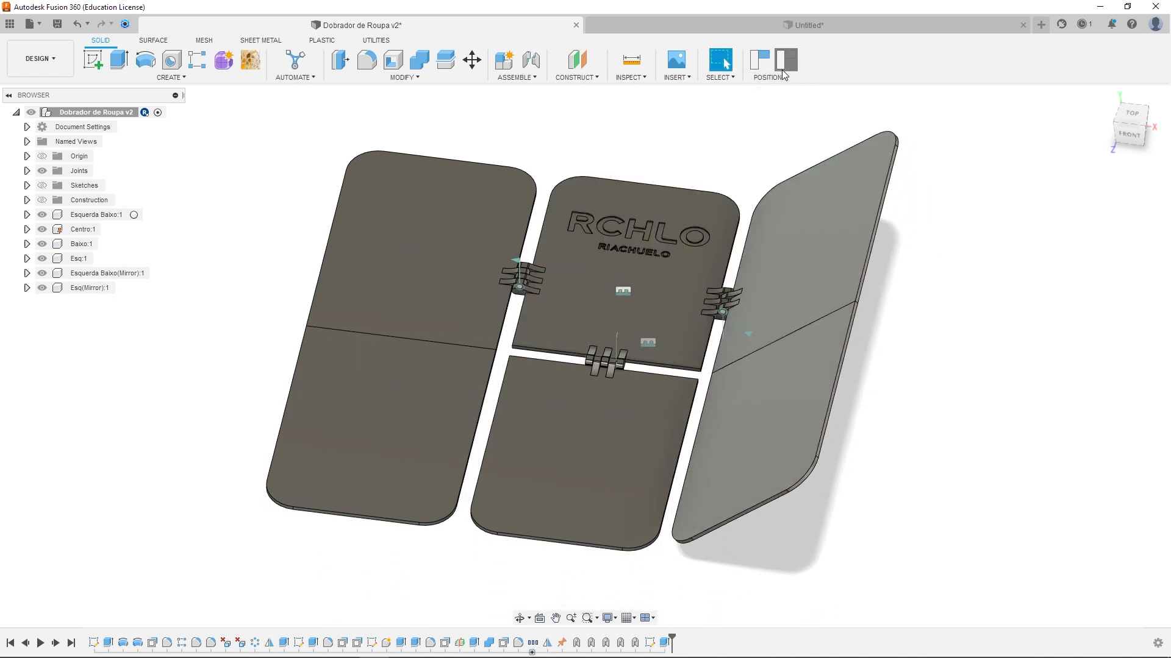
Revert the folded panel to its original position and try the LarguraMódulo user parameter at 180 mm
click(782, 67)
click(464, 76)
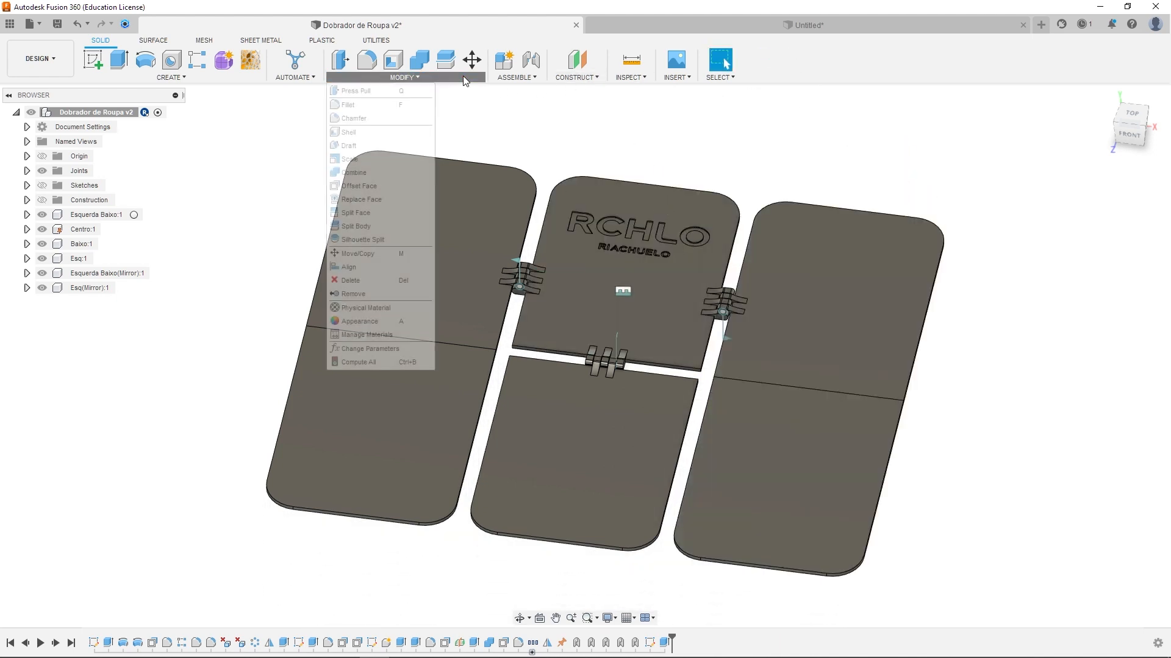
click(393, 346)
drag(604, 256, 620, 477)
scroll(748, 300, down, 2)
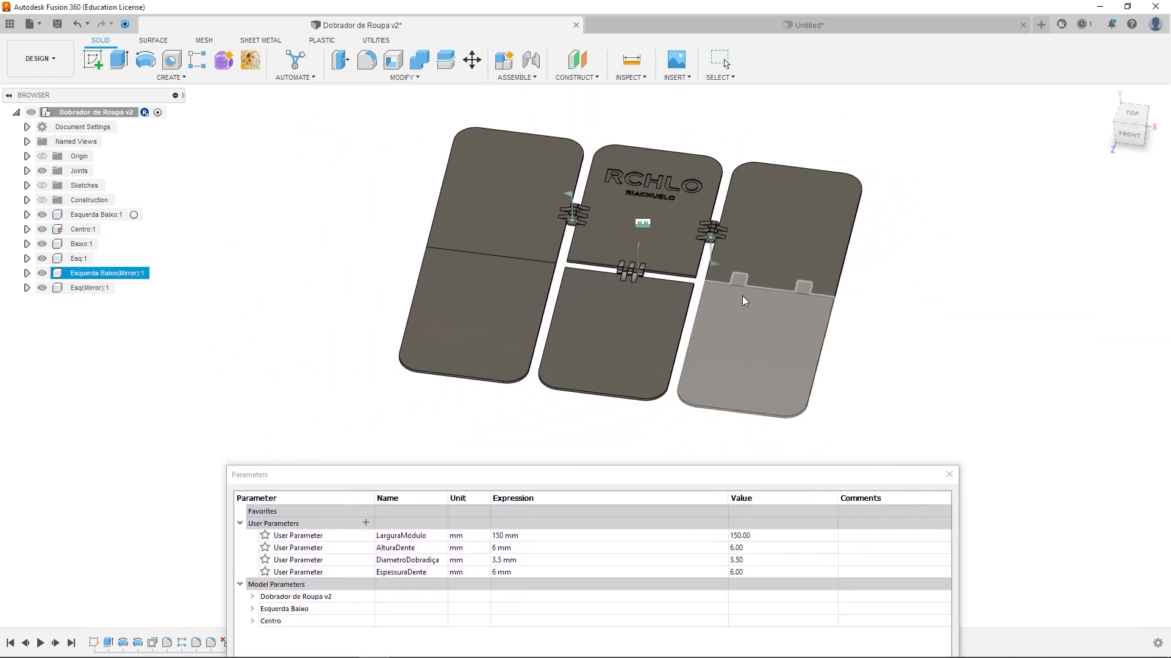
click(748, 537)
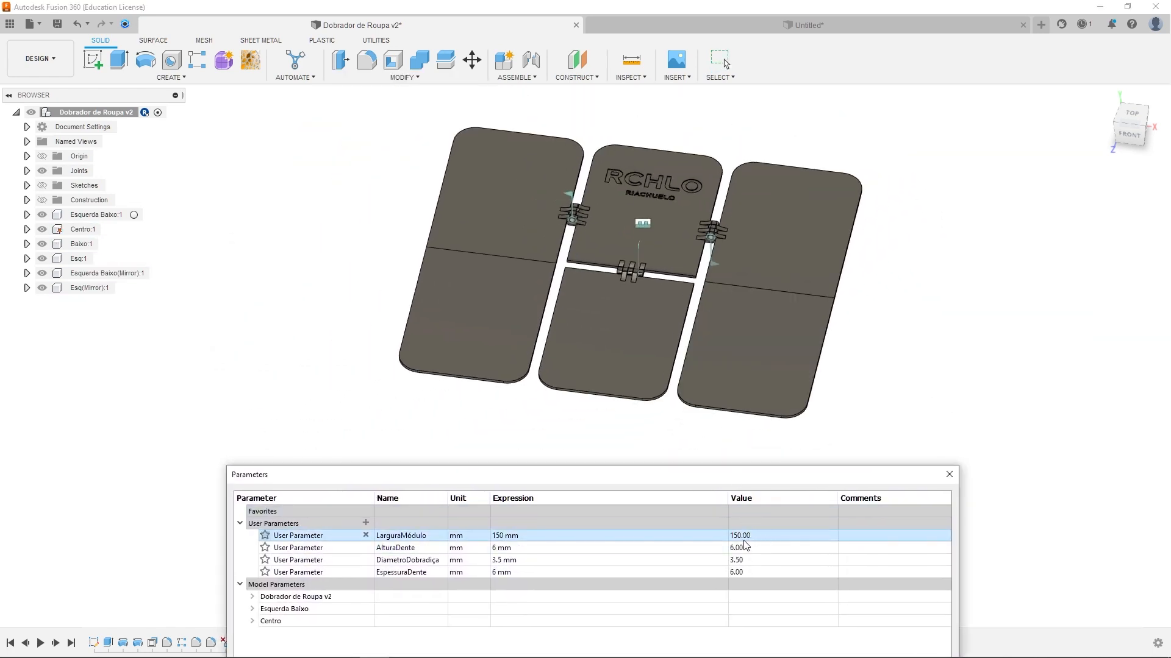
click(641, 541)
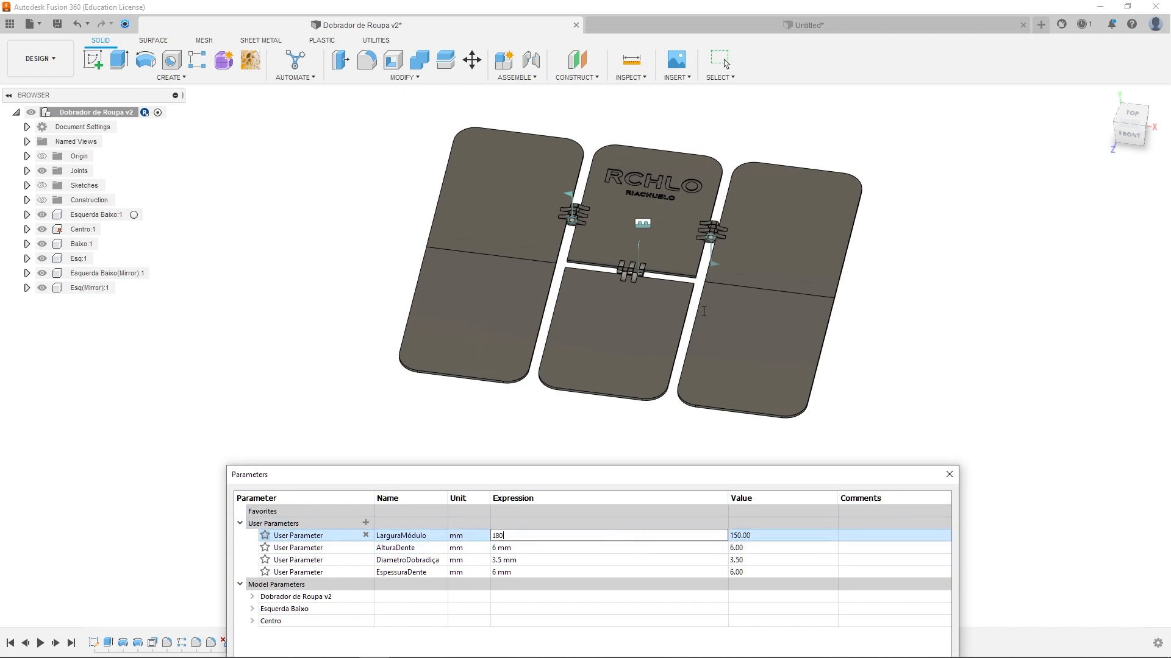
key(Return)
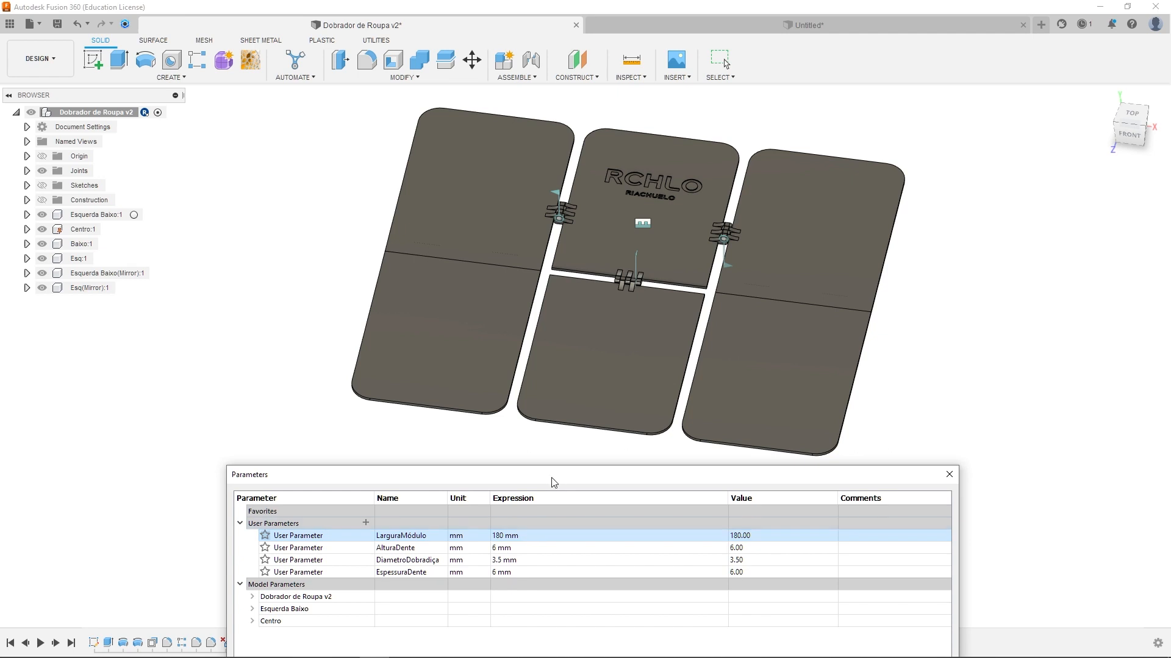
drag(553, 483, 544, 411)
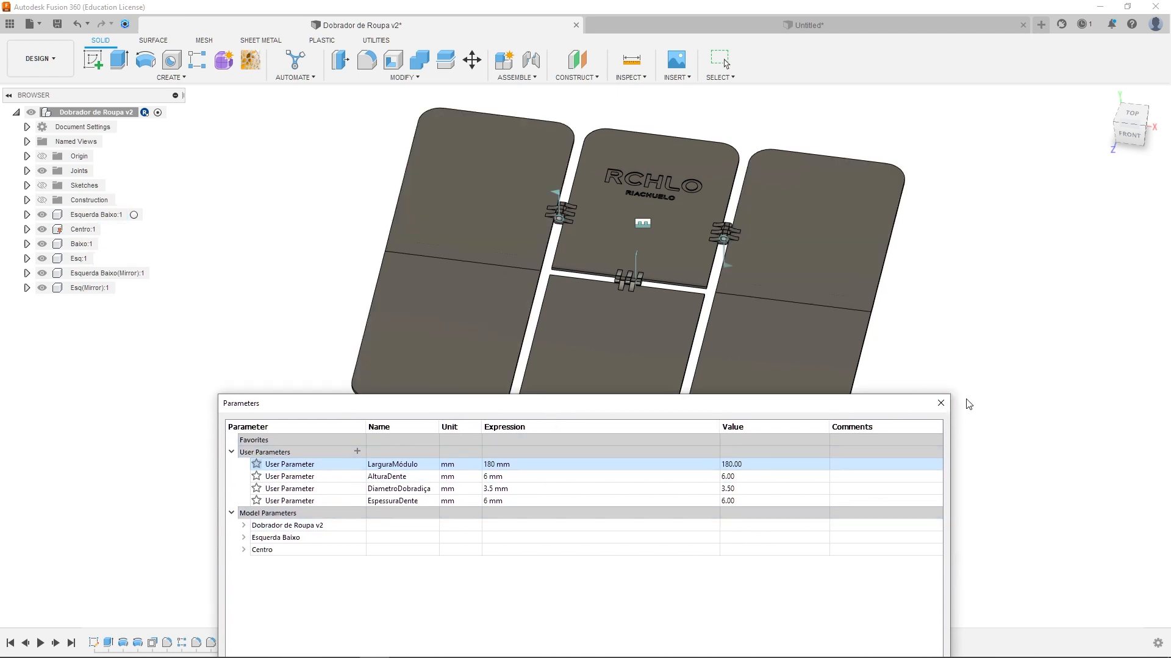
click(940, 403)
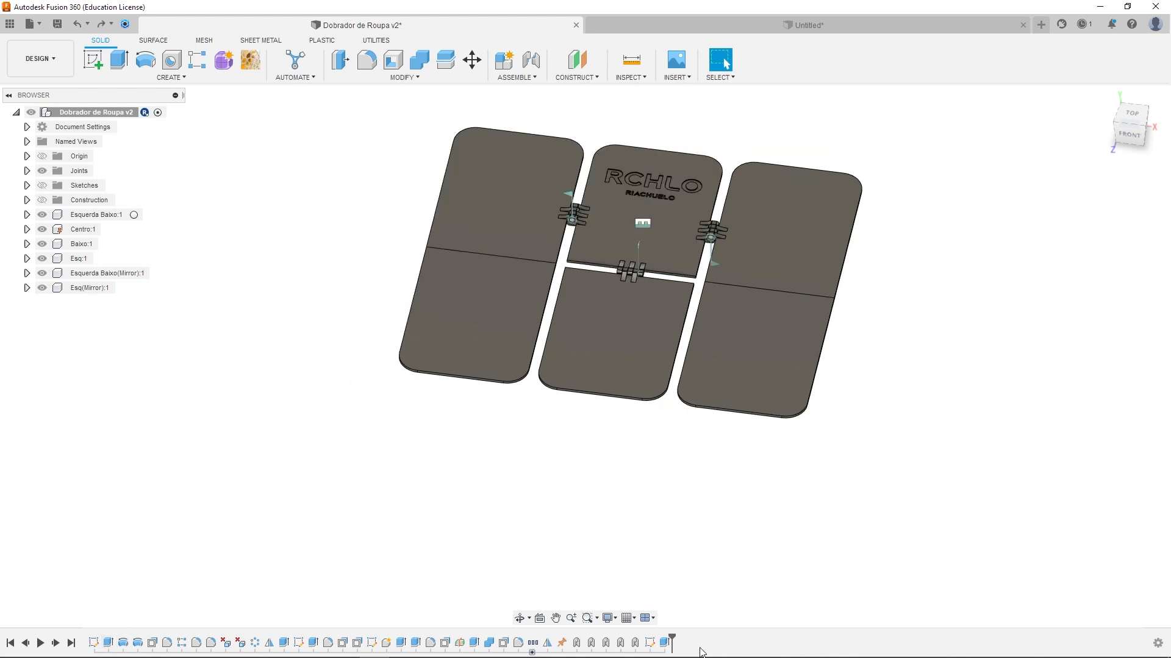
Switch to the Untitled design and review its list of user parameters
middle_drag(783, 198, 555, 391)
scroll(651, 304, up, 2)
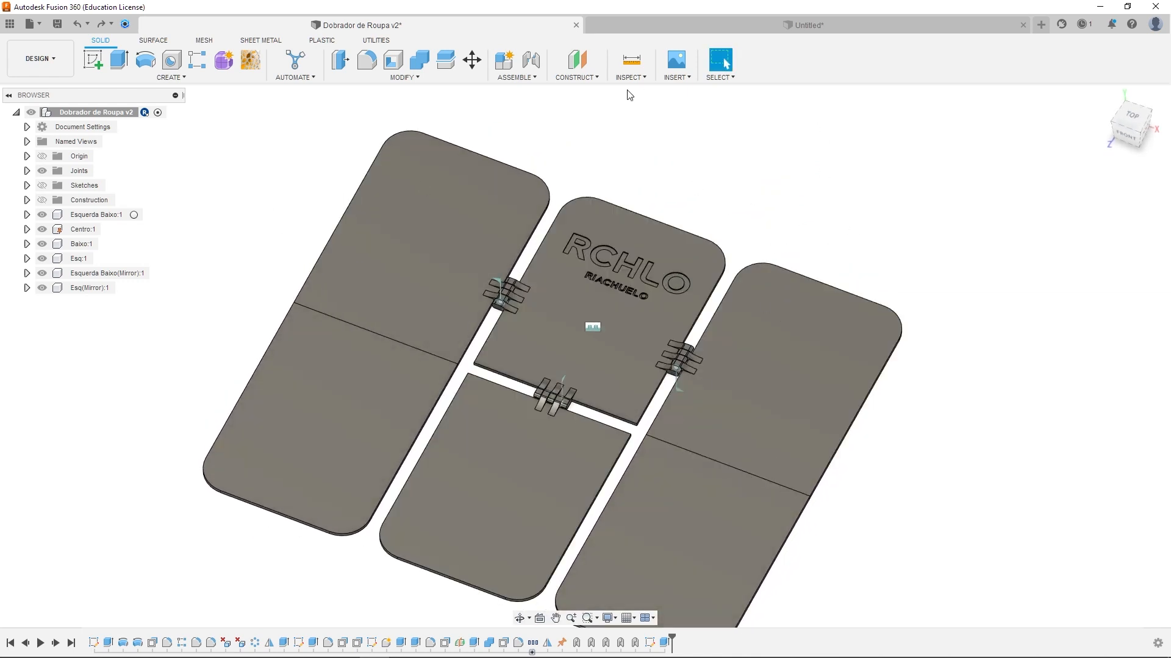
click(788, 29)
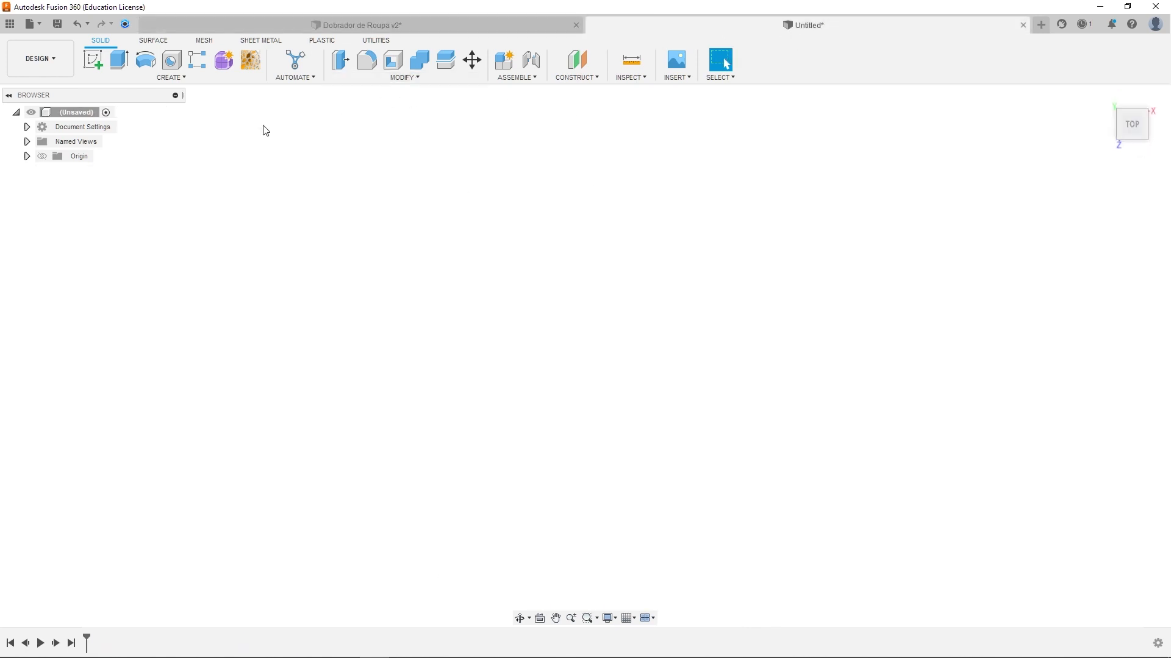
click(395, 78)
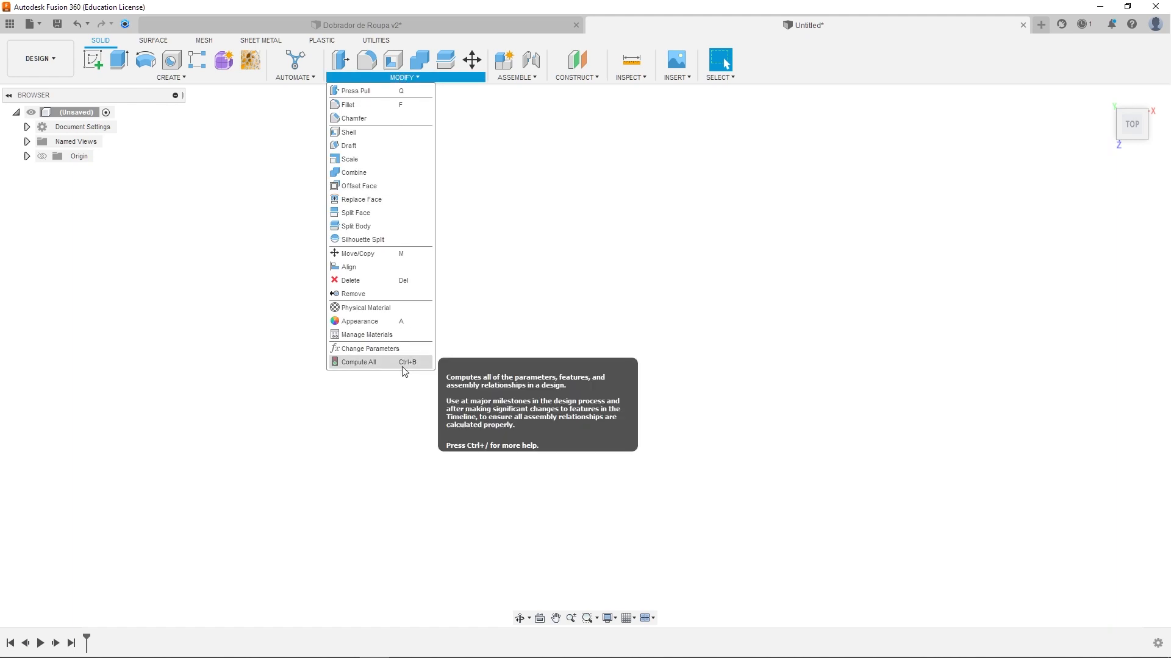
click(392, 349)
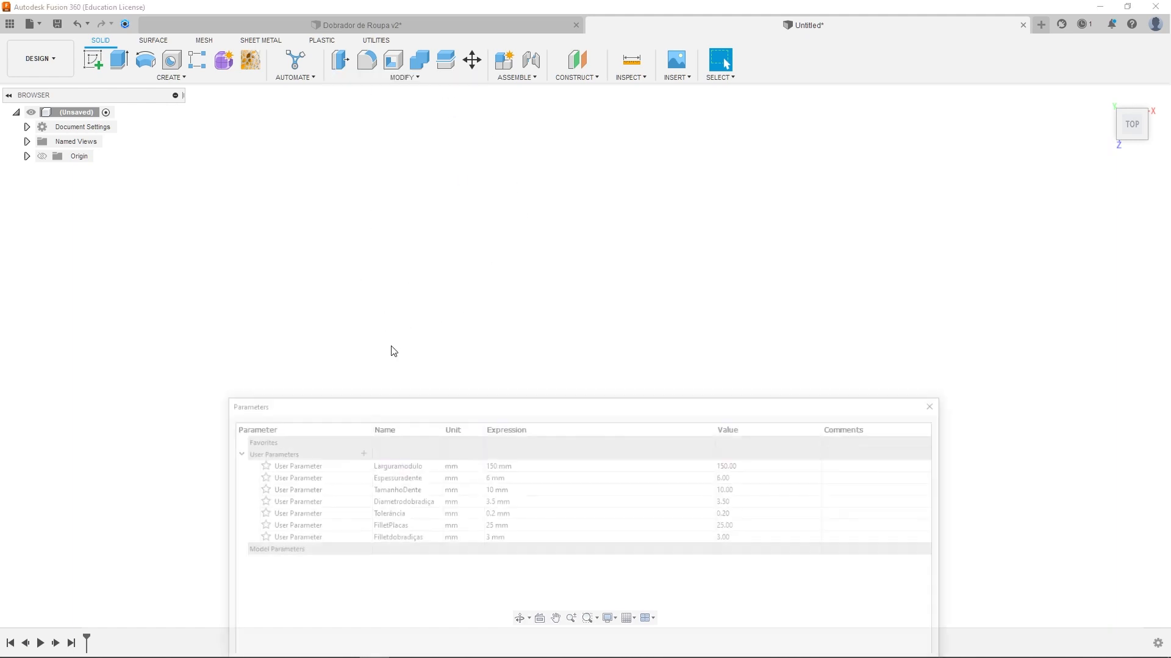
drag(535, 252, 523, 201)
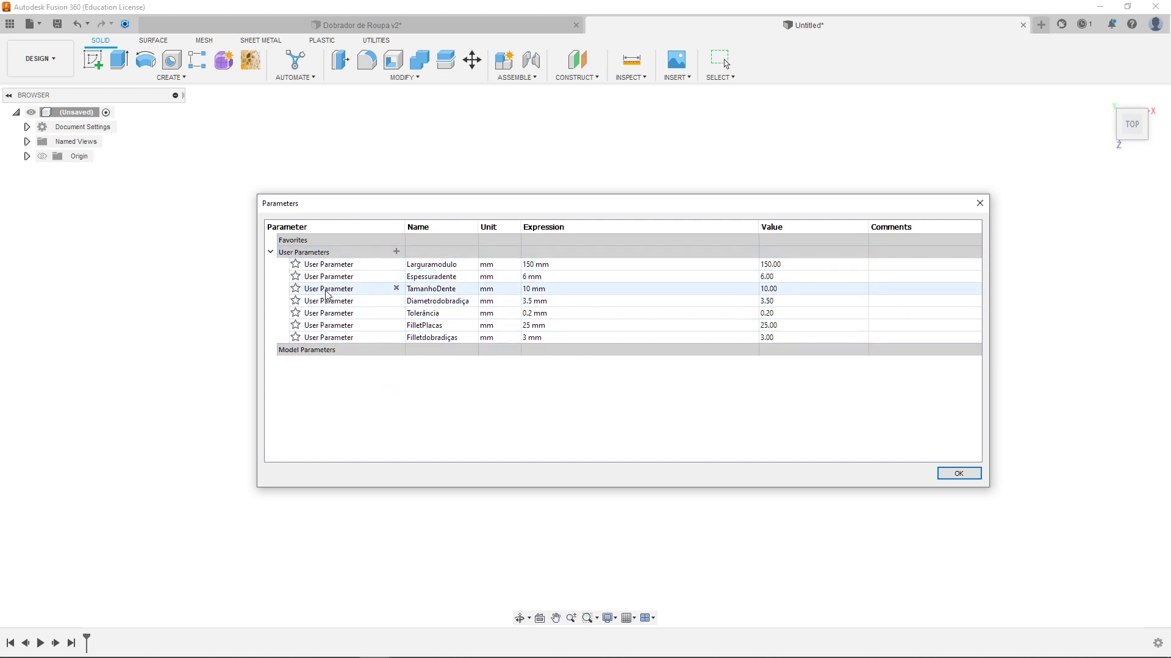
click(394, 253)
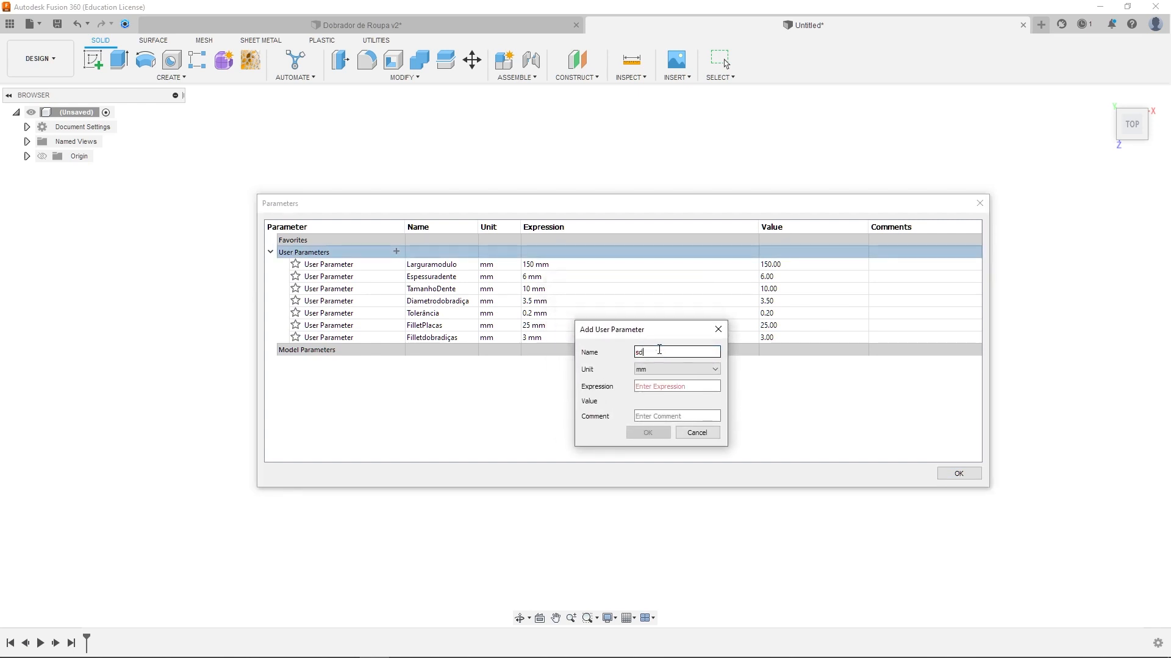
key(Tab)
text(312312)
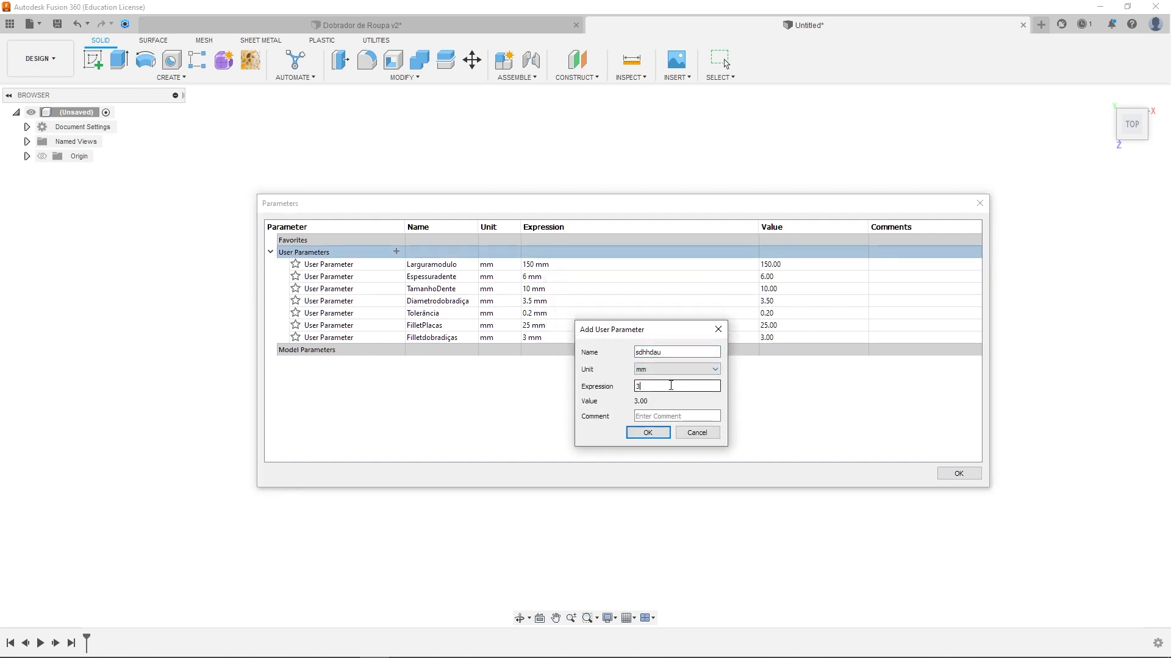
click(701, 436)
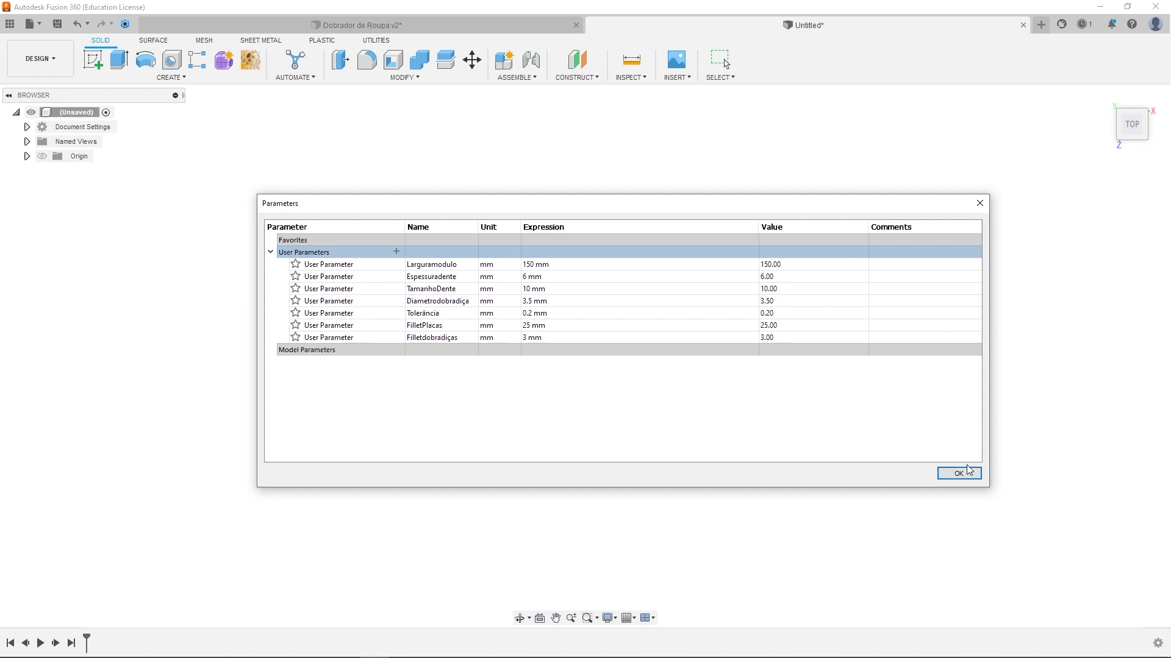
click(979, 203)
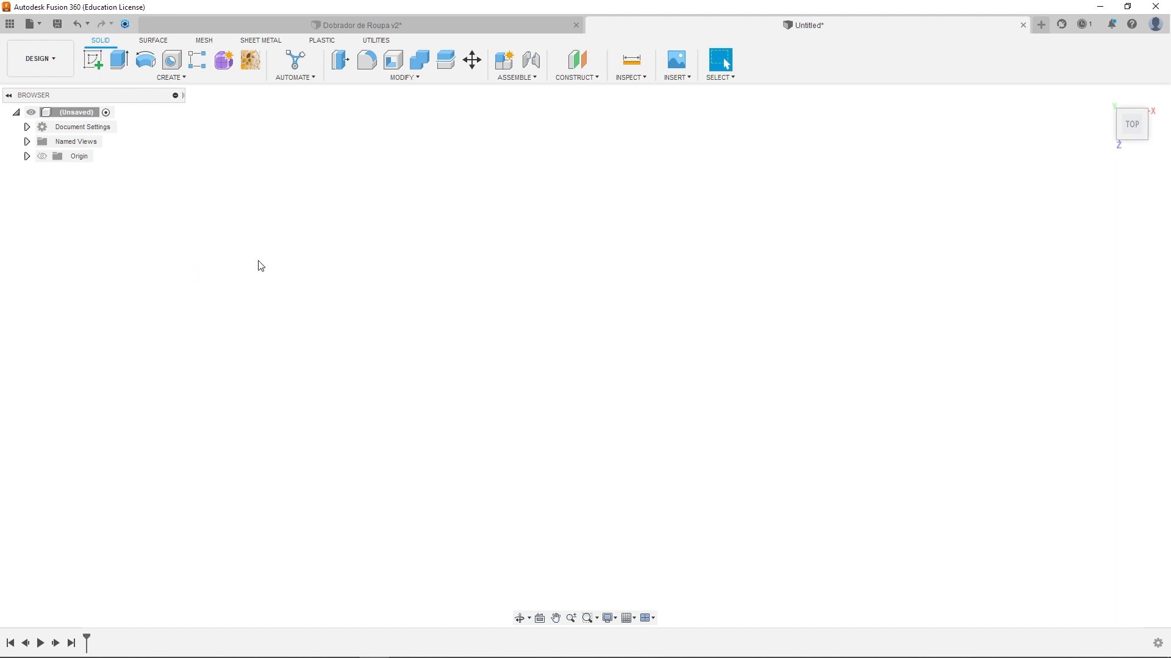
Start a sketch on the horizontal plane and draw a center rectangle at the origin with width and height set to Larguramodulo
click(95, 67)
click(555, 446)
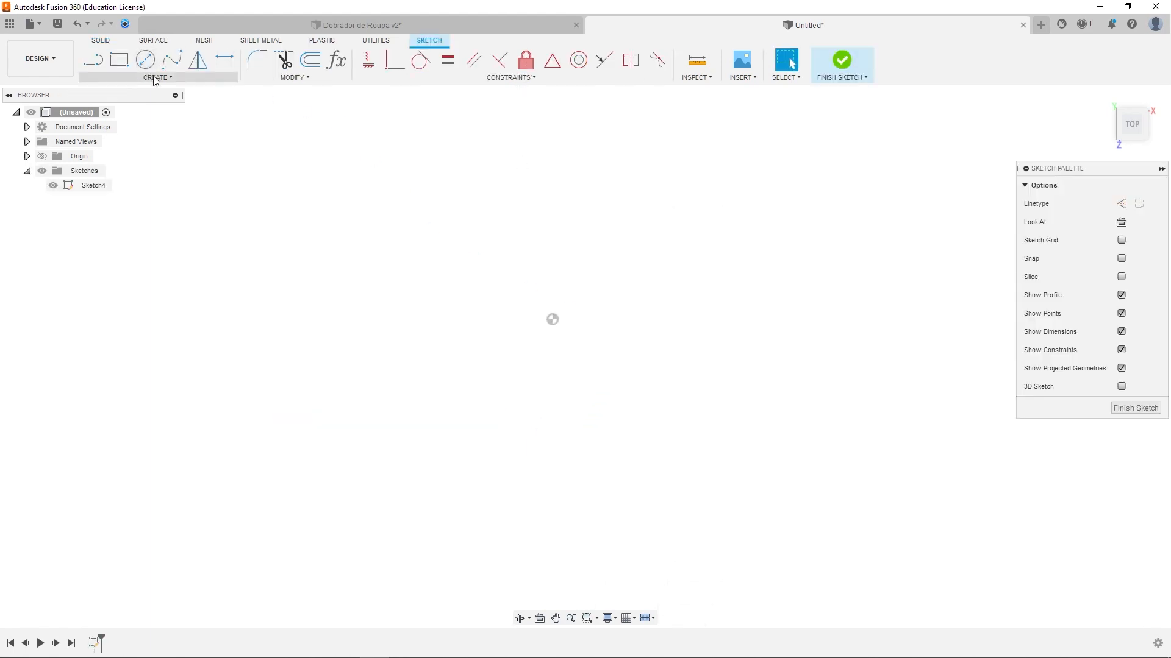
click(156, 78)
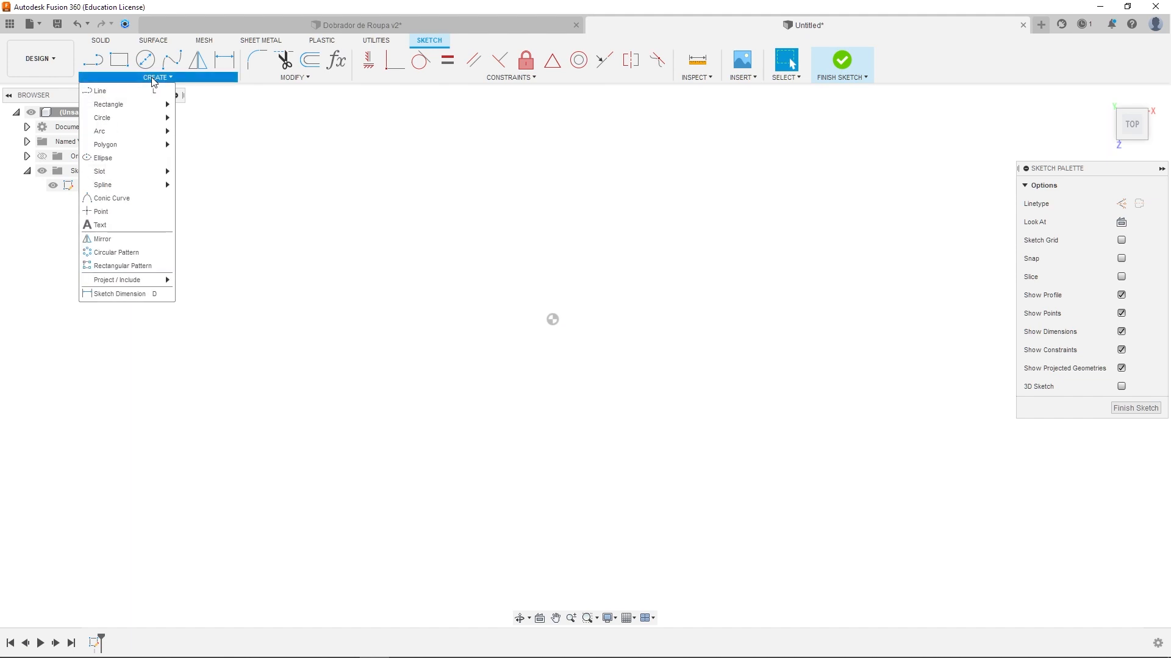
mouse_move(154, 107)
click(213, 130)
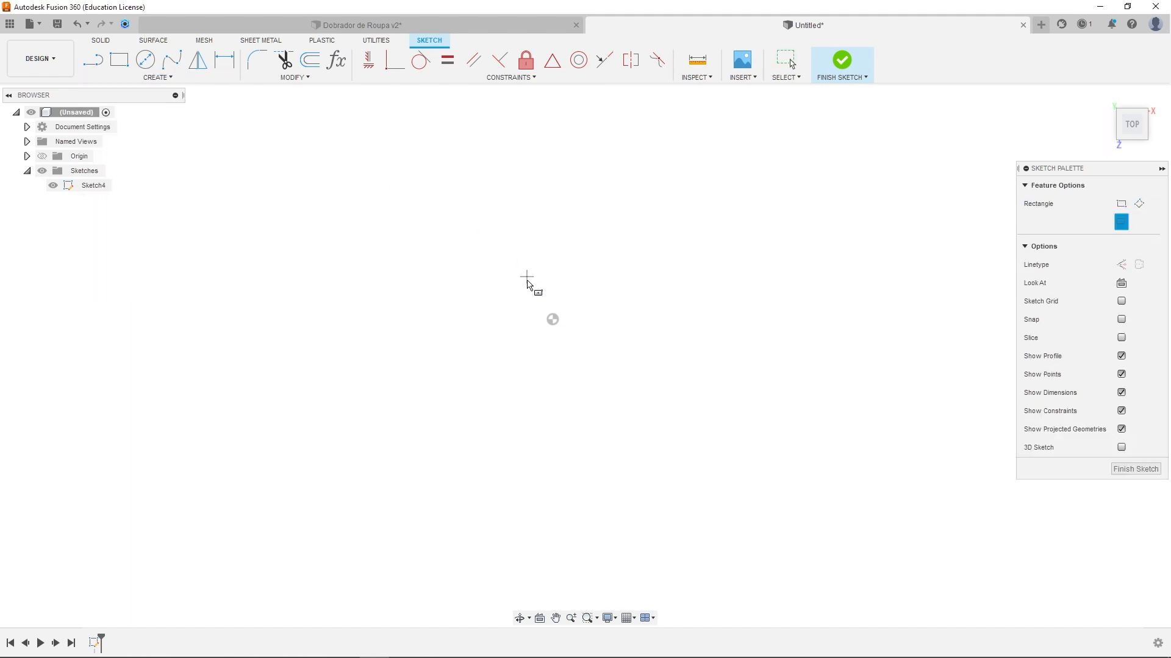
click(553, 319)
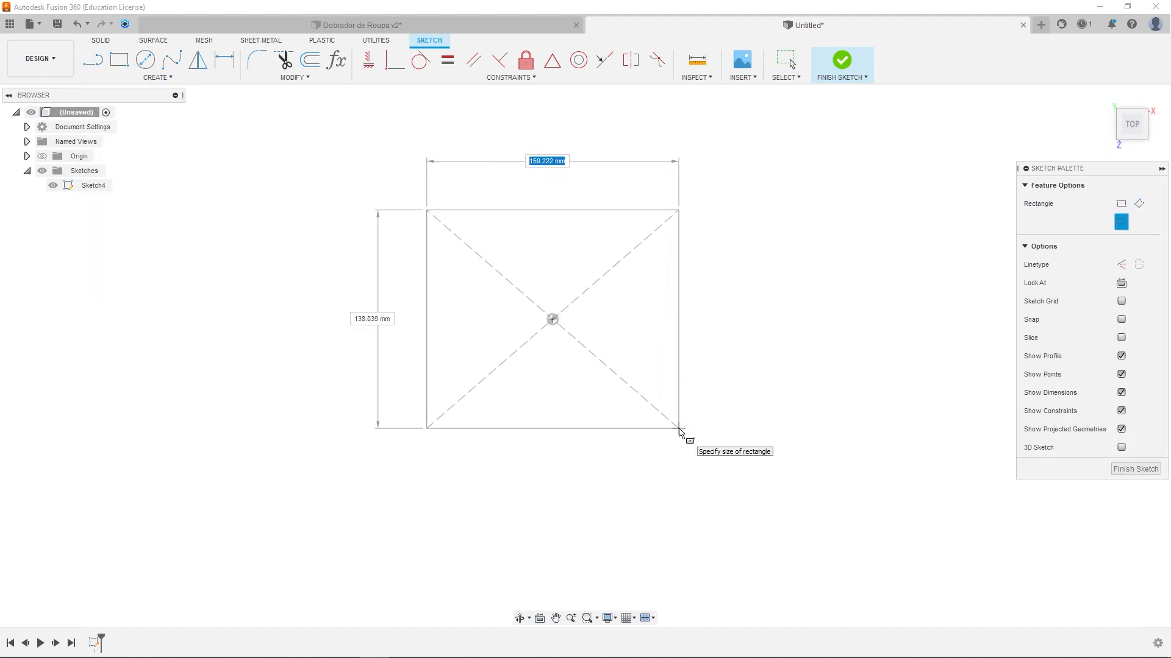
text(larguramodulo)
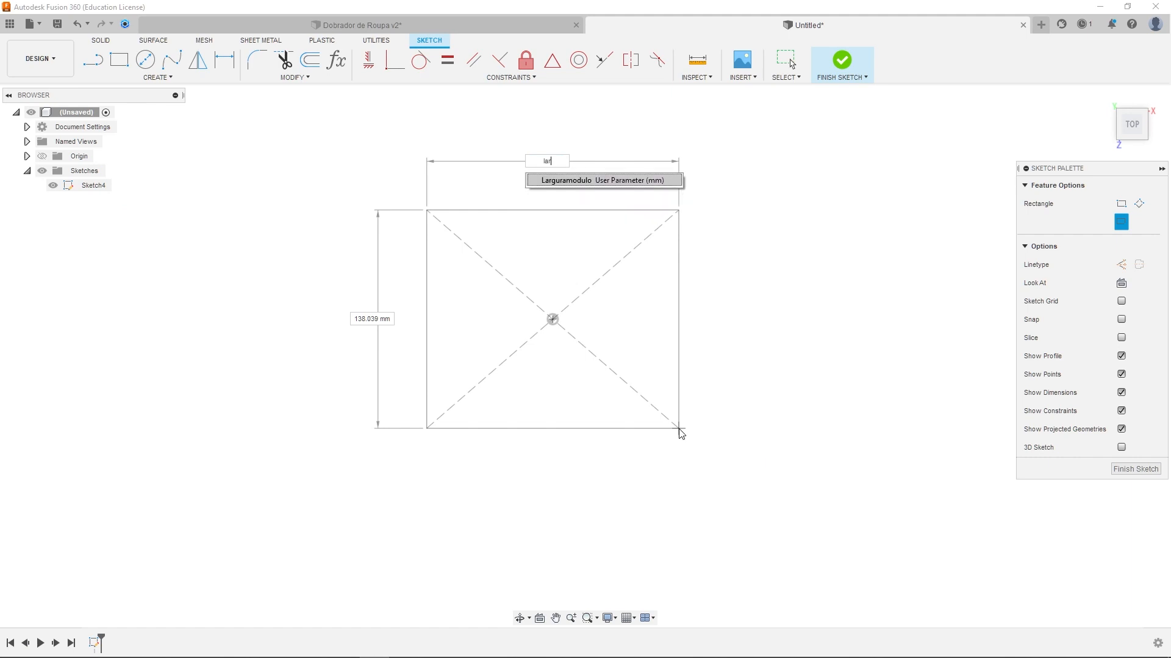
key(Tab)
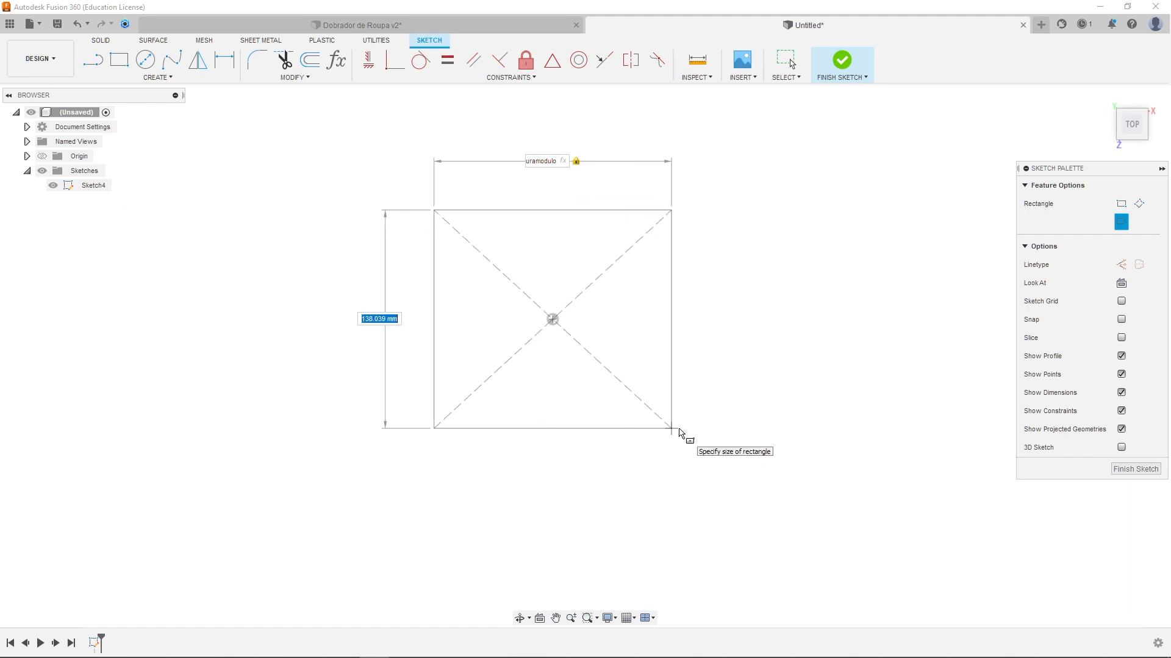
text(larguramodulo)
key(Return)
key(Tab)
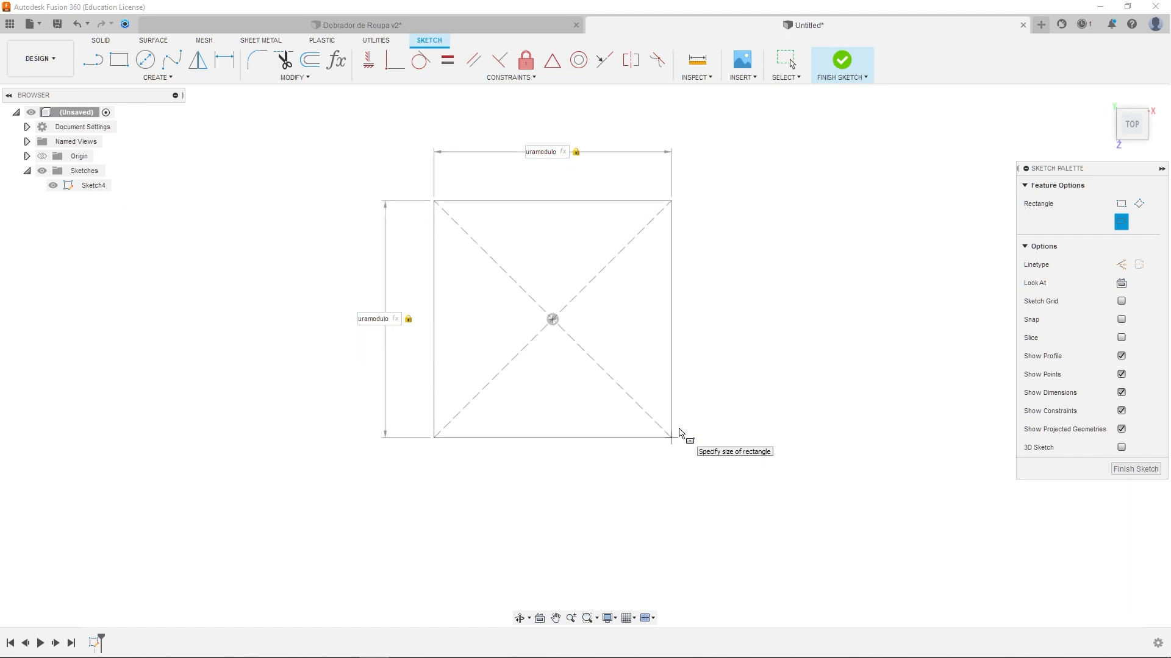
key(Return)
Move the square's width and height dimensions inside its outline
middle_drag(620, 376, 614, 447)
scroll(634, 271, up, 1)
drag(539, 223, 539, 302)
drag(355, 407, 431, 418)
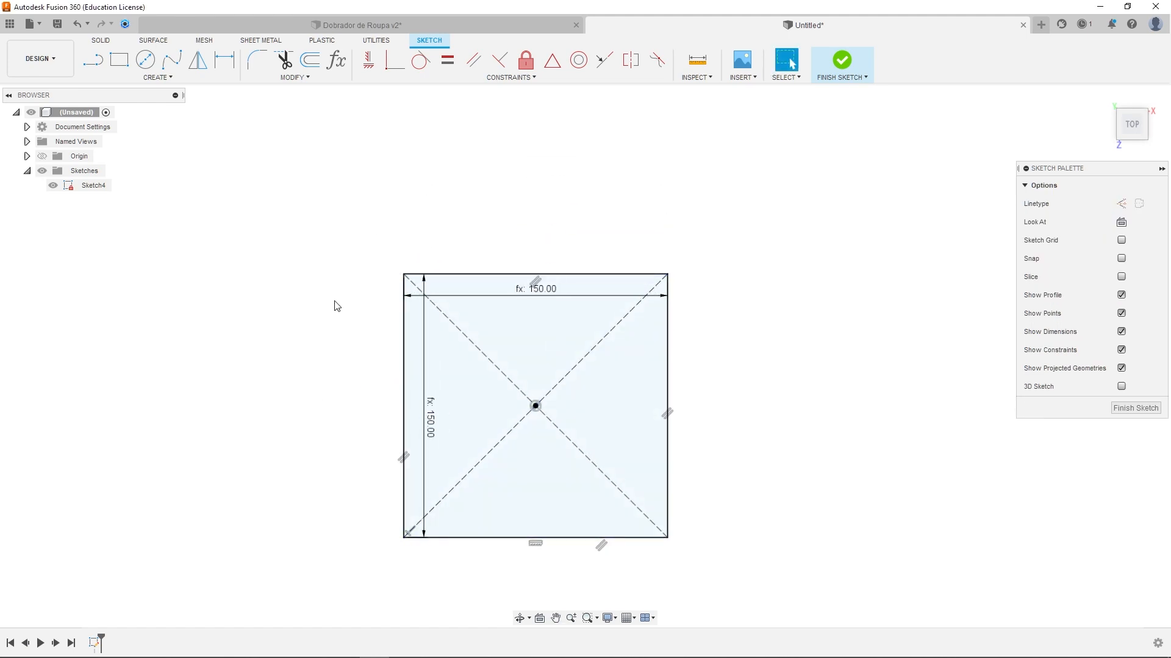
Draw a two-point rectangle about 188 by 47 mm upward from the square's upper-left corner
click(120, 59)
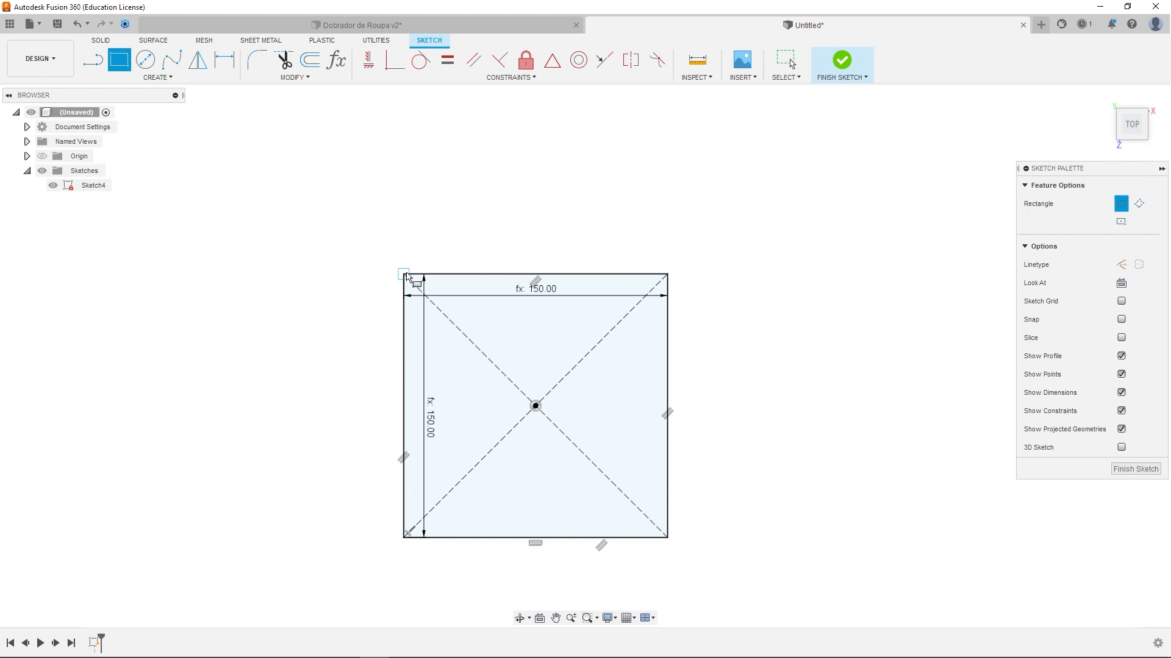
click(405, 274)
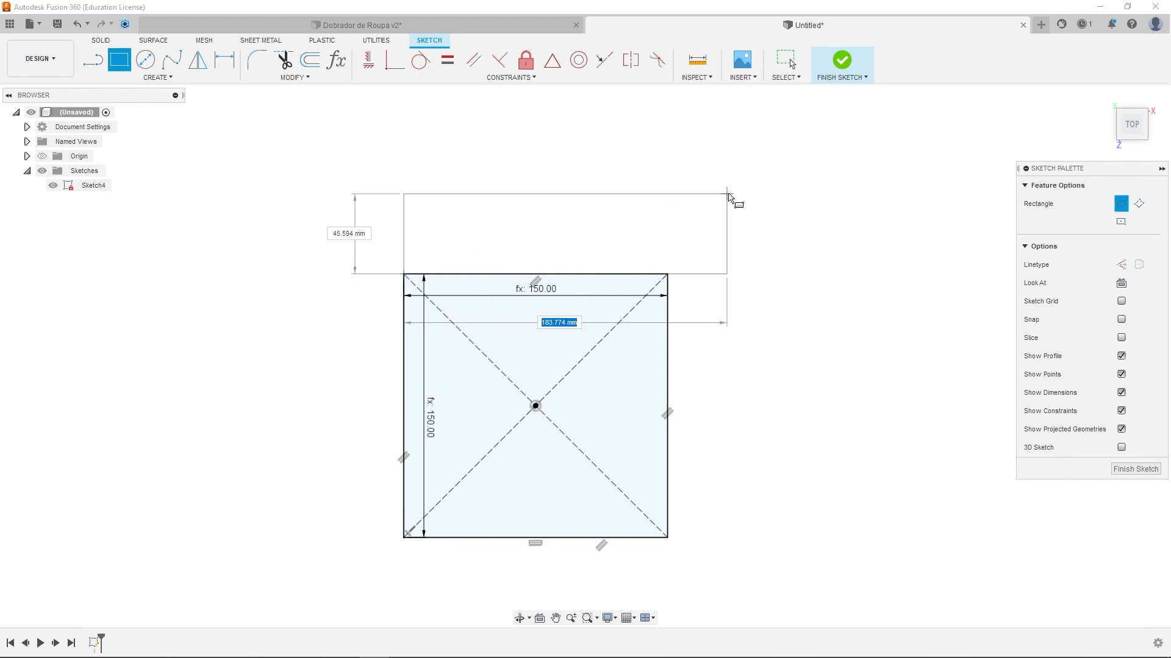
click(733, 192)
key(Escape)
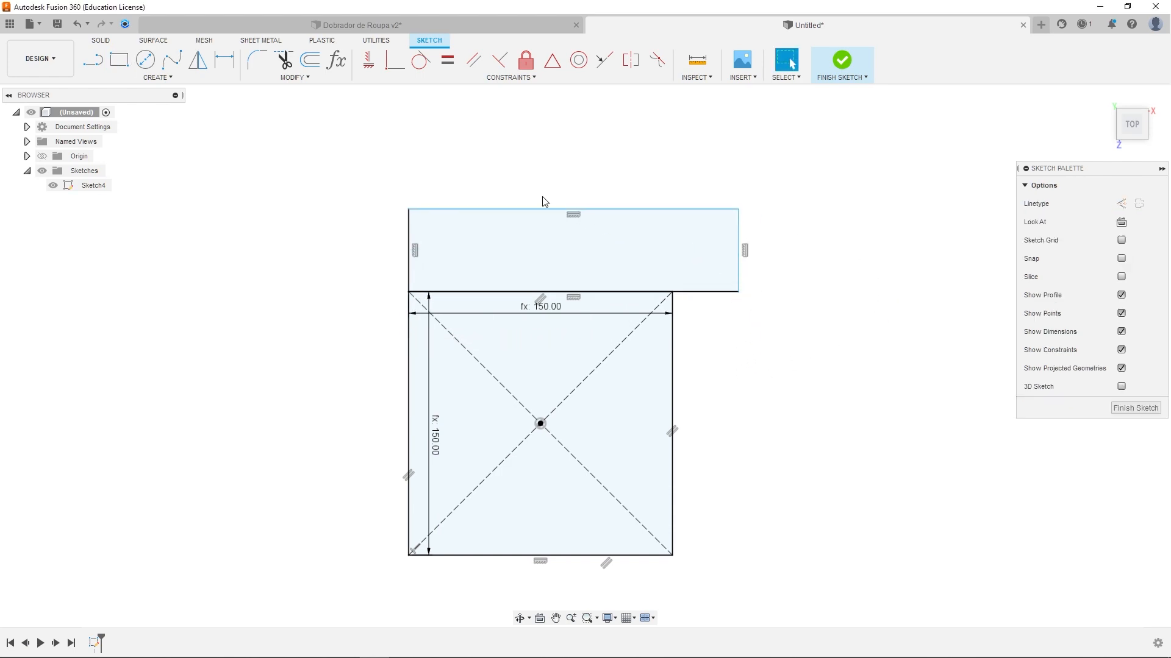
Make the new rectangle's lower-right corner coincident with the square's upper-right corner and lower its upper edge to a height of about 40 mm
click(393, 66)
click(740, 292)
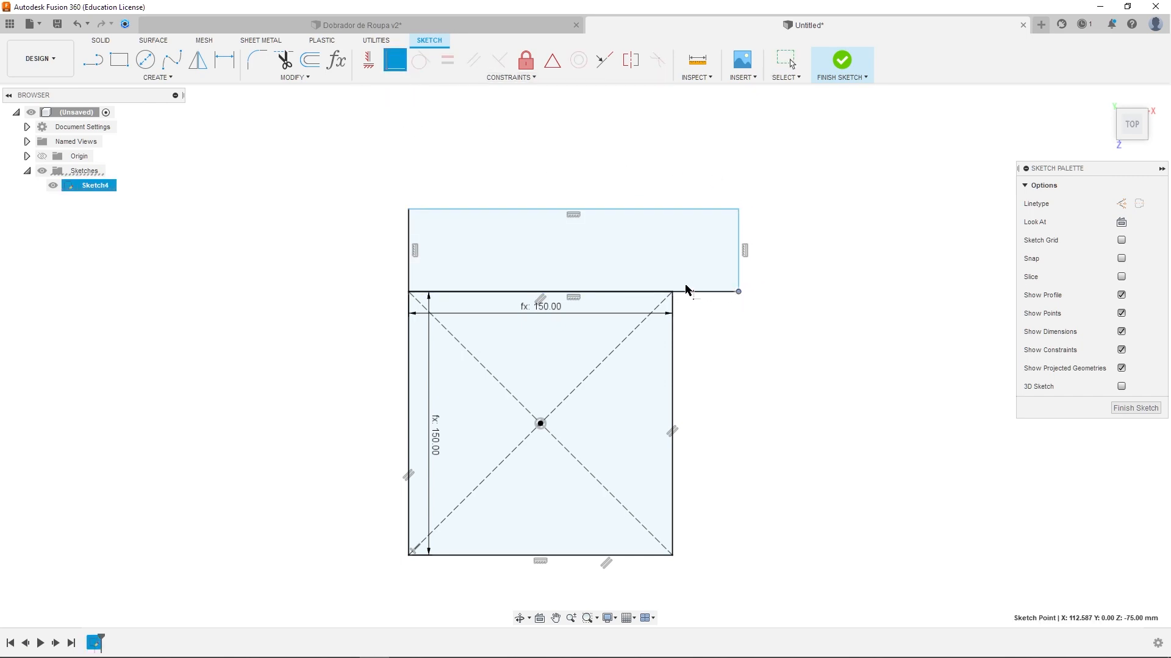
click(672, 292)
key(Escape)
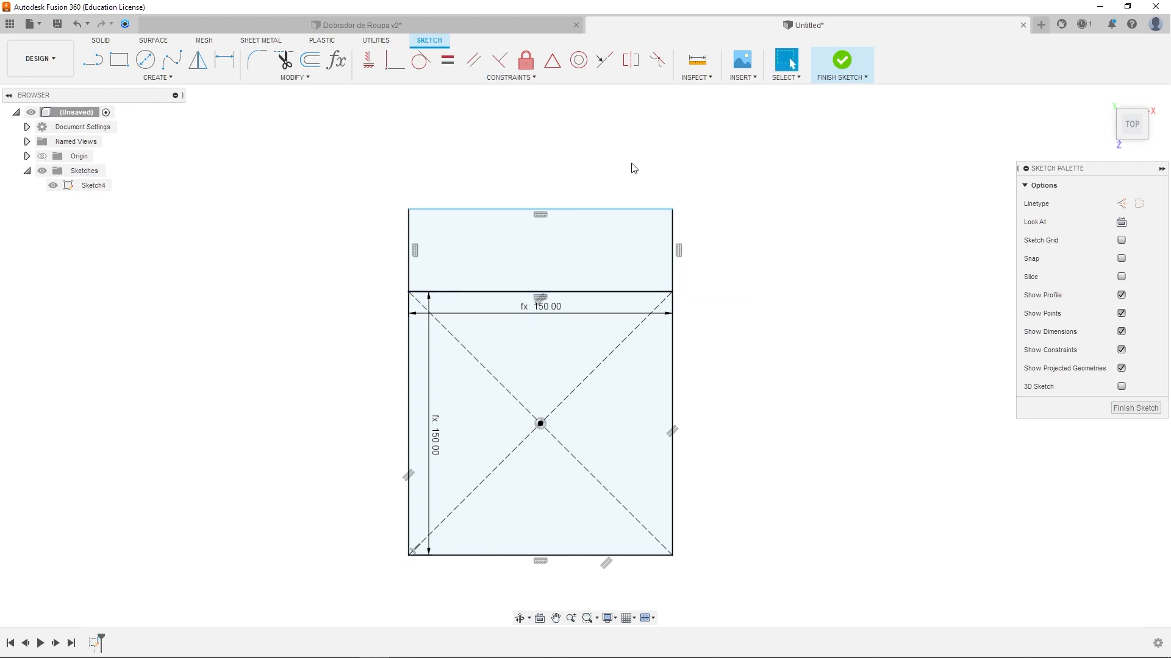
mouse_move(609, 210)
mouse_down()
mouse_move(601, 183)
mouse_move(597, 224)
mouse_up()
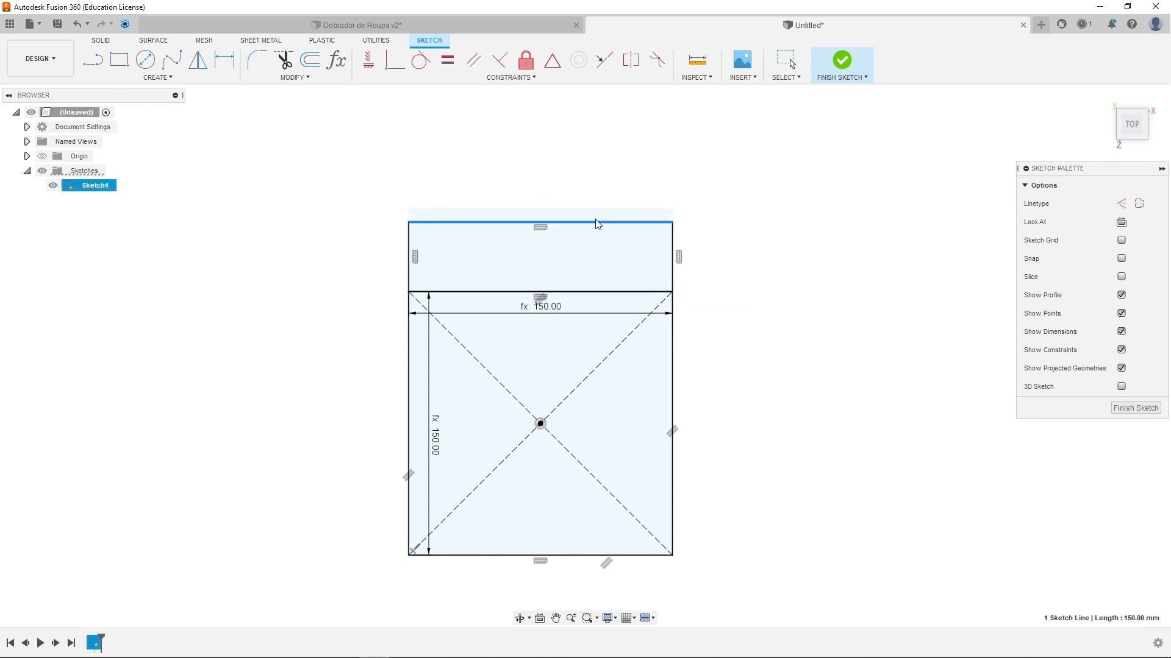
click(347, 186)
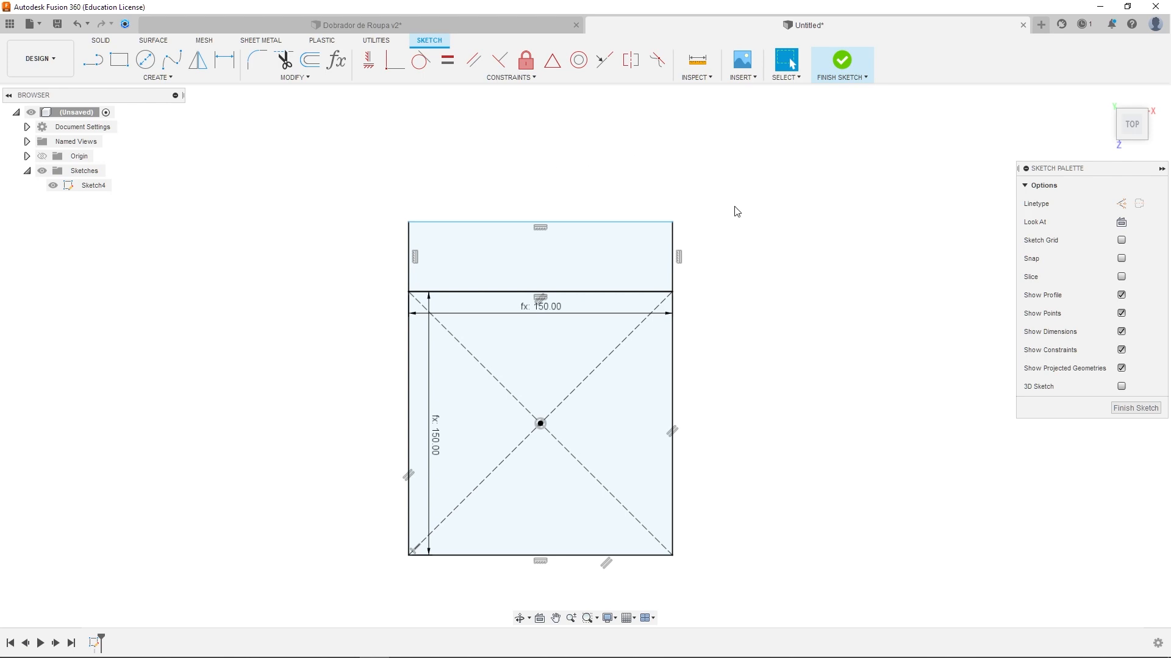
Dimension the upper rectangle's height as Larguramodulo*0.3 and move the dimension inside the rectangle's outline
middle_drag(722, 246, 720, 275)
key(d)
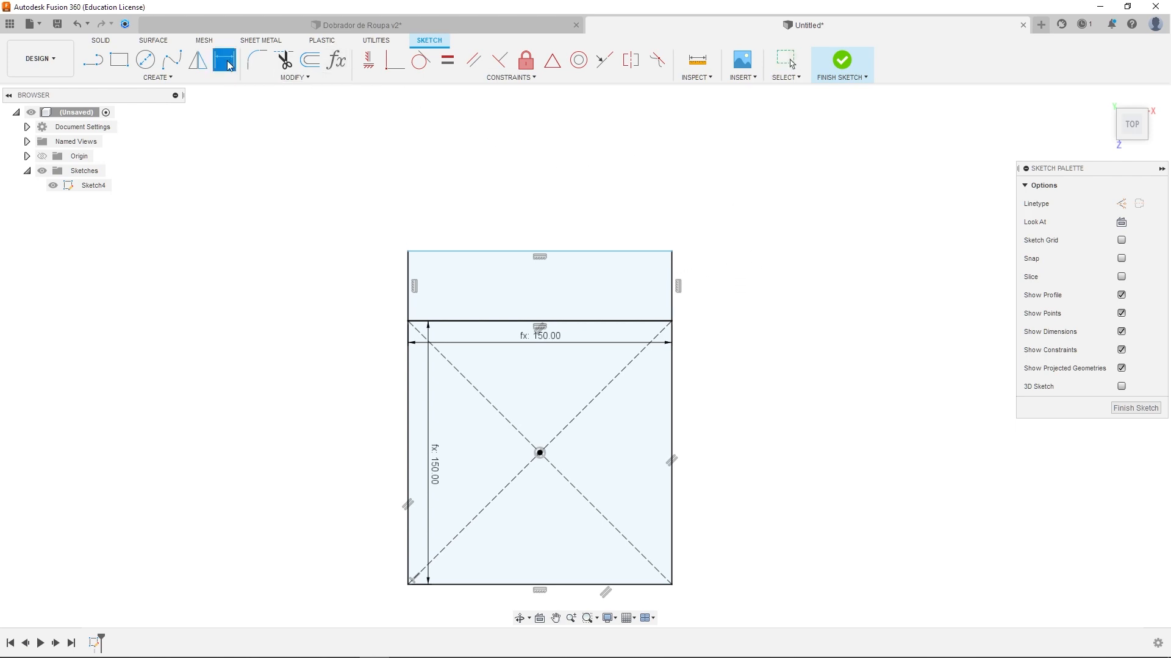
click(672, 284)
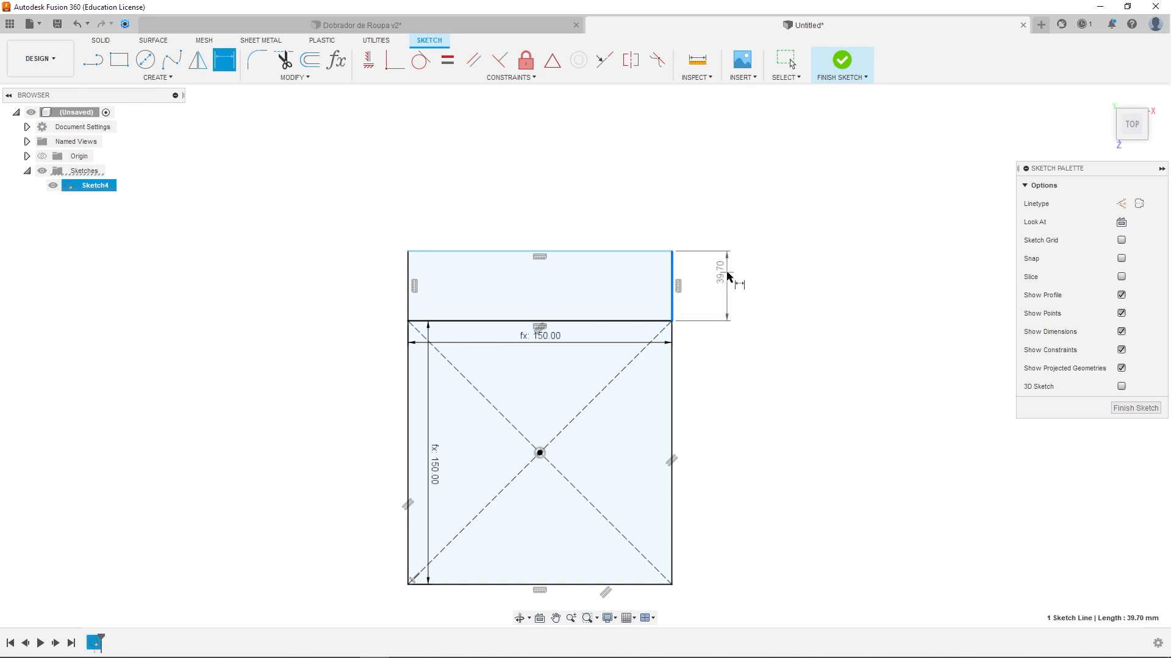
click(730, 278)
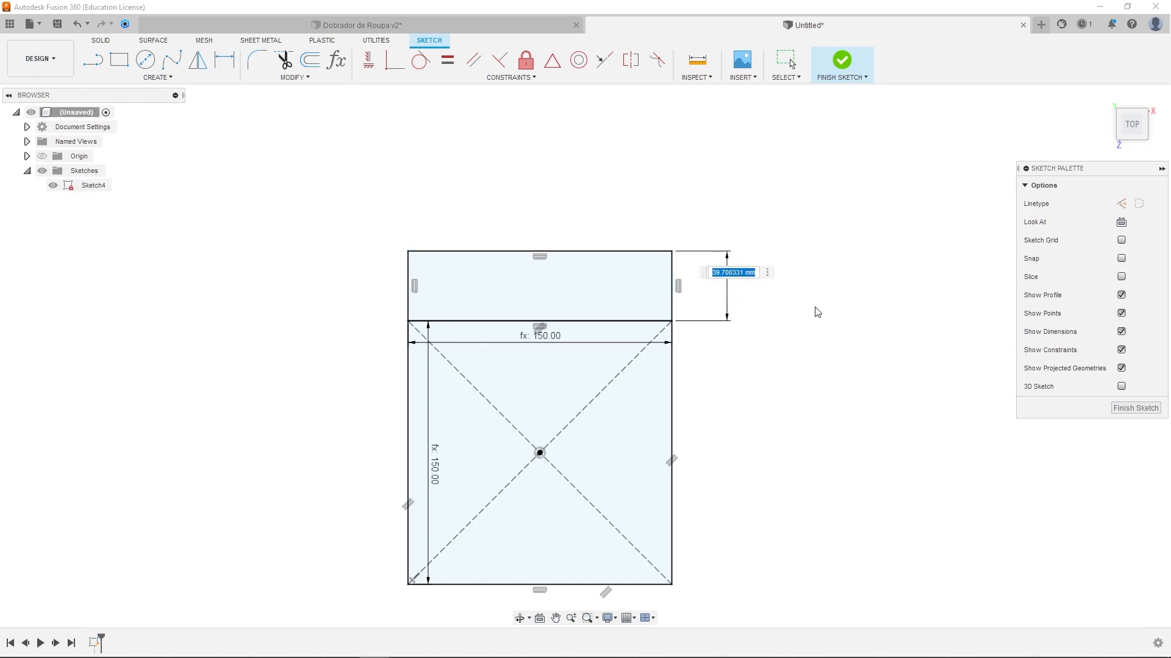
text(lar)
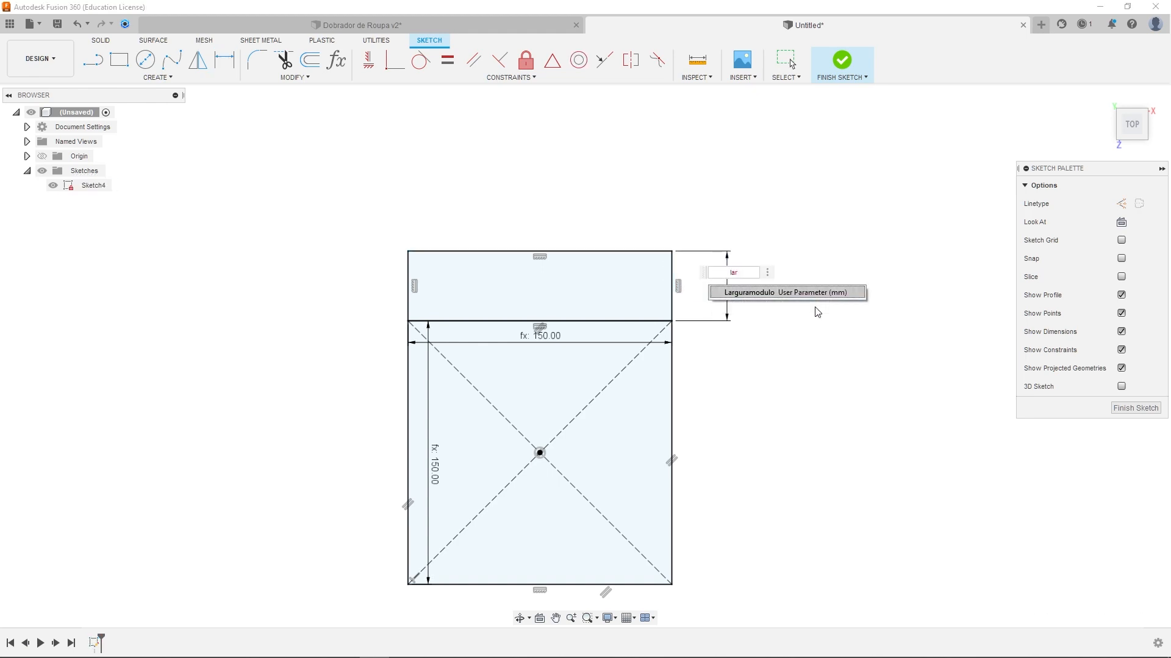
key(Return)
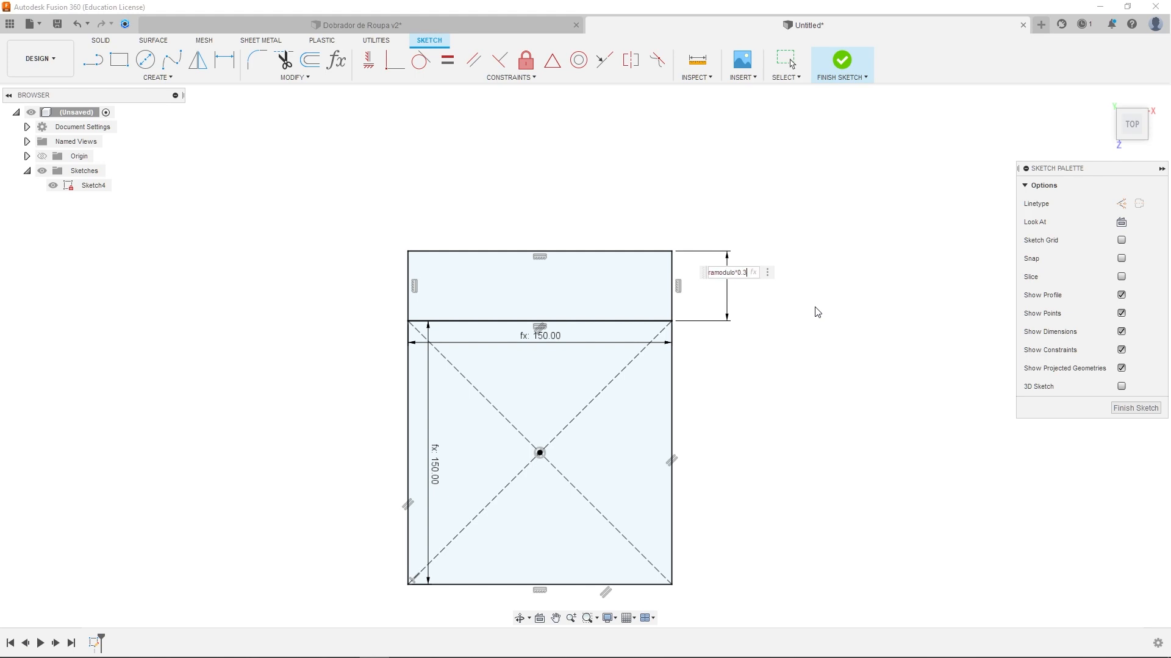
key(Return)
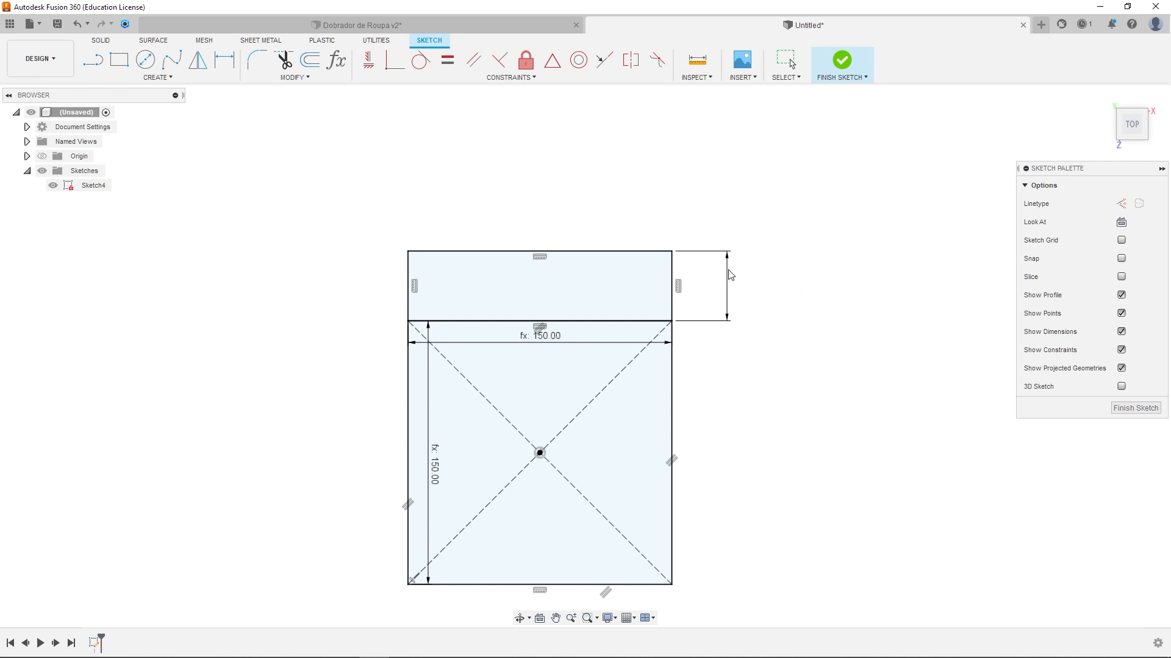
key(d)
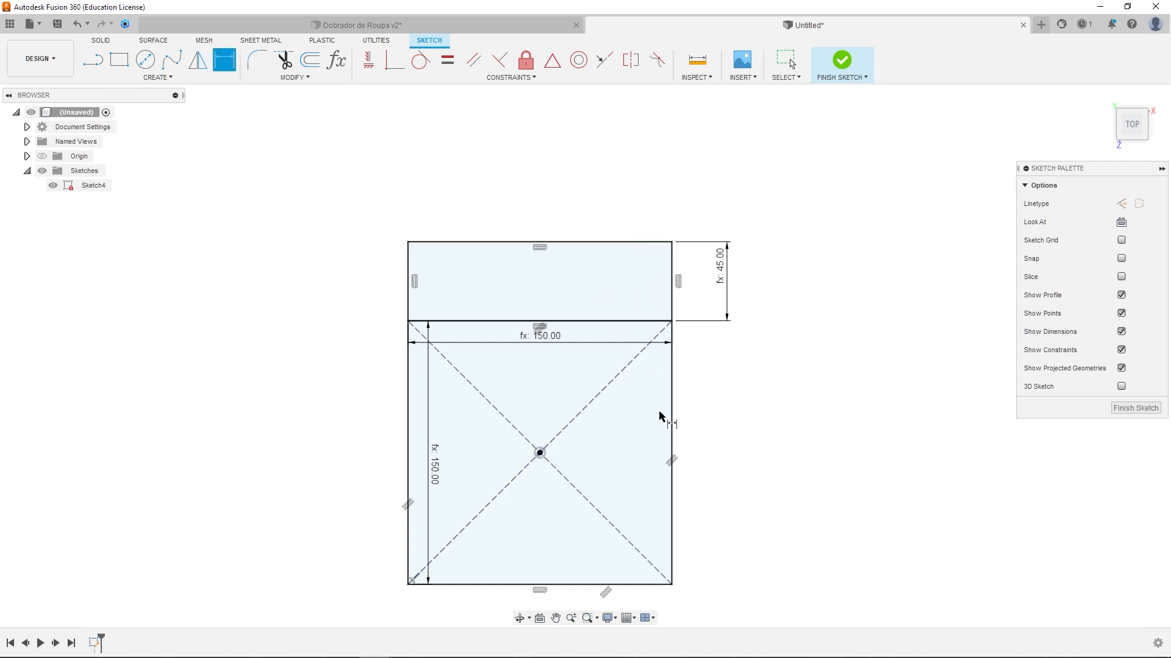
key(Escape)
drag(720, 263, 652, 279)
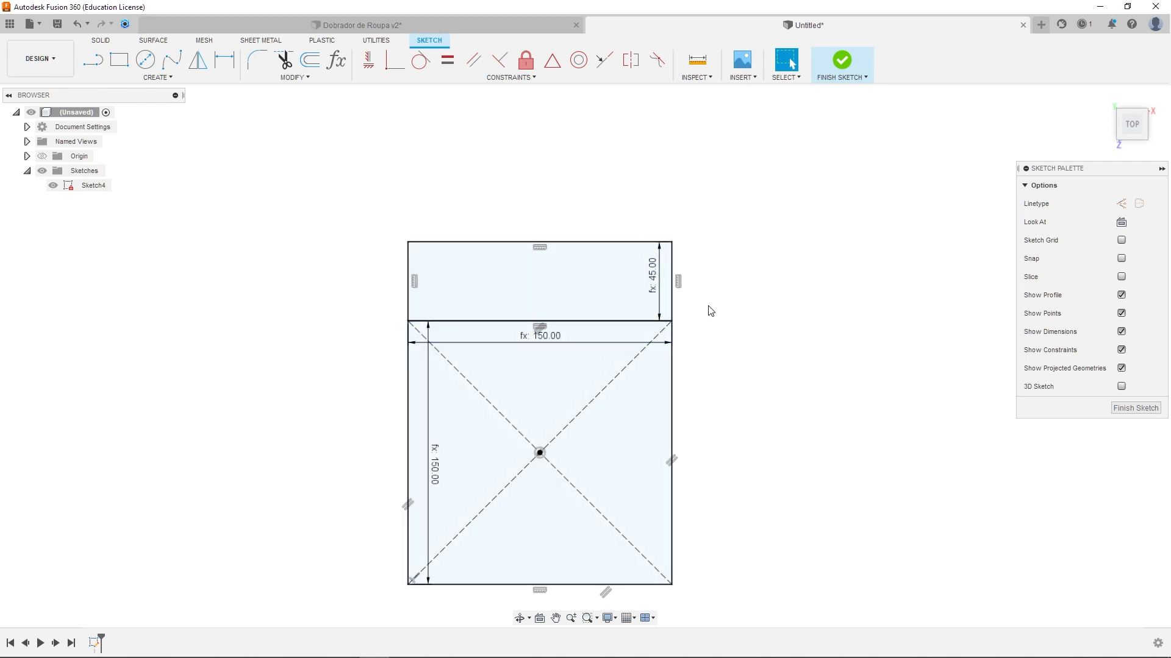
Draw a small two-point rectangle about 12 mm high just outside the middle of the square's left edge
middle_drag(799, 350, 841, 313)
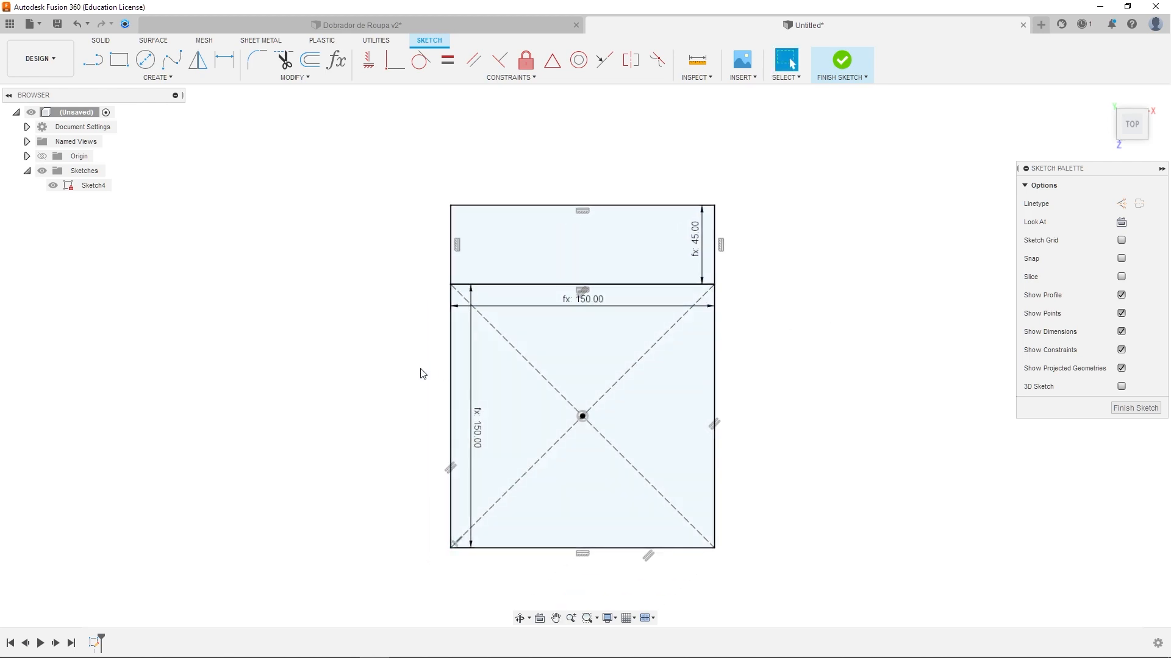
click(120, 61)
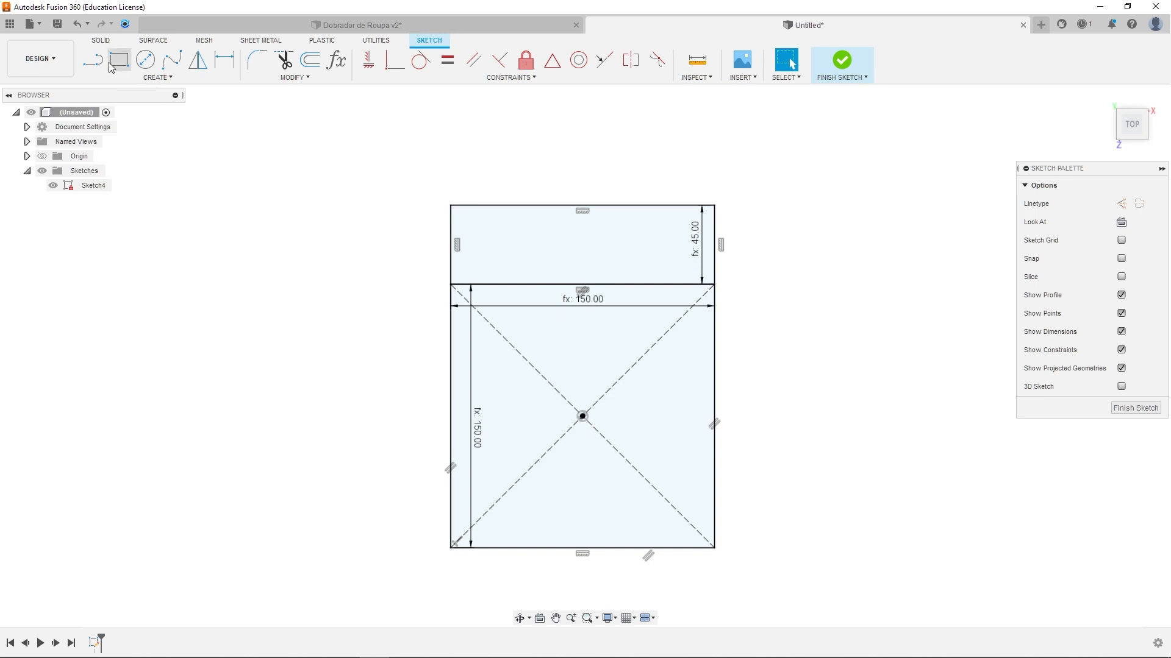
scroll(421, 378, up, 3)
click(407, 433)
click(434, 468)
middle_drag(452, 500, 461, 399)
scroll(460, 390, up, 1)
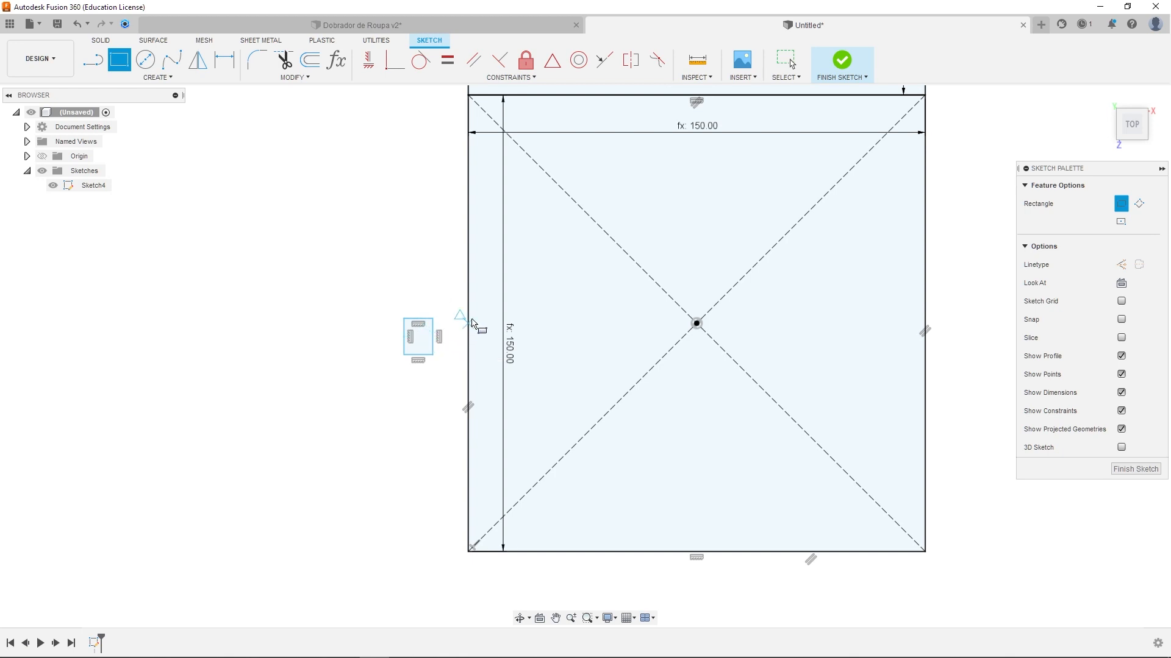
Constrain the small rectangle's right side to the midpoint of the square's left edge, and enlarge the rectangle to about 16 mm wide
click(553, 61)
click(432, 339)
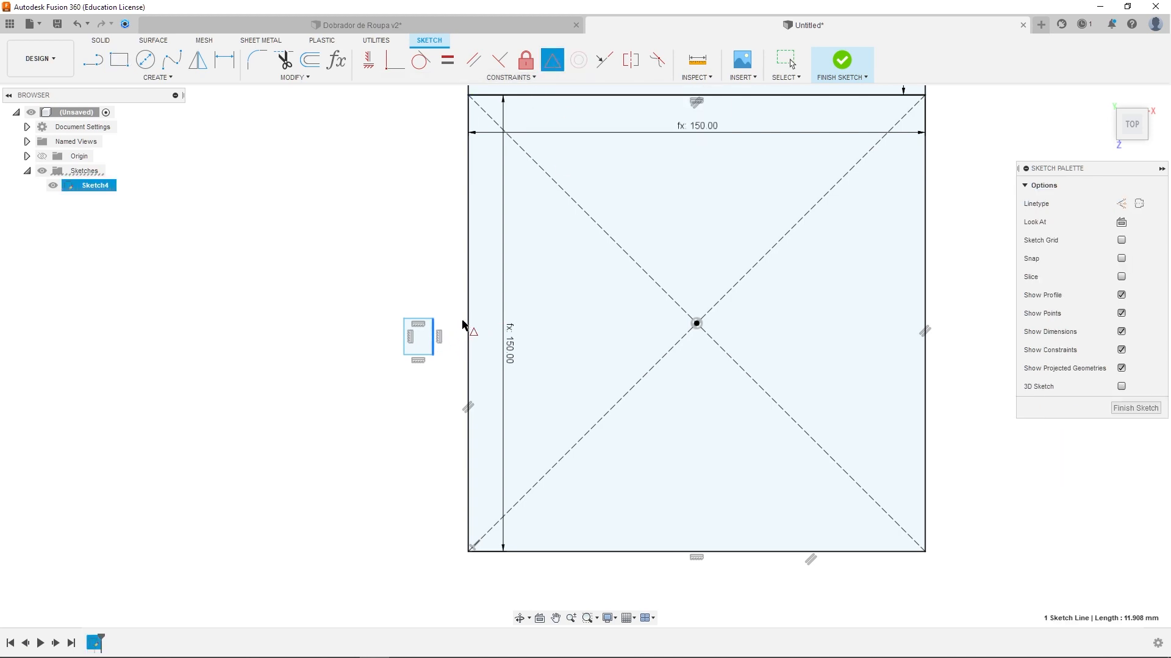
click(468, 327)
scroll(444, 314, up, 3)
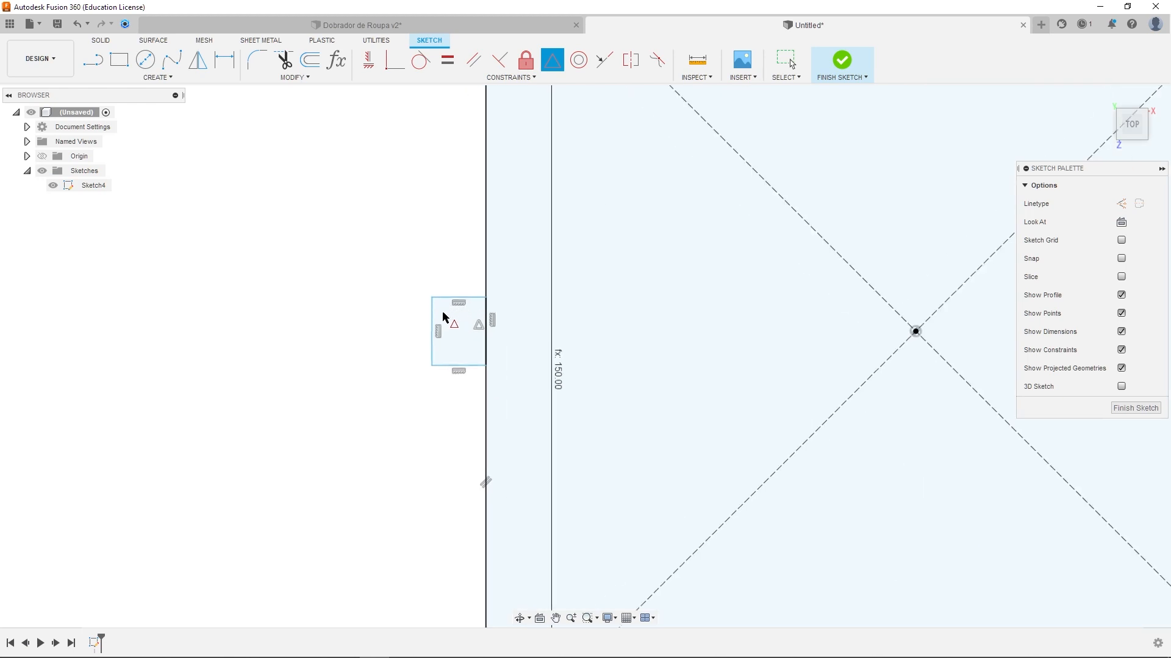
key(Escape)
drag(427, 320, 376, 317)
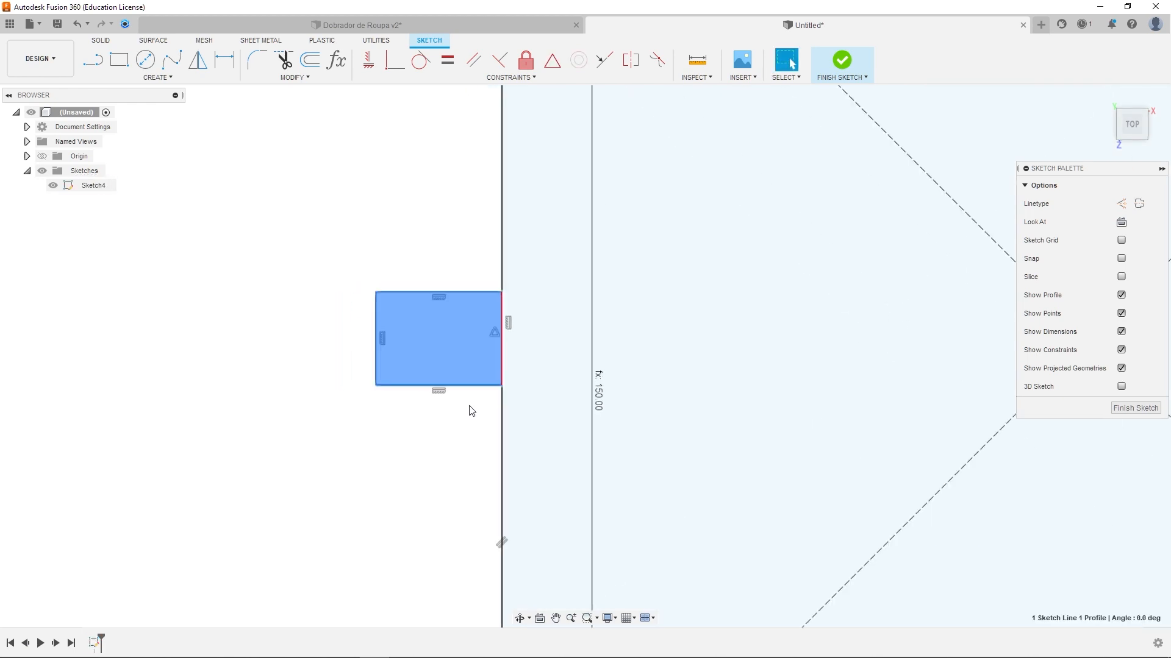
mouse_move(475, 390)
mouse_down()
mouse_move(470, 492)
mouse_move(460, 431)
mouse_up()
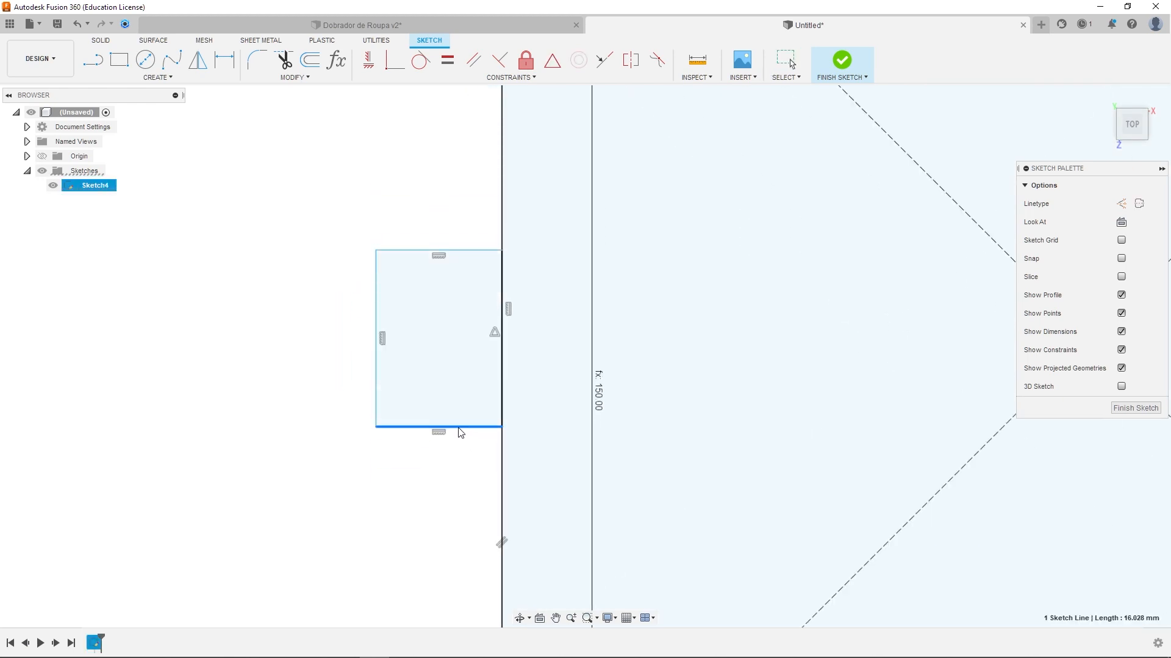
click(364, 336)
middle_drag(429, 239, 465, 269)
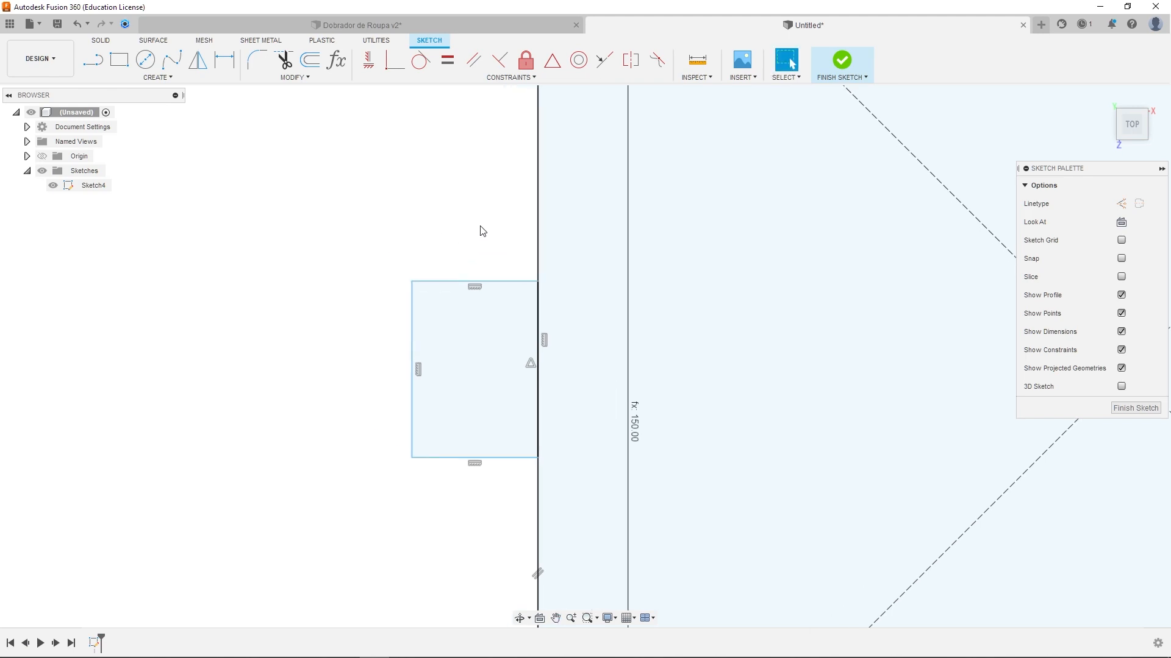
Dimension the small rectangle's width with the user parameter TamanhoDente
key(d)
click(478, 281)
click(492, 225)
text(la)
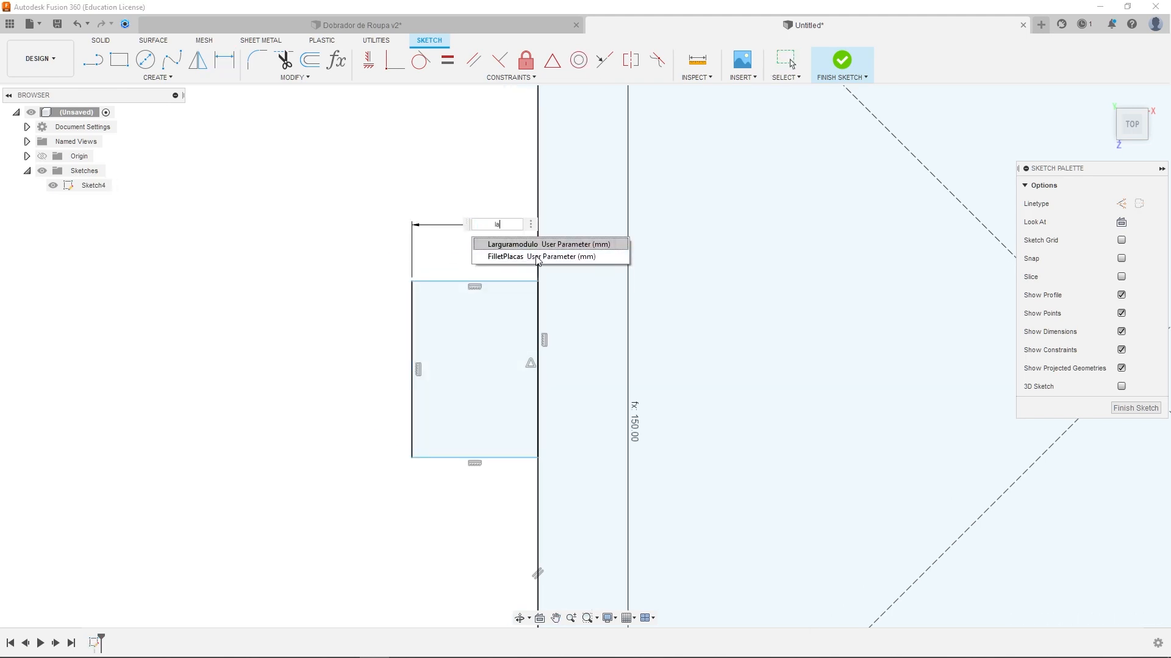
key(BackSpace)
key(BackSpace)
text(den)
key(Return)
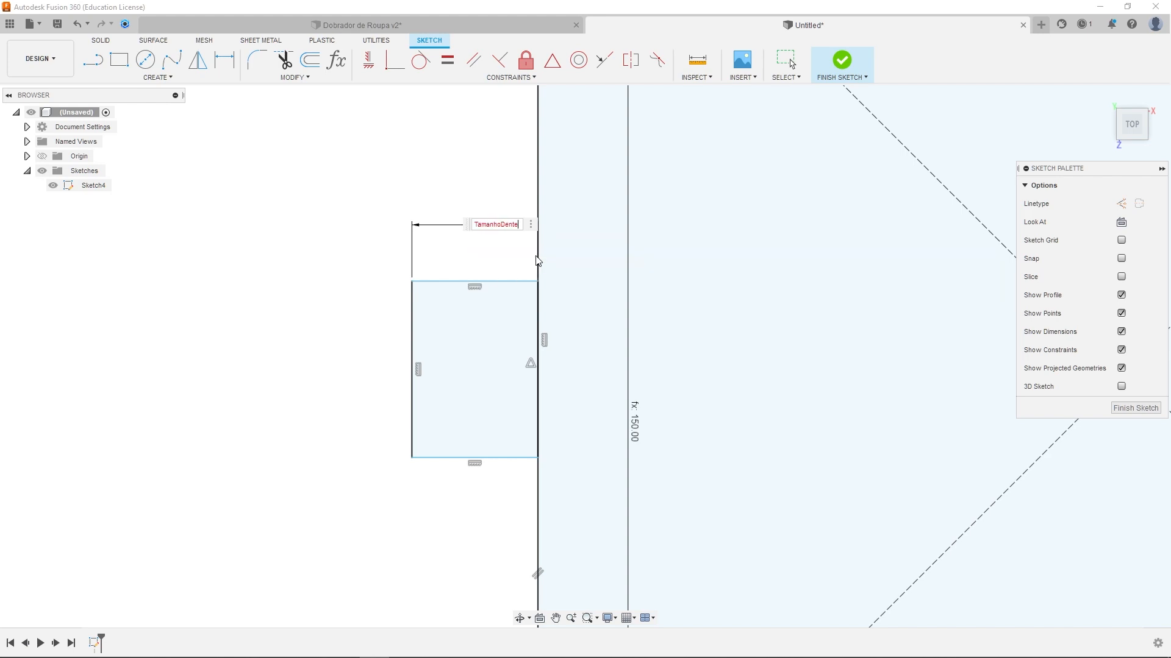
key(Return)
Dimension the small rectangle's height with the same parameter, TamanhoDente
click(460, 369)
click(425, 367)
text(TamanhoDente)
key(Return)
key(Return)
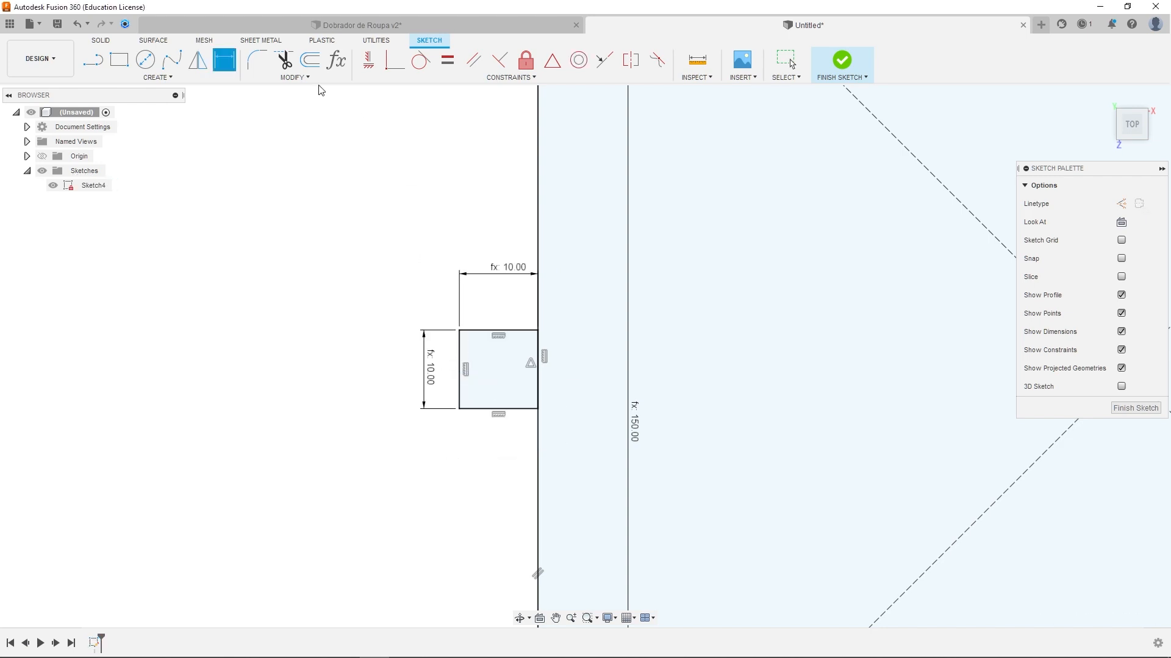
Draw two circles centered on the midpoints of the small square's upper and lower edges
click(154, 65)
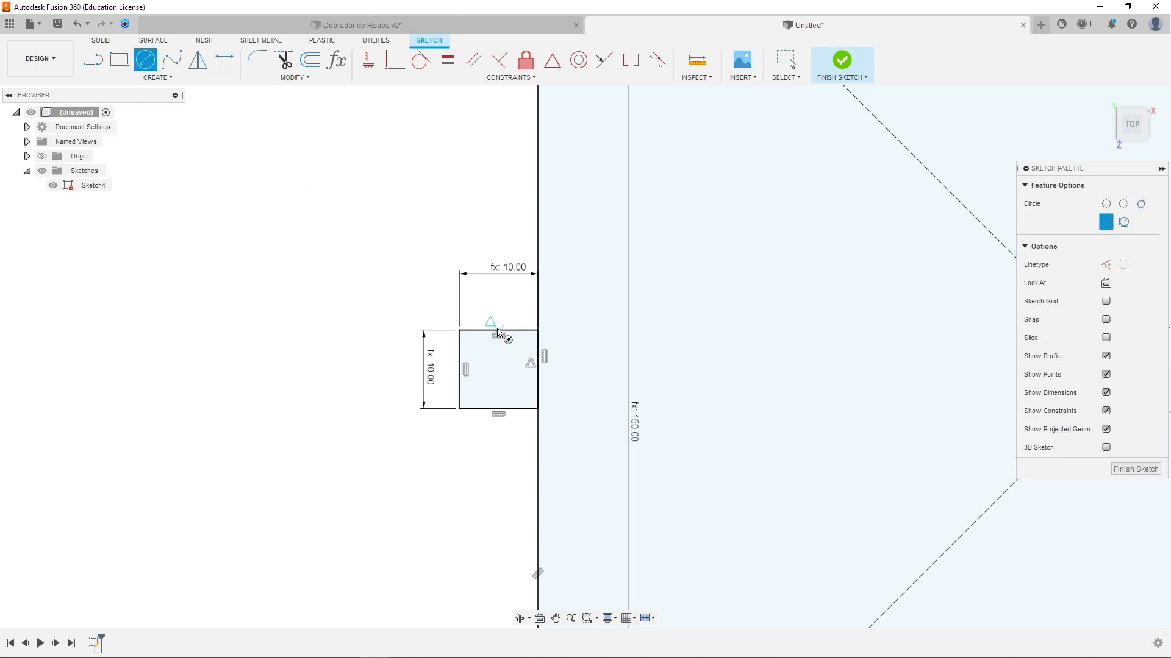
scroll(498, 334, up, 3)
click(498, 334)
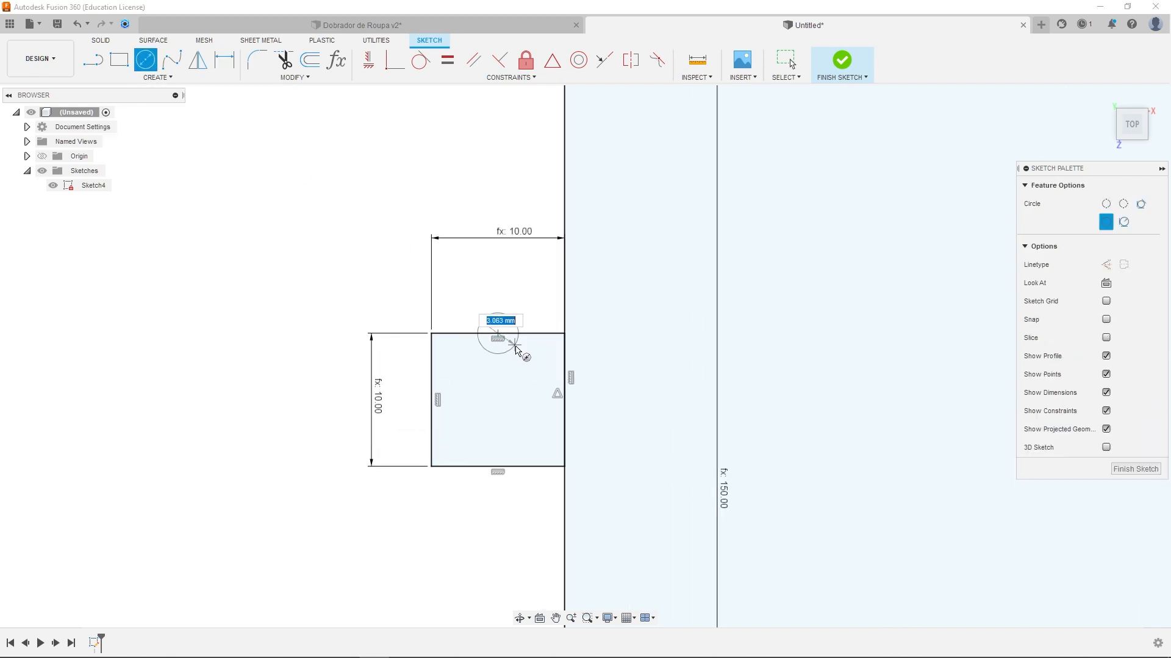
click(530, 356)
click(497, 467)
click(534, 507)
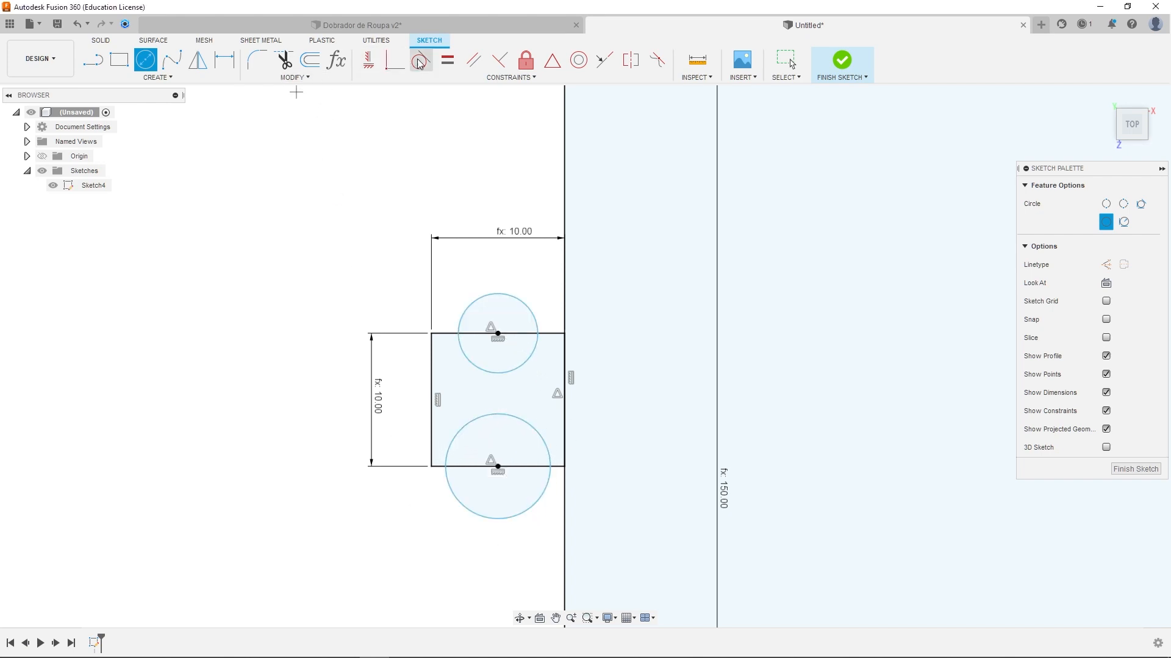
Make the two circles equal and shrink them to about 5.2 mm in diameter
key(Escape)
click(448, 59)
click(530, 305)
click(547, 445)
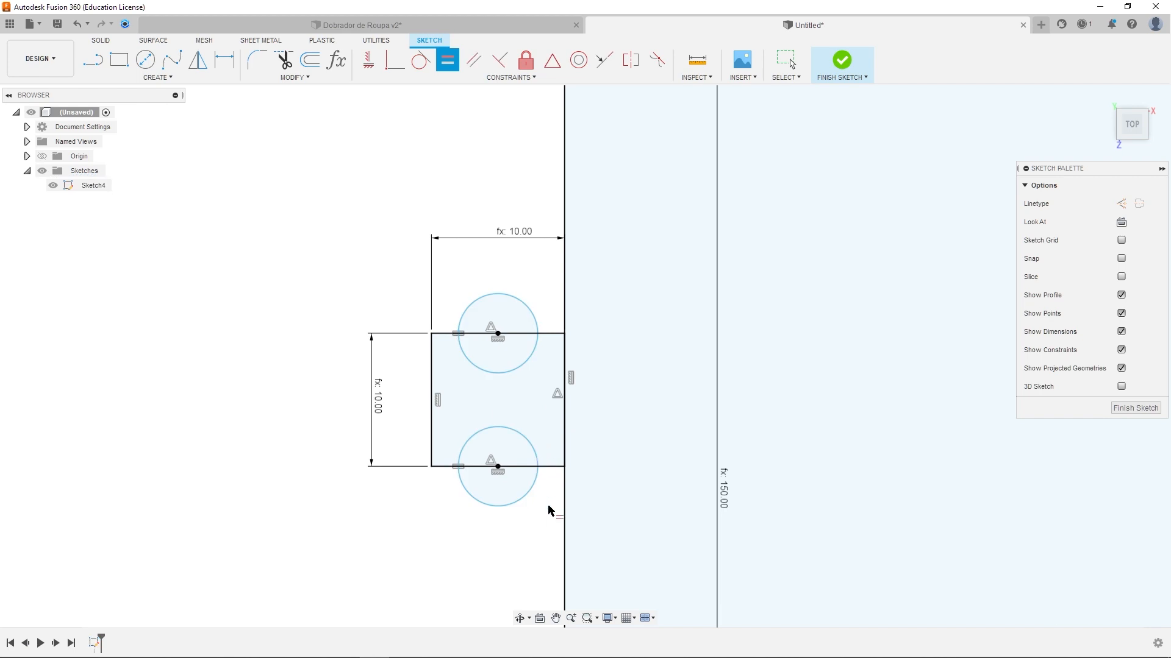
key(Escape)
mouse_move(518, 502)
mouse_down()
mouse_move(524, 512)
mouse_move(514, 495)
mouse_up()
click(519, 517)
Dimension the upper circle's diameter with the user parameter Diametrodobradiça
key(d)
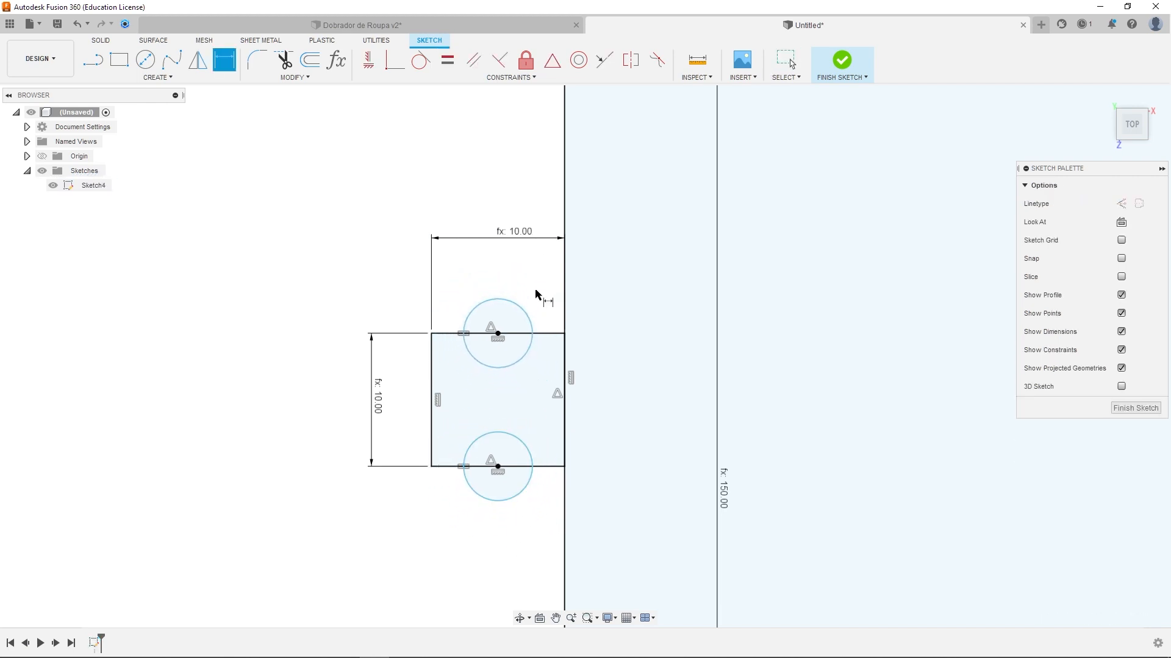
click(528, 312)
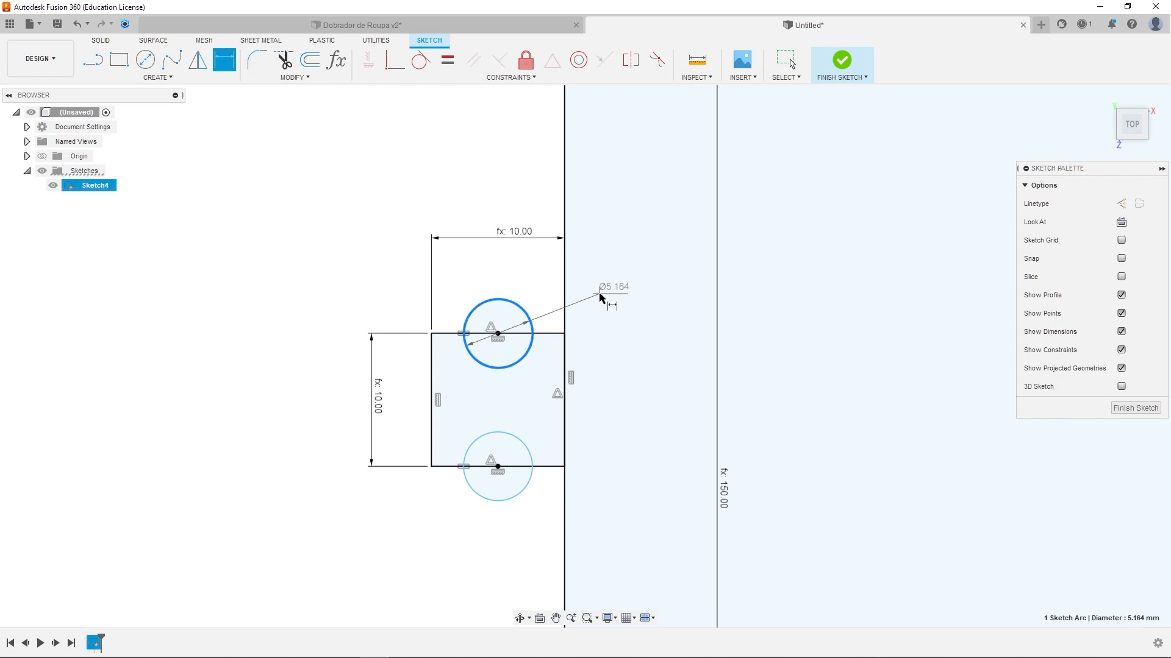
click(584, 297)
text(adiça)
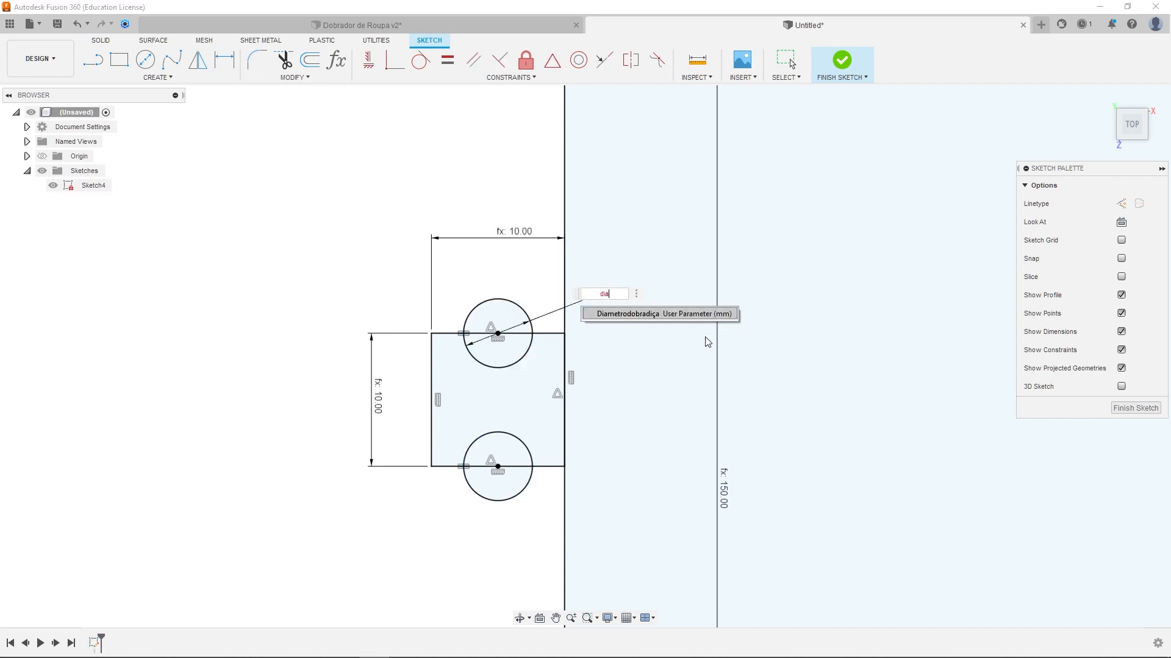
key(Return)
key(Return)
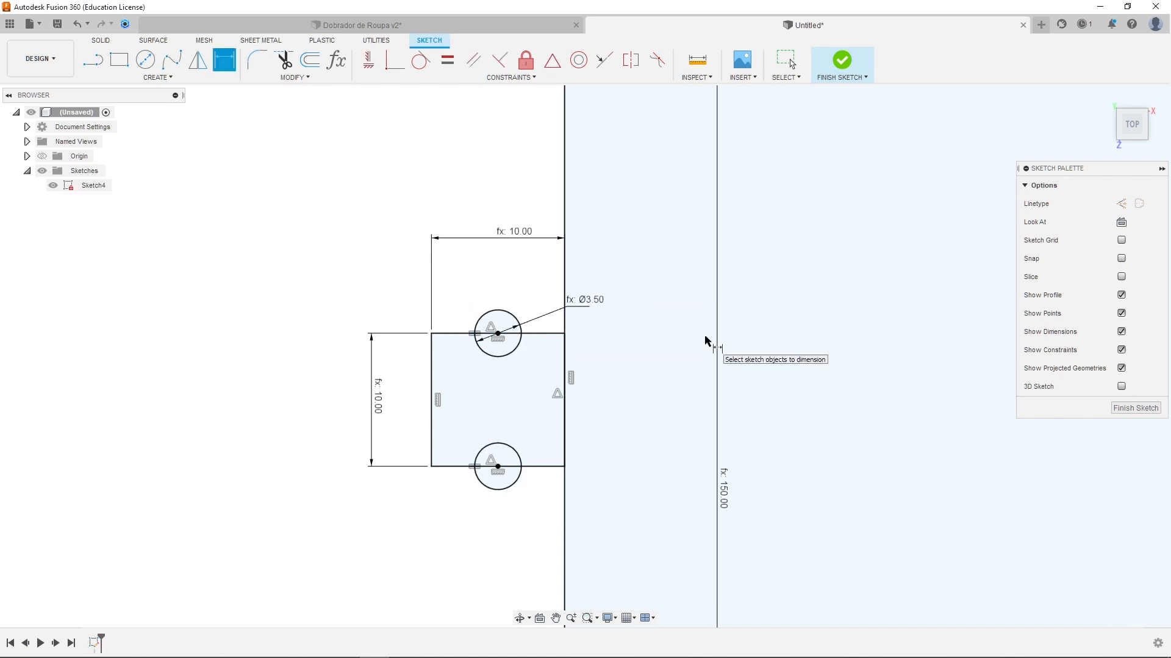
key(Escape)
Convert the upper circle to construction geometry and draw a 3-point arc between its two side points, bulging above the small square's upper edge
click(518, 324)
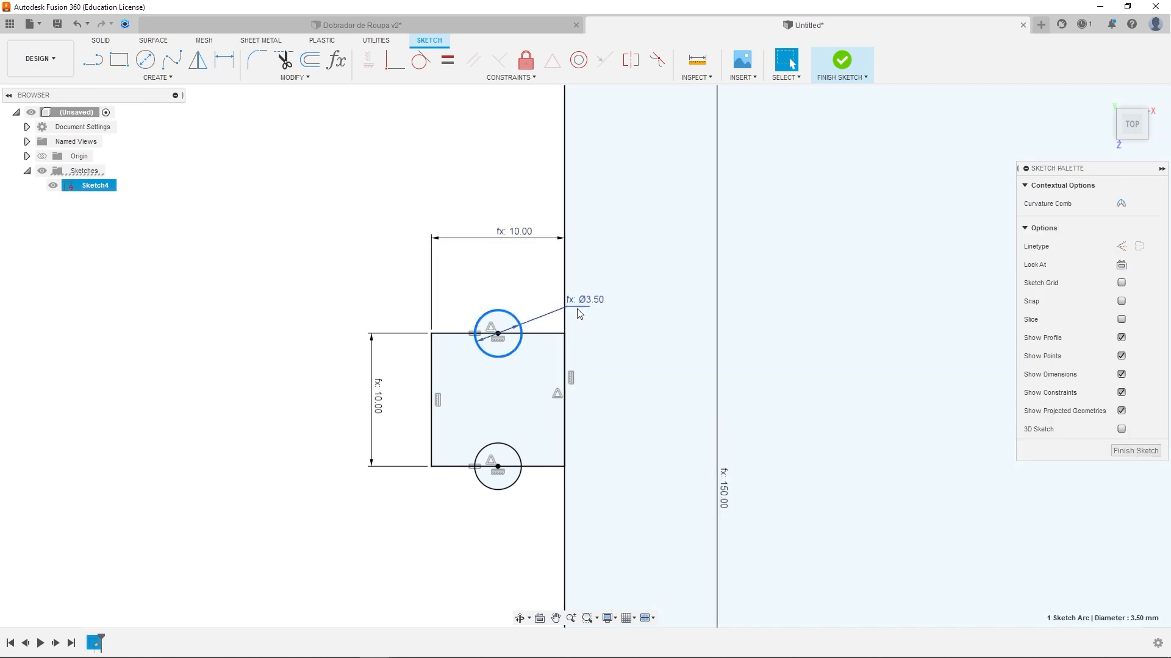
click(1121, 247)
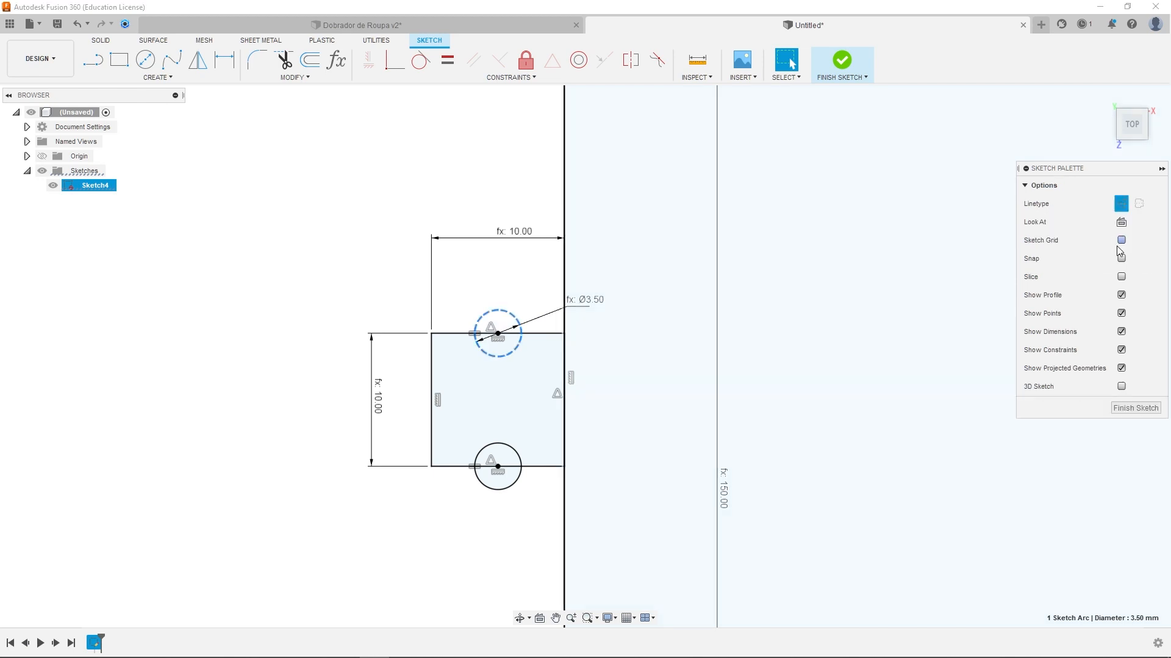
scroll(499, 356, up, 3)
scroll(498, 356, up, 2)
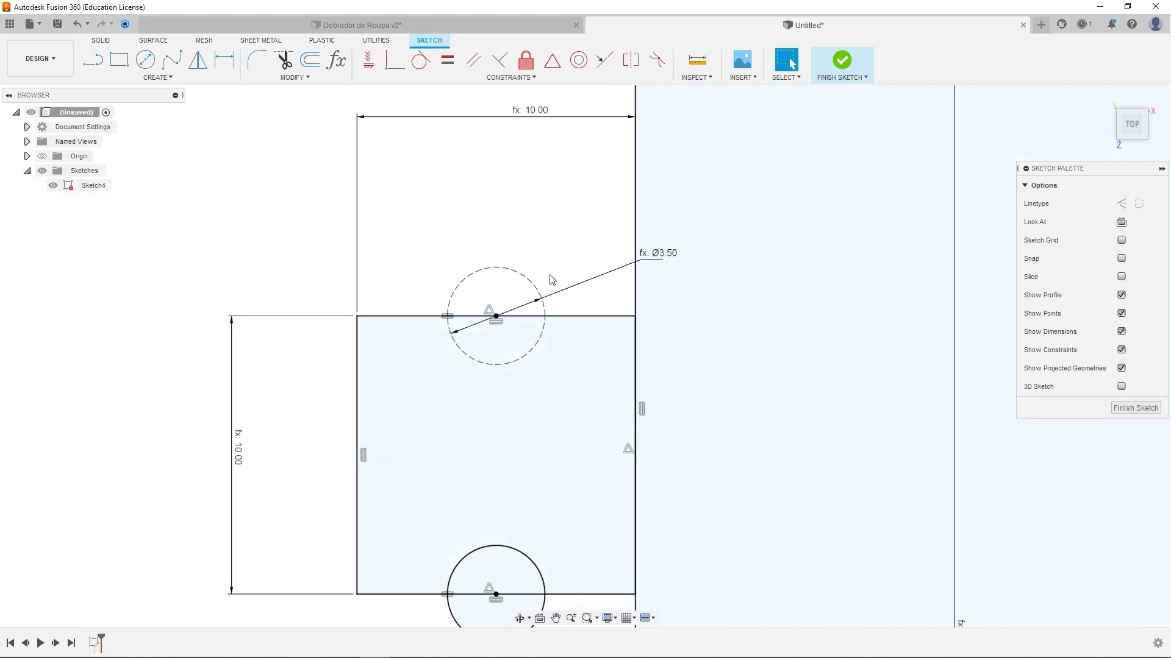
middle_drag(540, 258, 566, 234)
click(123, 81)
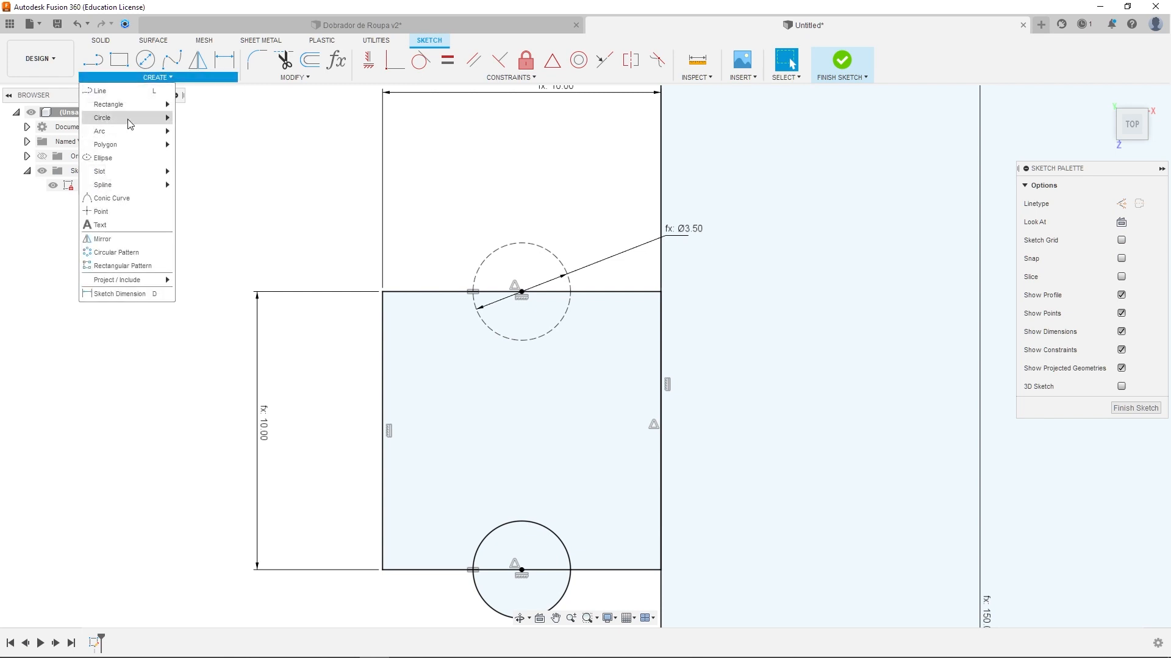
mouse_move(170, 131)
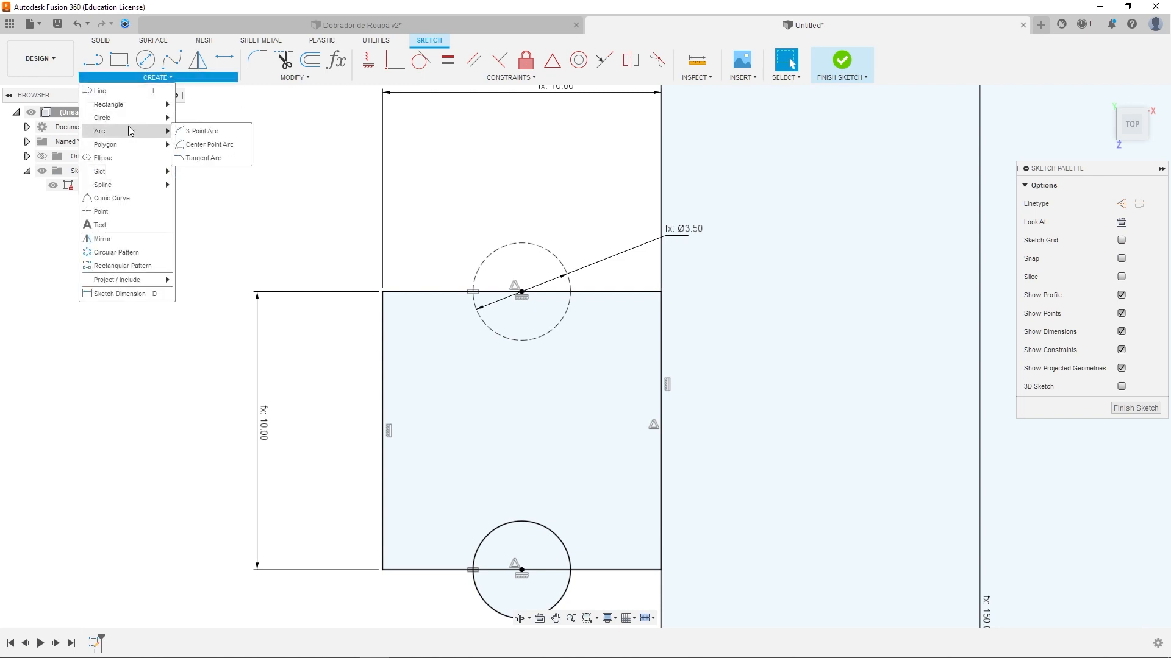
click(184, 132)
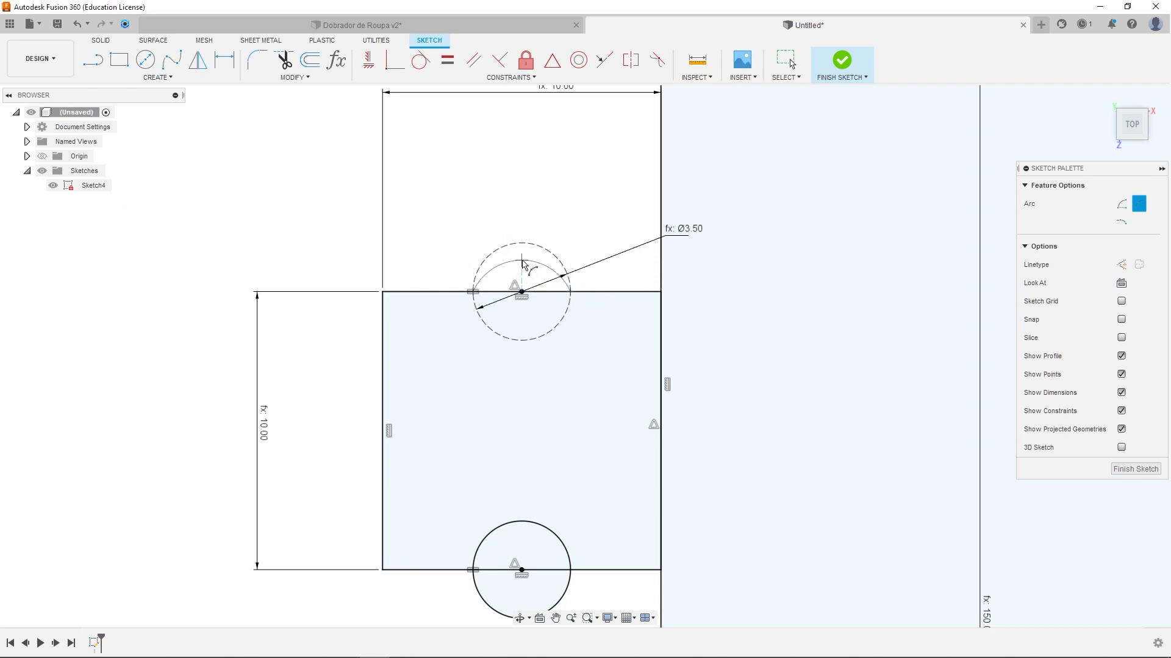
click(523, 262)
key(Escape)
Dimension the radius of the arc above the small square's upper edge as 1.8 mm
drag(678, 231, 606, 282)
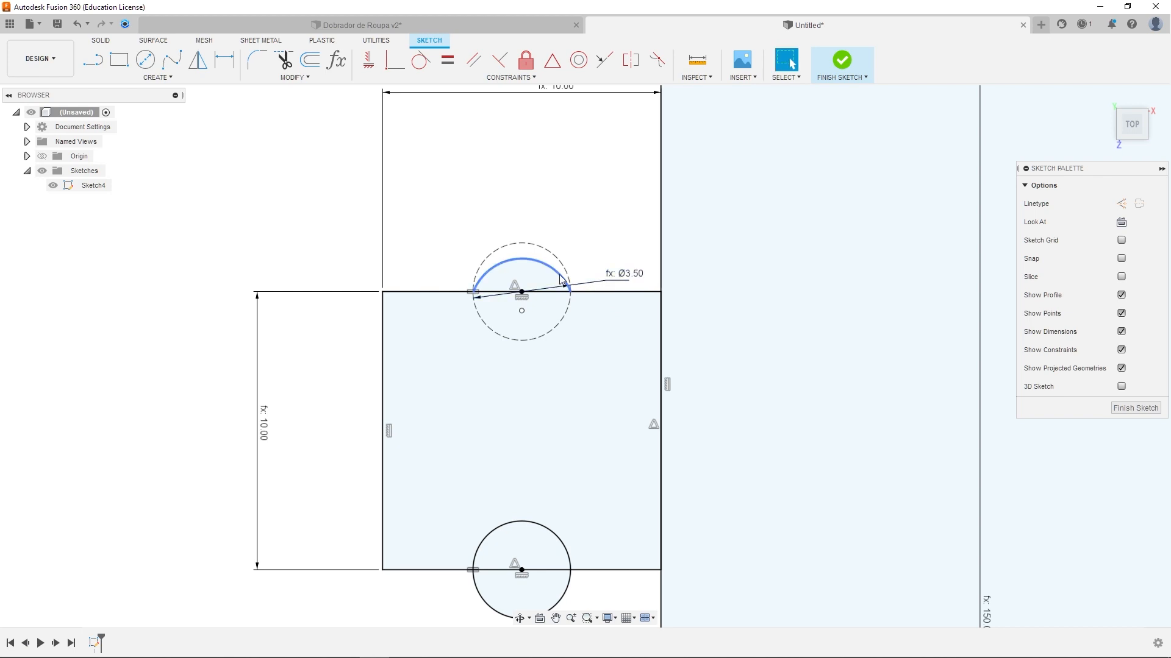
click(541, 269)
key(d)
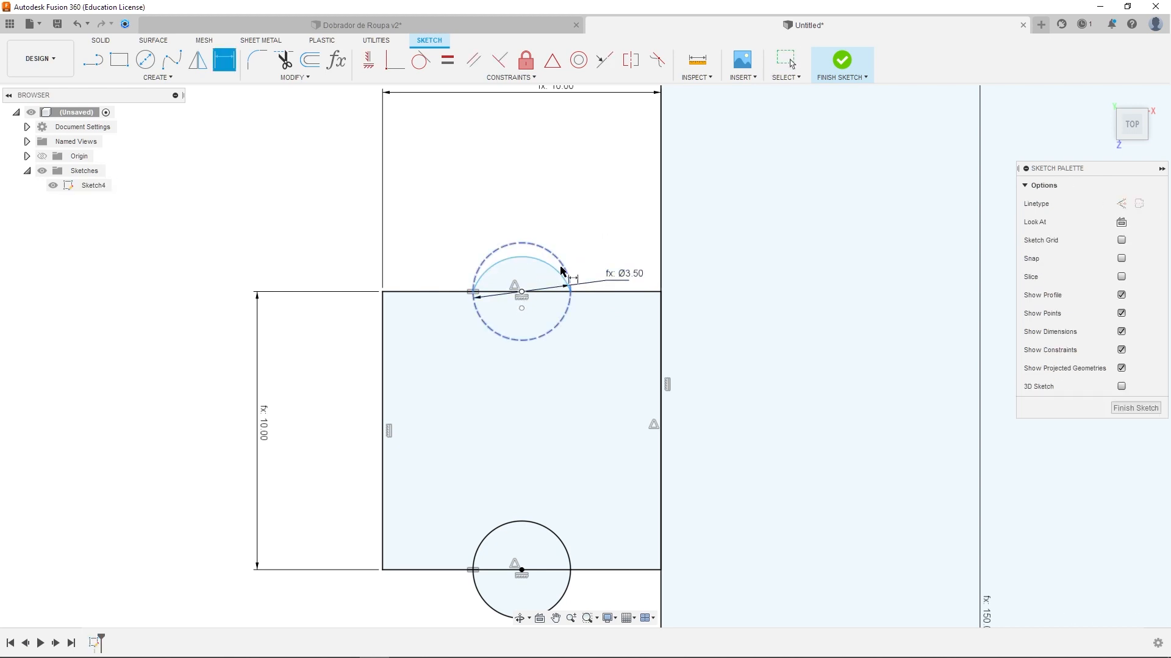
click(553, 271)
click(595, 243)
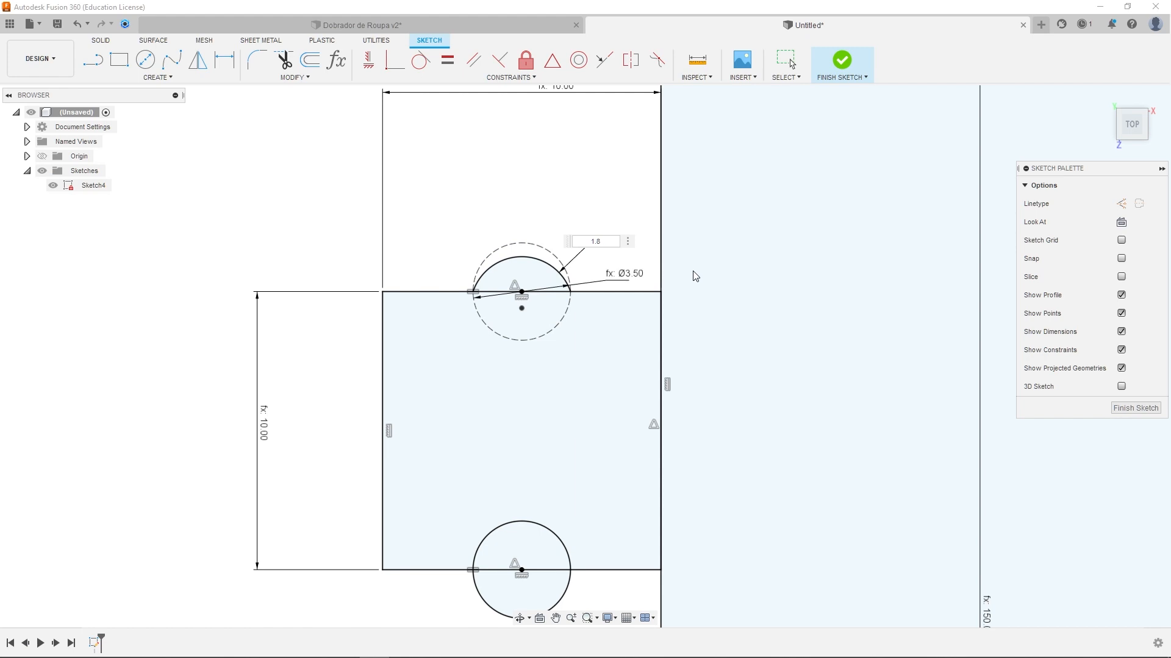
key(Return)
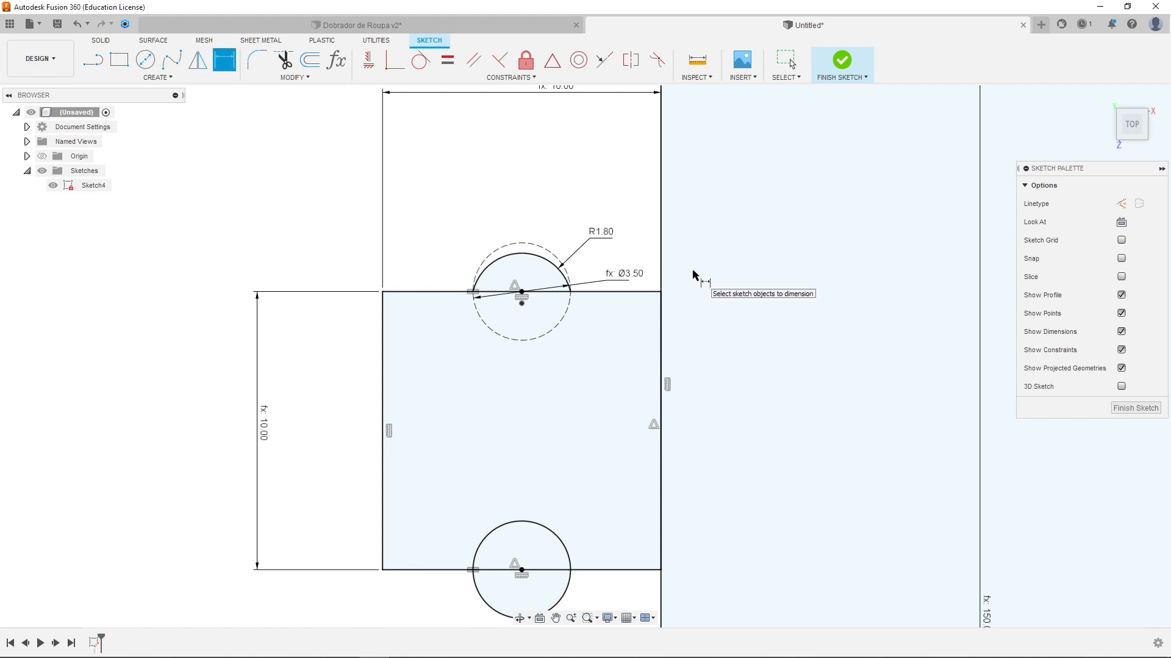
middle_drag(565, 202, 554, 149)
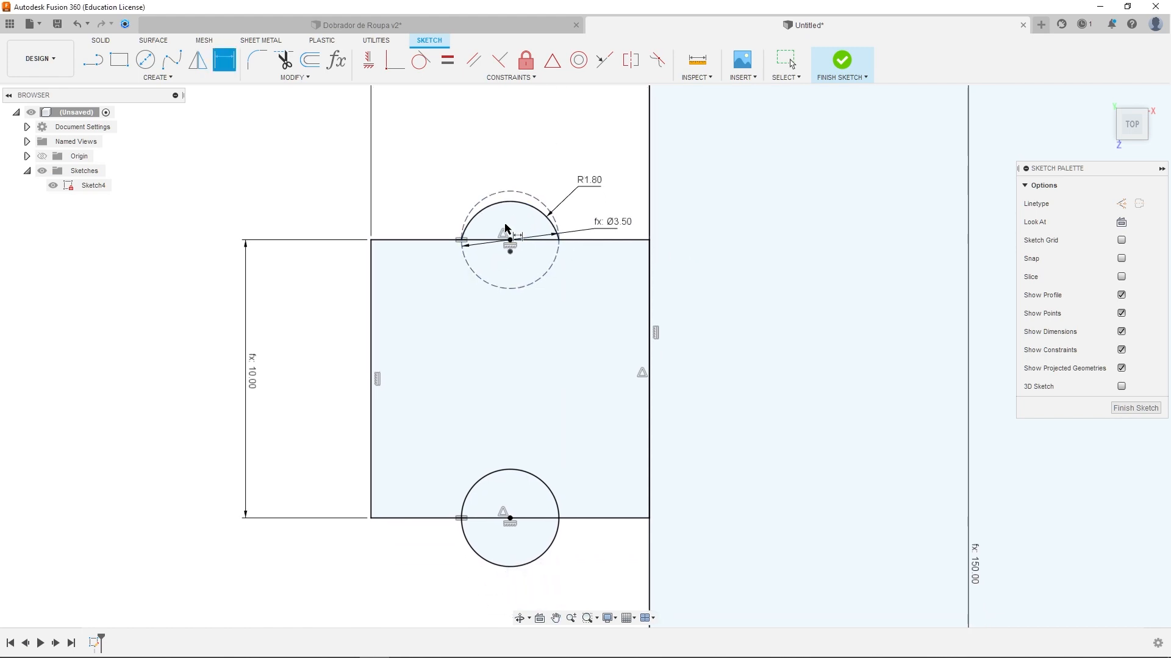
scroll(509, 221, down, 2)
mouse_move(590, 478)
middle_down()
mouse_move(591, 462)
mouse_move(569, 449)
mouse_move(580, 475)
middle_up()
scroll(542, 458, up, 2)
scroll(552, 486, down, 3)
scroll(567, 452, up, 1)
key(Escape)
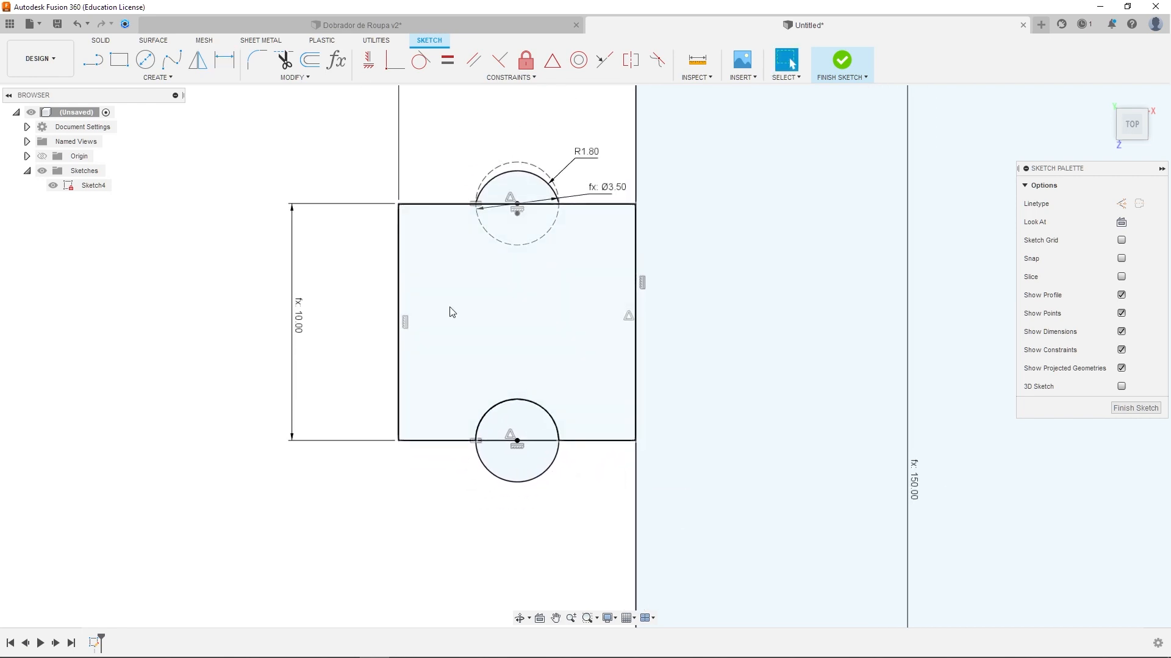
Switch to the Dobrador de Roupa v2 document, hide the upper-left panel and examine the hinge teeth on the centre plate
click(271, 25)
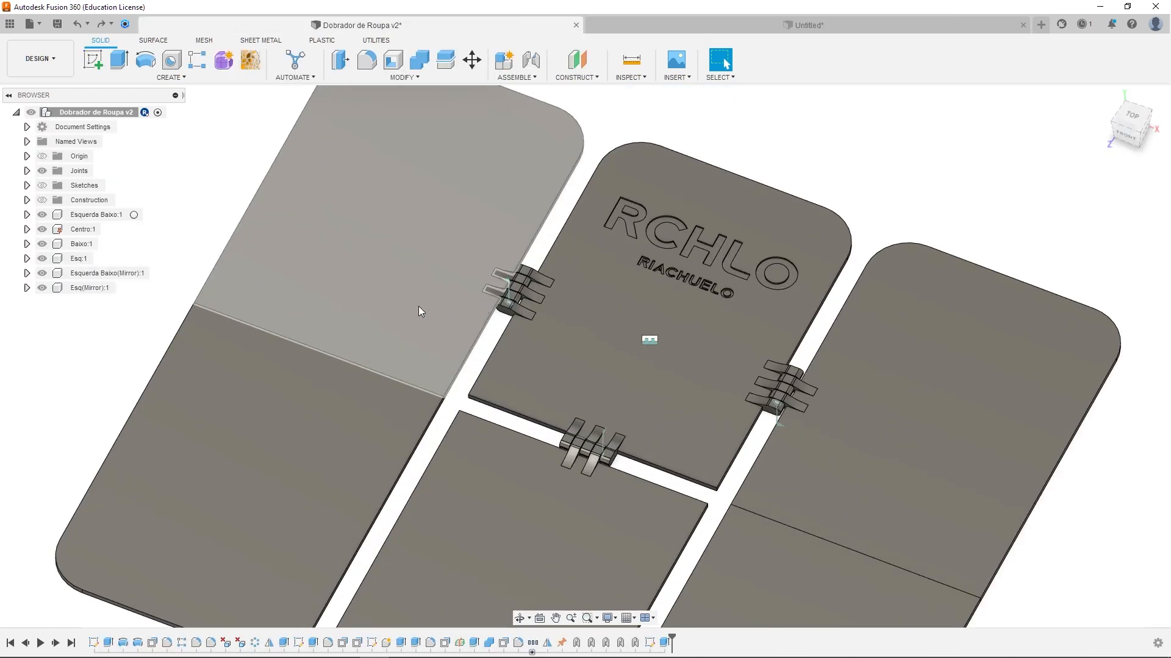
click(419, 306)
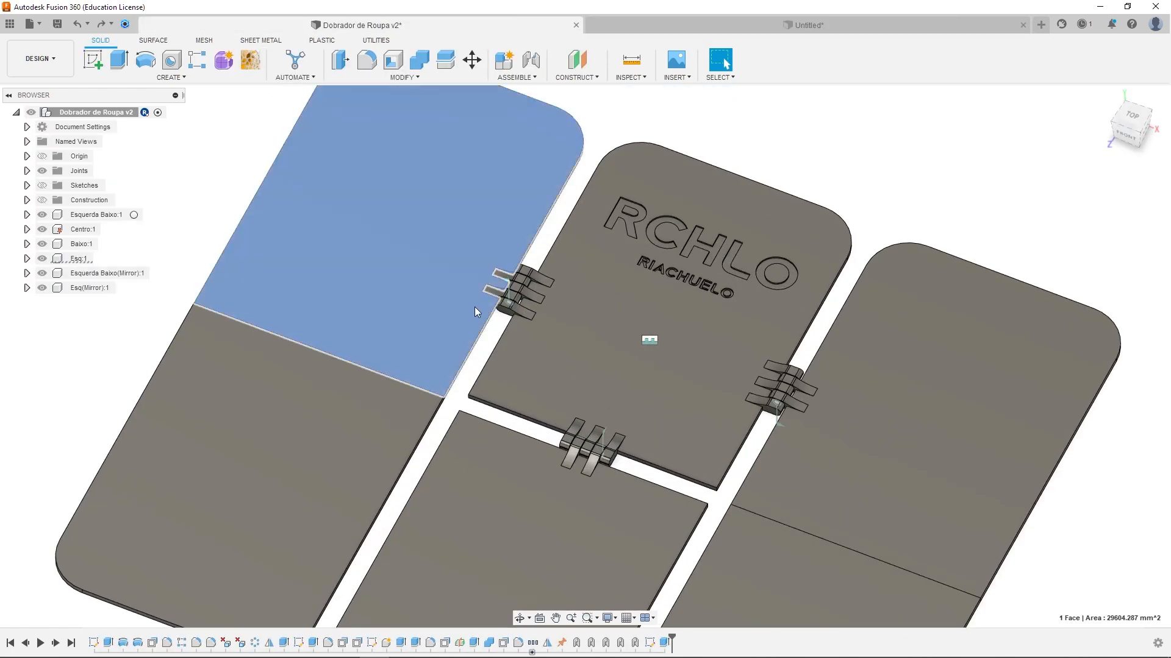
scroll(458, 314, up, 5)
key(v)
shift+middle_drag(477, 326, 671, 269)
scroll(481, 291, up, 5)
shift+middle_drag(496, 343, 619, 287)
shift+middle_drag(483, 299, 411, 260)
Back in the untitled design, start a new-body extrusion of the small square including the lower circle's inner half, pulled up to 7 mm
click(701, 21)
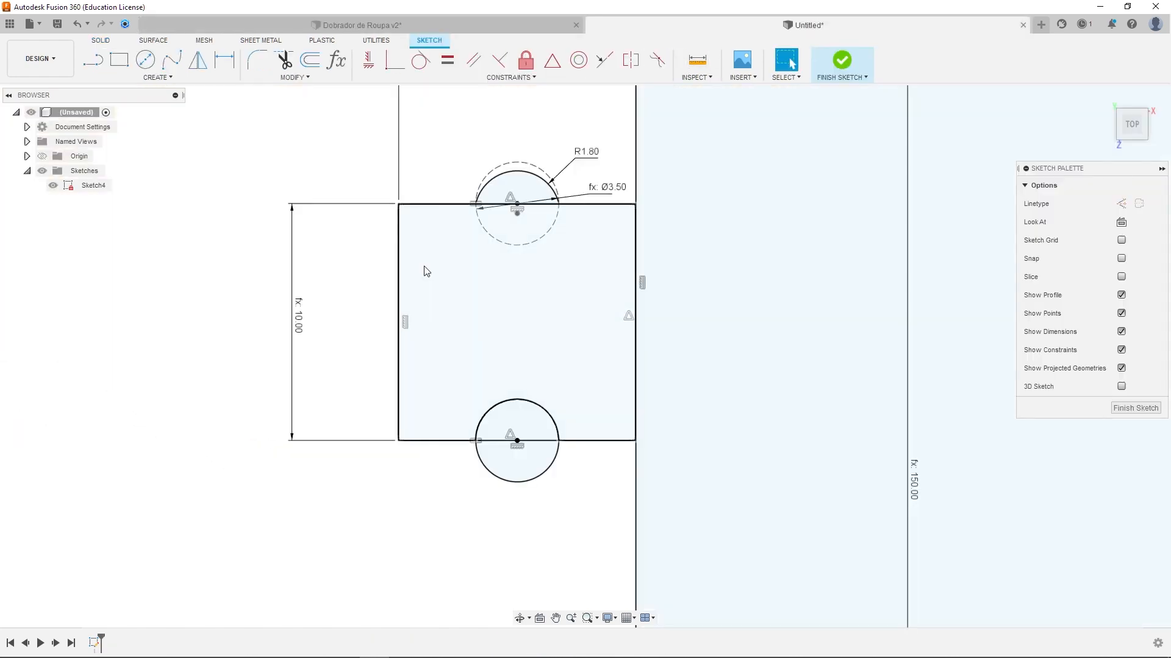
scroll(507, 365, down, 4)
scroll(531, 413, up, 2)
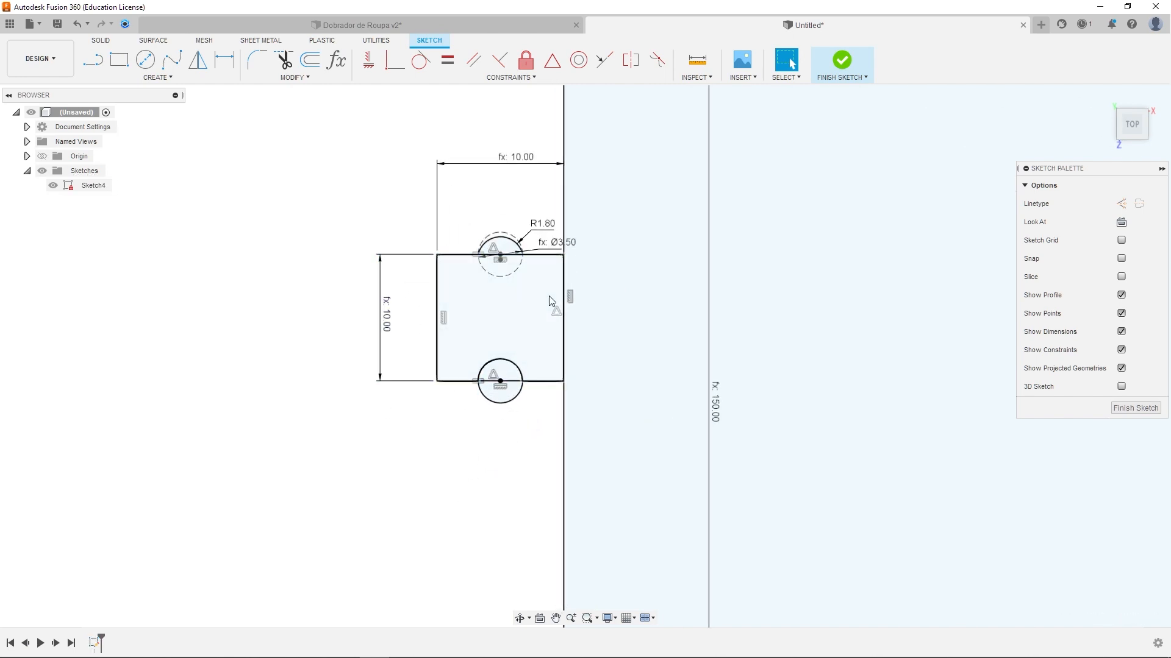
shift+middle_drag(523, 423, 534, 350)
click(534, 350)
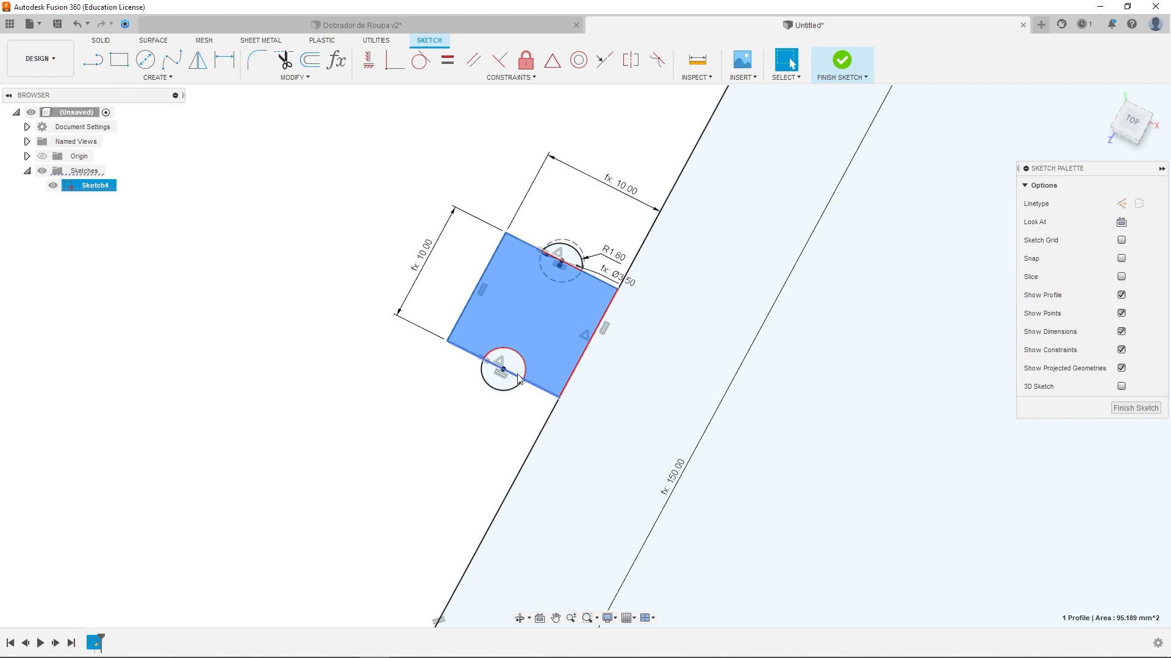
shift+click(515, 366)
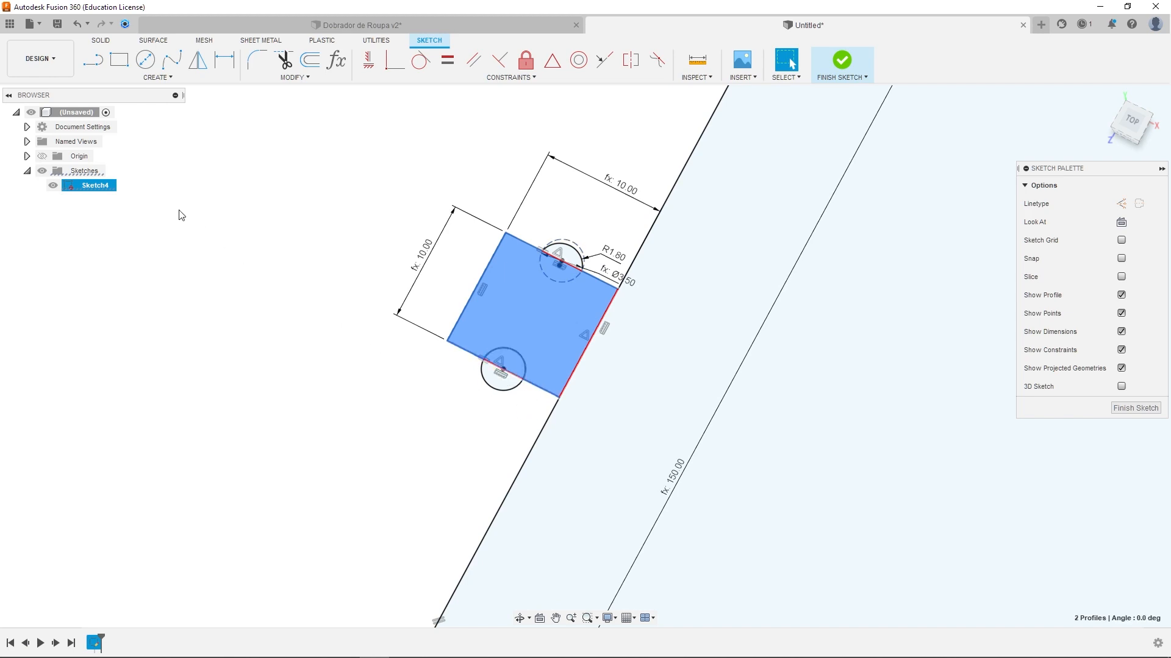
key(e)
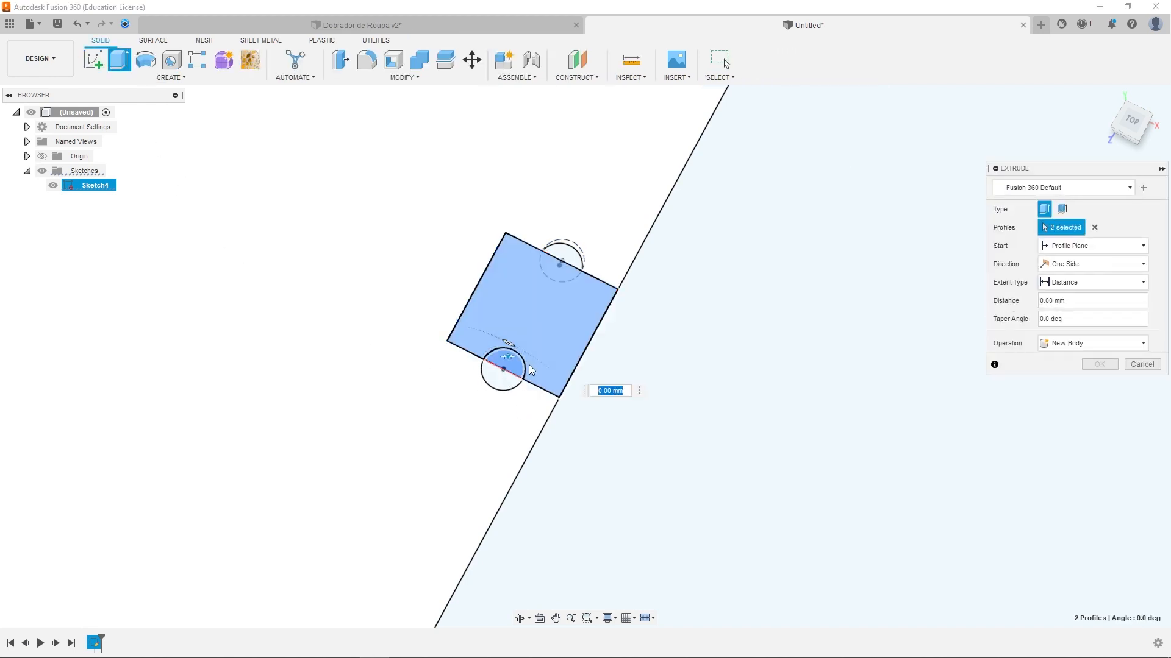
drag(506, 369, 506, 323)
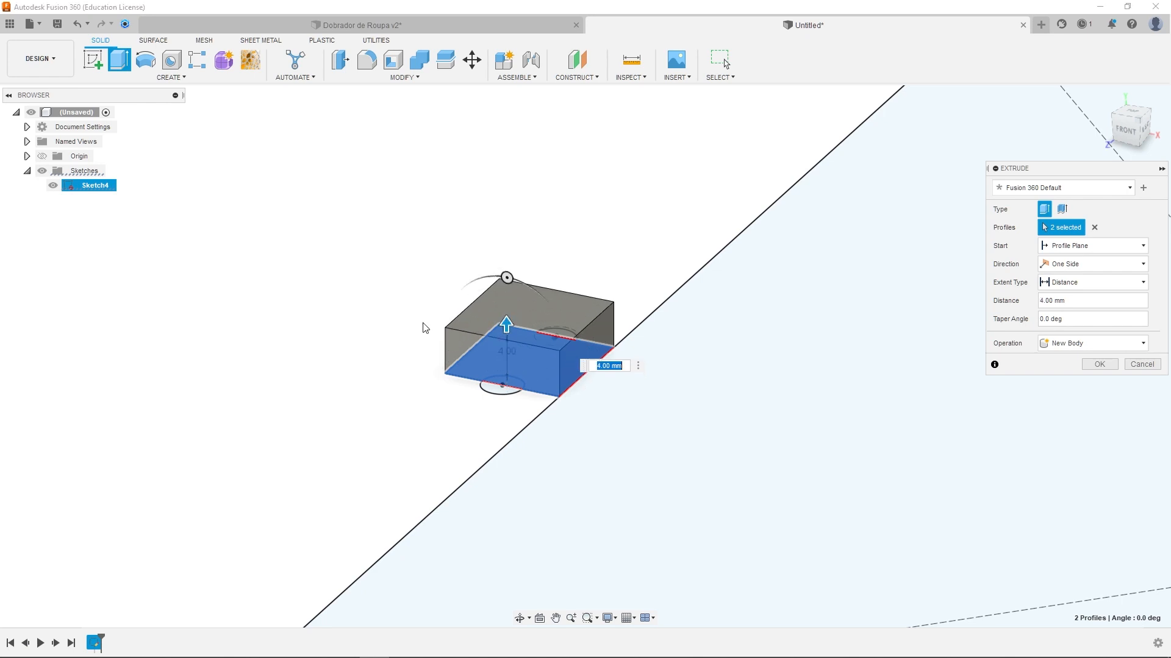
drag(506, 325, 506, 289)
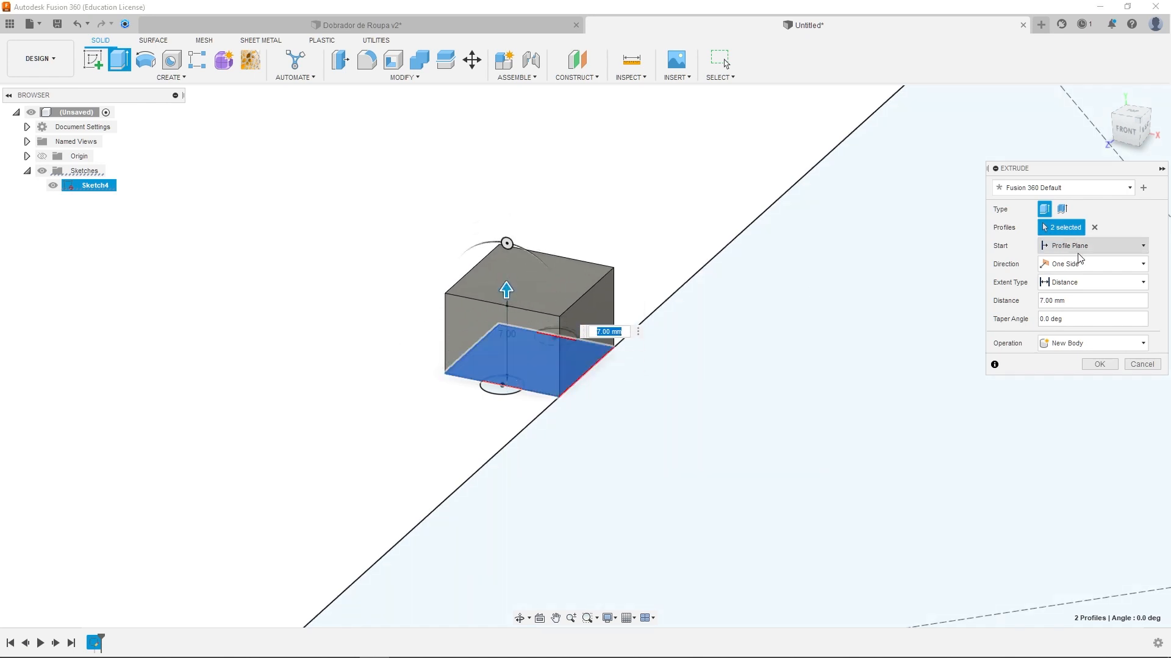
Make the tooth extrusion symmetric with a distance of Espessuradente*0.5 and complete it
click(1086, 264)
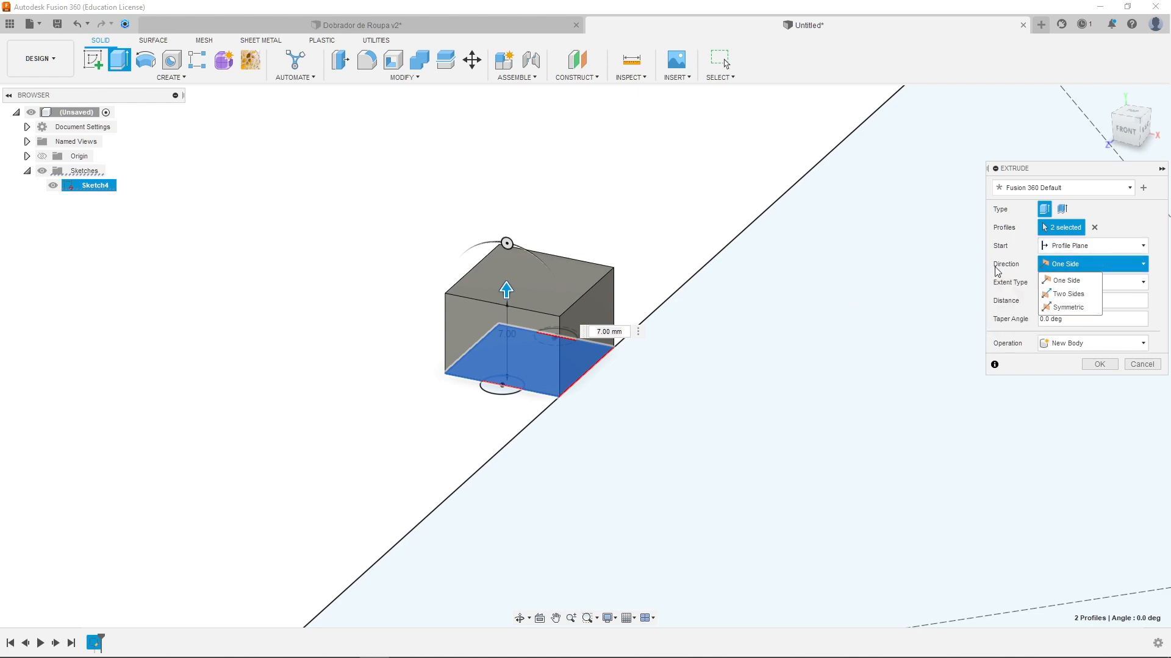
click(1068, 308)
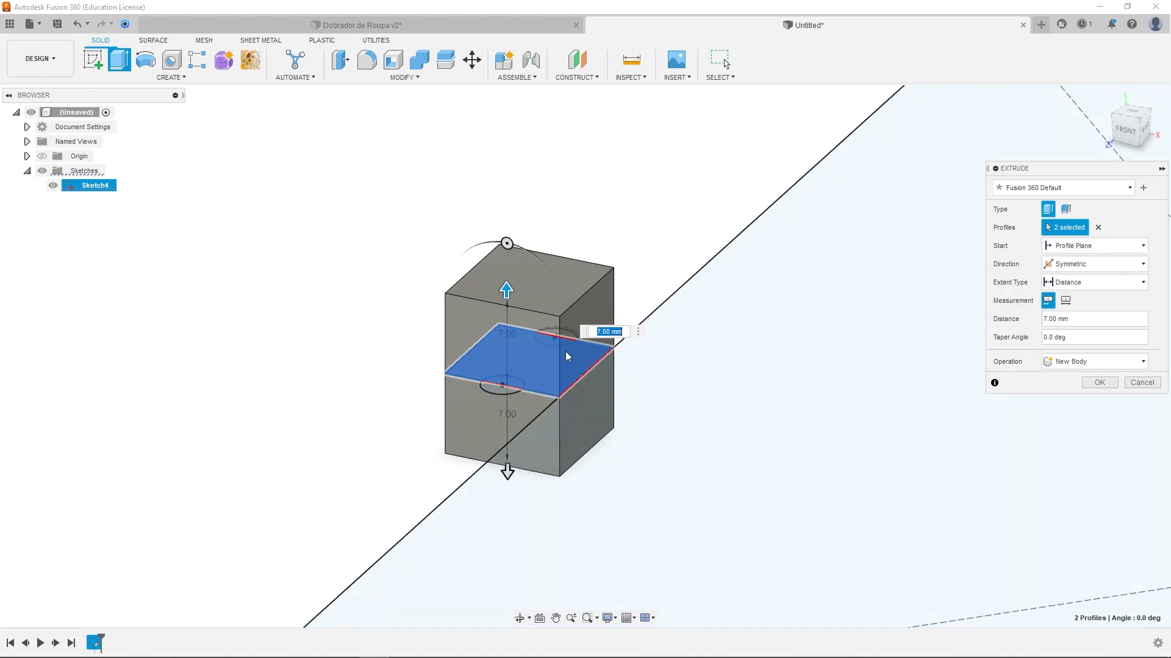
drag(505, 287, 506, 301)
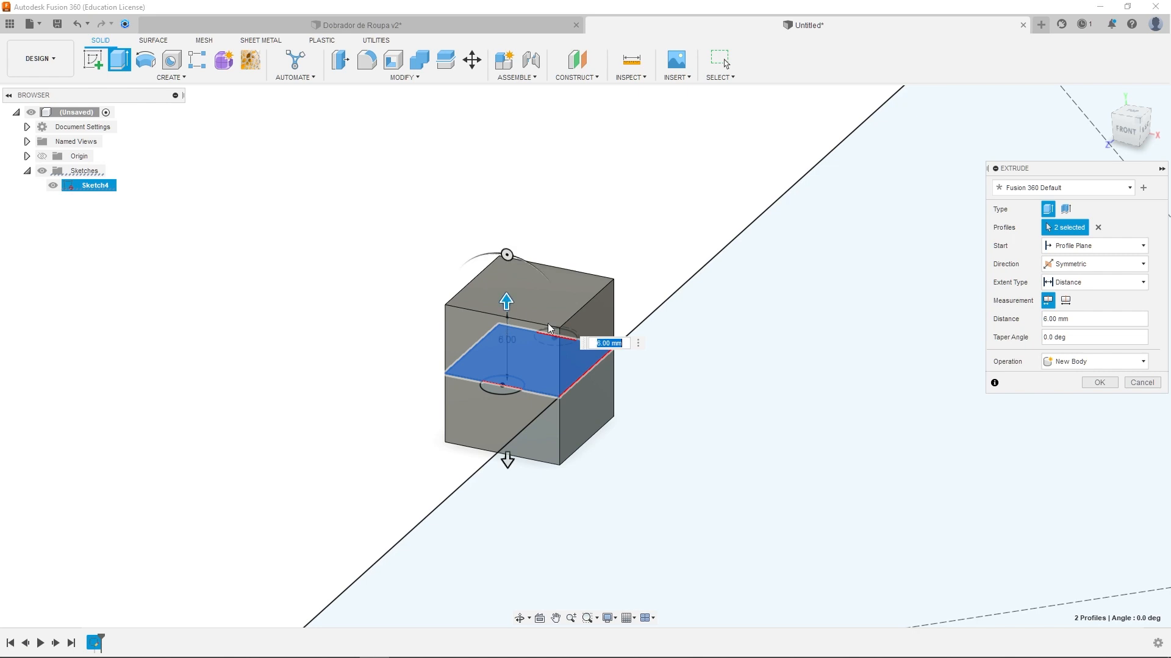
text(Espessuradente)
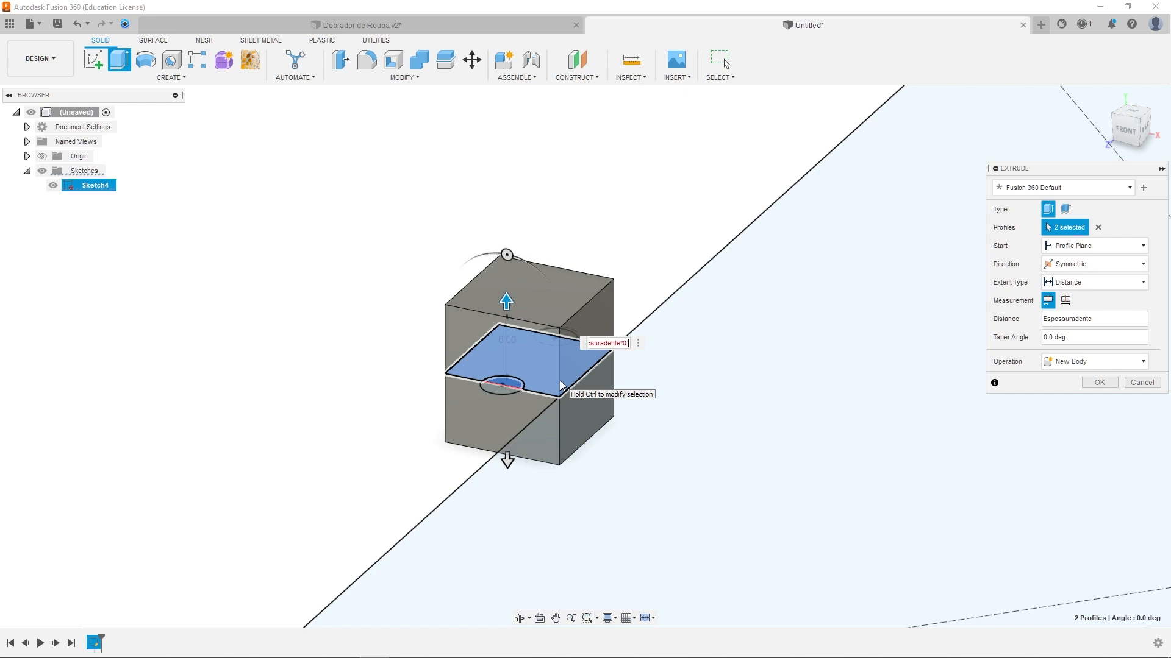
text(5)
key(Return)
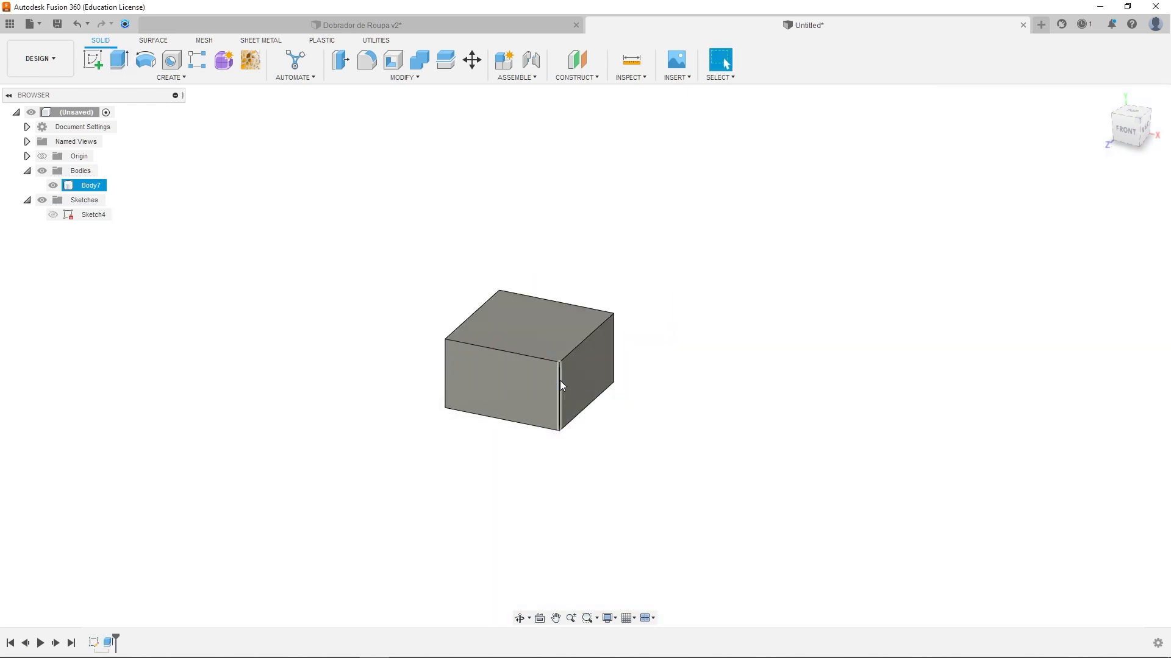
Show the sketch again and rename it Central
click(559, 385)
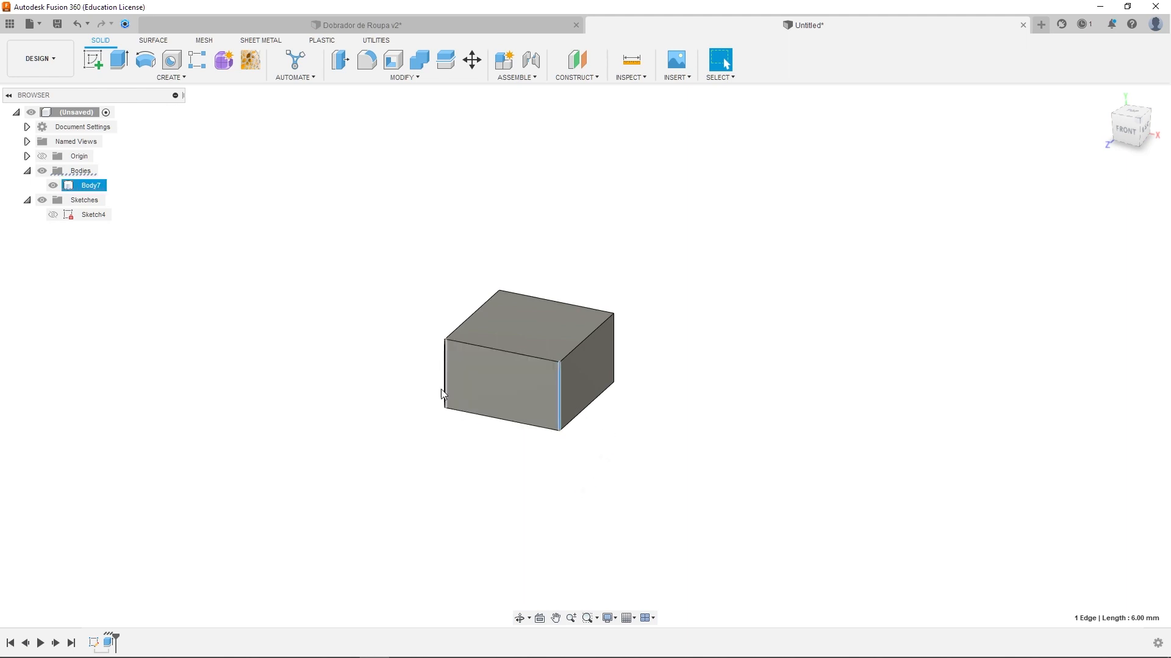
scroll(413, 400, down, 3)
click(53, 215)
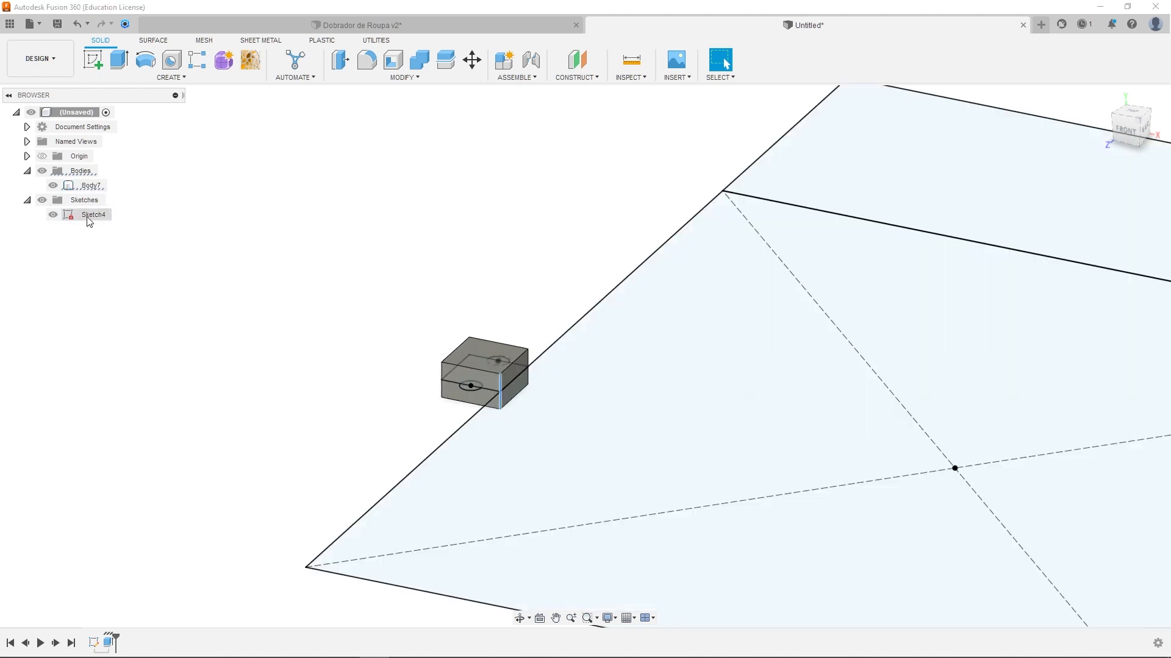
double_click(91, 214)
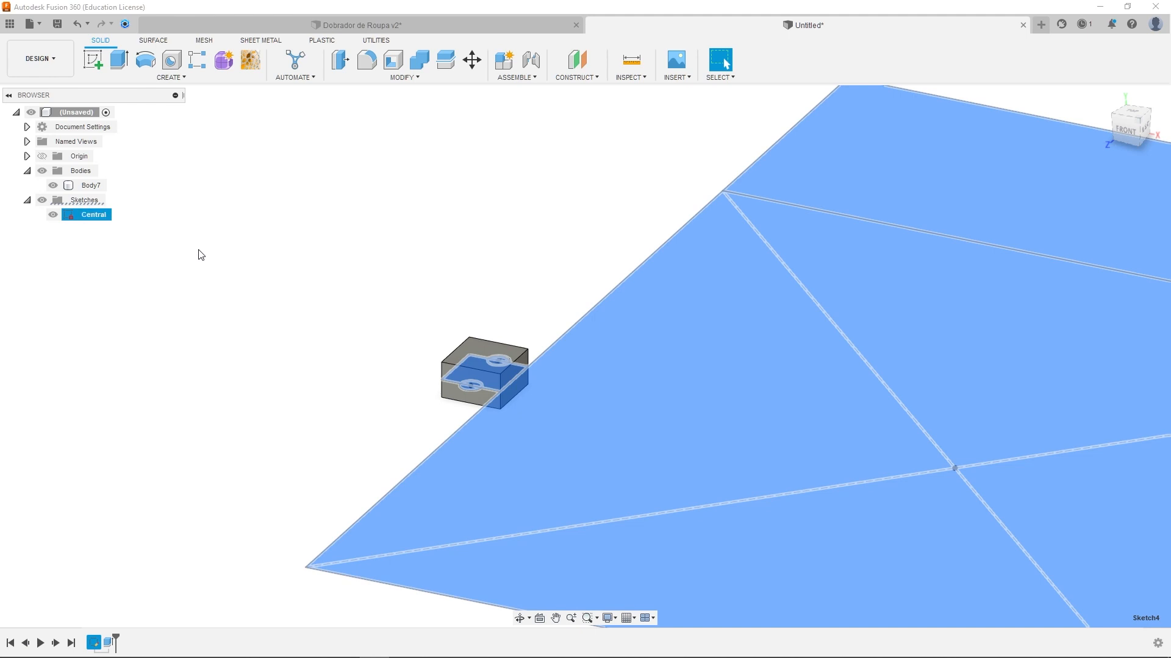
click(374, 289)
Compare the tooth's half-circle profile with the rounded recesses in the hinge teeth of the Dobrador de Roupa v2 document
scroll(484, 401, up, 4)
shift+middle_drag(478, 397, 436, 400)
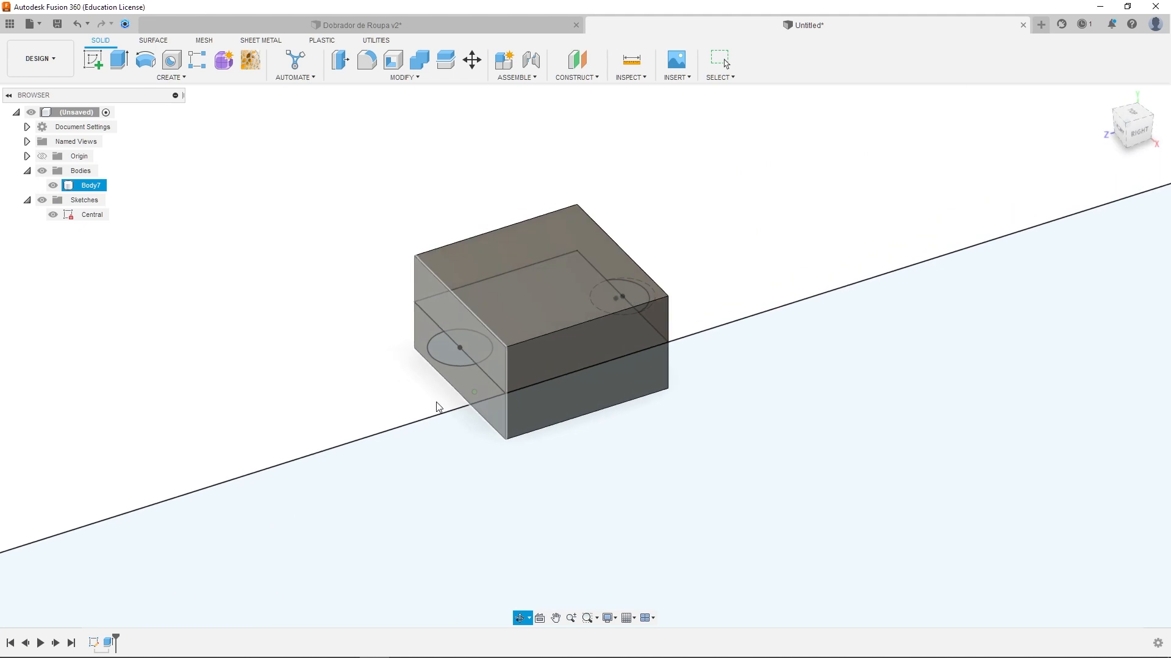
key(Escape)
click(450, 358)
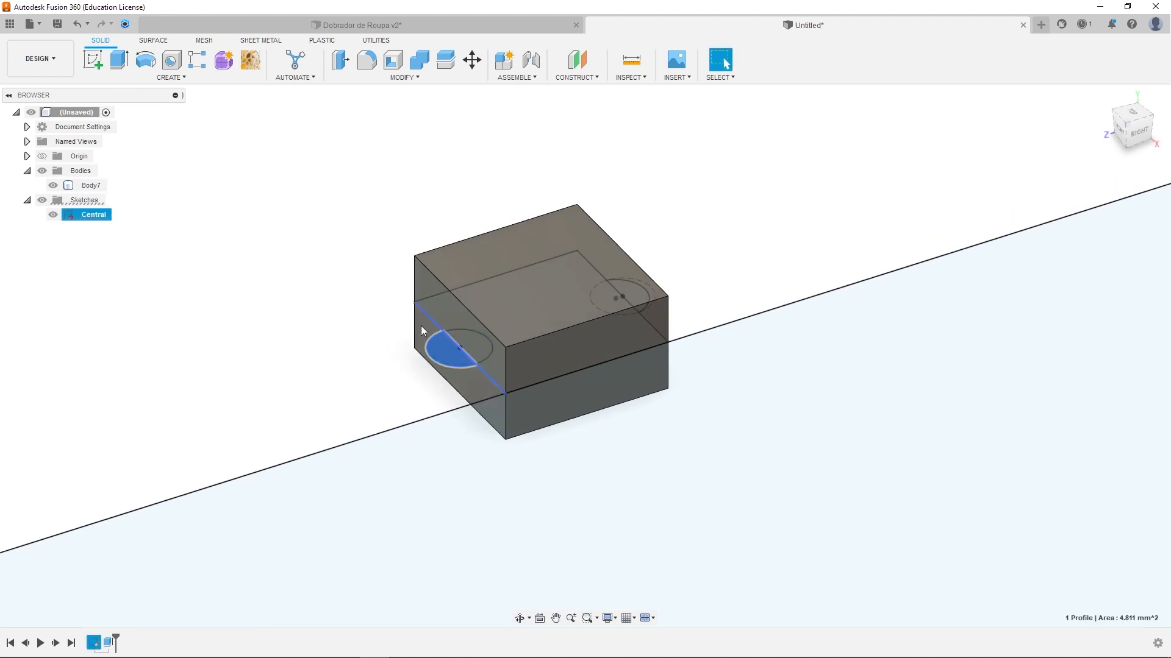
click(299, 272)
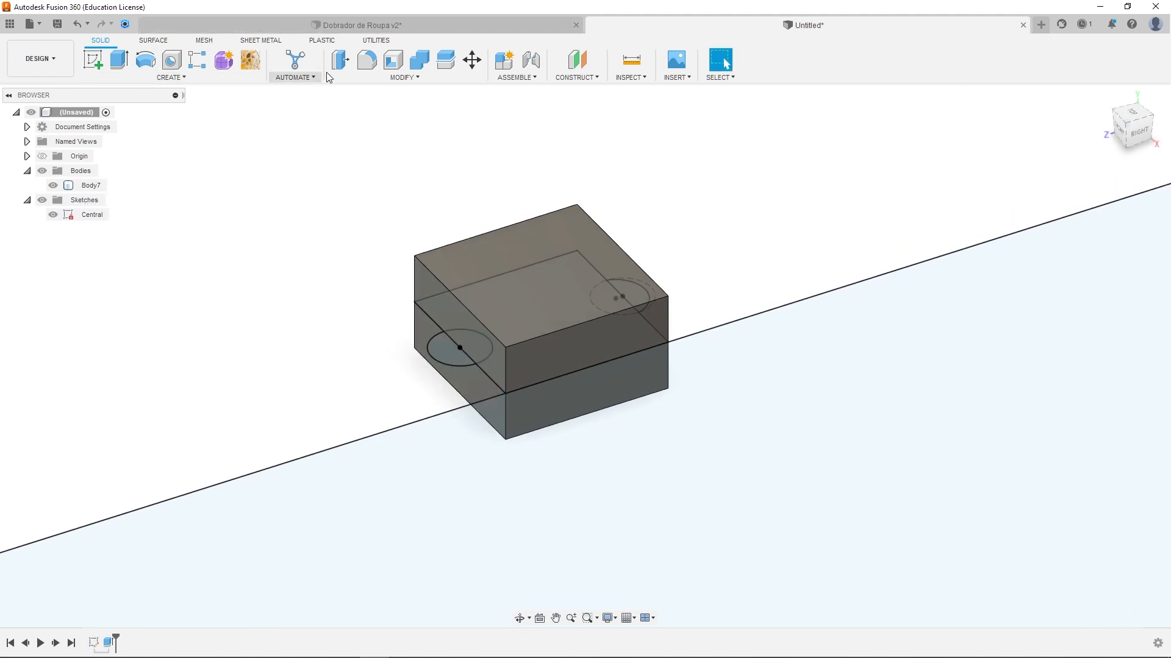
click(430, 31)
scroll(773, 269, up, 3)
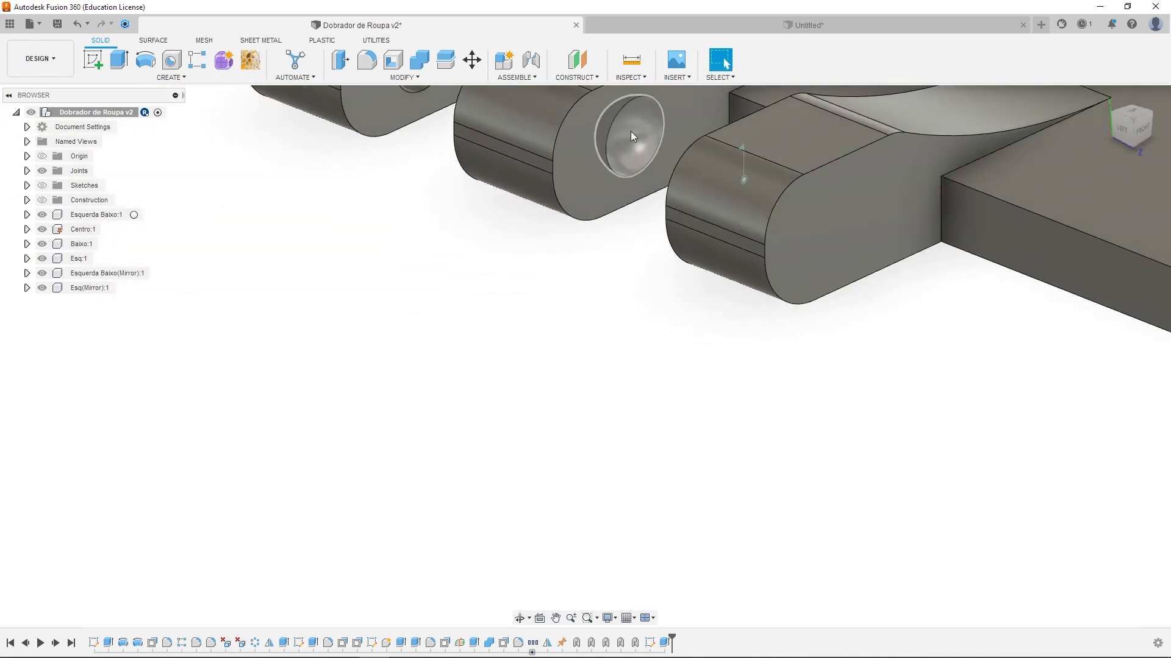
scroll(528, 371, down, 3)
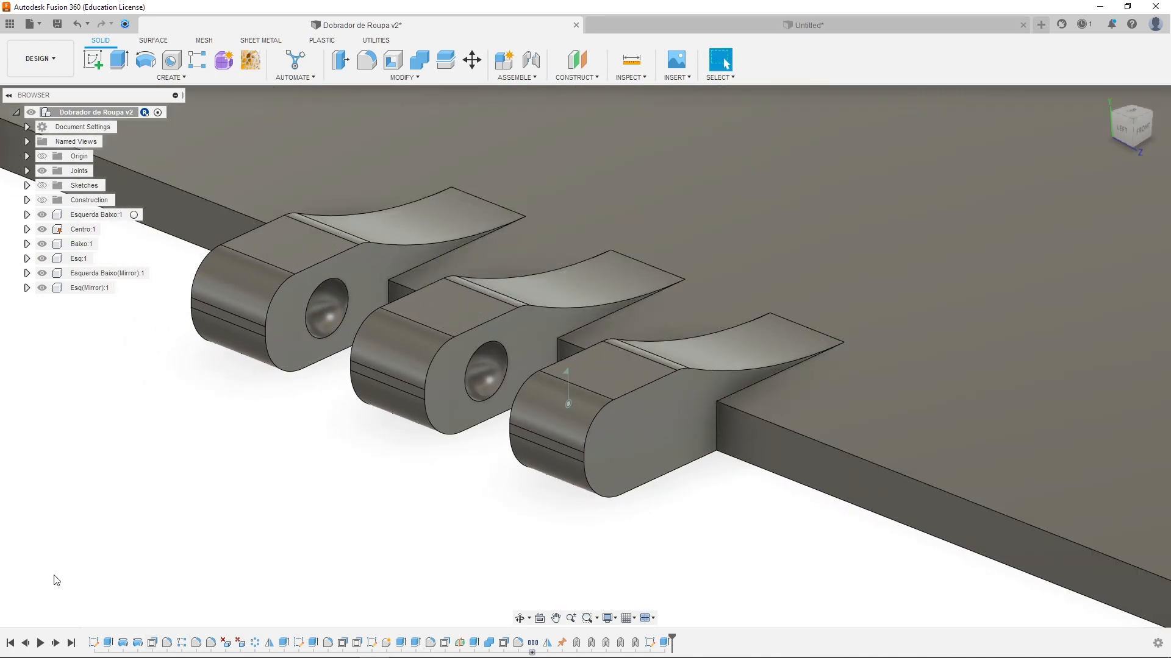
click(723, 23)
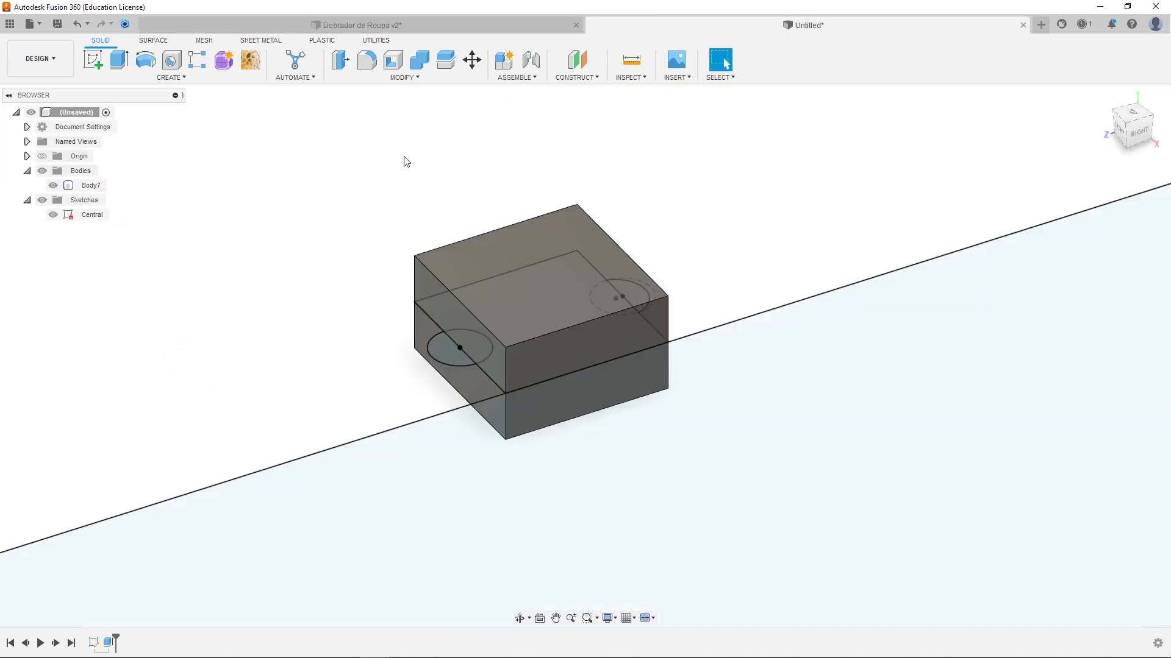
Revolve the lower circle's outer half 360 degrees about the square's edge line as a cut into the tooth block
click(147, 63)
click(451, 355)
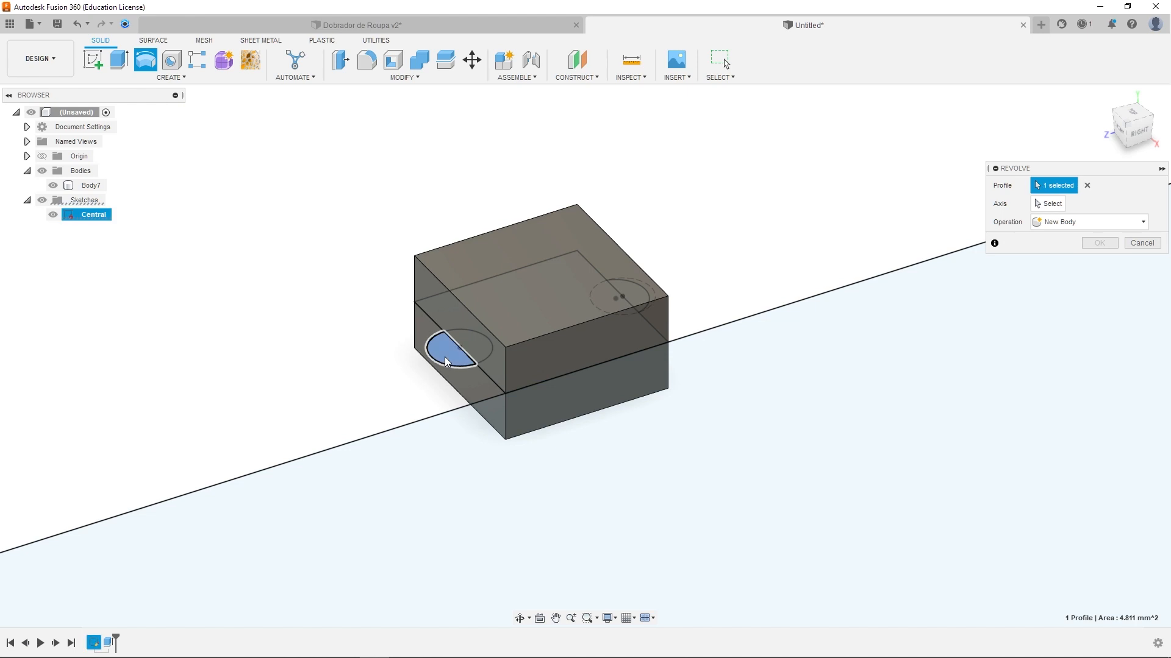
click(1052, 211)
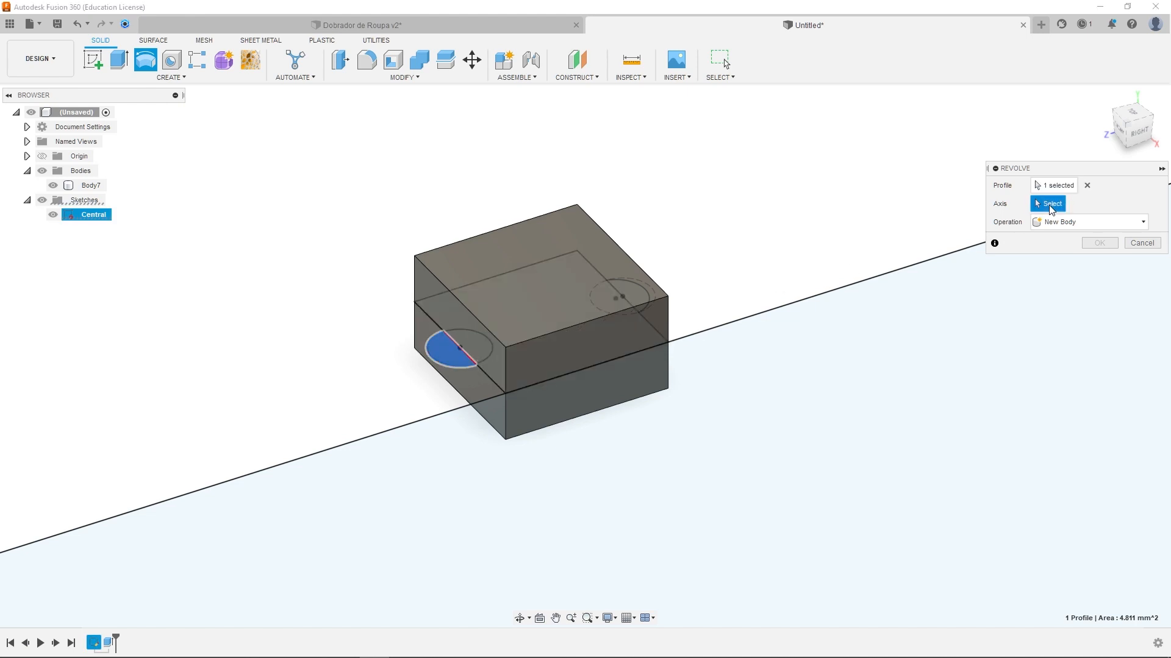
click(442, 329)
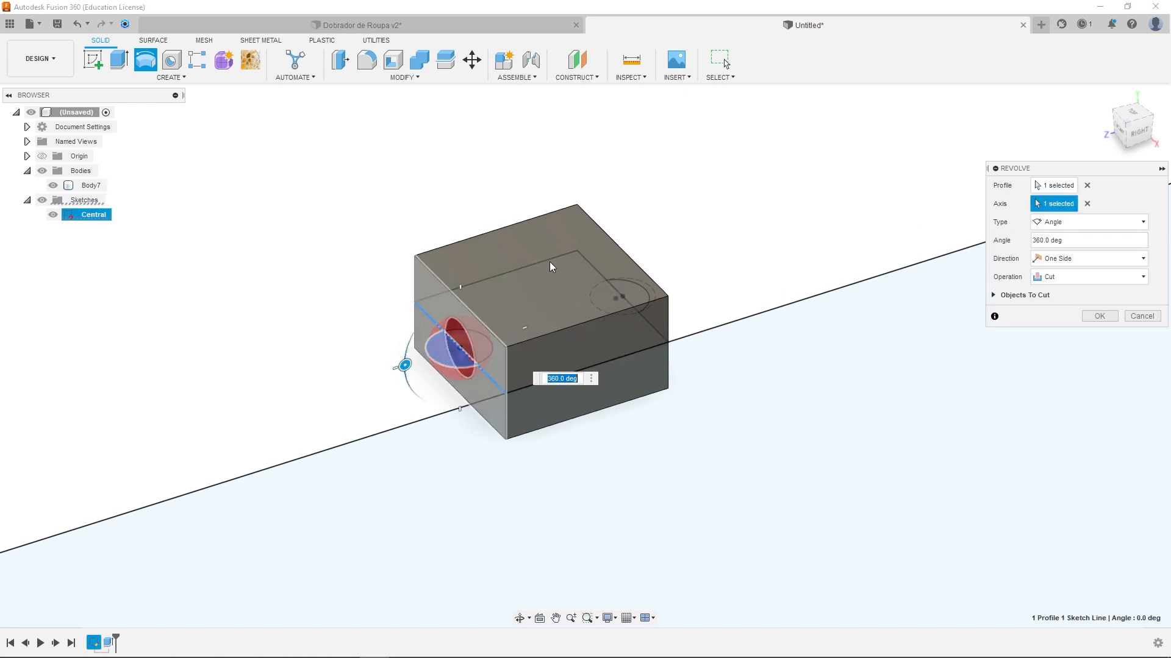
click(1099, 316)
shift+middle_drag(742, 295, 716, 299)
key(Escape)
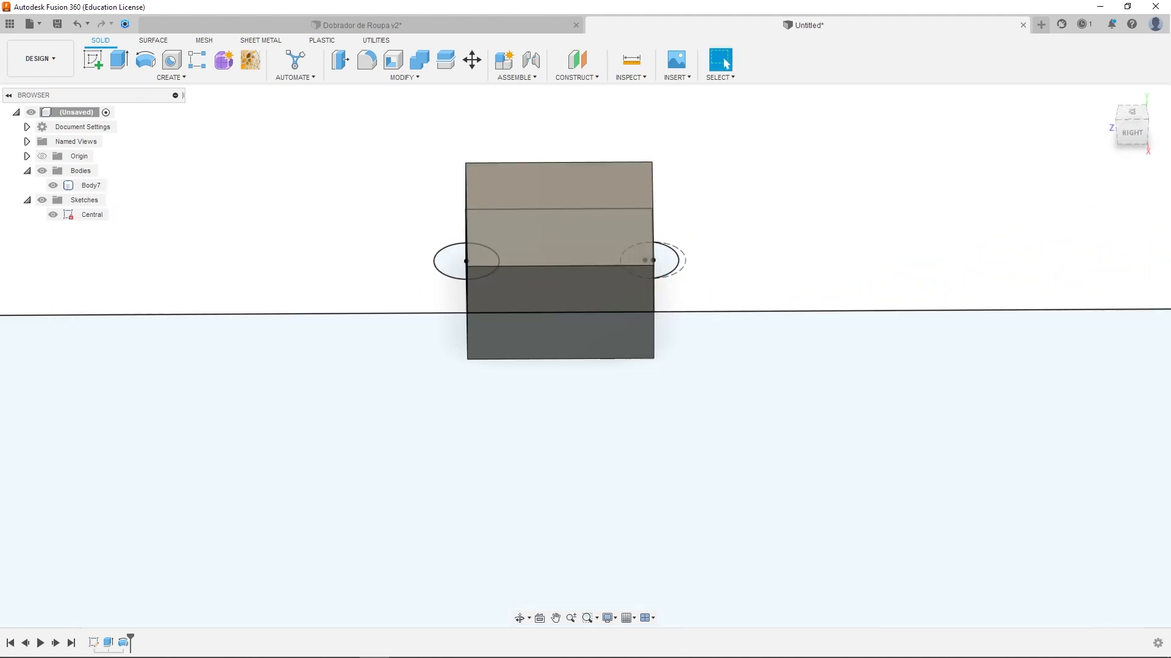
Edit the Central sketch, add a line from the centre of the square's upper edge to the R1.80 arc's apex, and finish the sketch
click(96, 643)
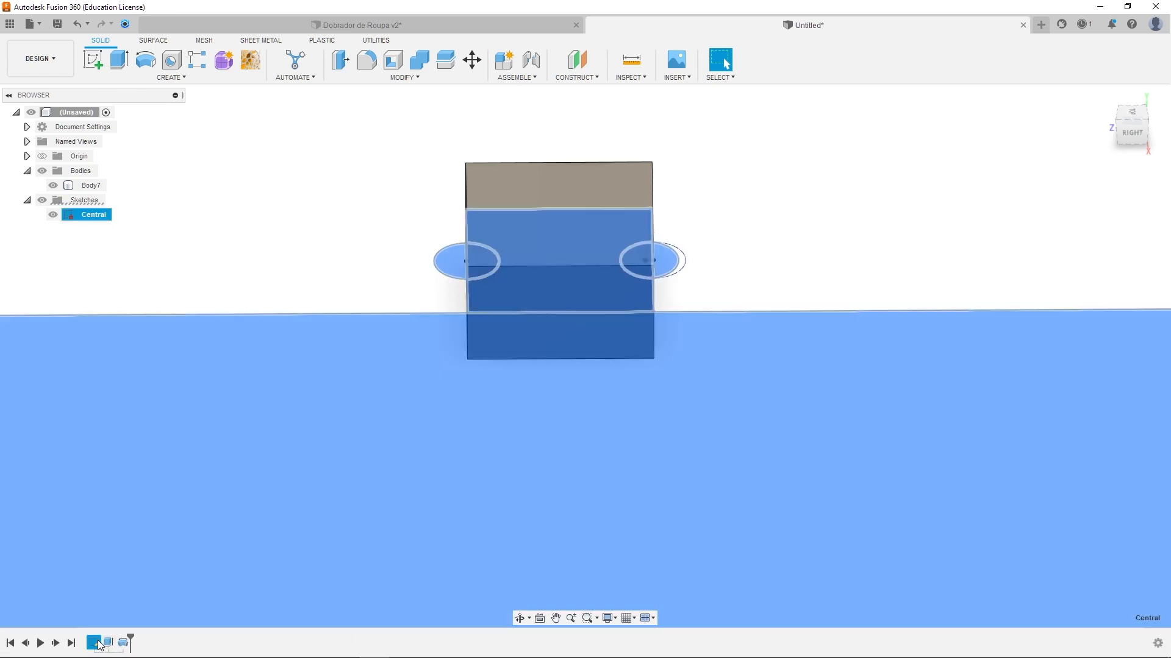
double_click(100, 644)
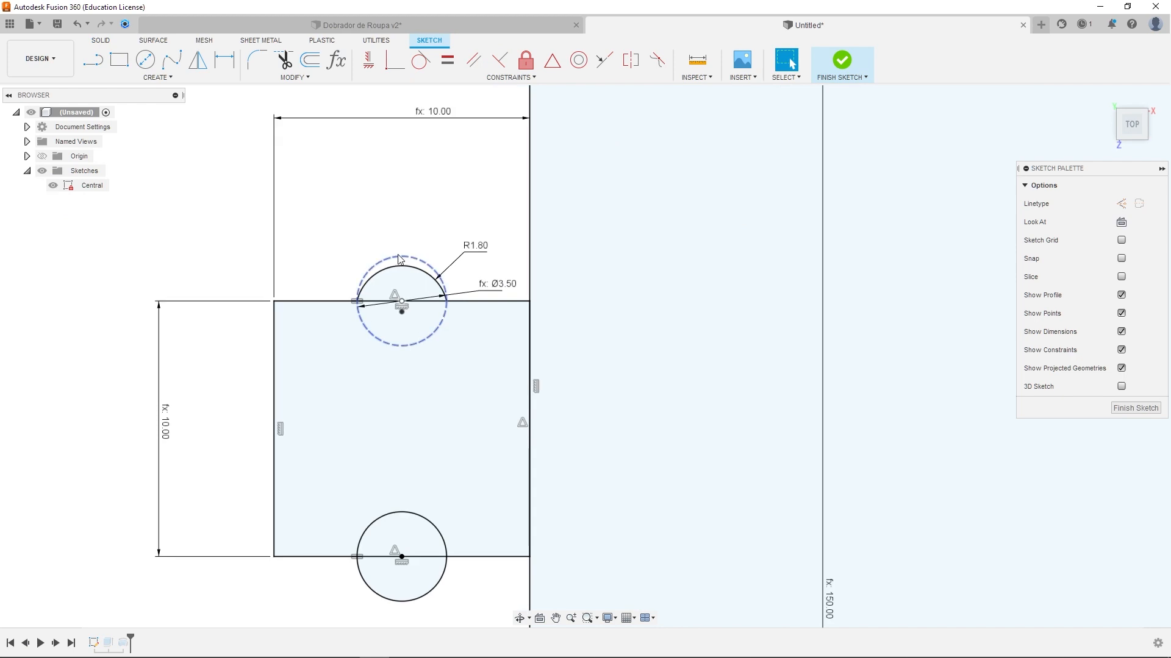
click(92, 61)
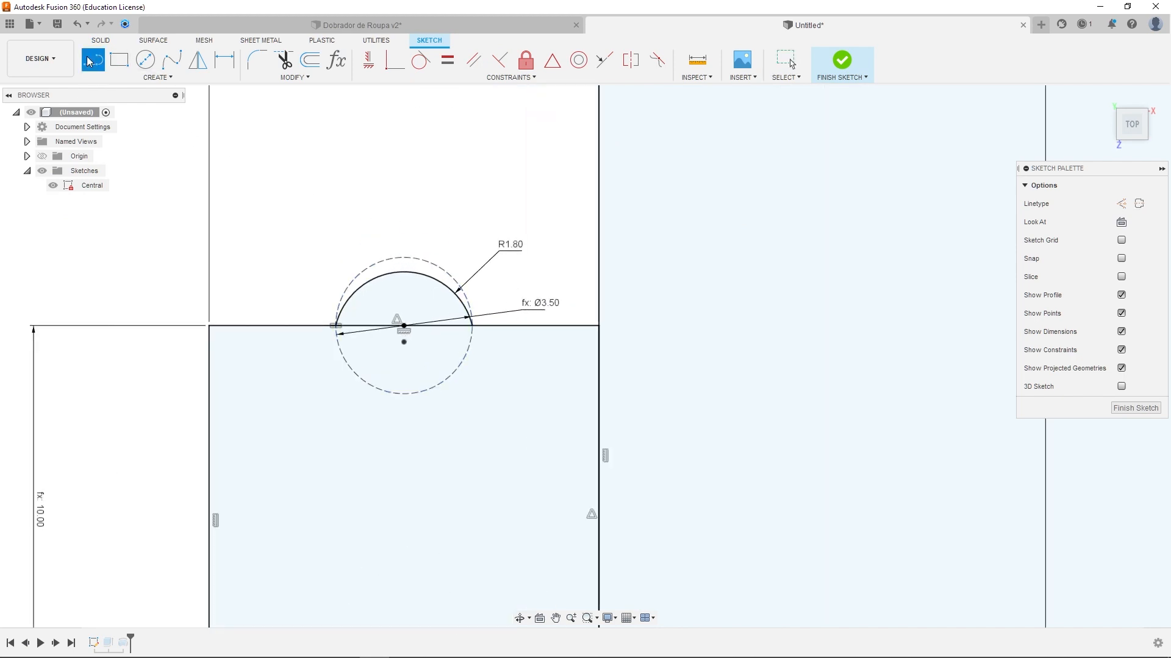
click(404, 327)
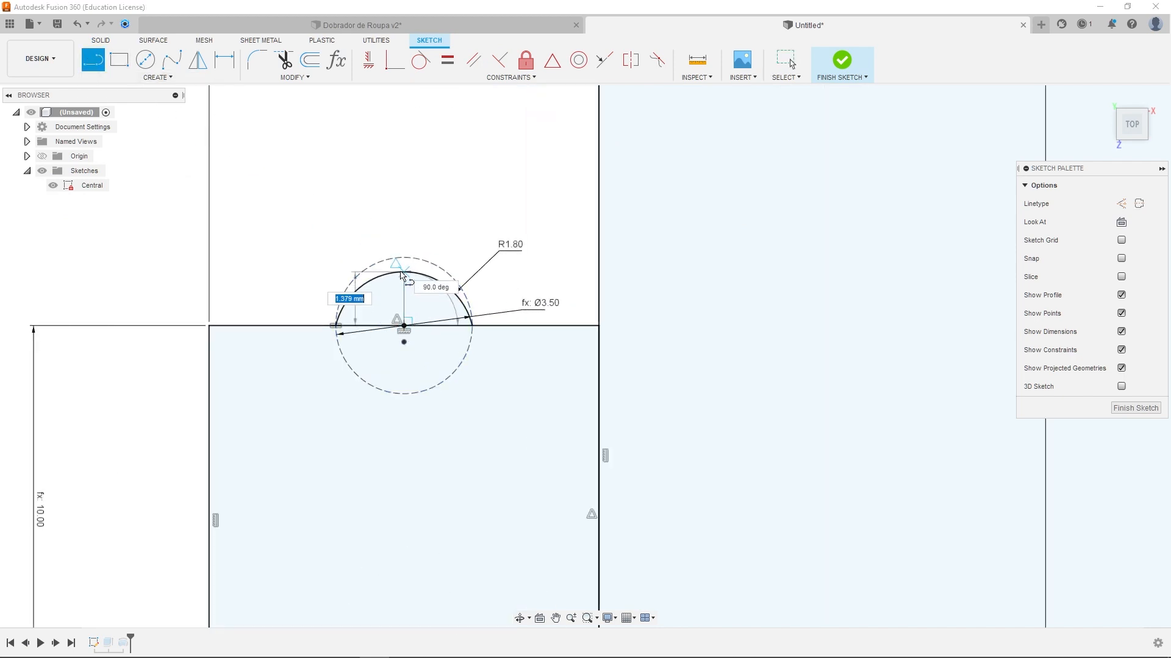
click(404, 273)
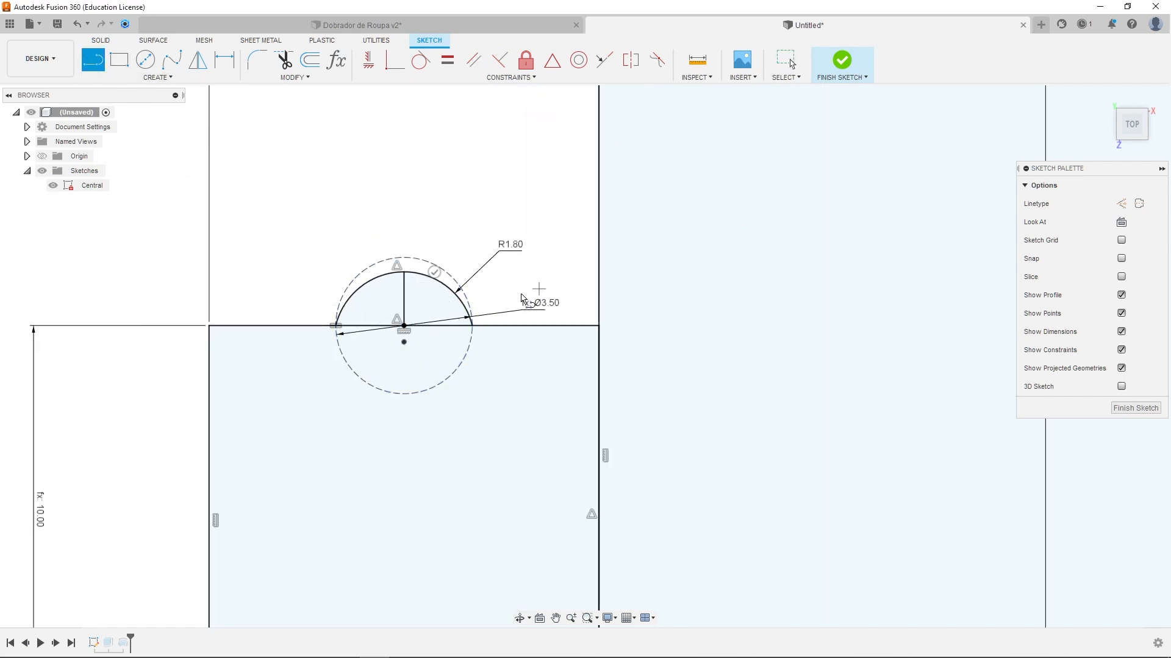
click(842, 60)
Revolve one half of the split arc profile 360 degrees about the new line, joining it to the tooth as a rounded bump
shift+middle_drag(473, 201, 638, 276)
middle_drag(785, 287, 730, 337)
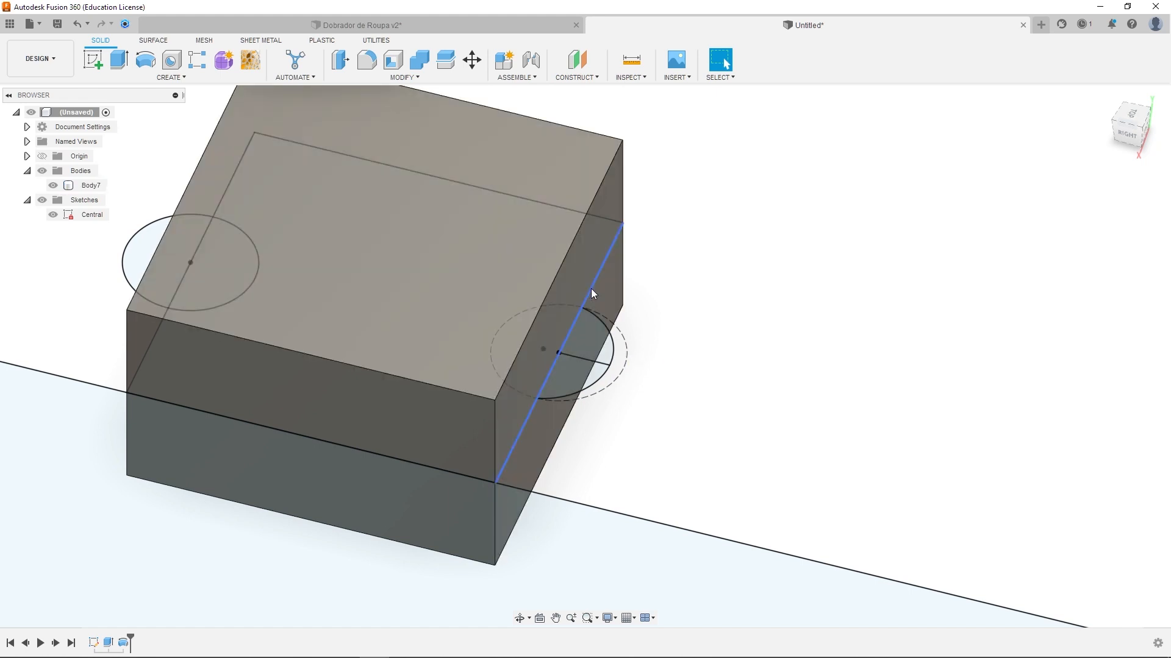
click(572, 315)
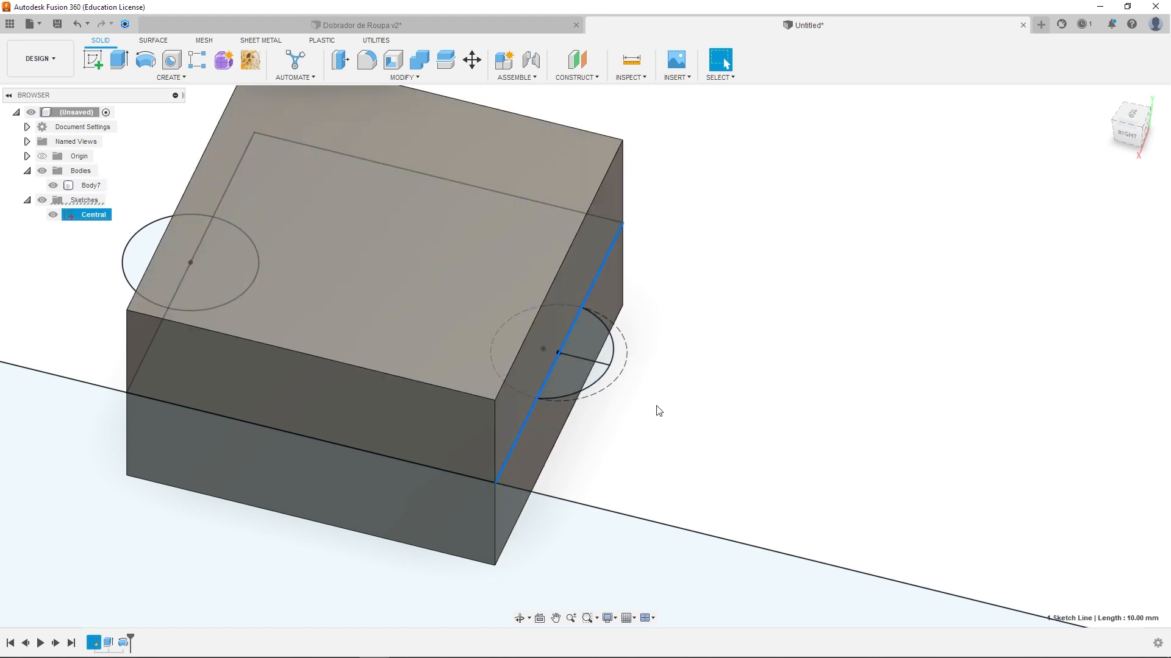
click(156, 158)
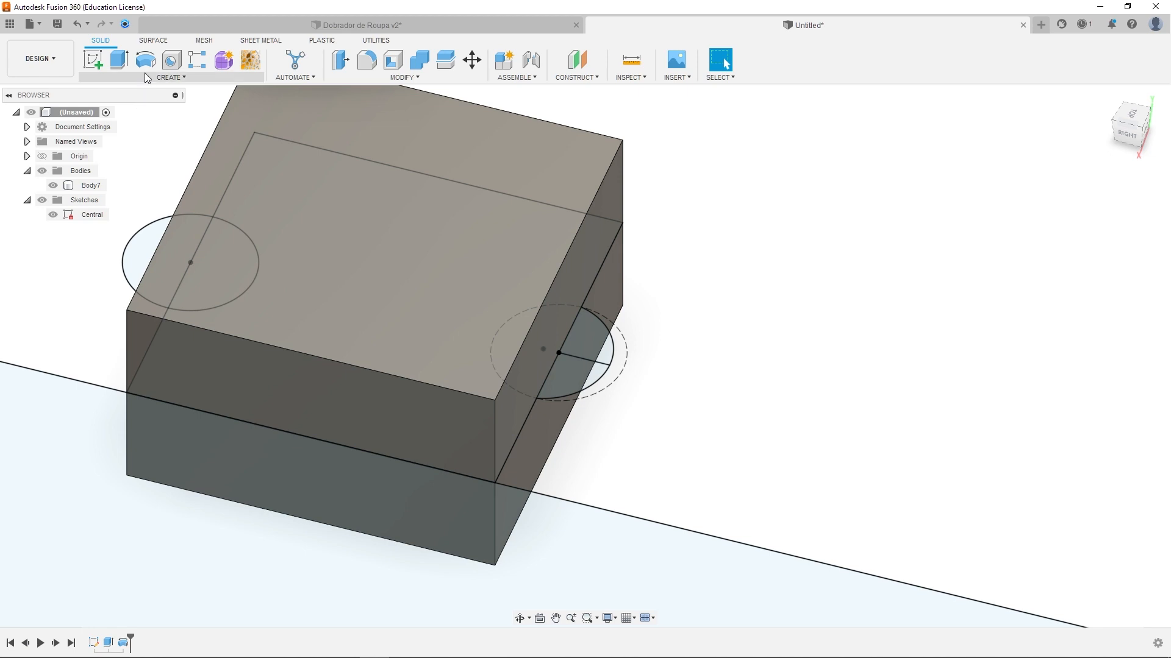
click(149, 62)
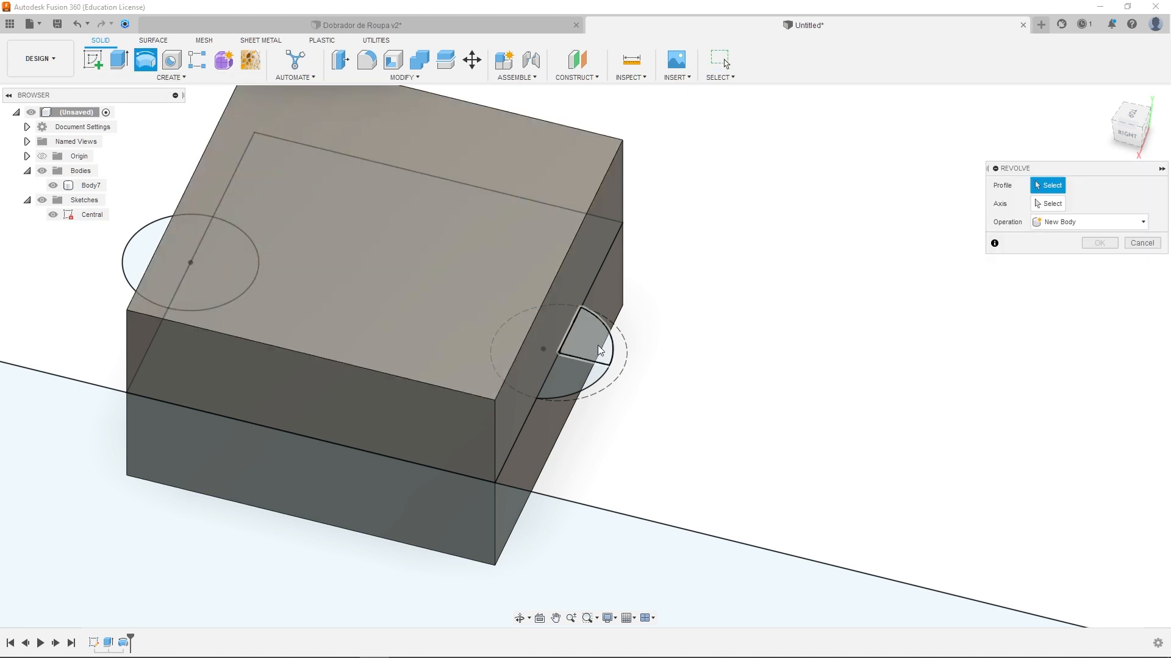
click(599, 350)
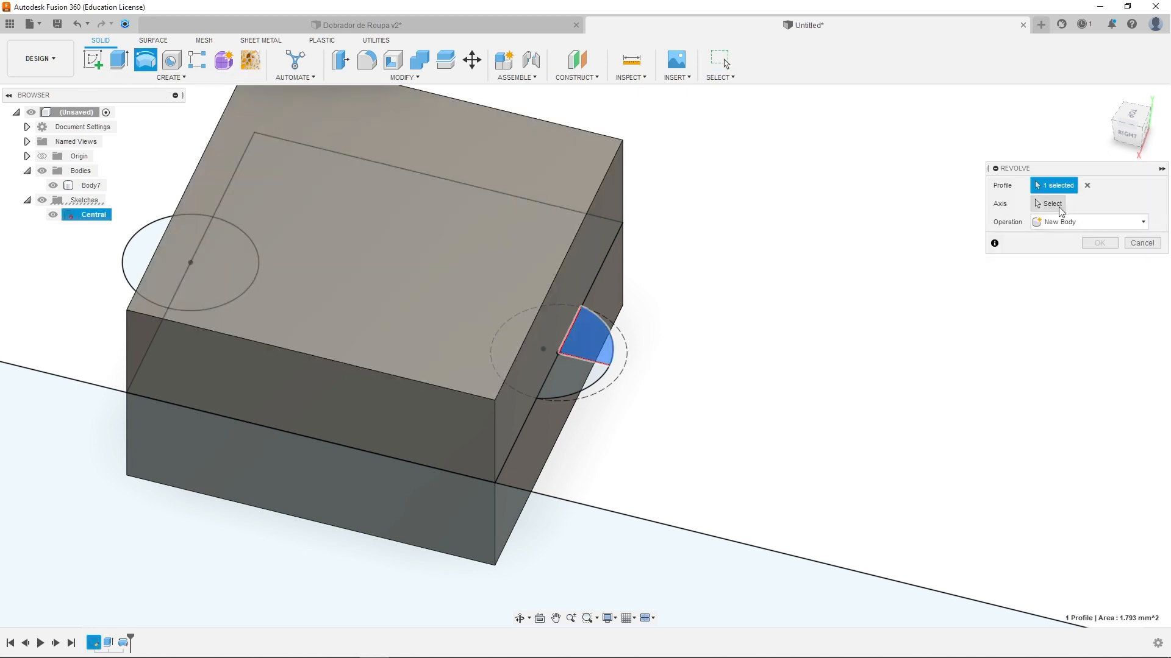
click(588, 364)
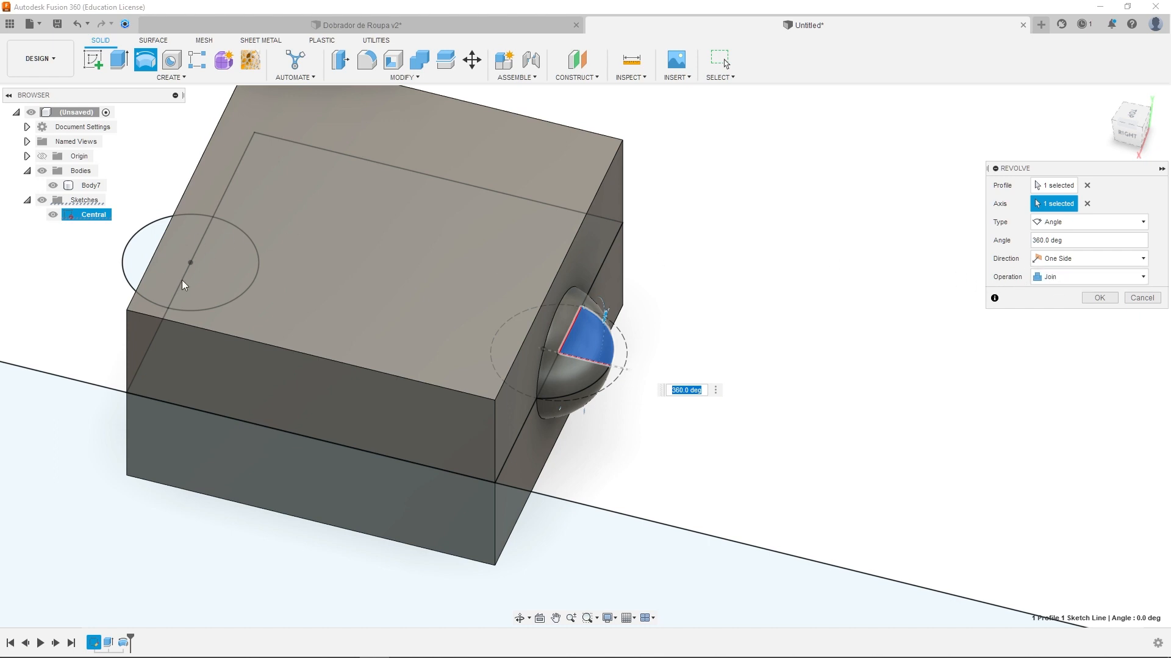
shift+middle_drag(216, 278, 80, 358)
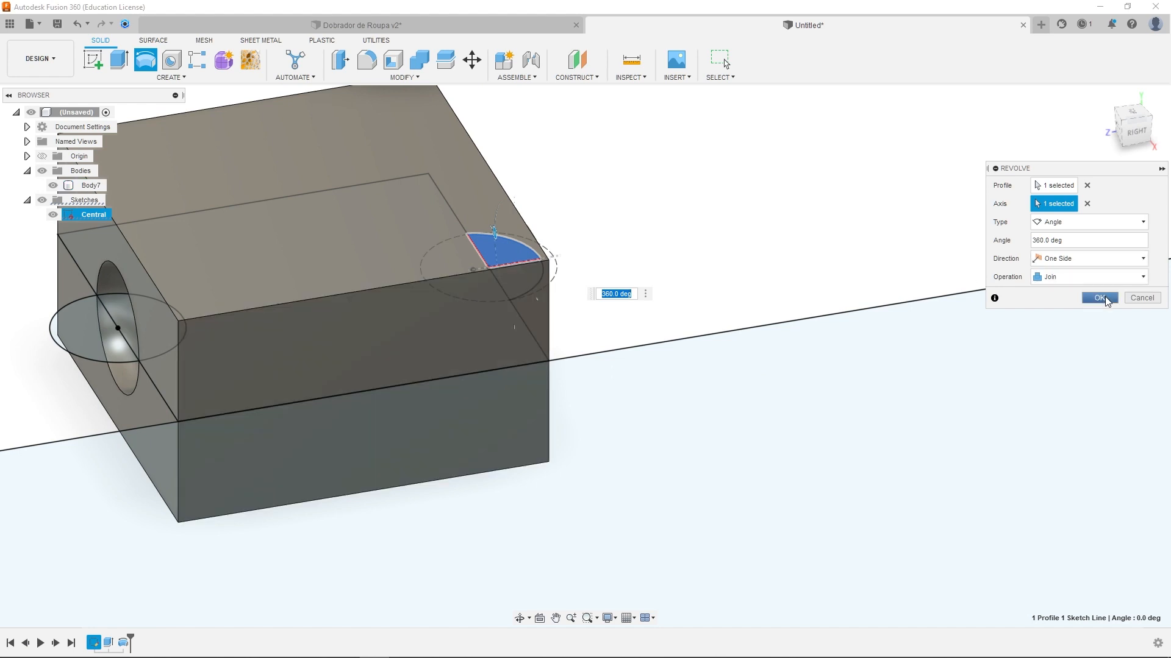
click(1099, 297)
middle_drag(282, 308, 432, 300)
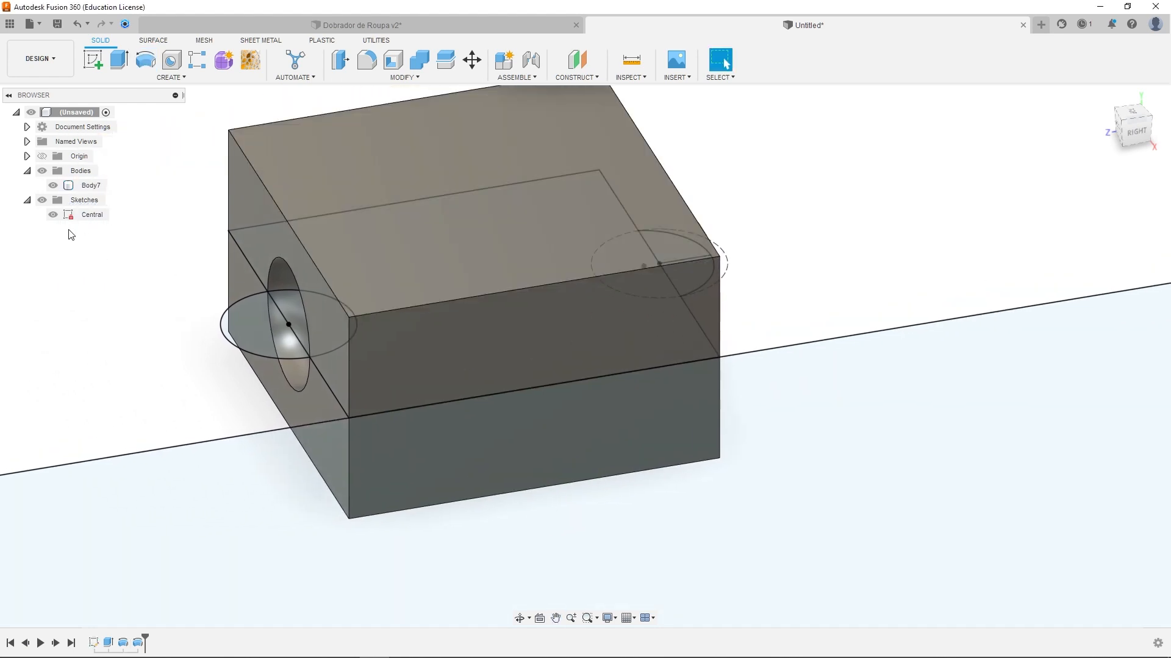
Hide the Central sketch and inspect the rounded bump on the tooth's end face
click(58, 217)
click(54, 215)
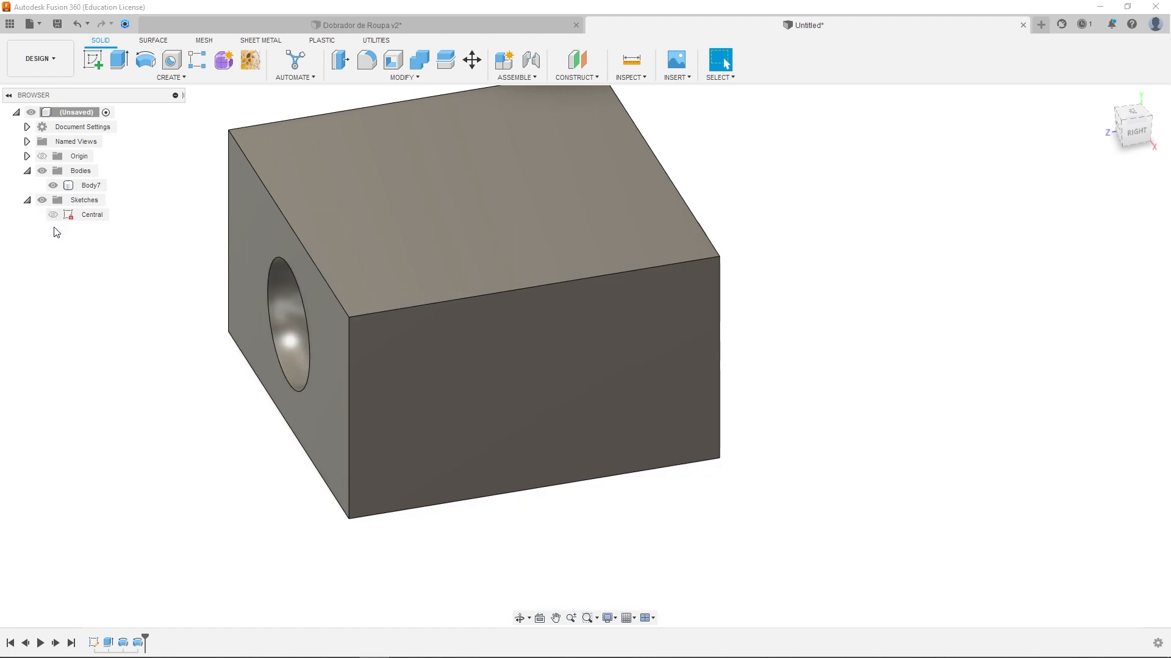
mouse_move(175, 338)
shift+middle_down()
mouse_move(230, 330)
mouse_move(136, 342)
mouse_move(201, 346)
shift+middle_up()
scroll(639, 344, up, 3)
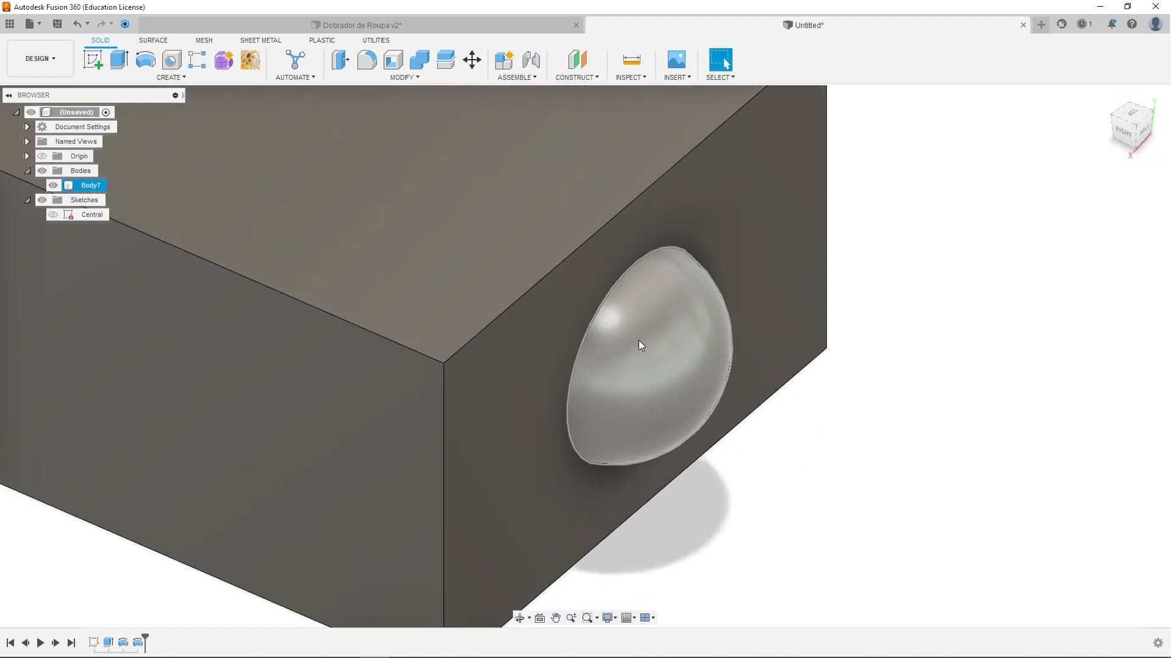
scroll(644, 358, down, 5)
mouse_move(600, 362)
shift+middle_down()
mouse_move(693, 350)
mouse_move(589, 359)
shift+middle_up()
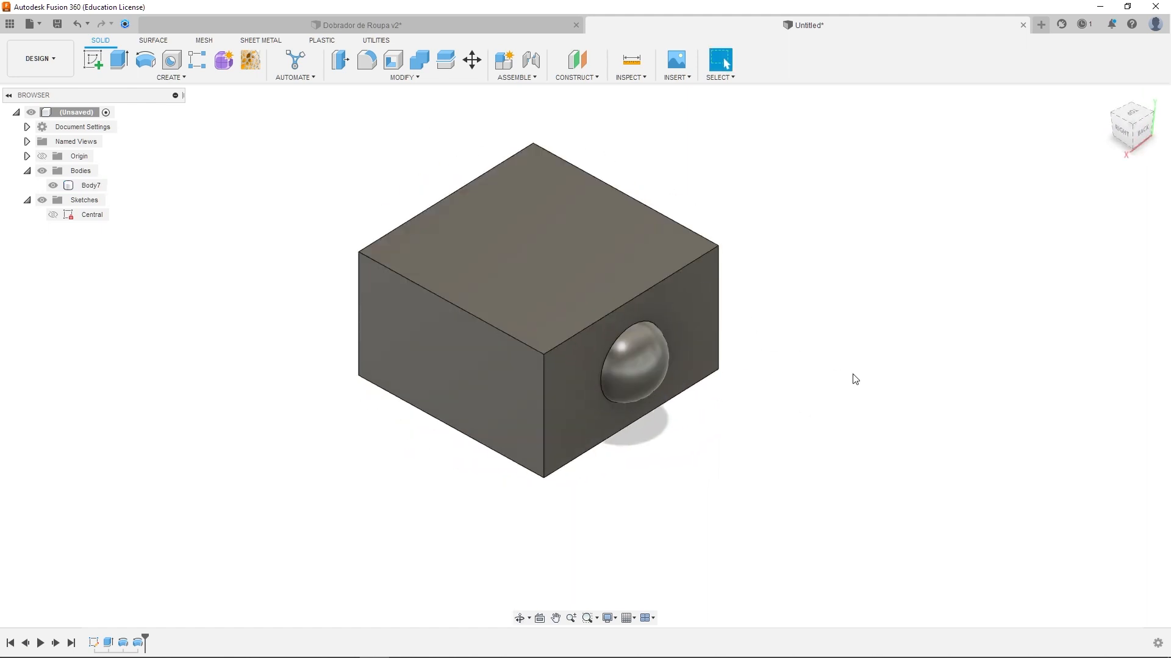
Offset the bump surface and the tooth's two end faces by a distance of -Tolerância
click(403, 79)
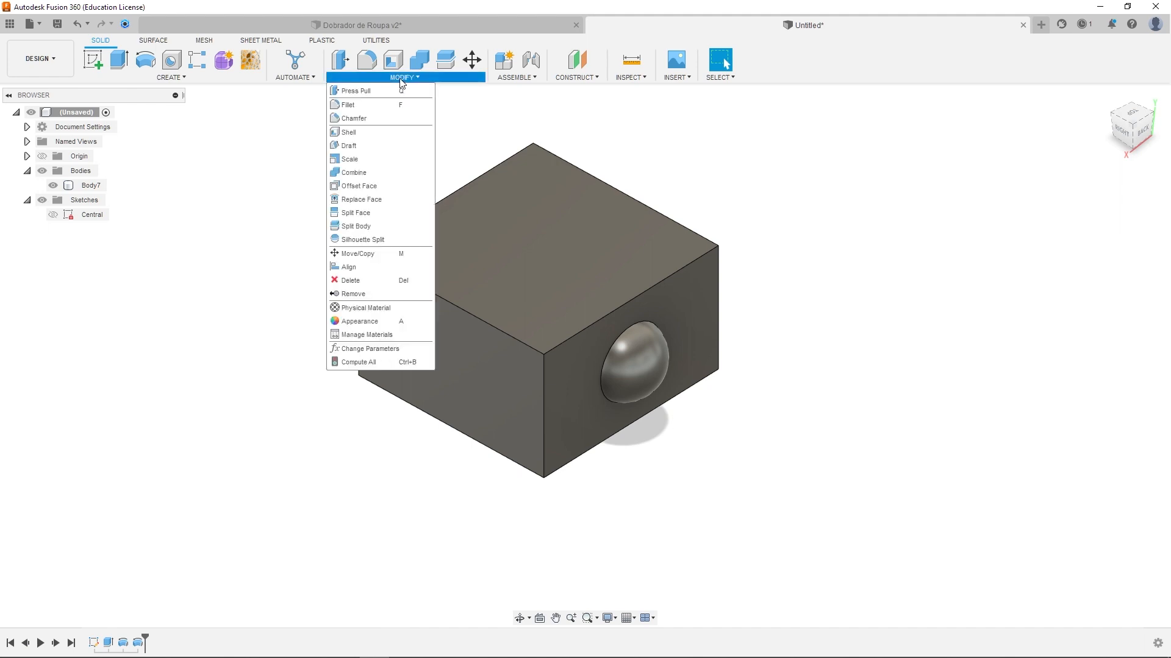
click(366, 186)
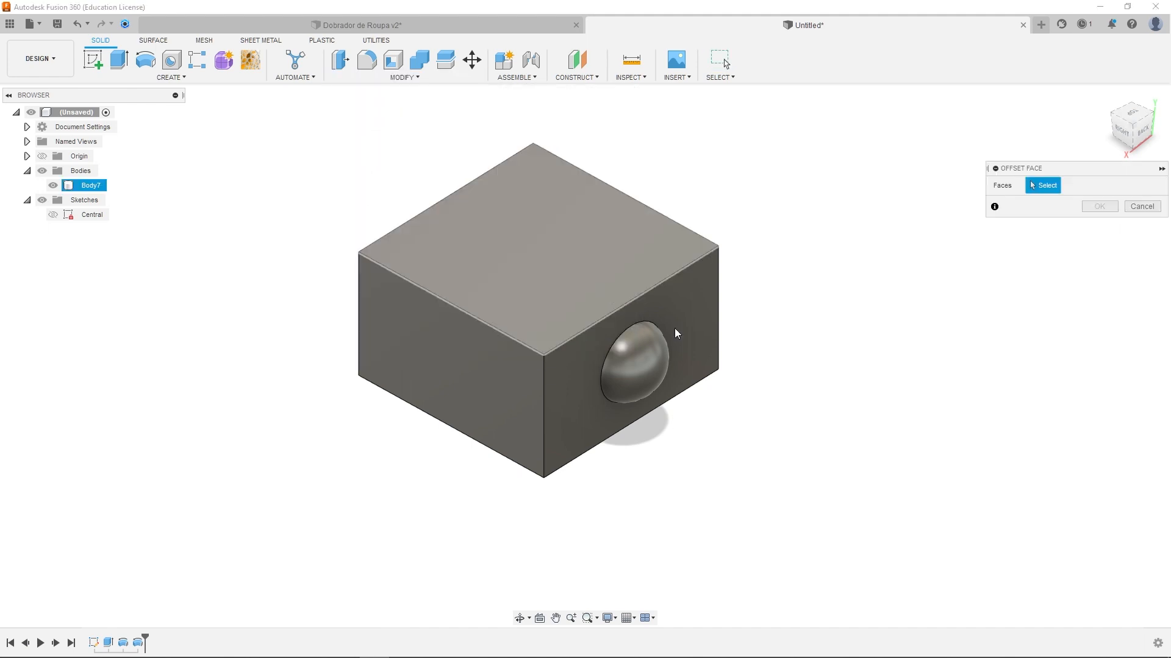
click(655, 362)
click(685, 330)
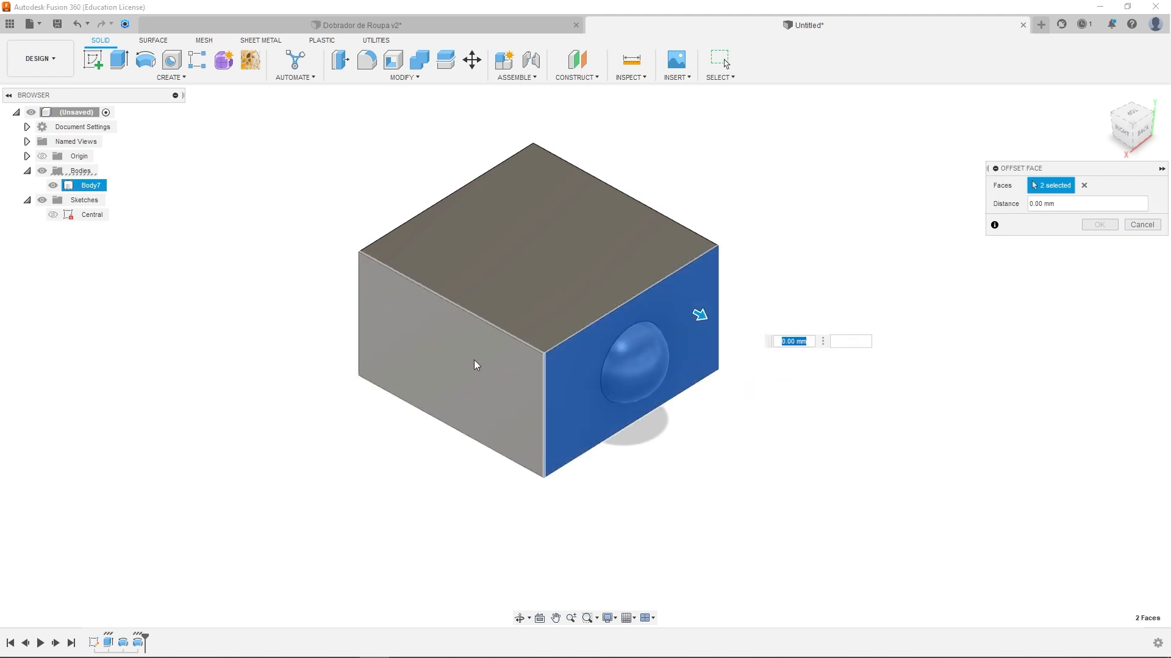
shift+middle_drag(473, 364, 519, 361)
click(447, 332)
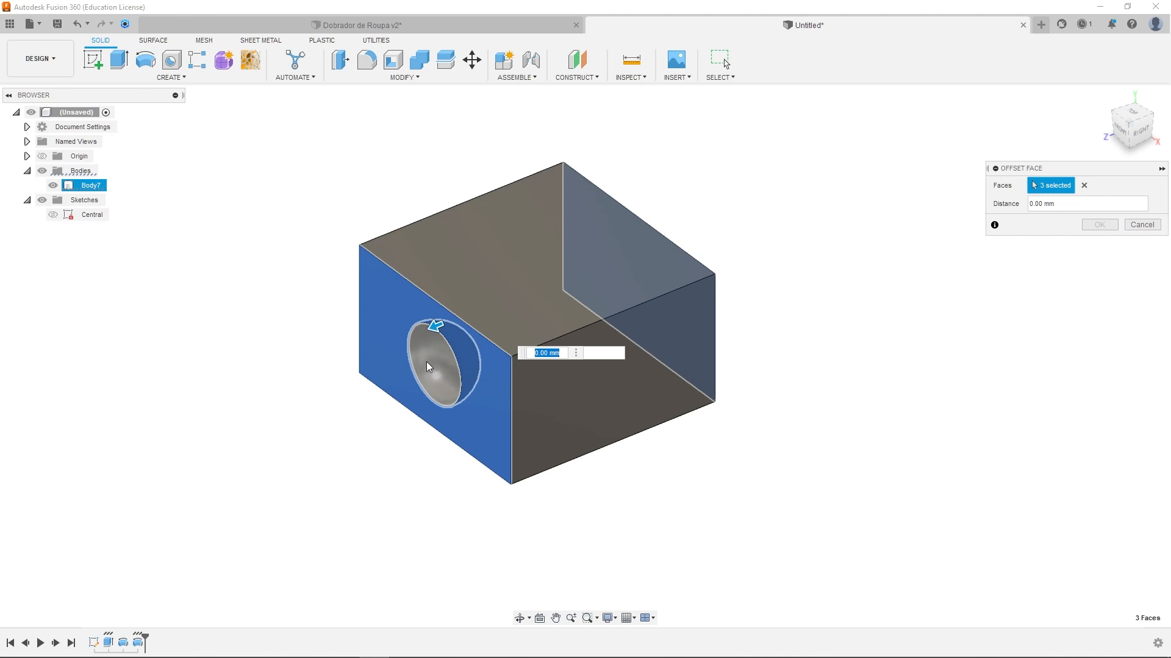
shift+middle_drag(496, 412, 630, 465)
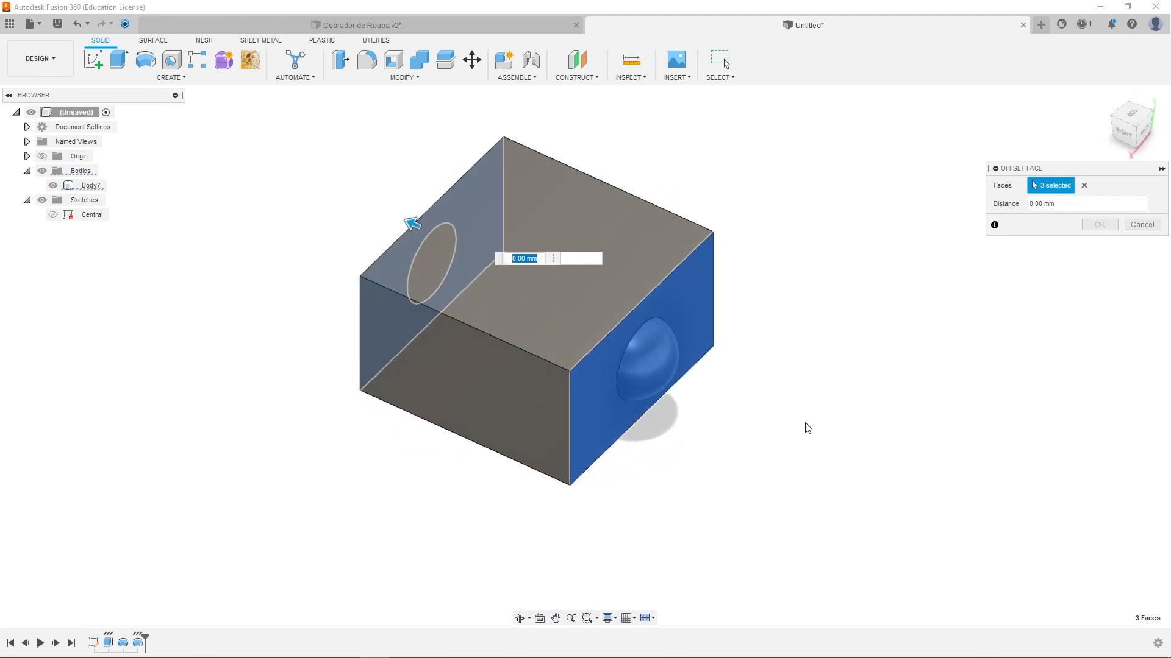
text(to)
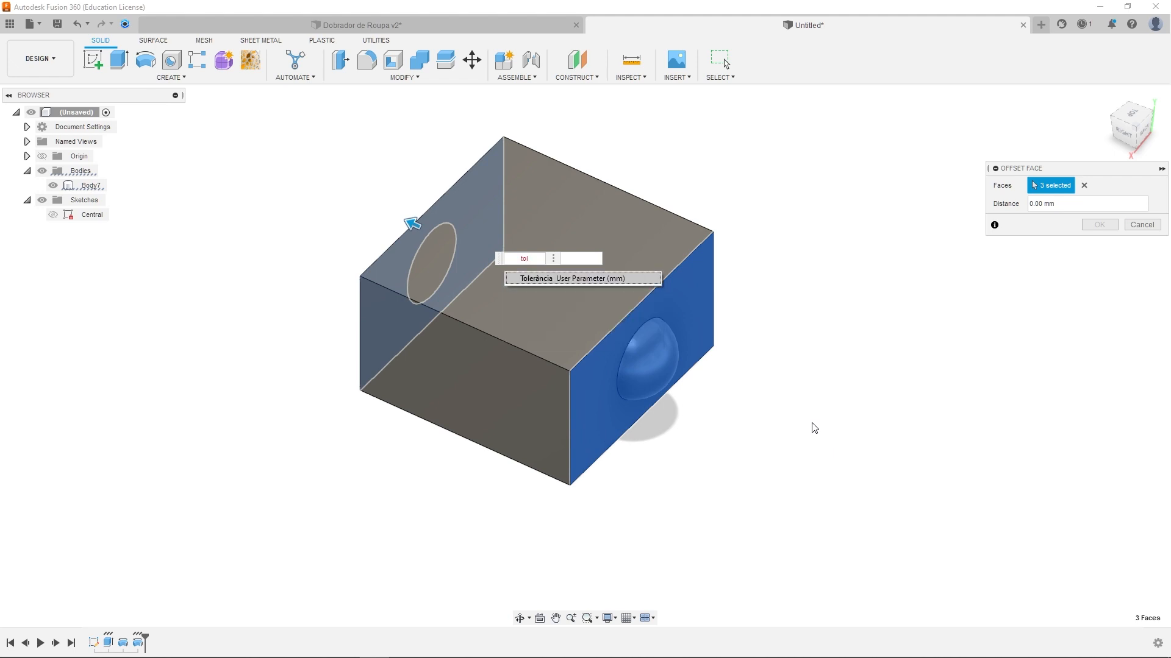
text(l)
key(Return)
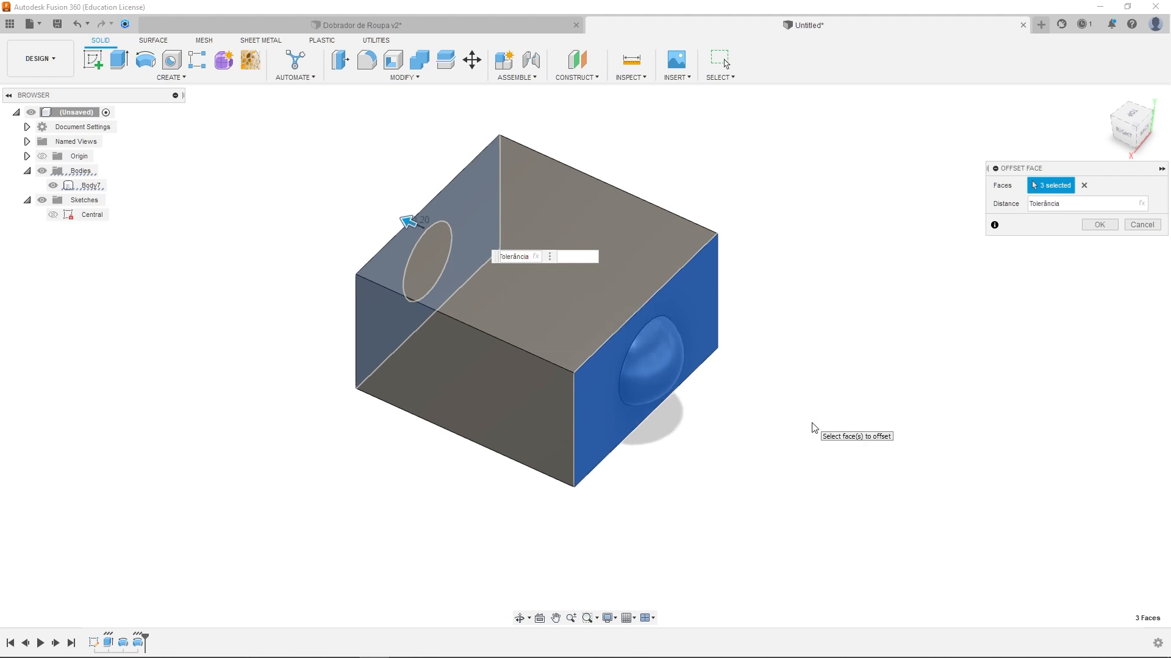
key(Return)
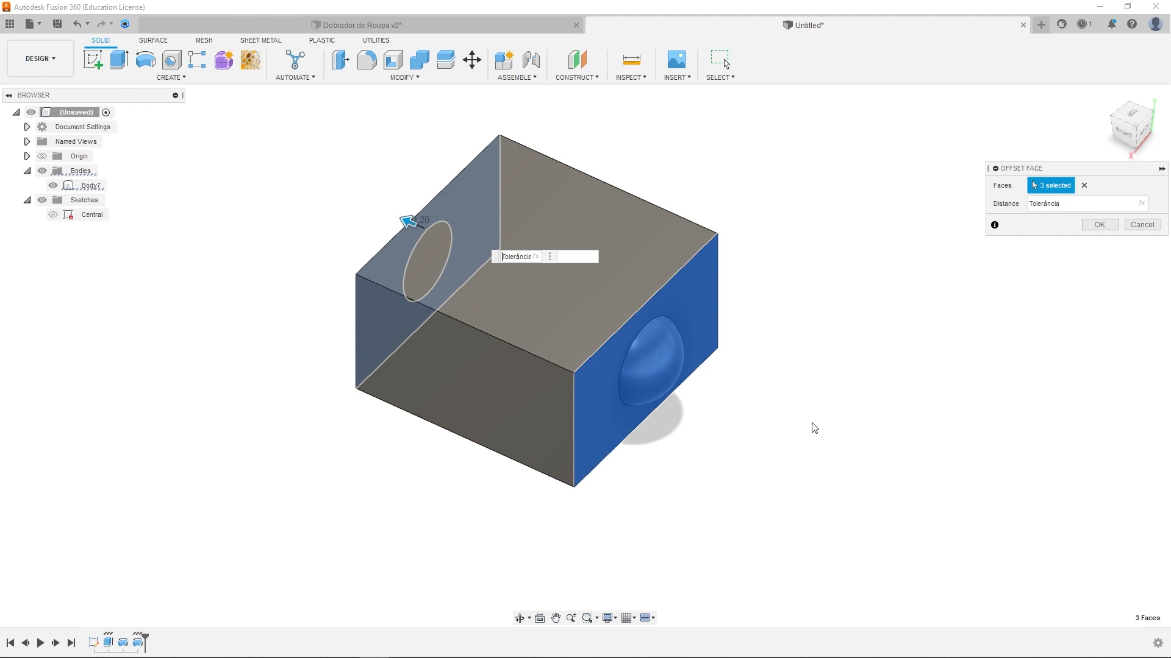
text(-)
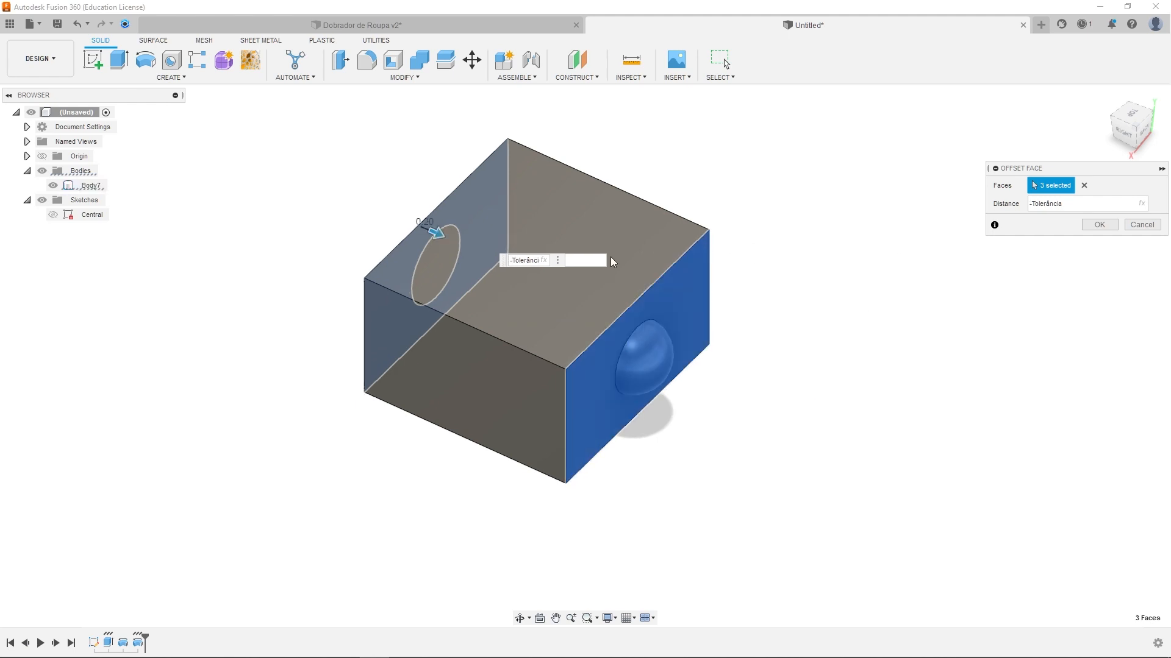
shift+middle_drag(720, 287, 909, 287)
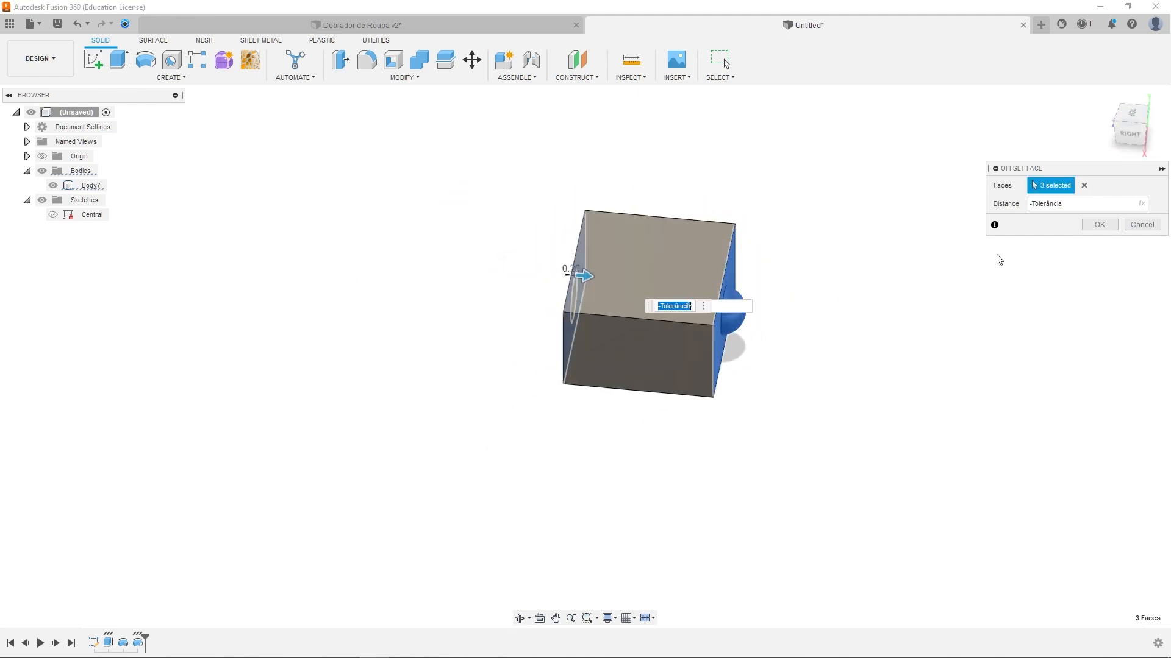
click(1098, 225)
Start a fillet on the tooth's two upper edges running between its end faces, with FilletPlacas as the radius
shift+middle_drag(702, 240, 567, 207)
shift+middle_drag(781, 243, 771, 360)
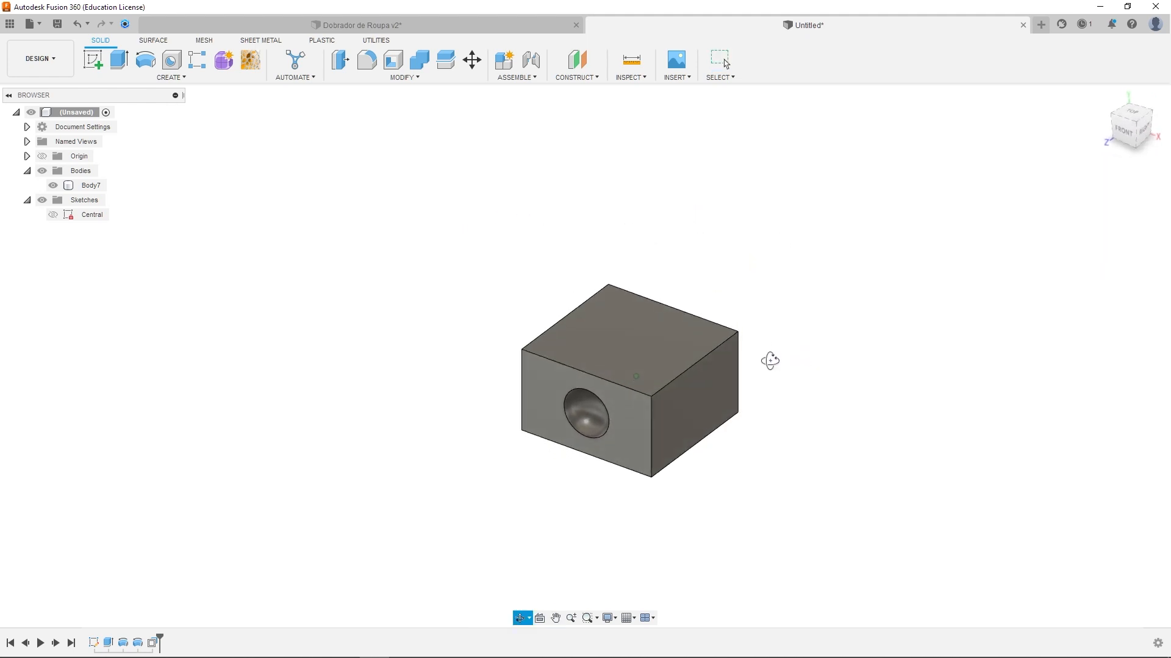
click(702, 364)
ctrl+click(558, 323)
click(833, 399)
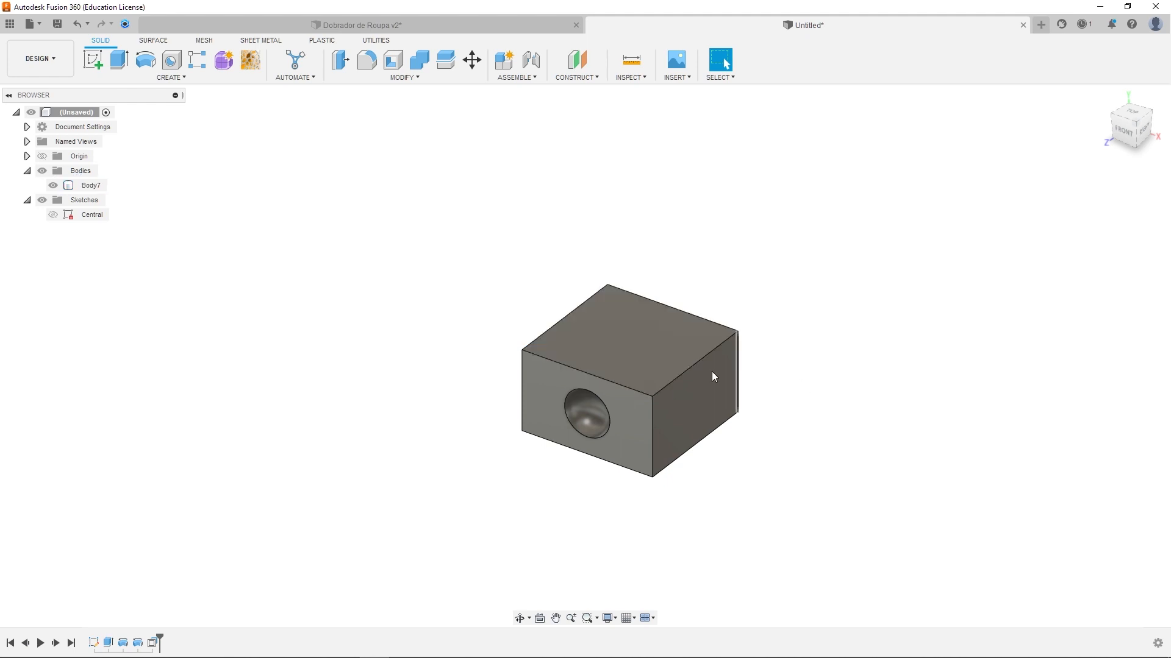
click(366, 60)
click(564, 318)
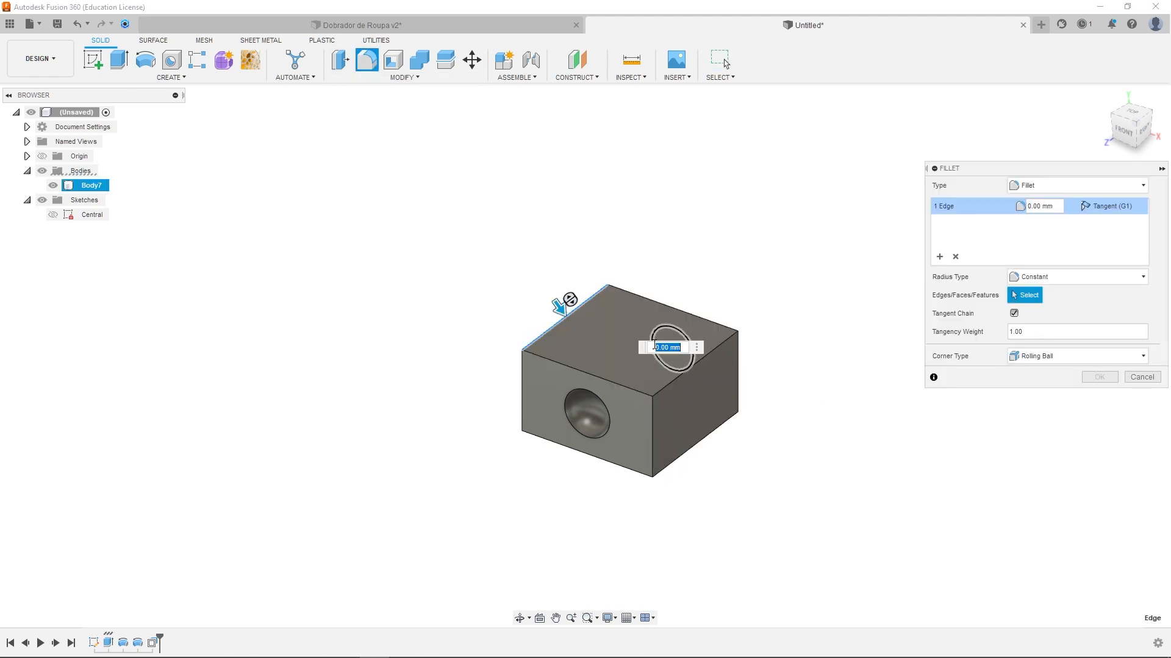
click(688, 370)
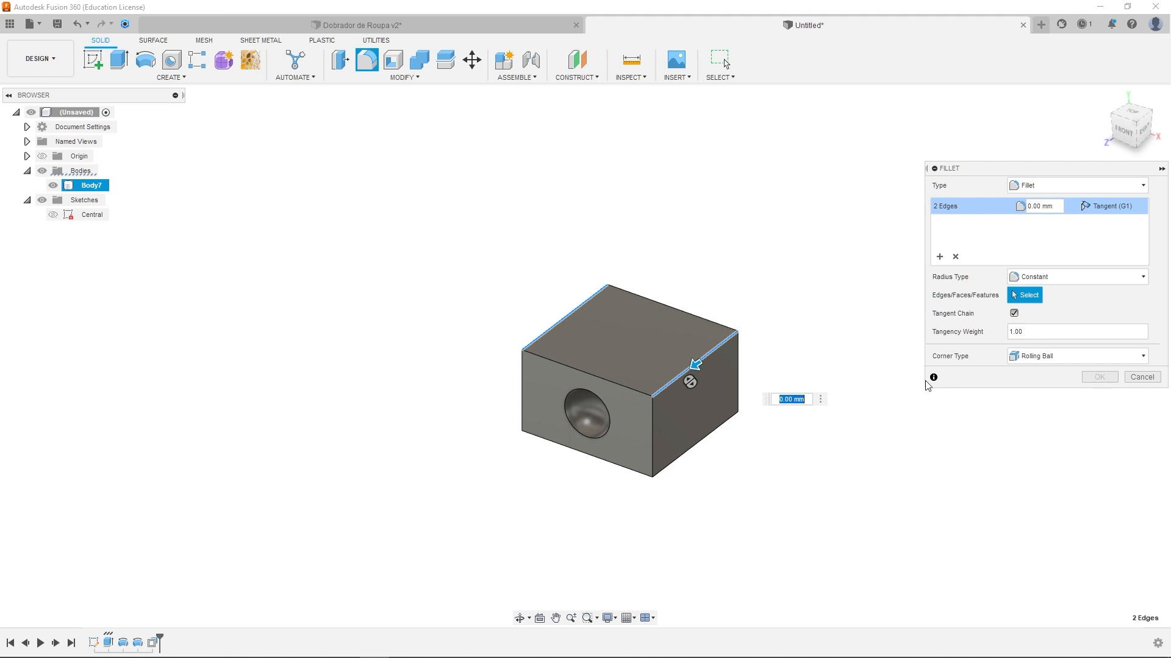
text(f)
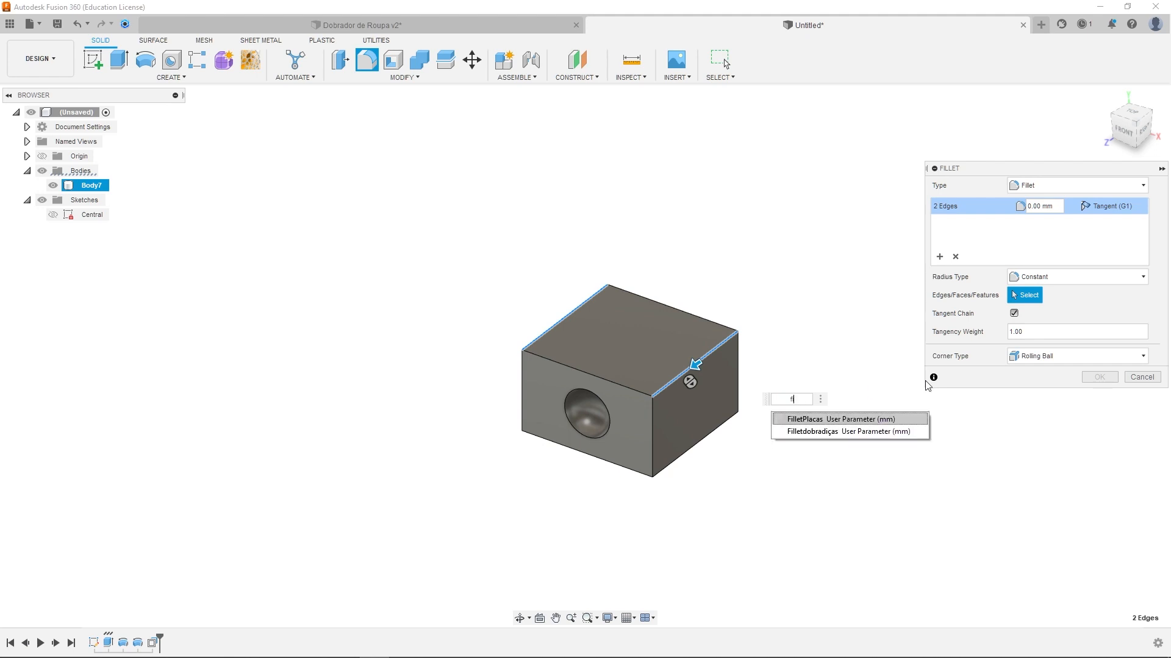
key(Return)
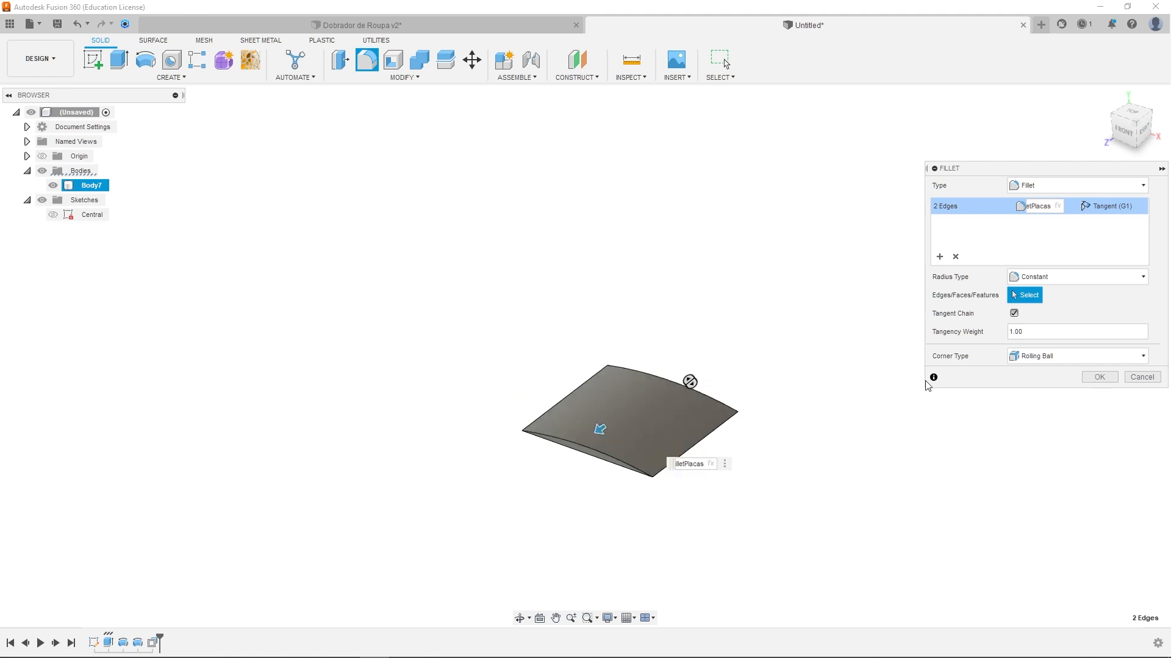
Set the fillet radius to Filletdobradiças and complete the fillet
key(BackSpace)
key(BackSpace)
key(BackSpace)
key(BackSpace)
key(BackSpace)
key(BackSpace)
key(BackSpace)
key(BackSpace)
key(BackSpace)
key(BackSpace)
key(BackSpace)
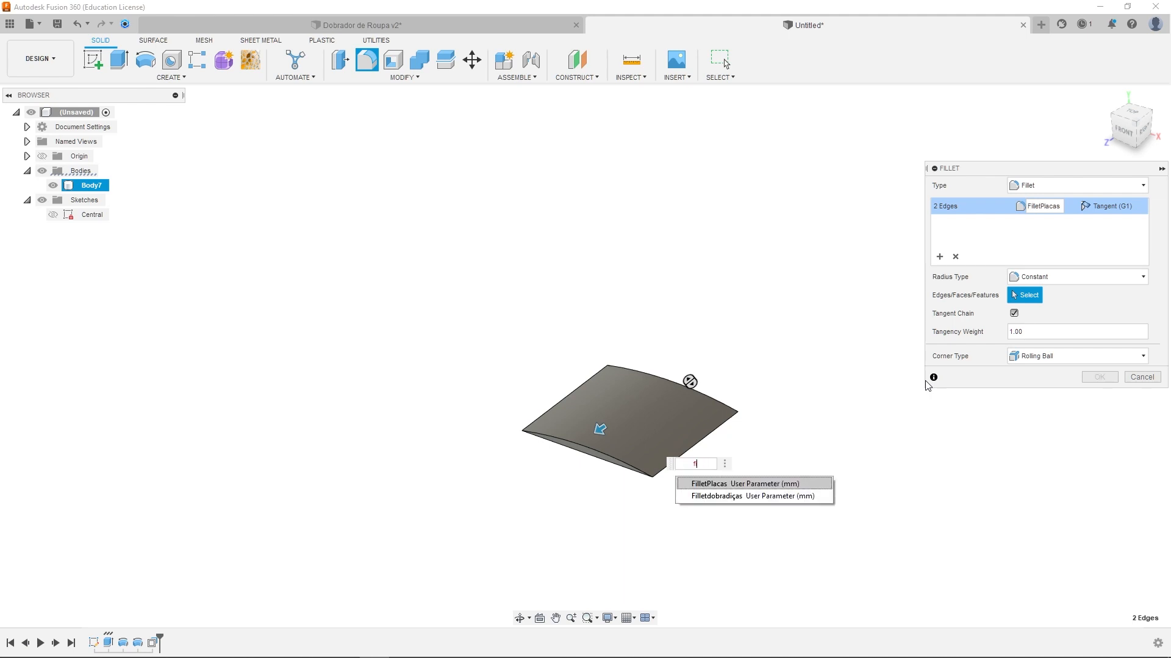
text(i)
key(Down)
key(Return)
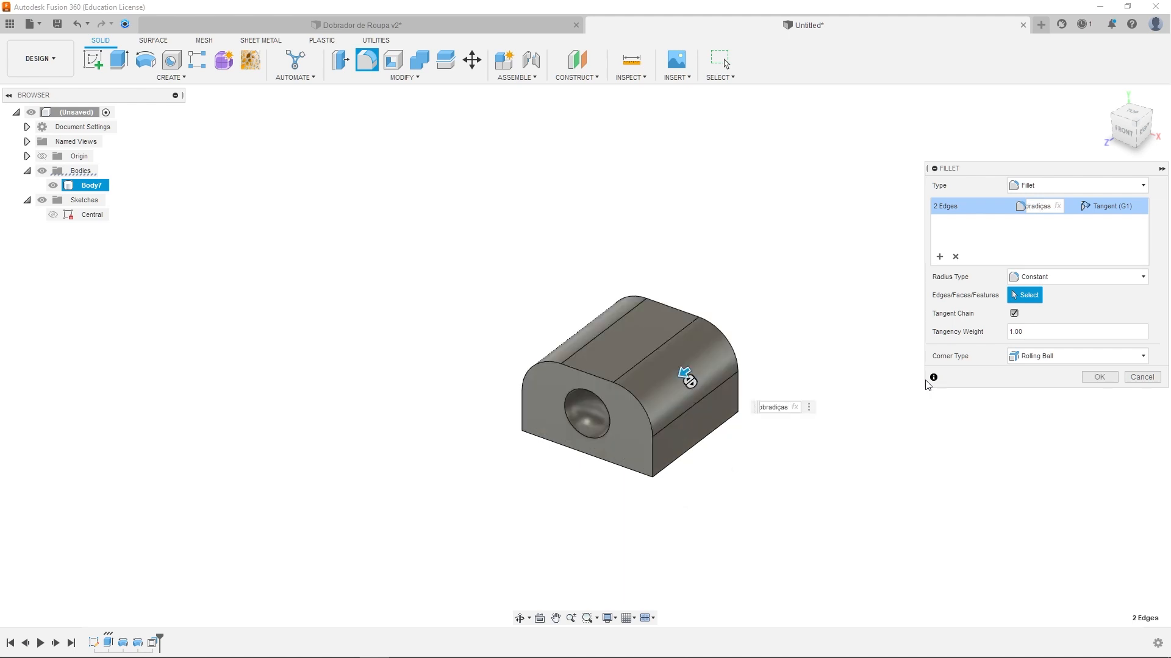
click(1113, 378)
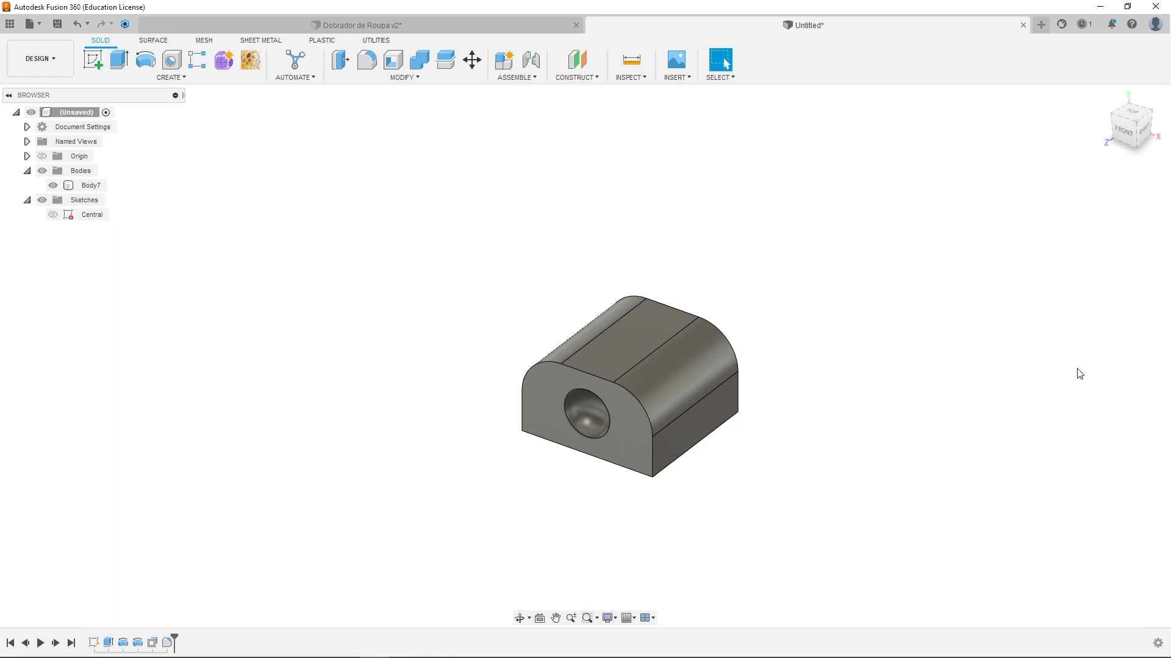
Switch to the Dobrador de Roupa v2 design and examine how the hinge teeth and their tabs are arranged around the central panel
click(443, 23)
scroll(548, 282, down, 5)
shift+middle_drag(549, 282, 719, 323)
drag(650, 153, 770, 249)
middle_drag(849, 314, 678, 291)
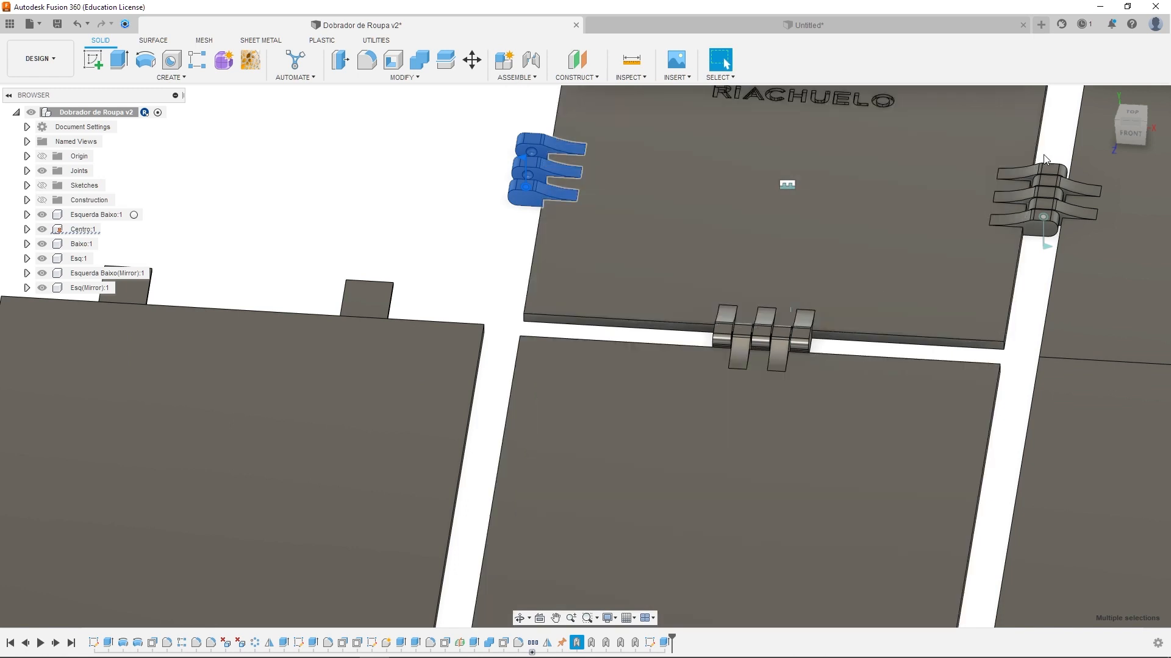
drag(479, 123, 598, 218)
click(373, 152)
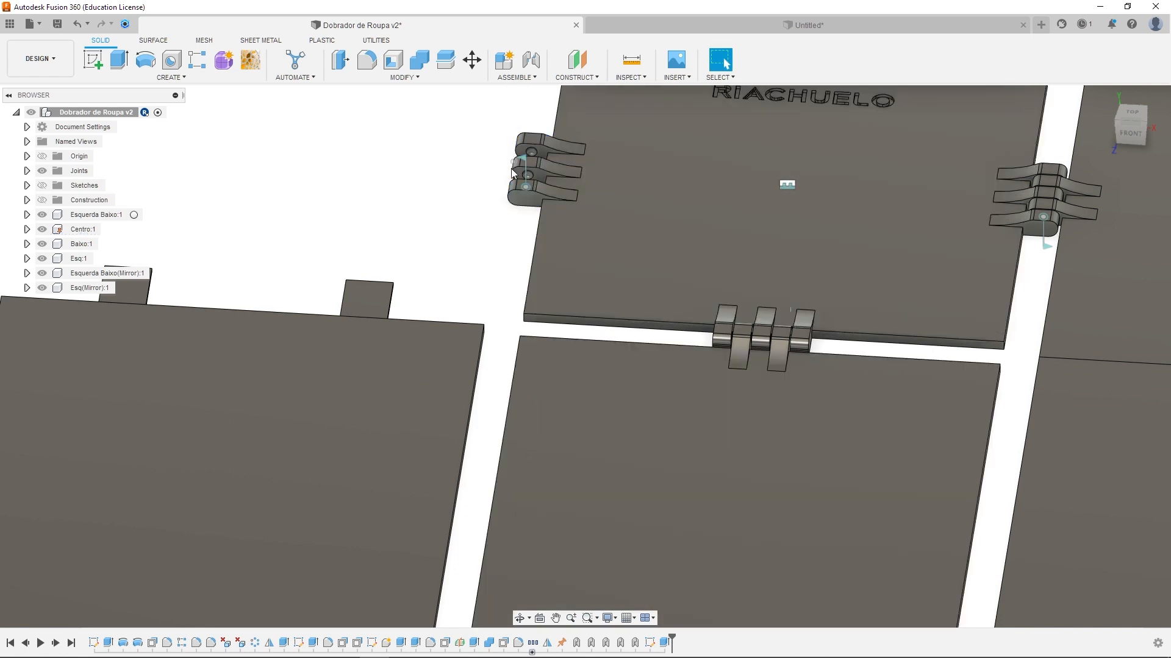
shift+middle_drag(601, 211, 548, 200)
drag(536, 167, 686, 265)
click(650, 161)
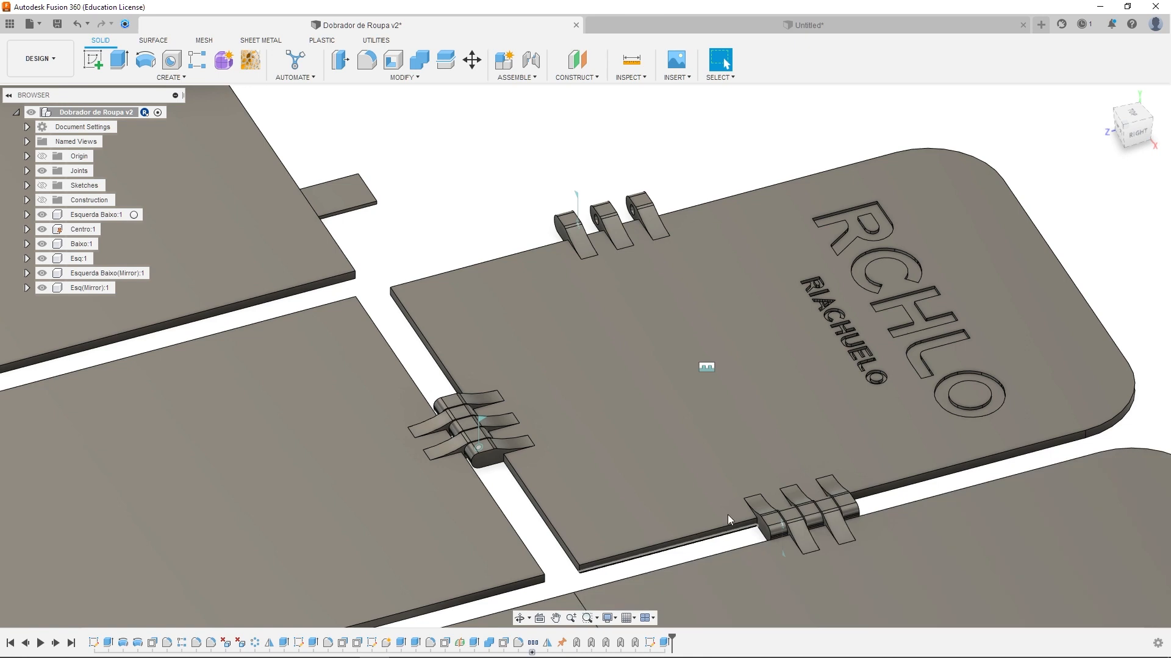
Return to the untitled design and start a rectangular pattern of the tooth body along its lower side edge with 19 mm spacing
click(757, 29)
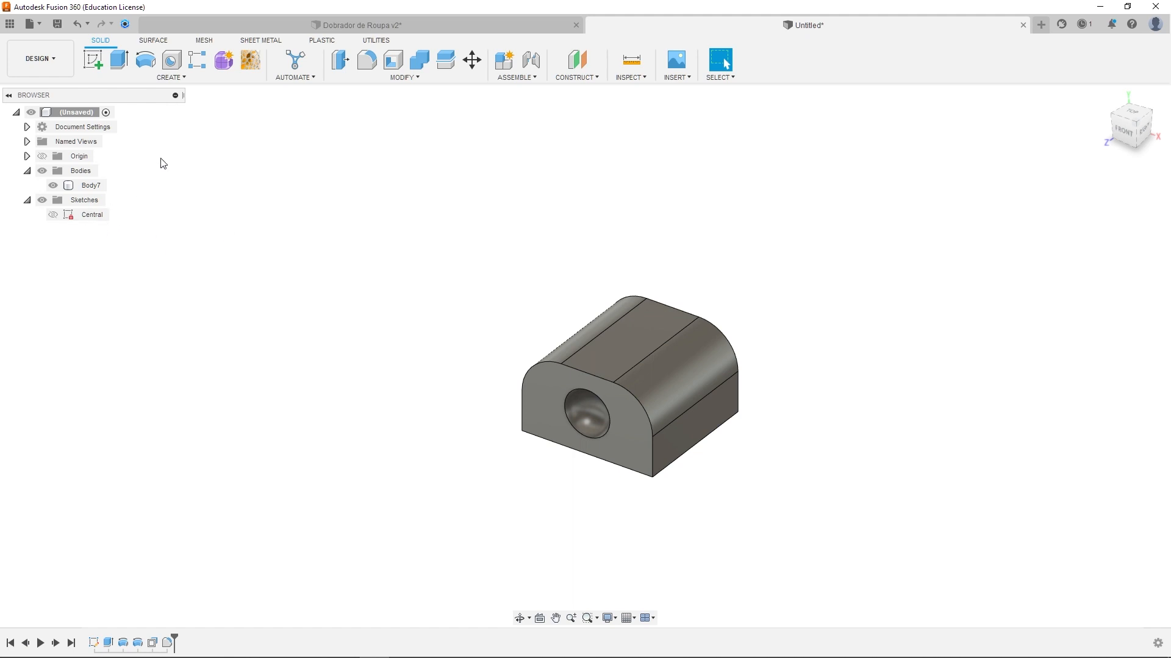
click(199, 68)
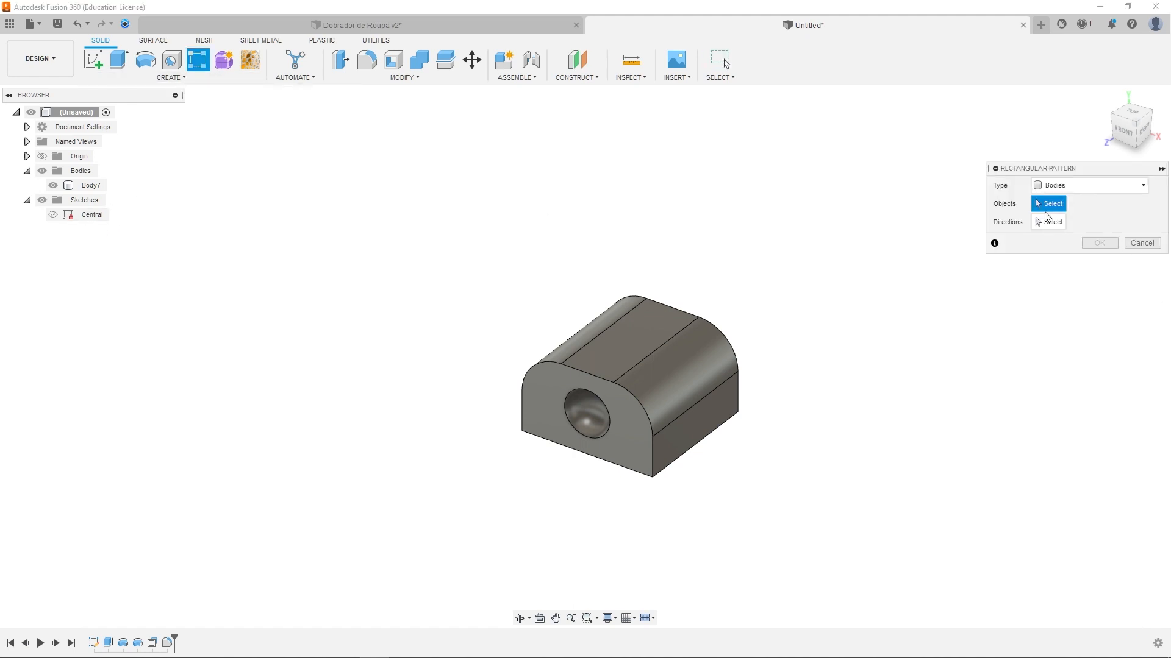
click(631, 340)
scroll(925, 290, down, 3)
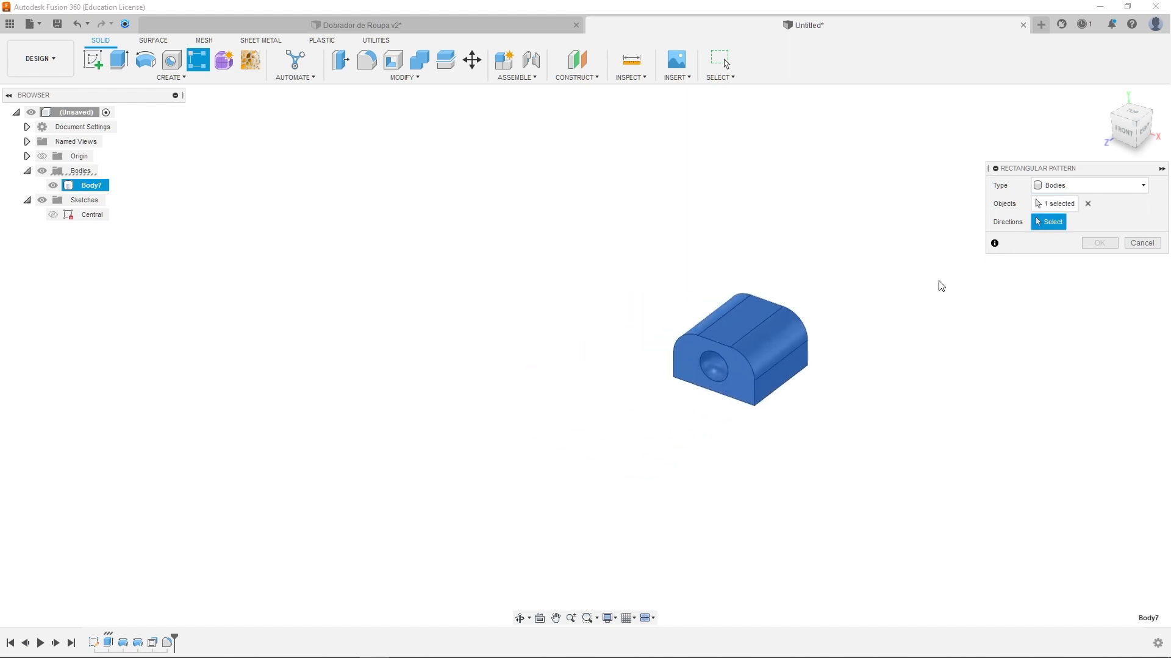
click(789, 388)
shift+middle_drag(835, 333, 722, 323)
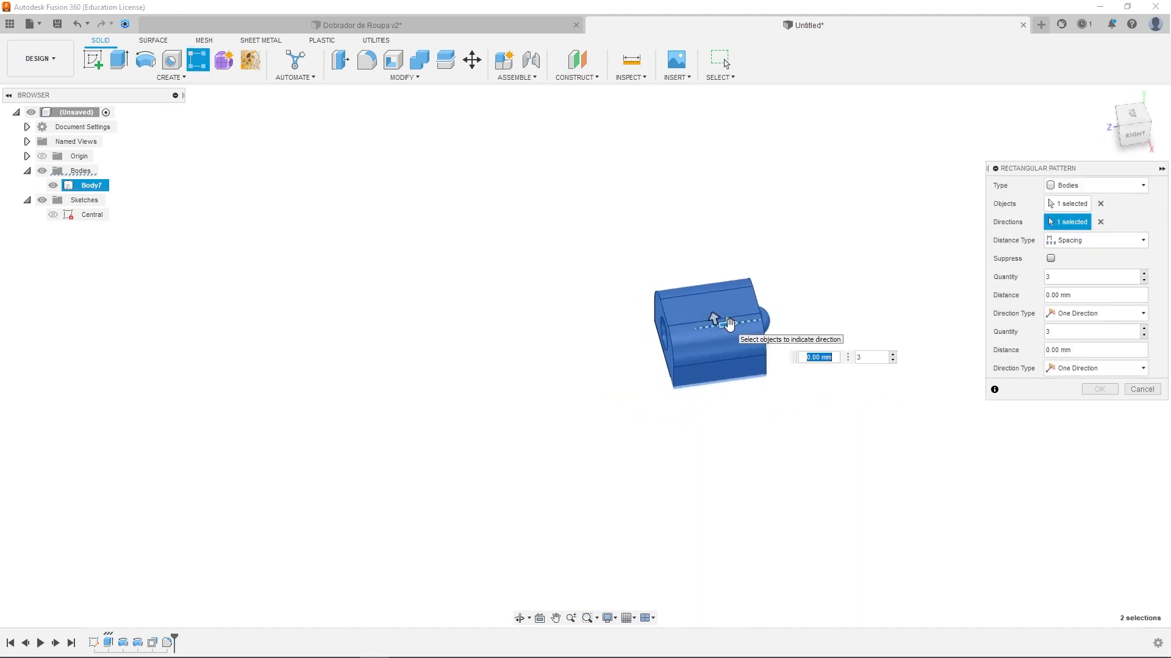
text(19)
key(Tab)
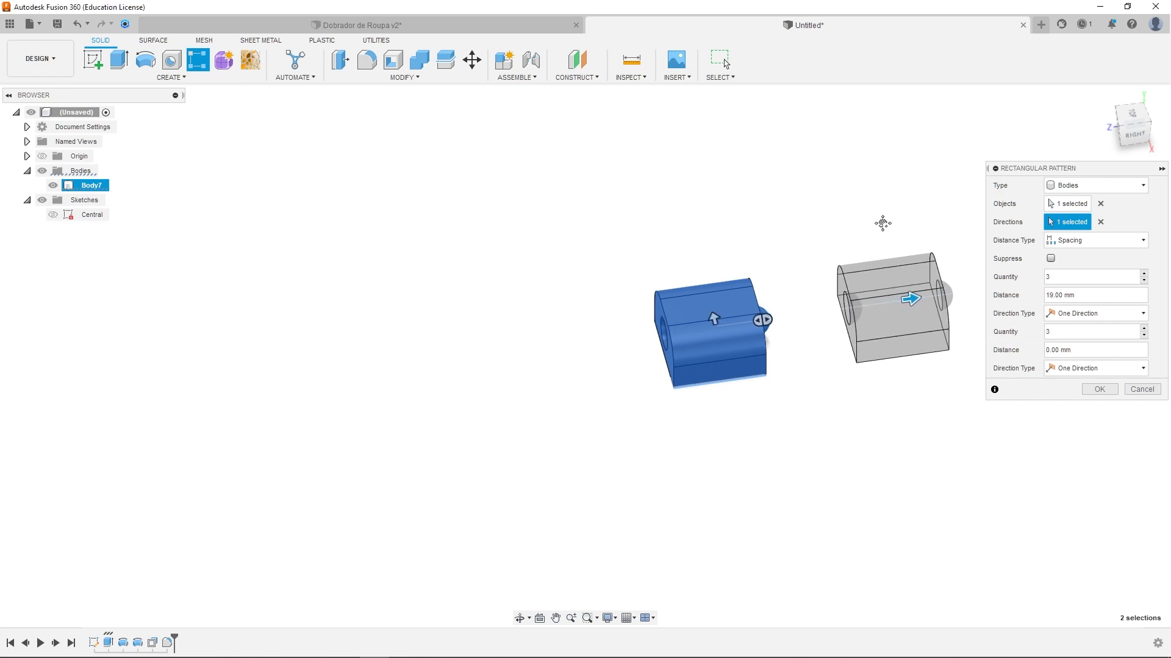
Try the Extent distance type for the tooth pattern, then return it to Spacing
middle_drag(906, 225, 633, 261)
click(1079, 240)
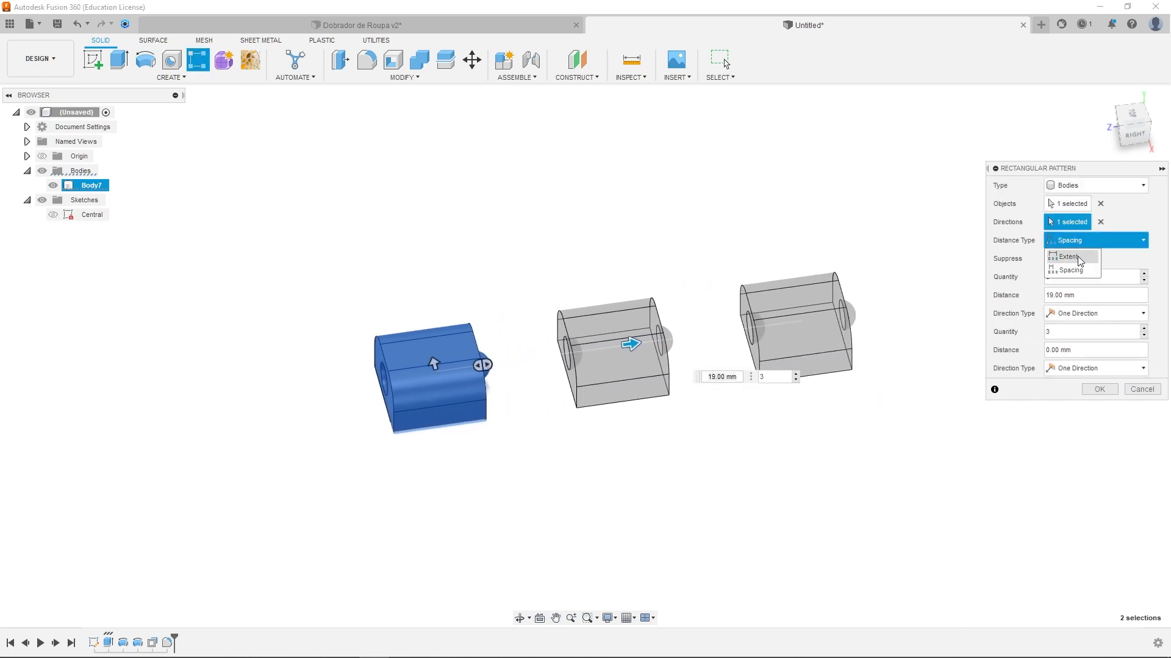
click(1068, 256)
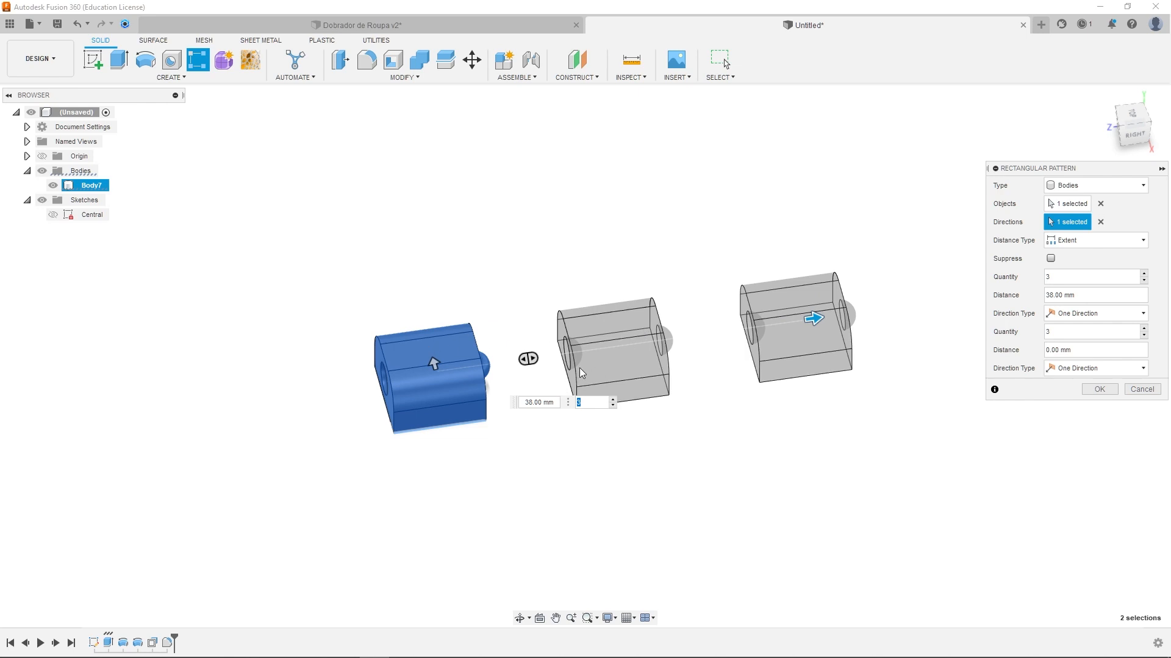
click(1067, 240)
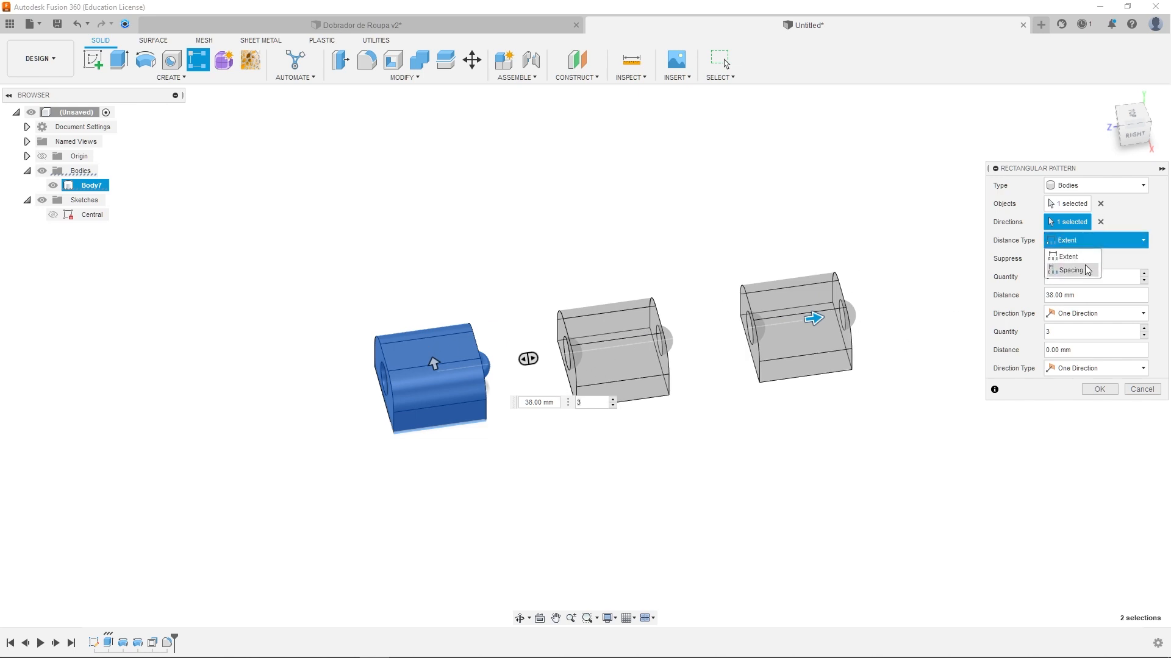
click(1074, 272)
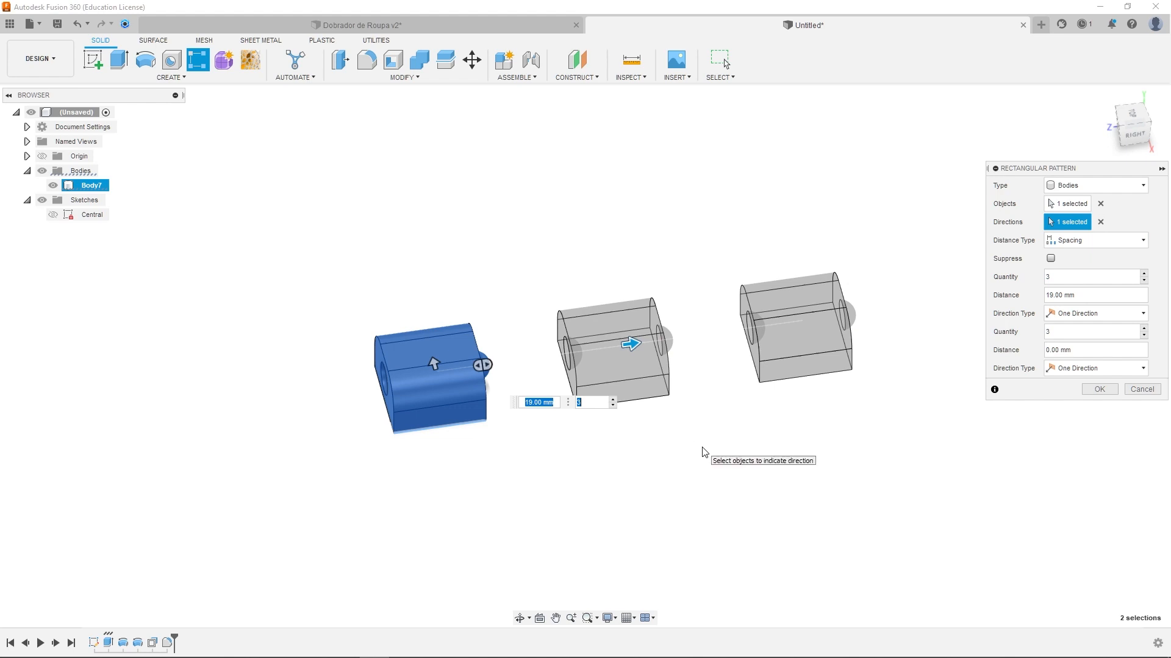
Set the tooth pattern's spacing to the TamanhoDente parameter and its quantity to 6
text(ta)
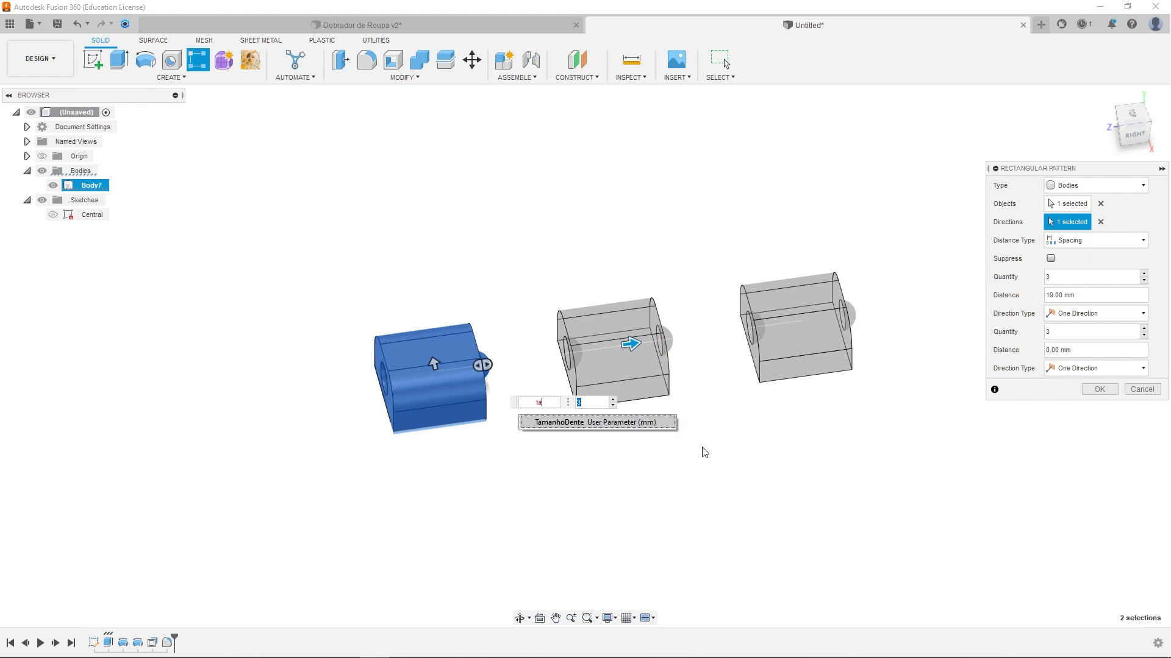
key(Return)
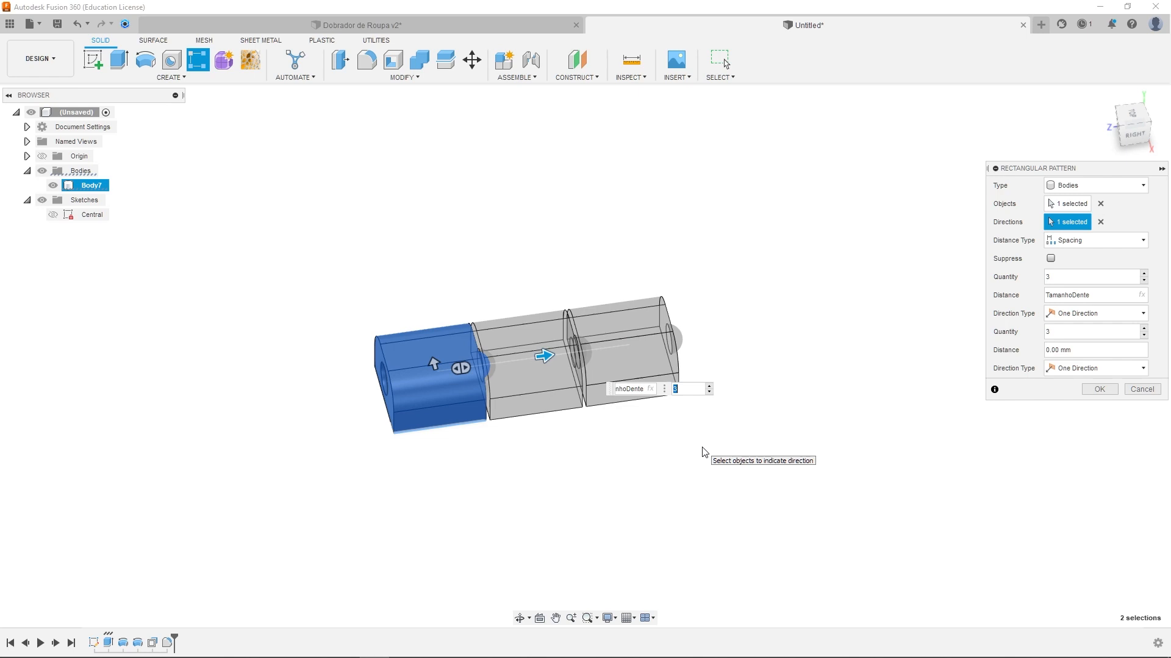
click(709, 386)
click(708, 386)
click(708, 386)
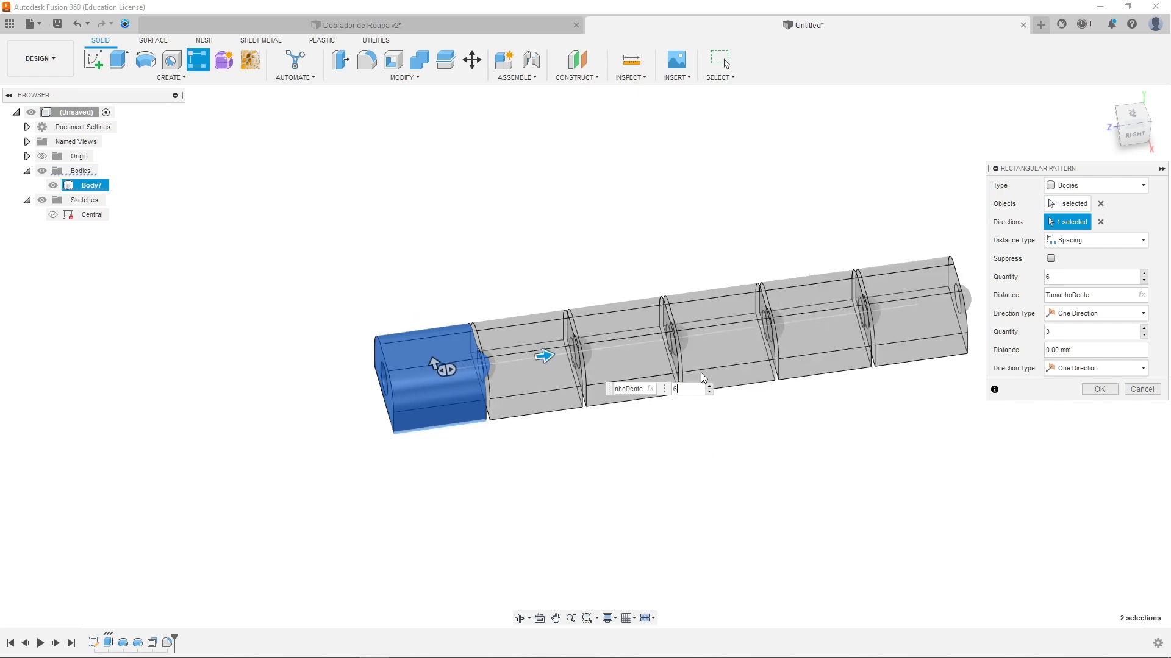
Make the tooth pattern symmetric with a quantity of 5 and complete it
scroll(657, 314, down, 2)
mouse_move(683, 260)
shift+middle_down()
mouse_move(651, 263)
mouse_move(669, 249)
shift+middle_up()
scroll(506, 312, up, 5)
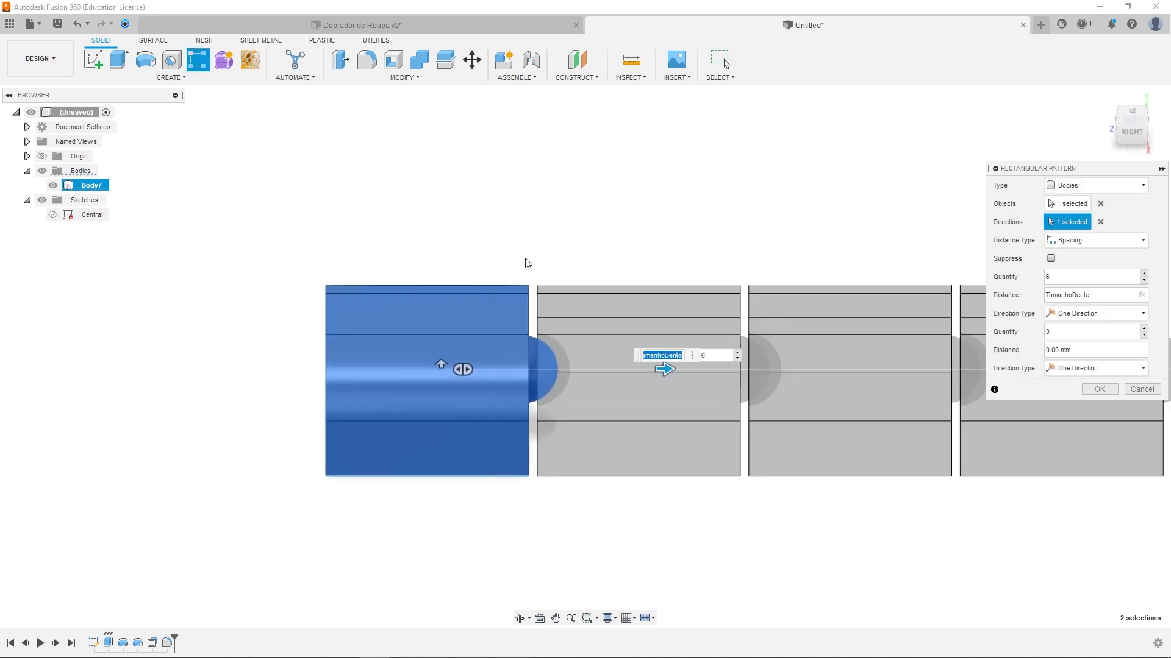
click(714, 355)
scroll(505, 323, down, 4)
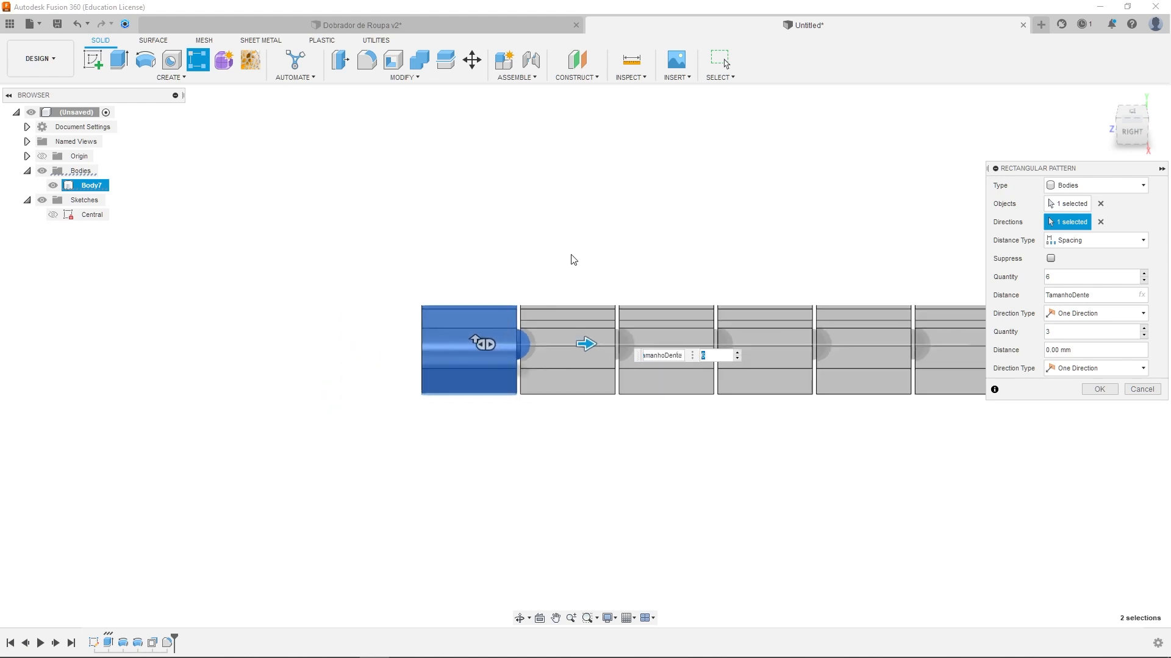
shift+middle_drag(653, 269, 618, 308)
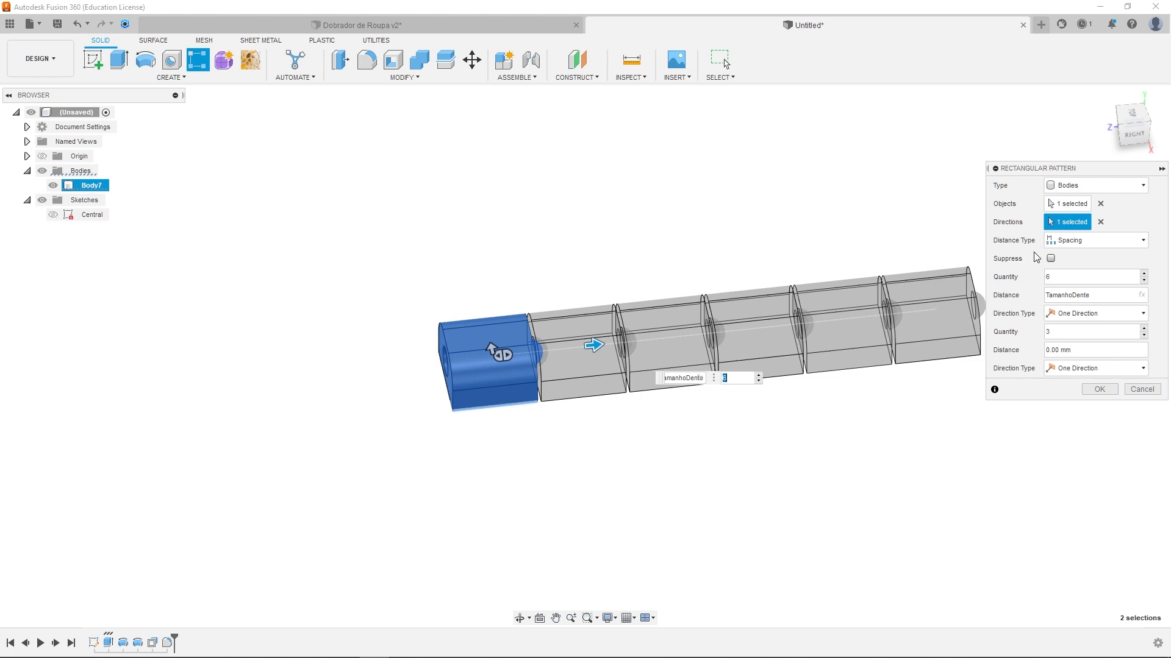
click(1118, 313)
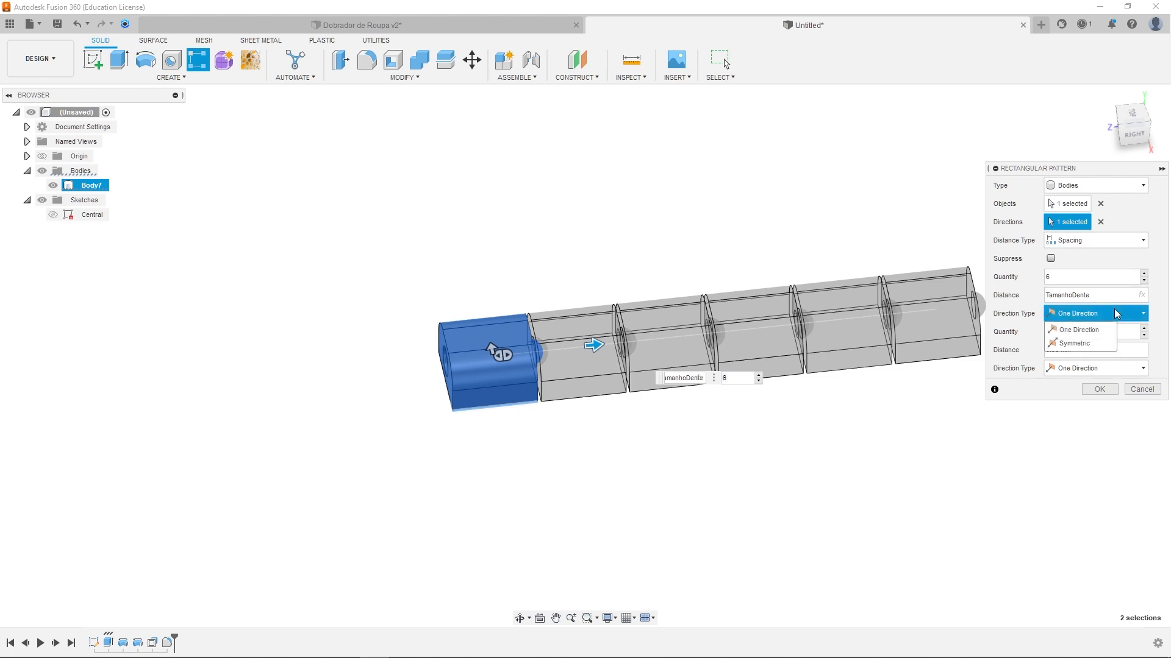
click(1076, 332)
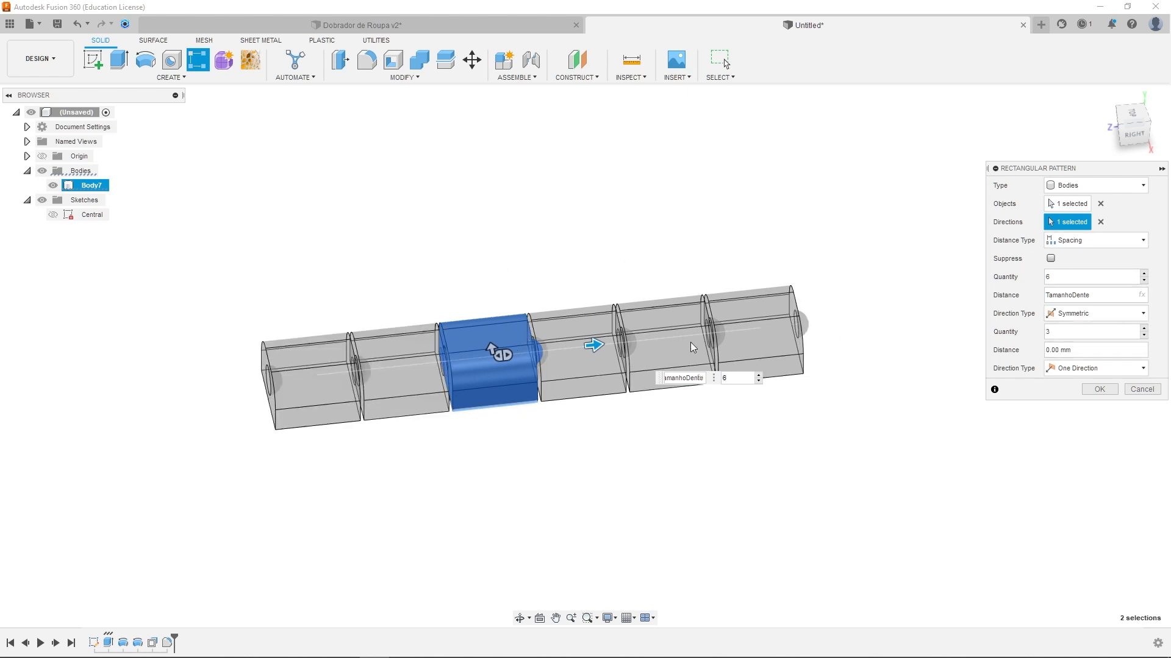
click(1144, 280)
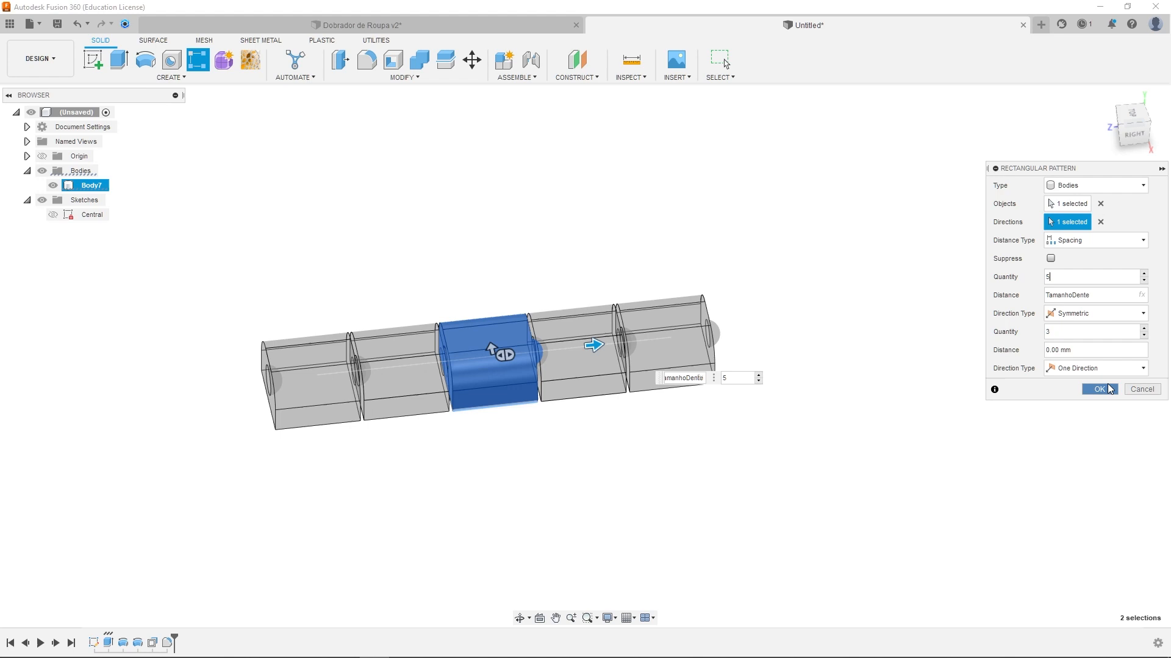
click(1099, 389)
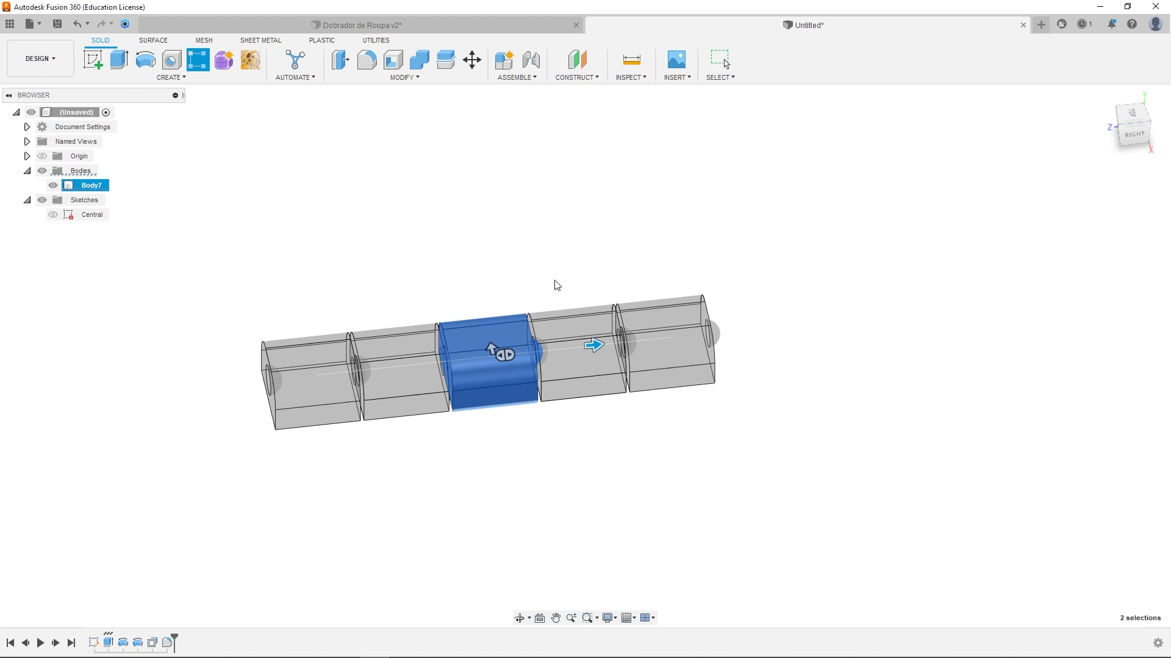
Delete the protruding spherical bump from the outer end face of the tooth row
mouse_move(470, 313)
shift+middle_down()
mouse_move(510, 287)
mouse_move(610, 264)
mouse_move(522, 274)
mouse_move(436, 272)
mouse_move(418, 259)
mouse_move(458, 264)
mouse_move(483, 301)
shift+middle_up()
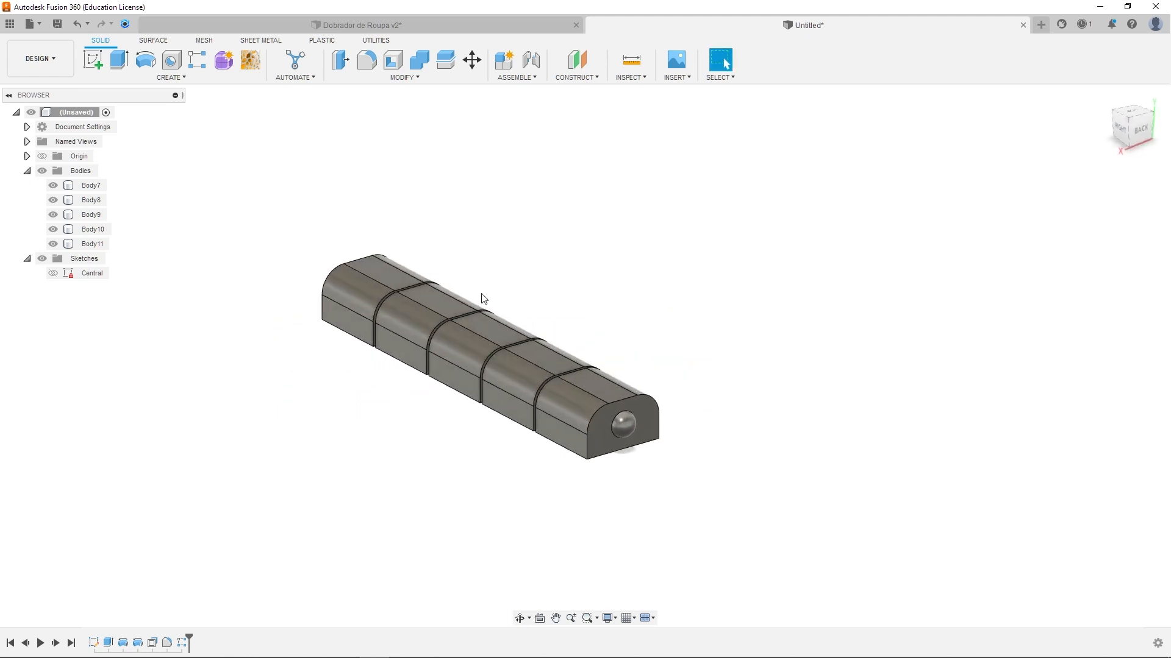
click(623, 424)
shift+middle_drag(316, 315, 429, 329)
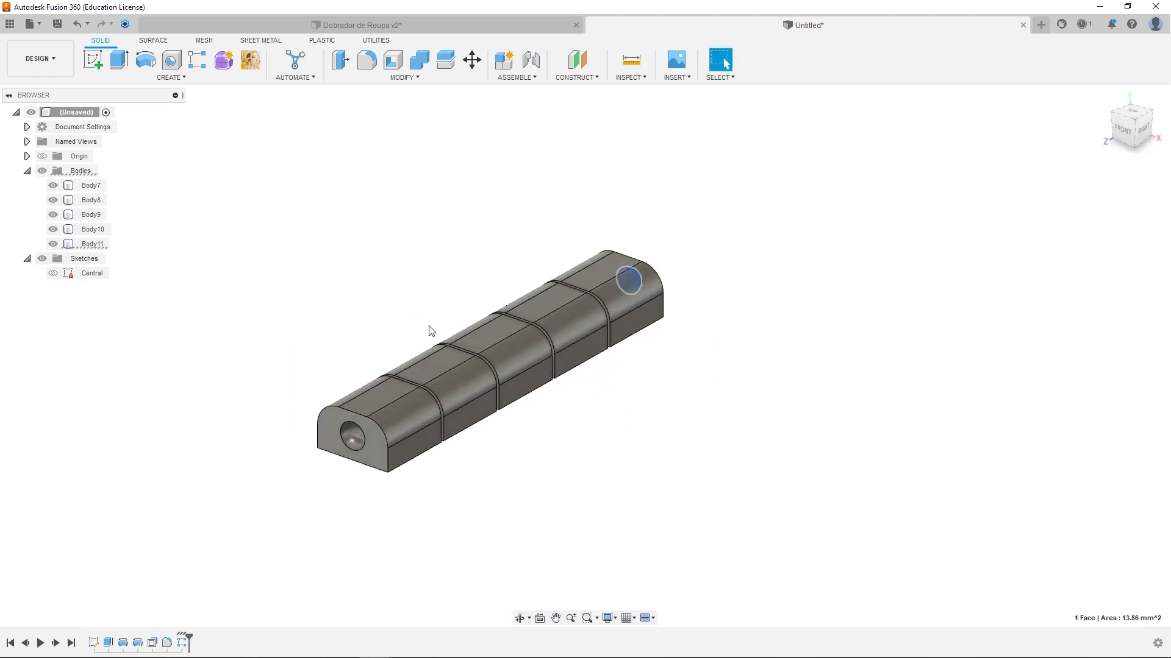
click(353, 436)
shift+middle_drag(765, 308, 674, 308)
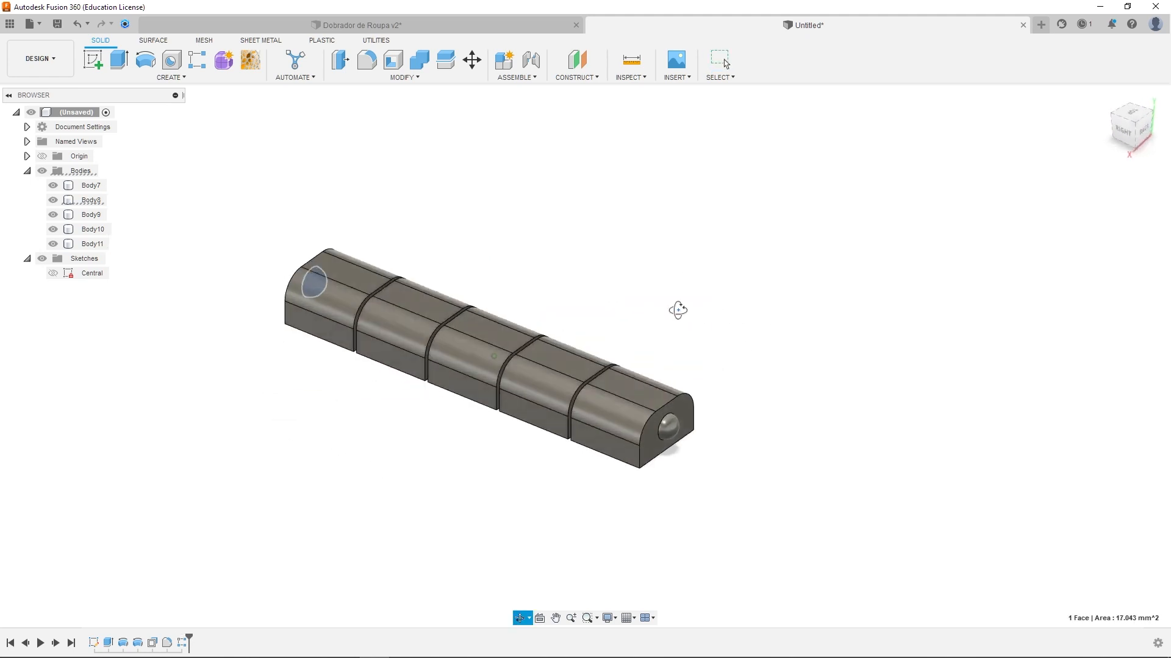
click(671, 429)
click(740, 348)
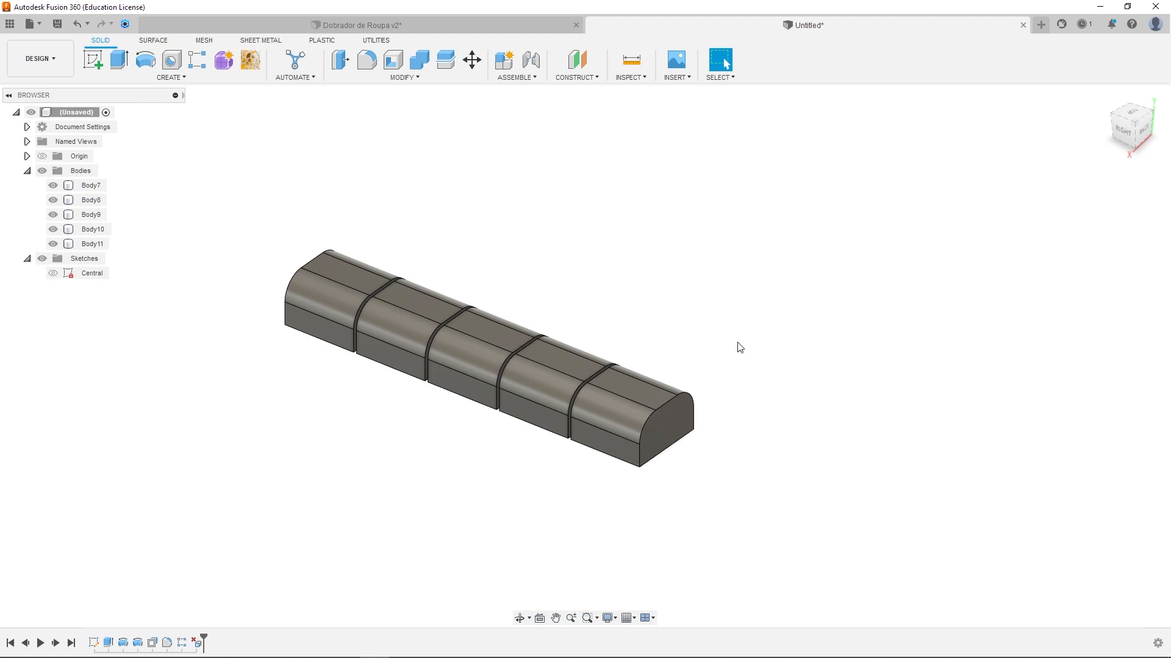
Delete the spherical recess from the opposite outer end face of the tooth row
shift+middle_drag(279, 303, 401, 481)
click(401, 482)
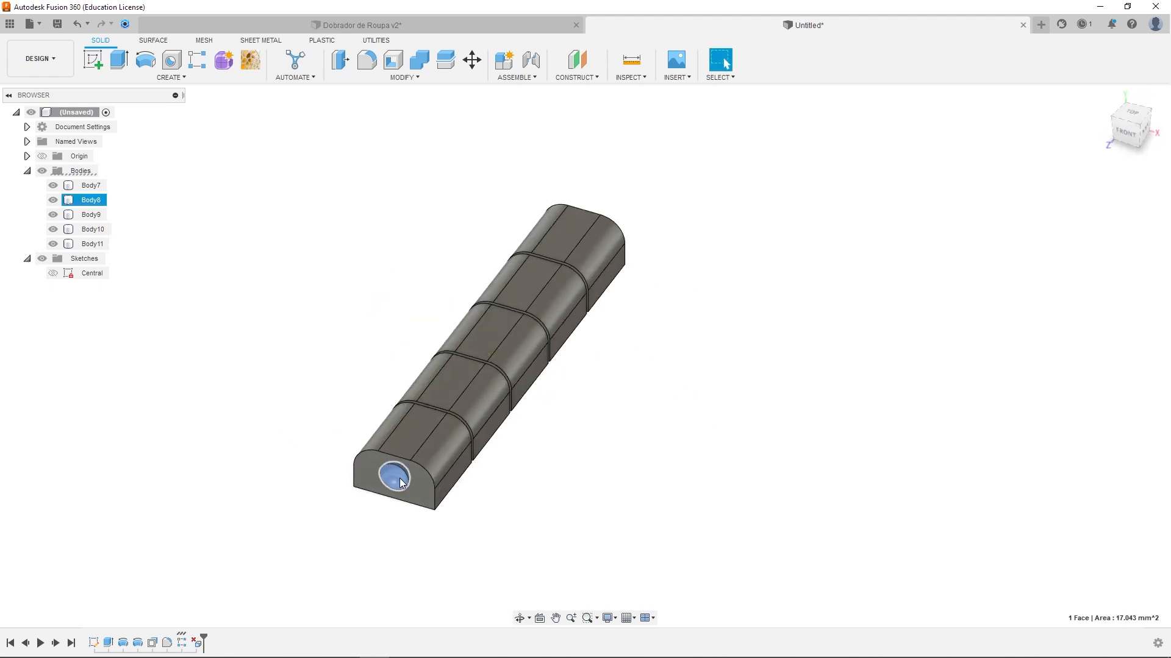
key(Delete)
Inspect the row of hinge teeth and its plain outer end faces from several angles
shift+middle_drag(425, 256, 362, 272)
scroll(360, 267, down, 2)
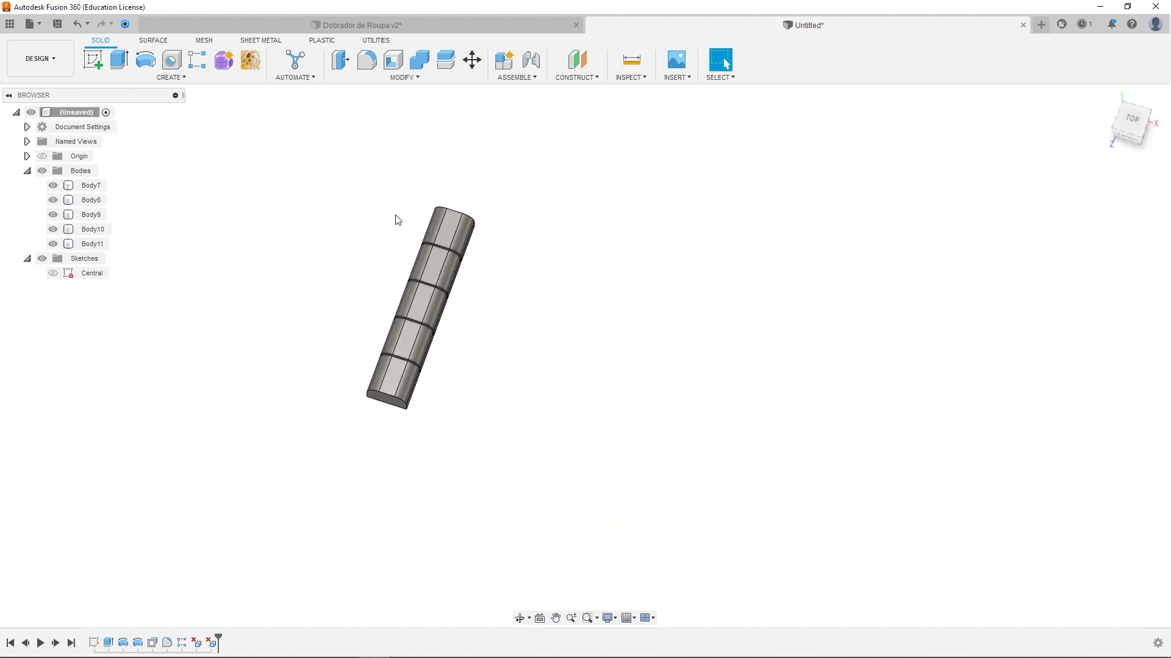
scroll(495, 307, down, 2)
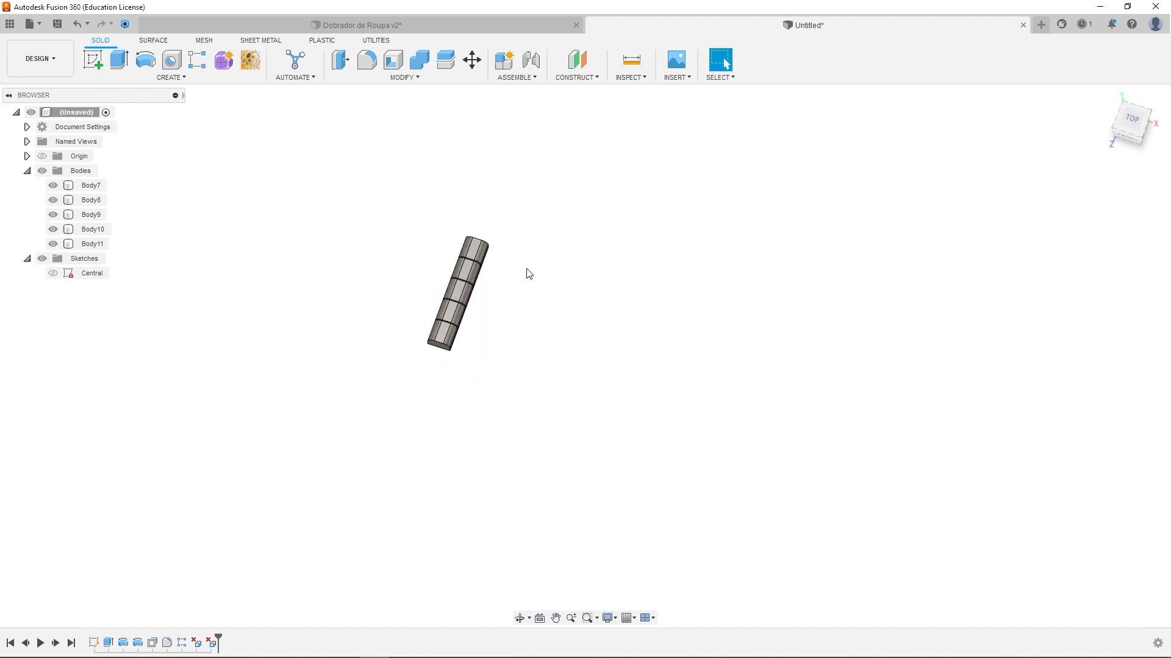
scroll(533, 269, up, 3)
shift+middle_drag(575, 273, 692, 337)
scroll(692, 337, up, 3)
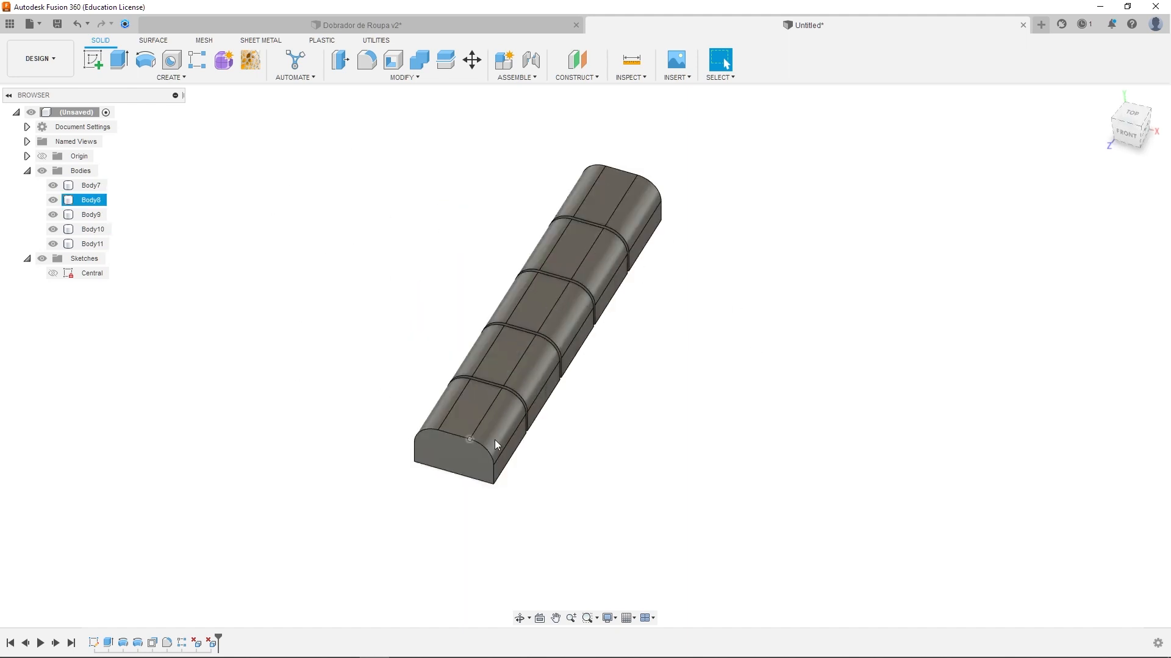
shift+middle_drag(560, 472, 499, 461)
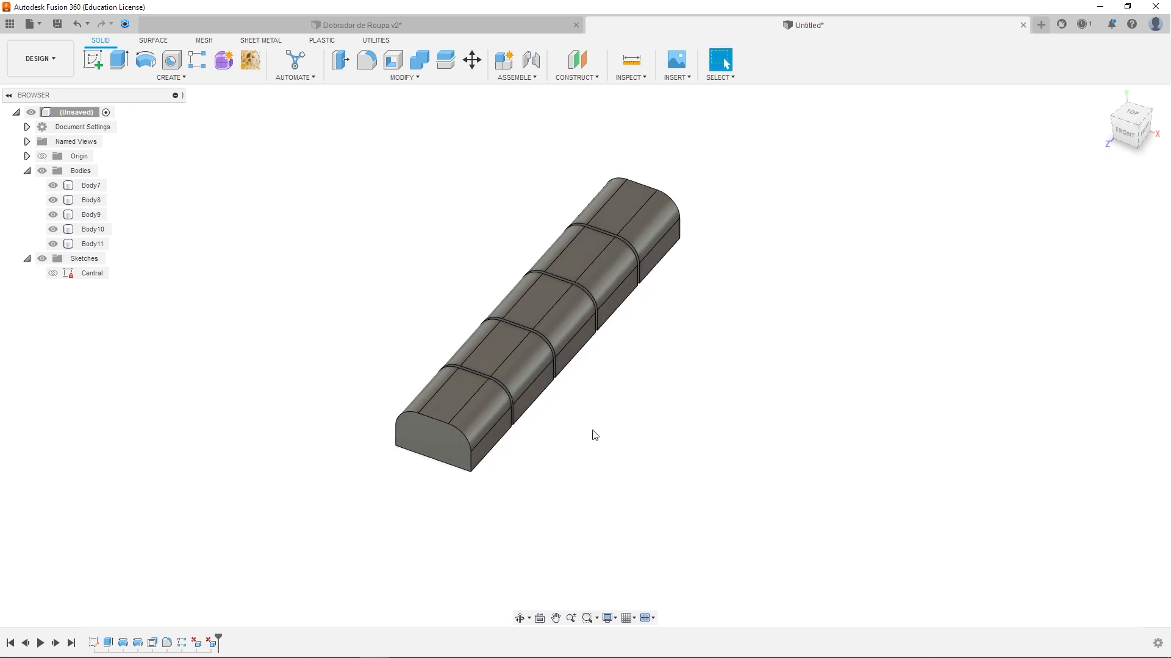
scroll(585, 425, up, 2)
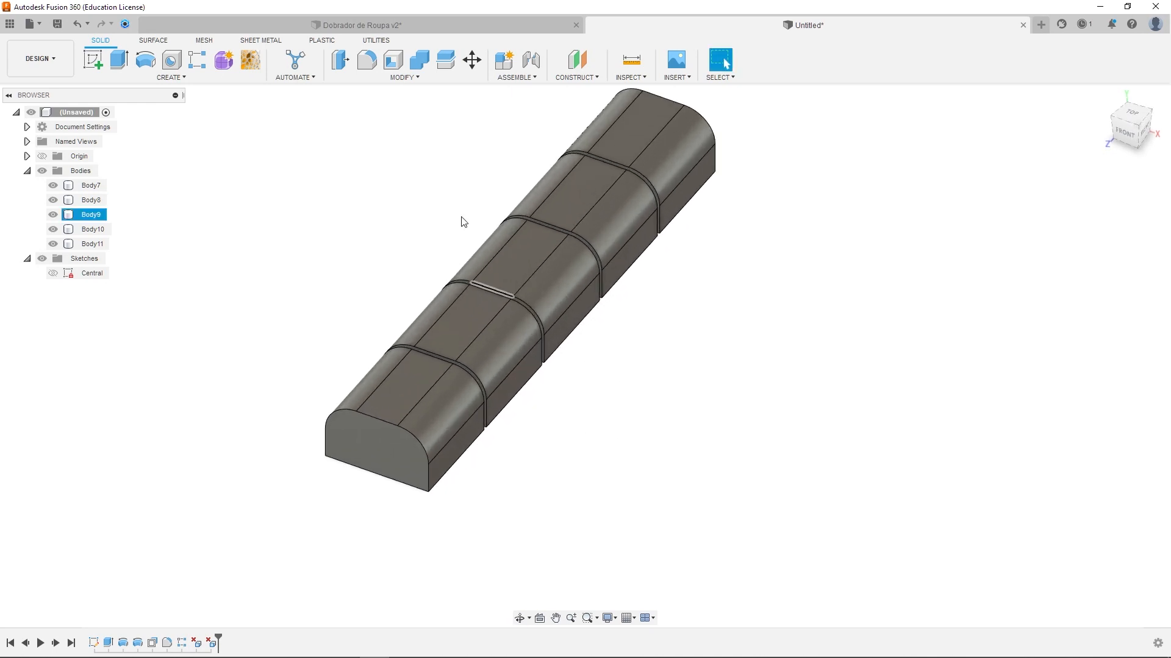
Fillet one lower edge of each of the five teeth, alternating sides, using the dobradiças parameter as the radius
click(366, 61)
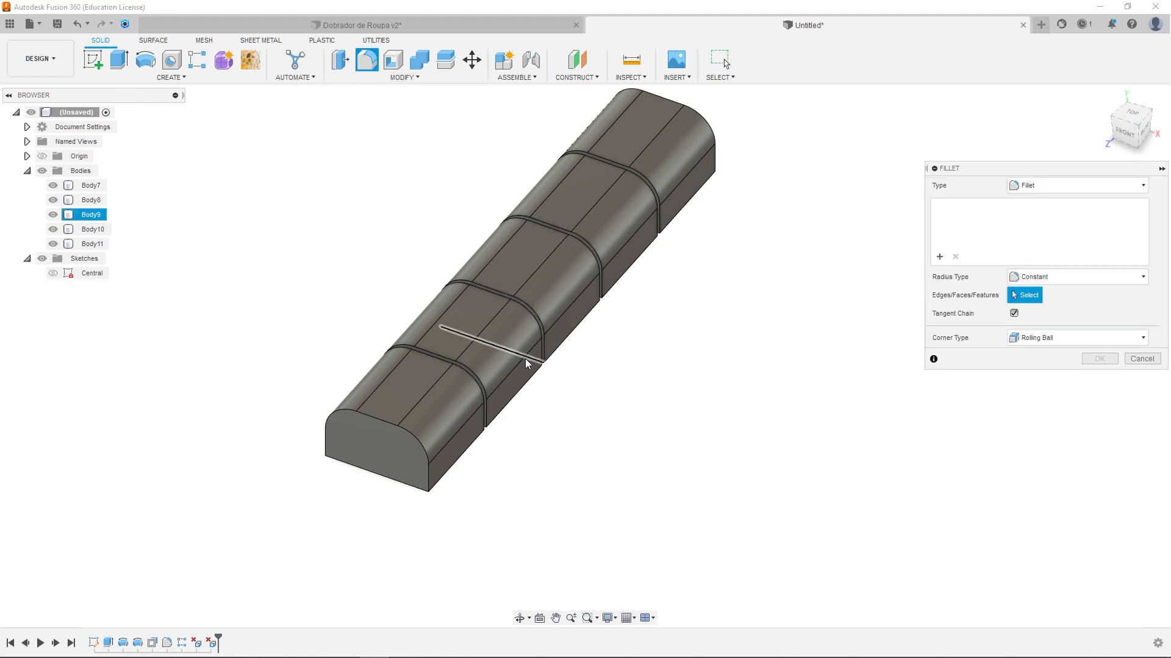
click(517, 398)
click(635, 272)
shift+middle_drag(509, 362, 582, 341)
click(338, 280)
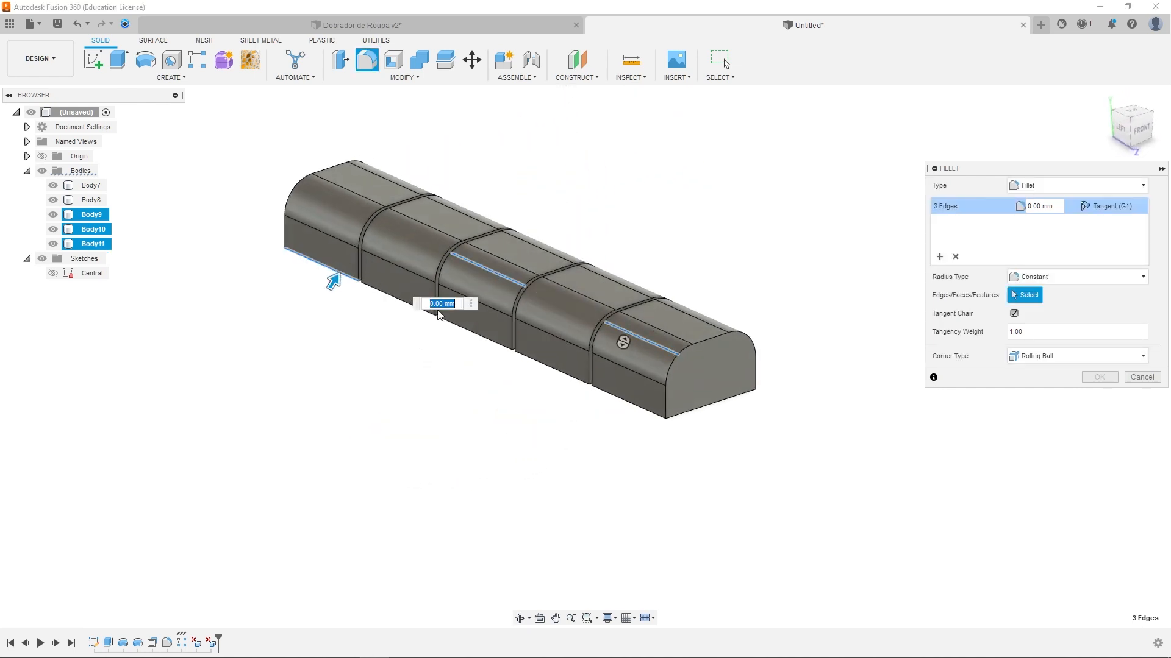
click(459, 331)
click(621, 400)
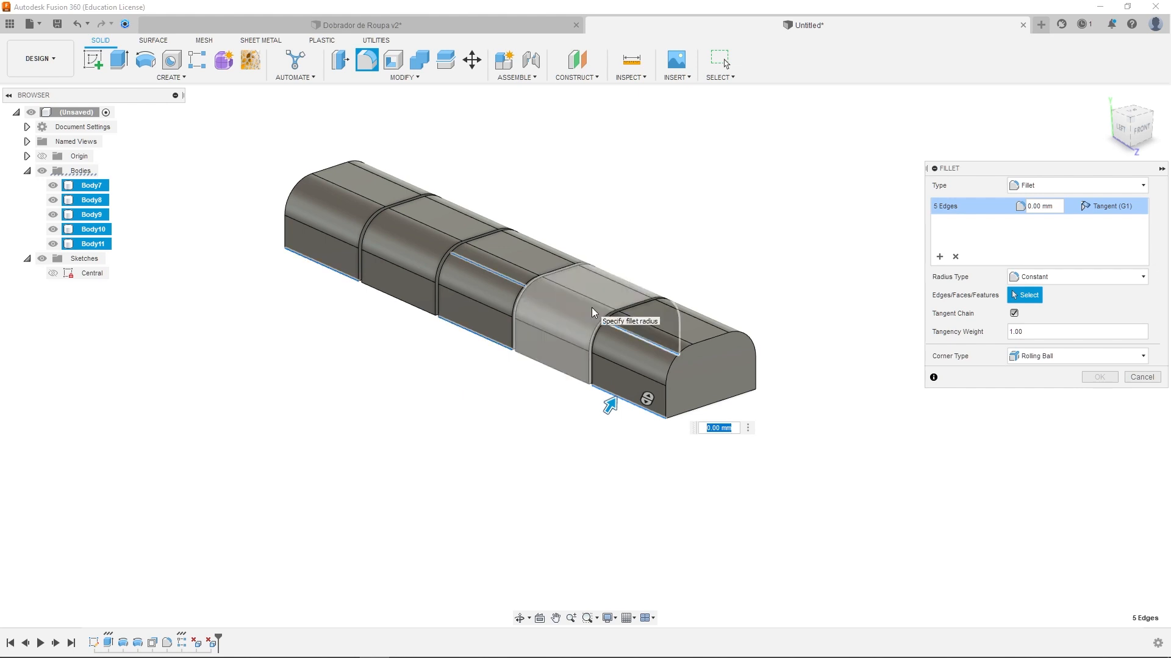
text(f)
click(767, 462)
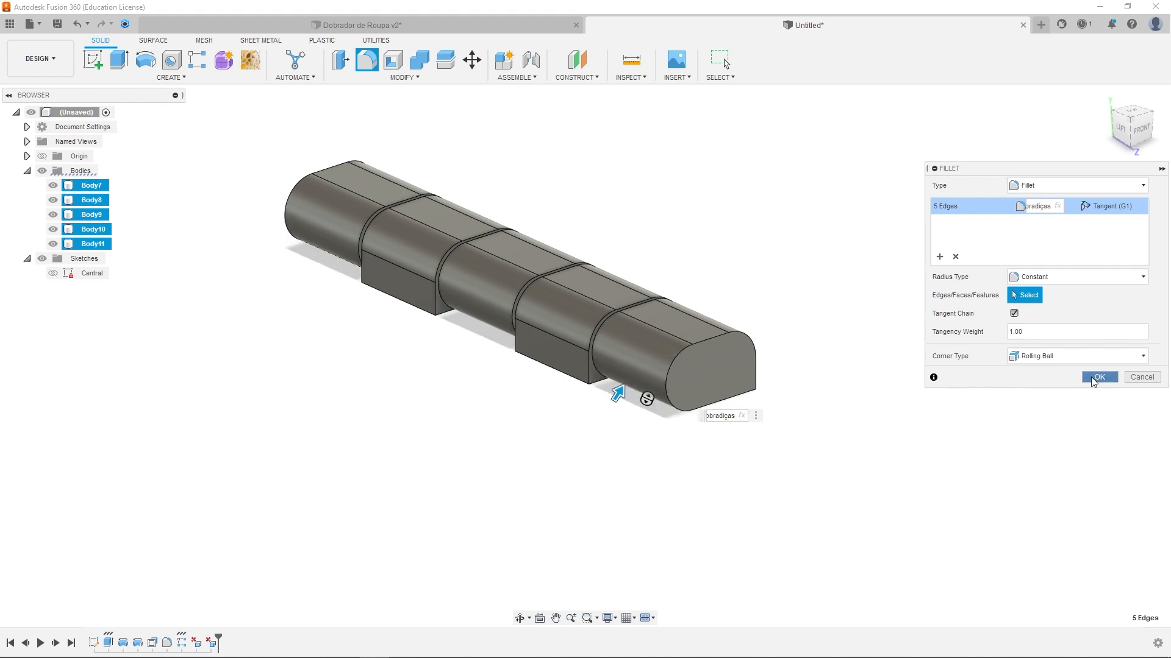
click(1097, 377)
scroll(778, 326, up, 4)
shift+middle_drag(778, 326, 758, 333)
key(Escape)
drag(399, 188, 773, 411)
key(Escape)
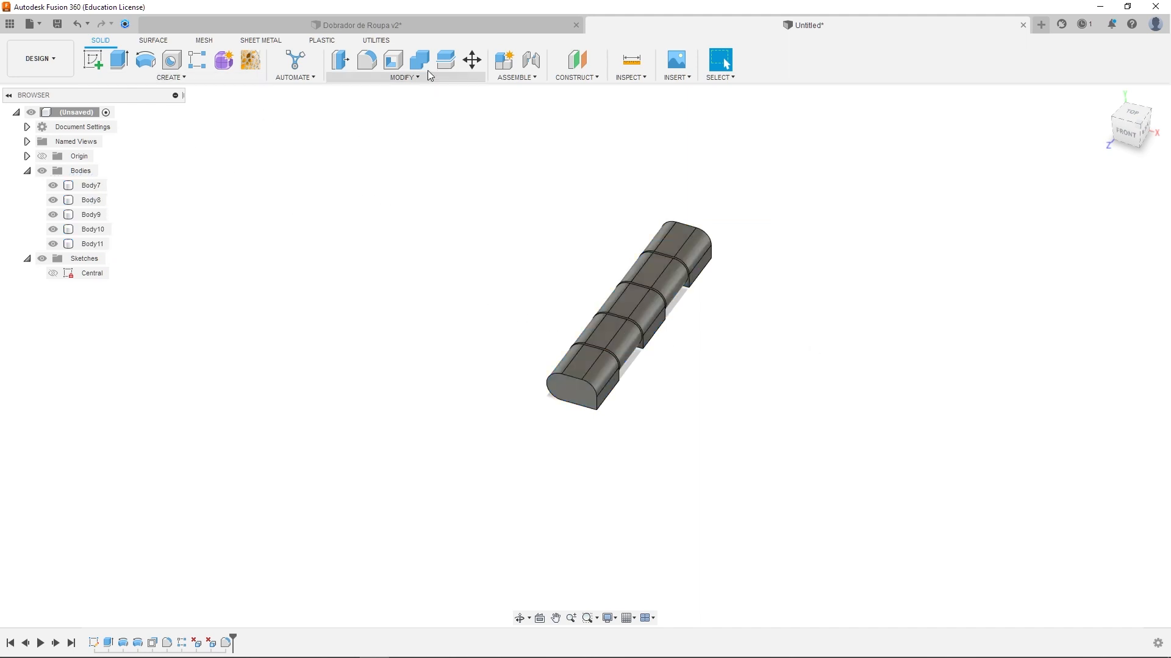
click(443, 29)
drag(474, 439, 581, 516)
click(625, 28)
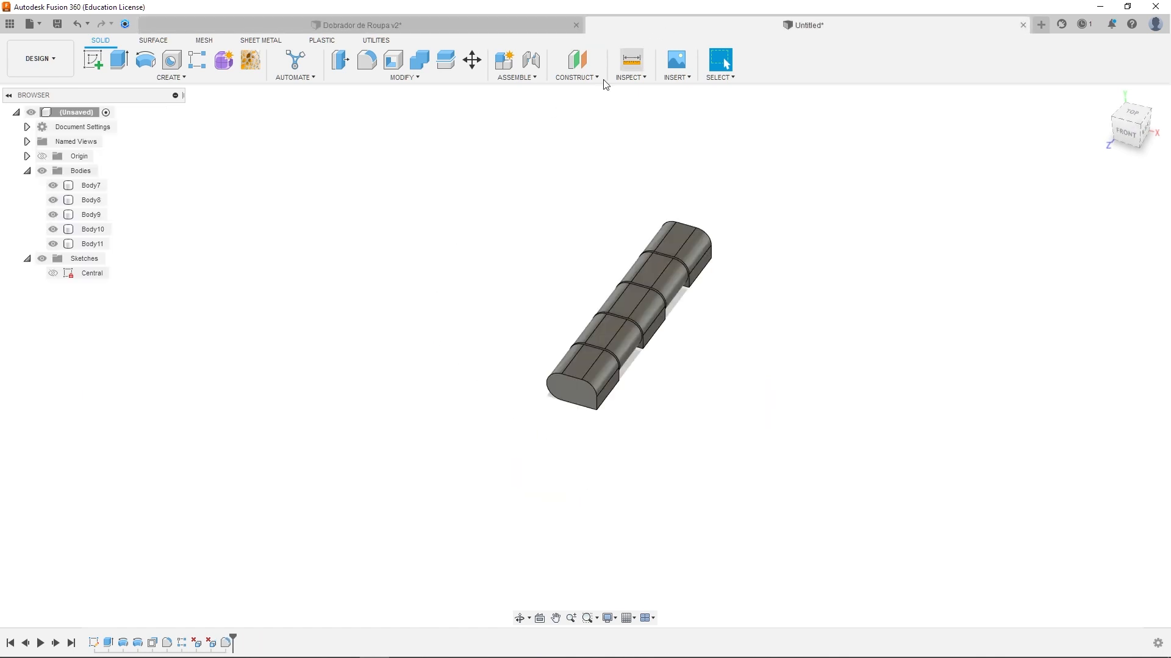
Start a circular pattern of the five hinge tooth bodies around the vertical origin axis
click(183, 78)
mouse_move(148, 354)
click(246, 364)
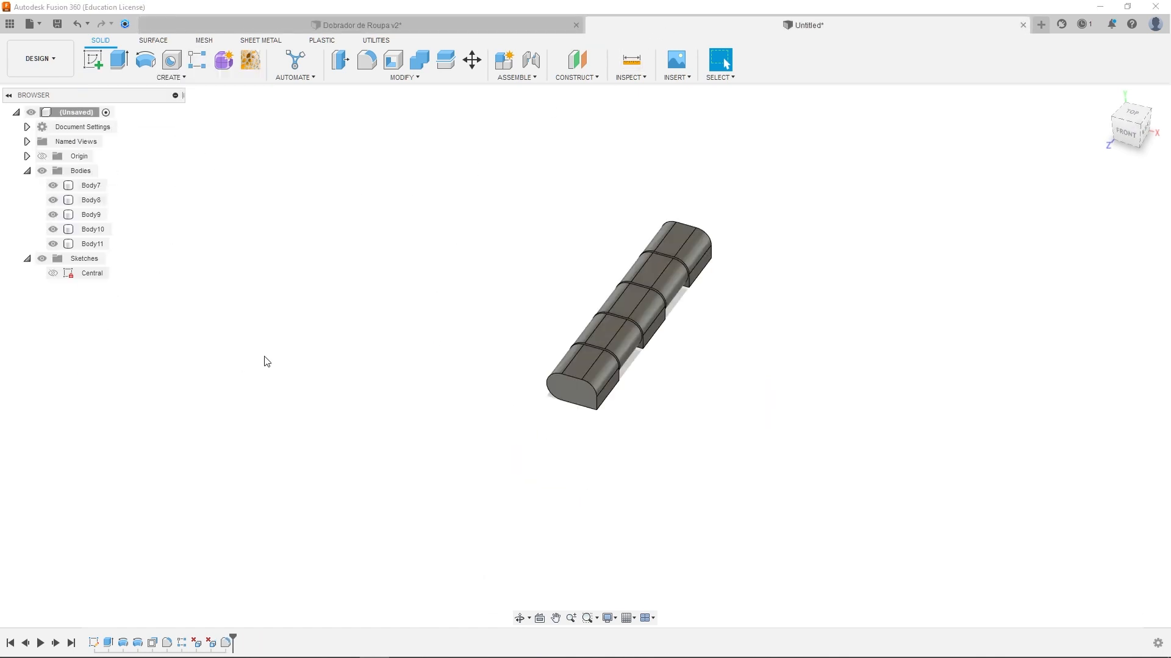
click(667, 246)
click(659, 274)
click(639, 305)
click(614, 333)
click(592, 358)
click(1044, 222)
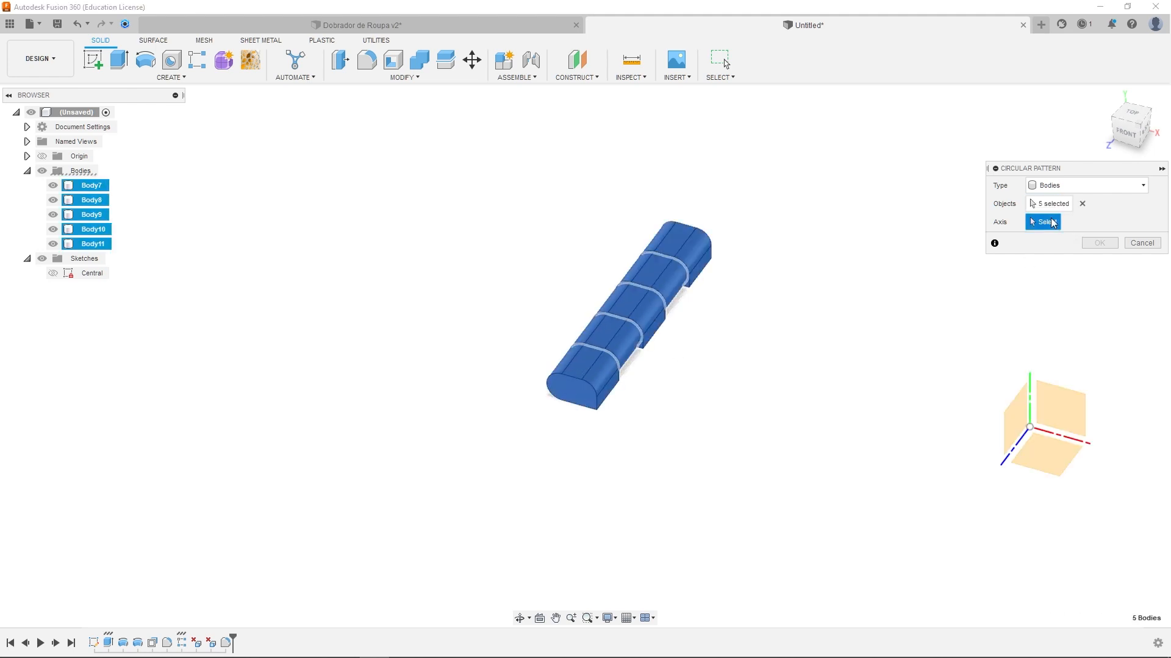
middle_drag(1041, 384, 815, 362)
click(810, 365)
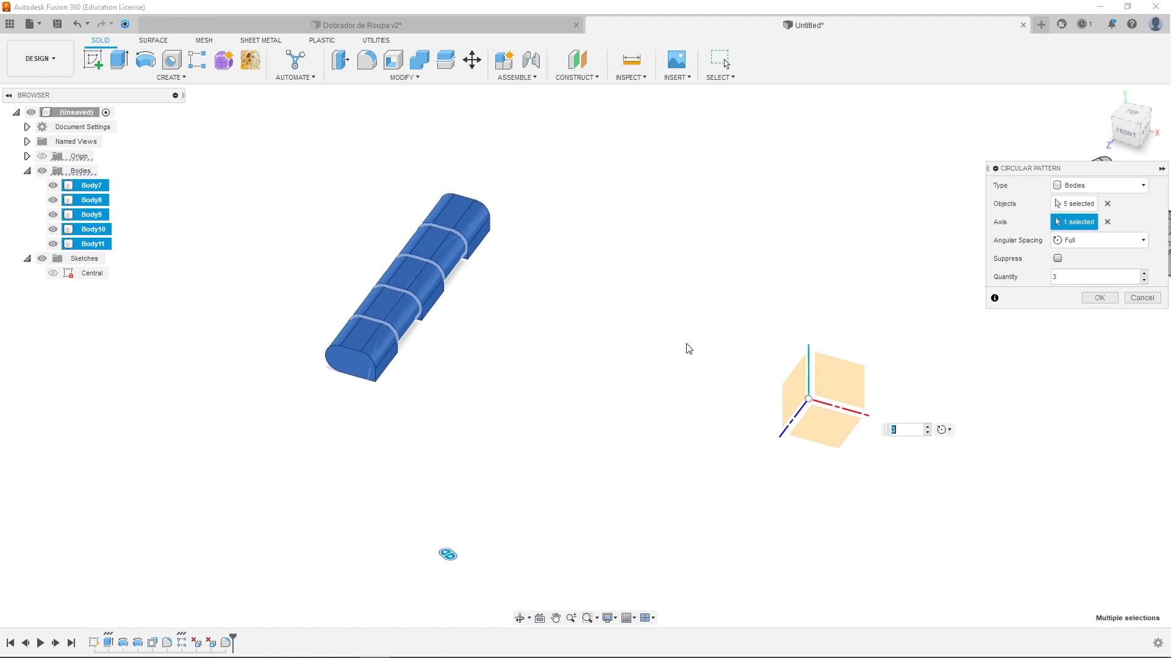
Set the circular pattern to angular spacing by Angle with a 90° total angle and a quantity of 2, and complete it
scroll(687, 346, down, 3)
click(1094, 242)
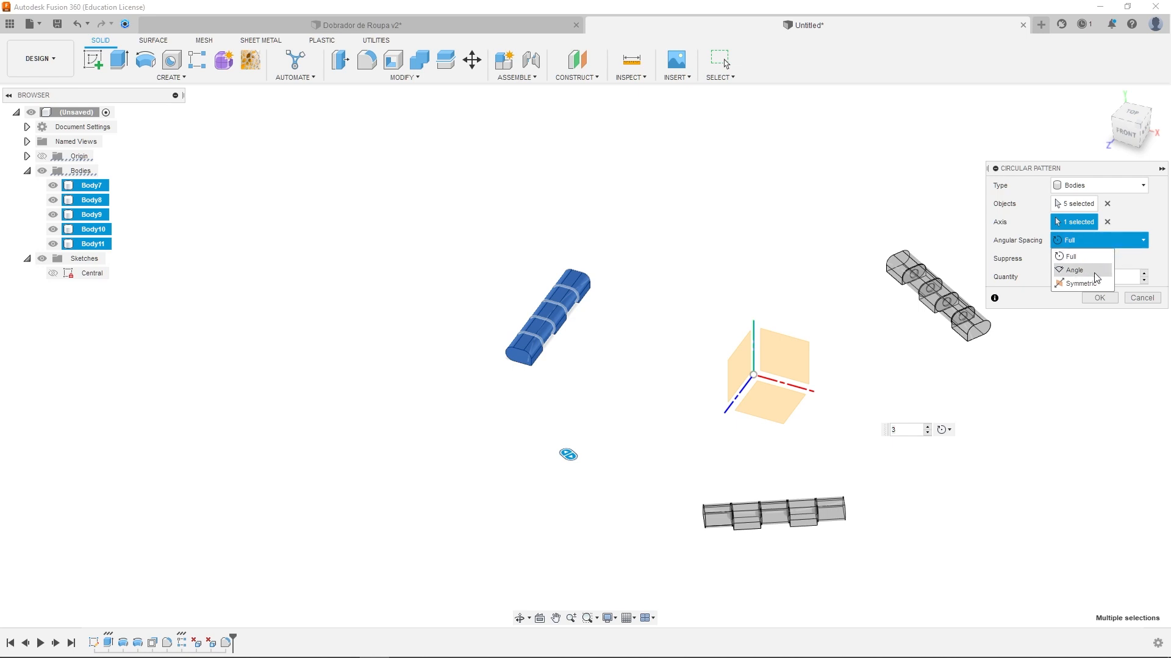
click(1078, 270)
drag(1101, 282, 1045, 281)
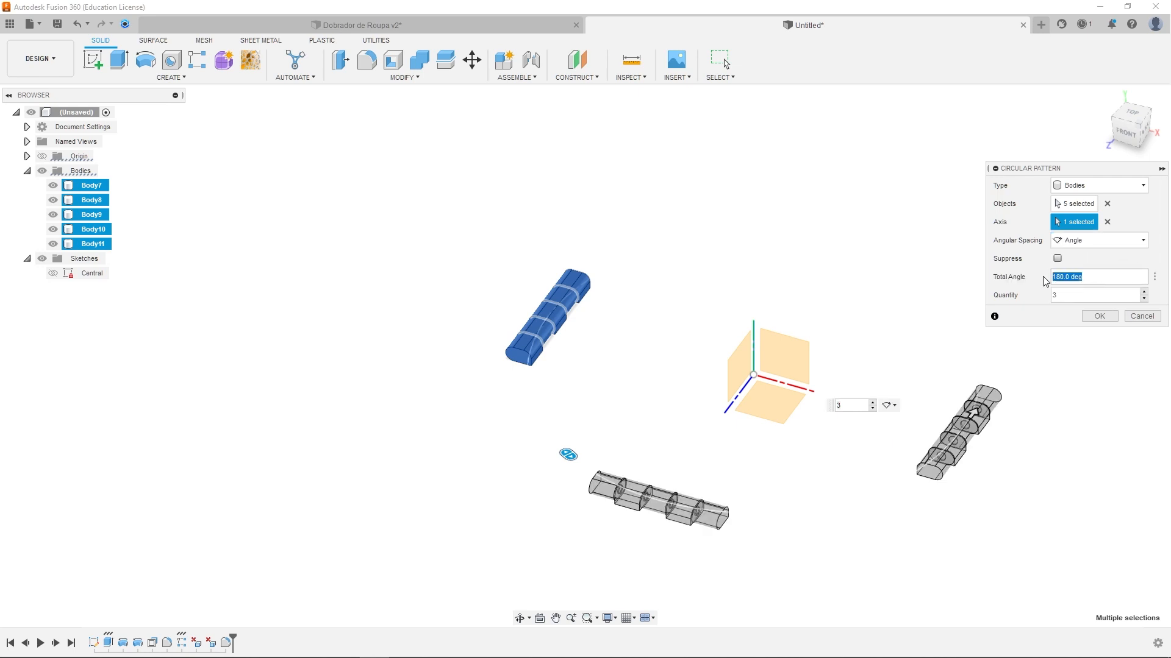
text(90)
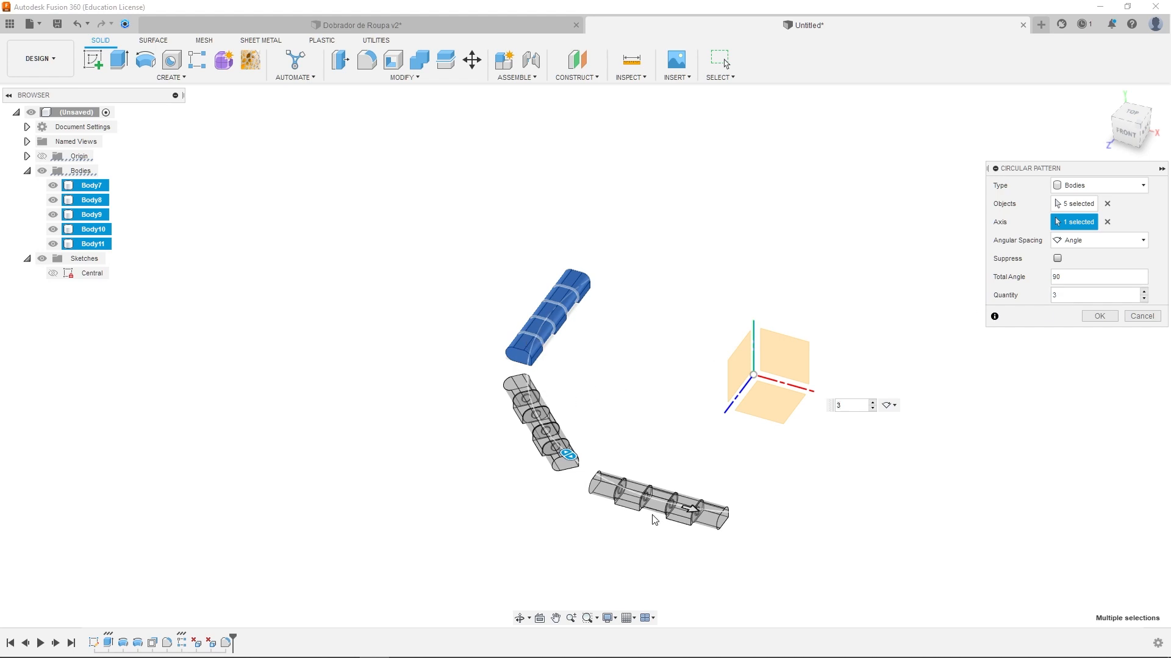
click(1144, 299)
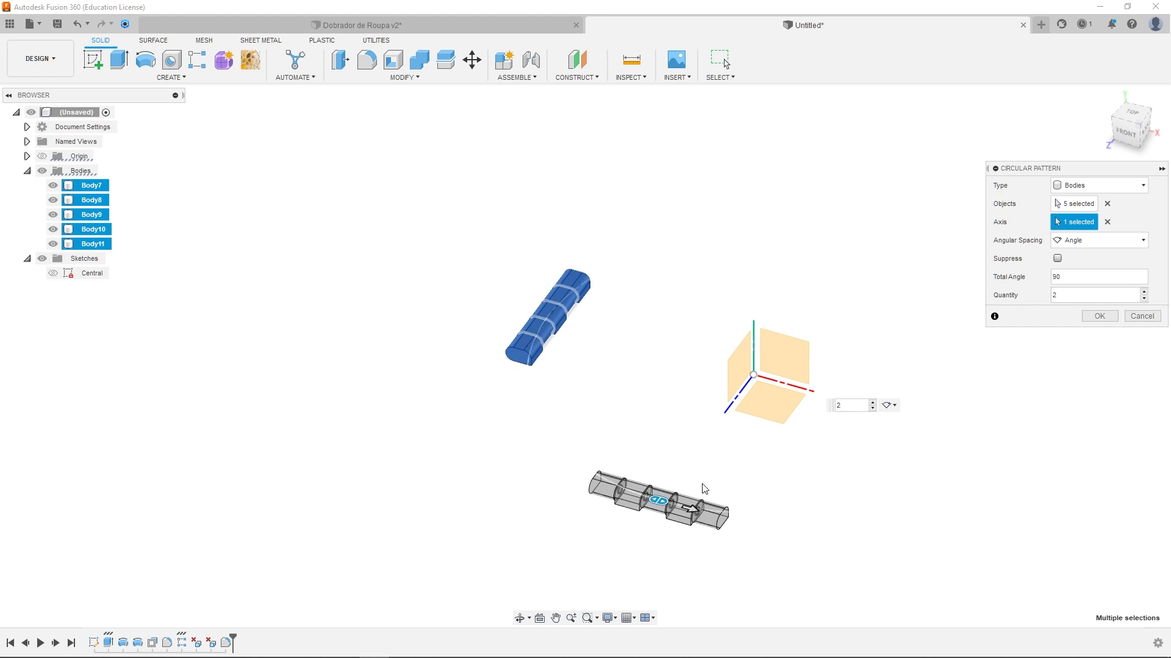
click(1099, 316)
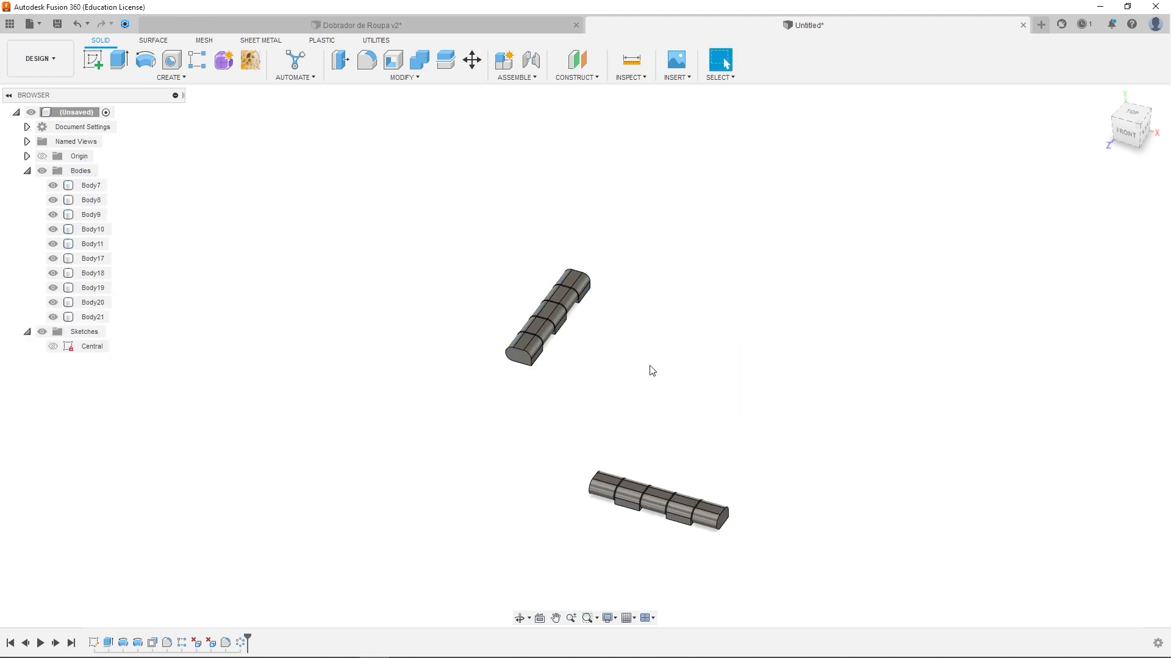
mouse_move(666, 307)
shift+middle_down()
mouse_move(654, 304)
mouse_move(661, 311)
shift+middle_up()
drag(554, 238, 877, 386)
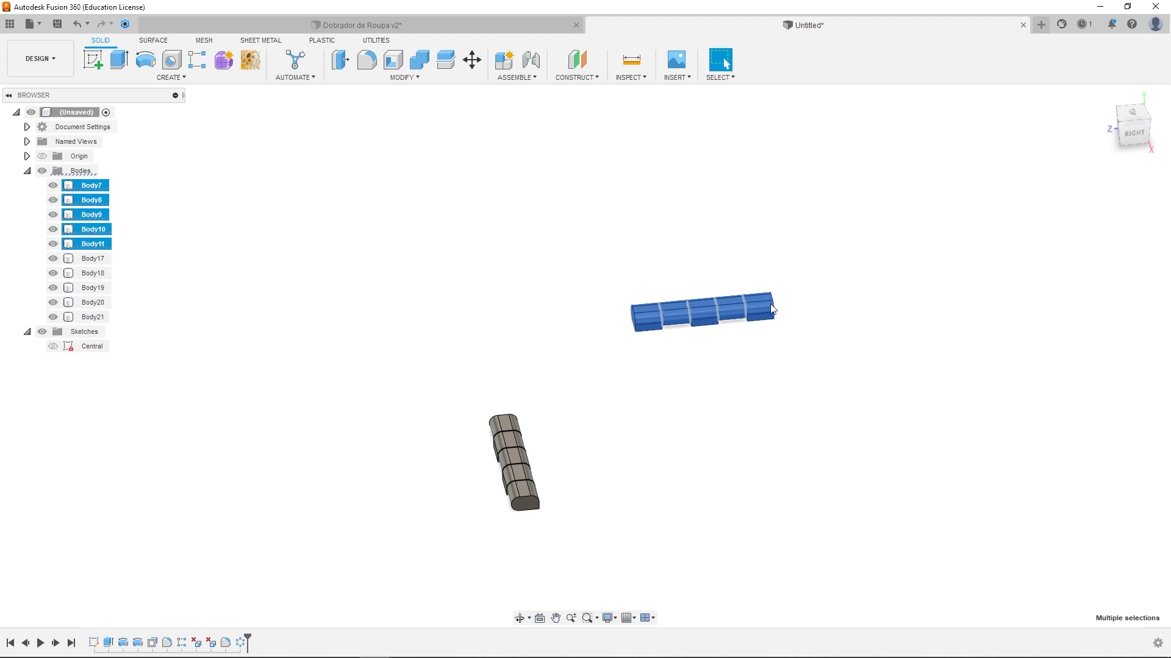
click(544, 271)
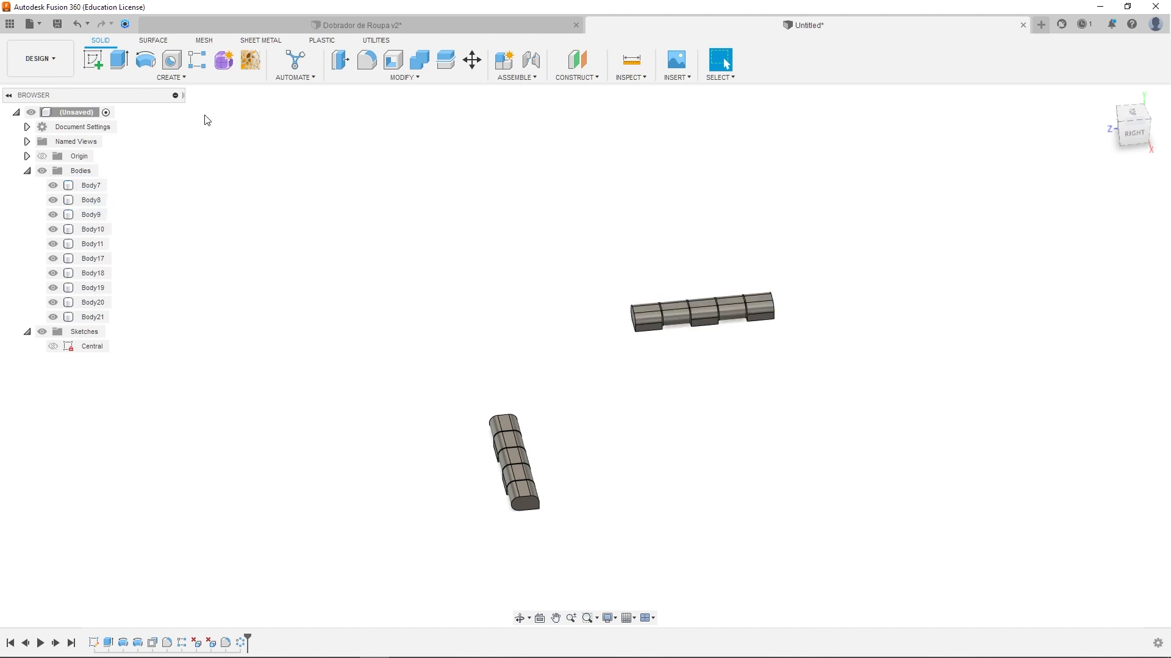
click(213, 79)
click(632, 272)
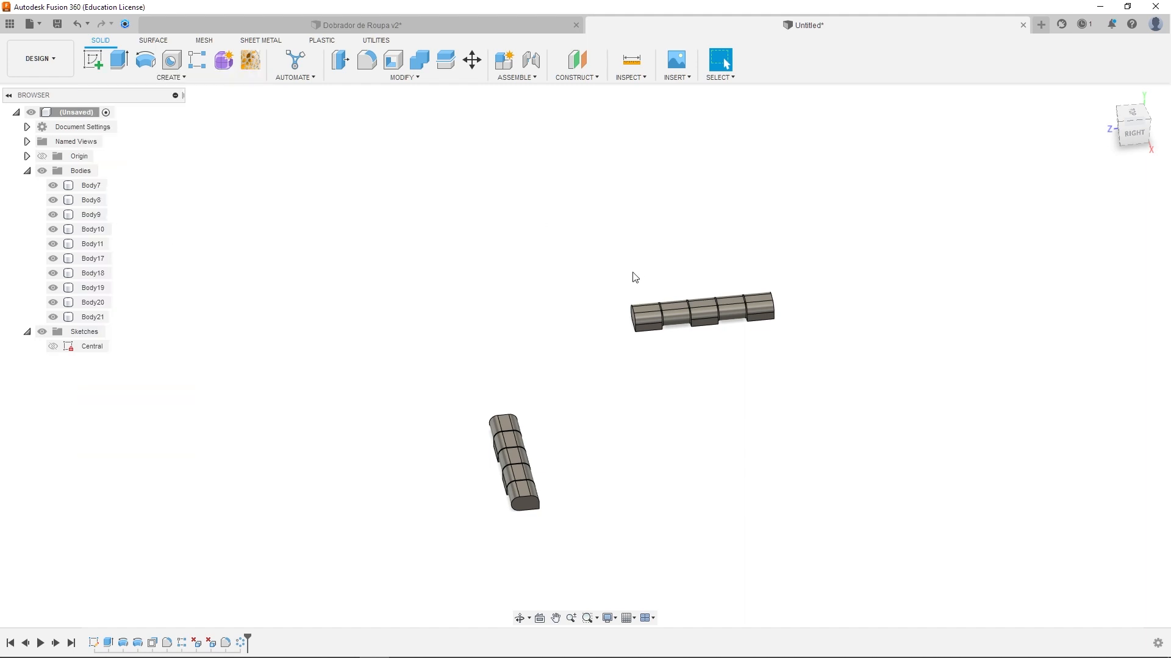
Mirror the first, third and fifth teeth of the original hinge row across the YZ origin plane as new bodies
click(226, 77)
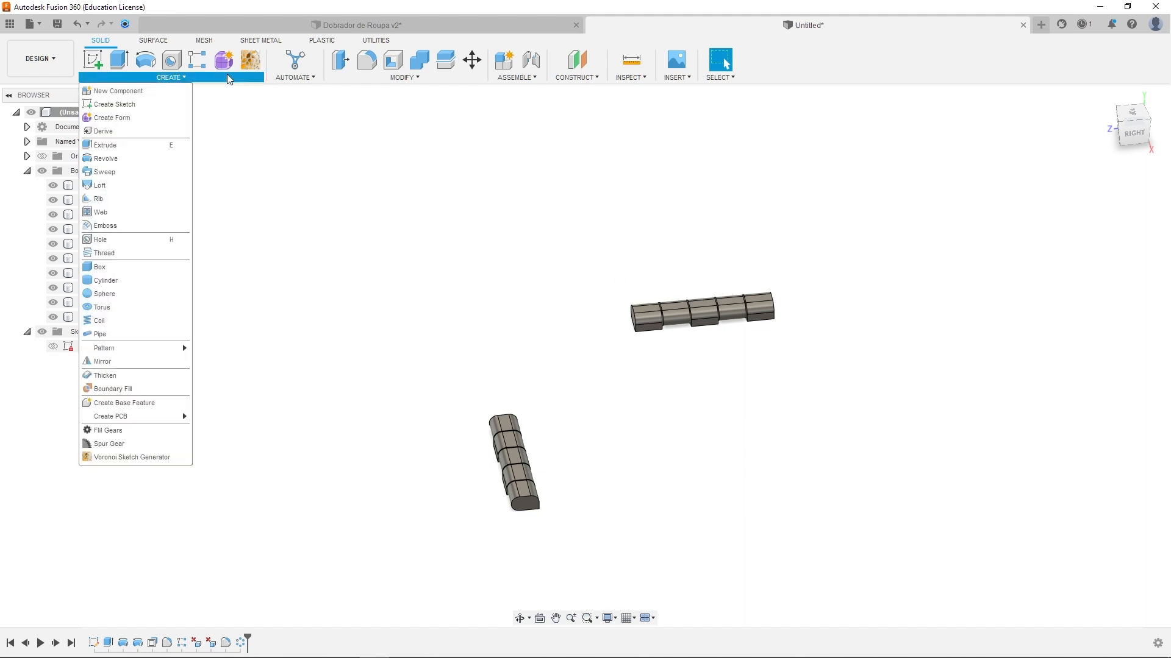
click(152, 362)
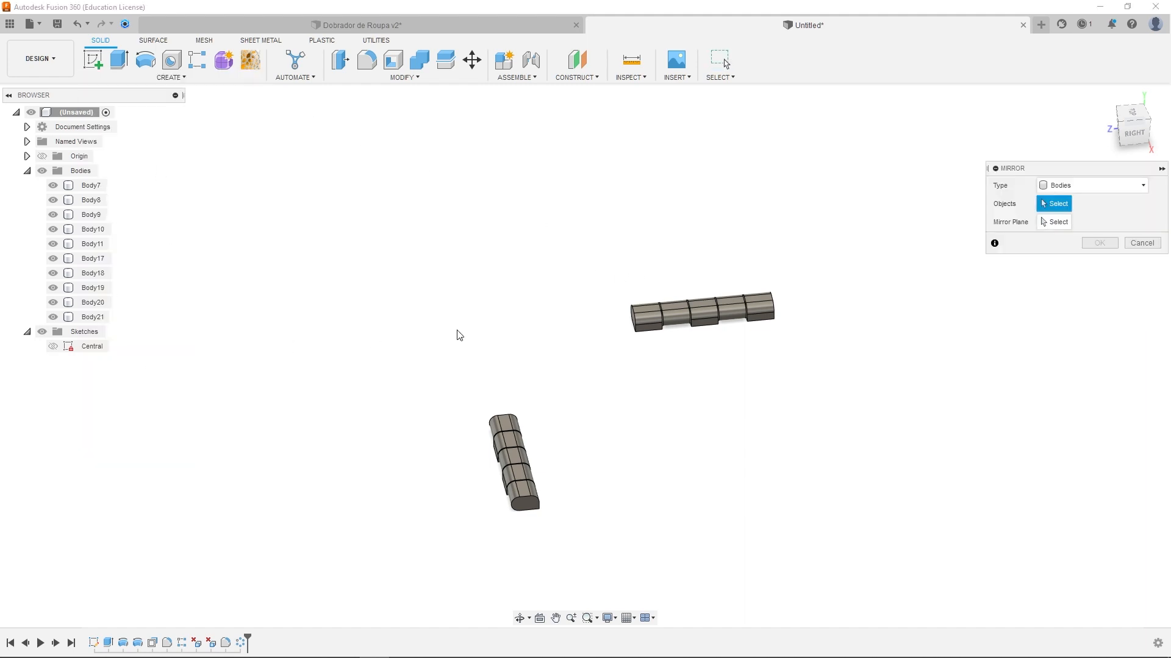
click(655, 316)
click(703, 312)
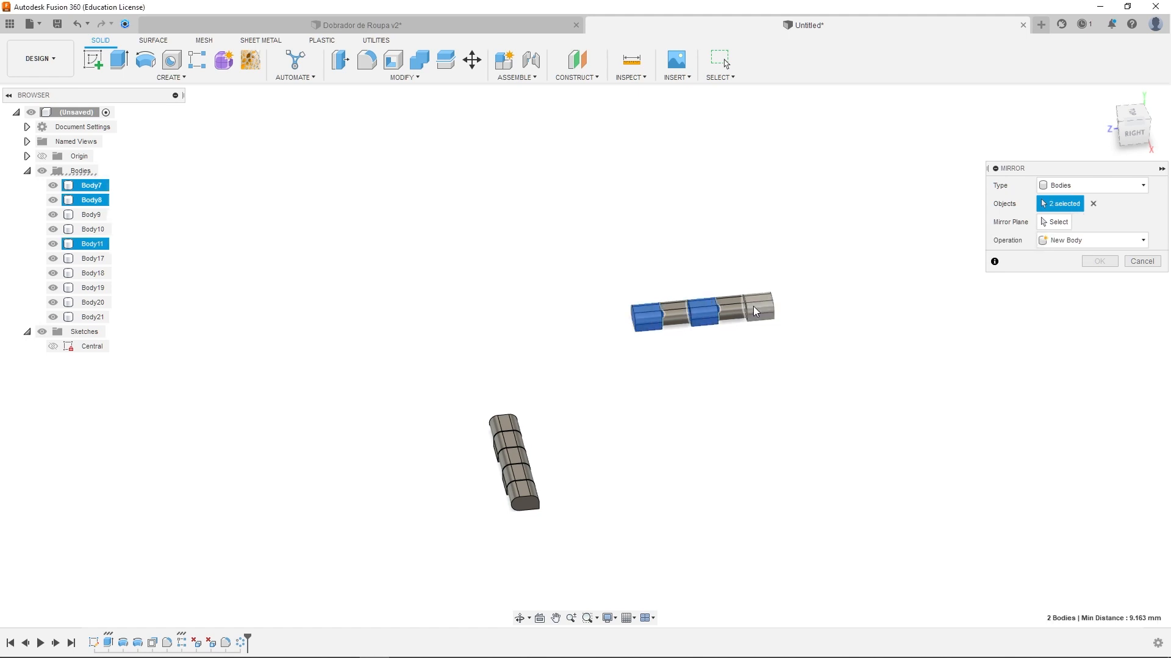
click(755, 305)
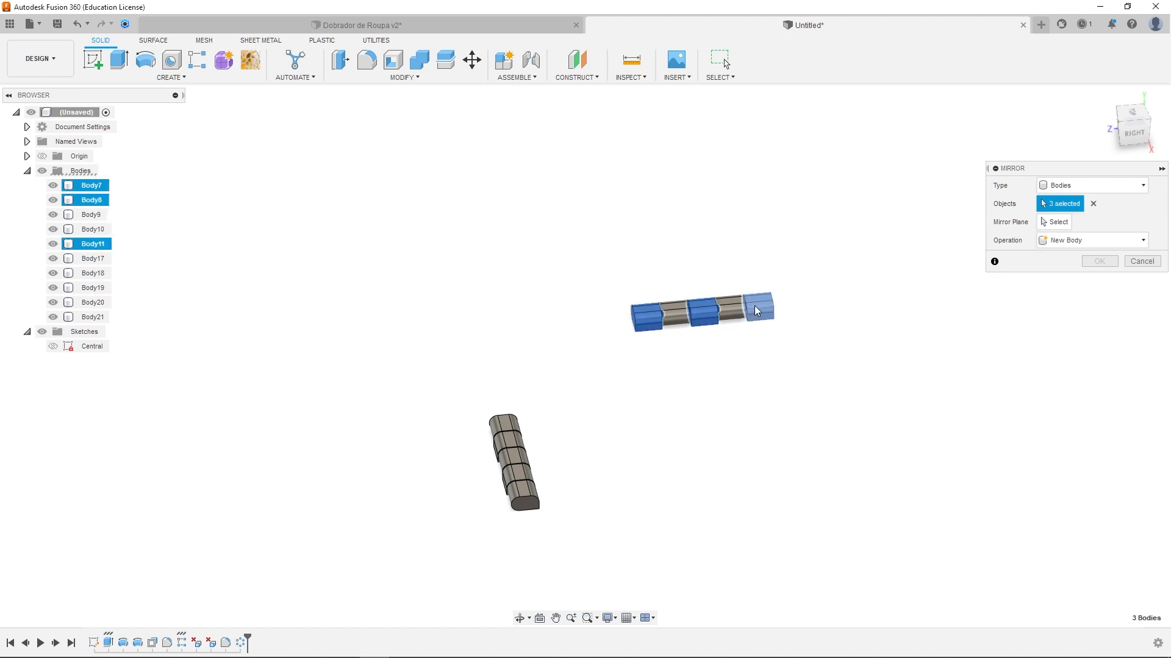
click(1058, 223)
shift+middle_drag(750, 356, 827, 323)
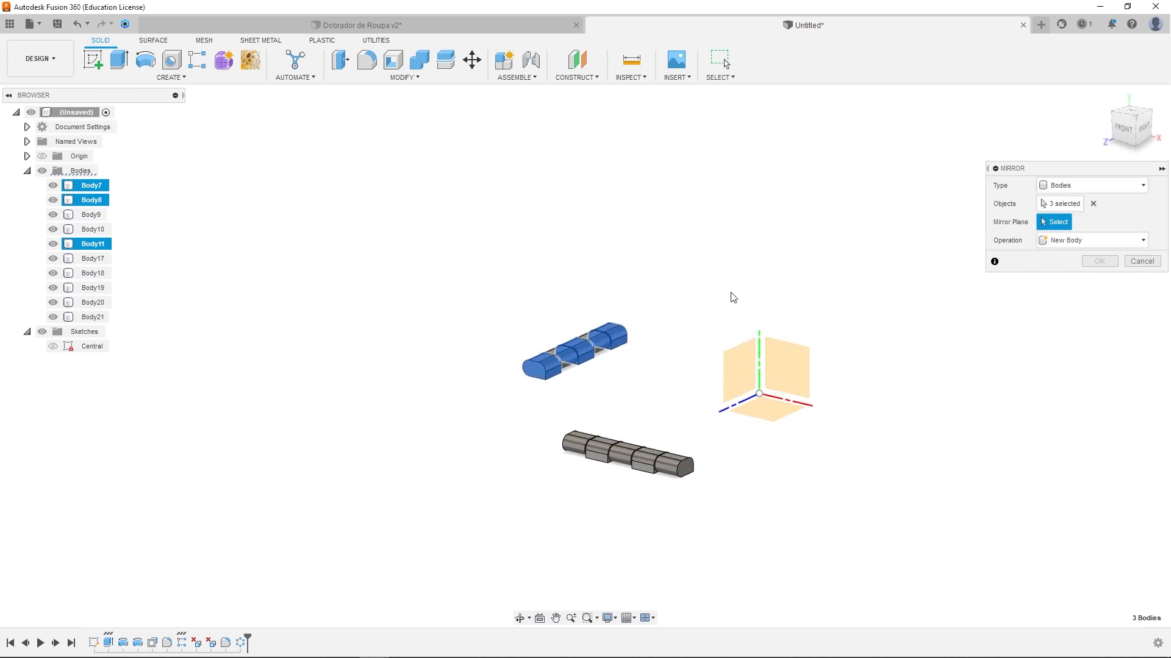
click(737, 364)
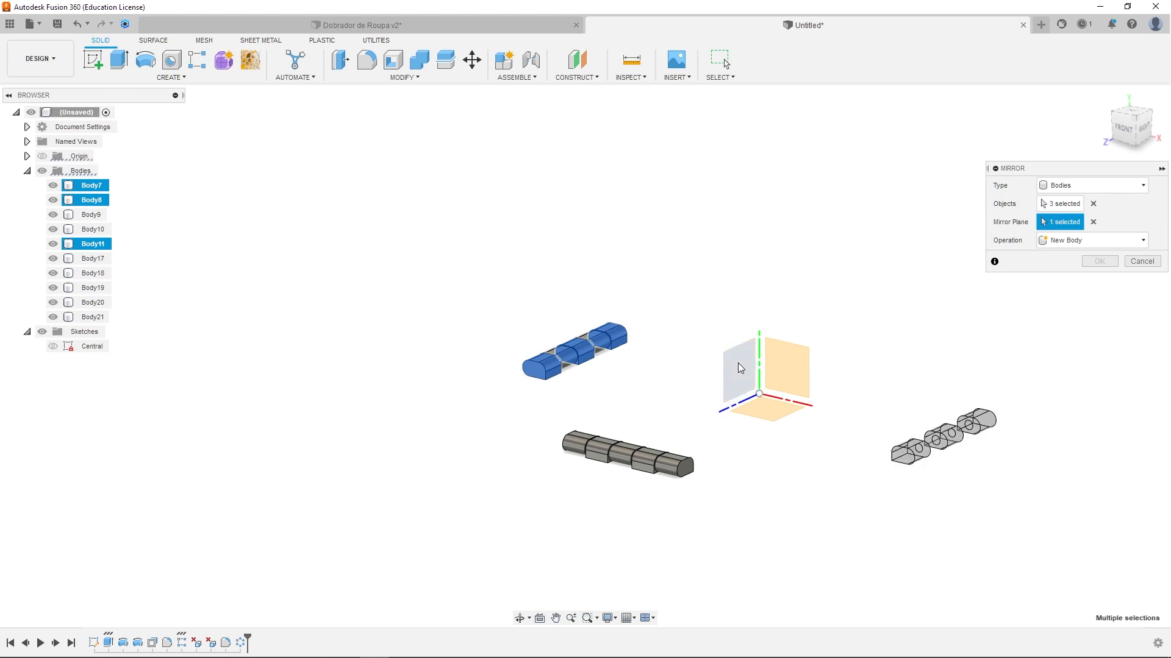
shift+middle_drag(797, 341, 836, 381)
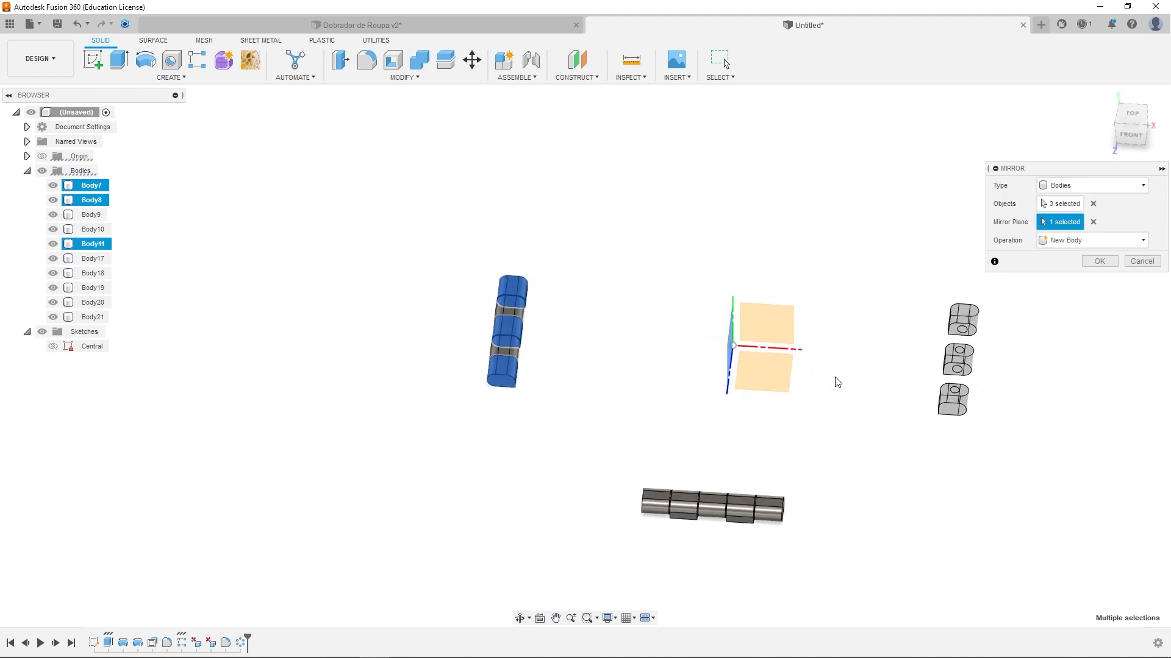
click(1099, 262)
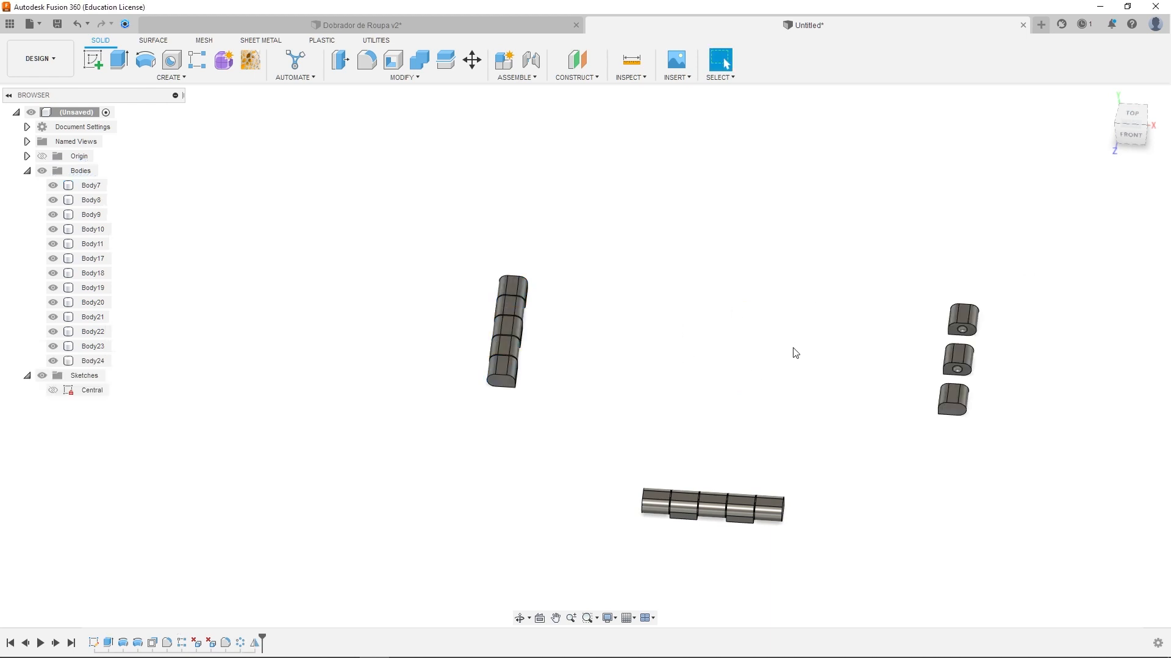
Hide the second and fourth teeth of the original hinge row
shift+middle_drag(723, 361, 660, 340)
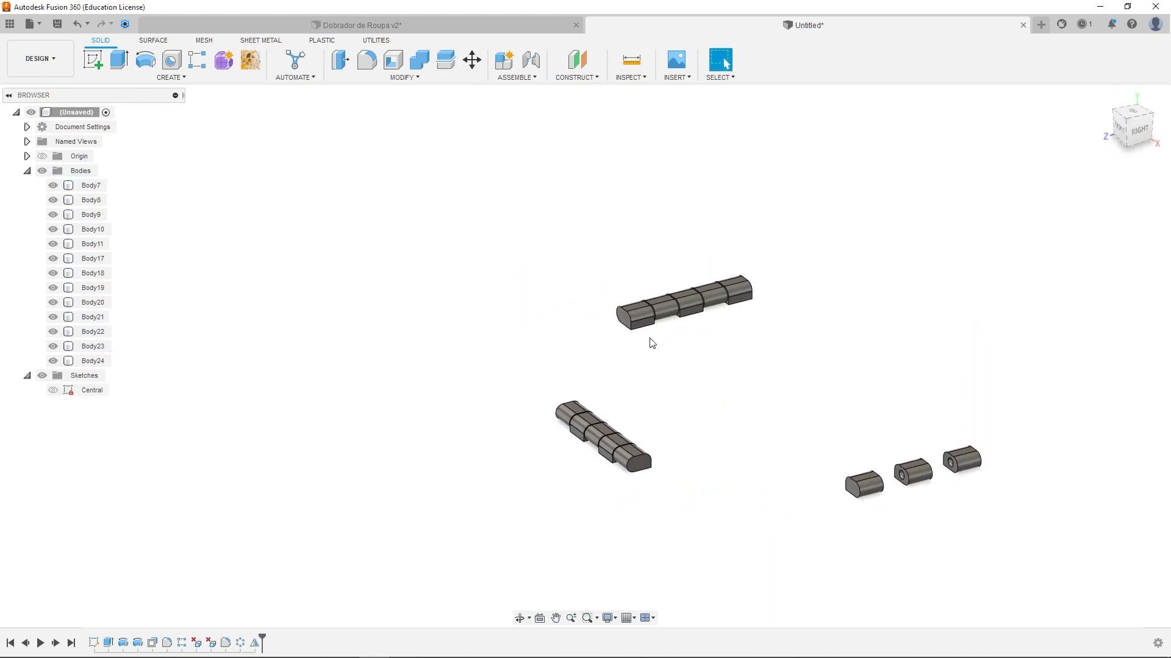
click(665, 315)
key(v)
click(668, 309)
click(710, 298)
click(53, 229)
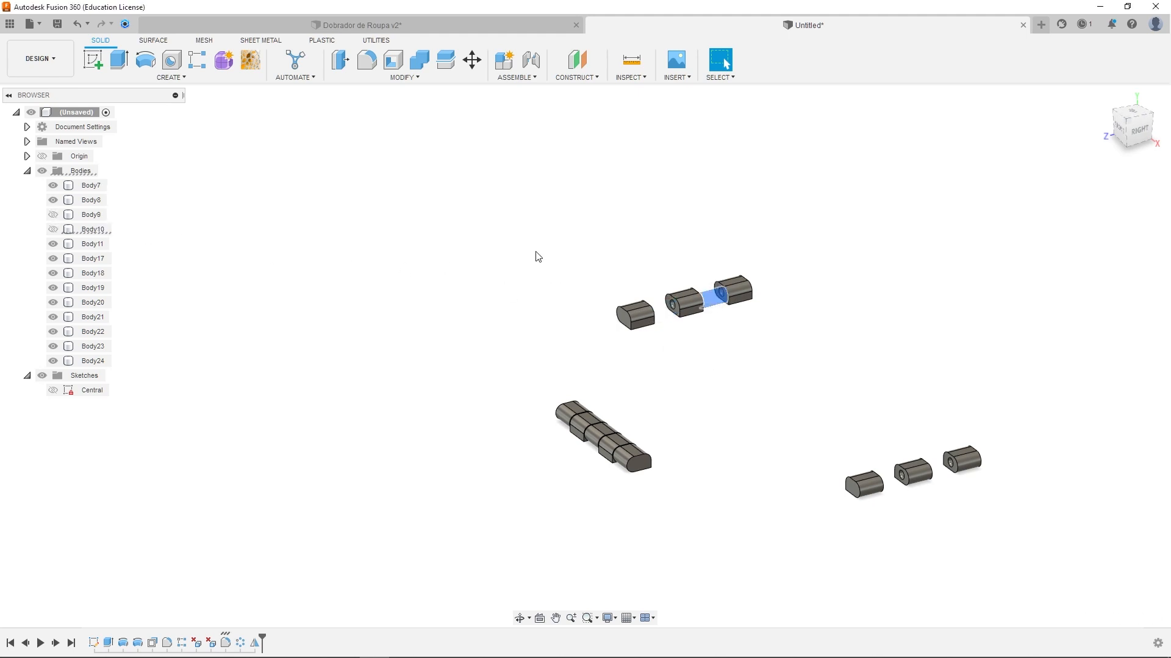
Hide the second and fourth teeth of the circularly patterned hinge row
click(590, 418)
scroll(591, 425, up, 3)
click(591, 419)
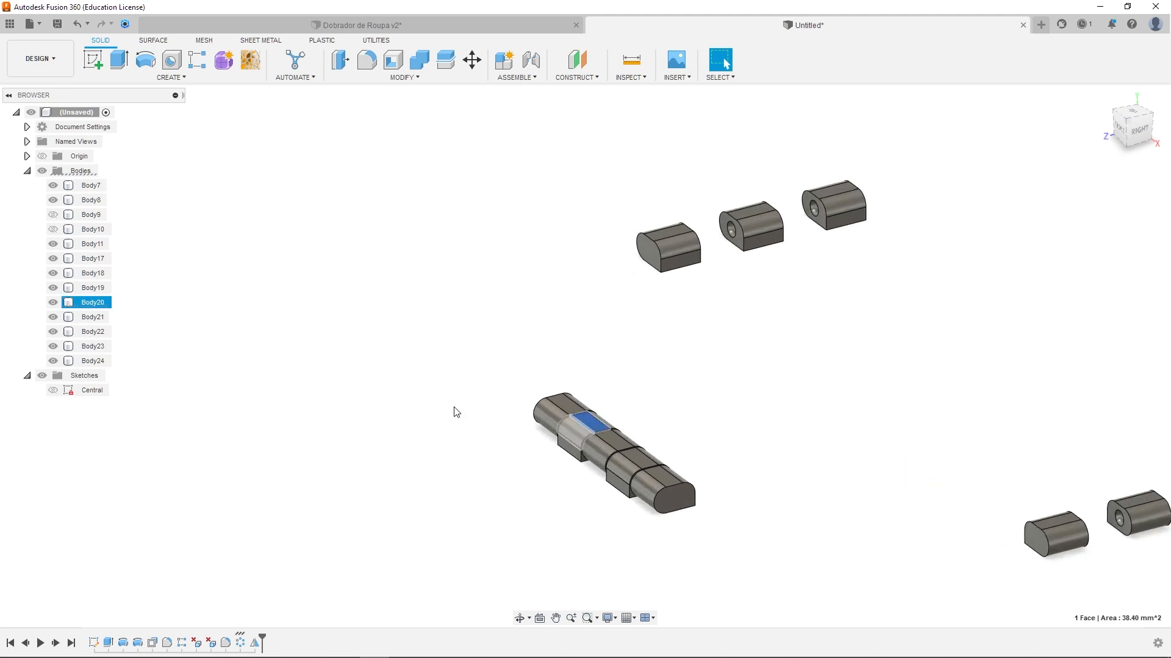
click(53, 302)
click(91, 288)
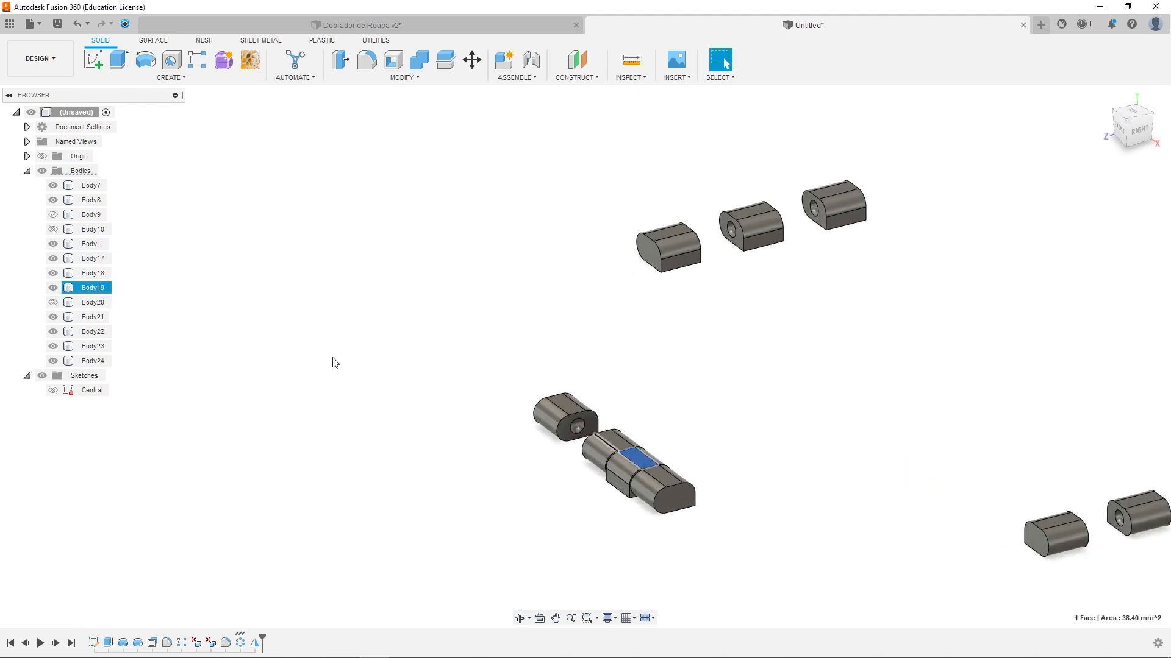
click(53, 287)
Show the Central sketch and start extruding both of its panel profiles
middle_drag(660, 334, 442, 331)
scroll(427, 323, down, 3)
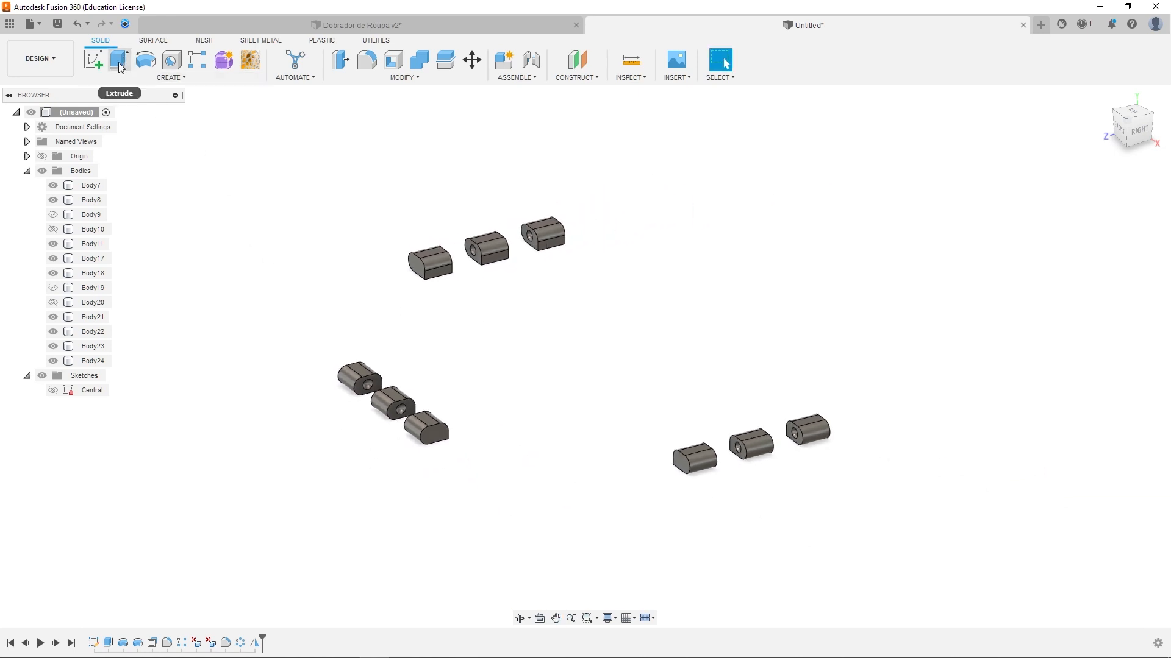
click(122, 64)
click(53, 391)
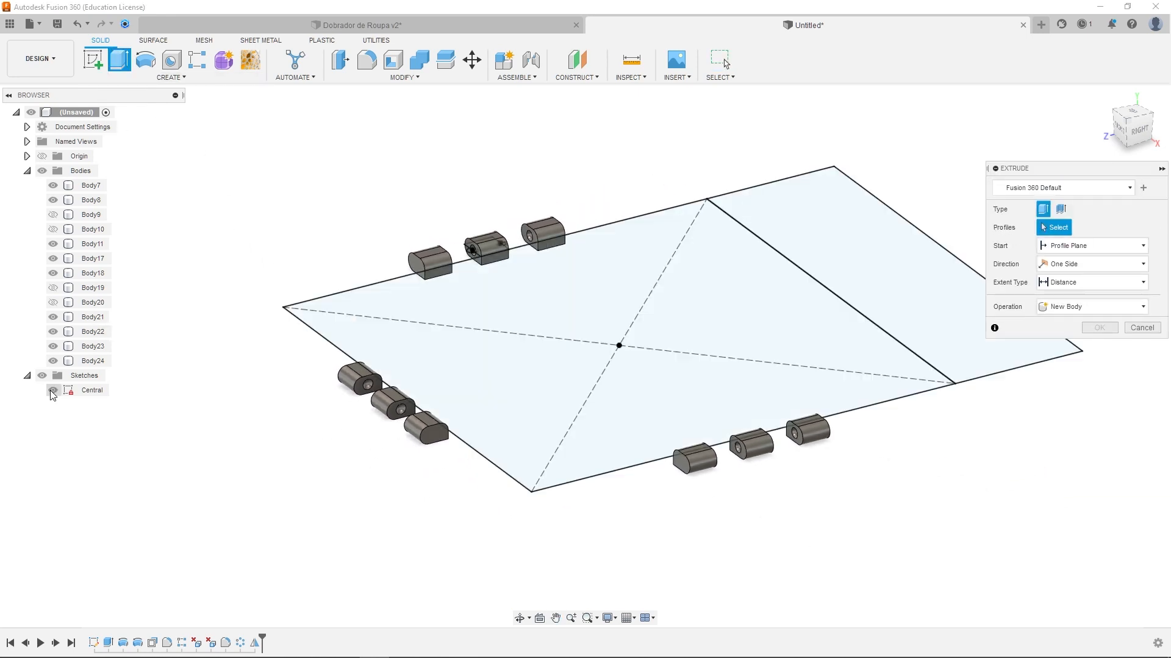
click(468, 353)
click(871, 267)
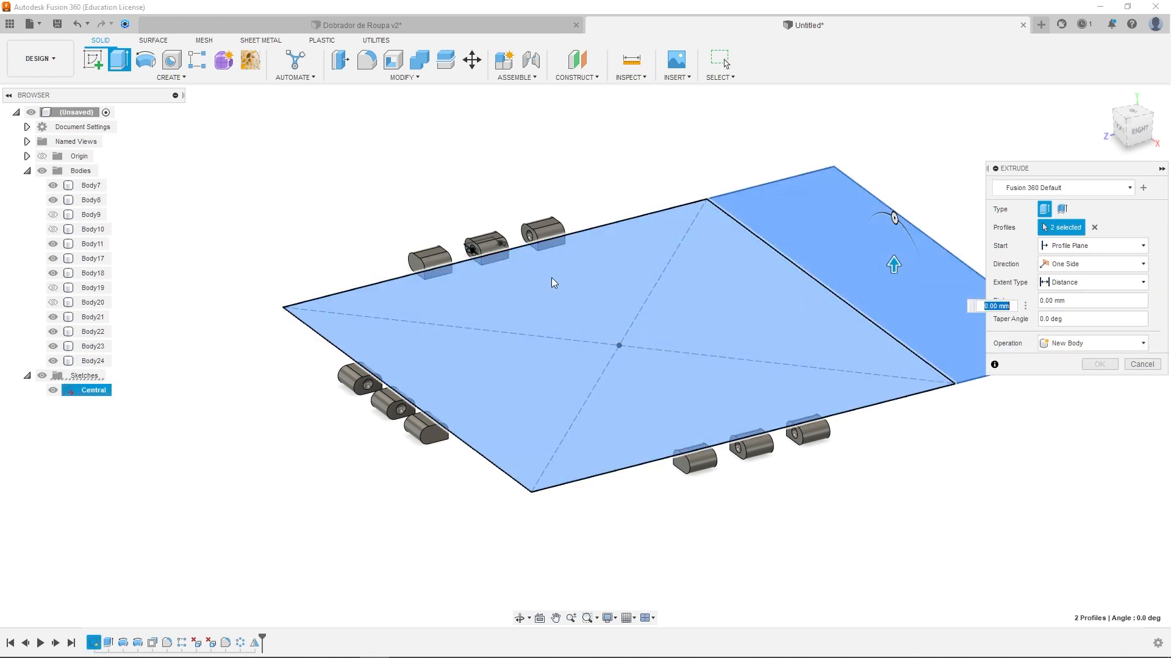
Extrude both Central sketch profiles up to the flat underside of a hinge tooth, joining the panel with the teeth
drag(893, 264, 844, 201)
scroll(435, 450, up, 5)
scroll(435, 449, down, 3)
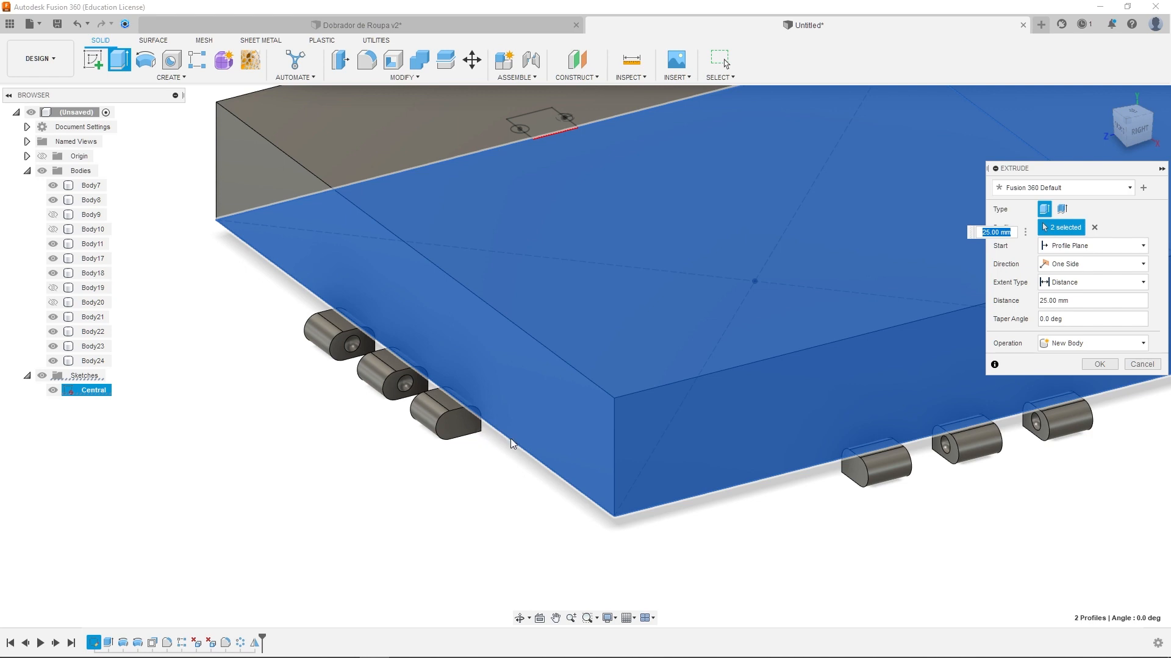
click(1055, 284)
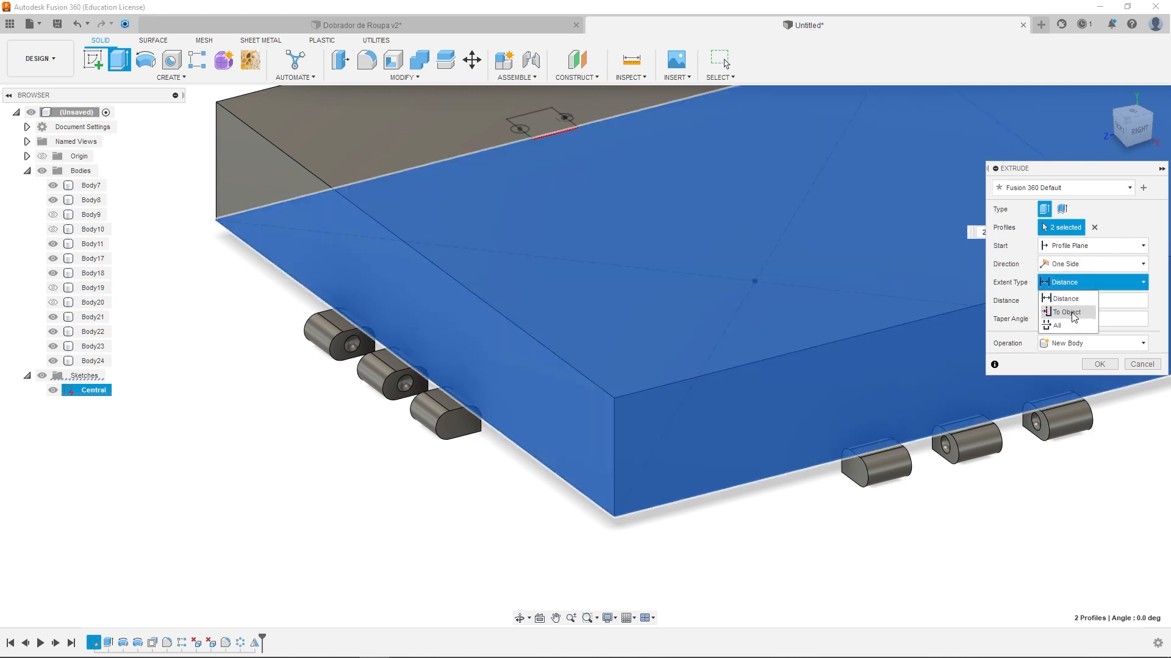
click(1064, 311)
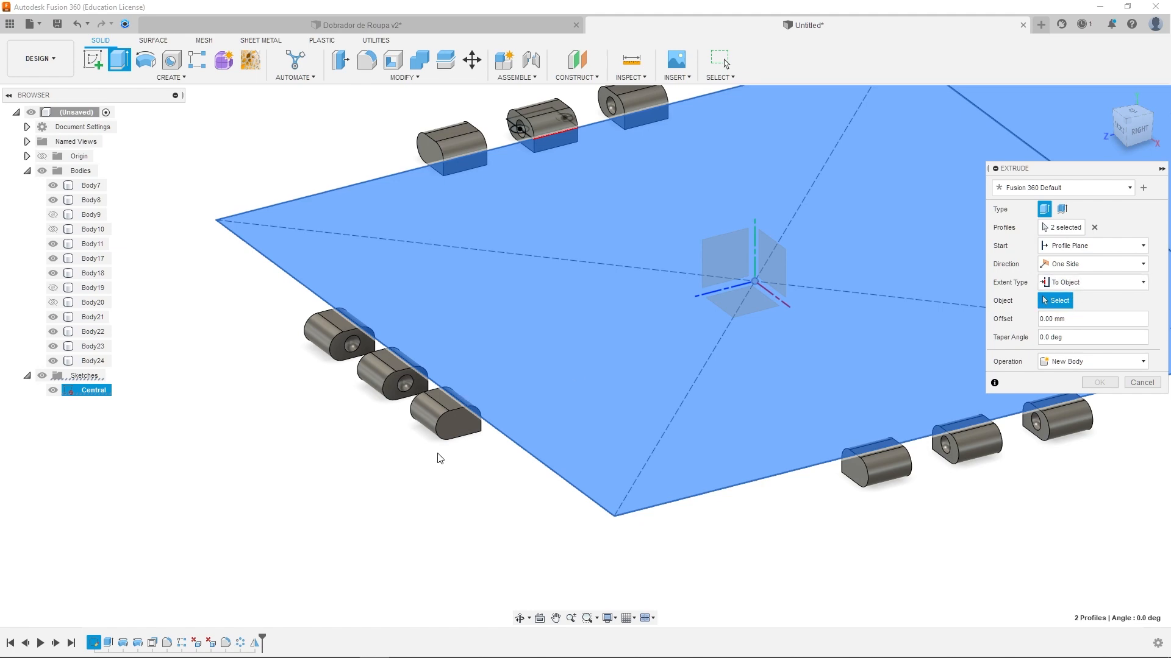
scroll(431, 455, up, 3)
shift+middle_drag(431, 449, 495, 411)
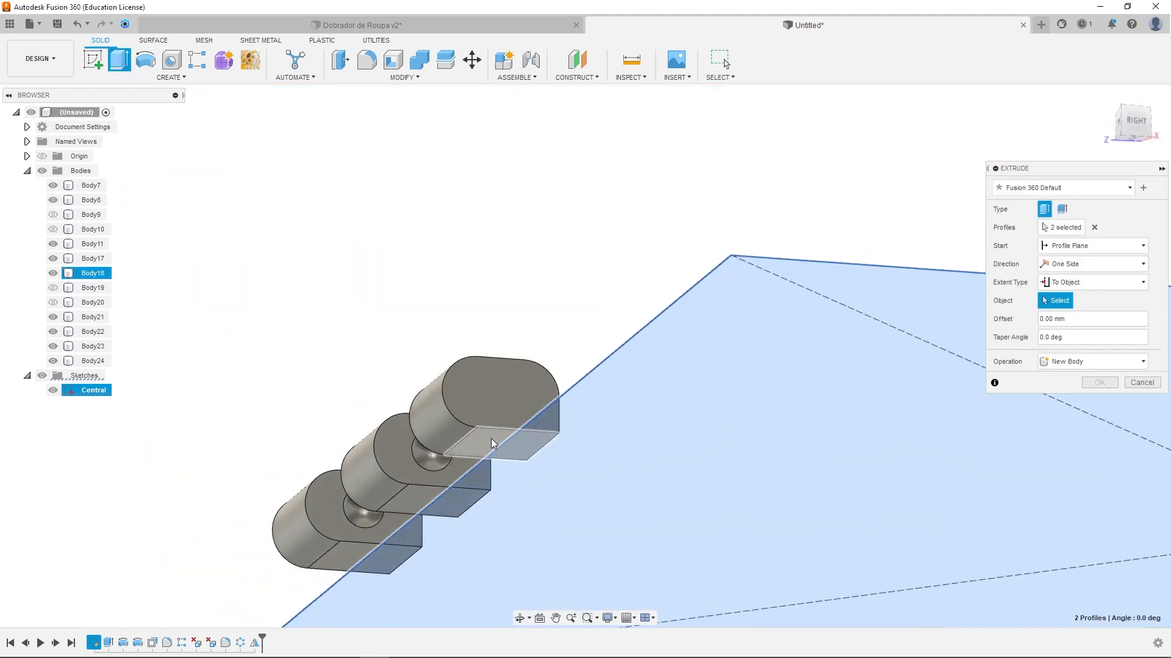
click(489, 437)
scroll(584, 394, down, 2)
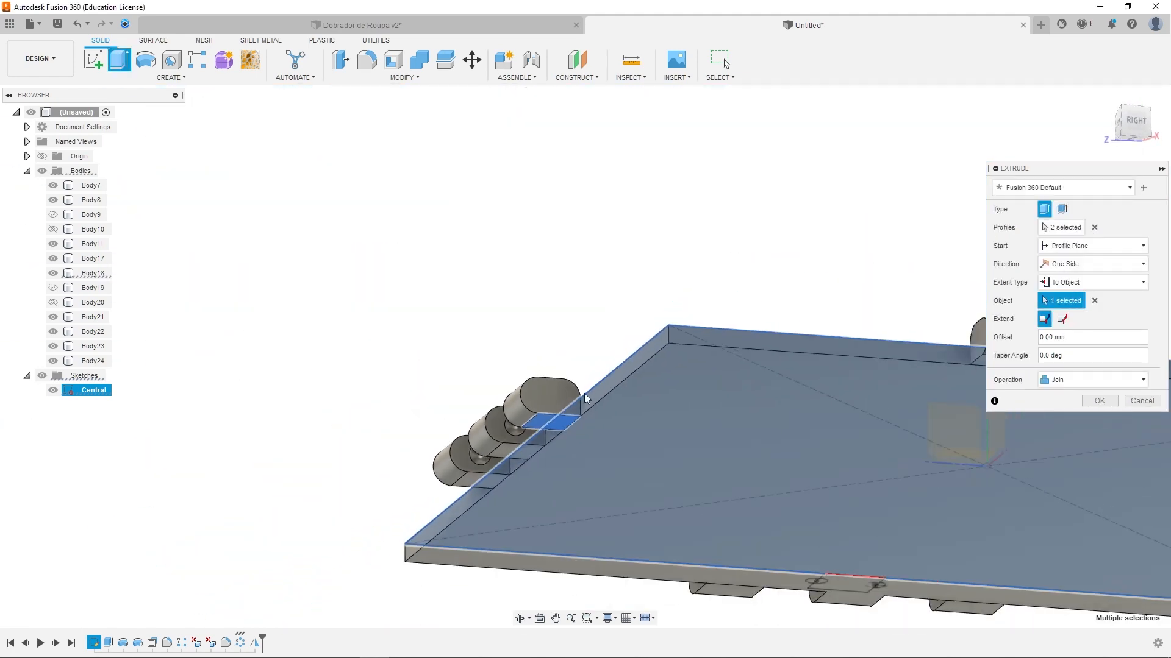
shift+middle_drag(552, 434, 558, 347)
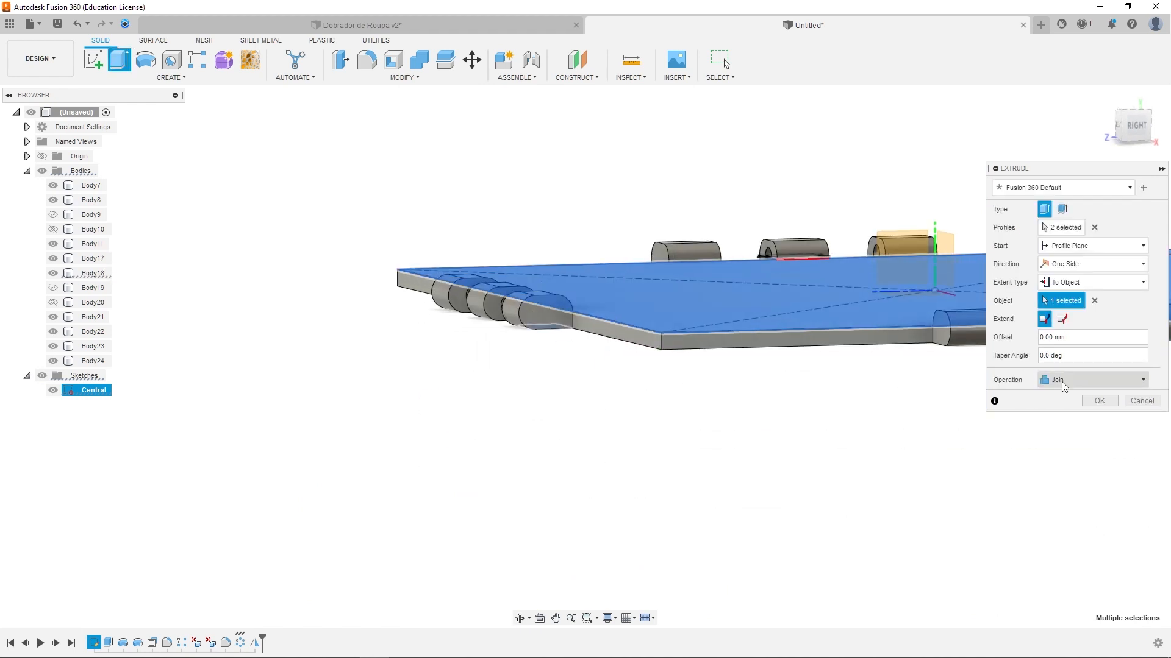
click(1099, 401)
Hide the Central sketch
scroll(737, 316, down, 3)
shift+middle_drag(637, 277, 692, 315)
scroll(830, 339, down, 2)
middle_drag(877, 325, 754, 341)
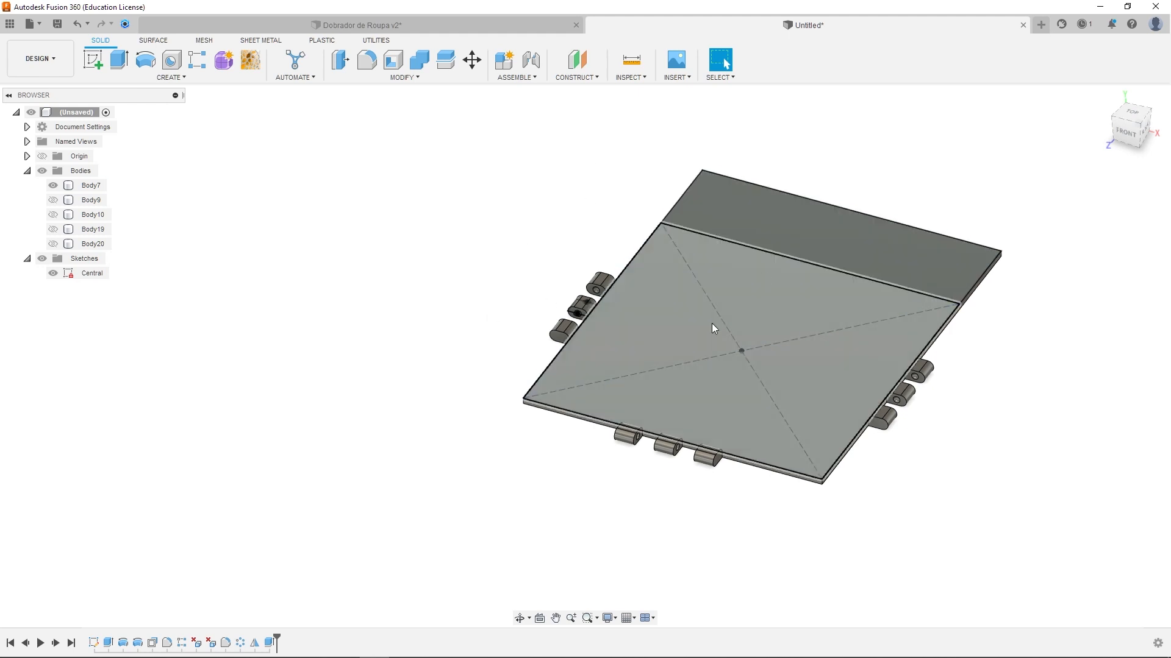
click(61, 275)
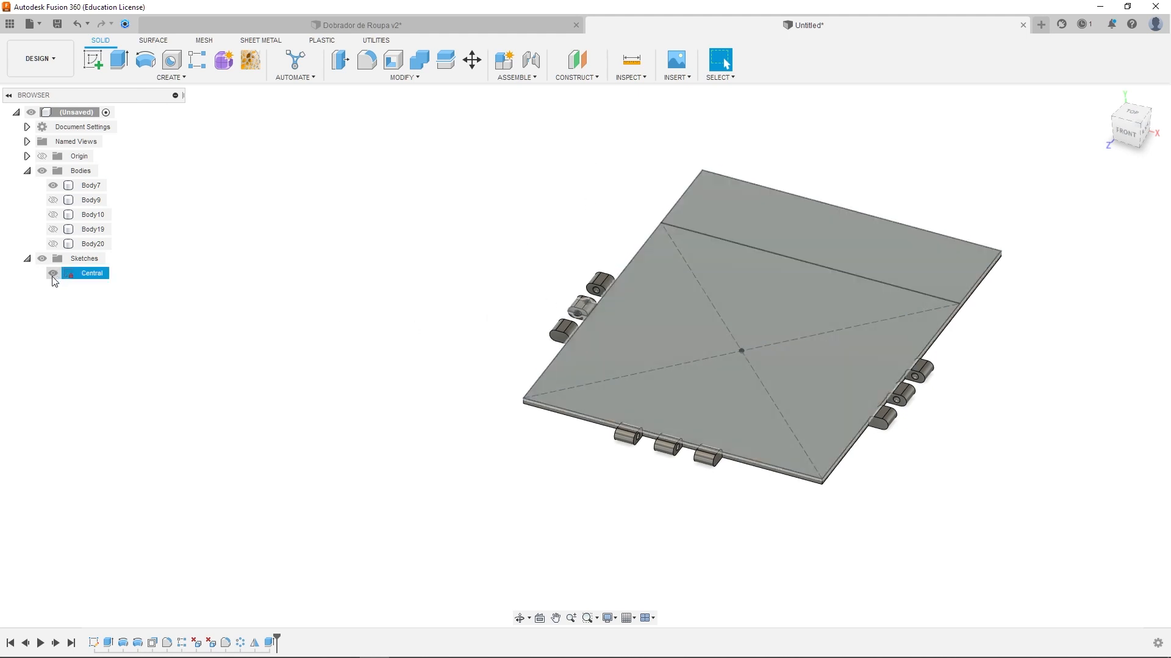
click(53, 273)
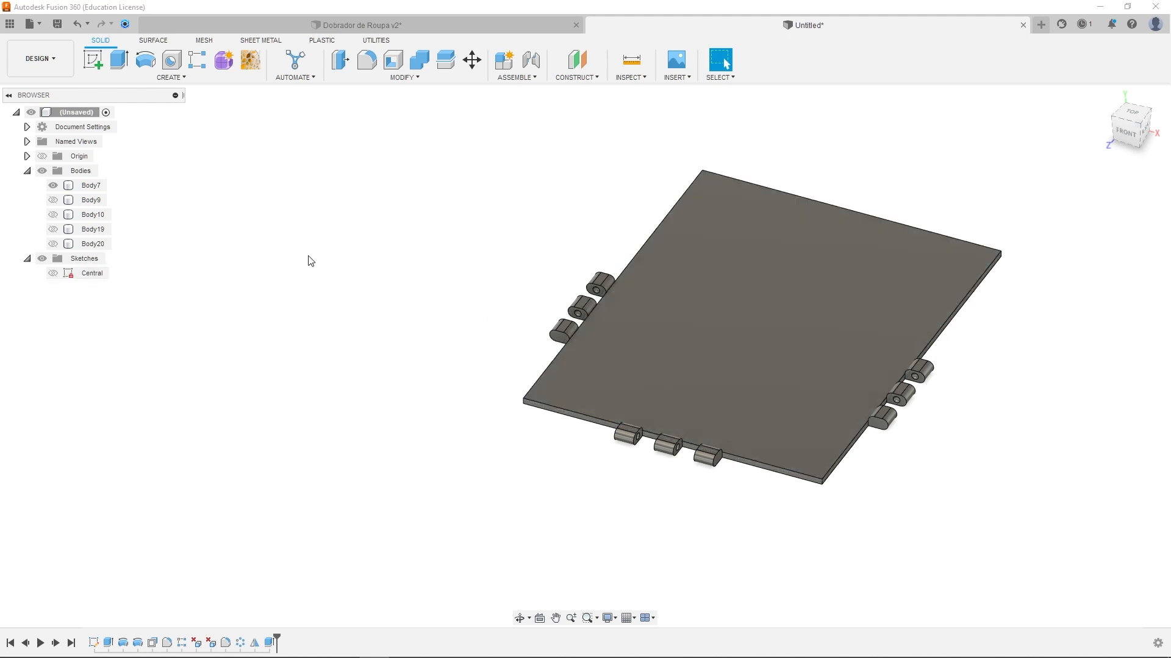
middle_drag(610, 215, 548, 255)
scroll(519, 267, down, 2)
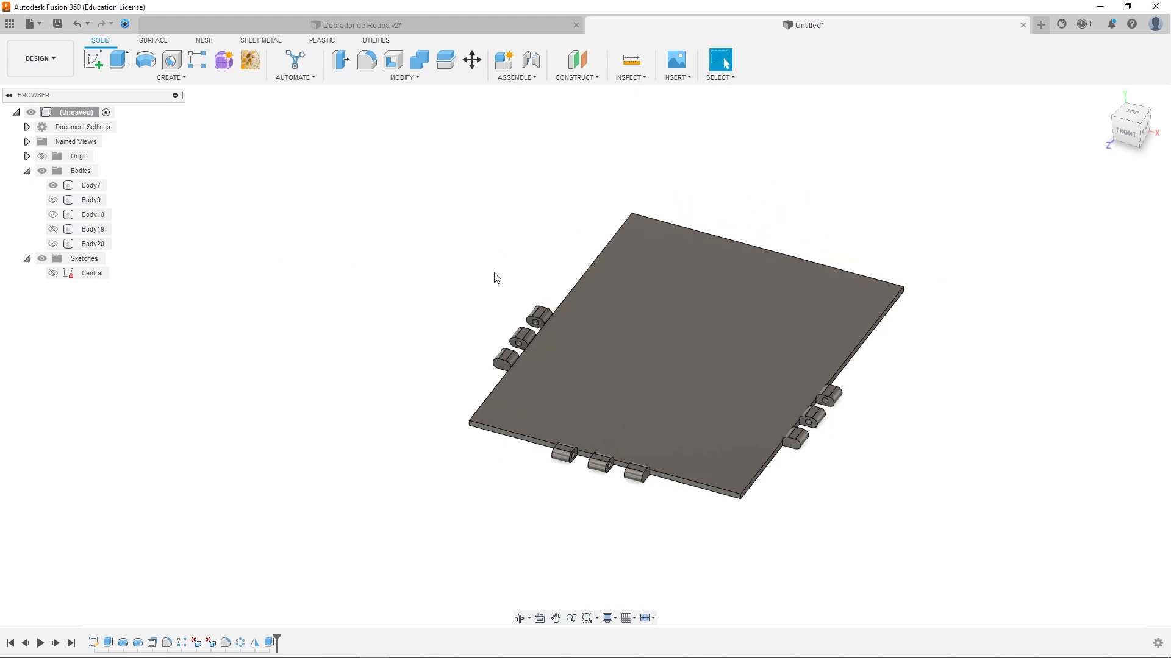
Create a component from the joined panel body and name it Central
click(95, 189)
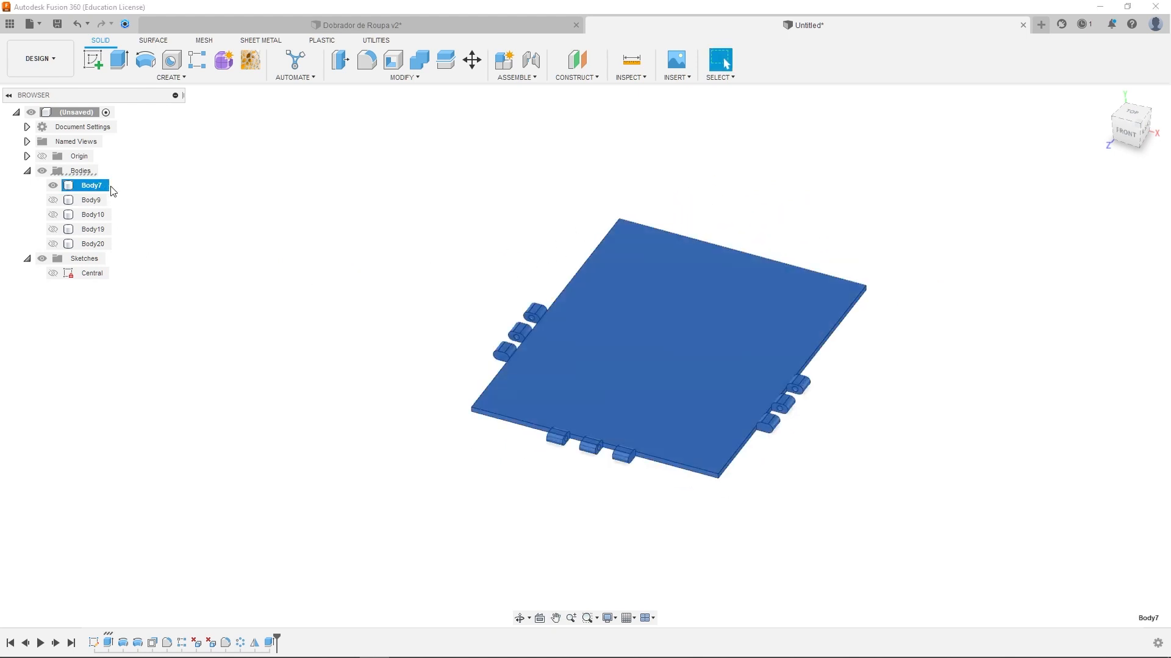
click(261, 207)
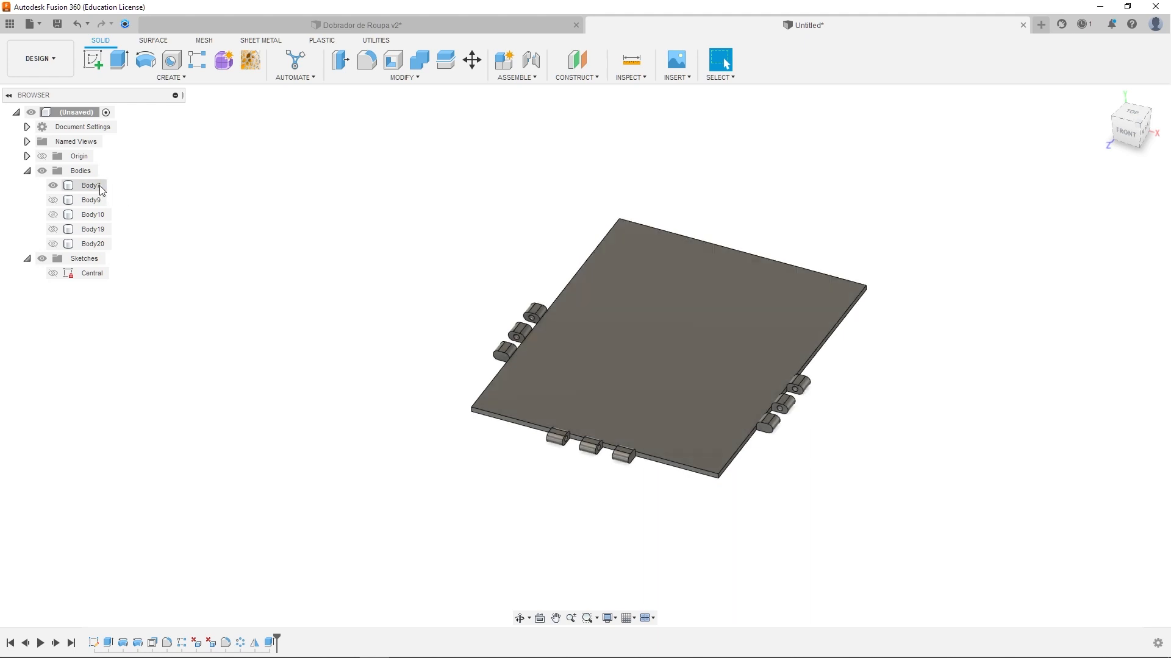
click(94, 186)
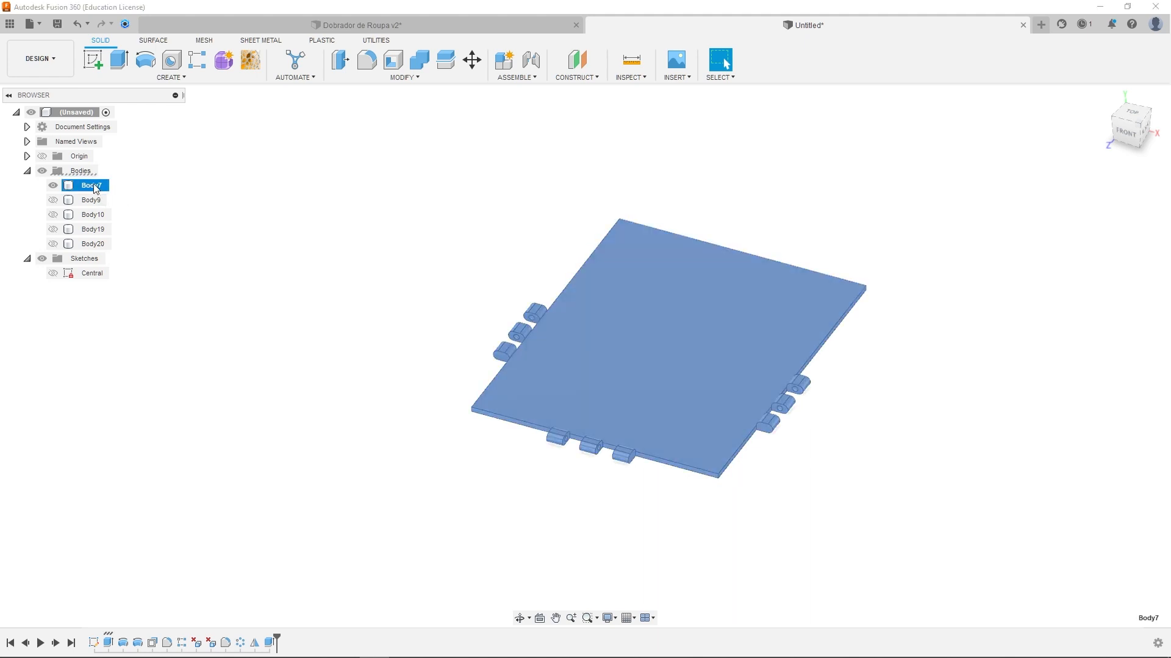
right_click(96, 189)
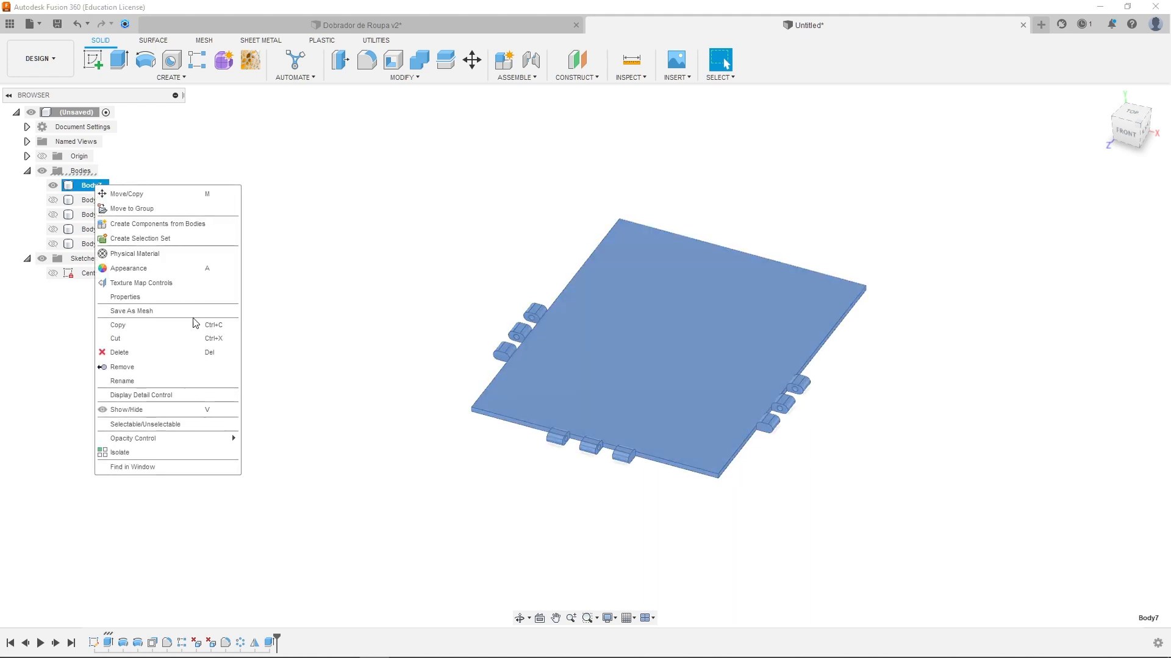
click(154, 224)
double_click(93, 273)
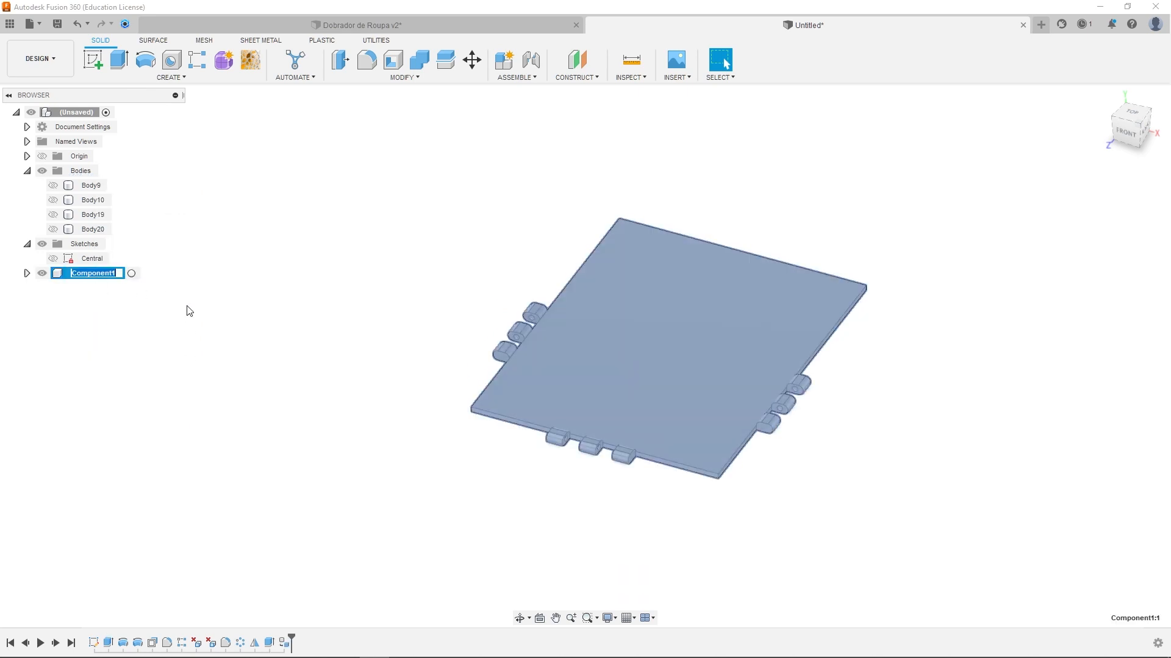
text(Central)
key(Return)
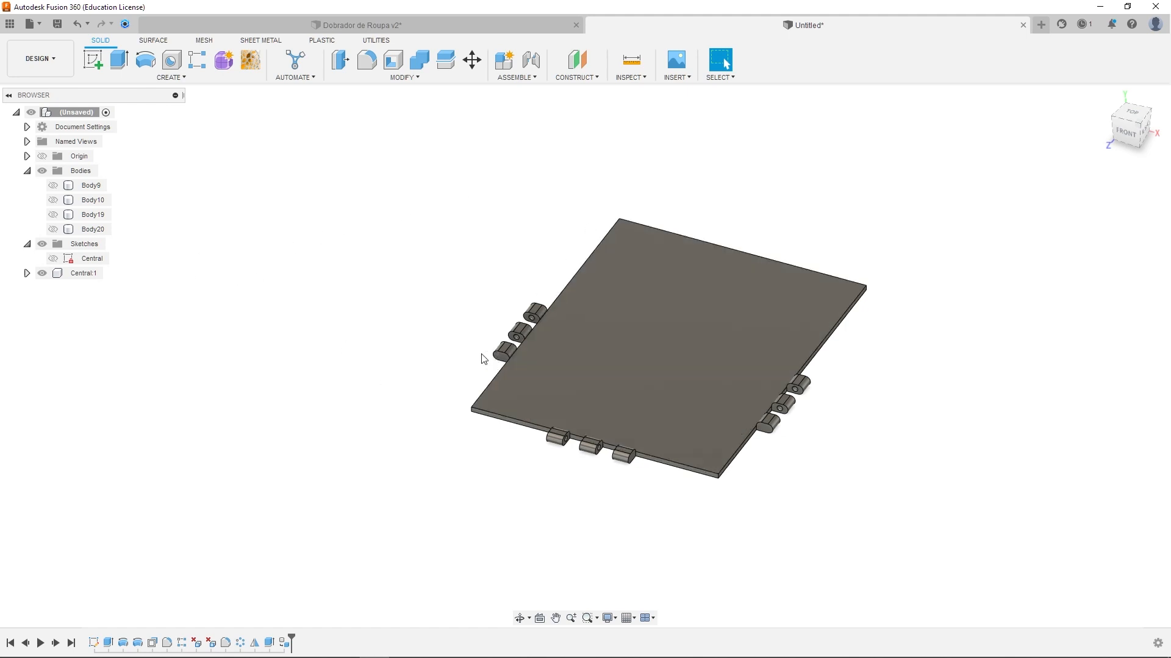
Start a sketch on the horizontal origin plane and draw a rectangle about 123 mm wide beside the central panel's left edge
click(91, 67)
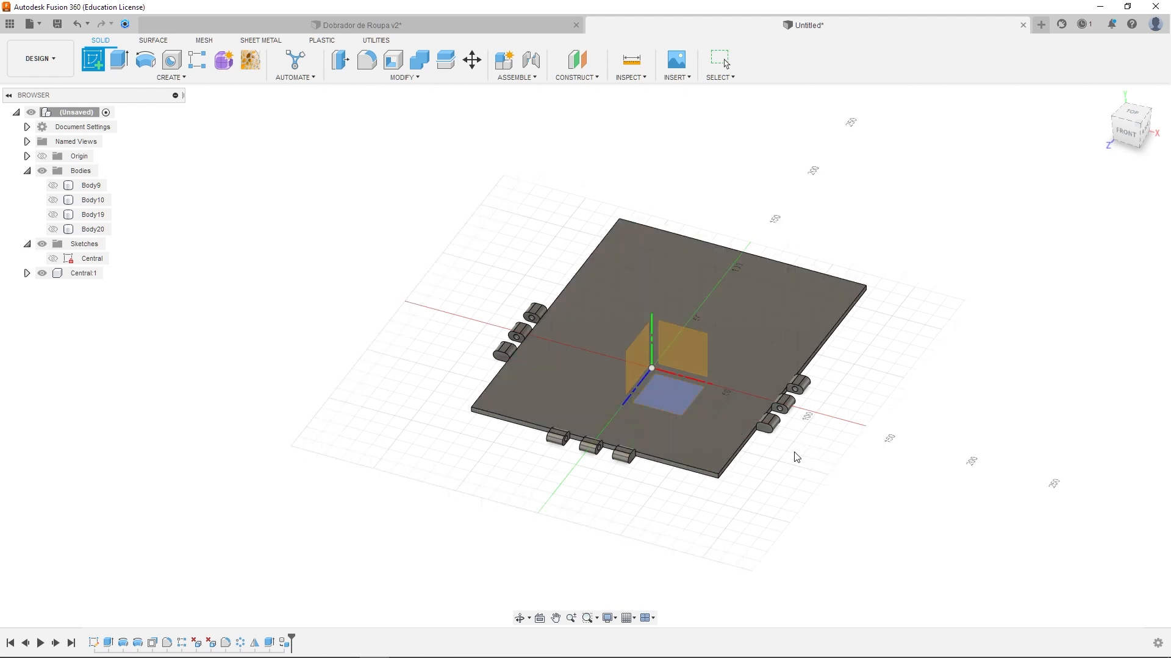
click(667, 391)
click(114, 64)
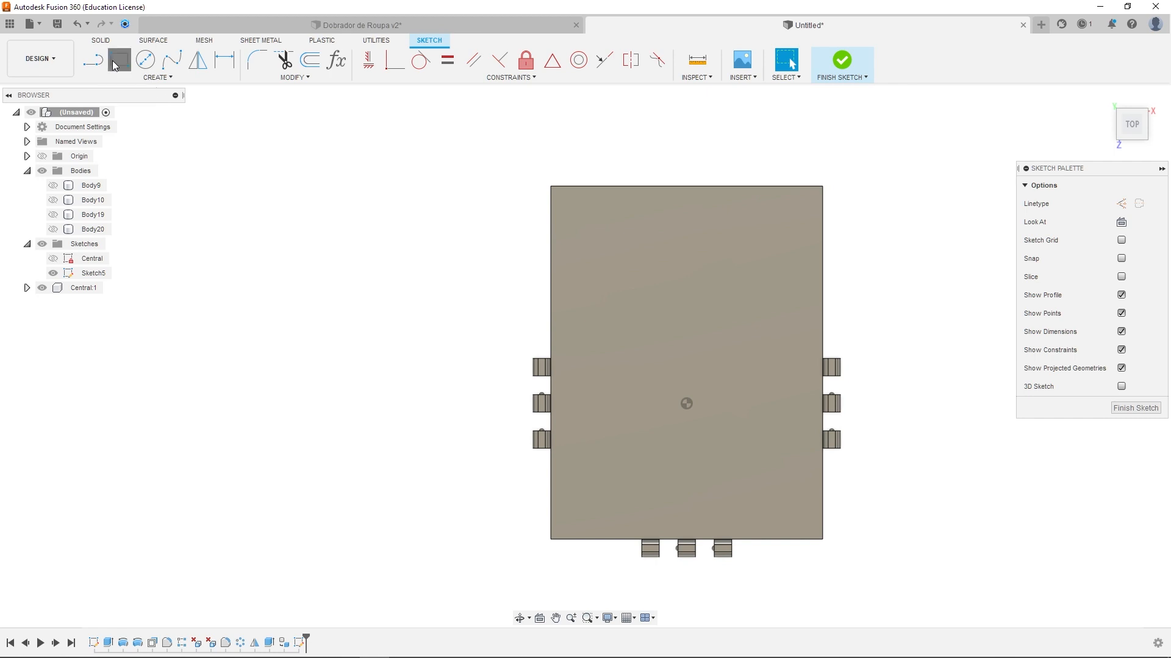
click(252, 193)
click(475, 507)
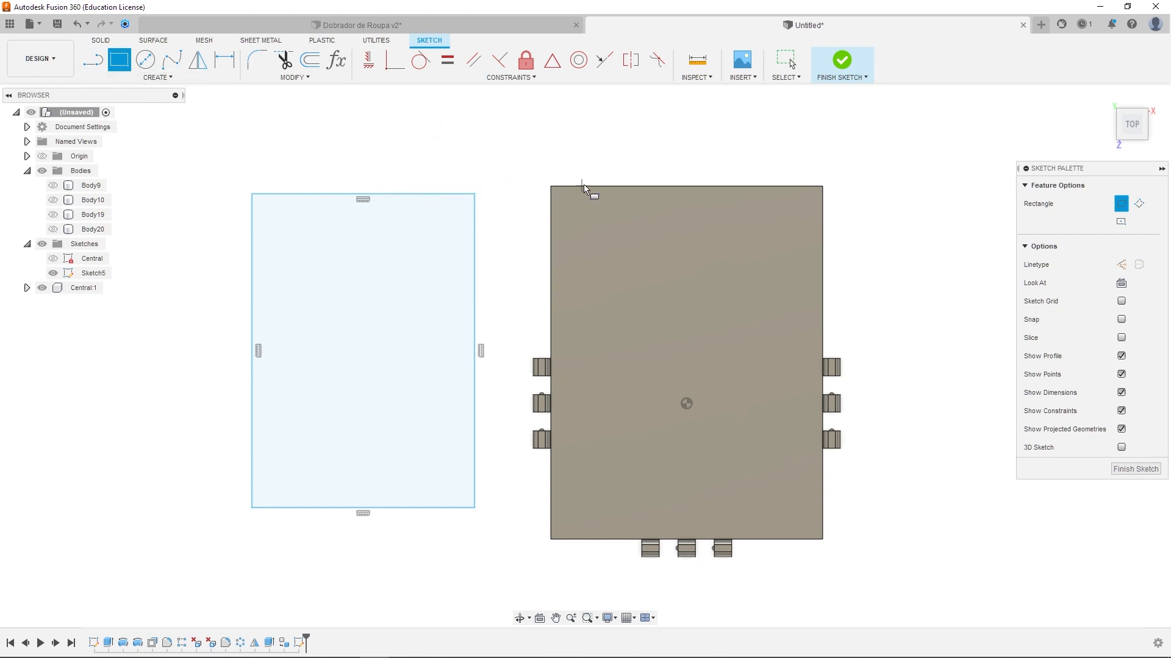
key(Escape)
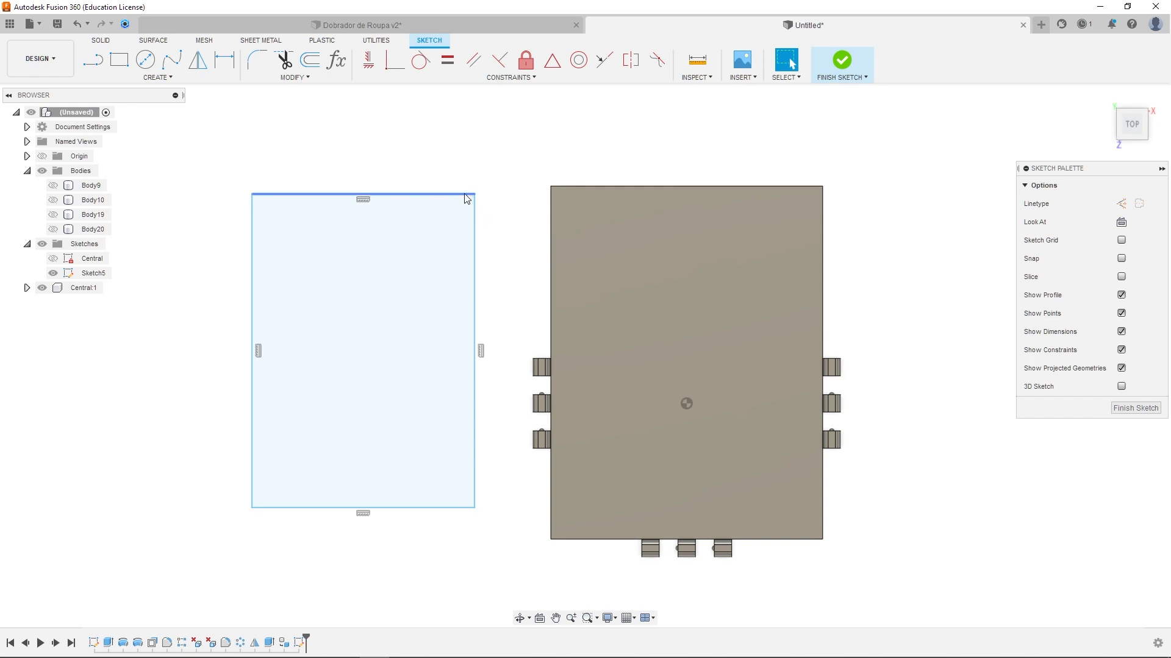
click(378, 194)
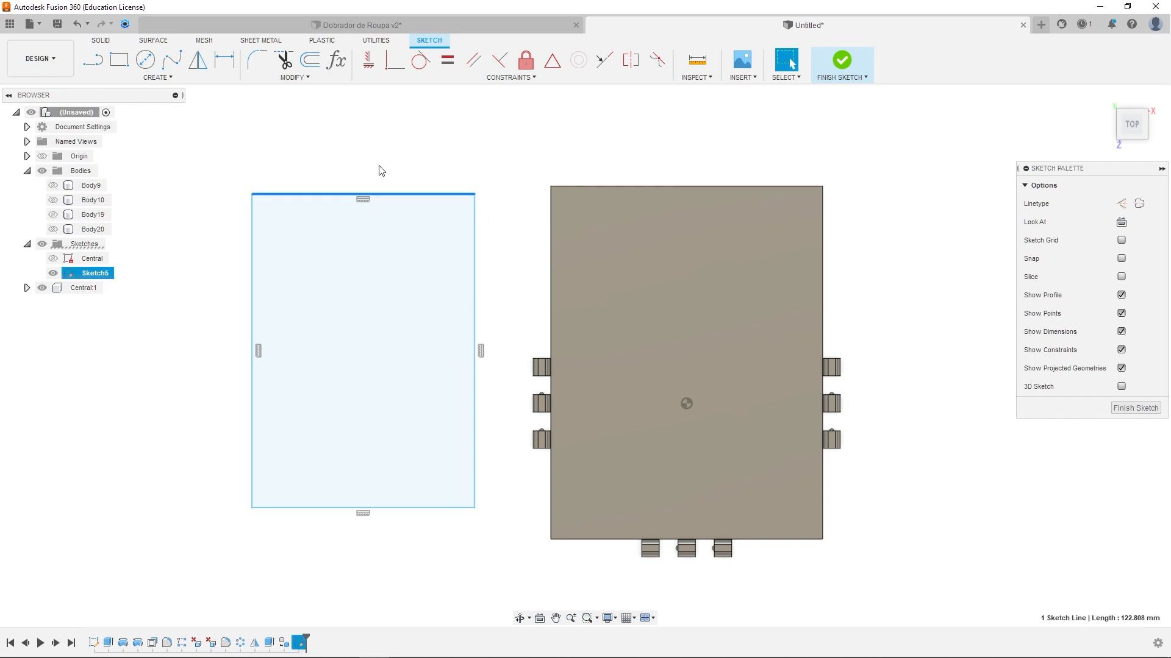
drag(243, 164, 491, 209)
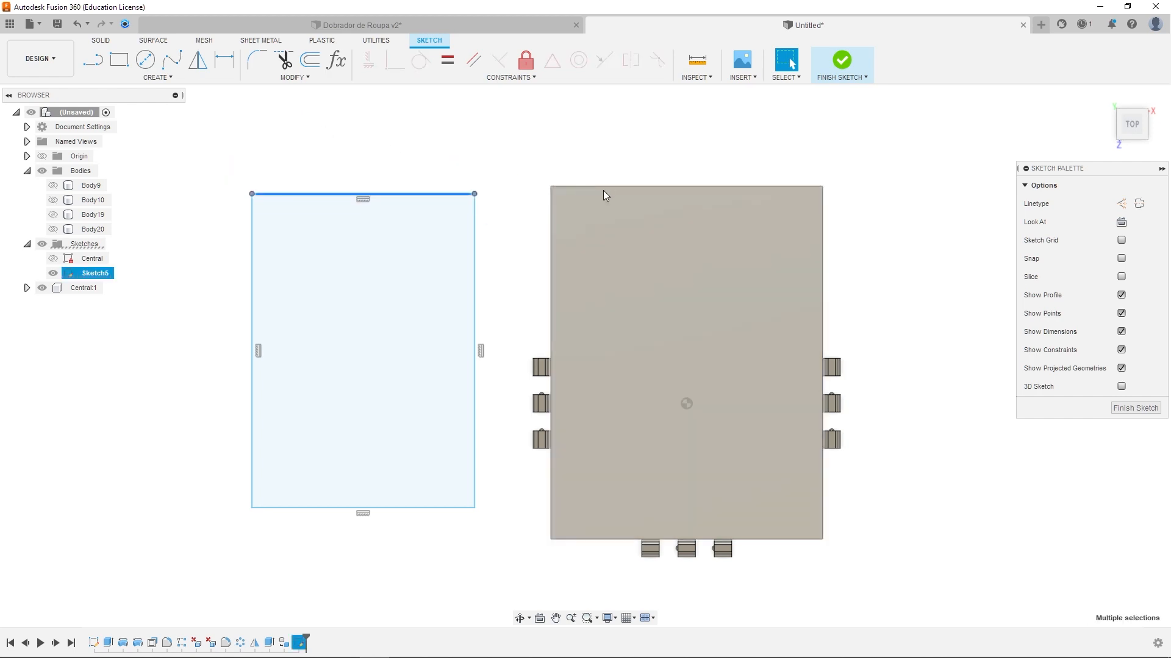
key(Escape)
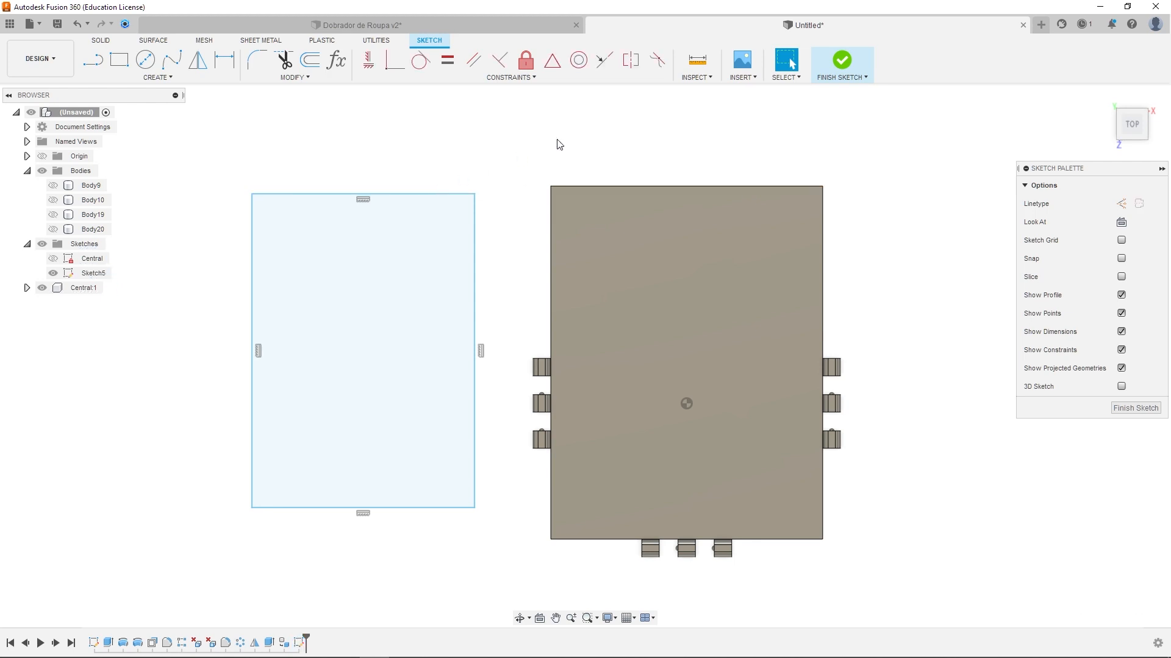
Make the rectangle's upper and lower edges collinear with the matching edges of the central panel
click(602, 61)
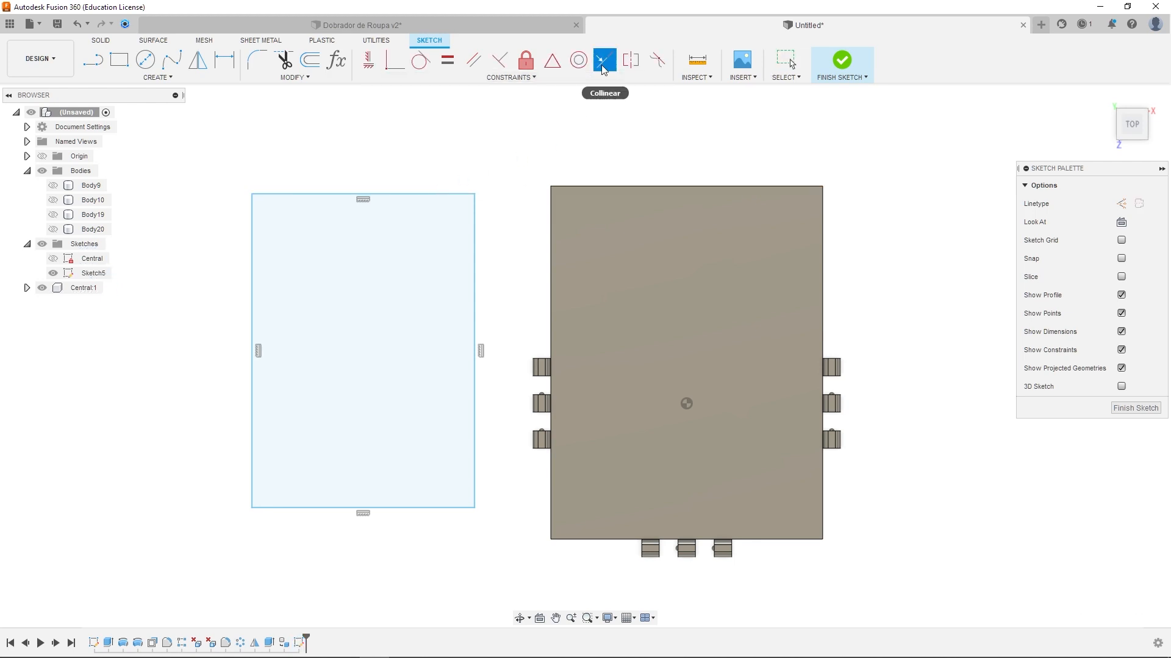
click(433, 195)
click(586, 186)
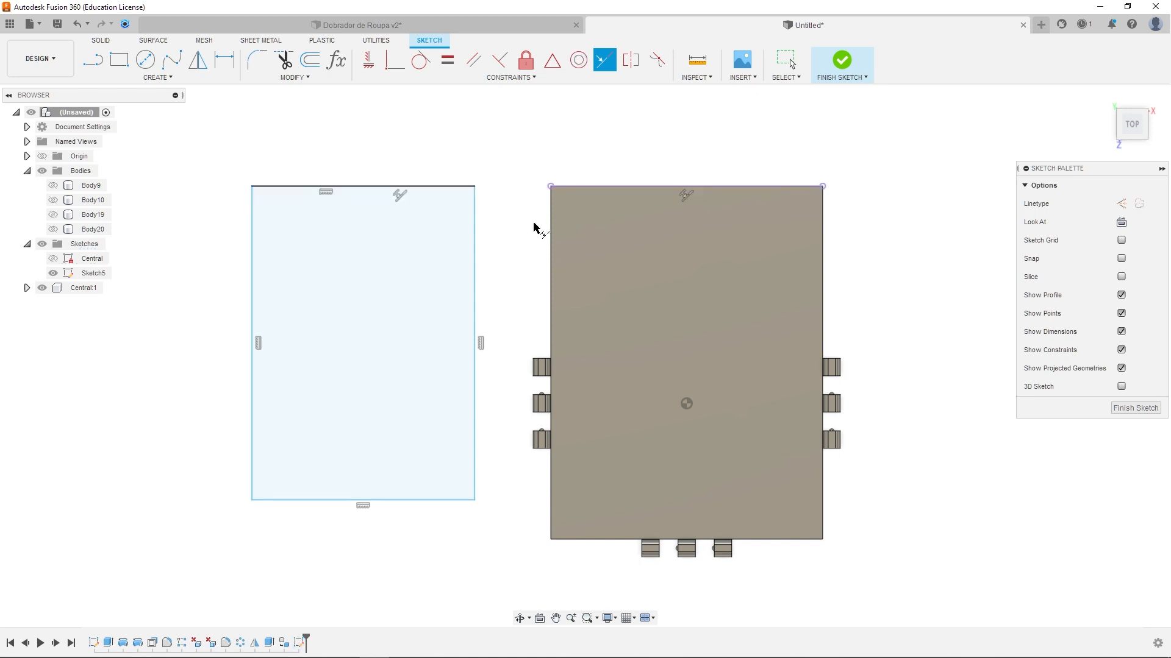
scroll(524, 370, up, 3)
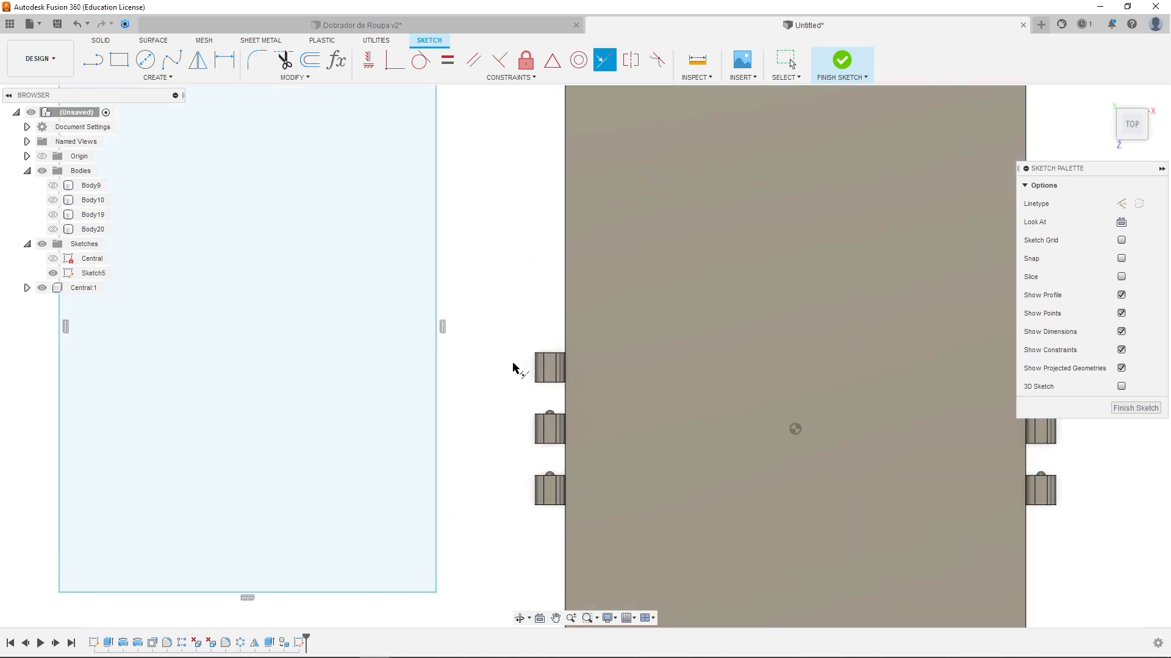
scroll(487, 366, down, 3)
click(448, 504)
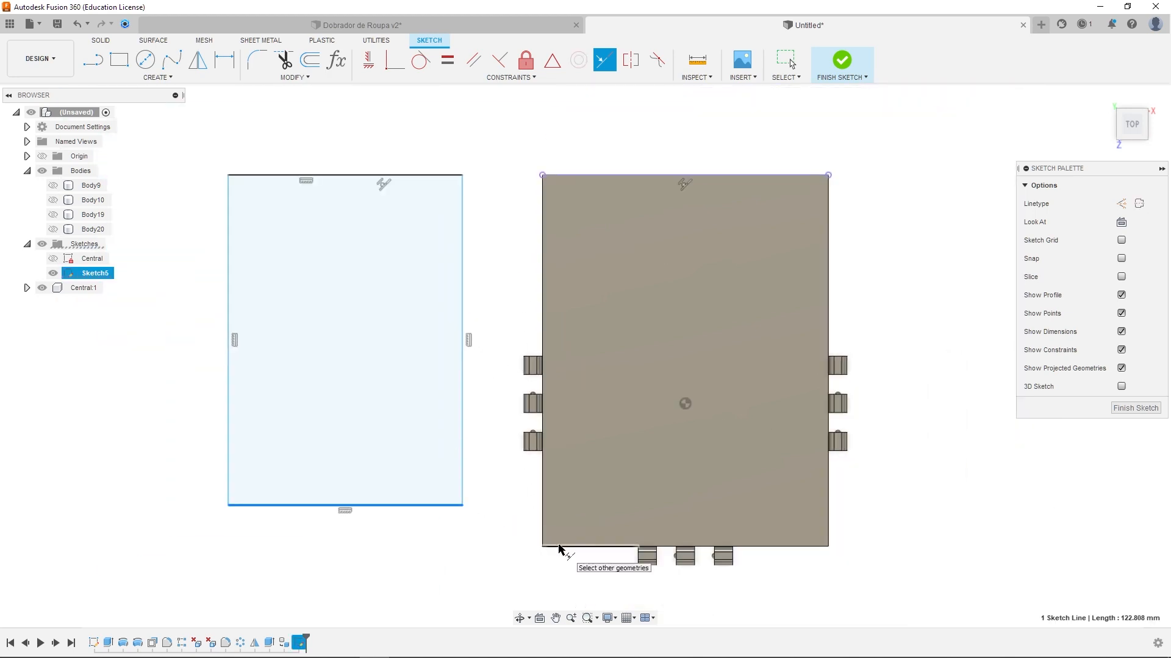
click(564, 547)
scroll(457, 516, down, 3)
Dimension the rectangle's width with the user parameter Larguramodulo
key(d)
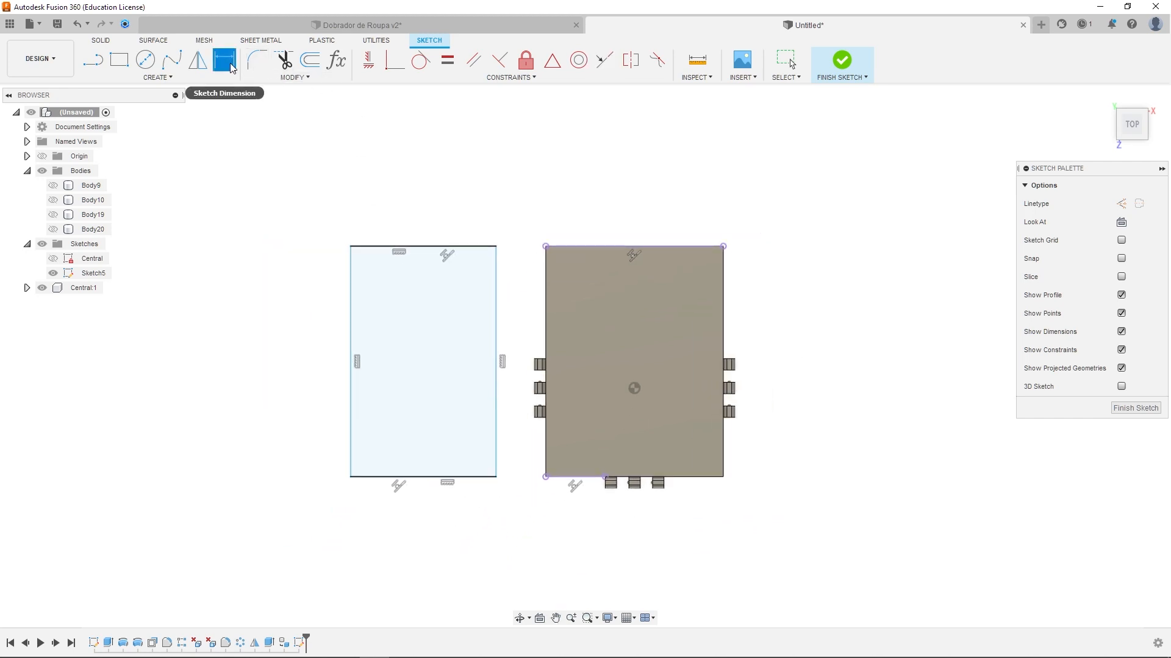
click(449, 477)
click(453, 532)
text(LarguraModulo)
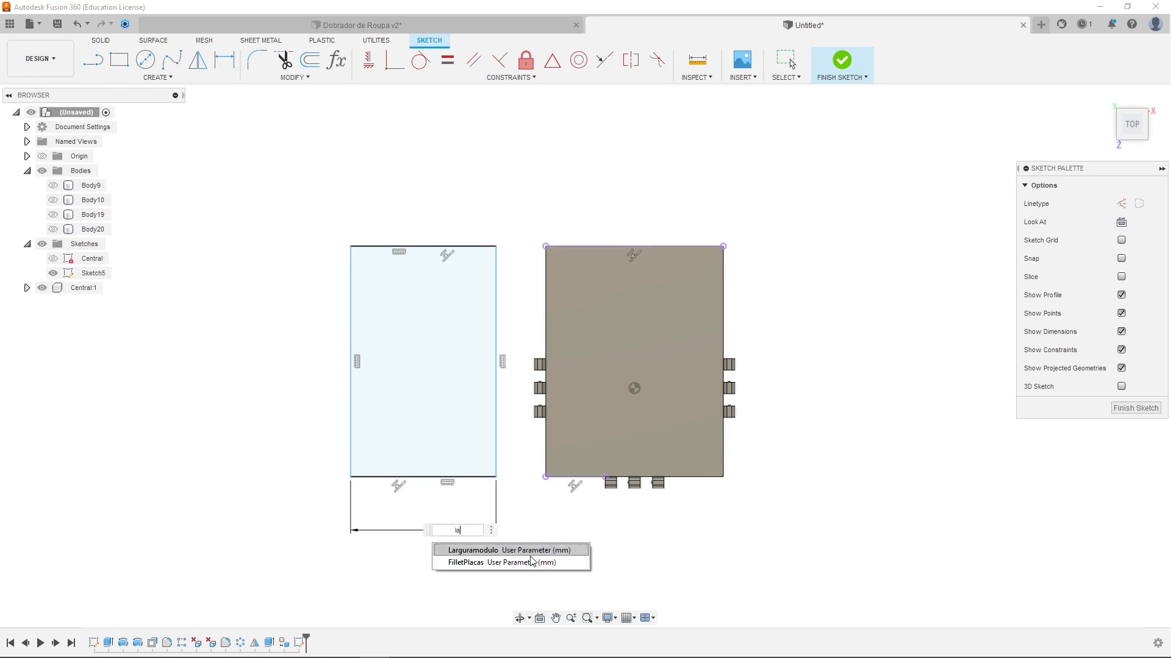
key(Return)
key(Return)
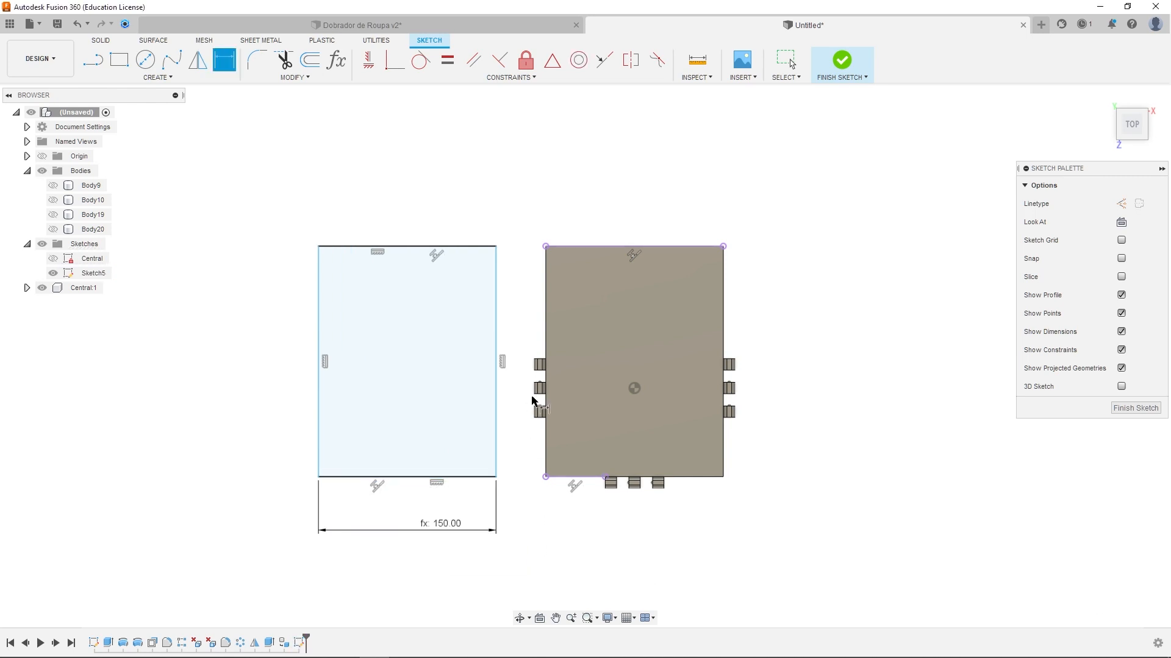
scroll(509, 398, down, 1)
scroll(516, 393, up, 4)
scroll(512, 379, up, 2)
key(Escape)
Dimension the gap between the rectangle and the central panel's facing edge with the parameter TamanhoDente
scroll(539, 220, down, 3)
middle_drag(569, 264, 544, 327)
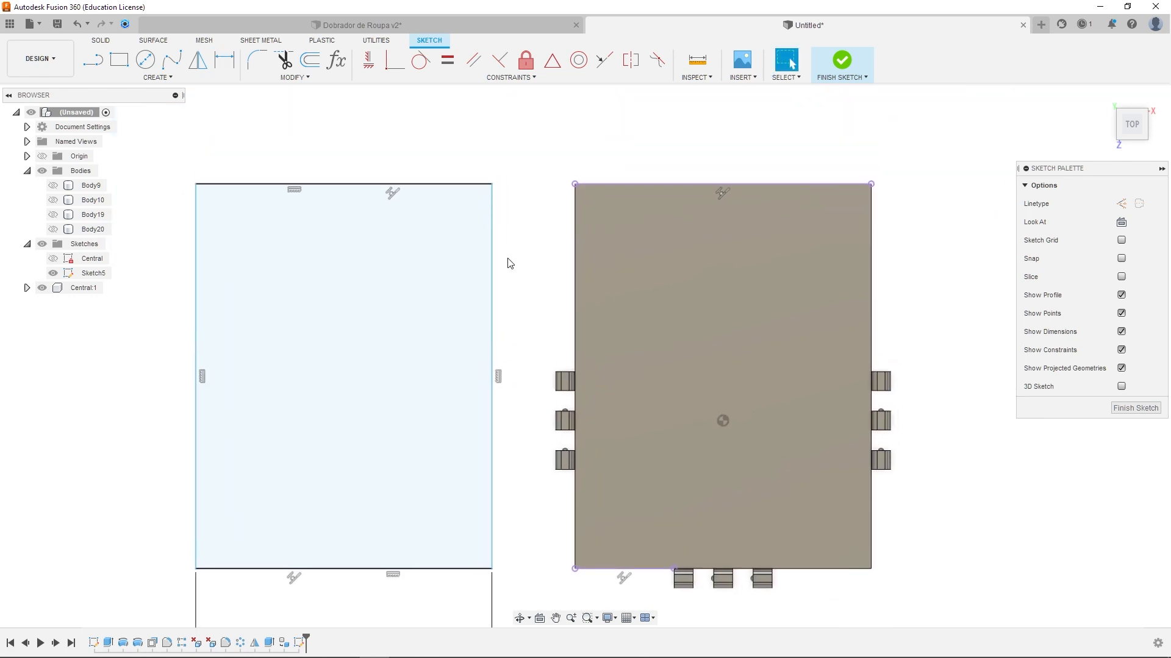
key(d)
click(492, 214)
click(575, 207)
click(554, 150)
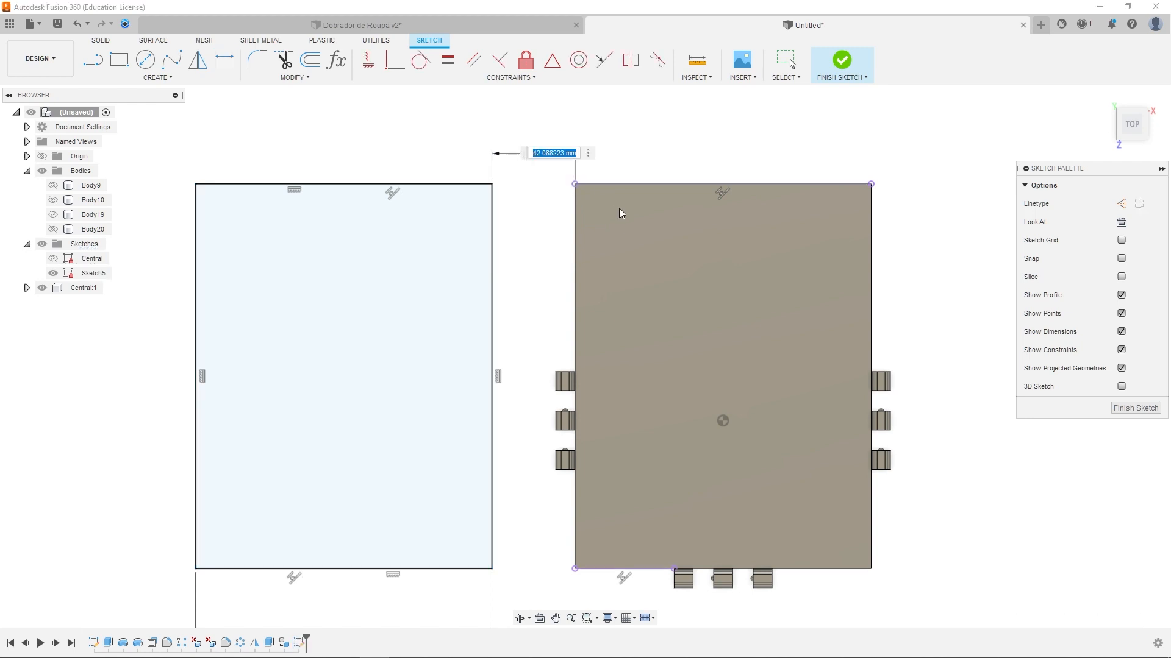
text(TamanhoDente)
key(Return)
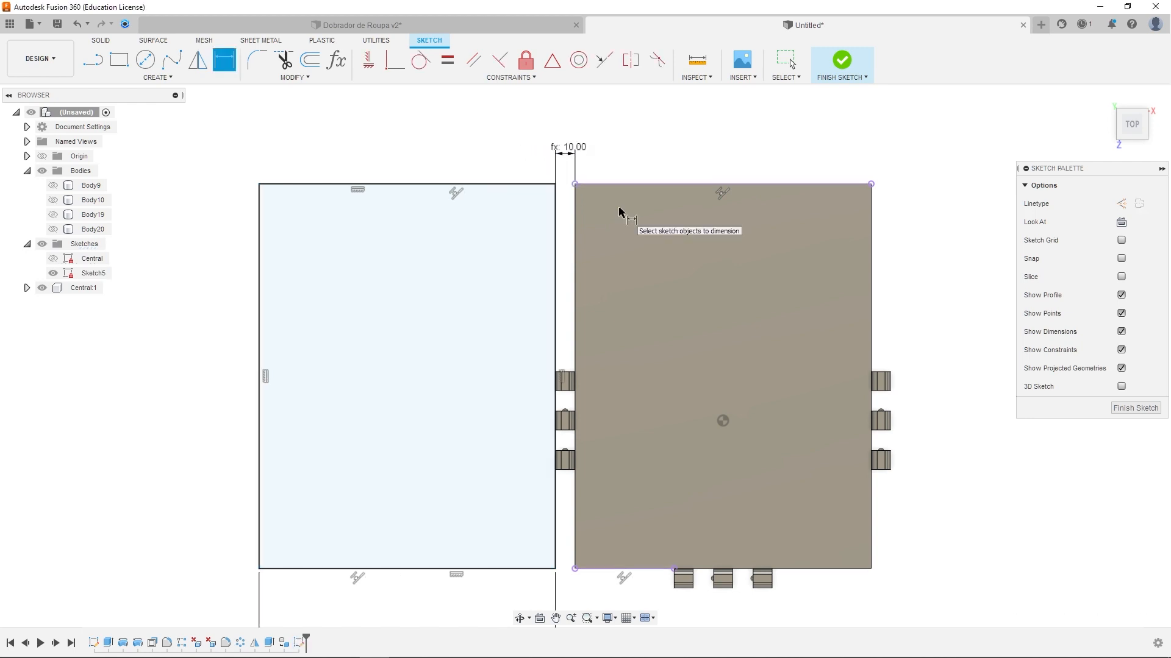
scroll(543, 452, up, 6)
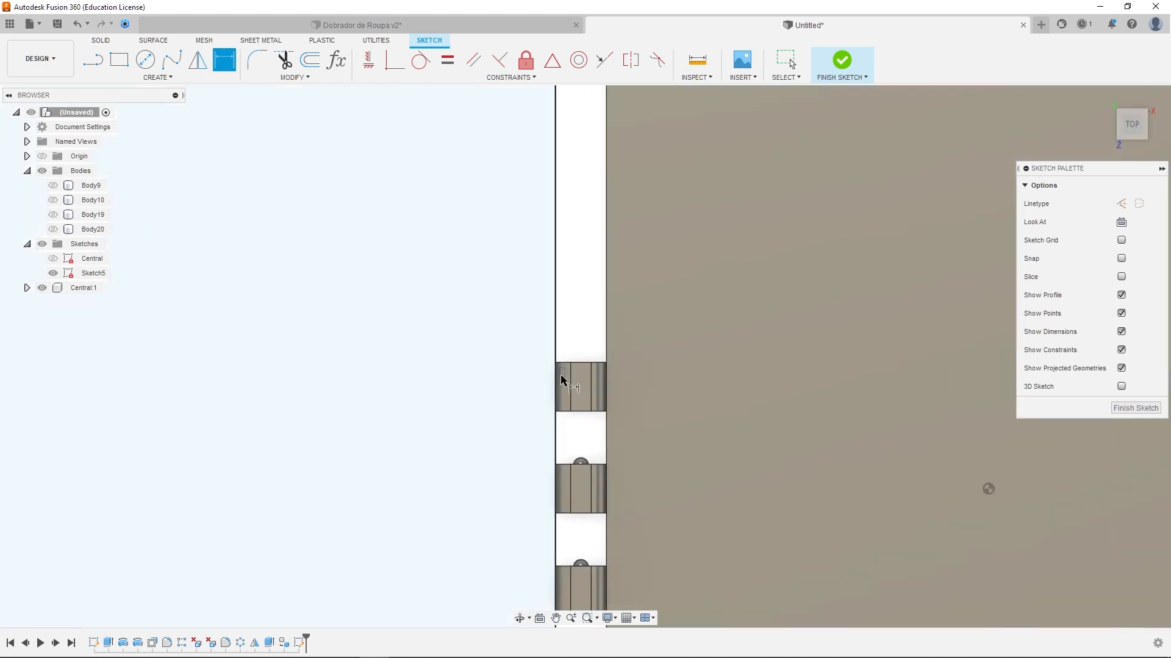
mouse_move(555, 365)
shift+middle_down()
mouse_move(549, 384)
mouse_move(554, 365)
shift+middle_up()
scroll(552, 357, down, 6)
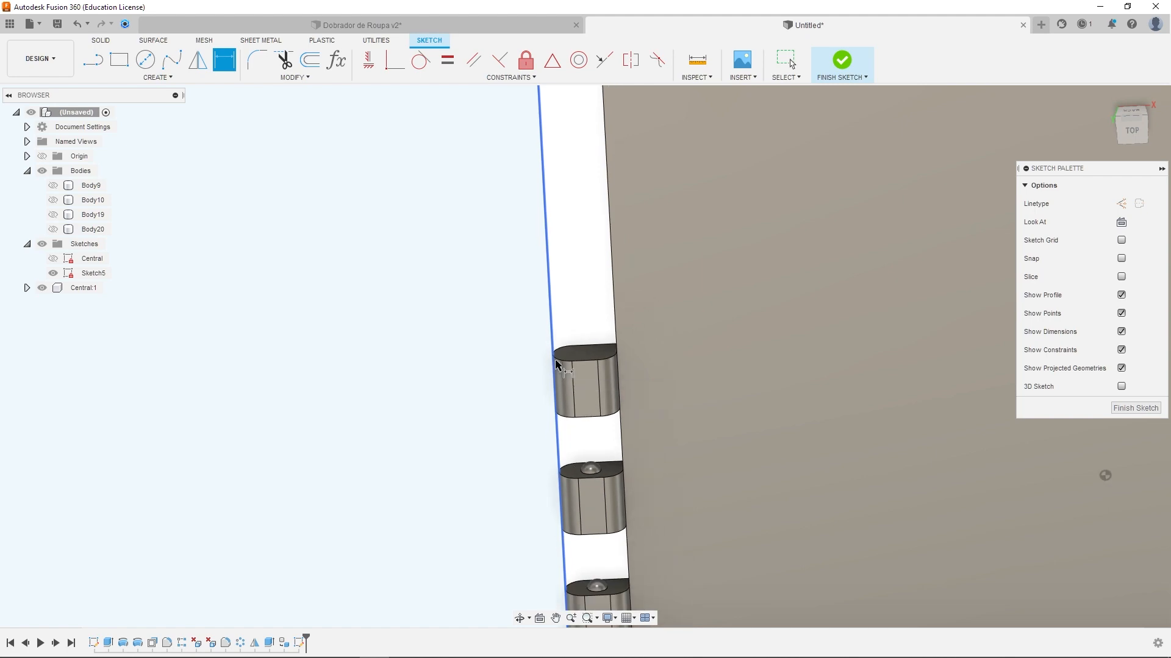
Finish the sketch of the rectangular side panel
mouse_move(552, 311)
shift+middle_down()
mouse_move(525, 213)
mouse_move(537, 211)
shift+middle_up()
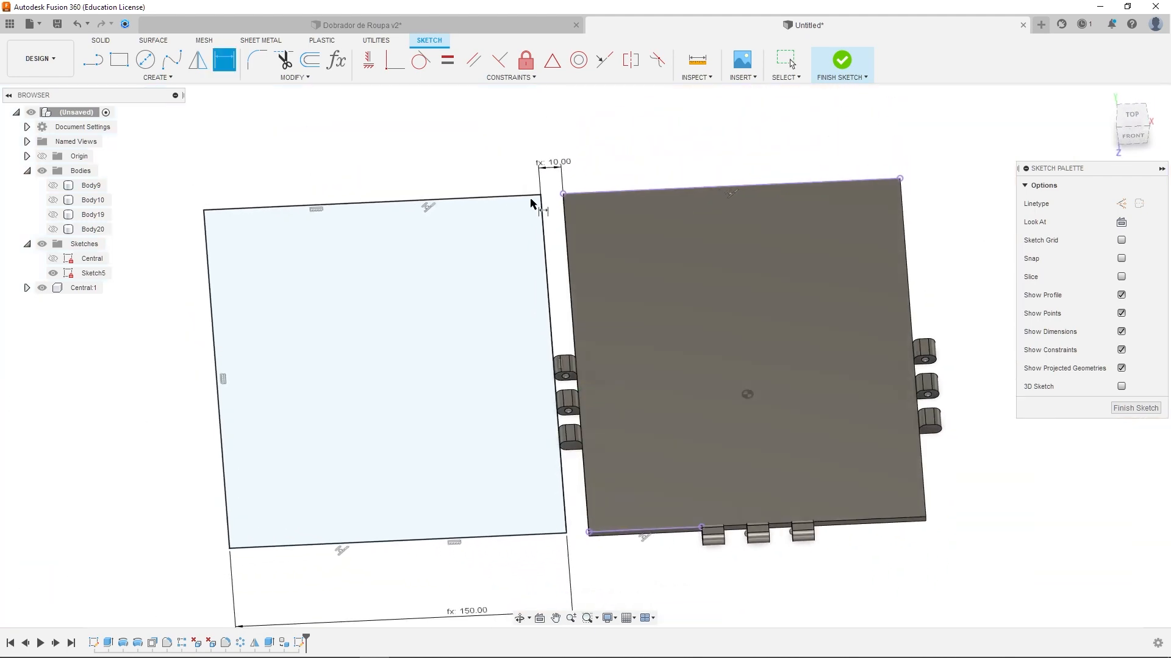
scroll(540, 262, down, 3)
key(d)
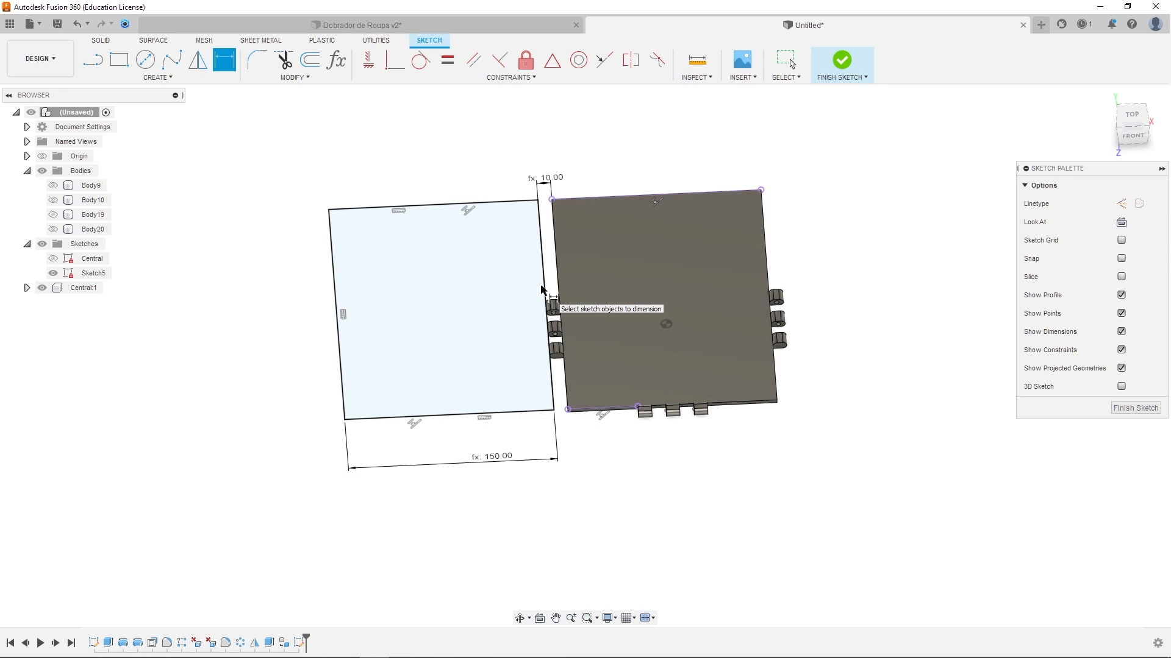
click(842, 60)
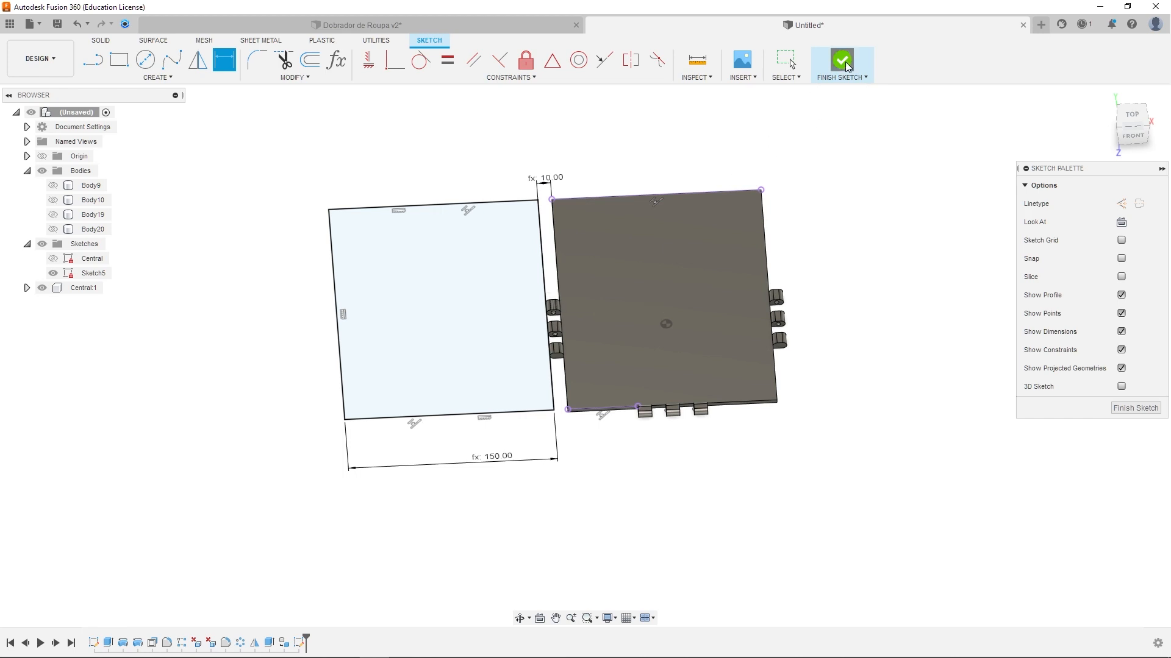
Switch to the Dobrador de Roupa reference design, roll its history forward past the next extrusion to examine it, and return
click(483, 29)
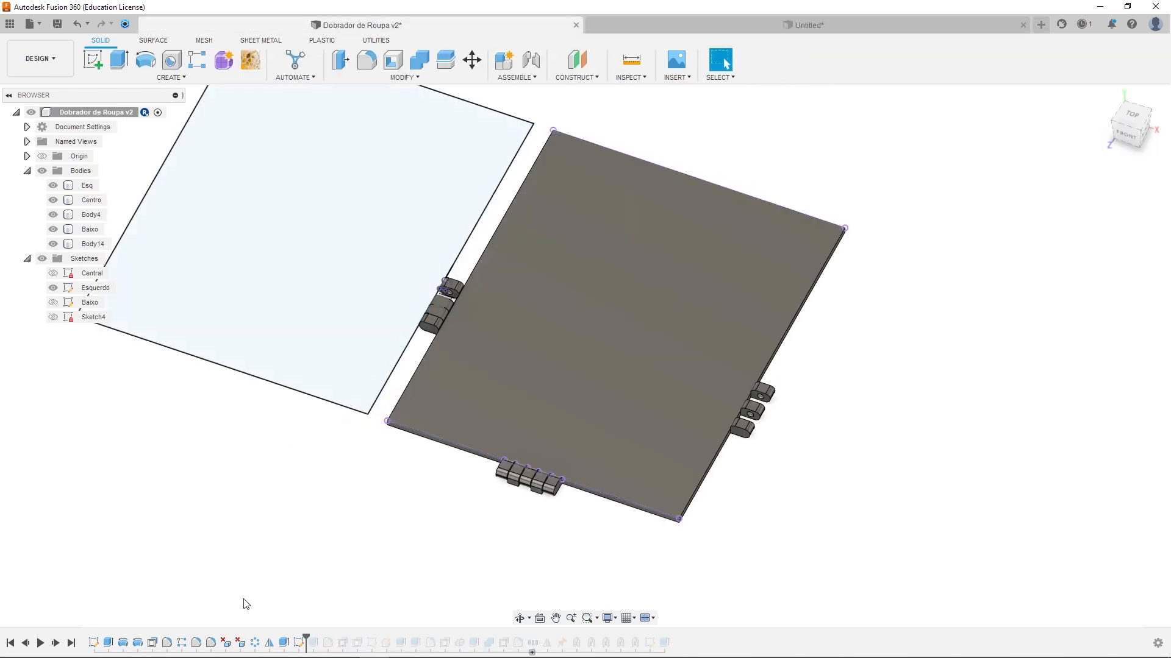
drag(306, 638, 319, 640)
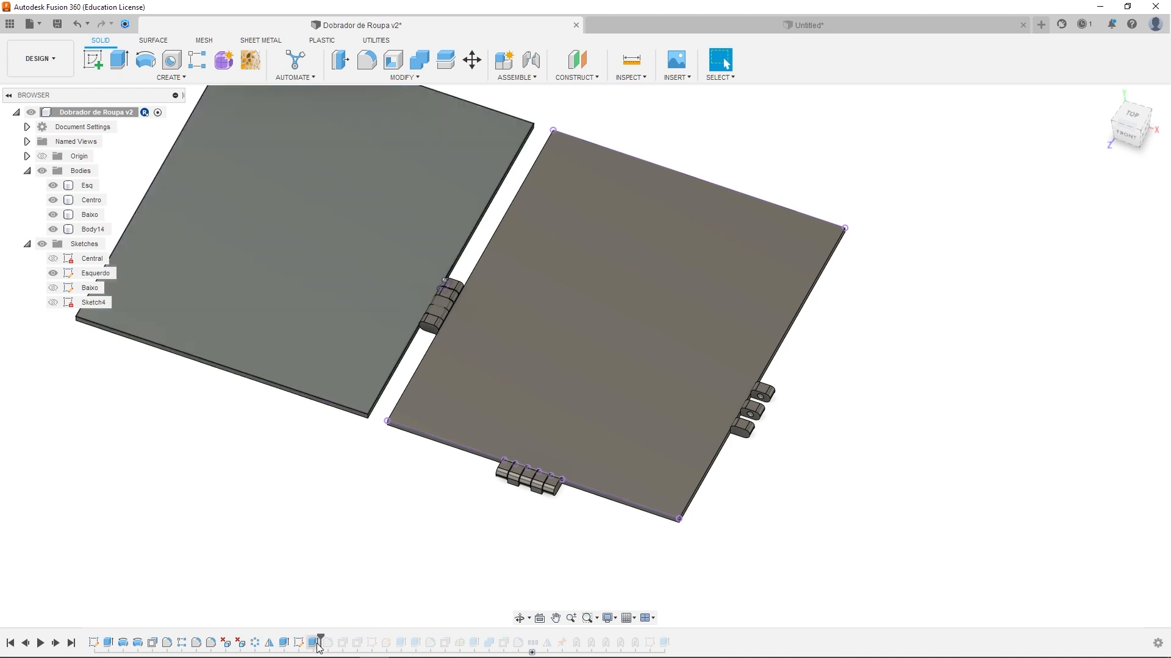
click(783, 25)
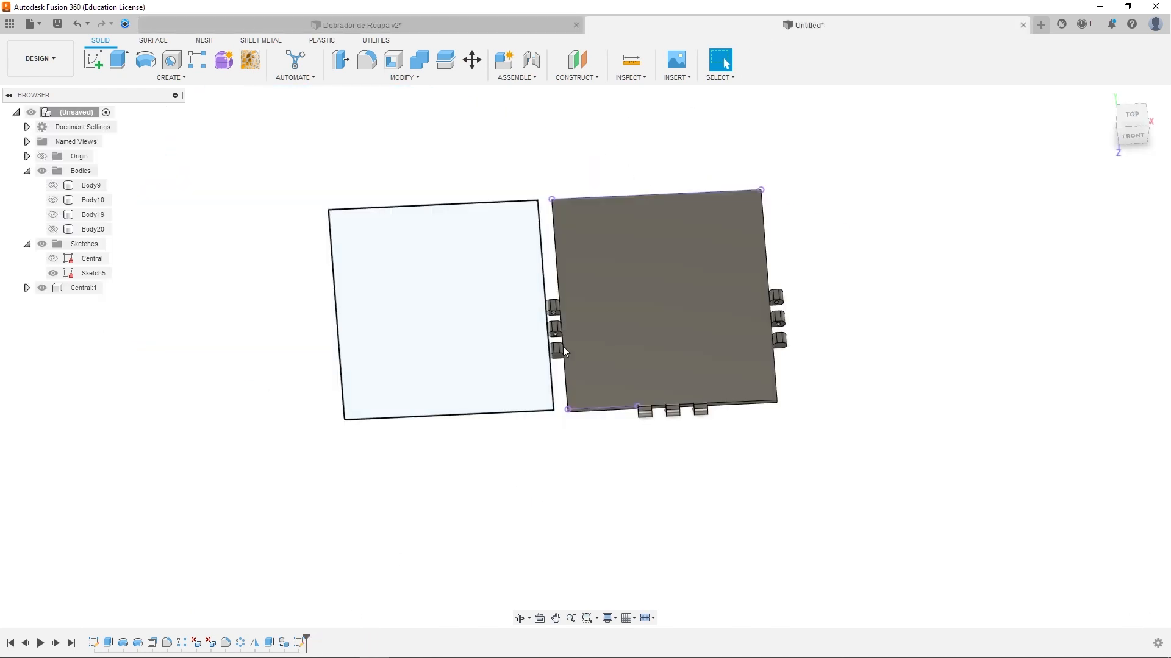
Hide the Central component and rename the side-panel sketch as Esquerda
shift+middle_drag(720, 358, 660, 339)
click(659, 339)
click(109, 334)
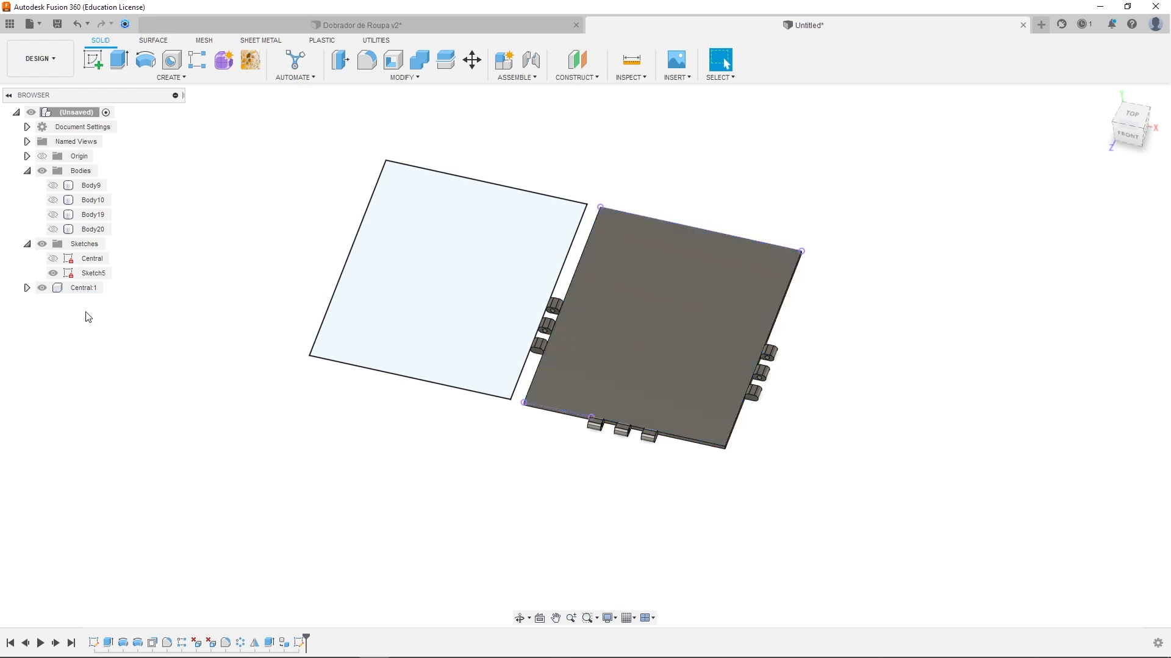
click(42, 288)
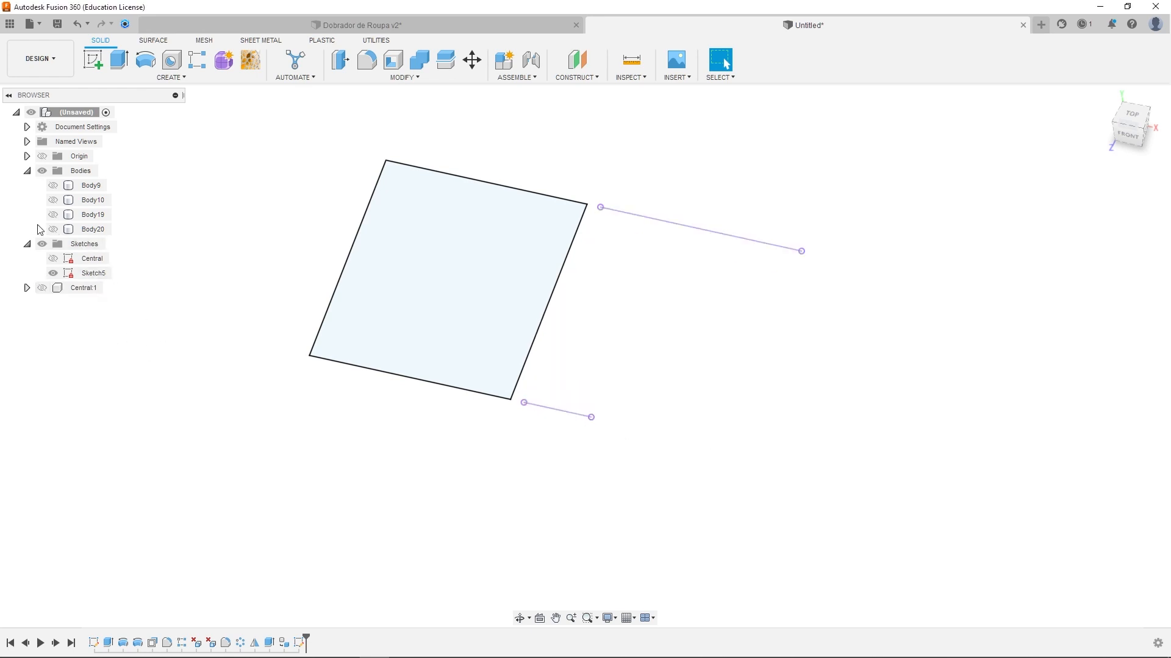
click(53, 273)
click(53, 272)
click(87, 274)
click(99, 274)
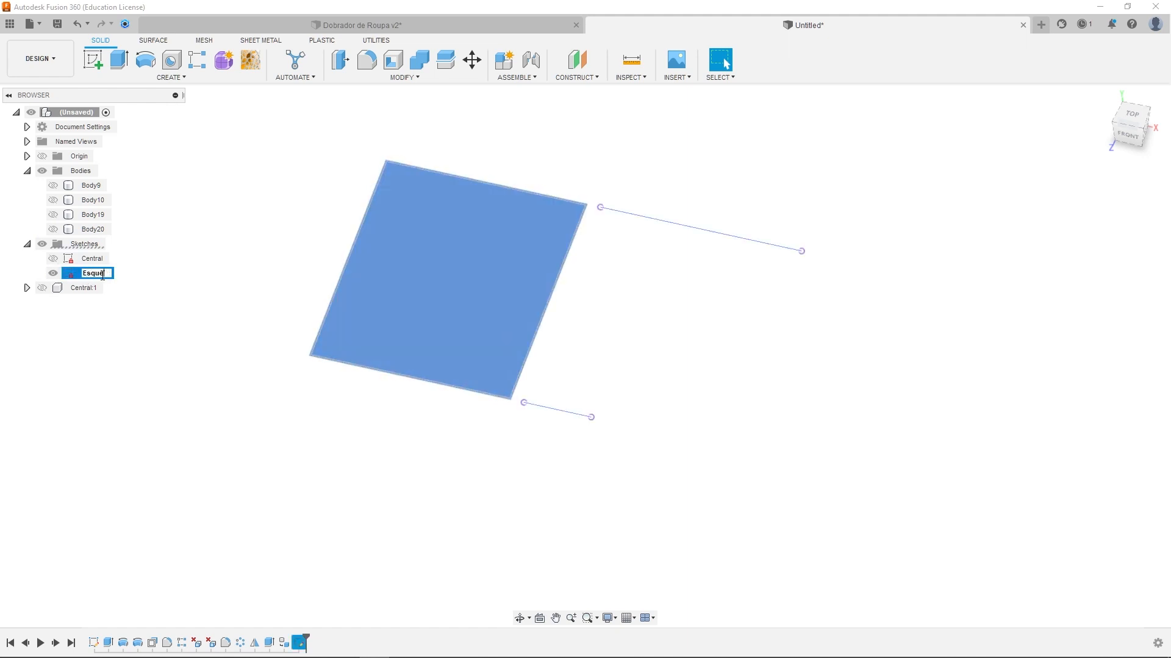
key(Return)
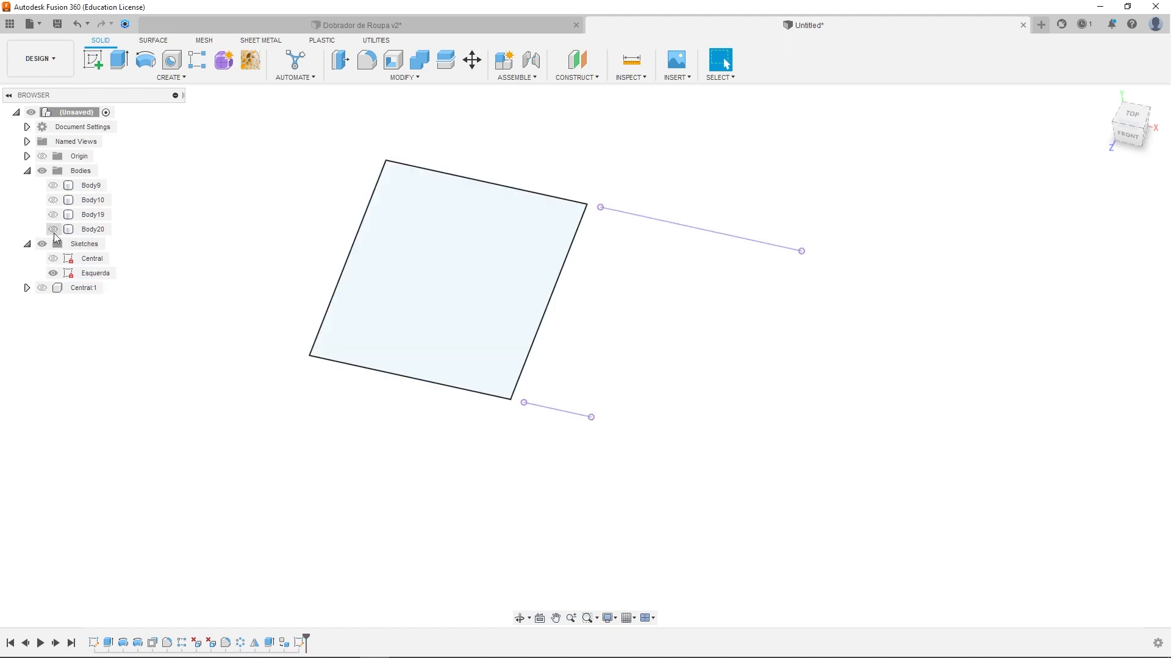
Show the hinge bodies Body9, Body10, Body19 and Body20 together with the Esquerda sketch
click(53, 273)
click(53, 185)
click(53, 200)
click(53, 214)
click(53, 229)
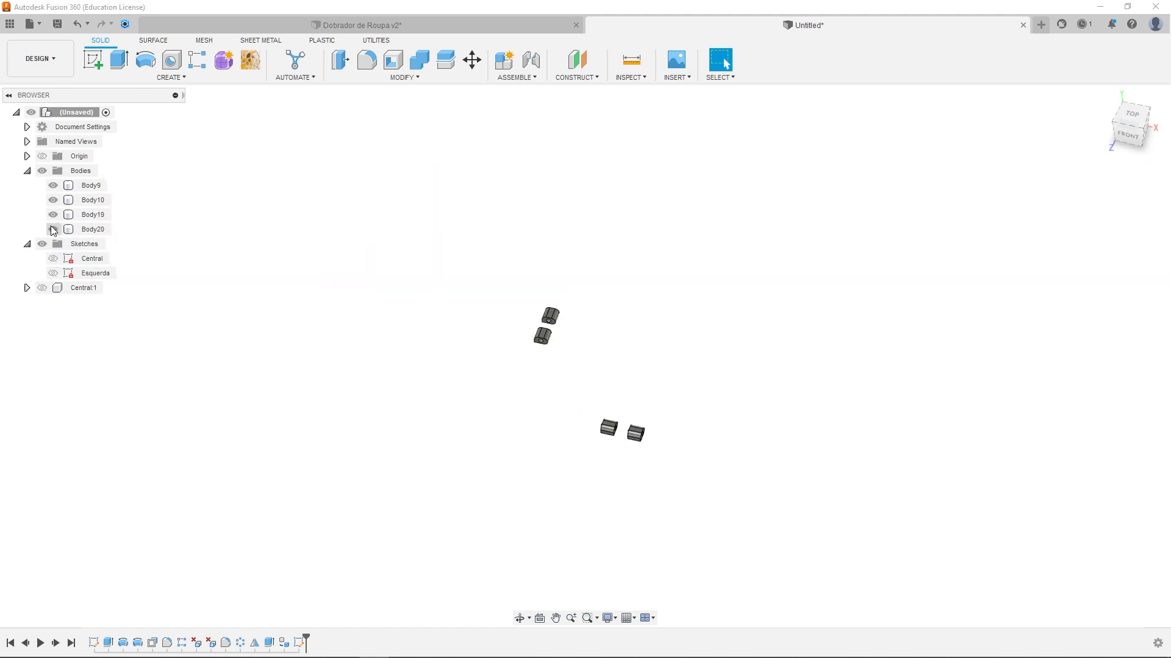
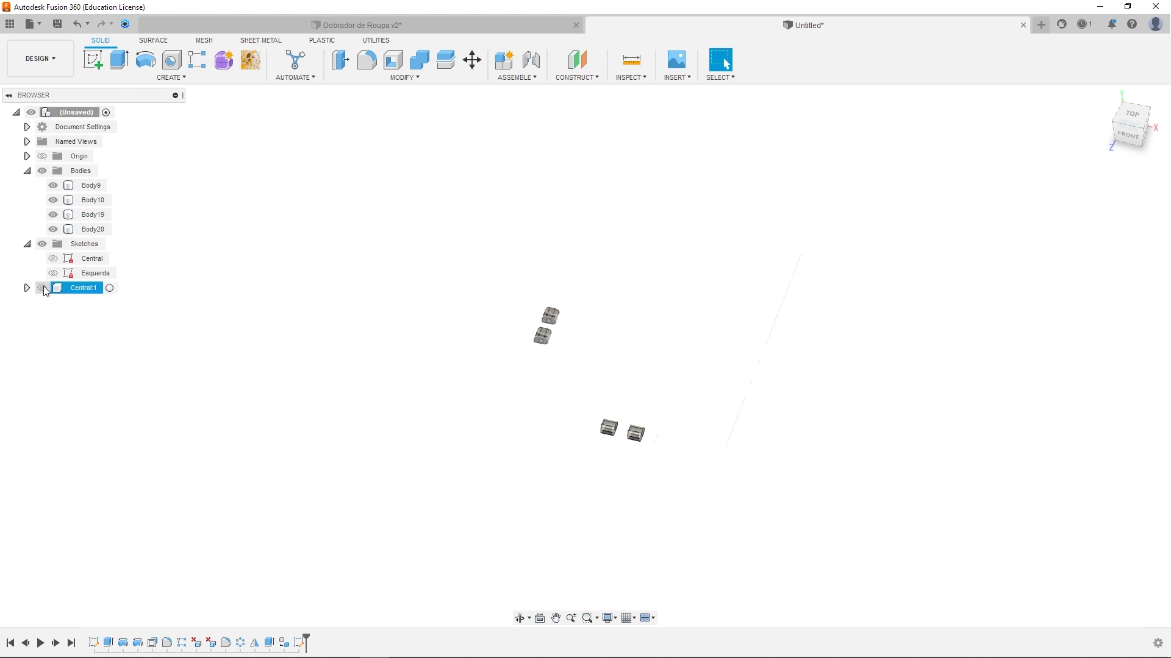
click(53, 274)
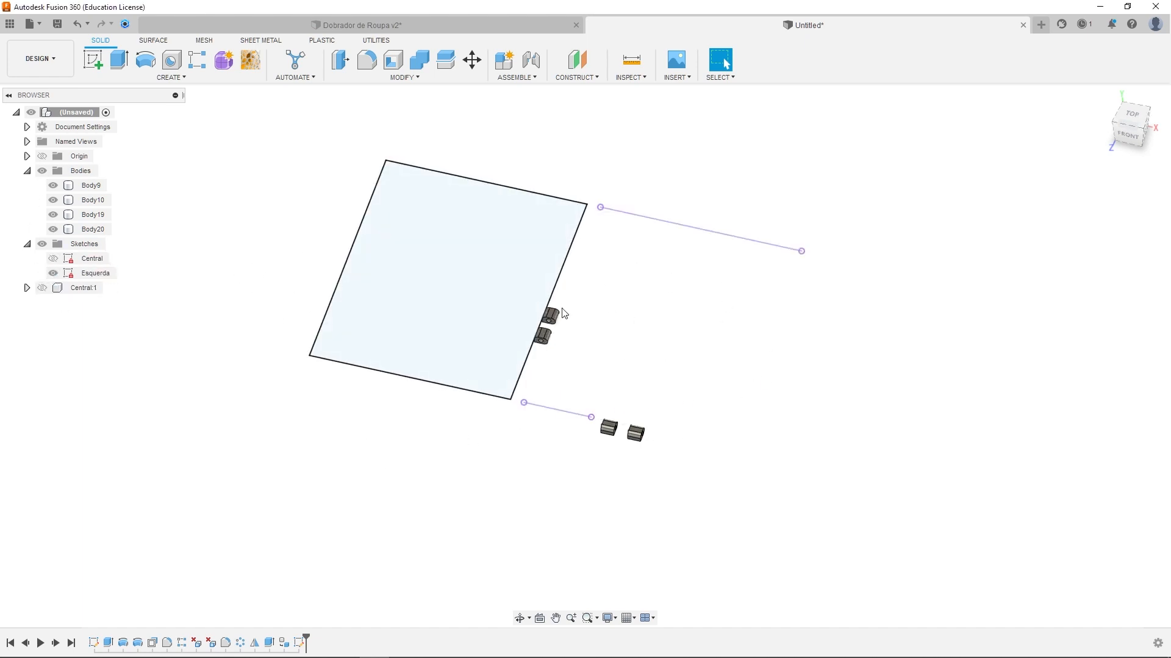
Extrude the Esquerda rectangle with the To Object extent up to the hinge knuckle's flat face, joining it to the knuckles
scroll(612, 306, up, 4)
scroll(543, 312, down, 1)
click(309, 249)
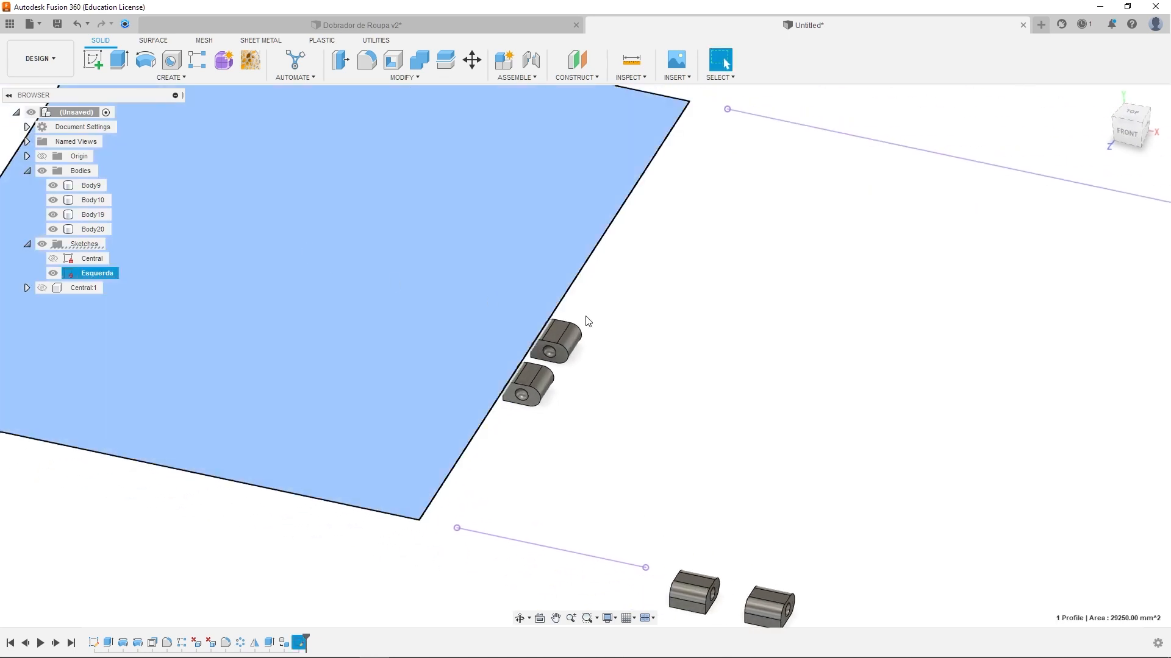
scroll(587, 322, down, 2)
key(e)
shift+middle_drag(368, 303, 451, 331)
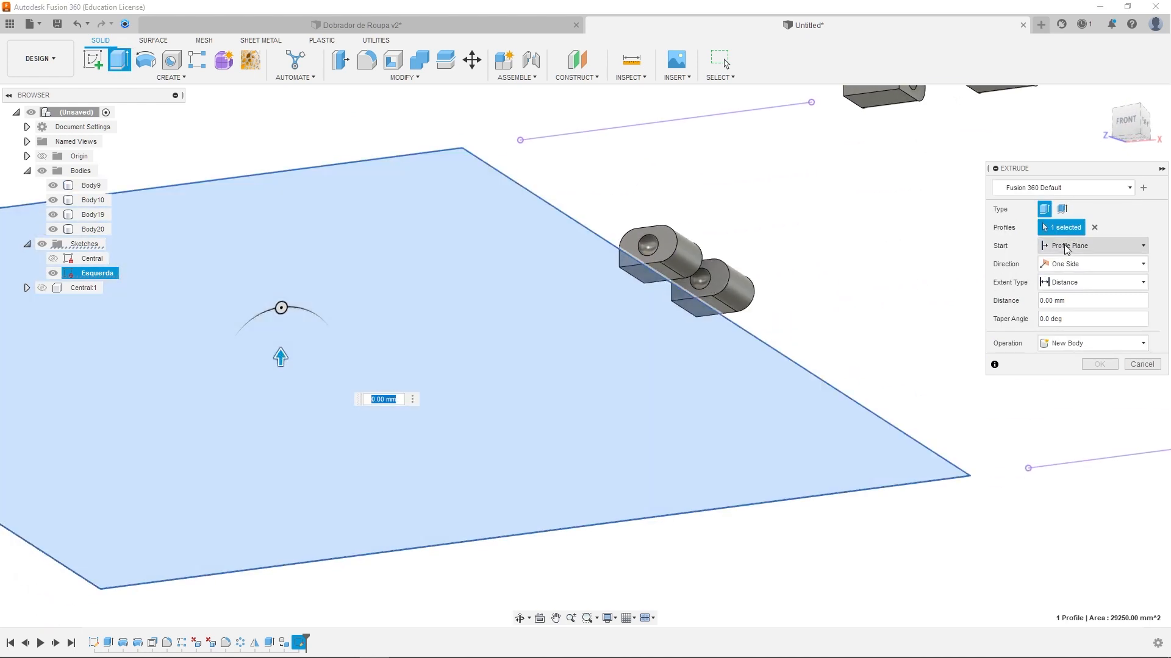
click(1059, 283)
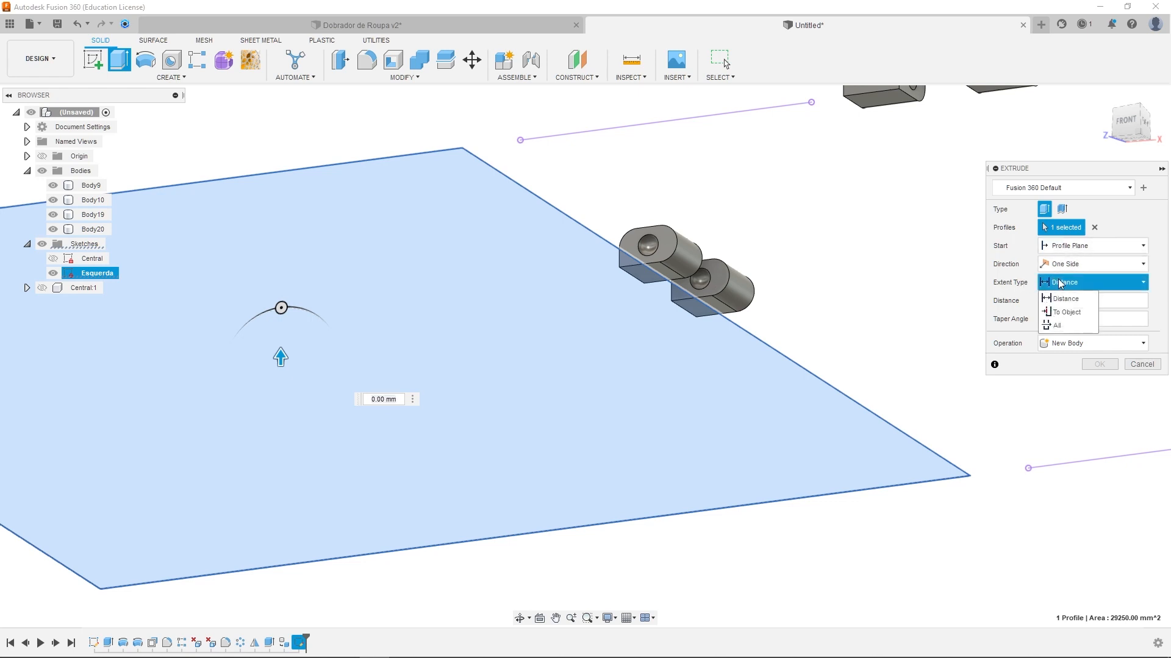
click(1077, 313)
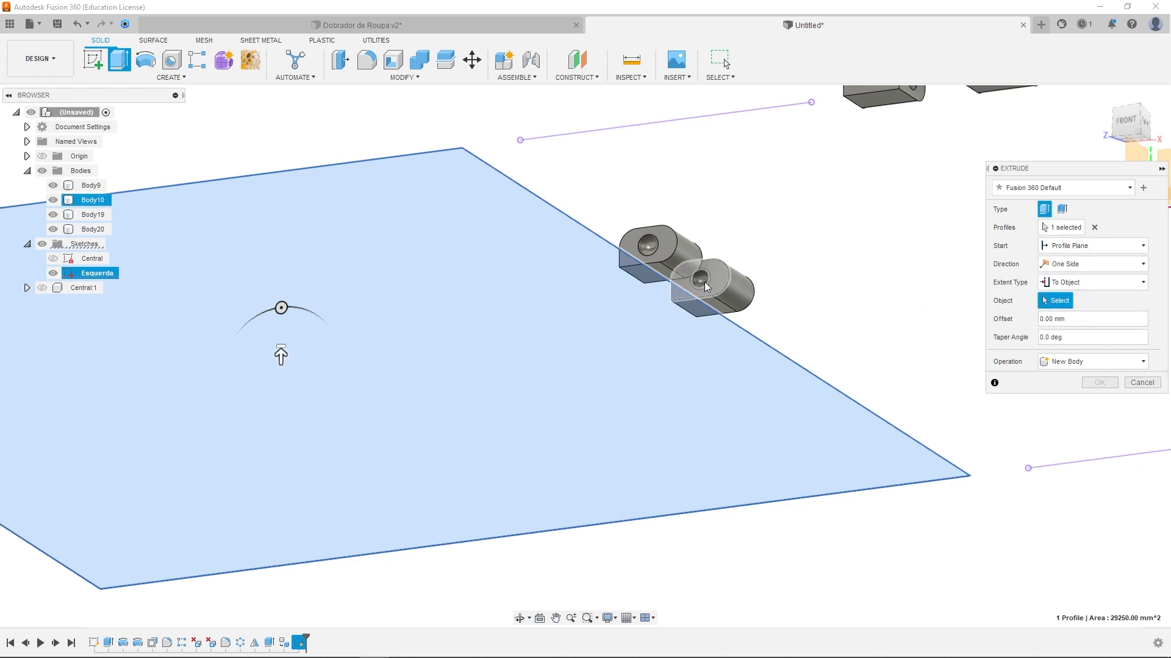
click(662, 271)
scroll(665, 277, down, 3)
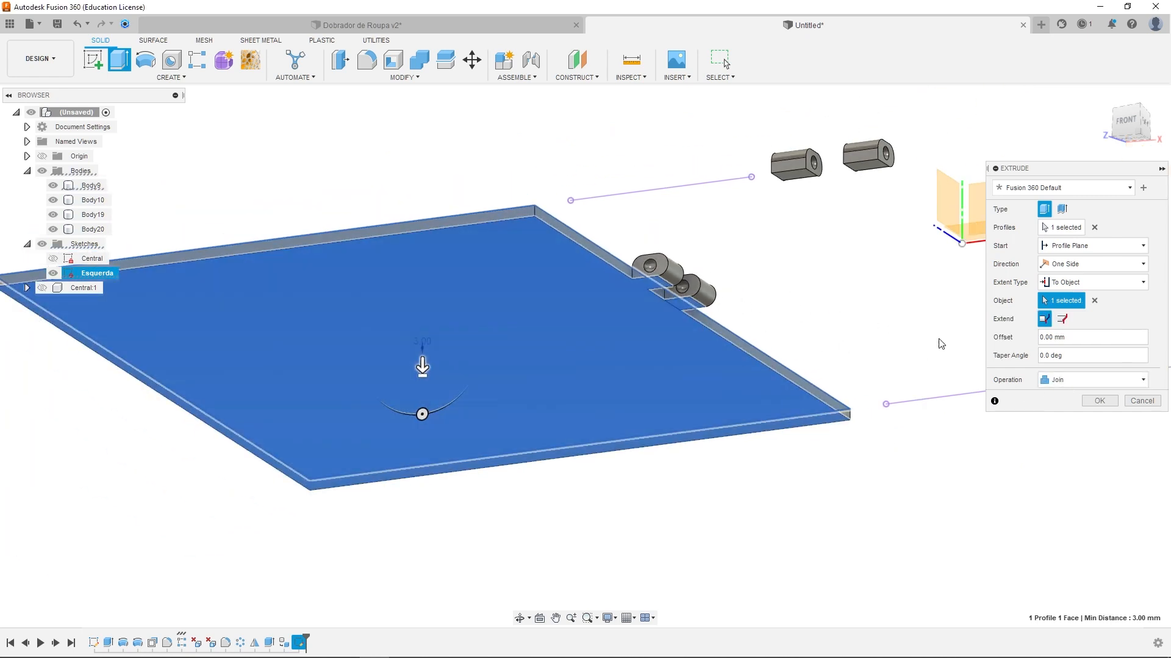
click(1100, 401)
Show the Central component, then create a component from the side-panel body Body9 and name it Esquerda
scroll(537, 286, down, 3)
shift+middle_drag(565, 274, 617, 338)
click(675, 362)
scroll(675, 361, down, 3)
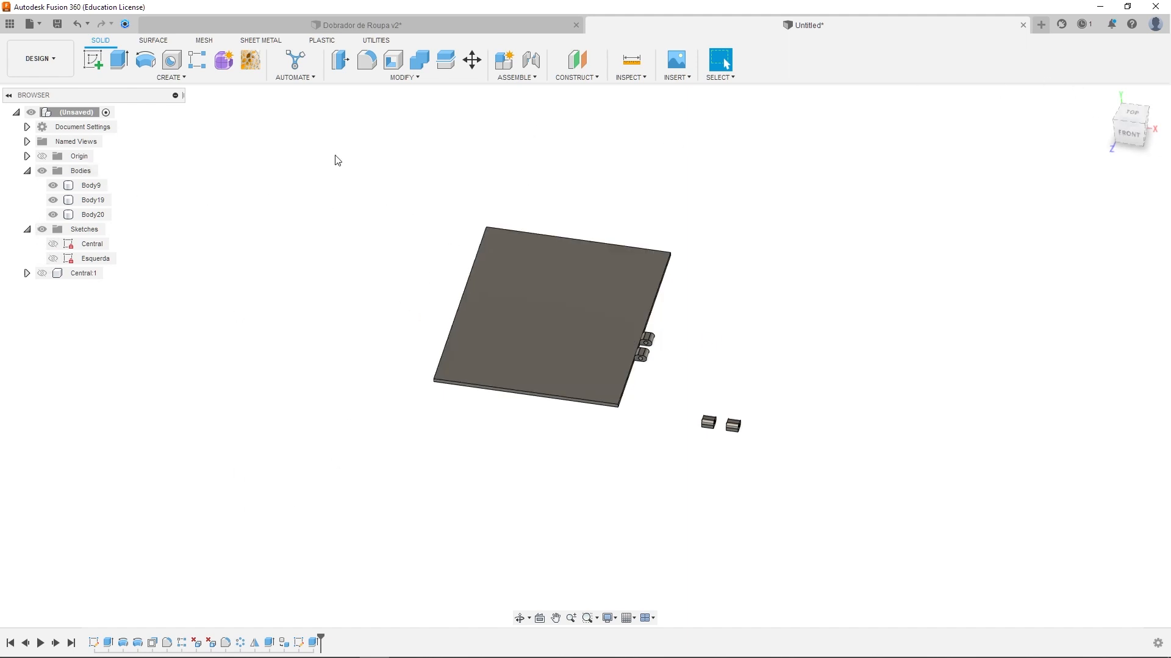
click(42, 274)
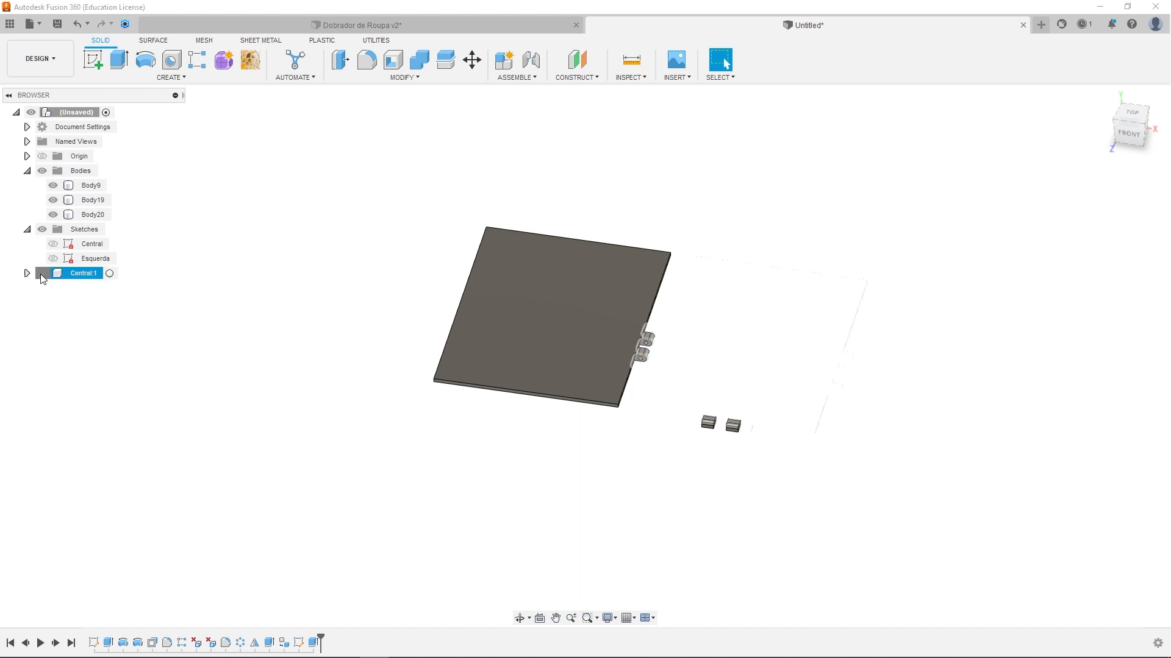
right_click(100, 189)
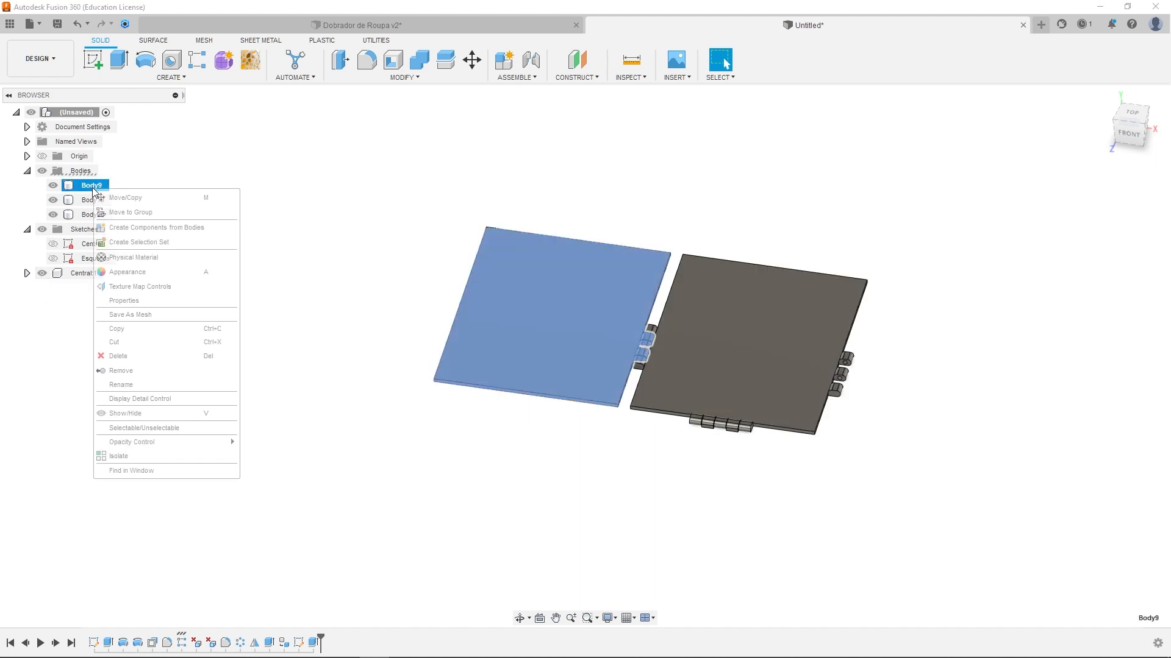
click(161, 228)
double_click(96, 273)
text(Esquerda)
key(Return)
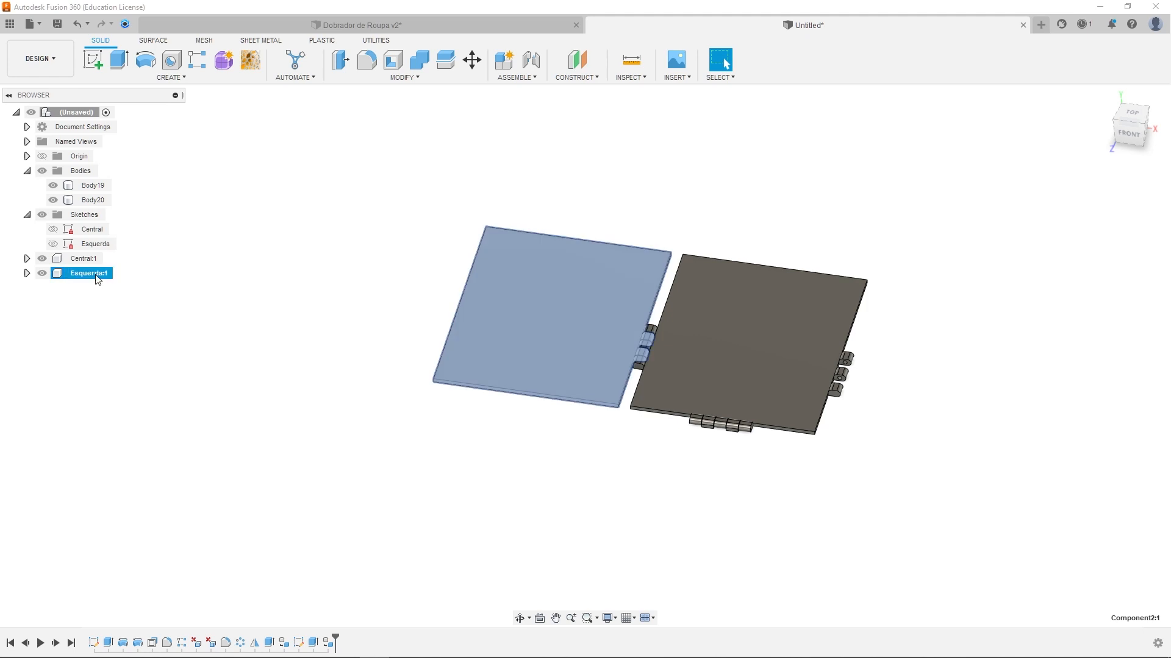
Check the reference design's next operation by rolling its history forward past the hinge fillet, and return to the untitled design
drag(368, 171, 681, 457)
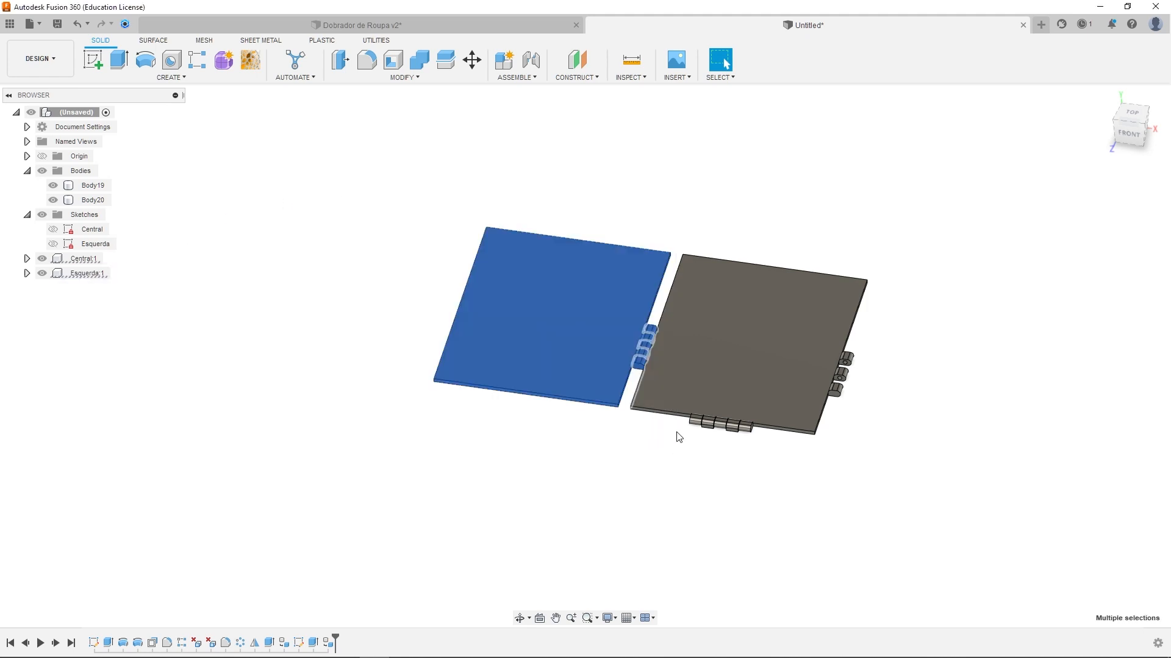
click(923, 440)
click(364, 26)
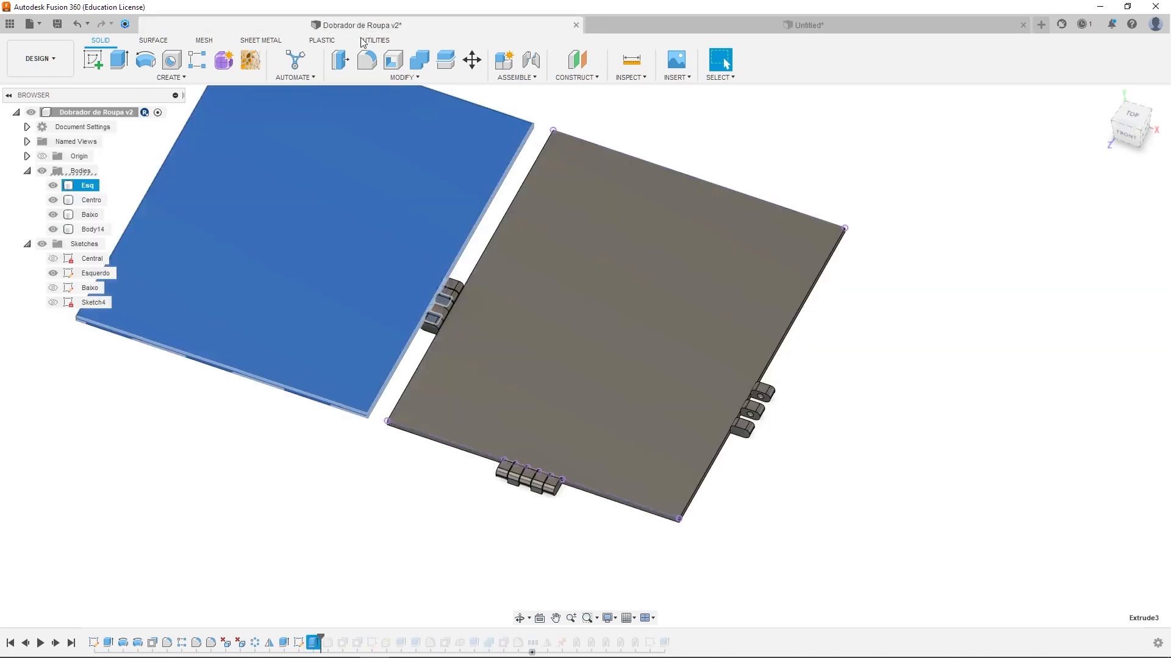
drag(317, 637, 334, 637)
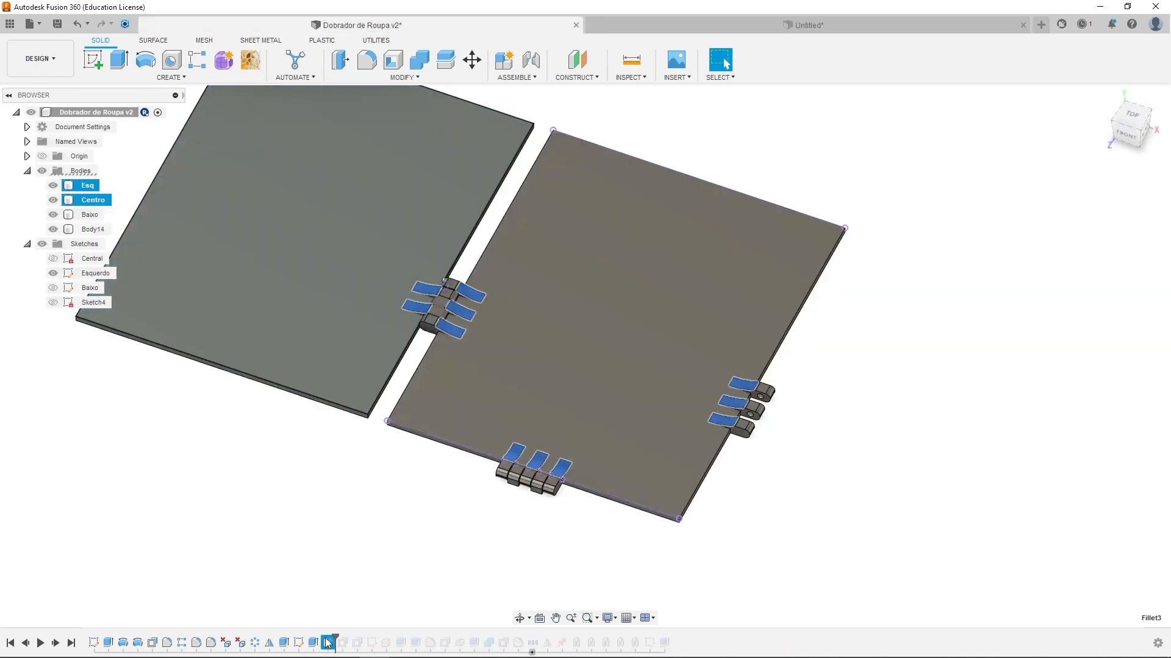
click(707, 27)
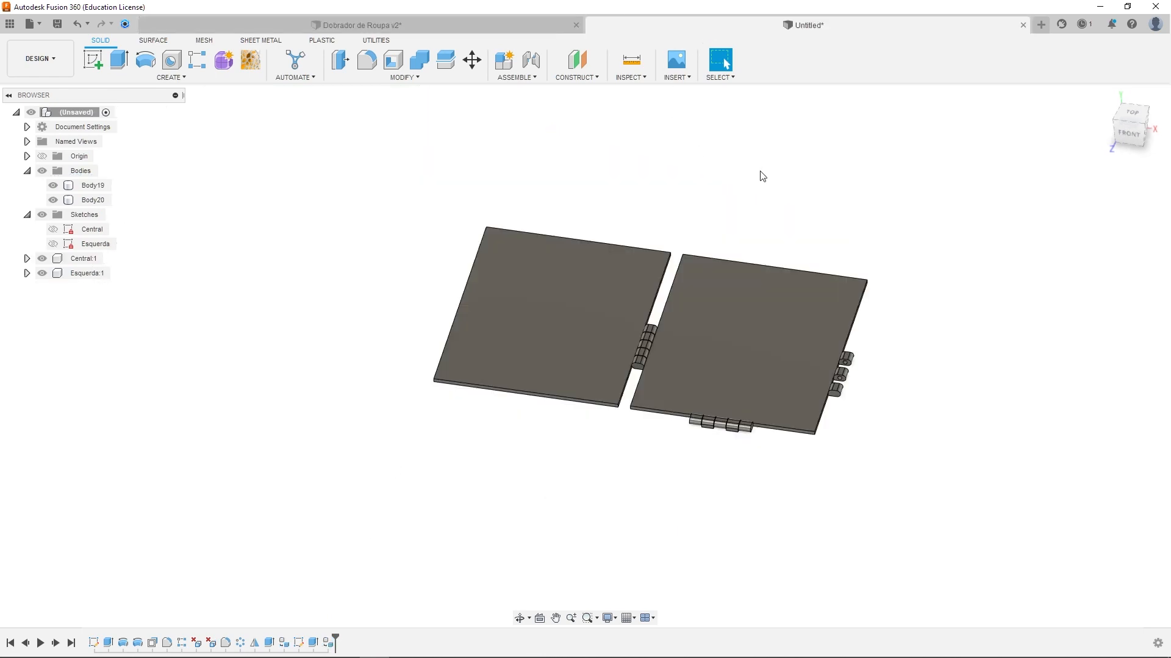
Pull the Esquerda panel away from the central panel and revert its position
scroll(643, 339, up, 3)
scroll(587, 389, up, 6)
shift+middle_drag(586, 382, 601, 356)
drag(602, 356, 432, 371)
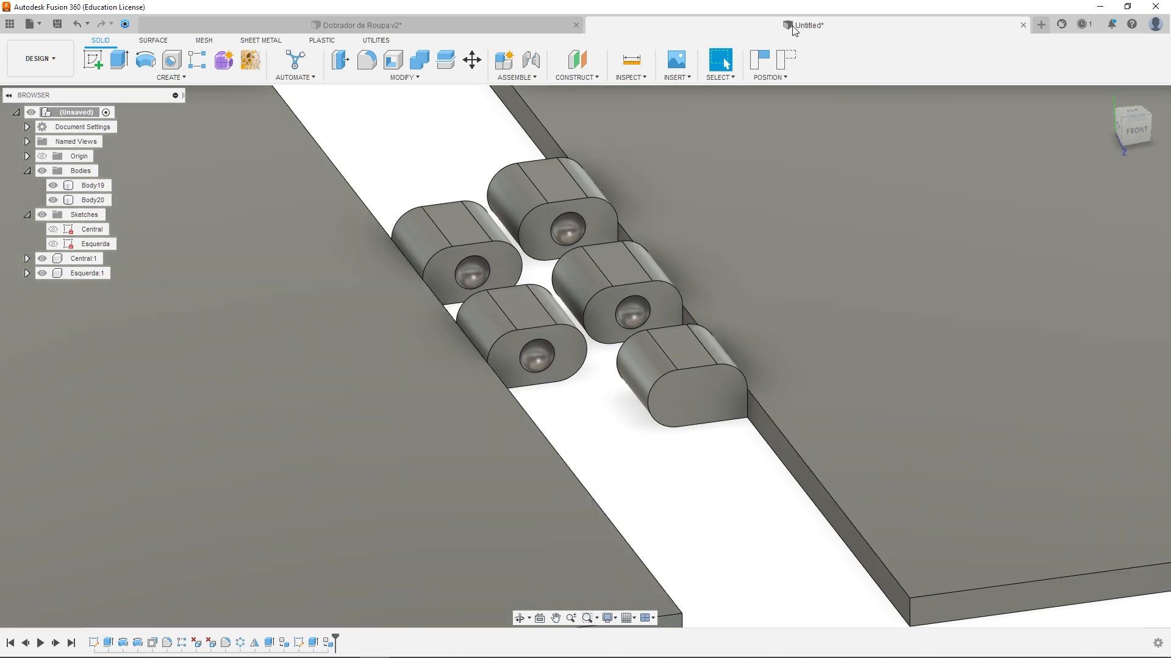
click(789, 54)
Start a fillet and select the five edges where the knuckles between the two panels meet the plates
key(f)
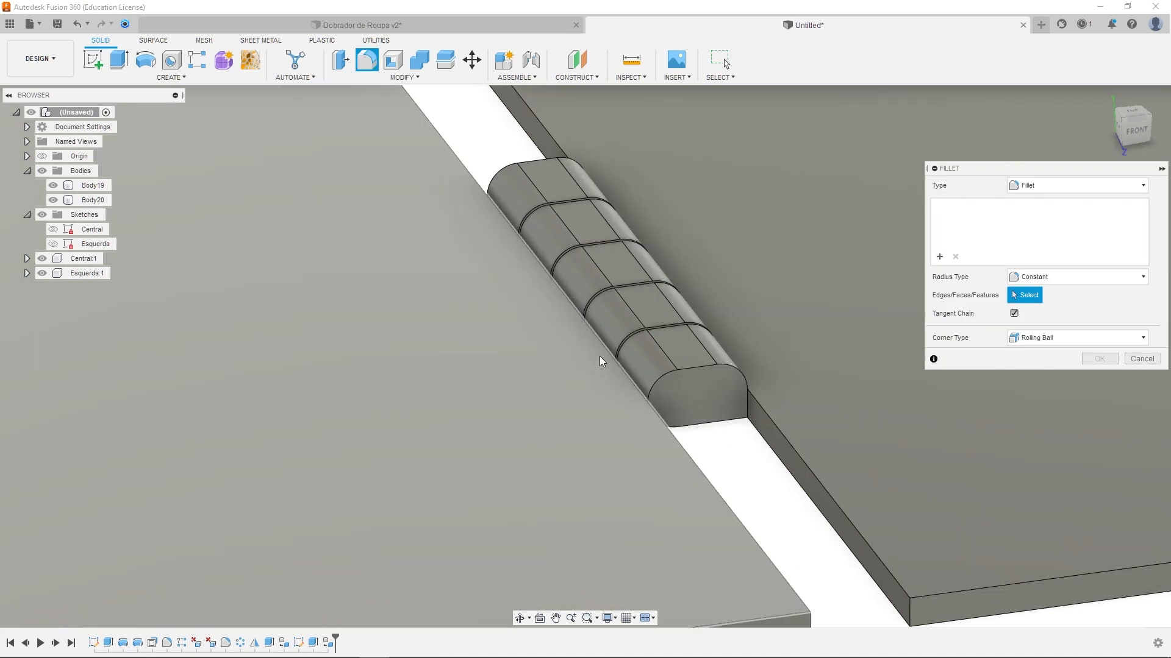
click(599, 339)
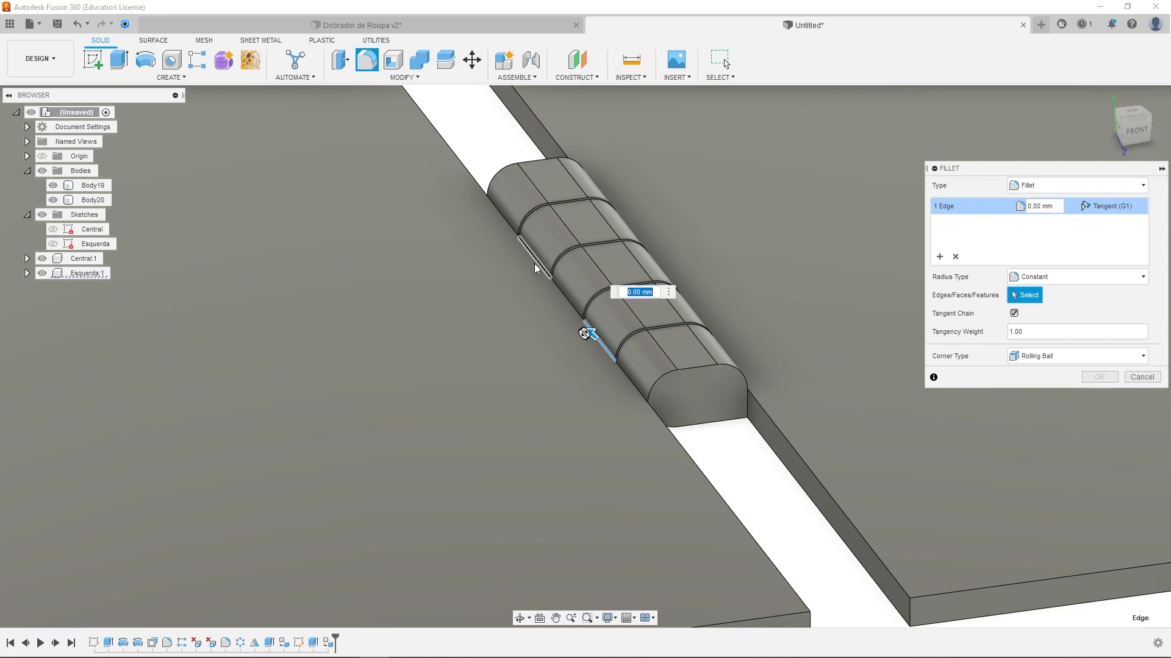
shift+middle_drag(591, 333, 608, 320)
shift+middle_drag(691, 362, 748, 385)
click(763, 381)
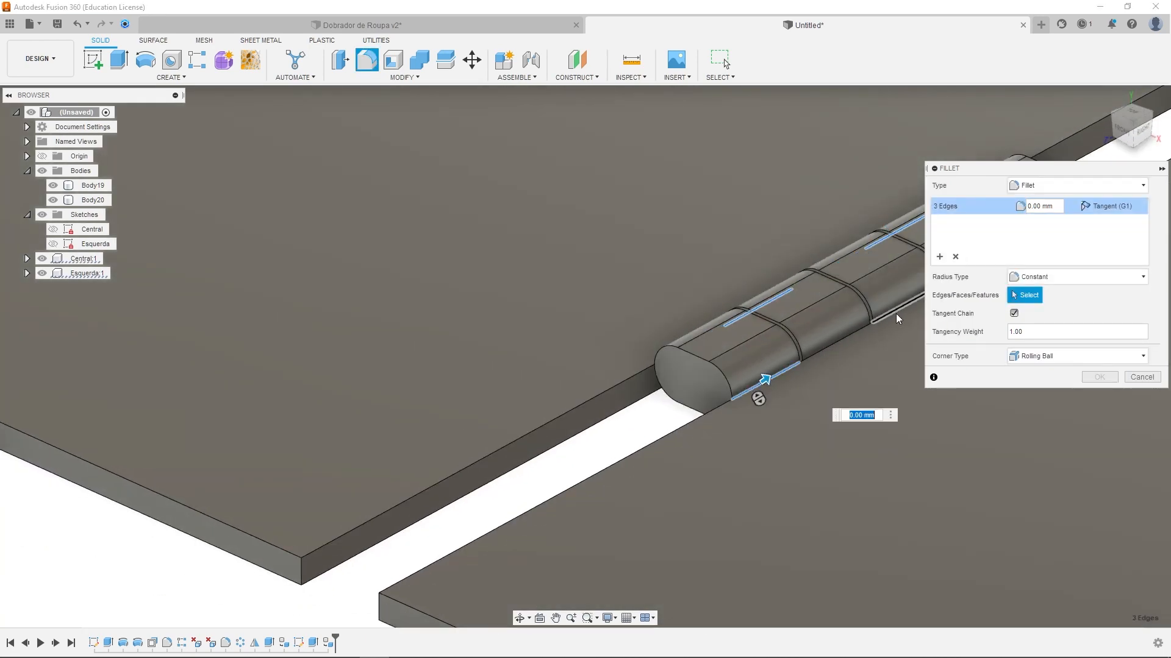
click(895, 311)
middle_drag(847, 297, 535, 331)
click(718, 269)
Add the three edges where the central panel's front hinge knuckles meet the plate to the fillet
scroll(679, 332, down, 3)
shift+middle_drag(741, 419, 414, 285)
middle_drag(230, 273, 348, 310)
scroll(371, 318, up, 3)
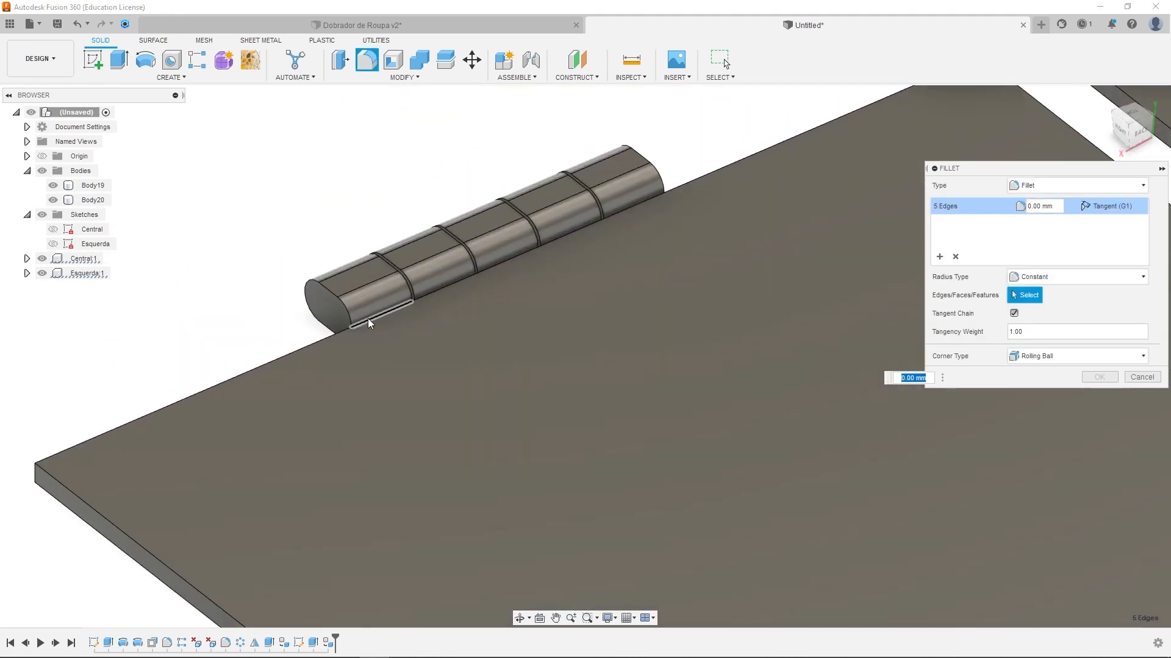
click(367, 319)
click(508, 260)
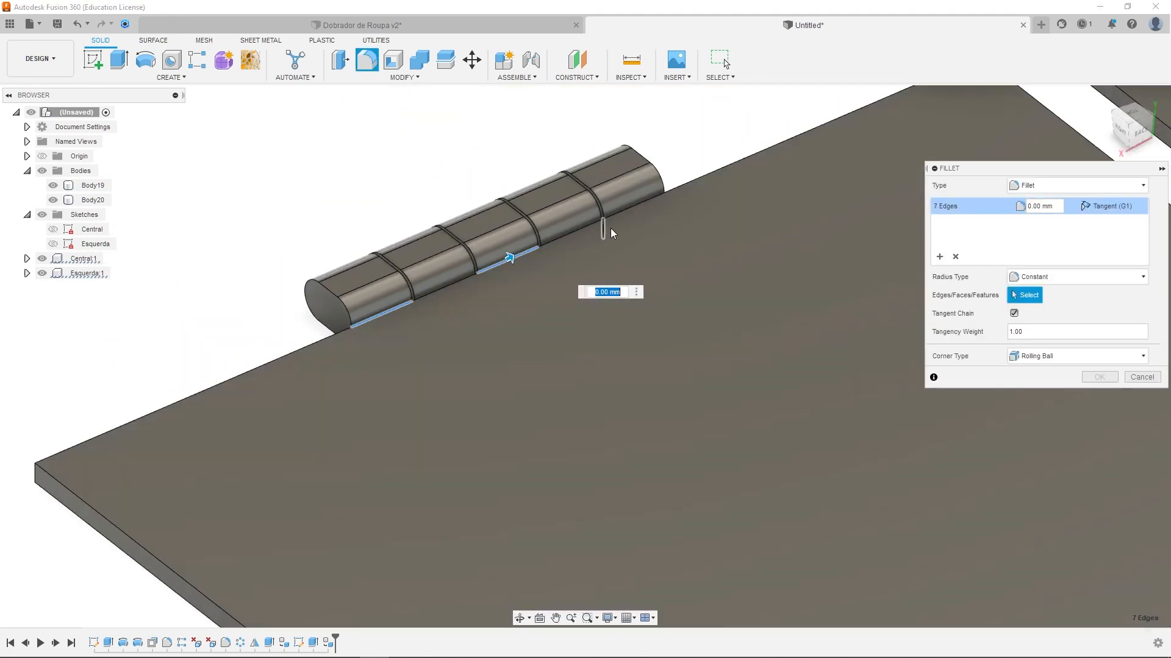
click(627, 211)
Add the three edges where the hinge knuckles on the central panel's free side meet the plate to the fillet
middle_drag(551, 397, 286, 390)
click(136, 379)
click(259, 357)
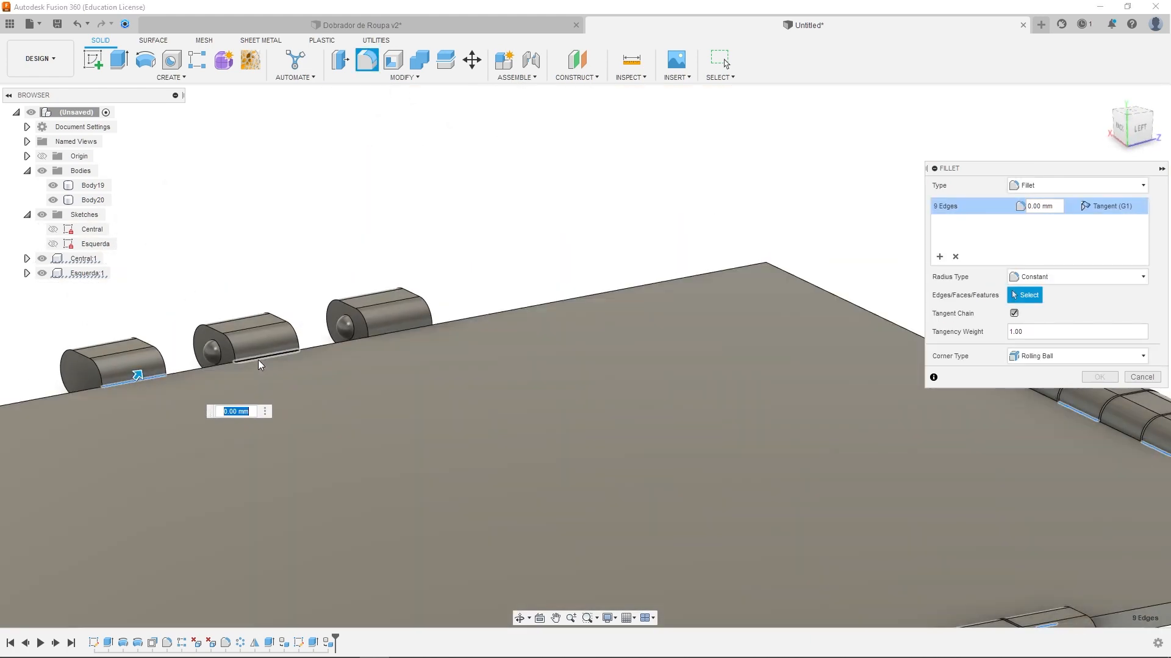
click(395, 334)
shift+middle_drag(398, 339, 455, 355)
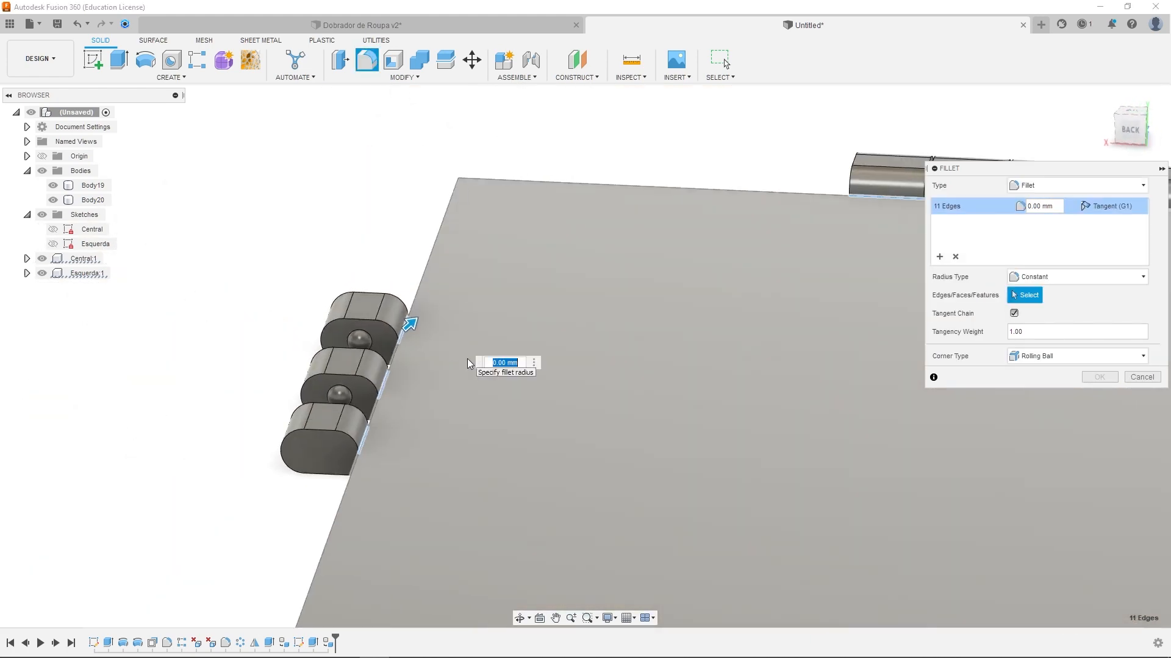
Set the fillet radius to the FilletPlacas parameter and apply the fillet to all selected knuckle edges
text(fi)
text(l)
key(Return)
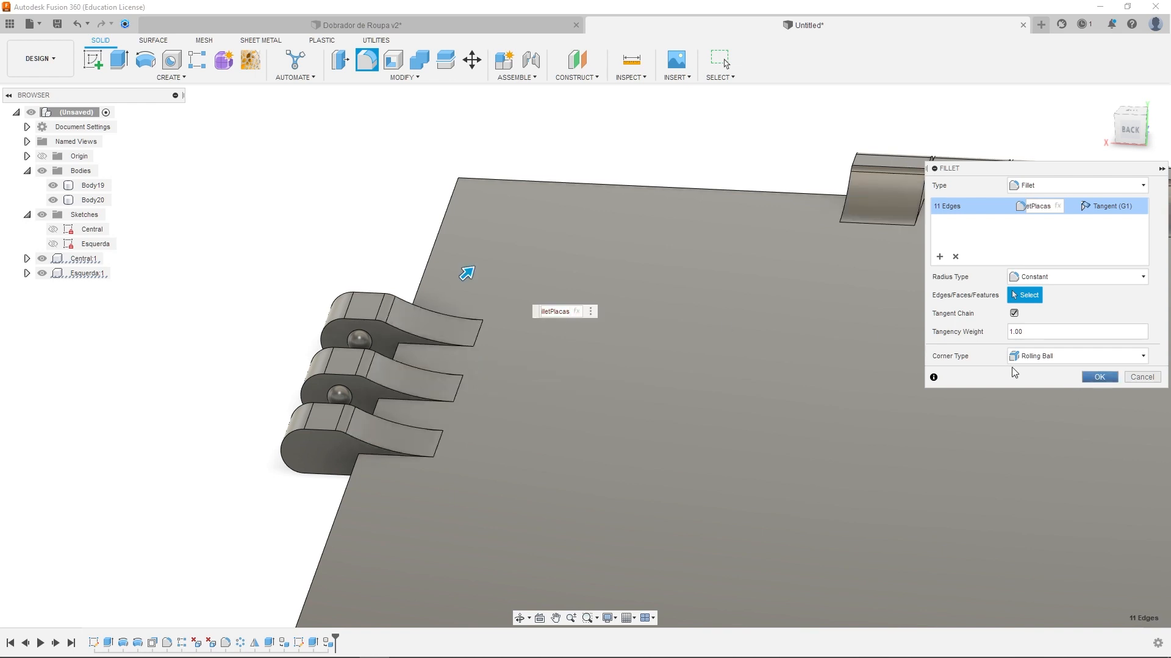
scroll(654, 412, down, 4)
shift+middle_drag(591, 418, 567, 417)
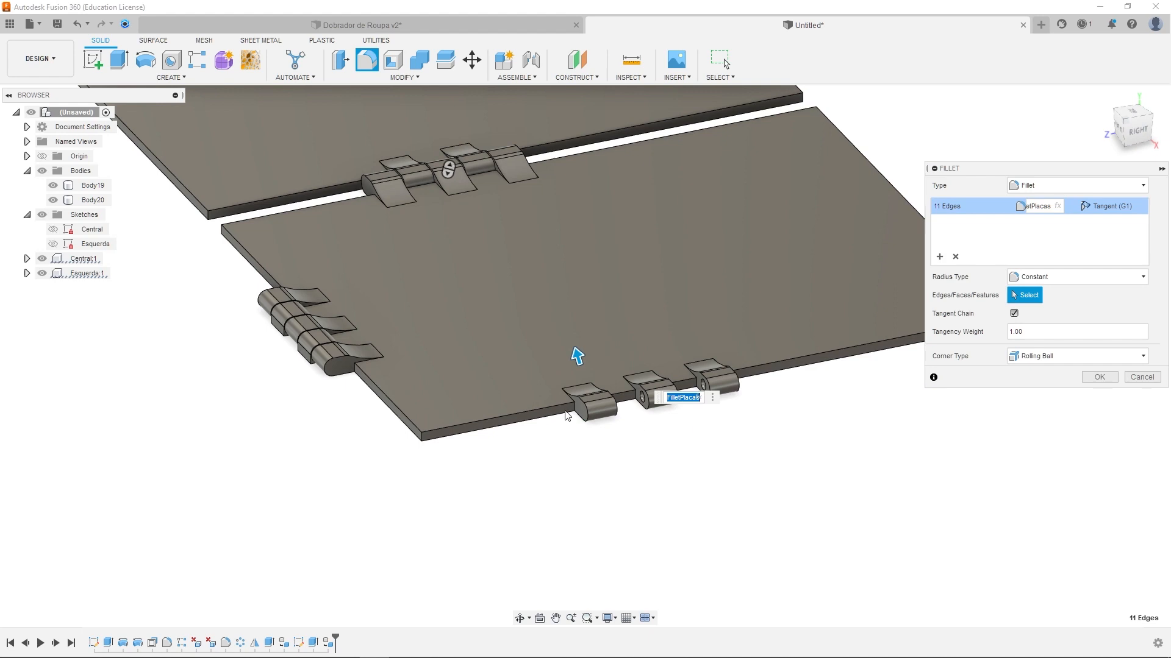
click(1087, 379)
In the reference design, roll the history forward, examine which plate side faces are offset around the hinge, and return to the untitled design
scroll(340, 385, up, 2)
scroll(387, 325, down, 4)
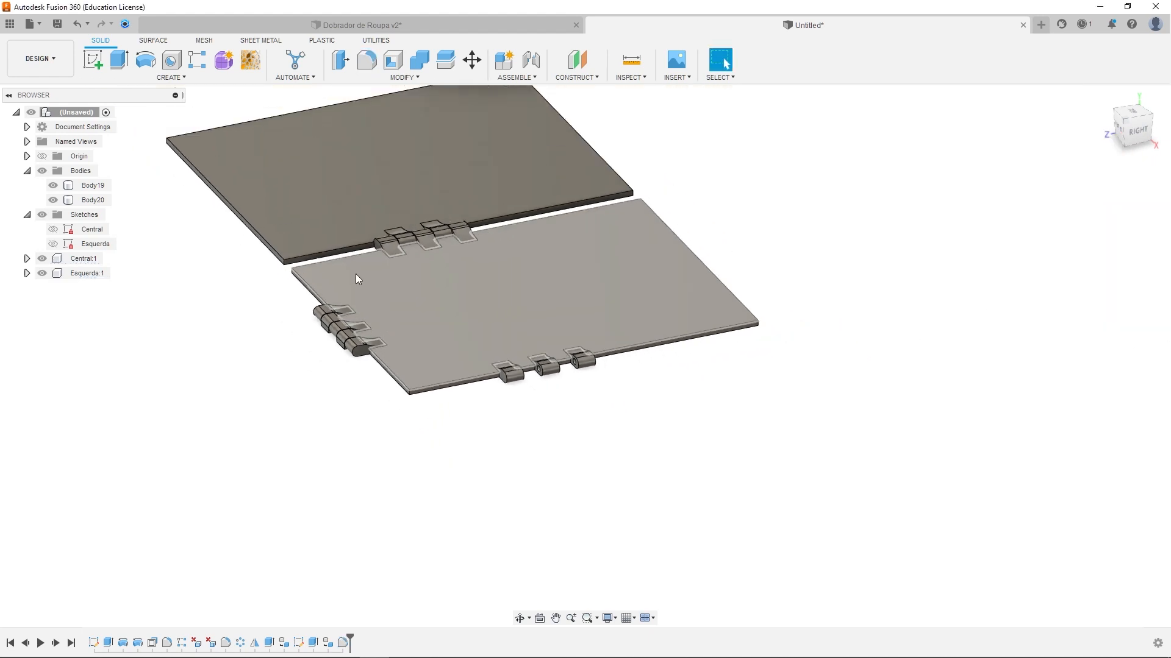
shift+middle_drag(358, 280, 407, 300)
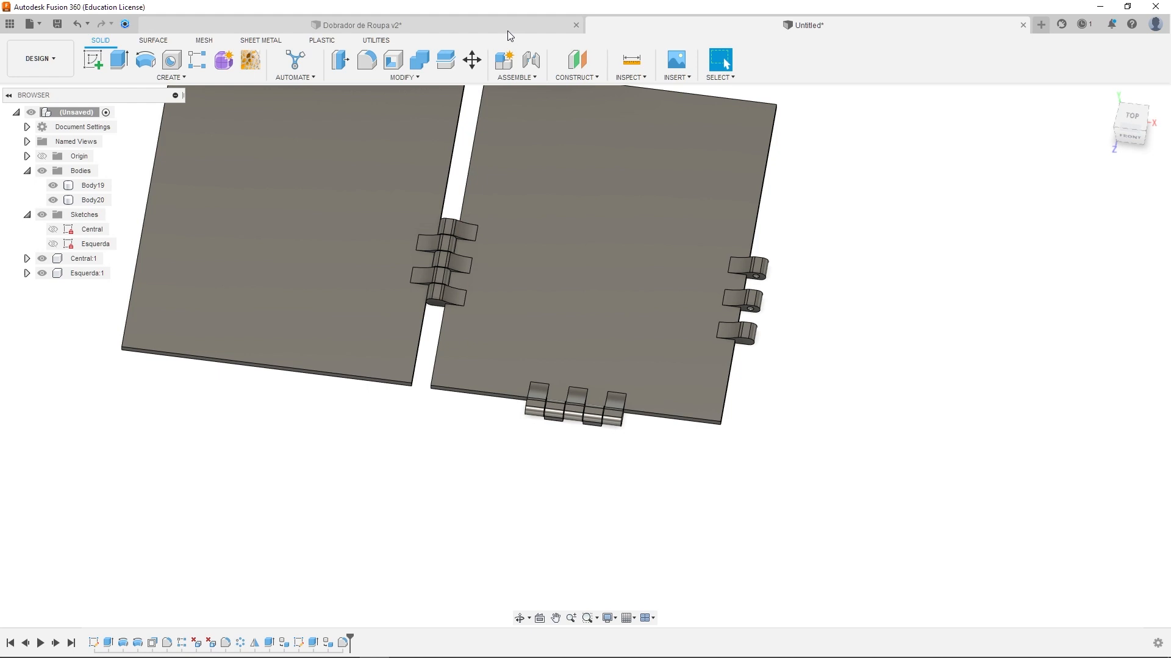
click(510, 33)
drag(335, 638, 365, 638)
click(342, 643)
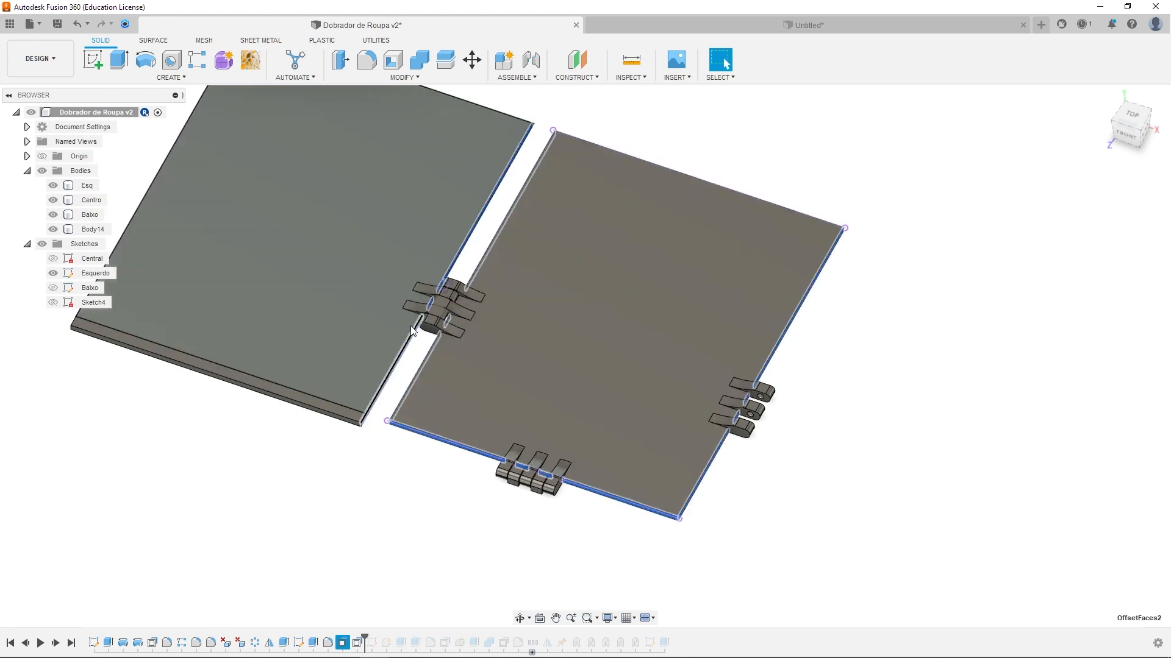
scroll(430, 321, up, 7)
shift+middle_drag(419, 389, 449, 330)
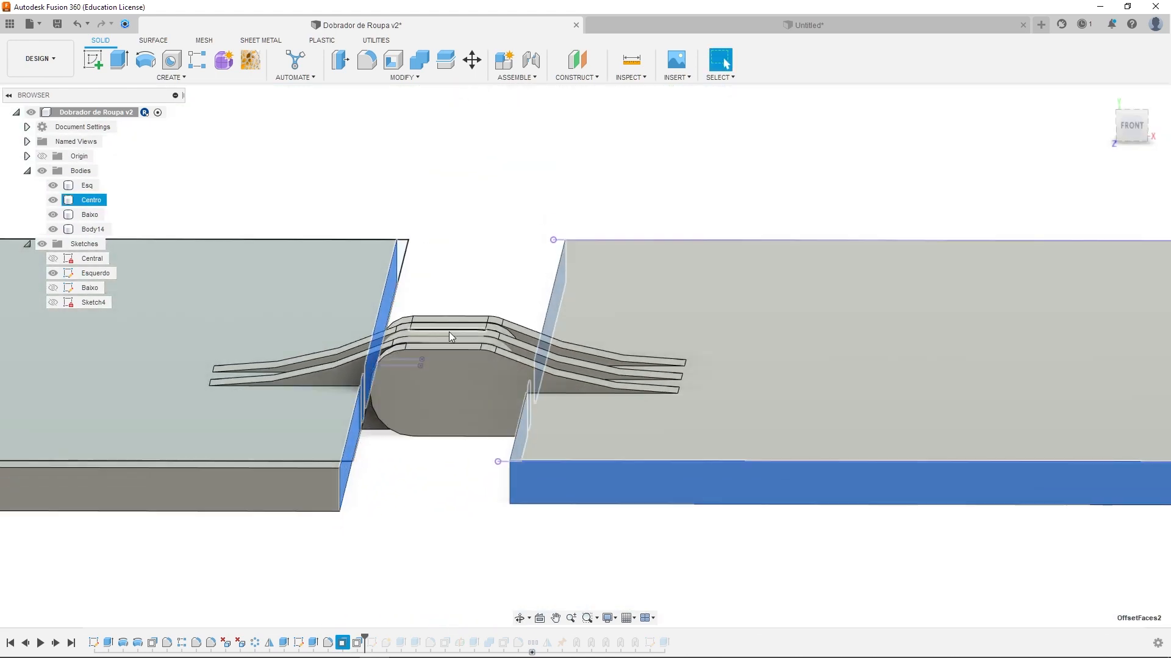
key(Escape)
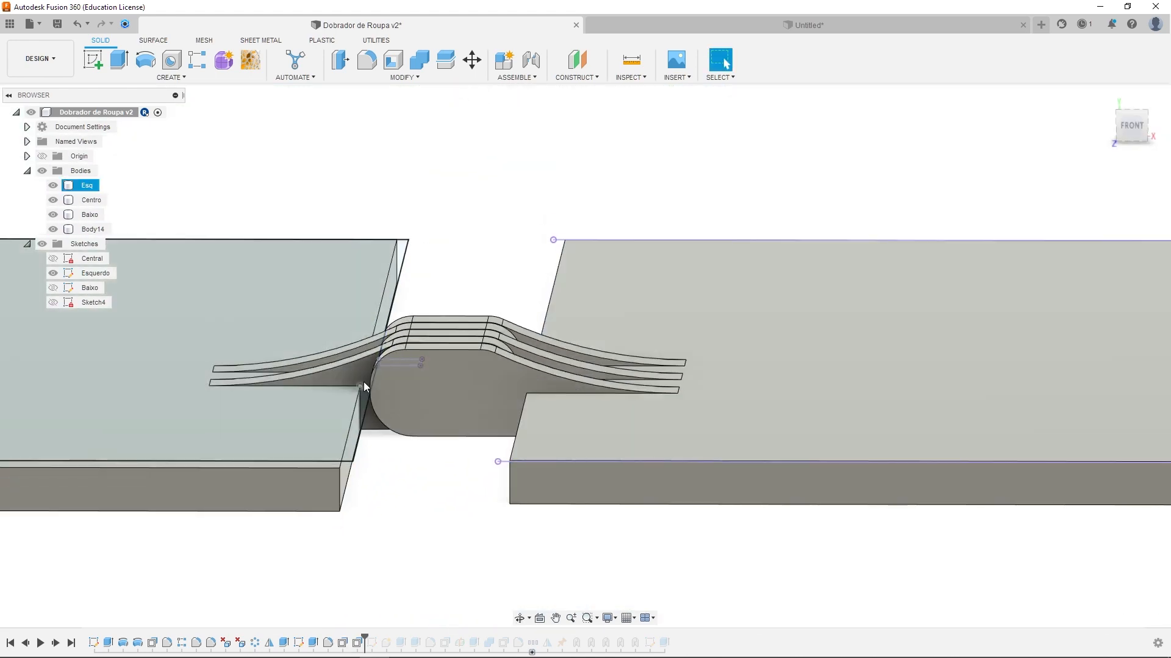
click(677, 25)
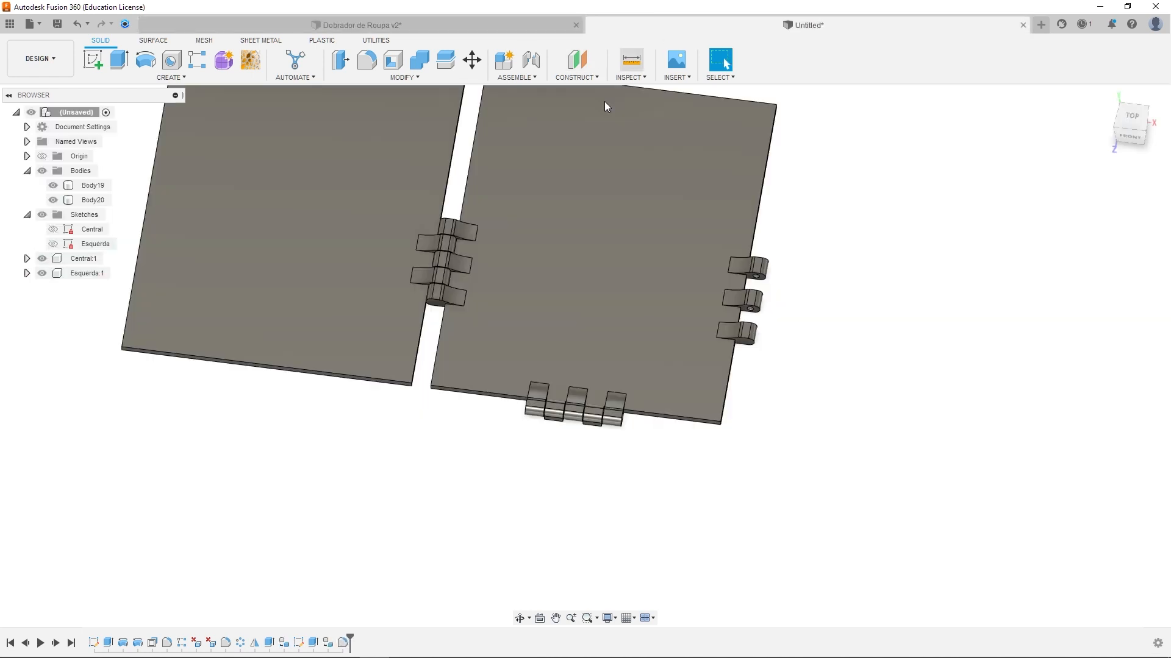
Hide the Central component and select the three side faces of the Esquerda plate between and beside its hinge knuckles
shift+middle_drag(457, 322, 413, 292)
scroll(384, 286, up, 6)
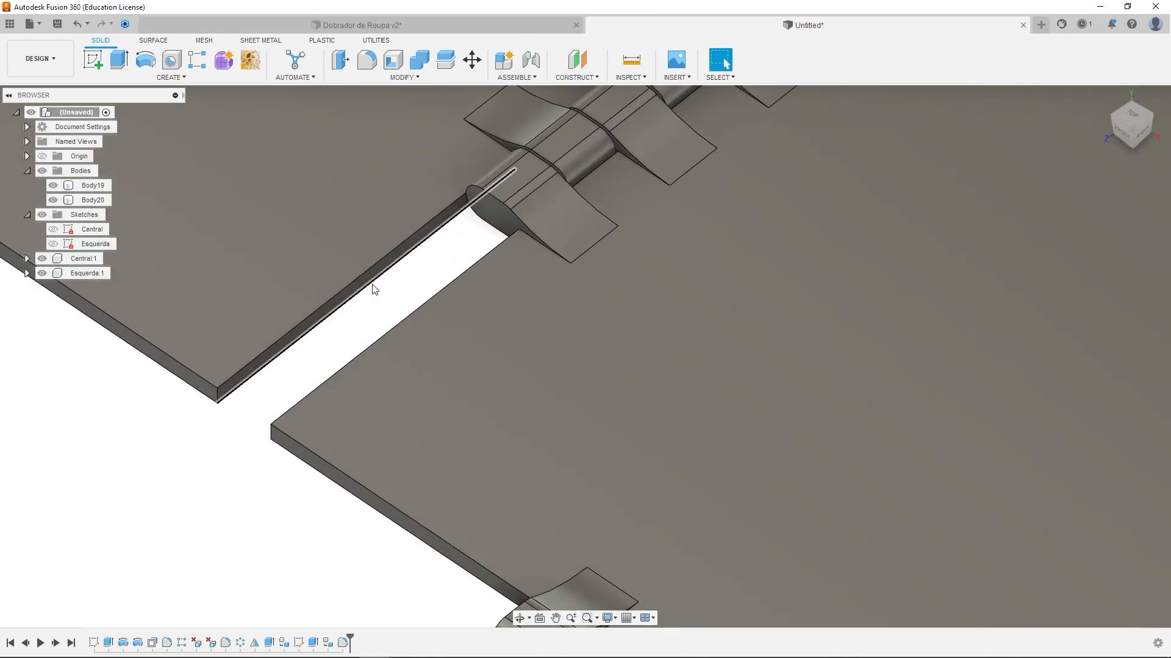
click(377, 272)
scroll(377, 272, down, 5)
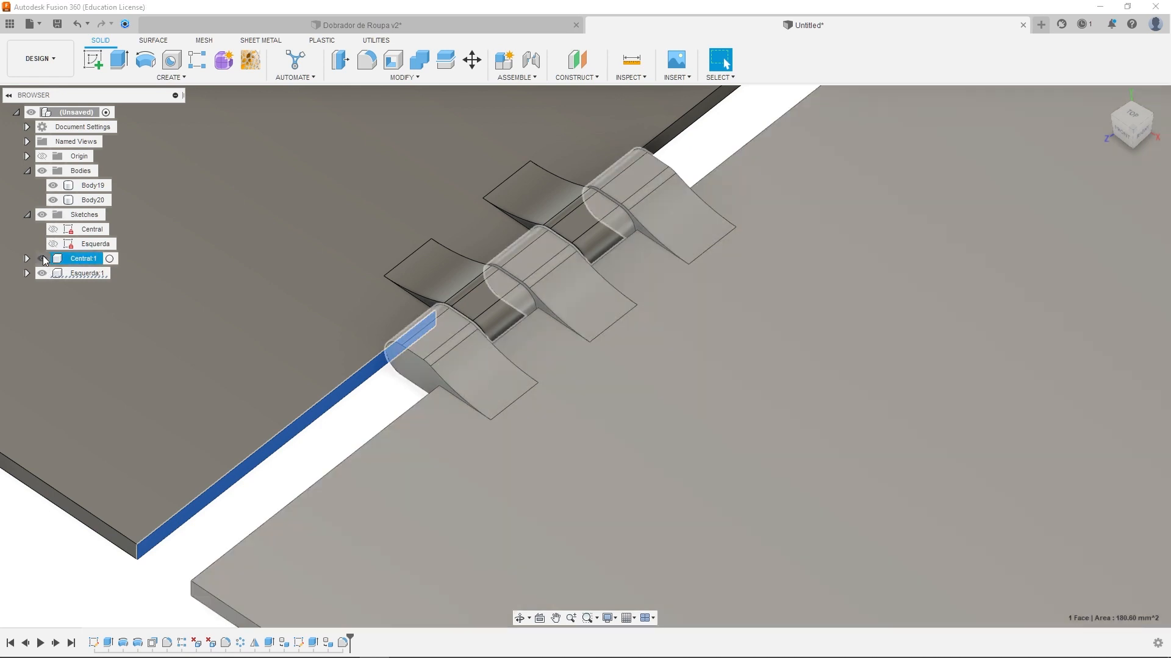
click(42, 259)
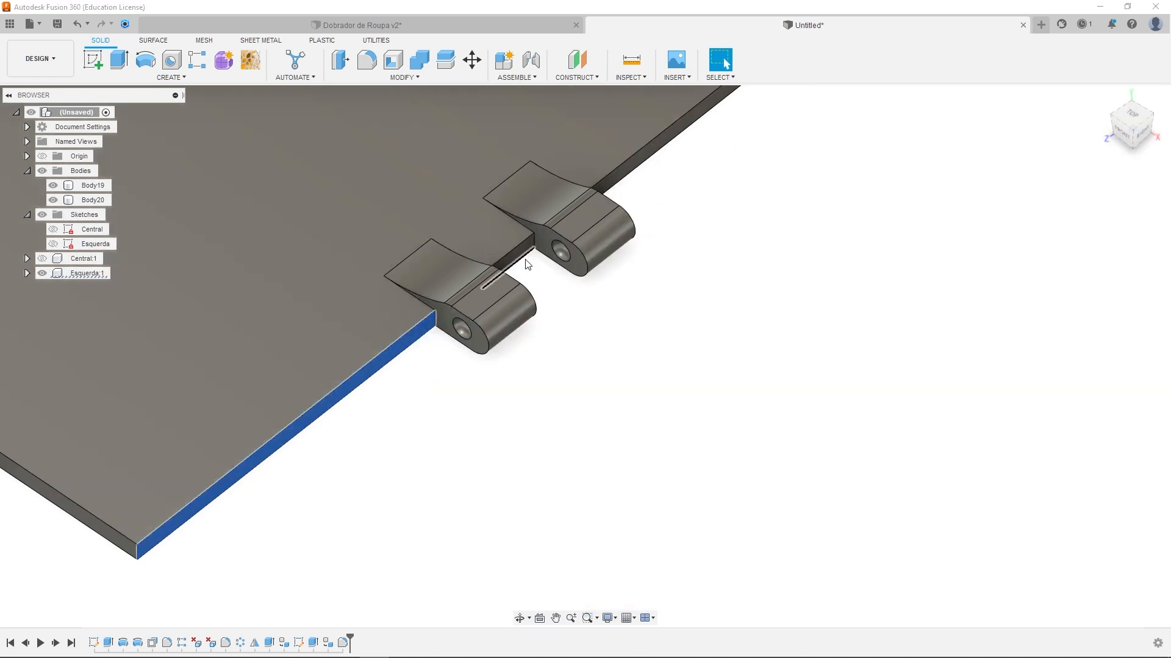
ctrl+click(520, 255)
ctrl+click(606, 185)
scroll(630, 203, down, 3)
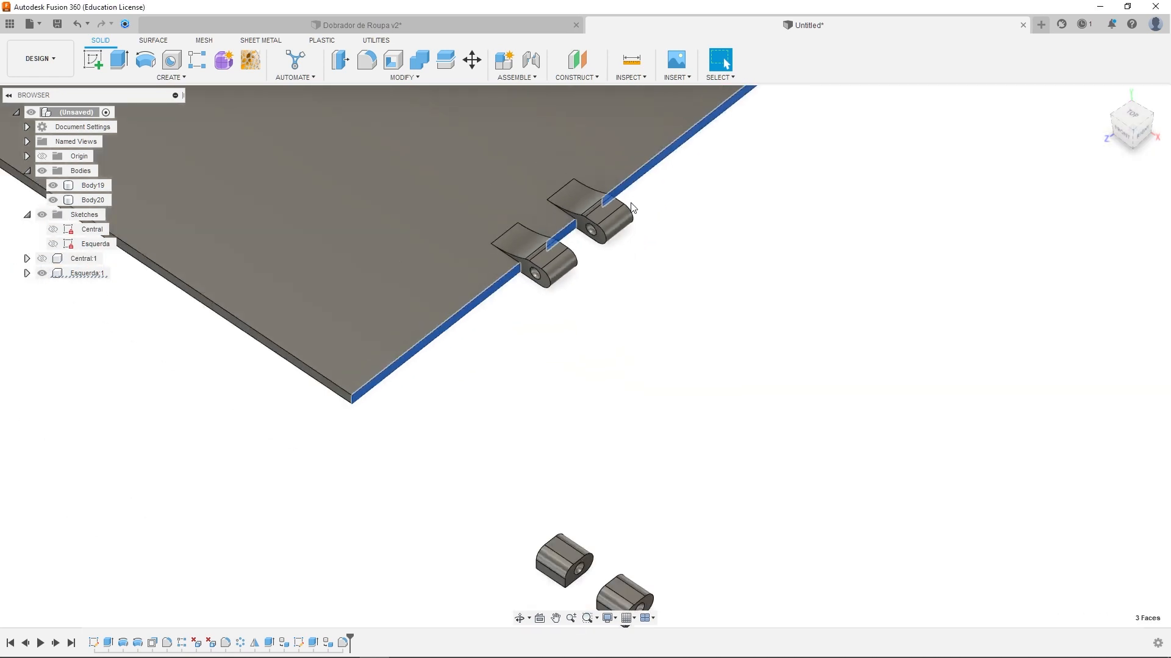
scroll(632, 207, down, 3)
shift+middle_drag(556, 203, 534, 254)
scroll(637, 240, down, 1)
scroll(622, 237, up, 5)
shift+middle_drag(606, 238, 579, 256)
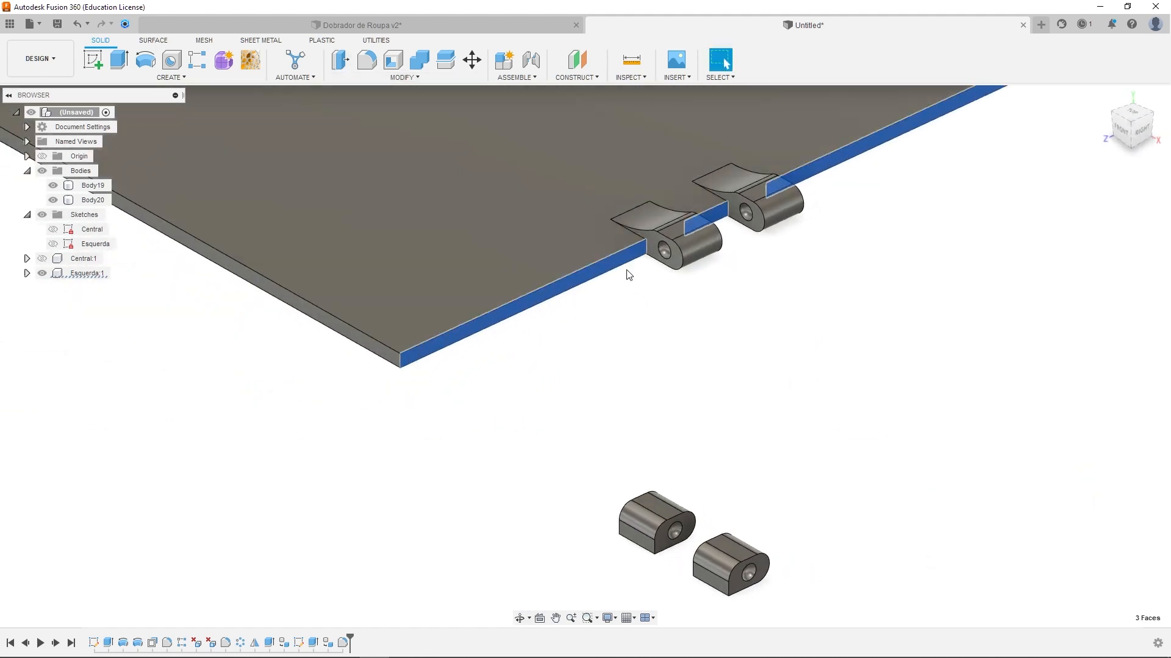
Start an Offset Face on the selected Esquerda side faces and set the distance to -Tolerância * 4
key(q)
shift+middle_drag(680, 279, 762, 244)
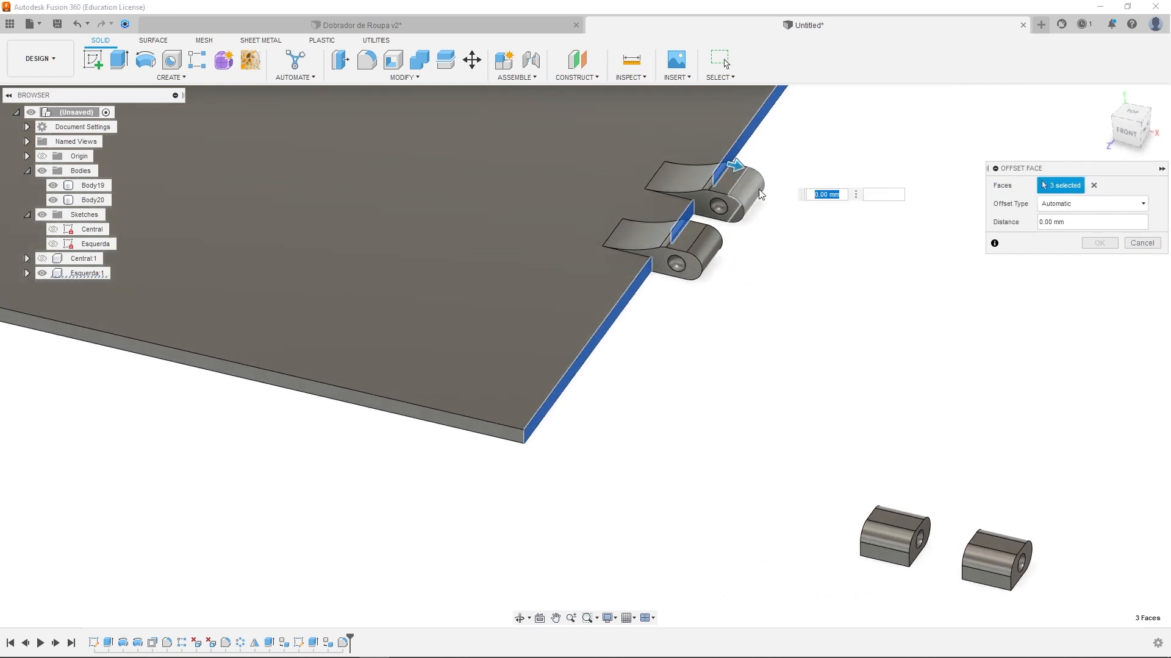
text(Tolerância)
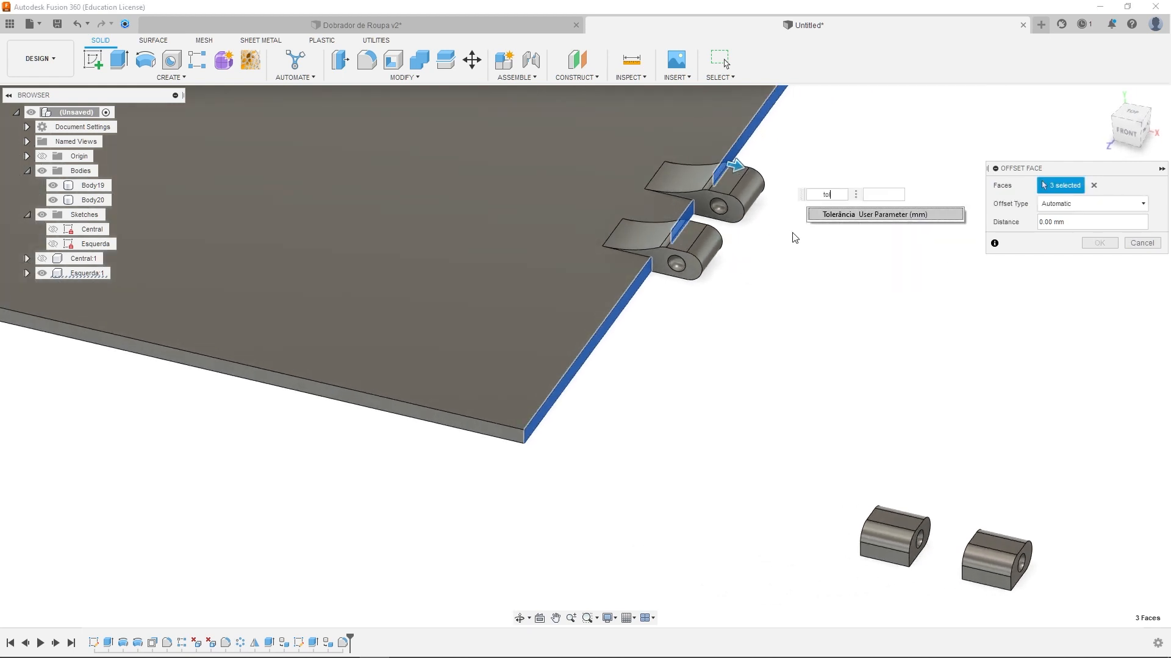
key(Left)
key(Left)
key(Left)
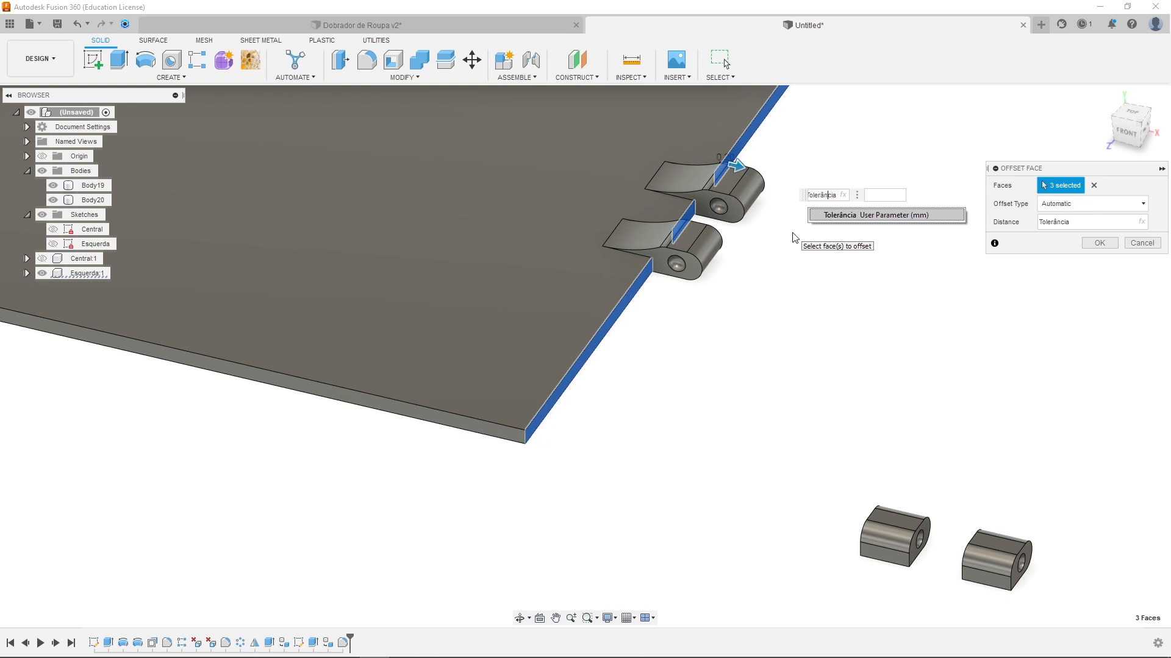
key(Home)
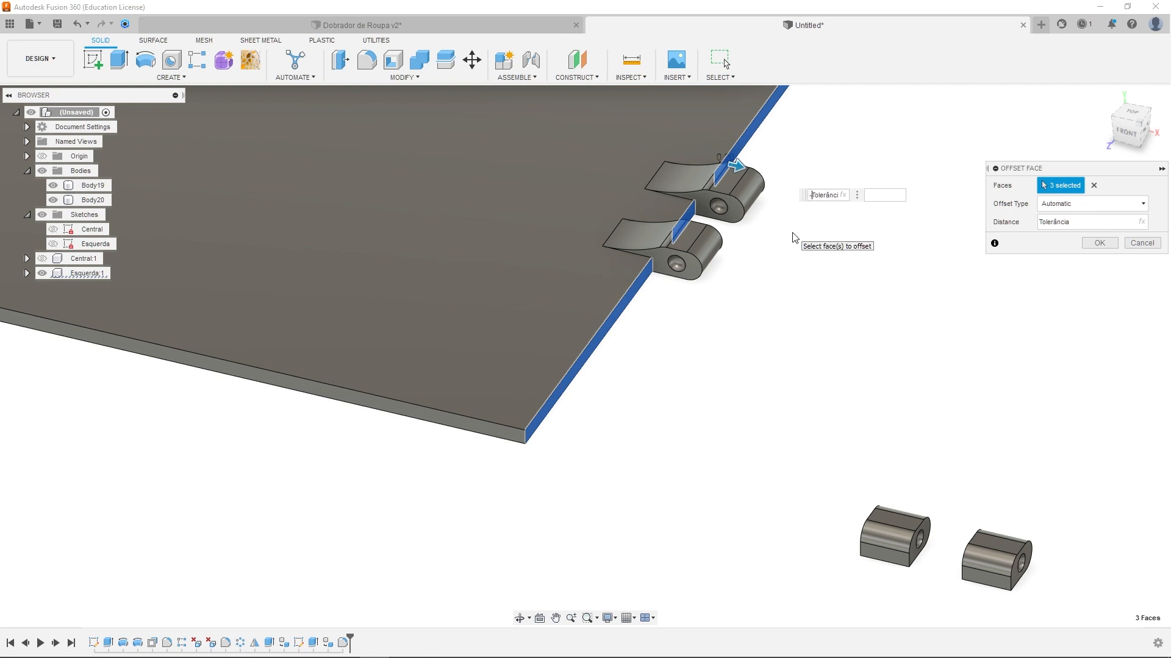
key(Right)
key(Right)
key(Right)
key(Right)
key(Right)
key(Right)
key(Right)
key(Right)
key(Right)
key(Right)
key(Right)
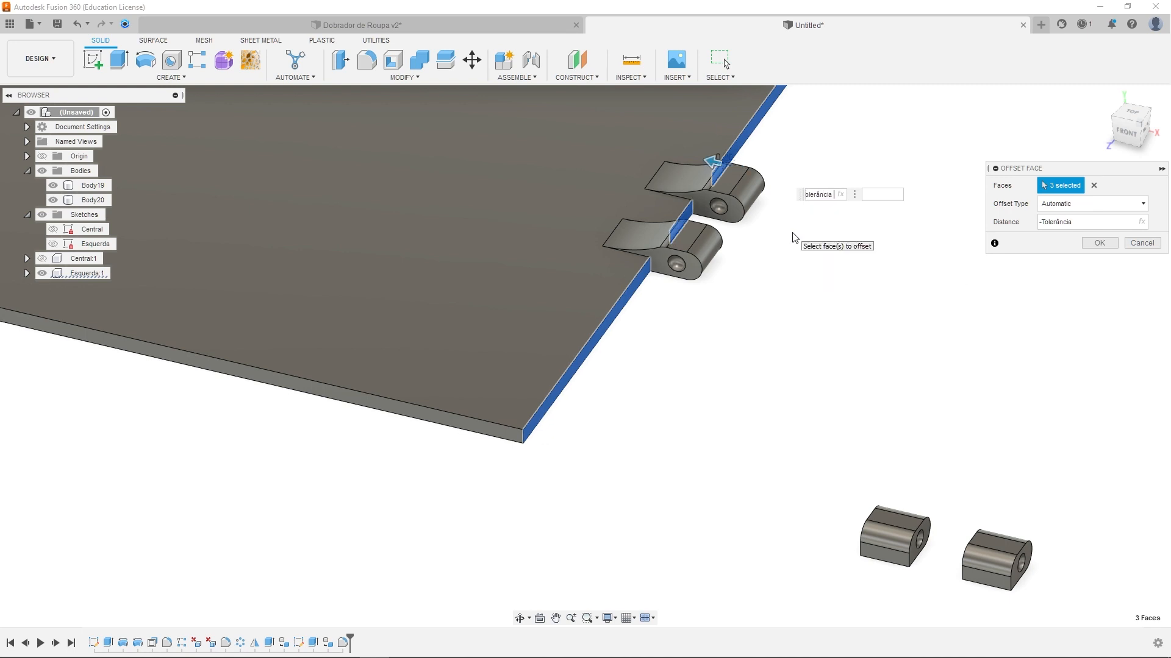
text(*)
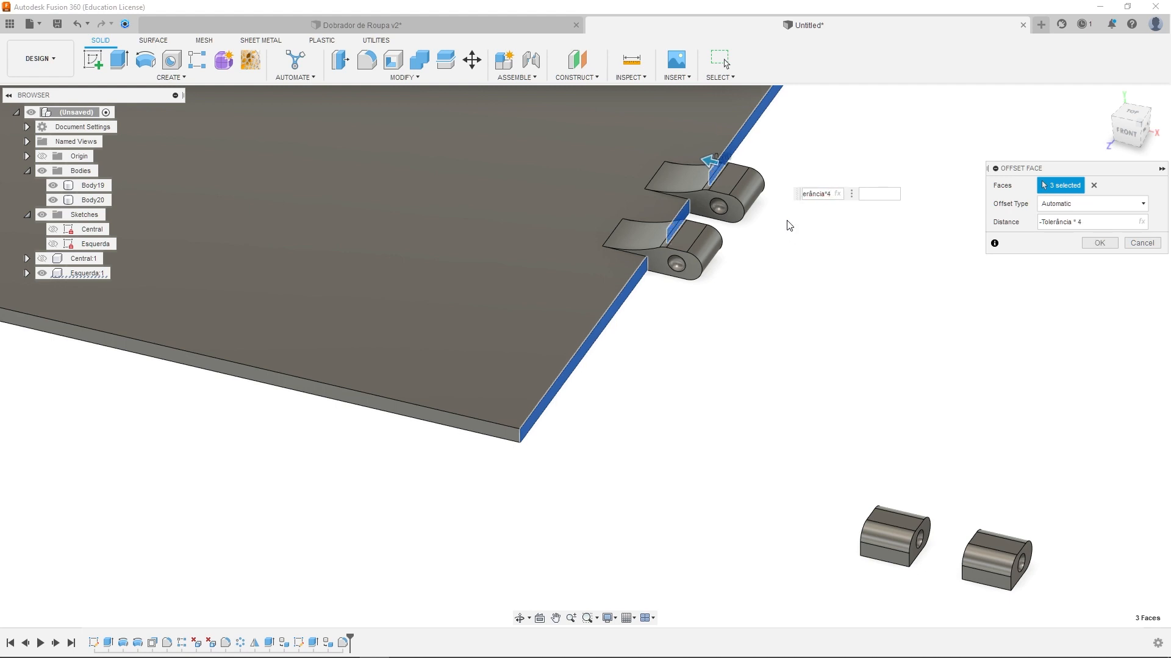
Hide the Esquerda component with the face offset still open
scroll(709, 222, down, 4)
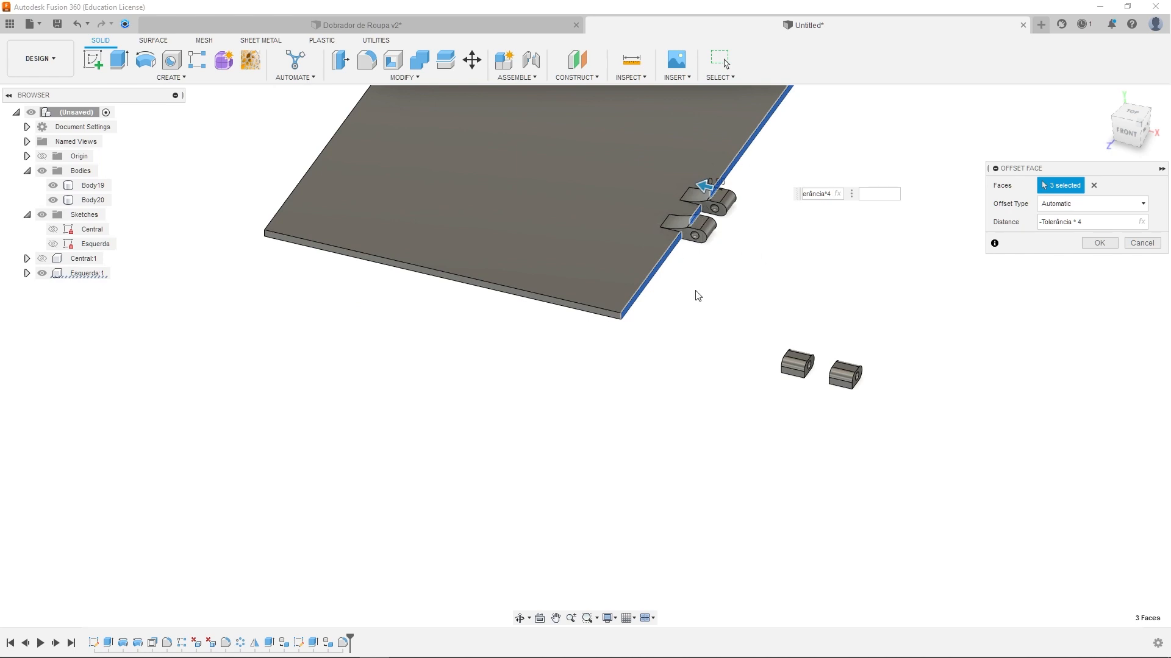
scroll(681, 252, down, 3)
middle_drag(546, 195, 530, 258)
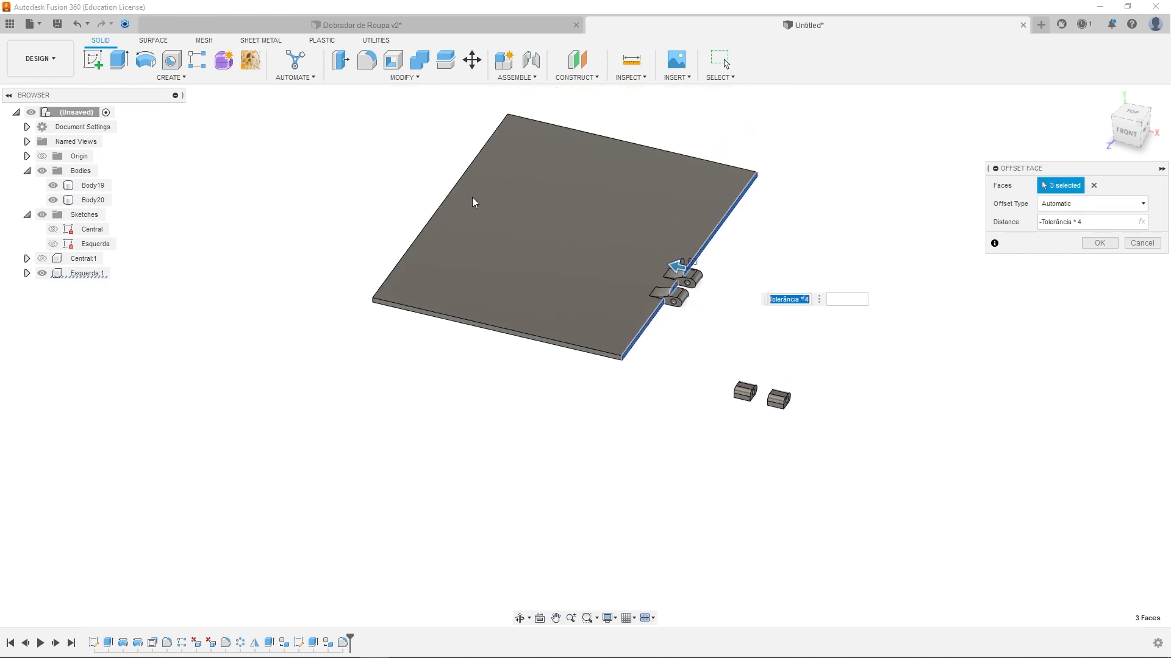
click(44, 274)
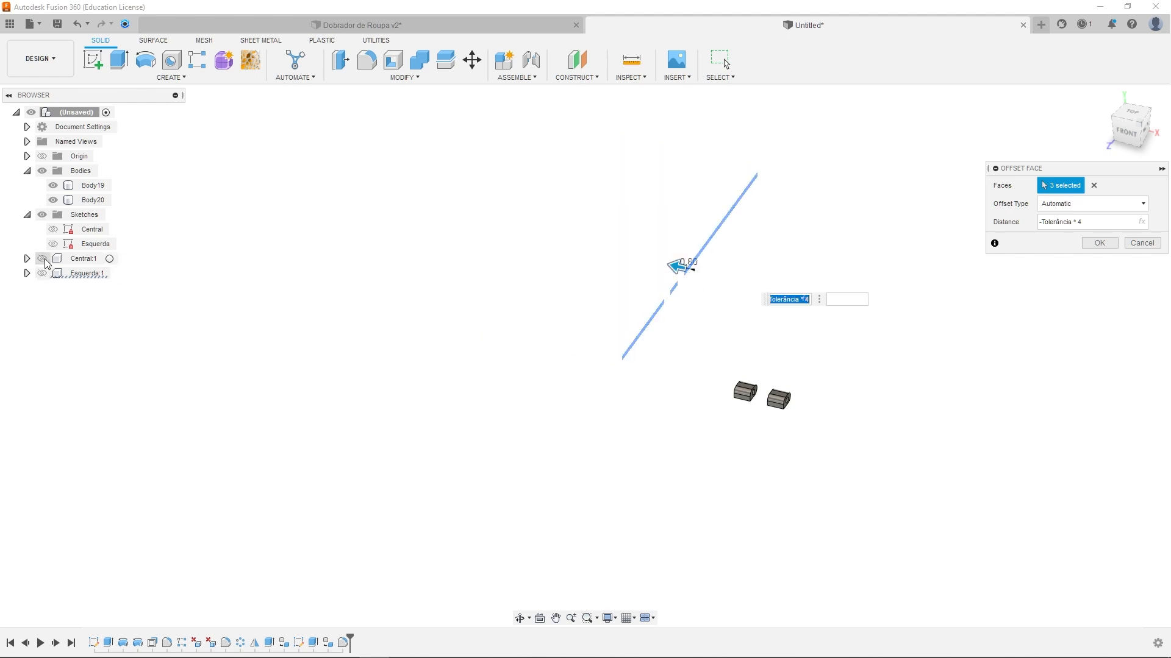
Show the Central component and add the four plate-edge faces along its left hinge side to the Offset Face selection
click(42, 258)
scroll(653, 341, up, 5)
shift+middle_drag(652, 336, 688, 371)
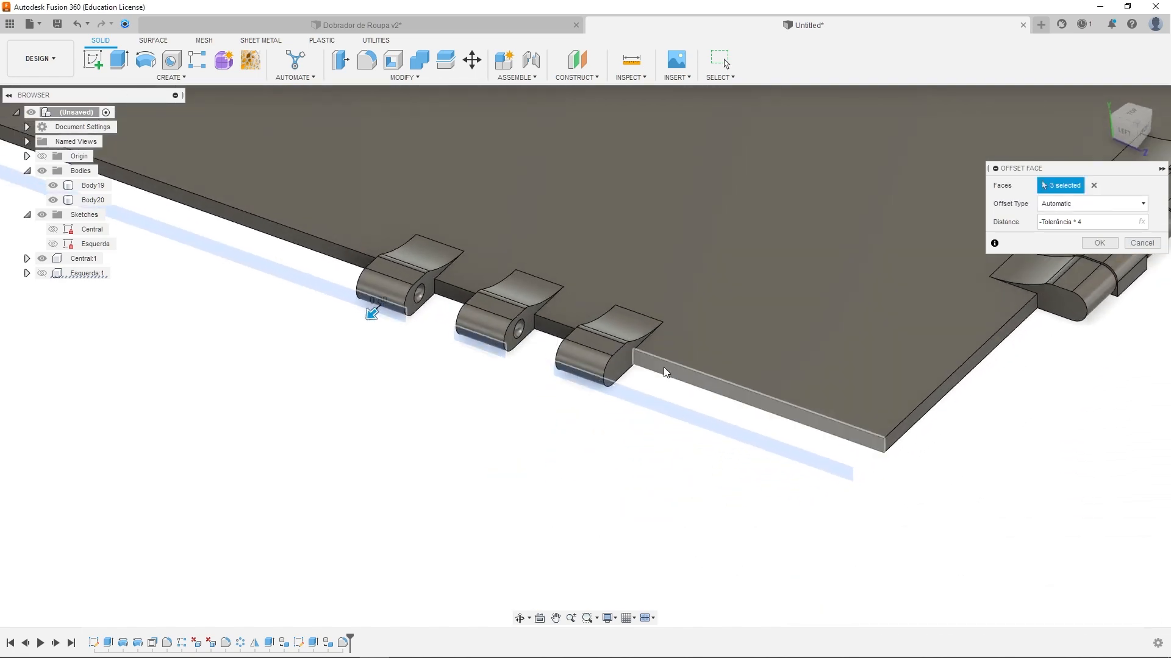
click(666, 373)
click(561, 337)
click(460, 295)
click(353, 267)
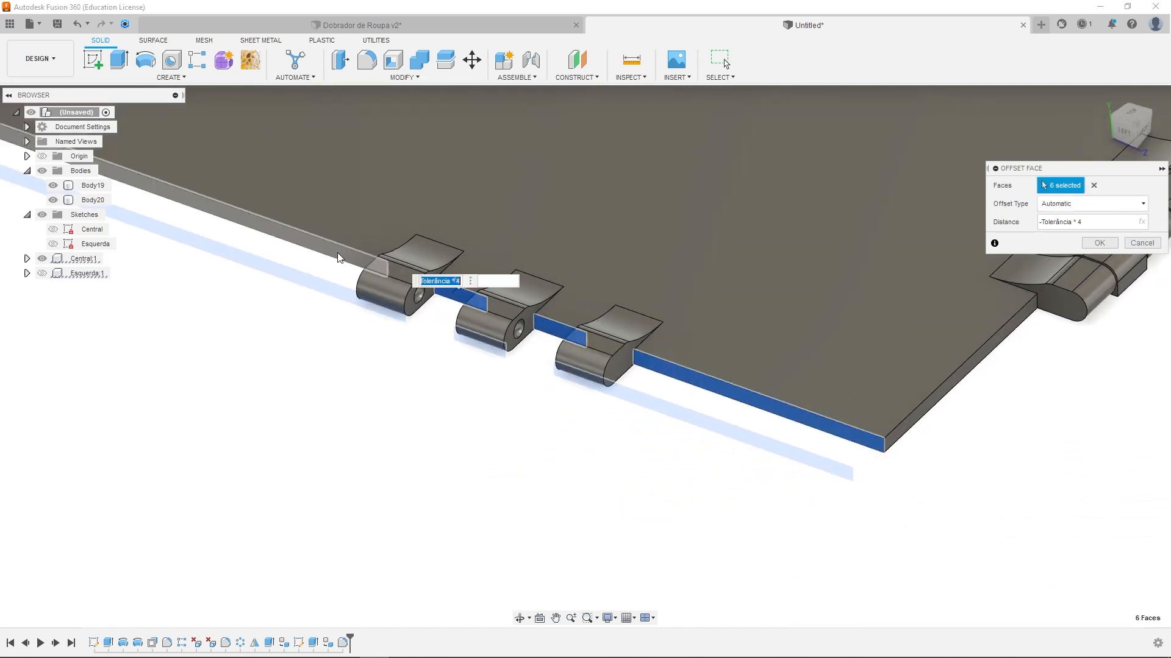
Add the four plate-edge faces between the hinge knuckles on Central's right side to the offset selection
scroll(603, 247, down, 4)
shift+middle_drag(766, 229, 854, 242)
scroll(569, 328, up, 5)
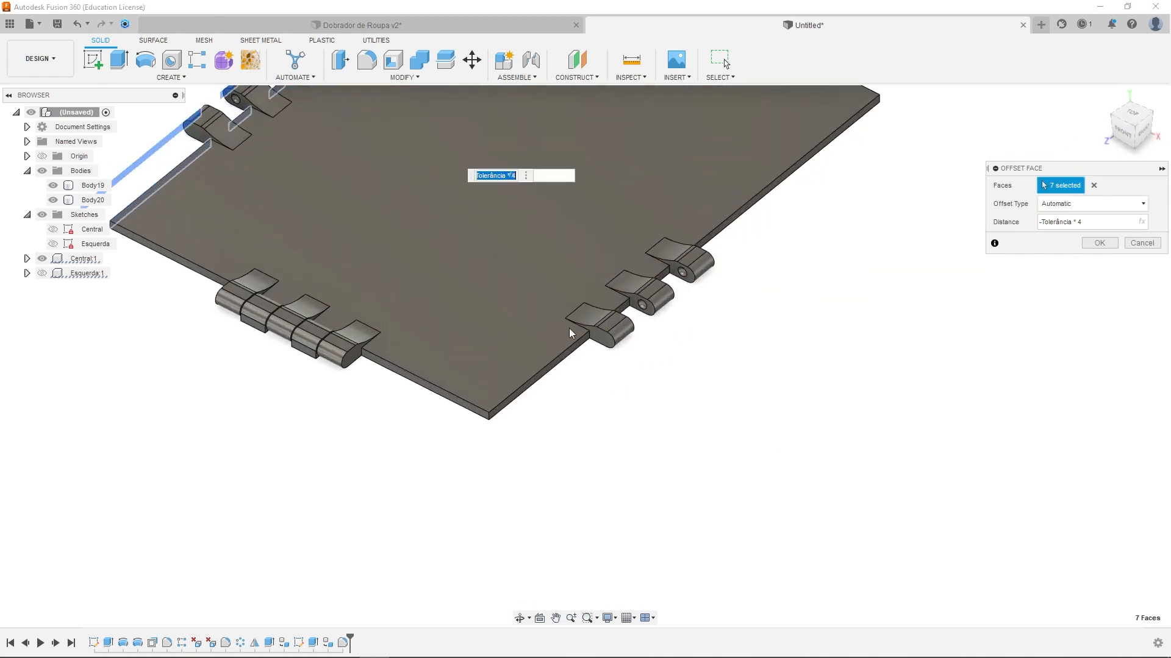
click(562, 324)
click(661, 260)
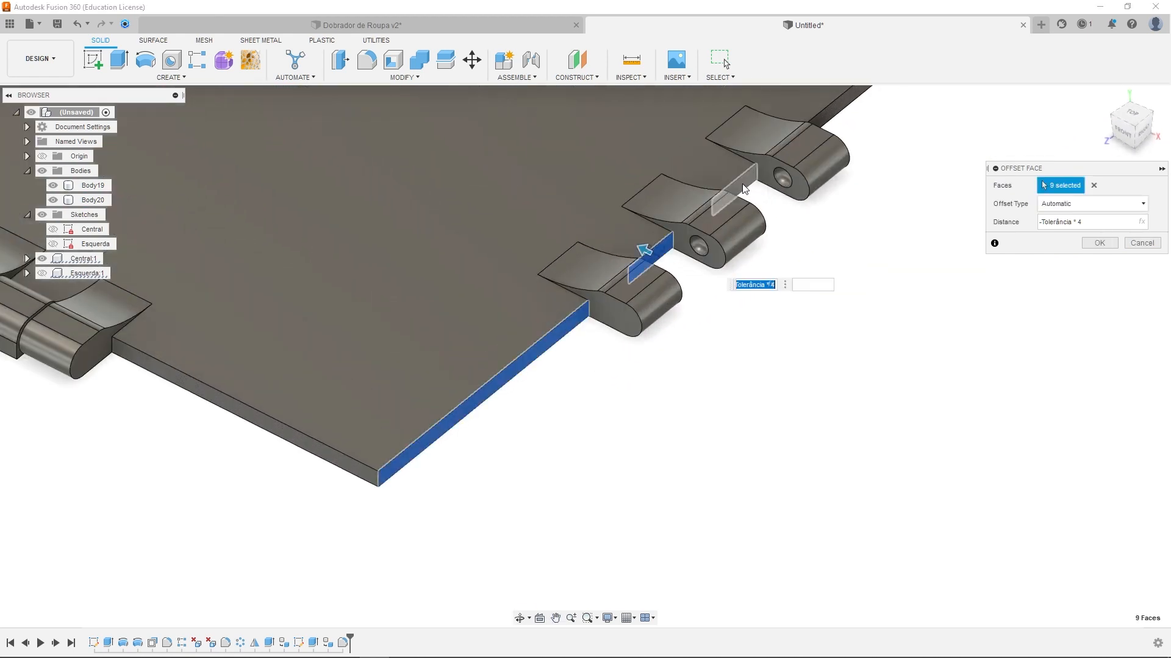
click(732, 180)
click(825, 112)
scroll(531, 287, down, 2)
scroll(331, 269, down, 2)
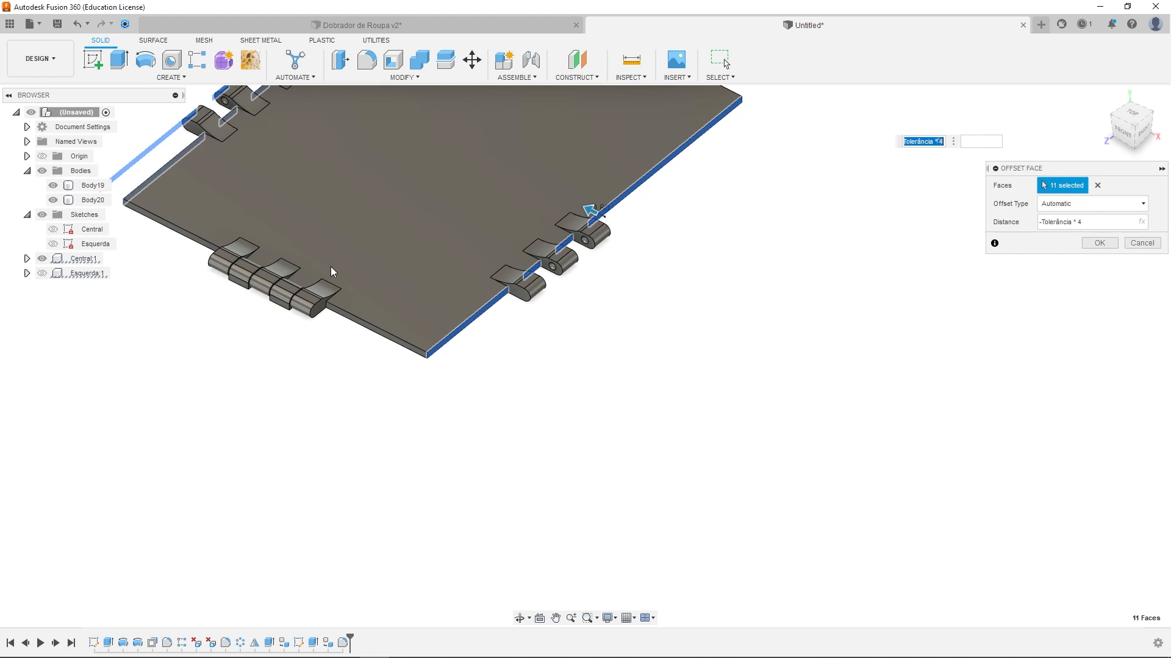
With Body19 and Body20 hidden, add Central's four front-edge faces to the selection and apply the -Tolerância * 4 offset
scroll(451, 397, up, 5)
shift+middle_drag(404, 361, 459, 364)
click(463, 352)
key(v)
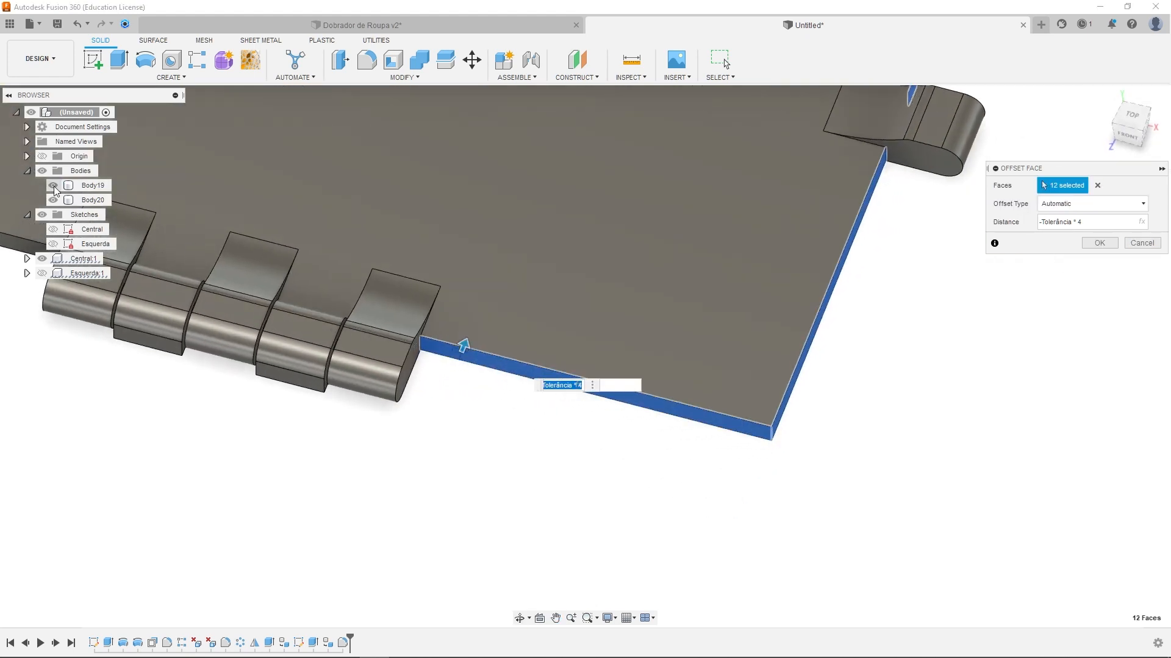
click(314, 326)
click(184, 289)
middle_drag(159, 327, 430, 394)
click(291, 306)
scroll(291, 311, down, 6)
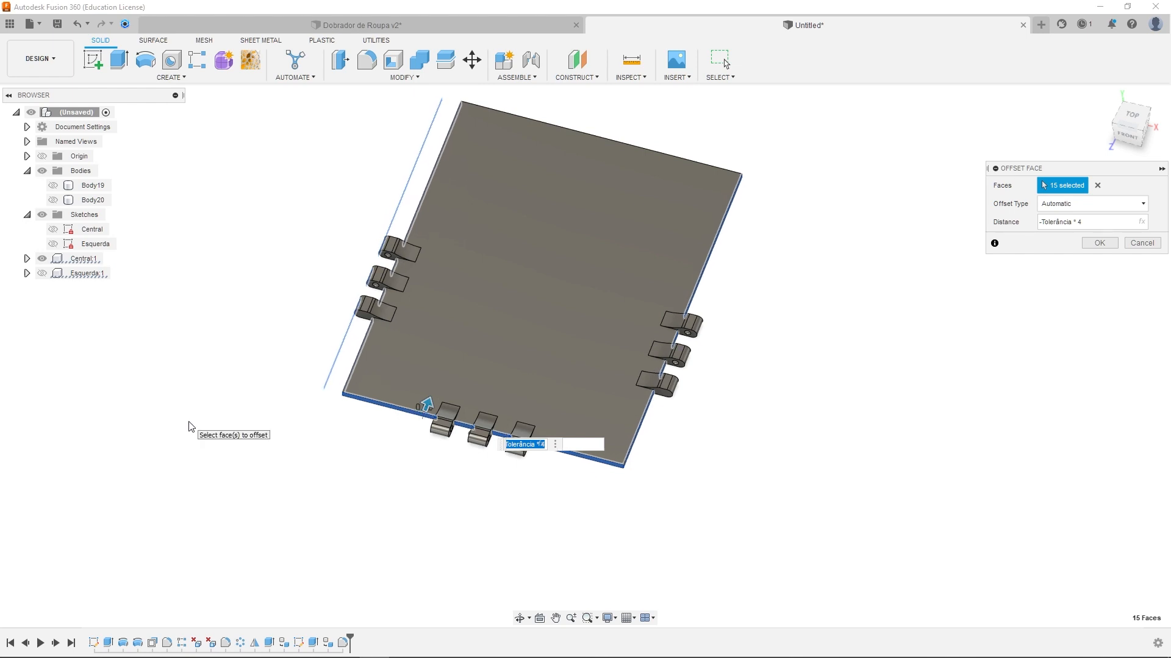
click(1099, 243)
Show the Esquerda component and inspect the gap between the two plates around the hinge
shift+middle_drag(557, 317, 382, 297)
click(42, 273)
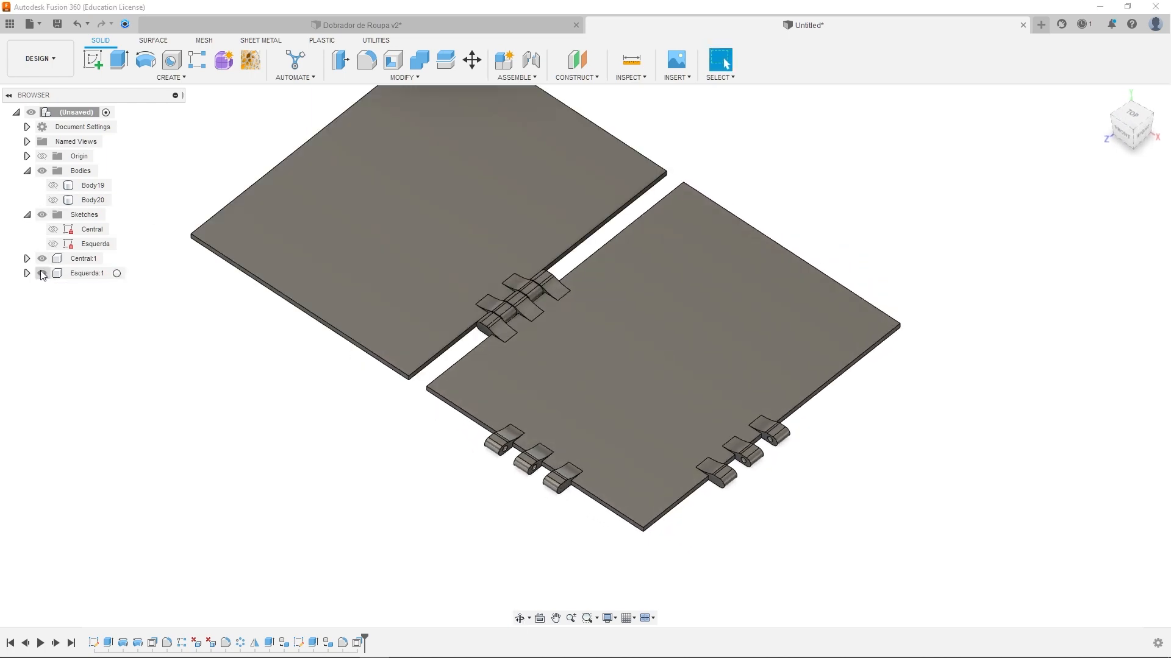
scroll(551, 308, up, 3)
shift+middle_drag(460, 334, 496, 329)
scroll(453, 345, up, 5)
scroll(476, 376, down, 2)
scroll(478, 382, down, 3)
shift+middle_drag(534, 412, 466, 403)
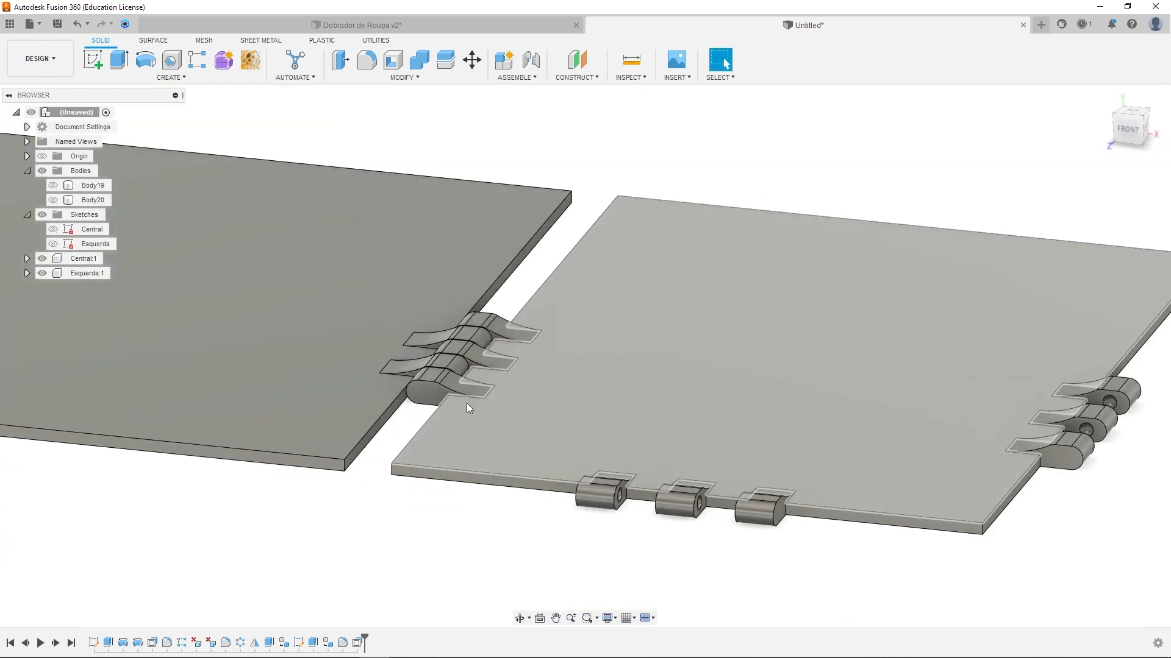
scroll(437, 397, up, 2)
scroll(433, 390, down, 5)
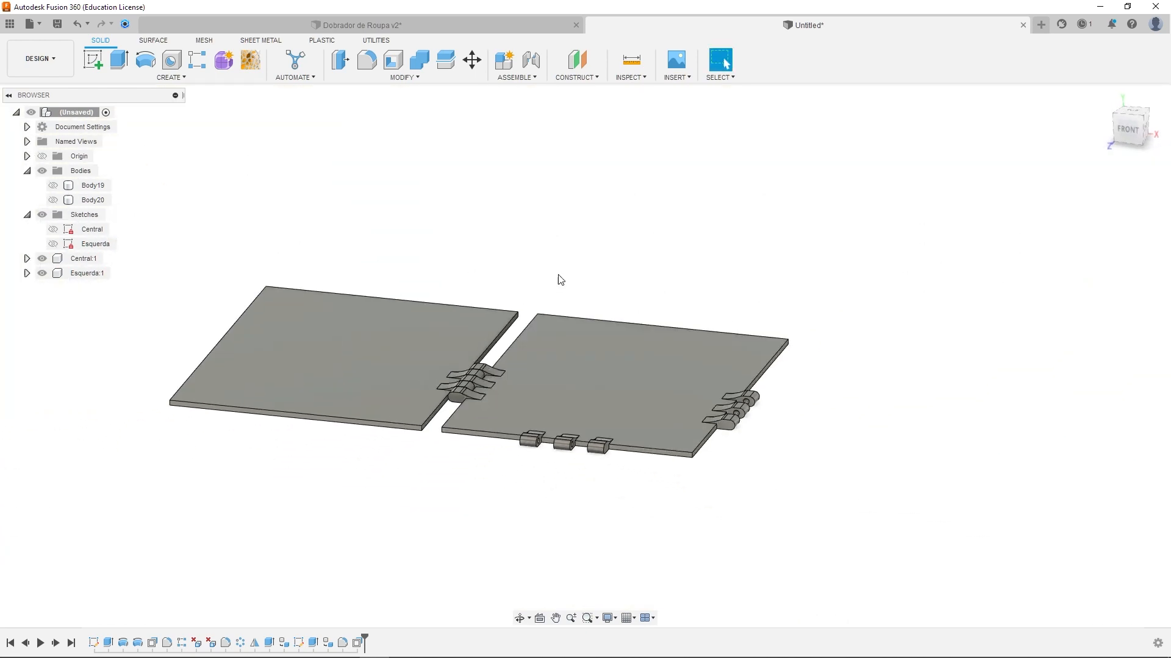
Switch to the Dobrador de Roupa v2 document, roll its timeline forward past the Baixo sketch and examine that sketch from the top
click(510, 31)
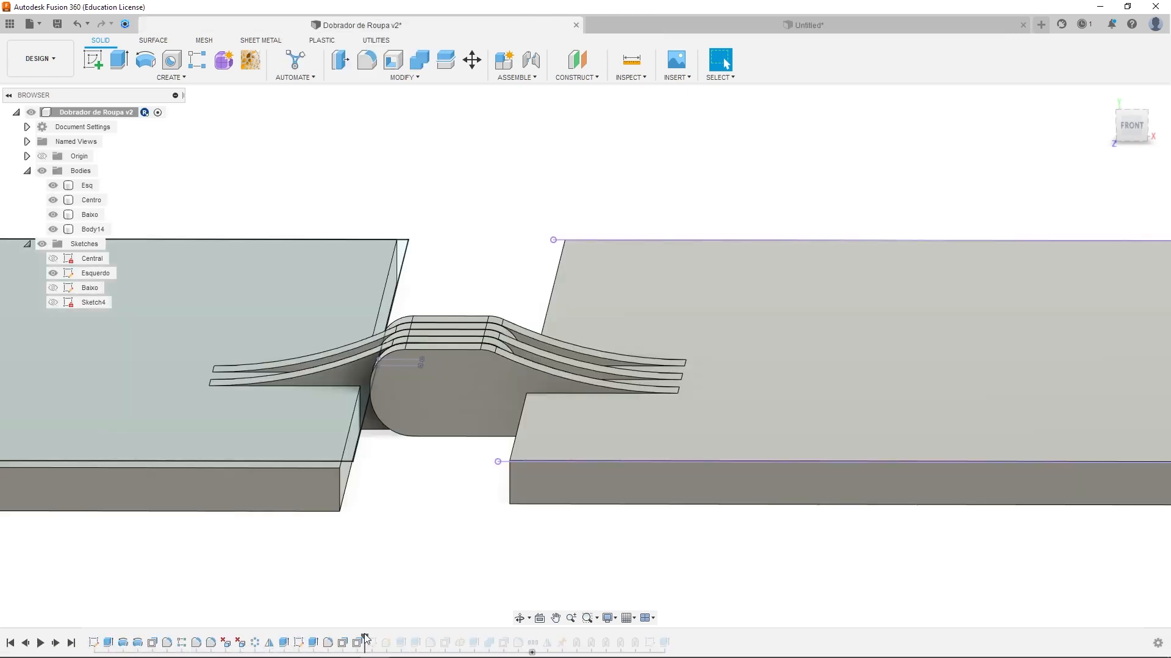
drag(365, 639, 377, 639)
scroll(419, 532, down, 3)
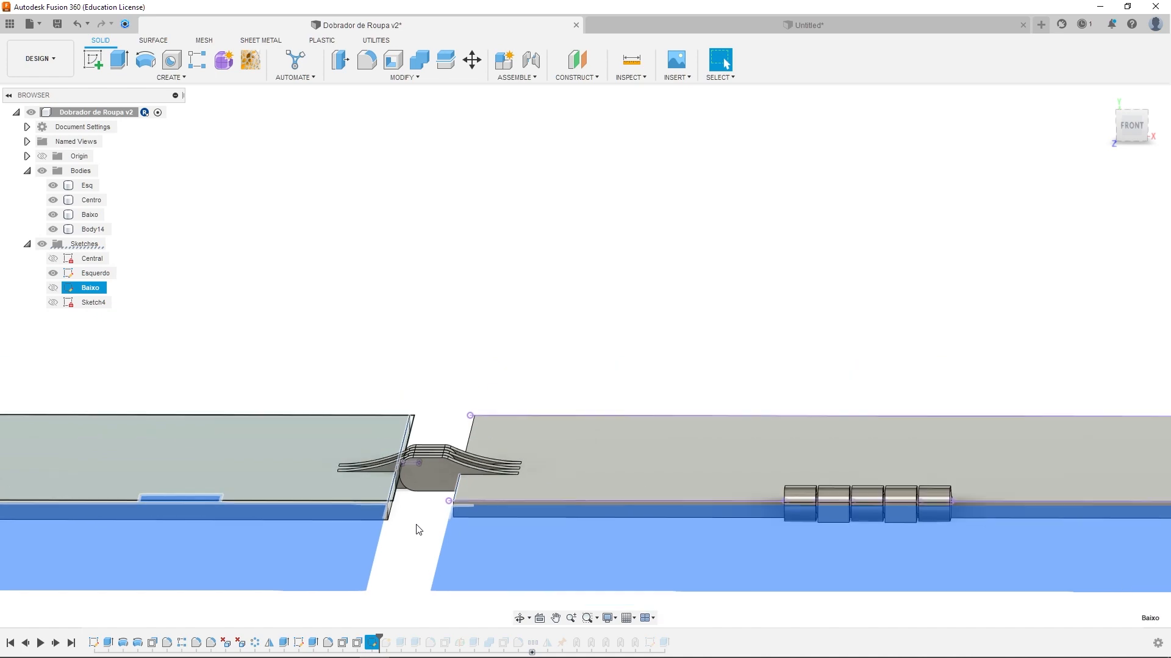
shift+middle_drag(418, 530, 467, 481)
click(1132, 111)
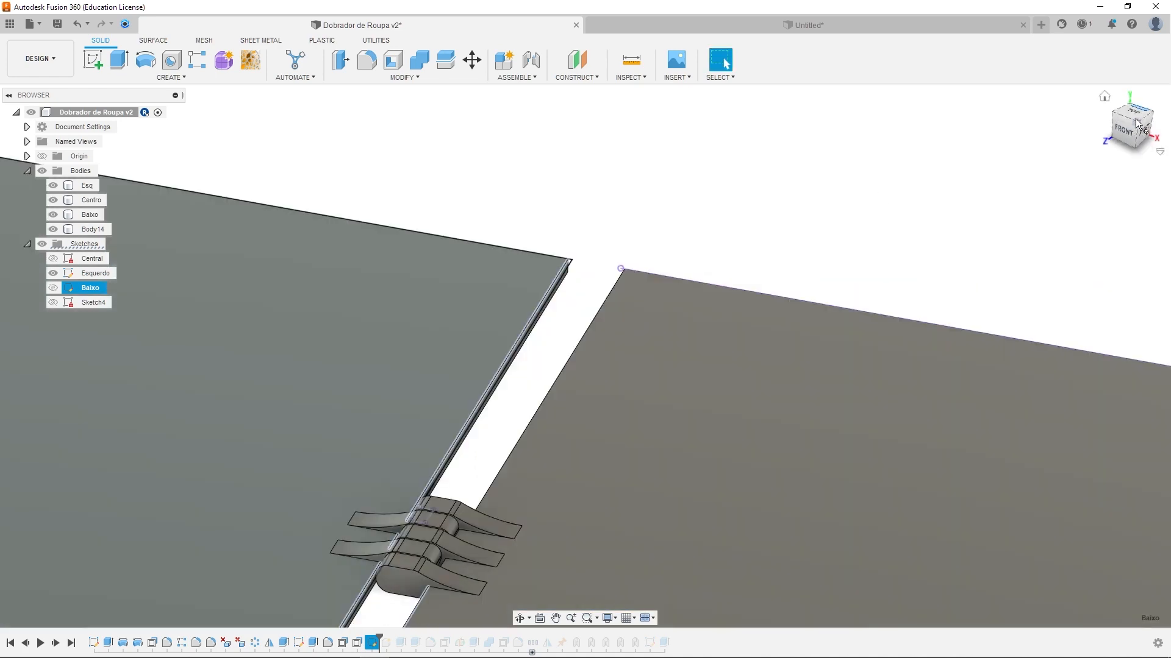
click(1146, 104)
click(1147, 95)
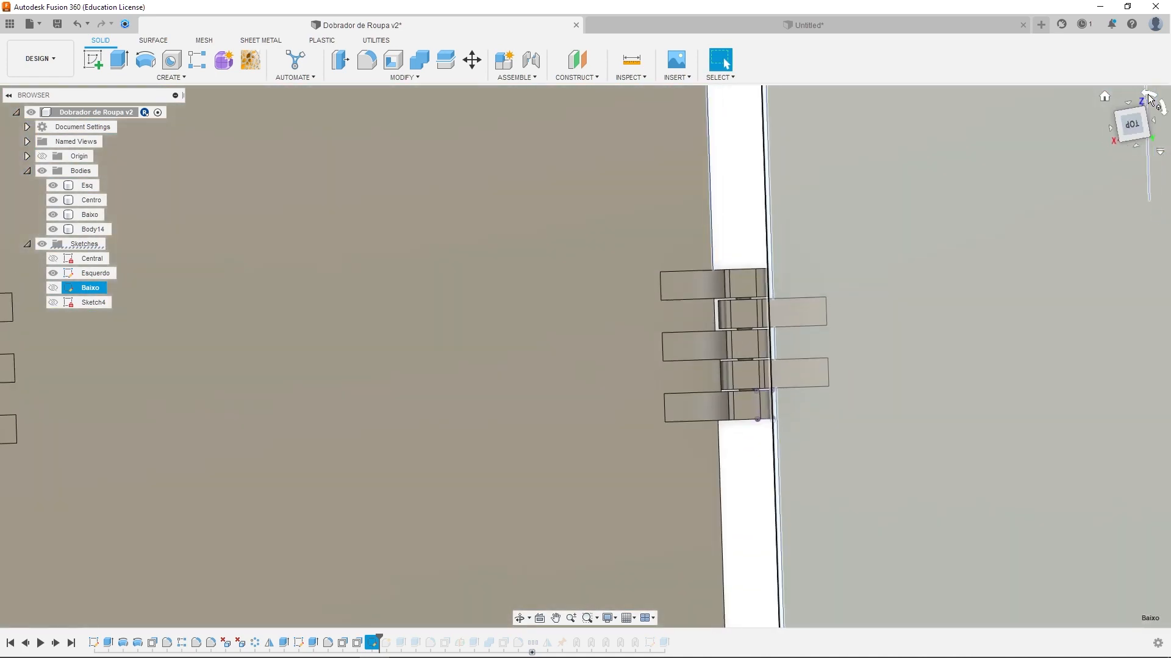
click(1147, 95)
middle_drag(619, 449, 556, 223)
scroll(579, 293, down, 5)
middle_drag(786, 463, 800, 314)
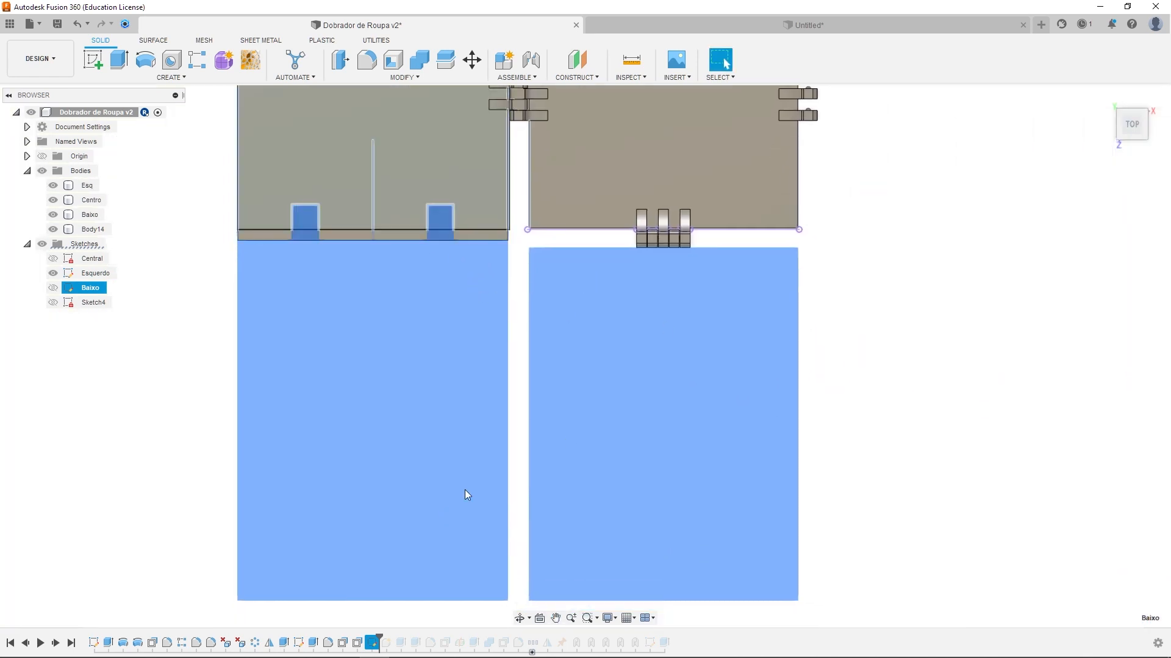
scroll(442, 366, up, 3)
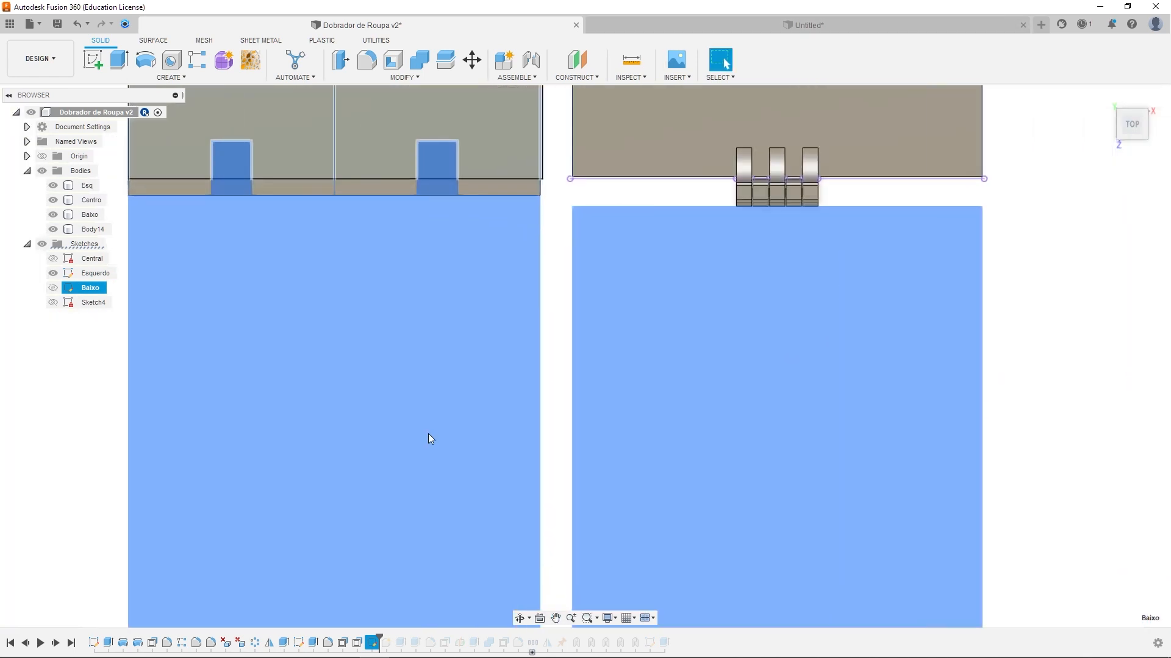
Examine the last offset-faces feature on the reference design's Esq body and compare it with the plates in the untitled design
click(357, 643)
shift+middle_drag(517, 242, 497, 178)
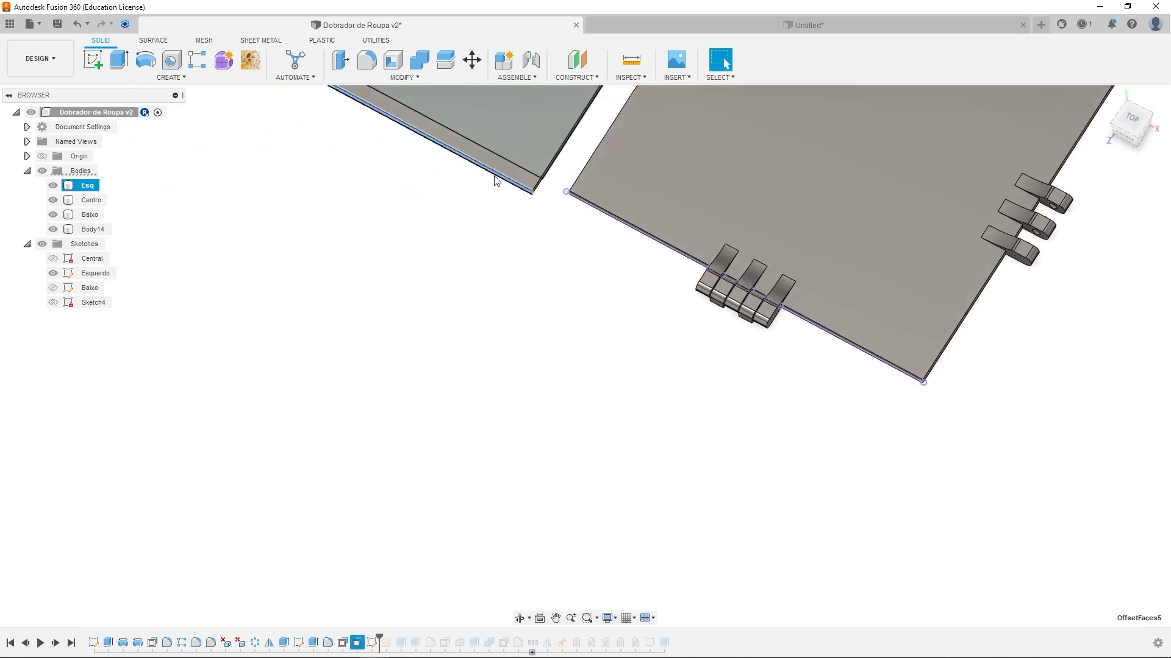
click(712, 26)
scroll(415, 395, up, 5)
shift+middle_drag(482, 467, 419, 332)
scroll(415, 332, up, 3)
Return to Dobrador de Roupa v2, roll its timeline to the end and examine the left plate's front edge
click(516, 21)
scroll(440, 249, down, 3)
scroll(440, 249, down, 1)
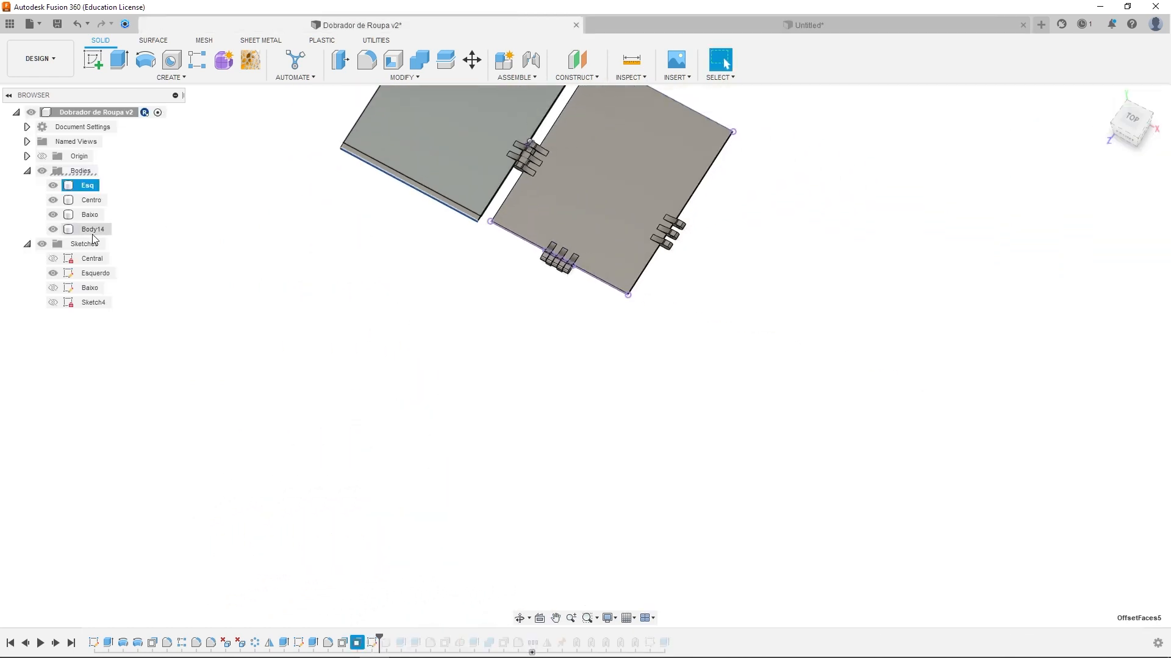
drag(379, 637, 670, 641)
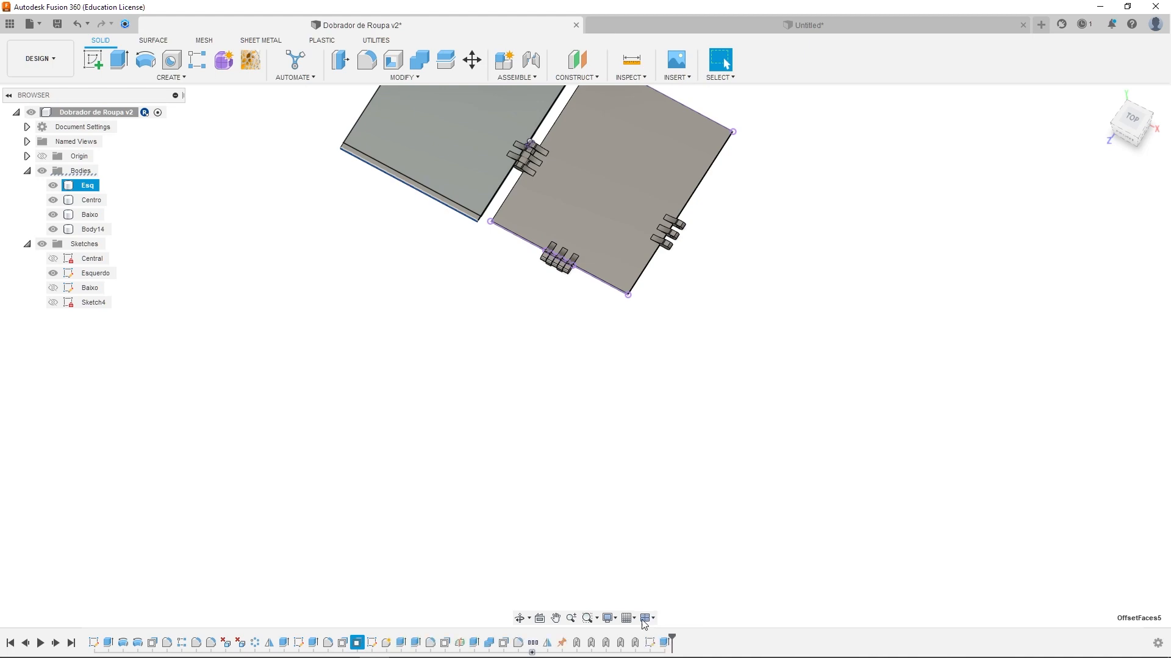
click(53, 215)
click(53, 244)
scroll(487, 219, up, 3)
mouse_move(506, 260)
shift+middle_down()
mouse_move(463, 239)
mouse_move(485, 222)
shift+middle_up()
click(532, 247)
Switch back to the untitled design and examine the front ends of the Esquerda and Central plates
click(723, 25)
scroll(416, 348, up, 2)
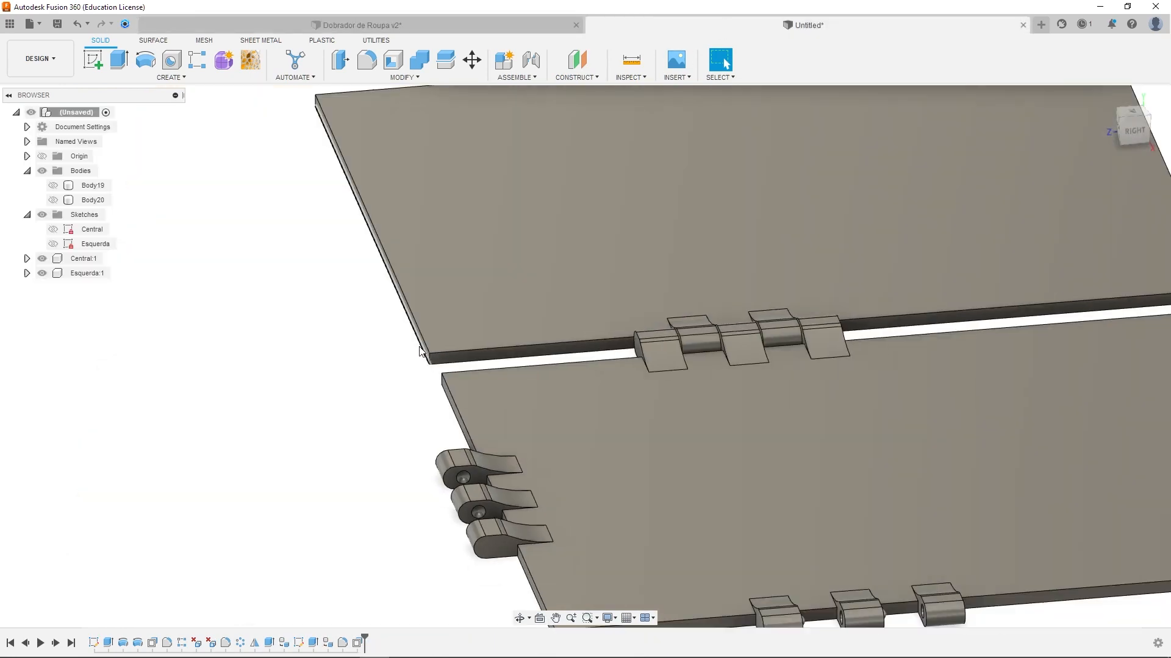
scroll(413, 348, down, 2)
scroll(413, 348, up, 3)
scroll(410, 348, down, 2)
scroll(410, 348, up, 2)
scroll(409, 352, down, 4)
scroll(410, 351, up, 3)
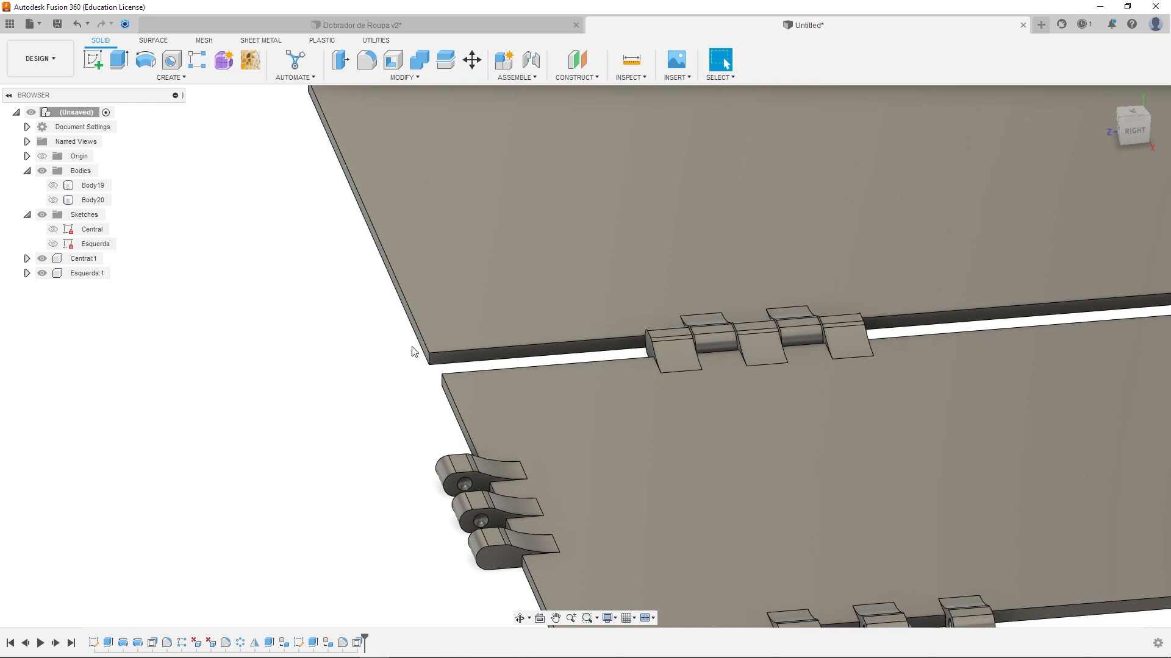
shift+middle_drag(400, 371, 426, 340)
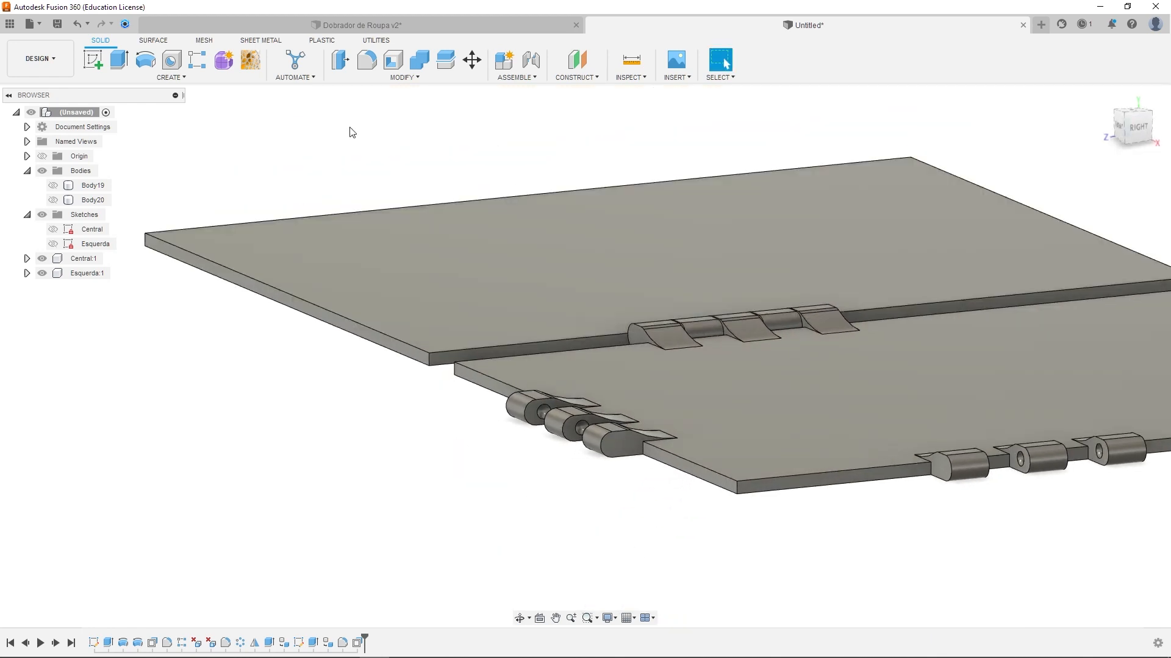
Offset the front end face of the Esquerda plate outward by TamanhoDente * 0.5
click(340, 60)
click(393, 349)
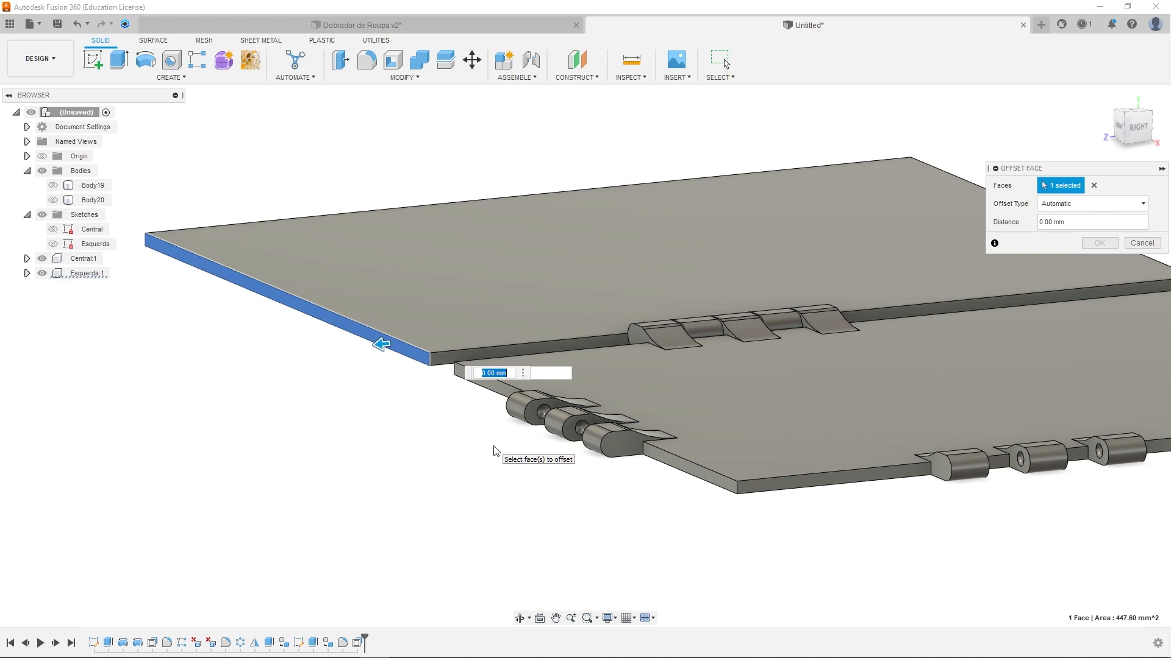
shift+middle_drag(543, 480, 627, 460)
text(de)
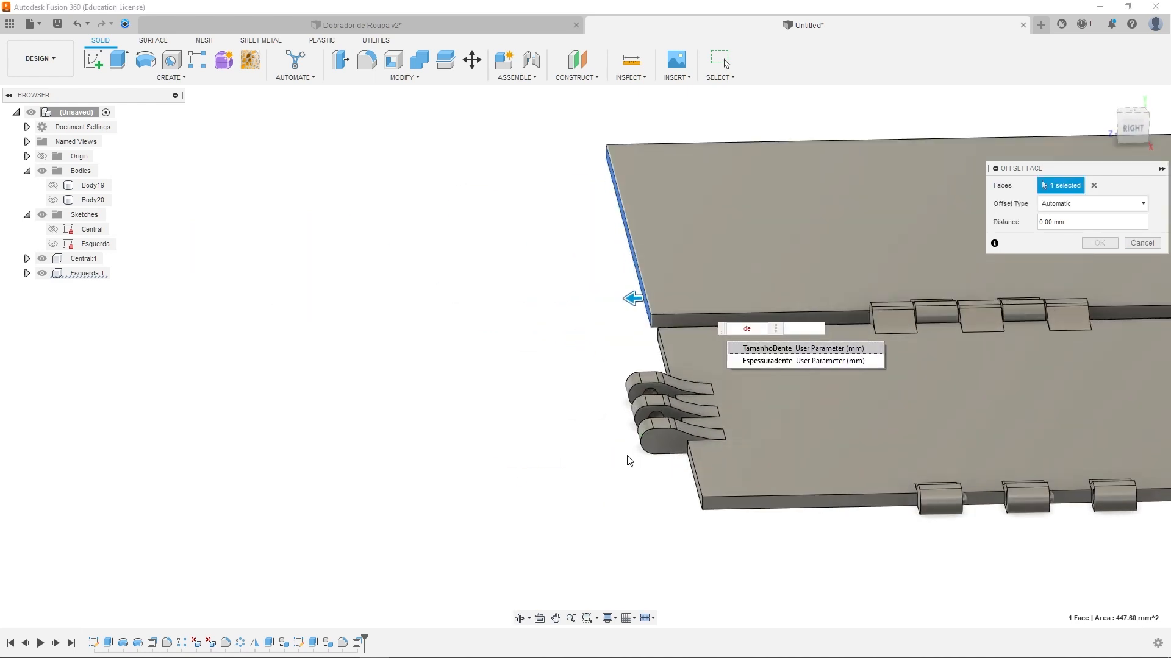
key(Return)
text(&)
key(BackSpace)
text(*)
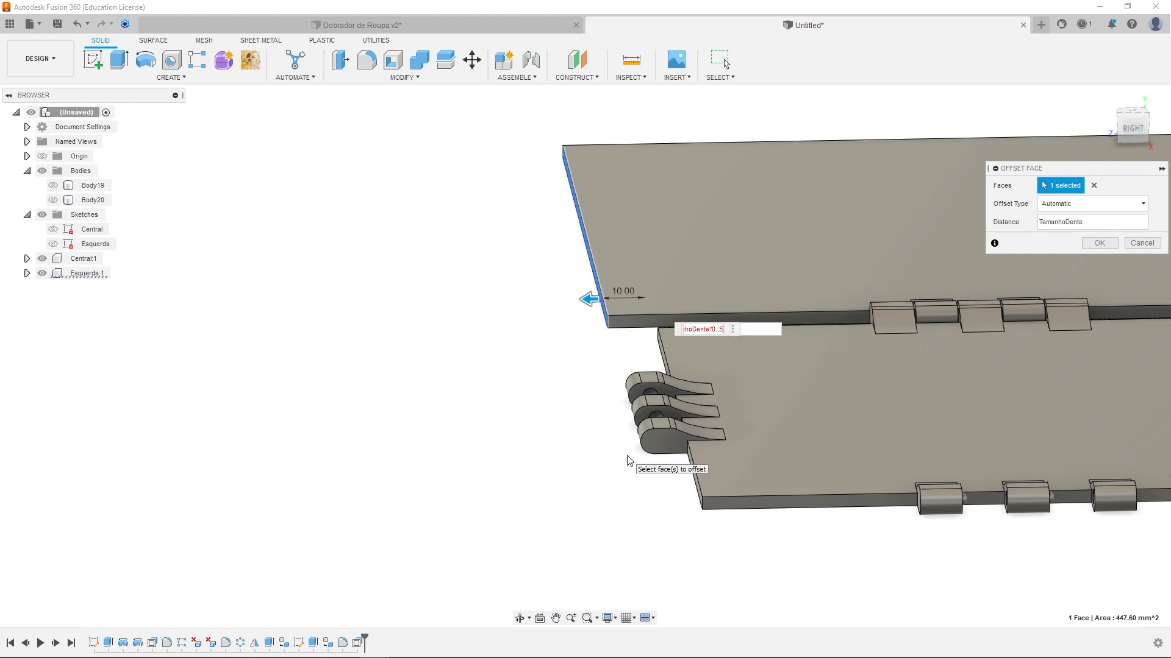
text(0.5)
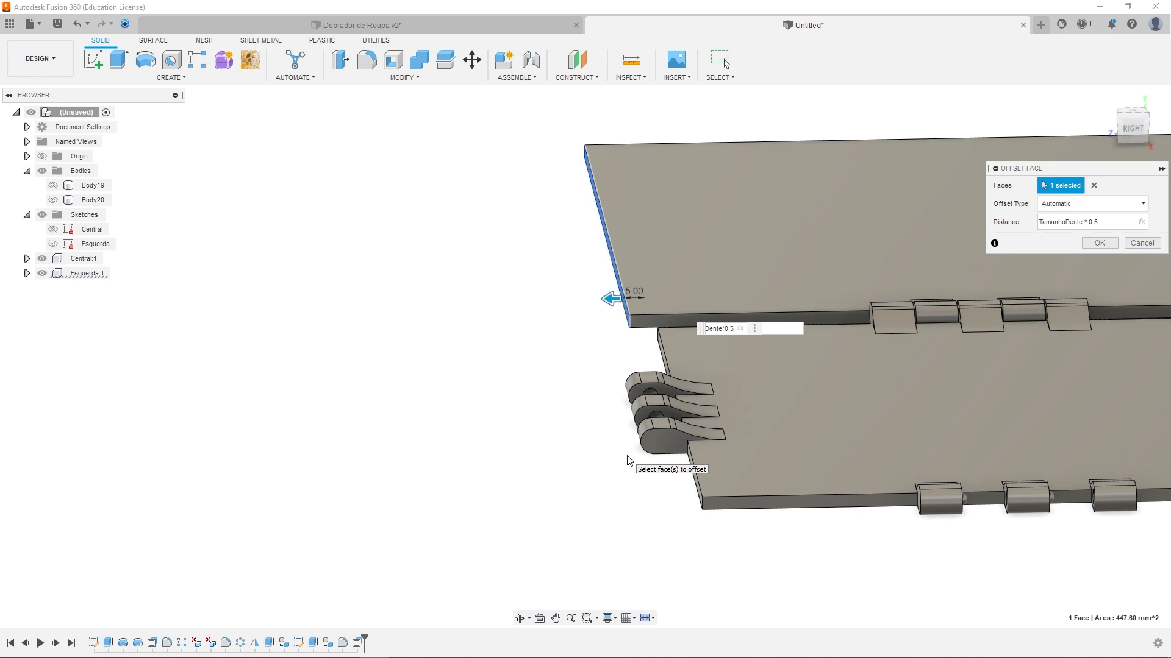
shift+middle_drag(640, 391, 653, 427)
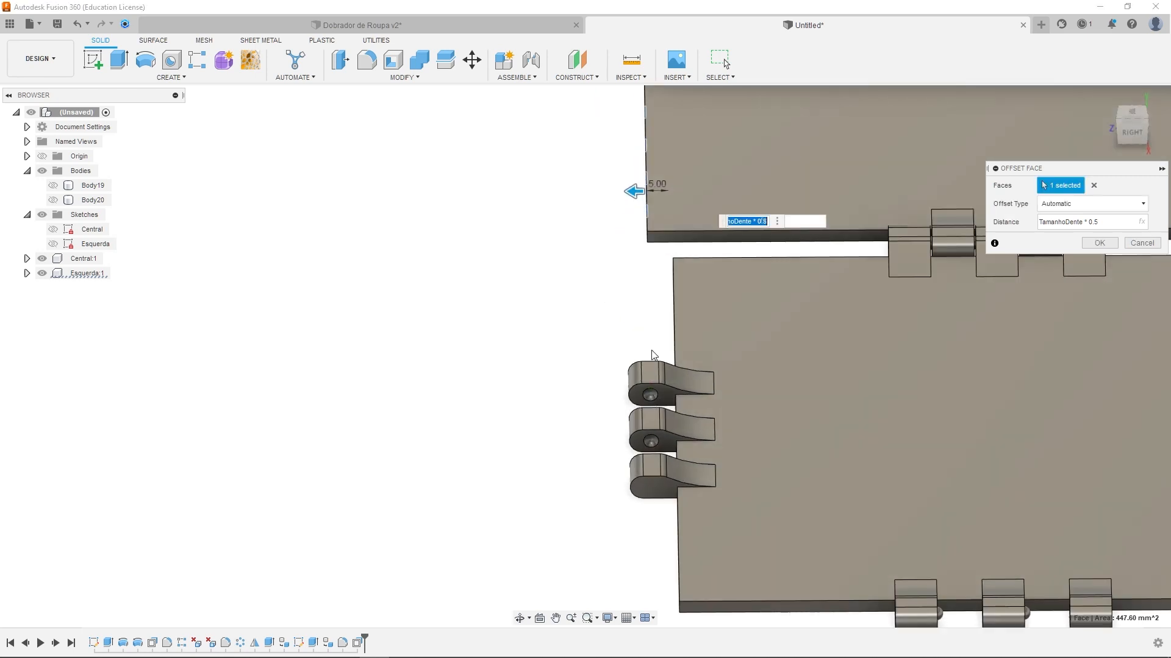
scroll(647, 330, down, 3)
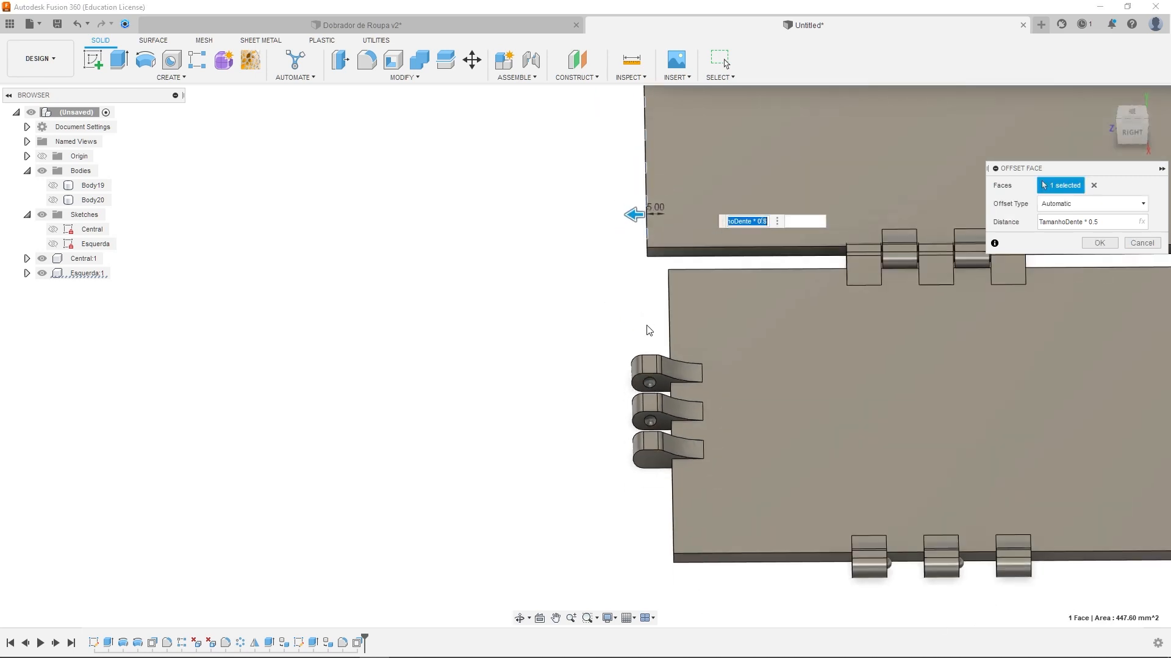
shift+middle_drag(651, 374, 770, 291)
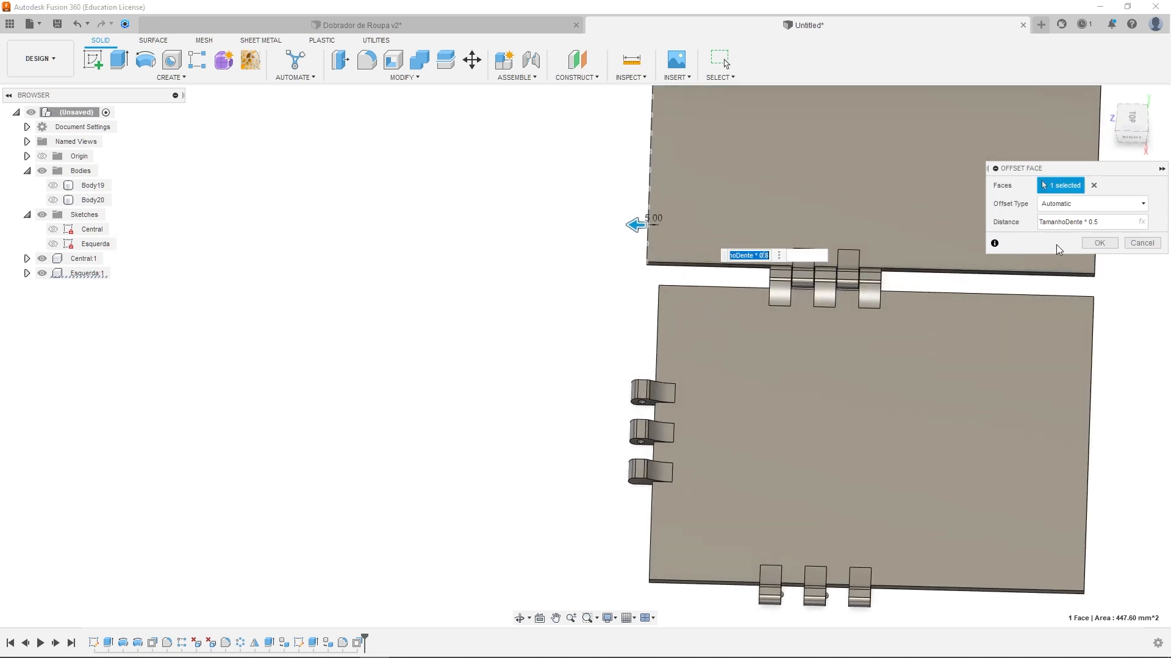
click(1100, 245)
Start a new sketch on the horizontal origin plane, viewed from the top
scroll(627, 360, down, 2)
shift+middle_drag(627, 361, 635, 400)
click(1128, 122)
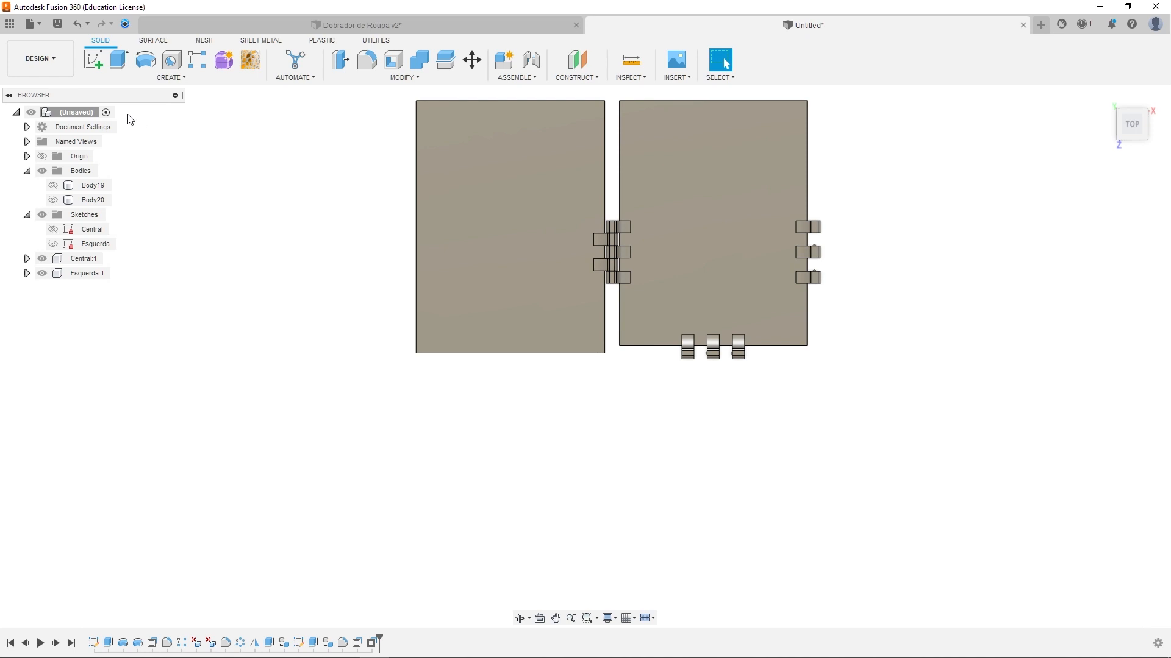
click(92, 59)
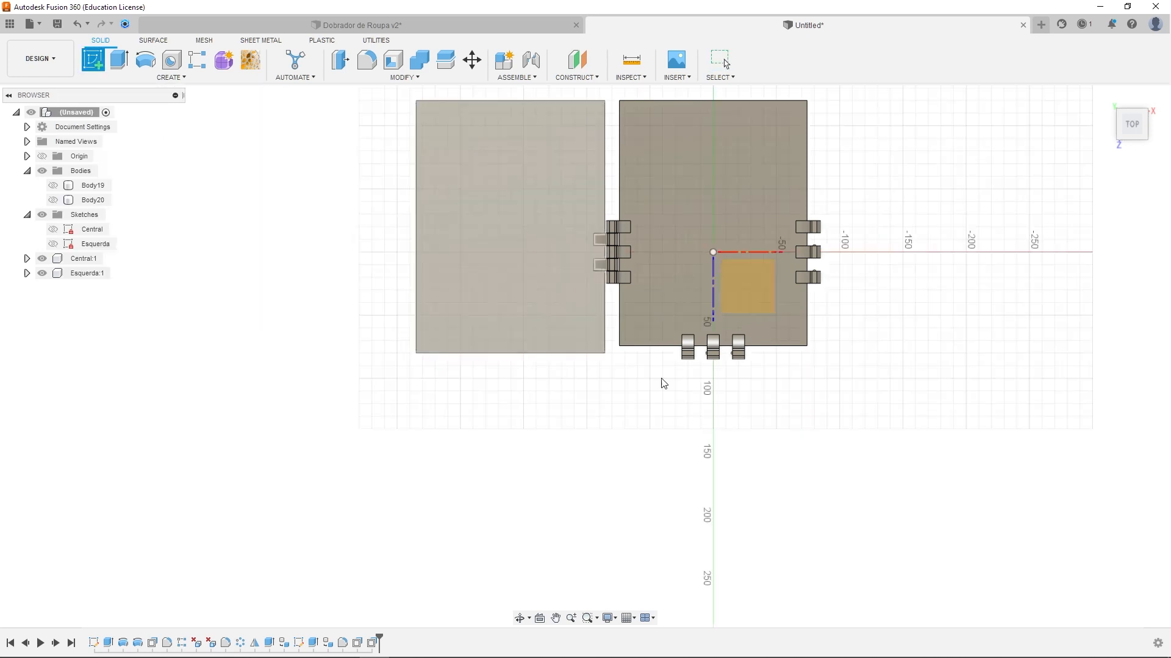
click(805, 323)
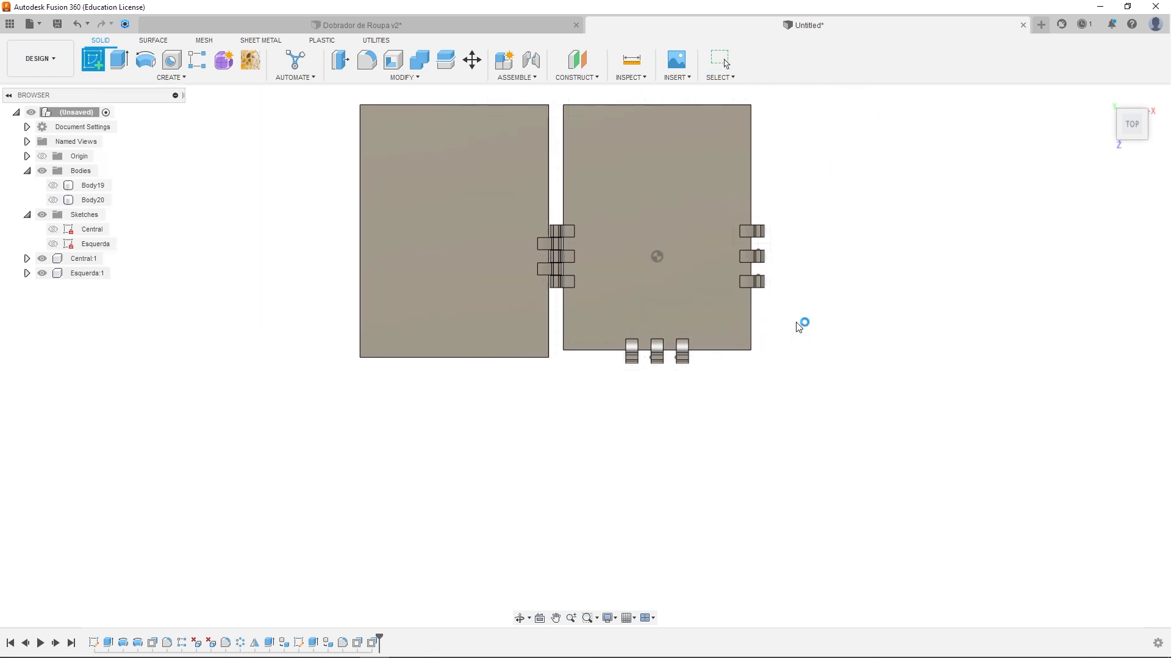
Sketch two separate rectangles in front of the plates, one below the Central plate and one below the Esquerda plate
click(119, 59)
click(512, 402)
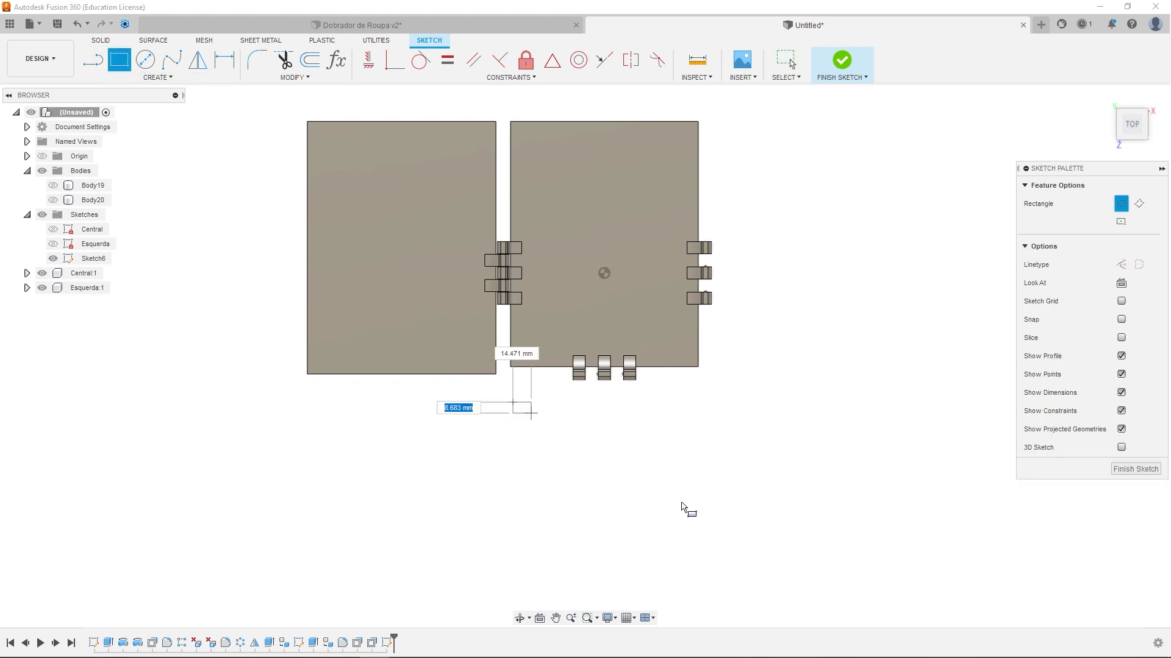
click(700, 581)
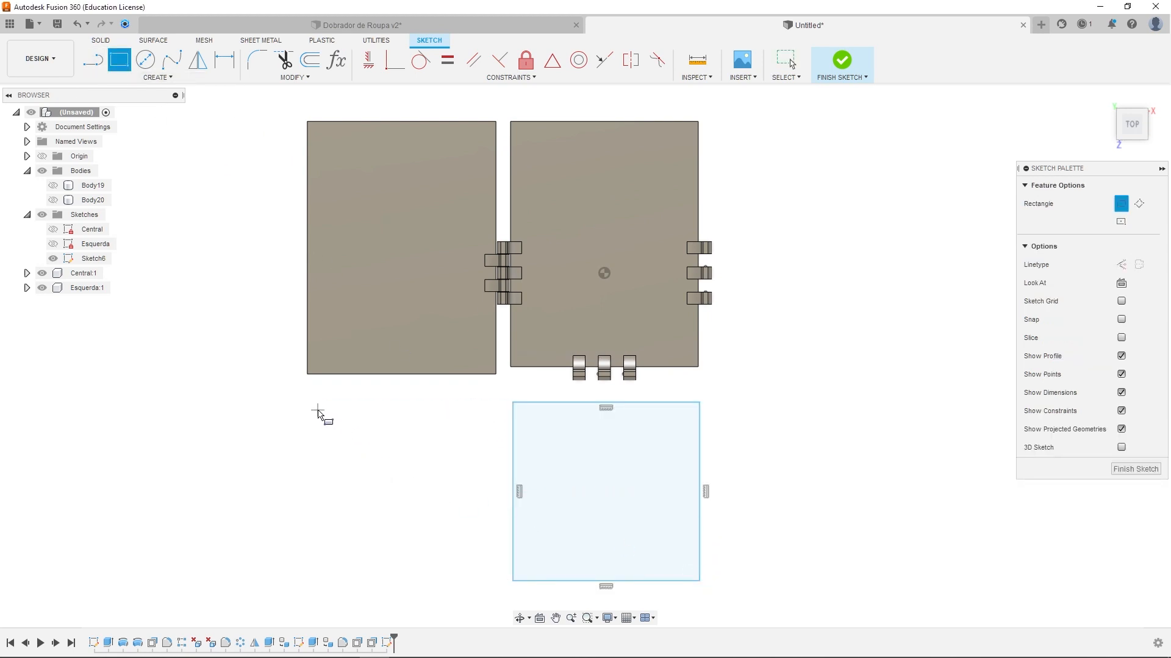
click(312, 402)
click(464, 602)
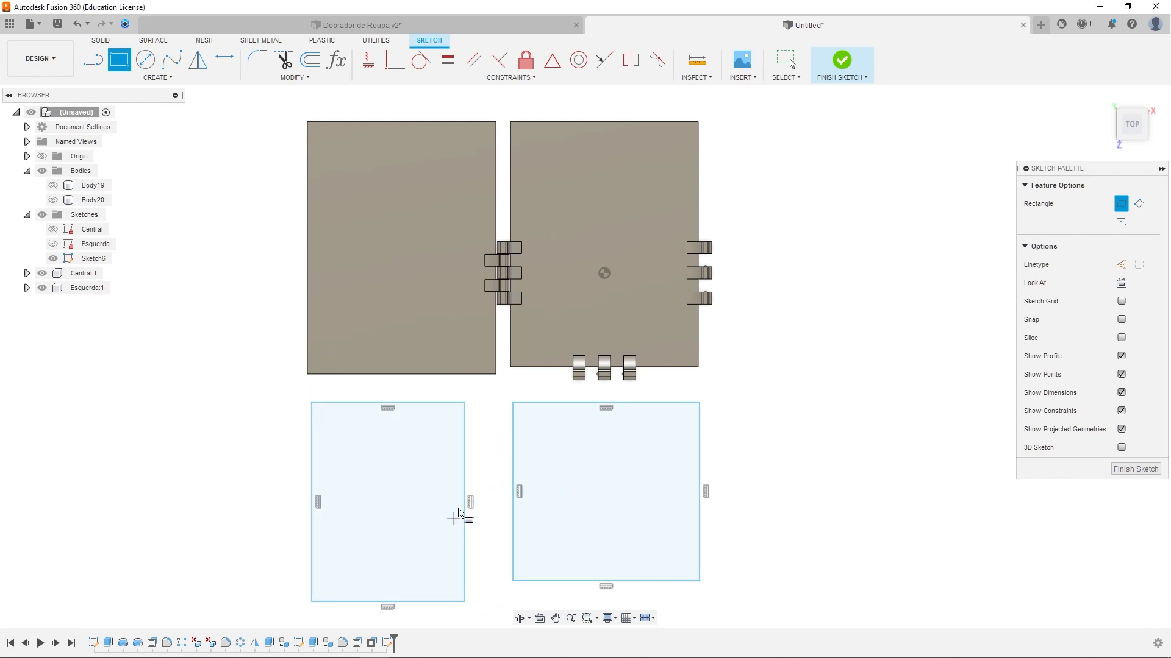
Make the rectangle below the Esquerda plate collinear with the plate's front edge and both of its side edges
middle_drag(458, 435, 485, 387)
scroll(500, 384, down, 2)
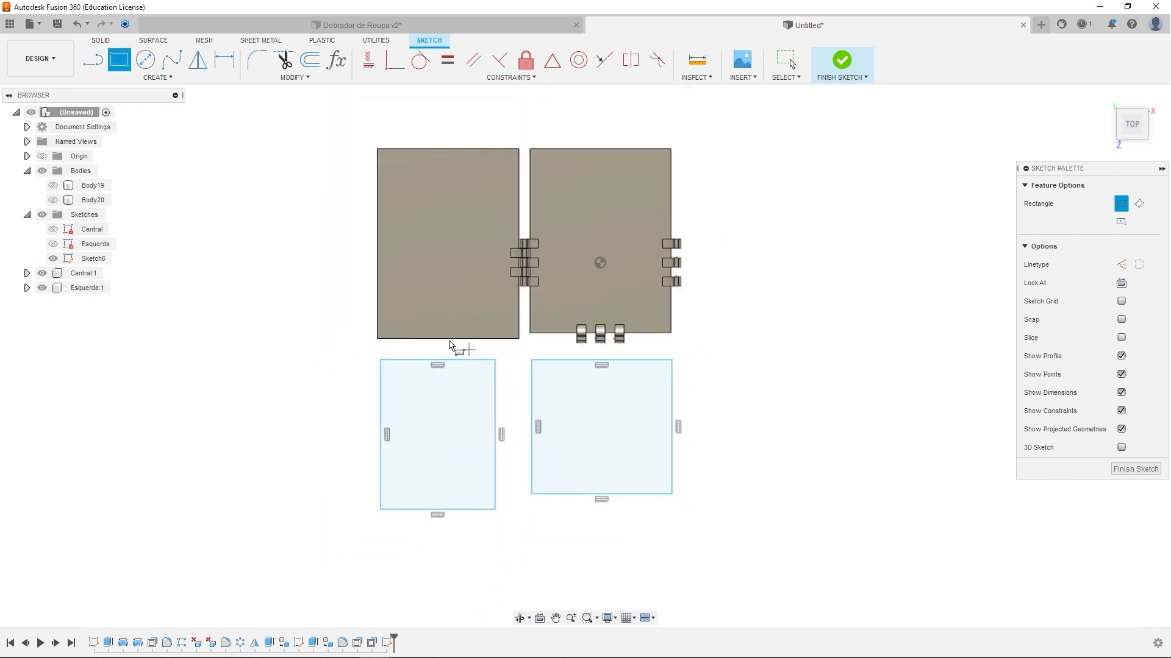
key(Escape)
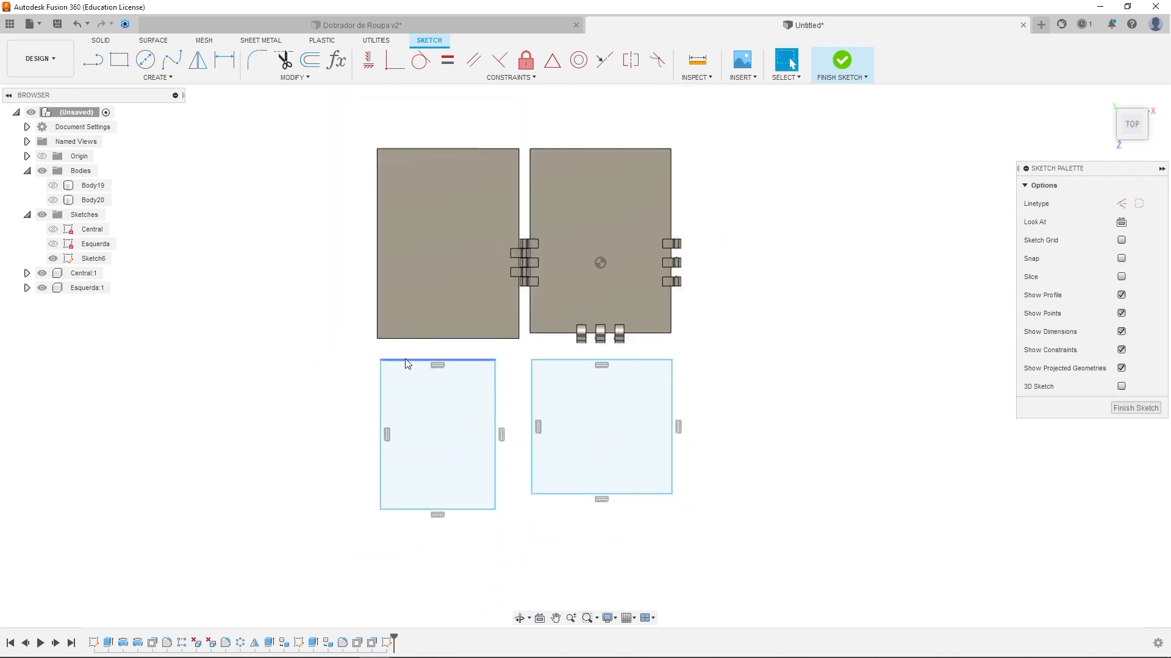
click(603, 59)
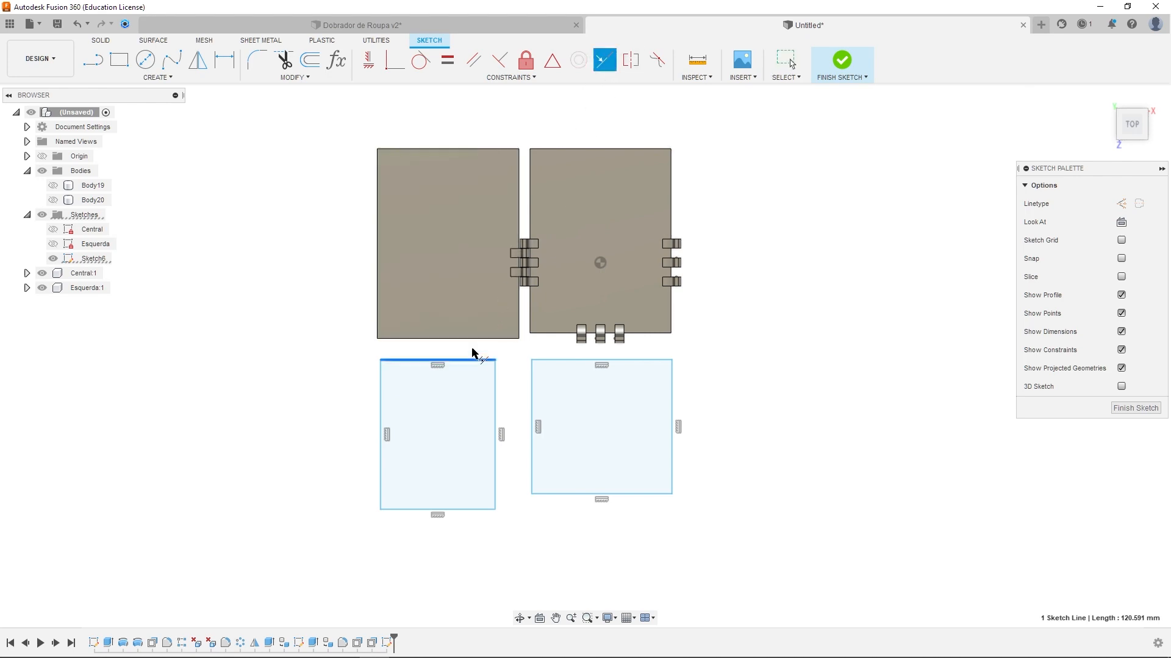
click(486, 338)
click(519, 333)
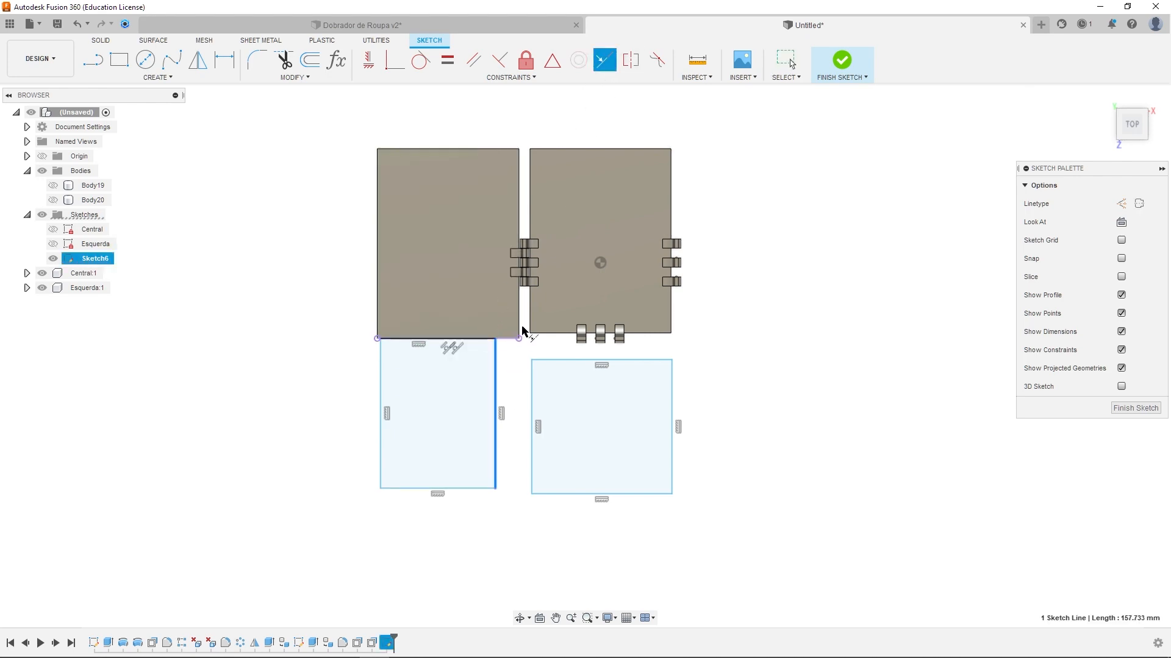
click(520, 321)
click(404, 370)
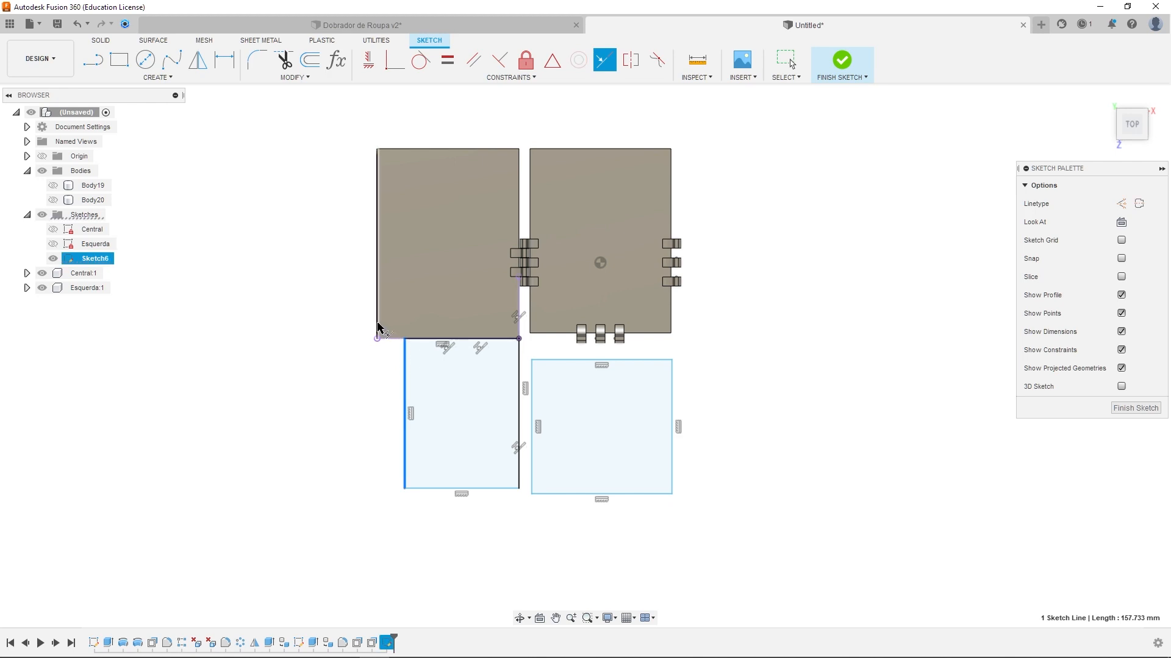
click(377, 323)
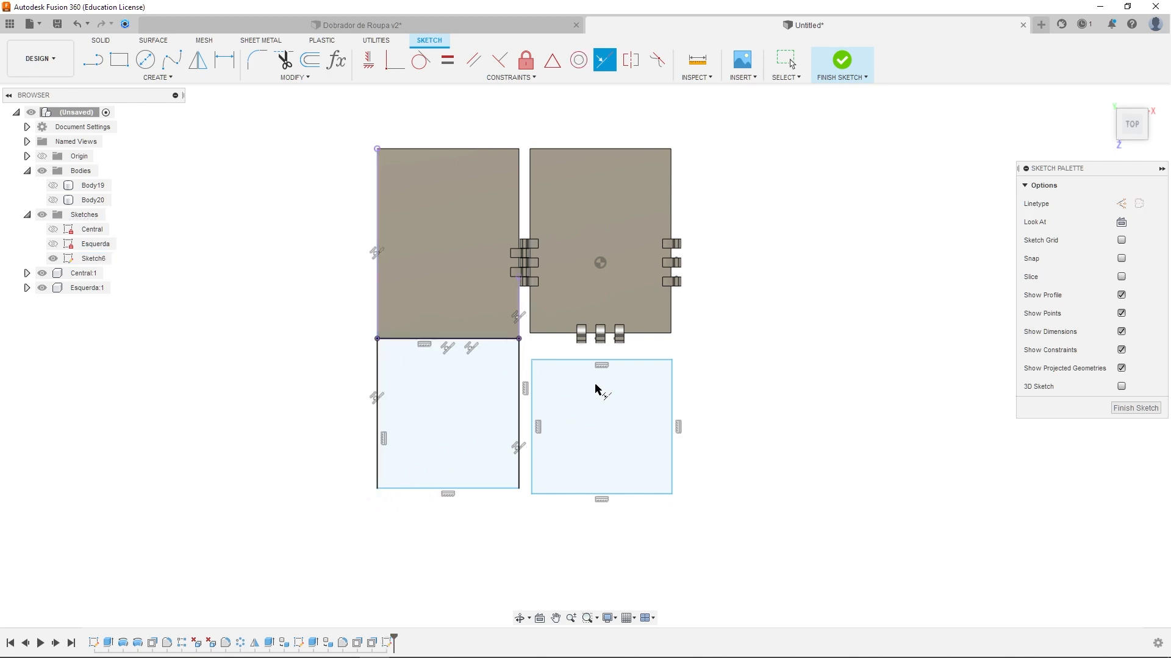
click(566, 361)
key(Escape)
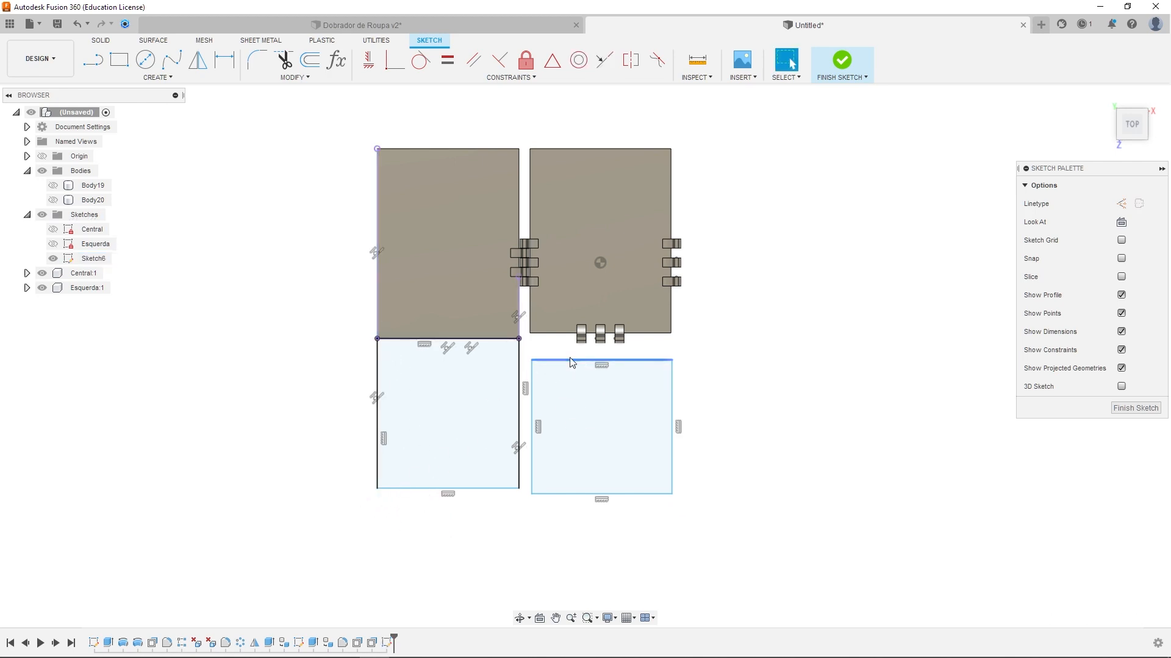
scroll(568, 357, up, 3)
middle_drag(648, 348, 595, 350)
key(d)
click(677, 378)
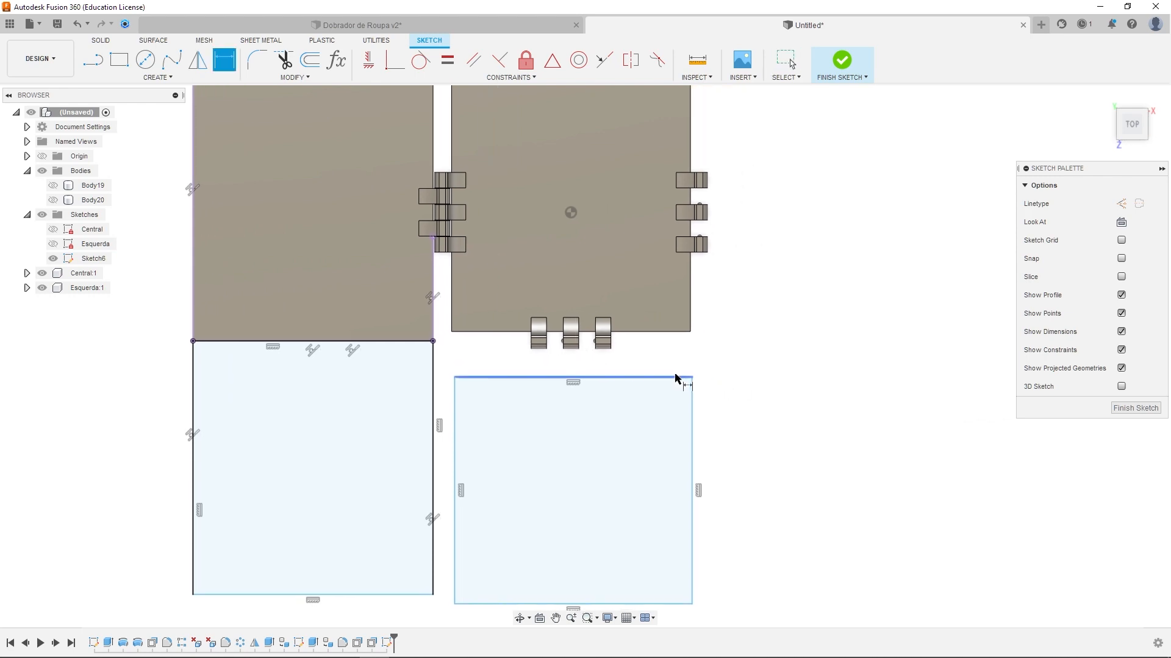
click(678, 336)
key(Return)
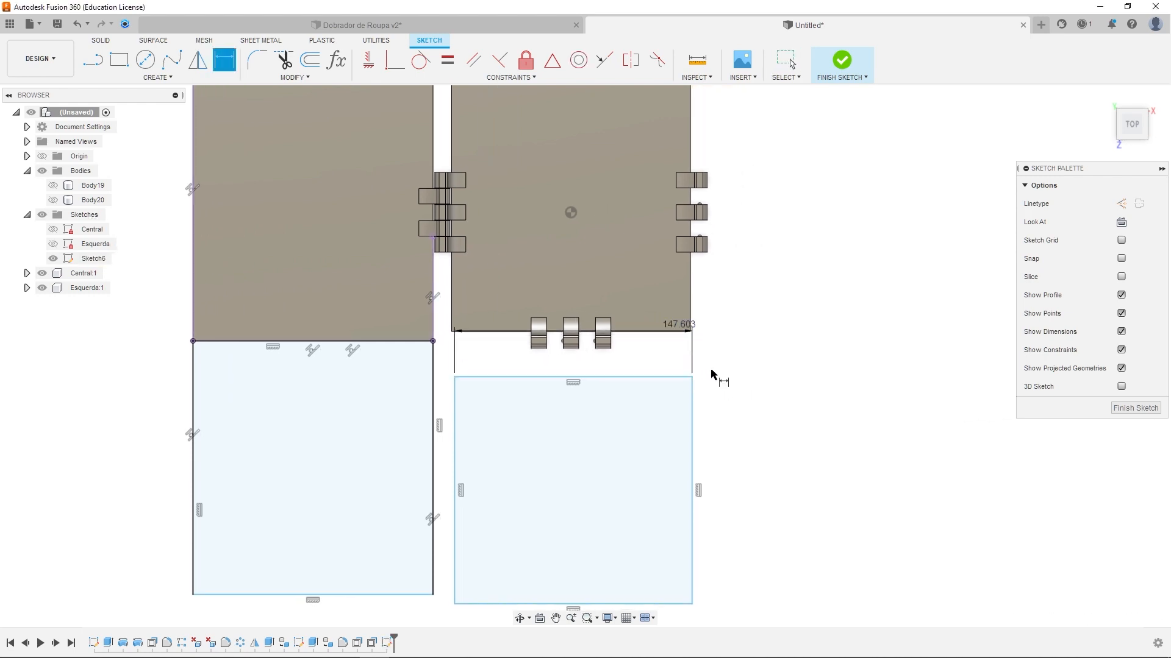
key(Escape)
key(d)
click(689, 377)
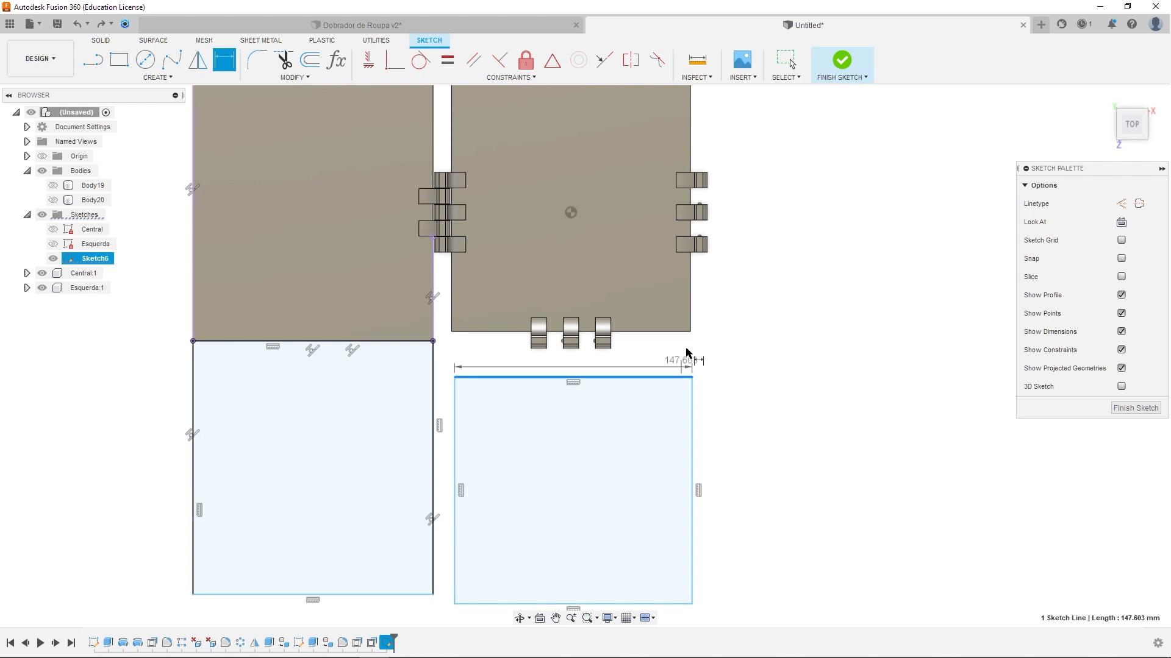
key(Escape)
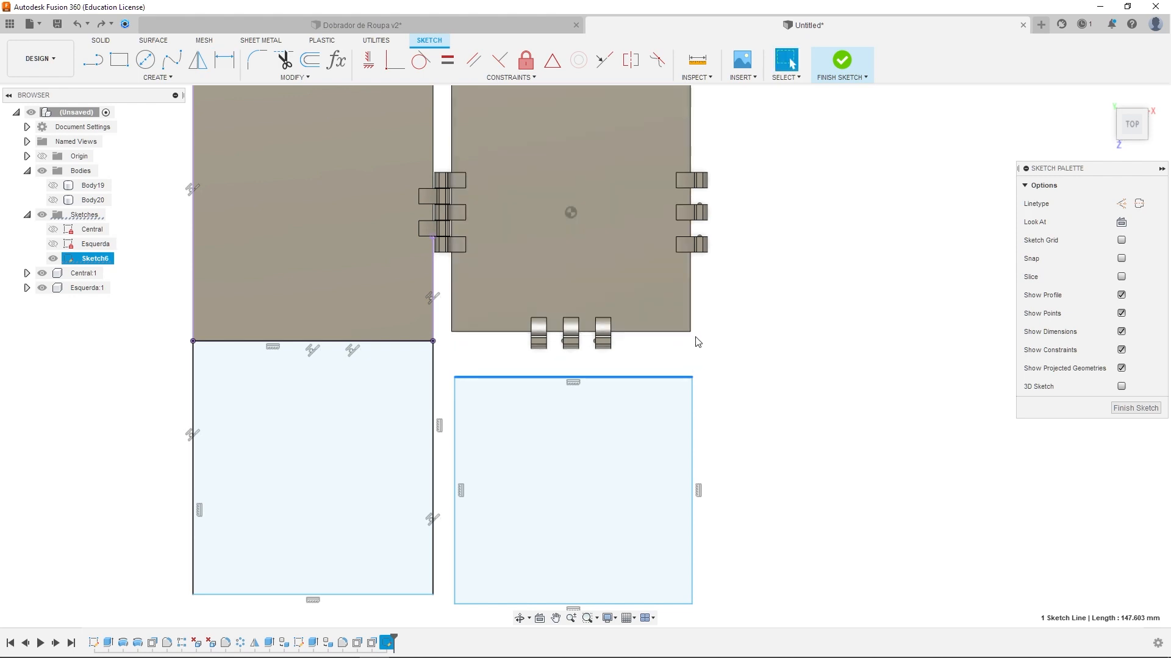
Dimension the gap between the Central plate's front corner and the rectangle below it as TamanhoDente (10 mm)
click(690, 332)
ctrl+click(692, 377)
key(d)
click(711, 355)
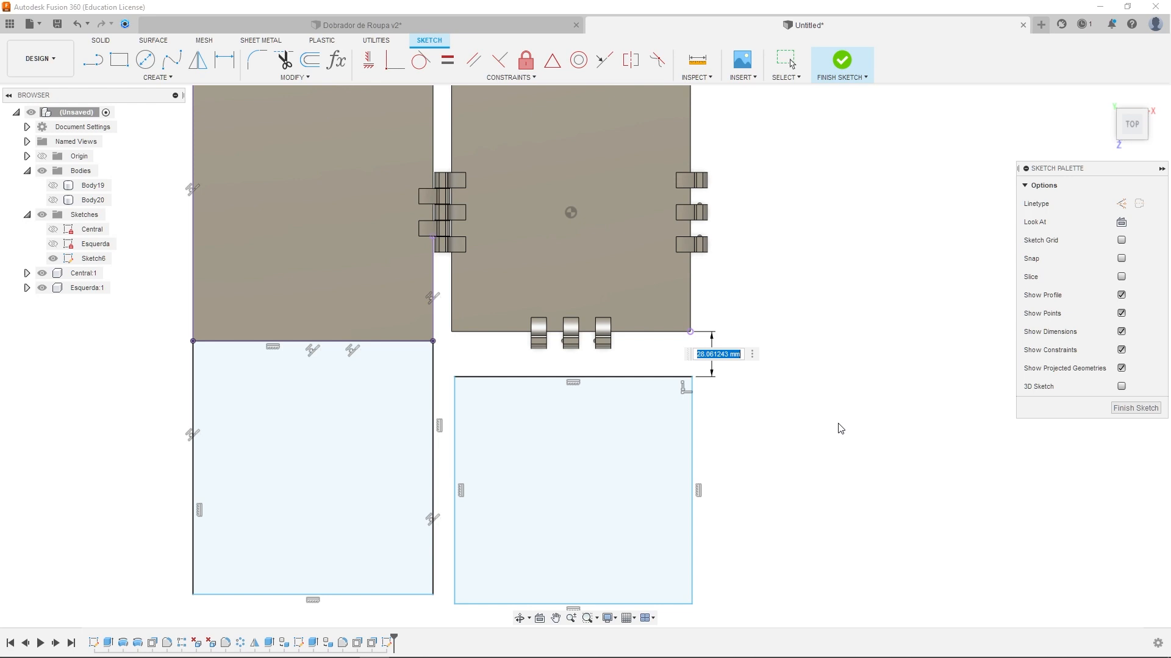
text(dente)
key(Return)
key(Return)
Make both side edges of the rectangle below the Central plate collinear with the plate's side edges
middle_drag(491, 351, 528, 314)
click(604, 59)
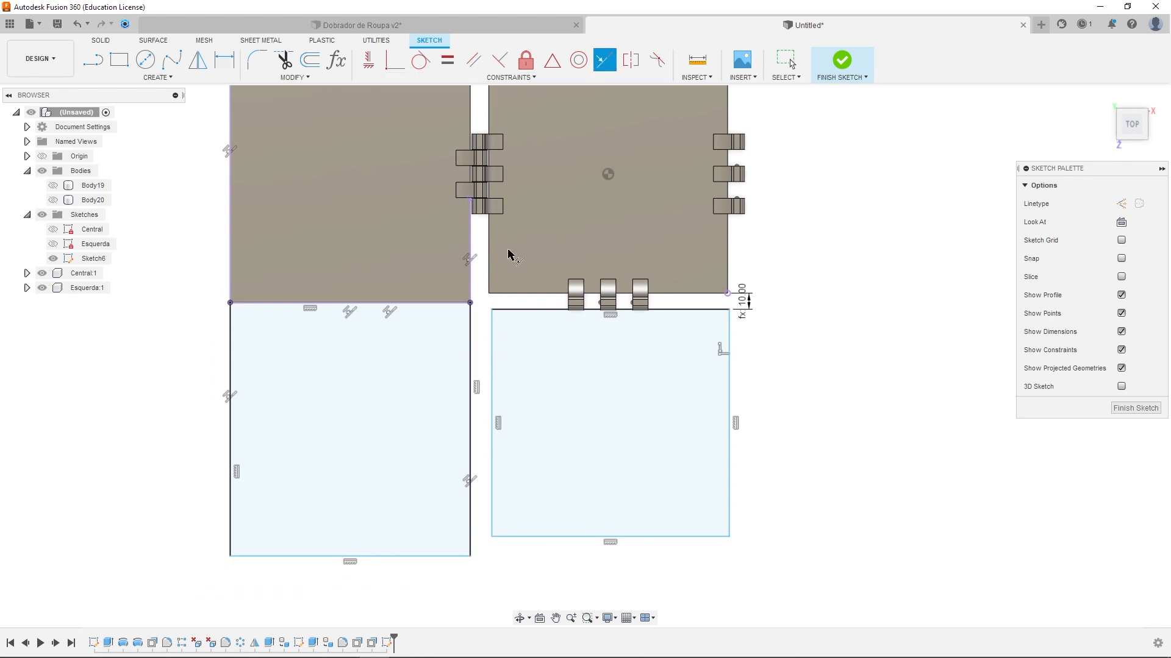
click(492, 326)
click(486, 287)
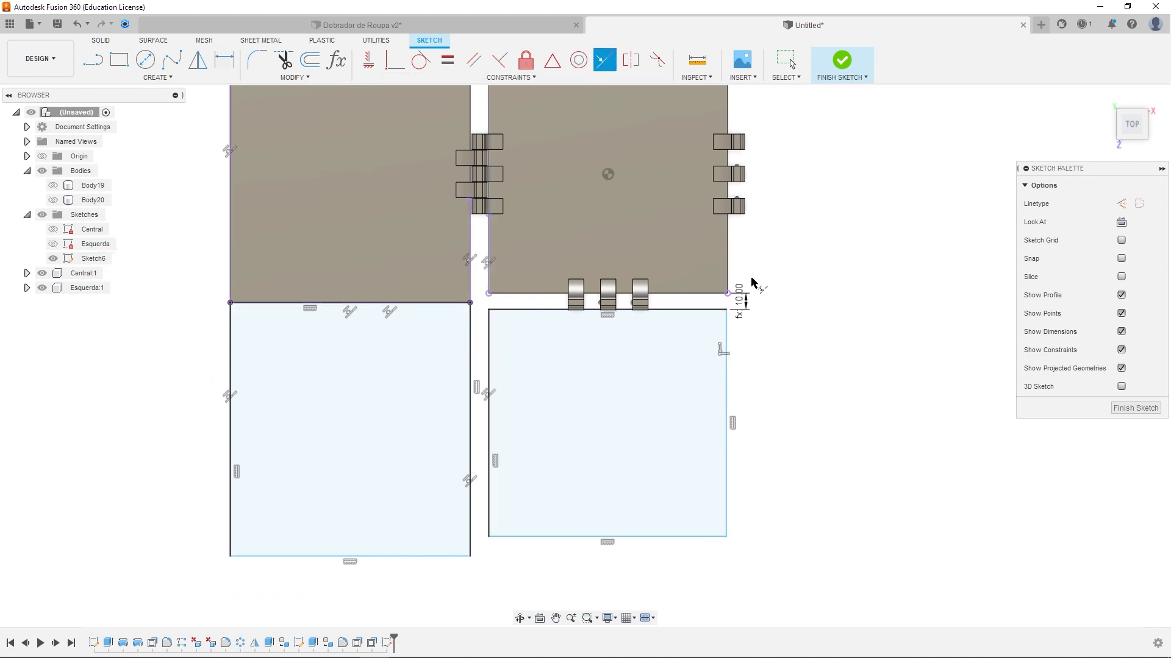
click(726, 336)
click(727, 281)
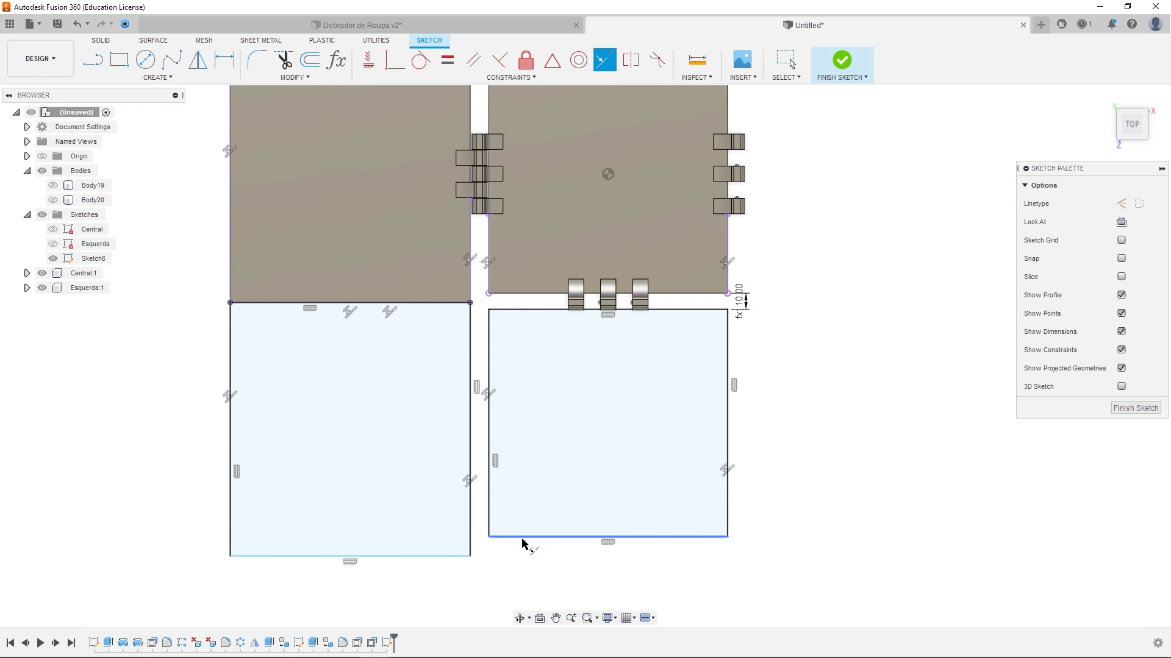
middle_drag(561, 522, 590, 486)
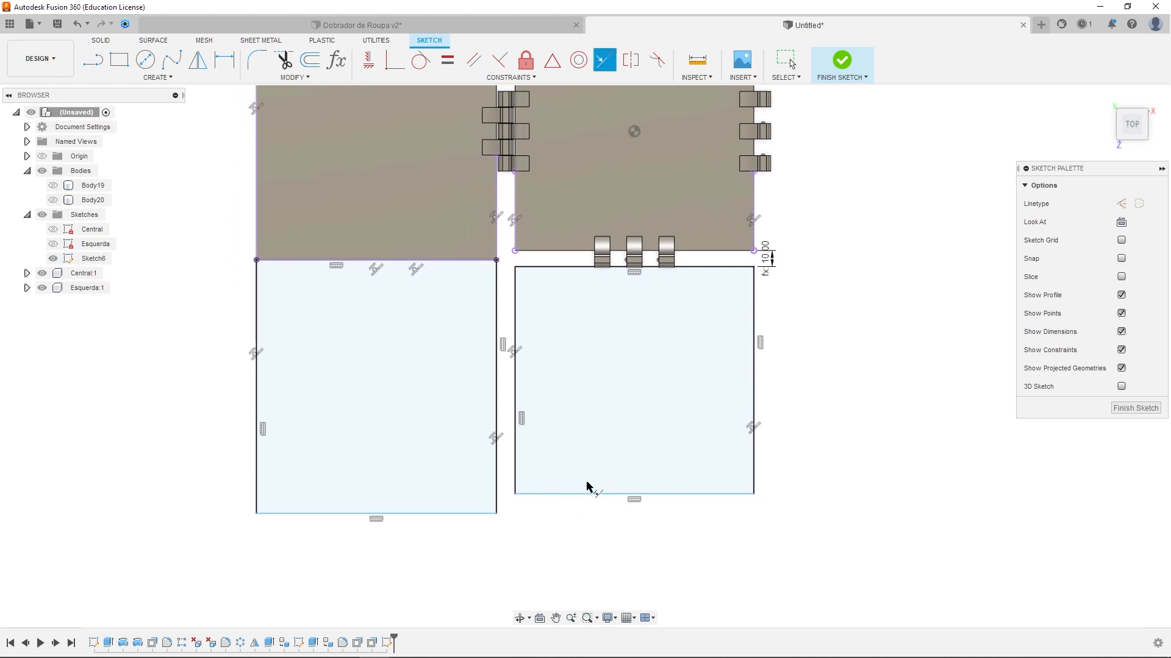
scroll(588, 488, down, 3)
scroll(567, 499, down, 1)
key(Escape)
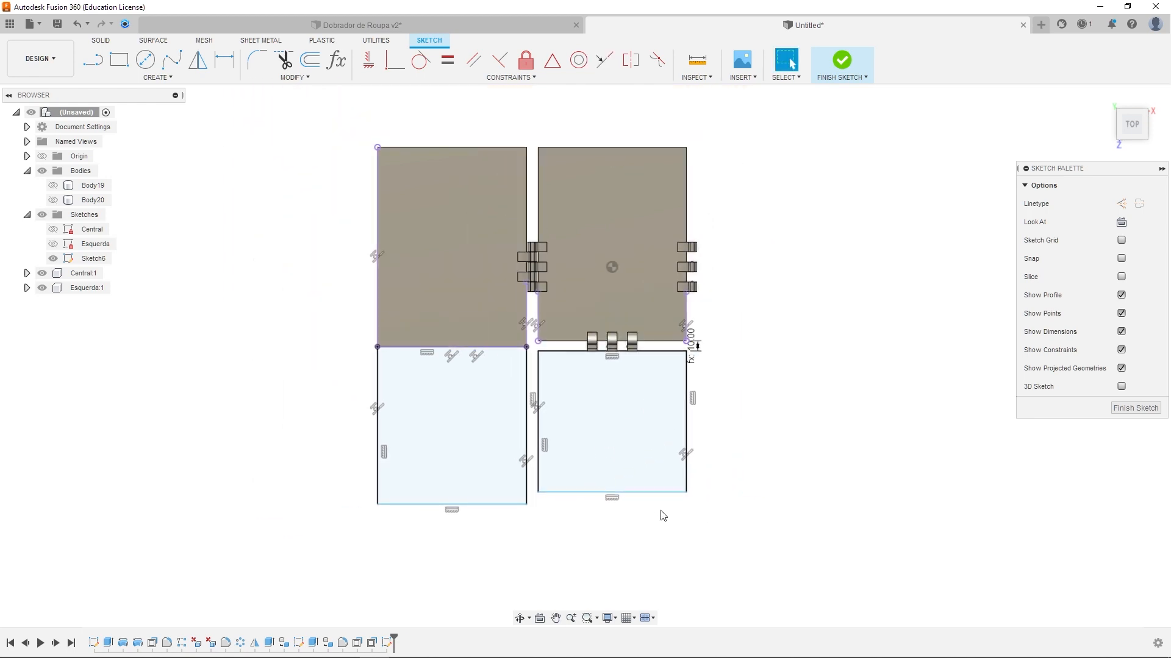
Dimension the height of the rectangle below the Central plate with the Larguramodulo parameter (150 mm)
drag(673, 498, 672, 458)
key(d)
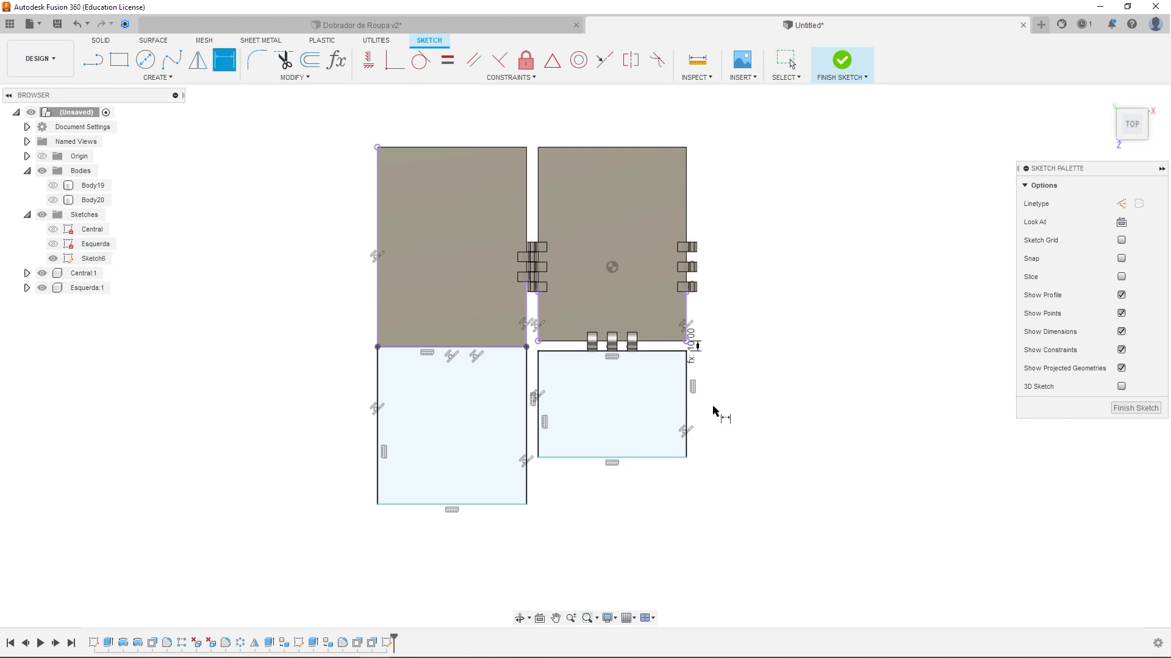
click(685, 409)
click(739, 410)
text(tam)
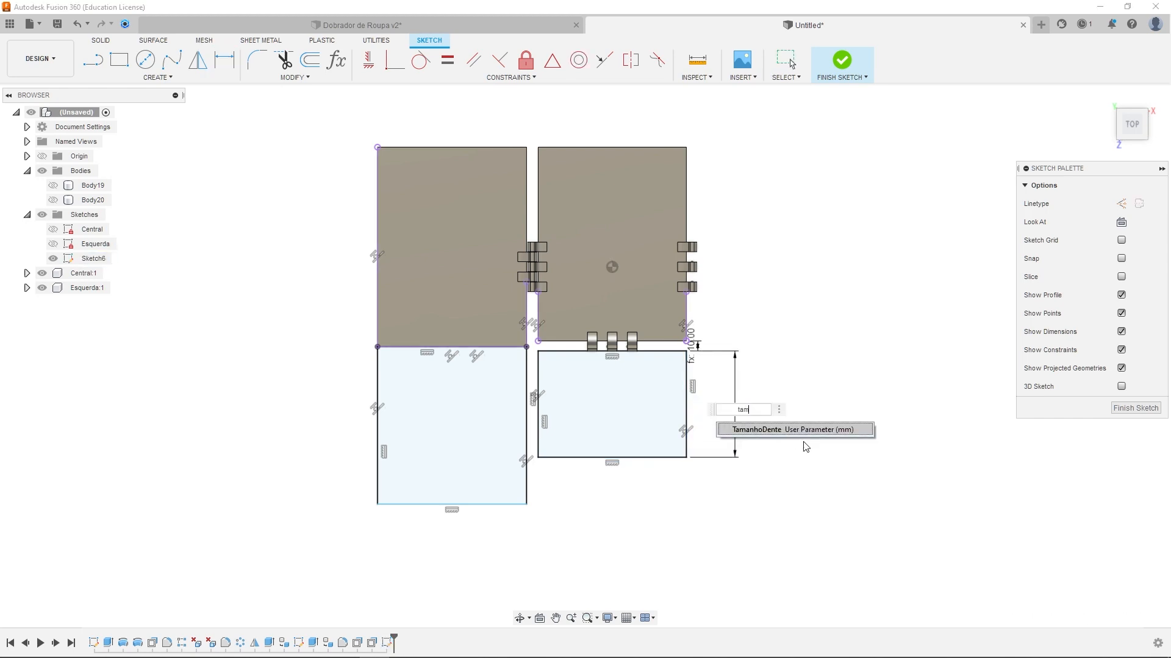
key(BackSpace)
key(BackSpace)
key(BackSpace)
text(la)
key(Return)
key(Return)
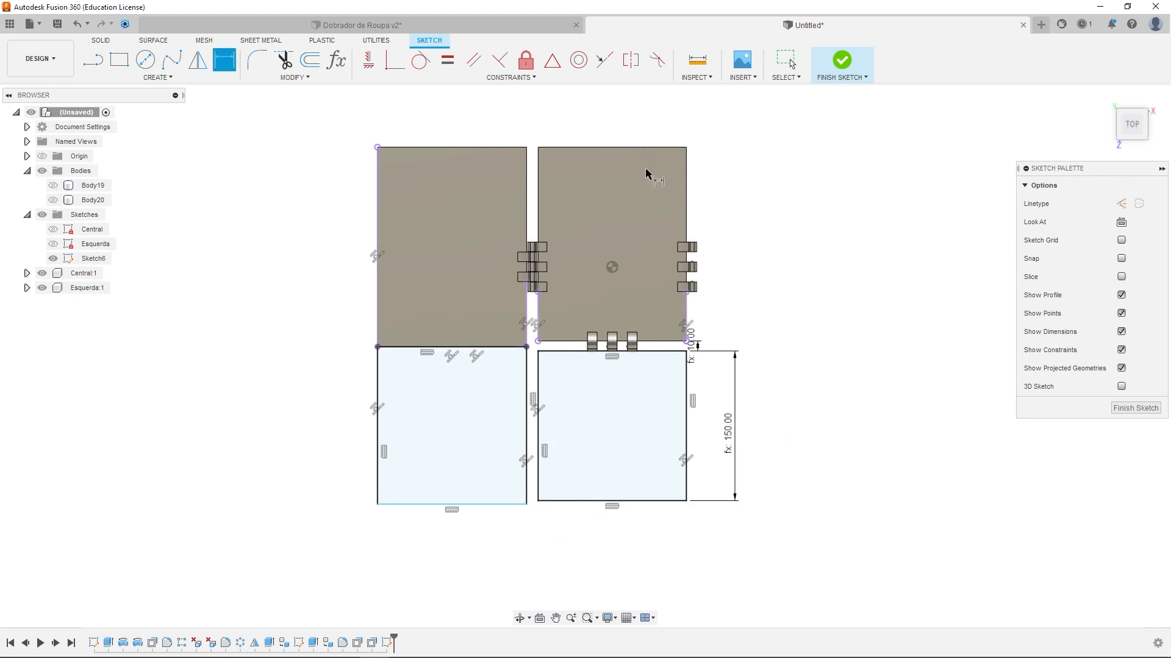
Sketch a narrower rectangle about 63 mm high, starting at the lower left corner of the rectangle below the Central plate
middle_drag(735, 429, 726, 366)
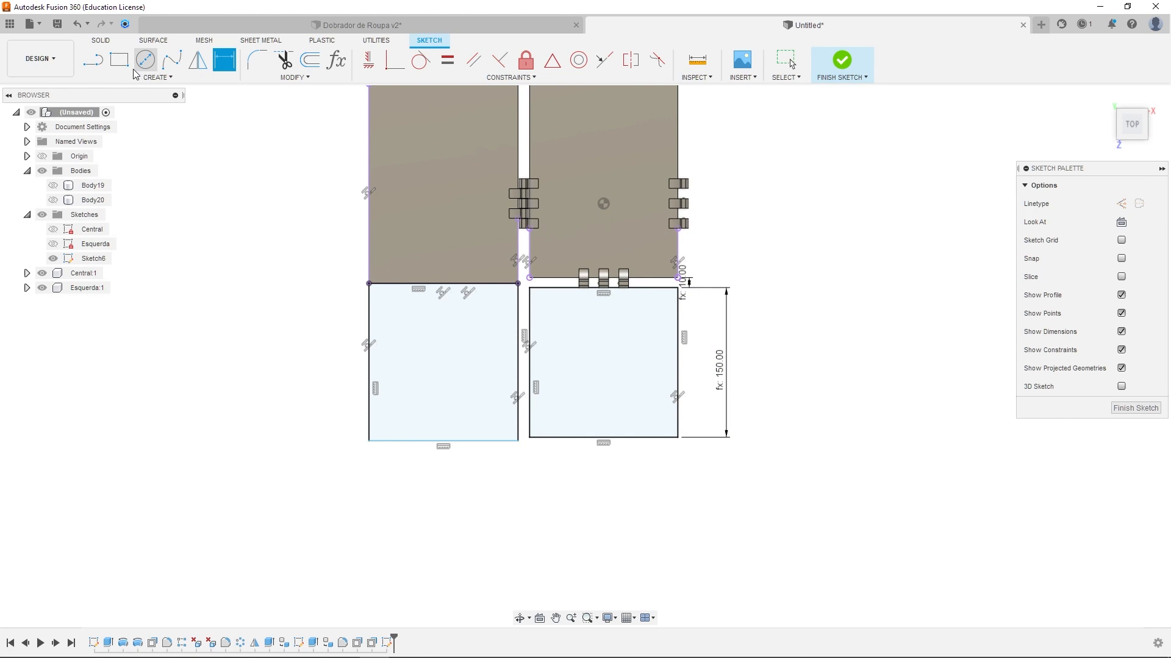
click(120, 60)
click(530, 438)
click(655, 499)
scroll(721, 487, up, 3)
key(Escape)
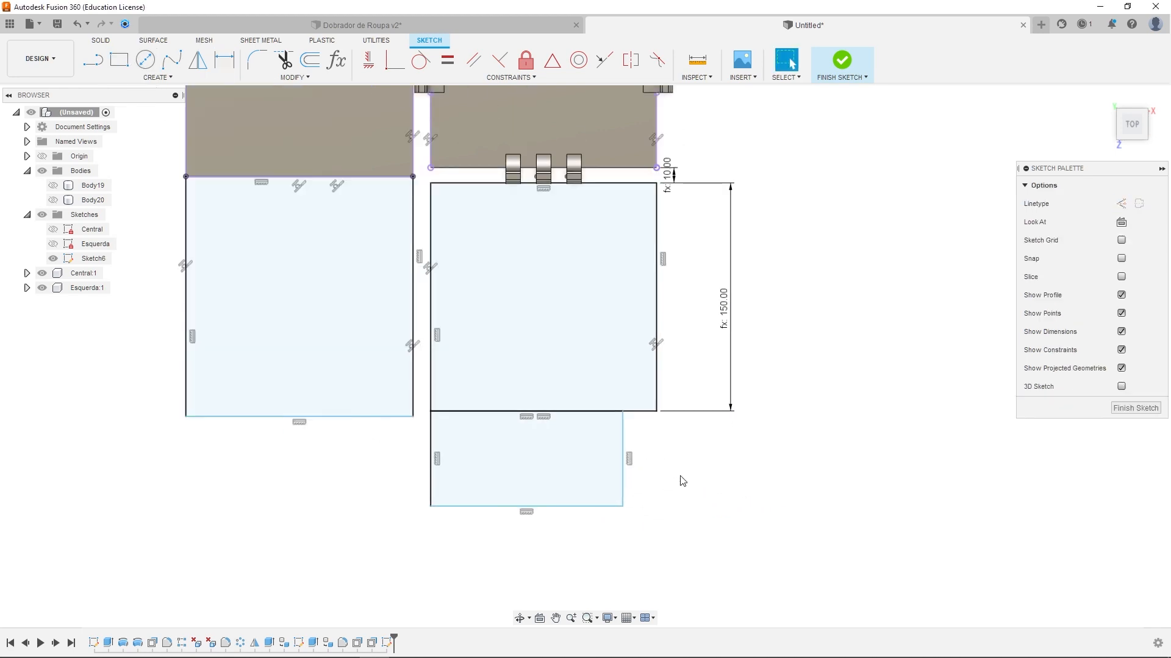
Dimension the height of the new narrower rectangle as TamanhoDente*0.3
key(d)
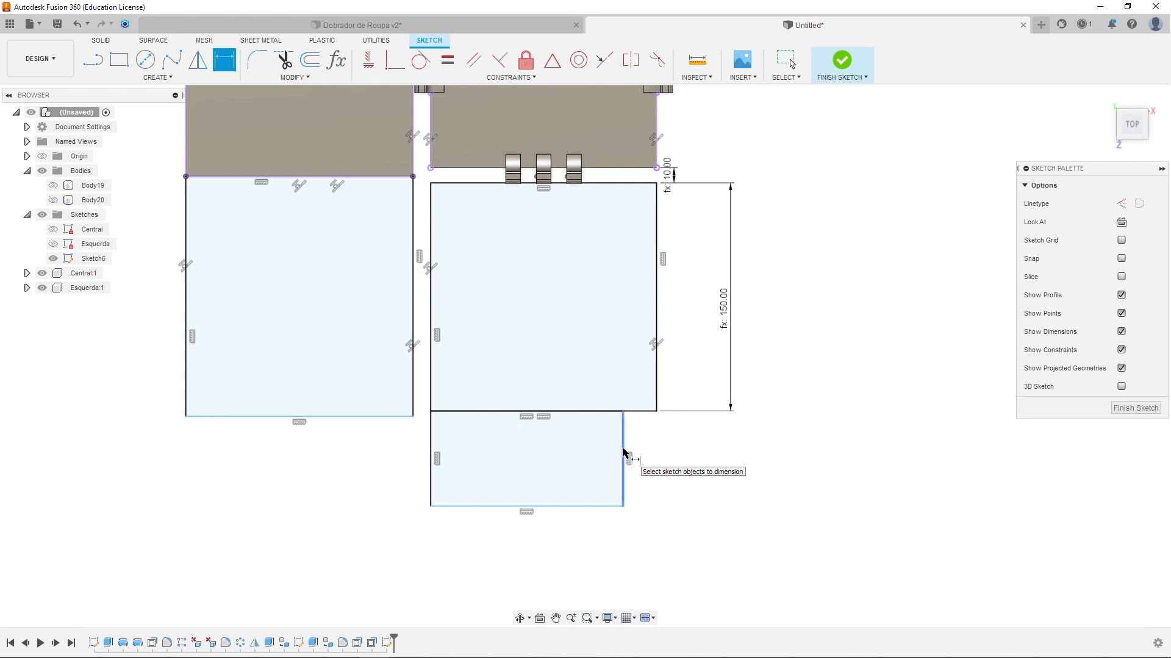
click(623, 457)
click(726, 457)
text(ta)
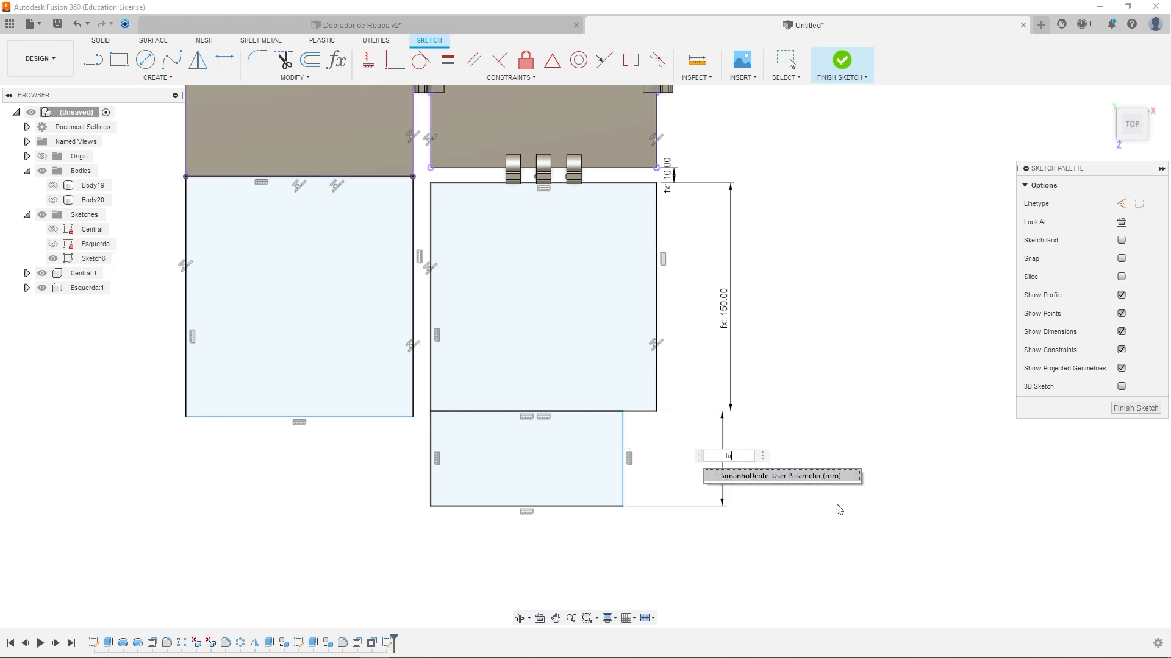
key(Return)
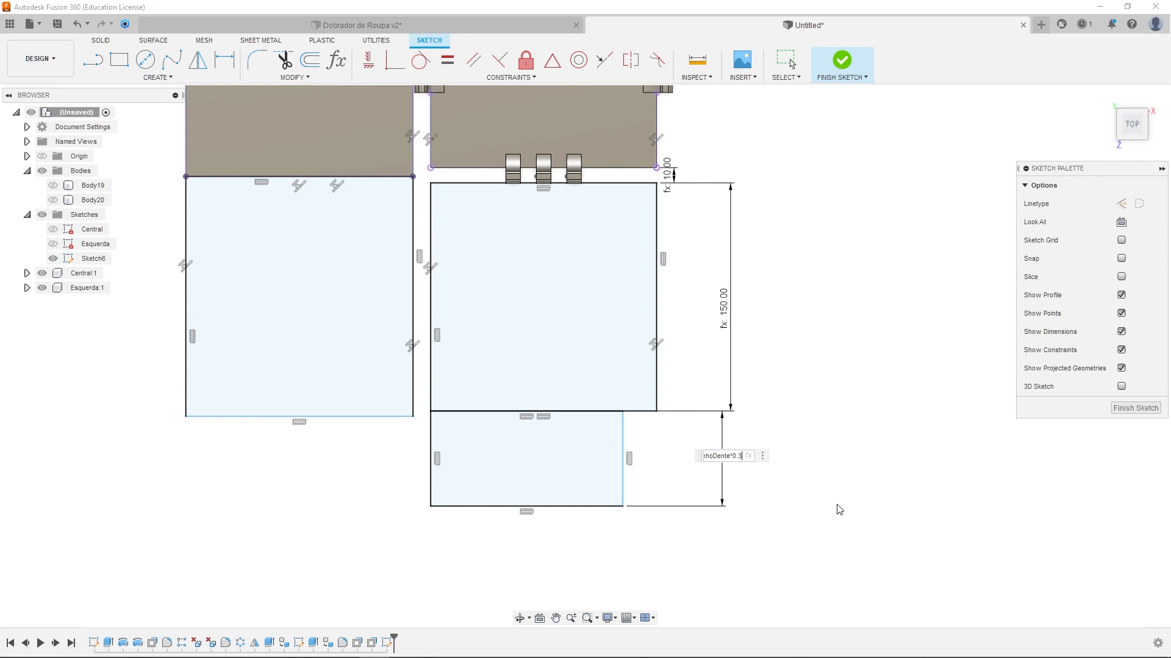
text(*0.3)
key(Return)
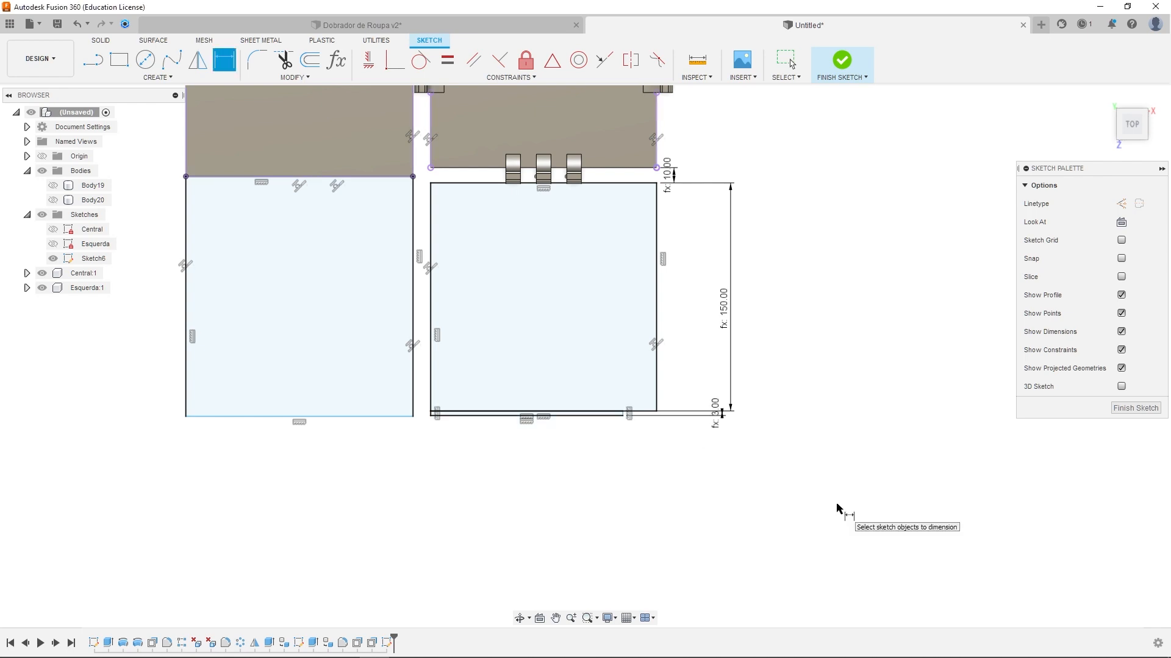
Undo the narrower rectangle's height value and set it to Larguramodulo*0.3 (45 mm) instead
double_click(717, 412)
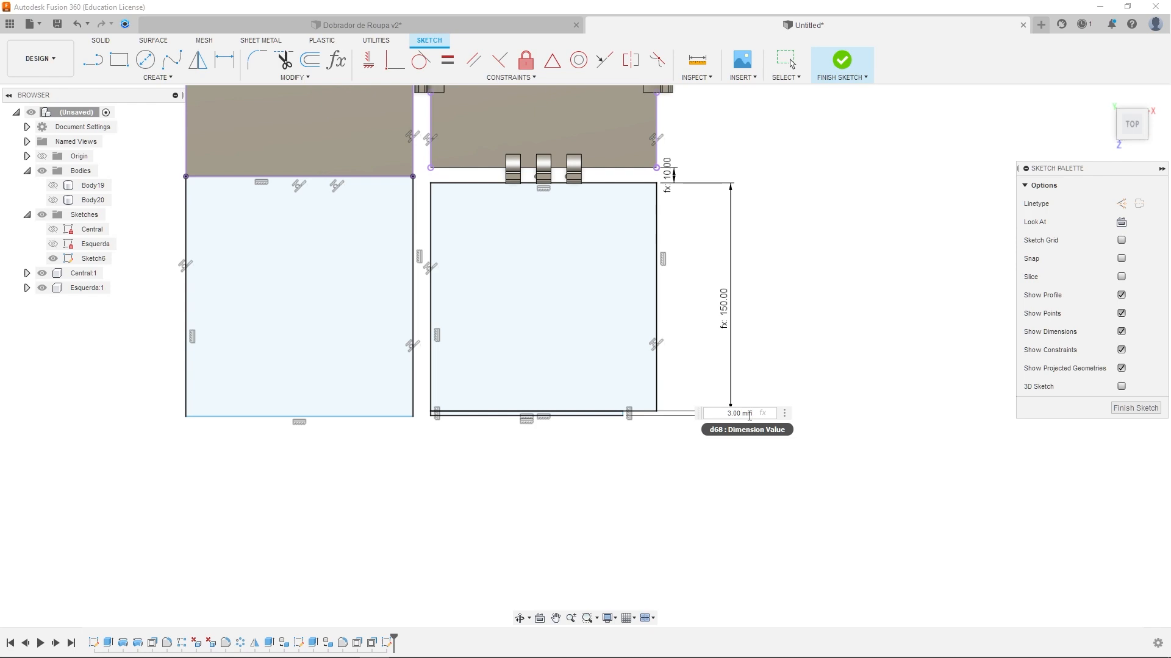
key(Return)
key(d)
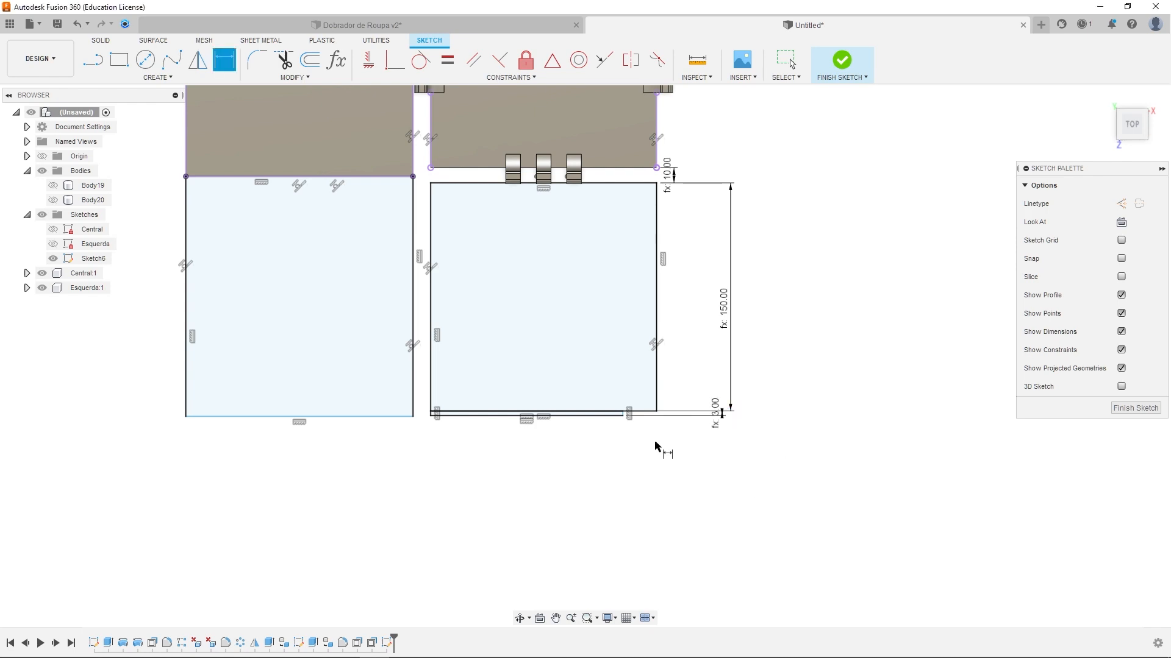
key(ctrl+z)
double_click(723, 457)
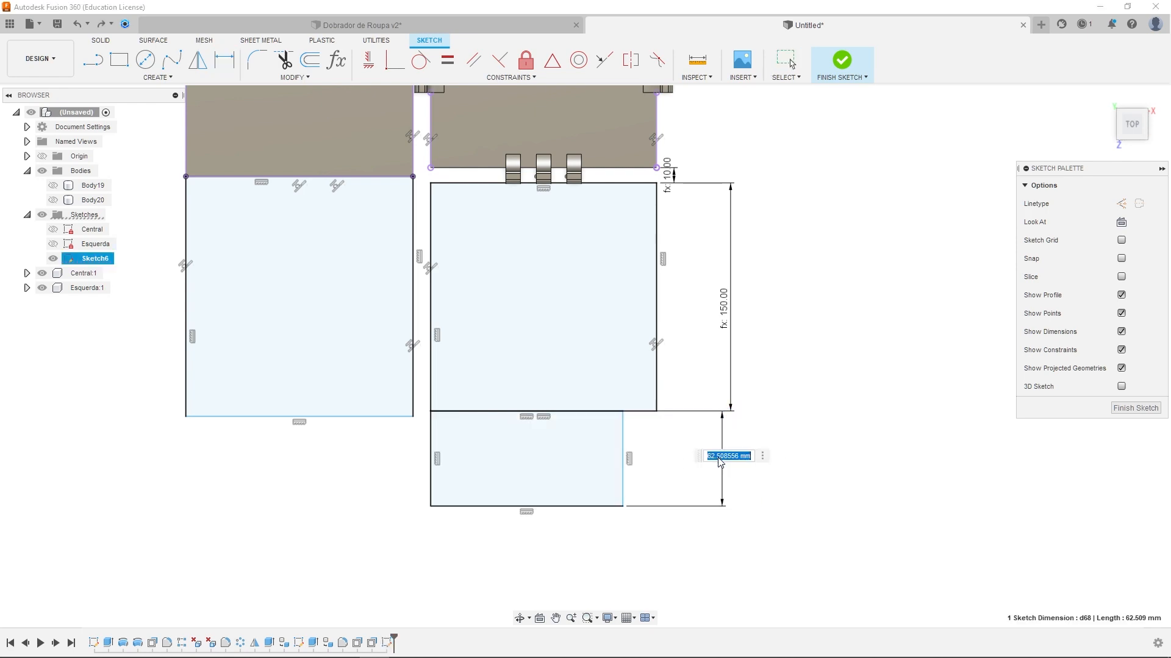
text(ta)
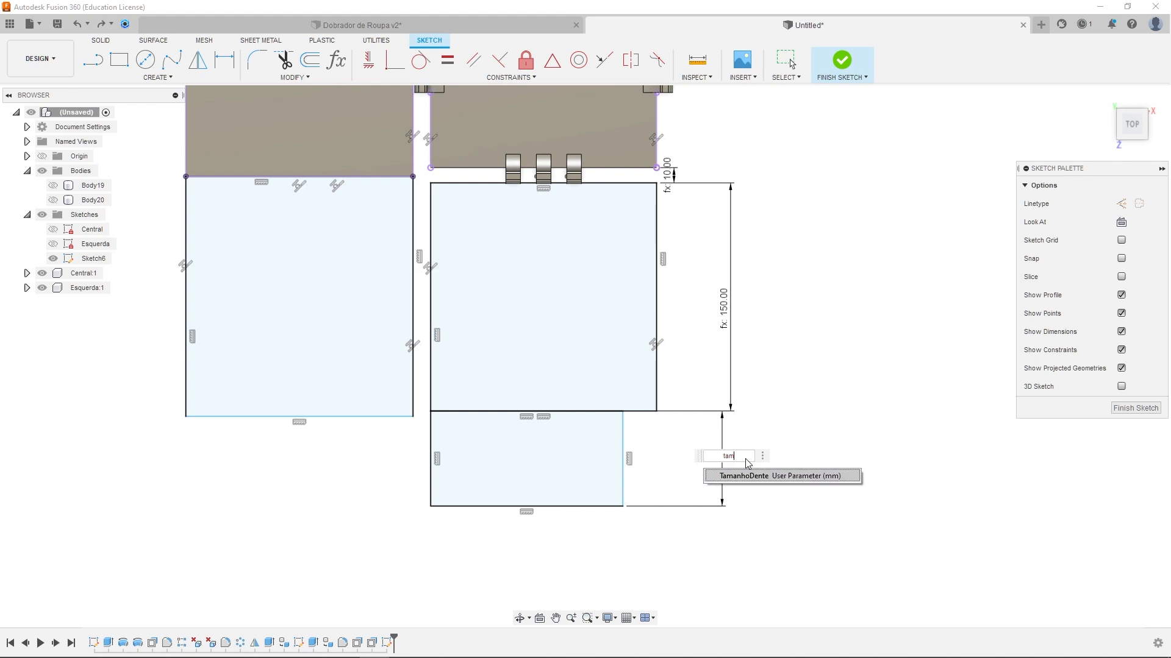
text(m)
key(BackSpace)
key(BackSpace)
key(BackSpace)
text(Larguramodulo)
key(Return)
Make the 45 mm rectangle's upper right corner coincident with the lower right corner of the rectangle above it
scroll(703, 396, up, 1)
middle_drag(702, 397, 748, 395)
scroll(677, 453, down, 2)
scroll(679, 452, up, 1)
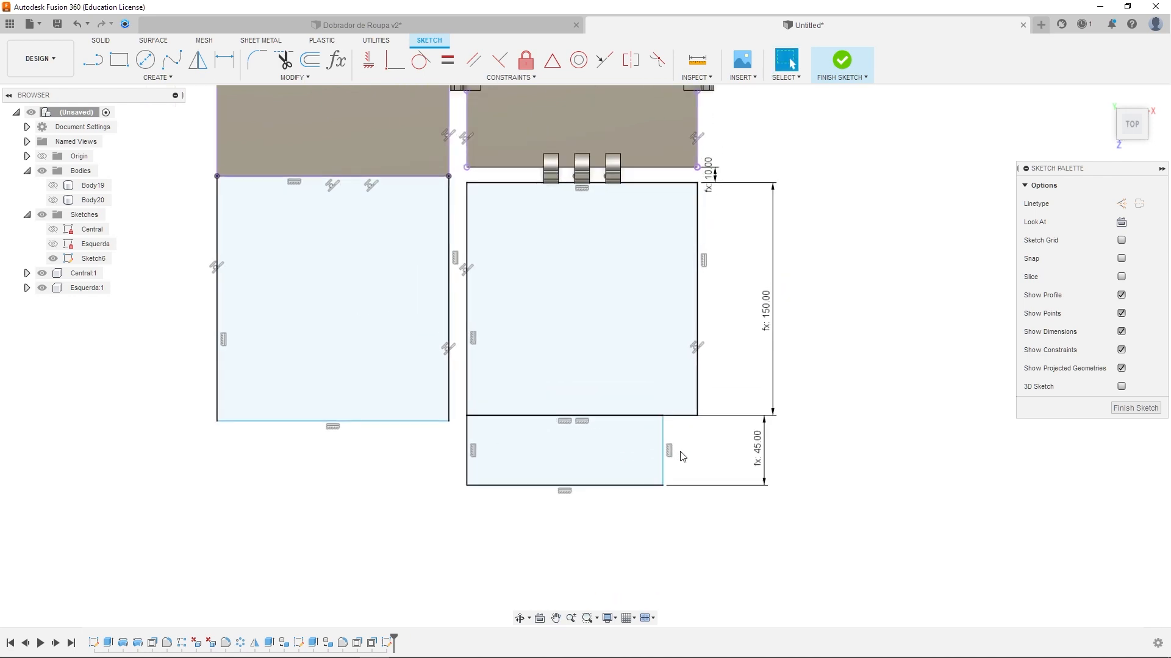
drag(663, 439, 661, 437)
click(661, 416)
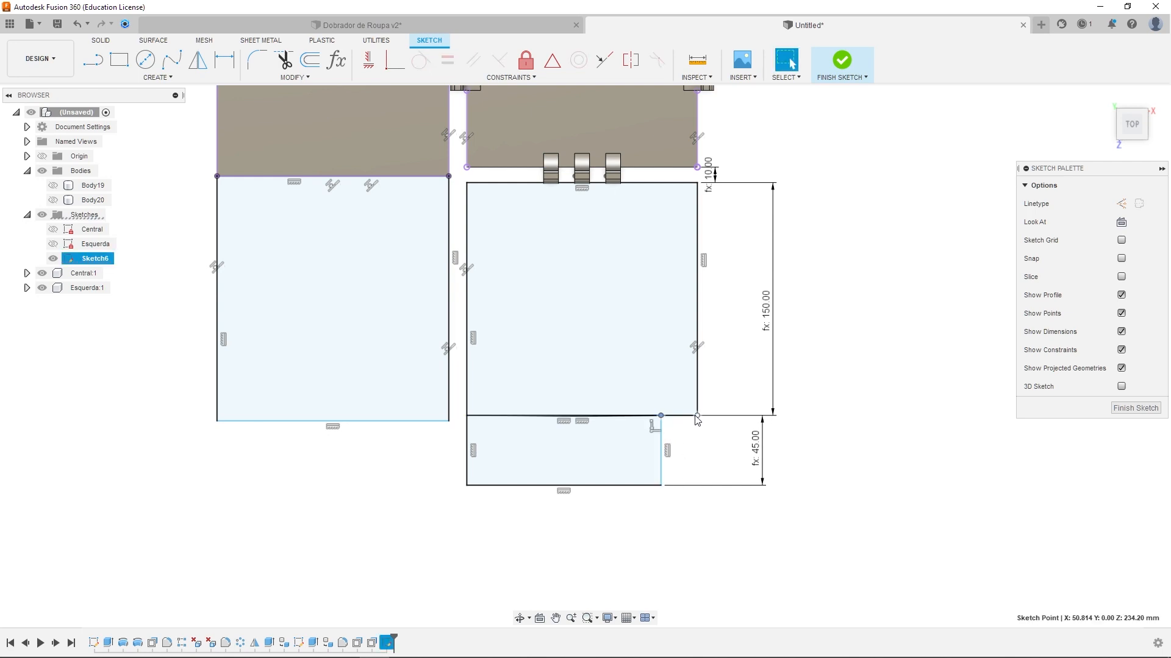
ctrl+click(699, 418)
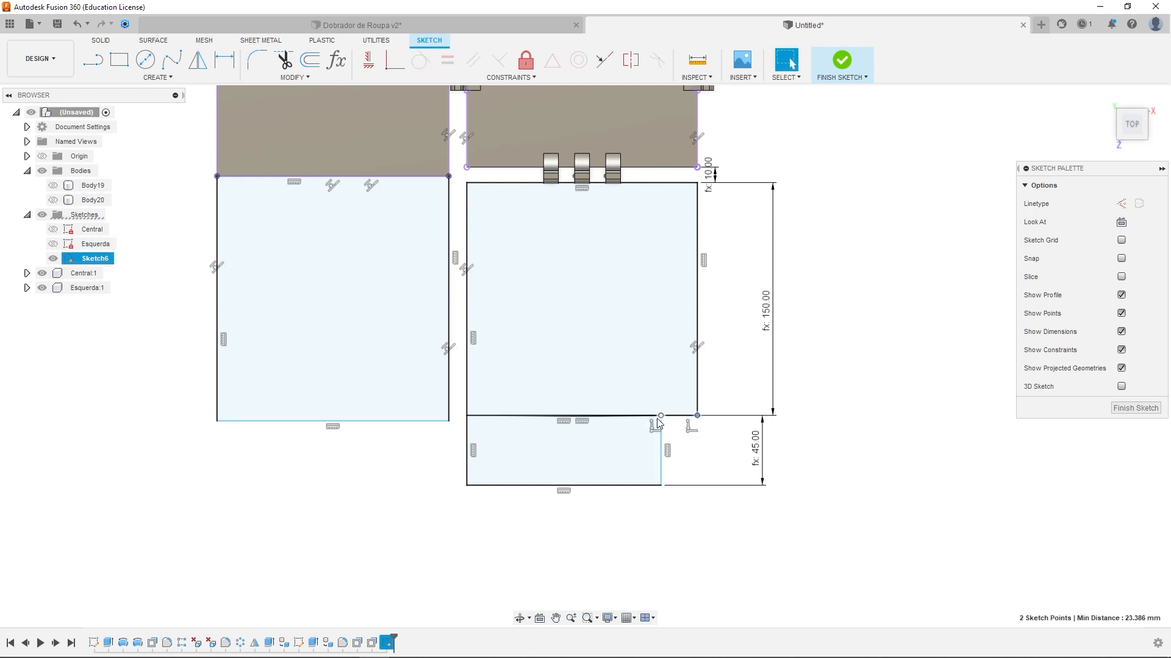
click(387, 65)
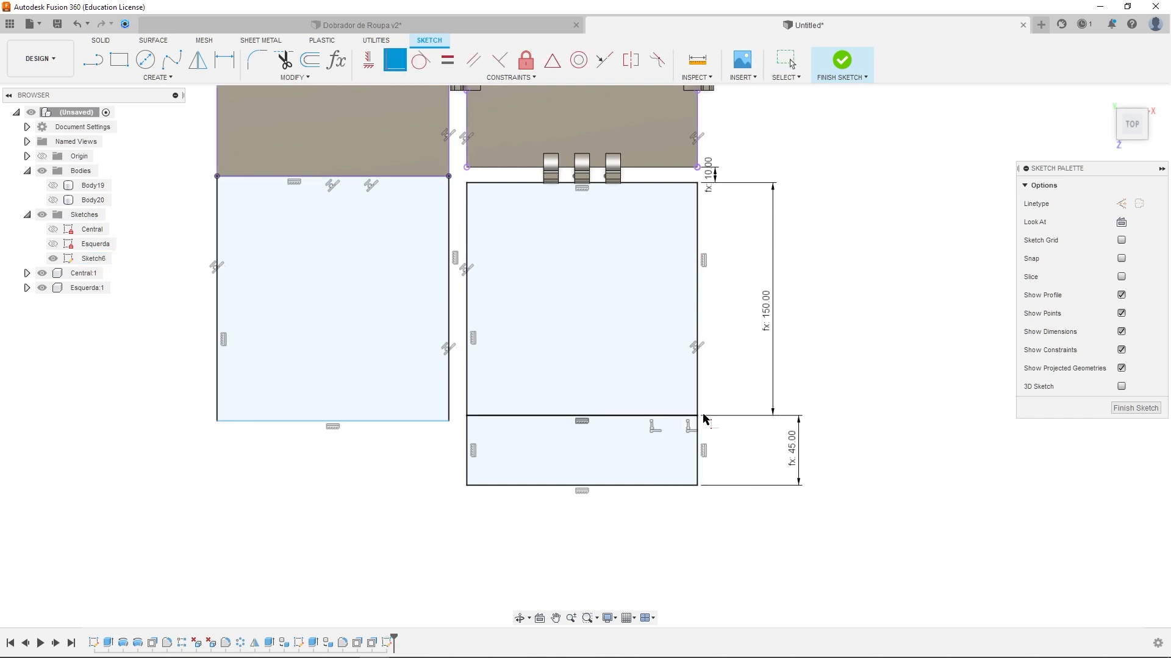
scroll(463, 409, up, 1)
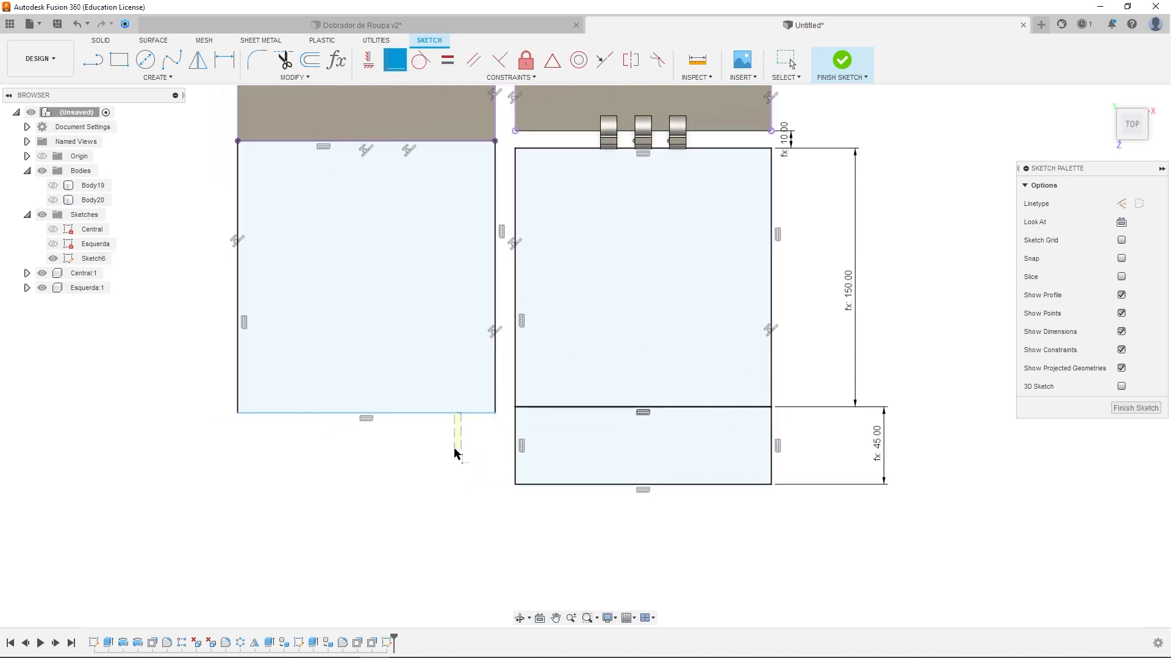
Make the lower edge of the rectangle below the Esquerda plate collinear with the 45 mm rectangle's lower edge
click(472, 414)
key(Escape)
drag(473, 415, 471, 442)
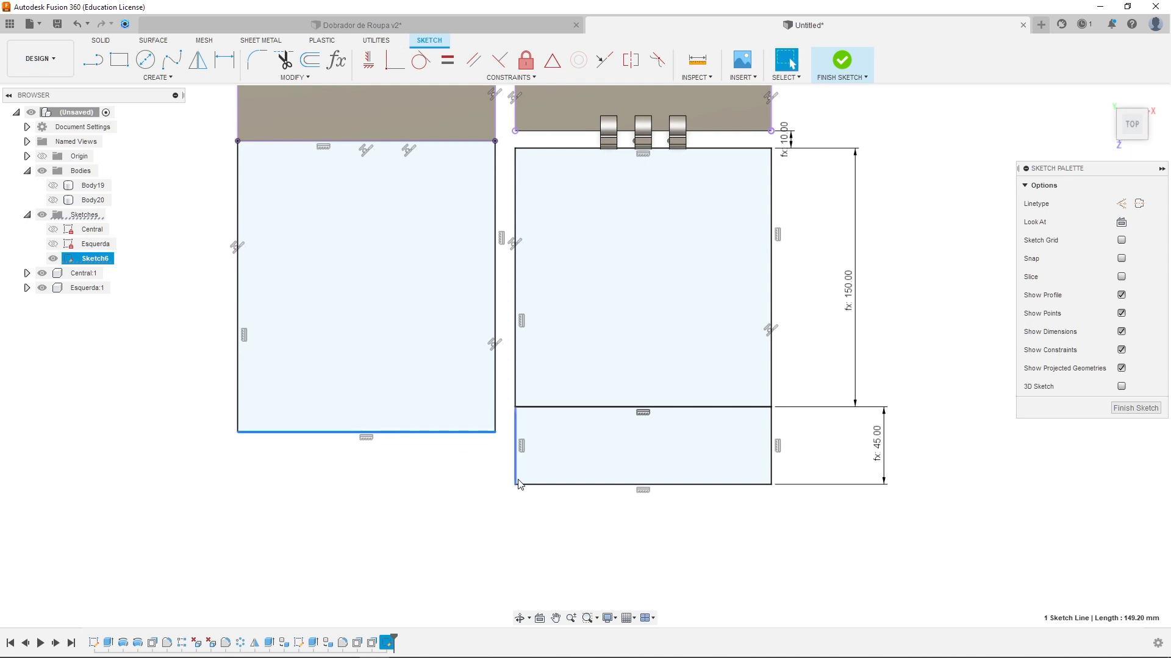
click(476, 486)
click(474, 431)
click(555, 484)
scroll(451, 445, down, 2)
middle_drag(451, 445, 558, 472)
mouse_move(718, 400)
shift+middle_down()
mouse_move(810, 397)
mouse_move(646, 390)
mouse_move(622, 354)
shift+middle_up()
scroll(624, 352, up, 3)
scroll(680, 264, down, 2)
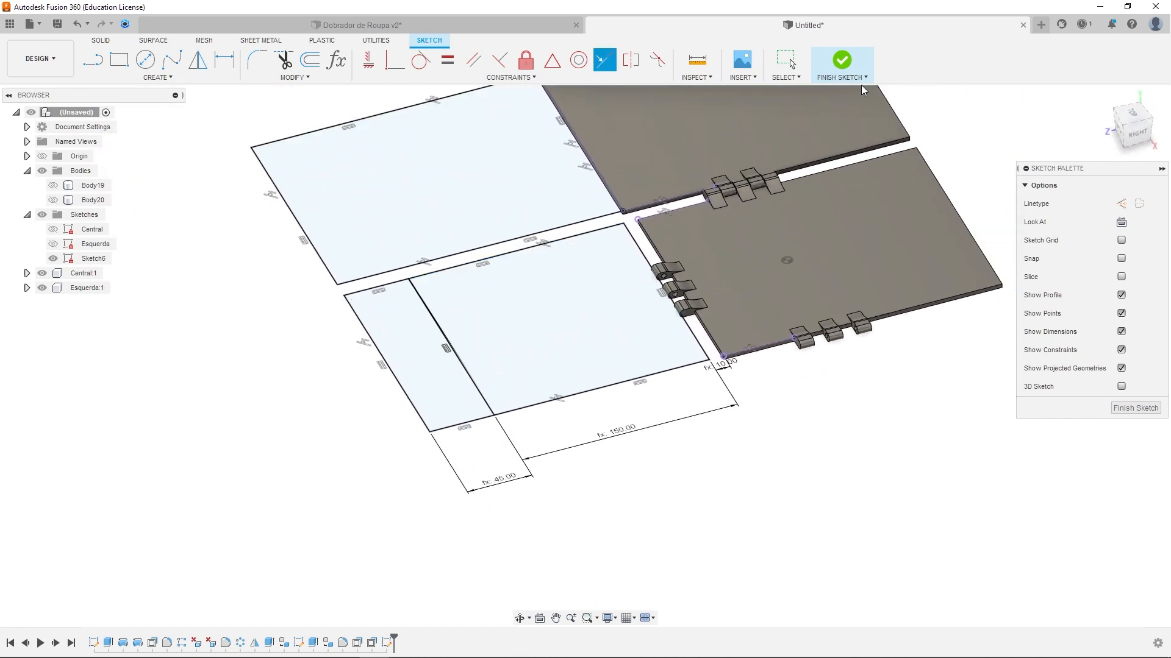
key(Escape)
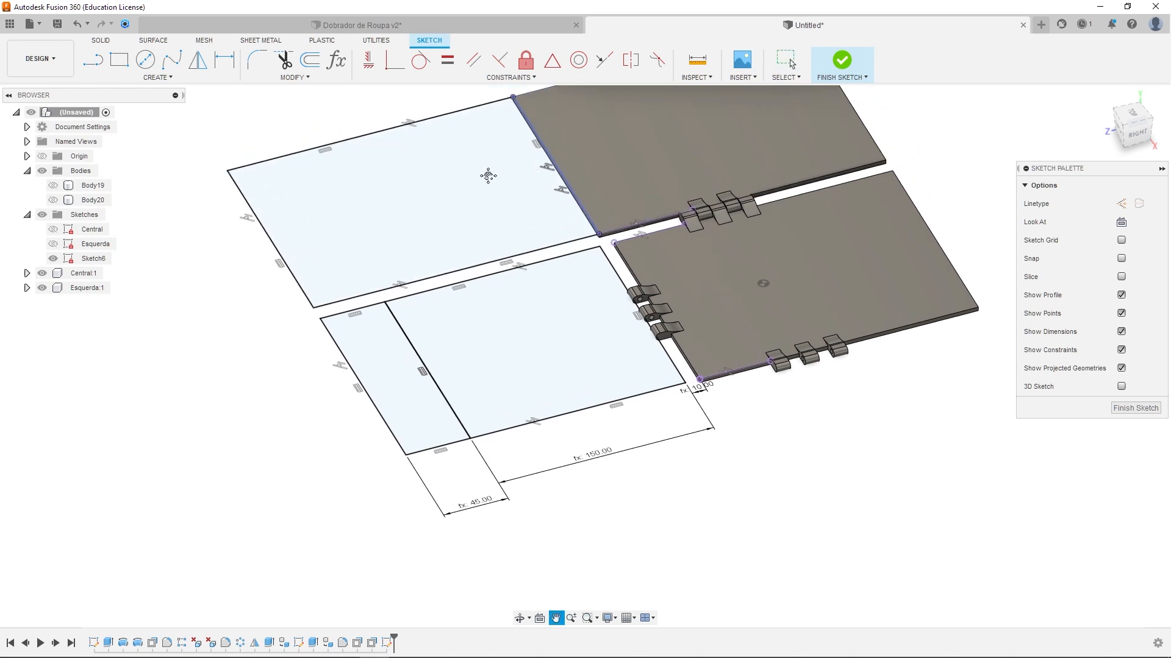
Hide the Central and Esquerda components
click(44, 276)
click(42, 274)
click(42, 288)
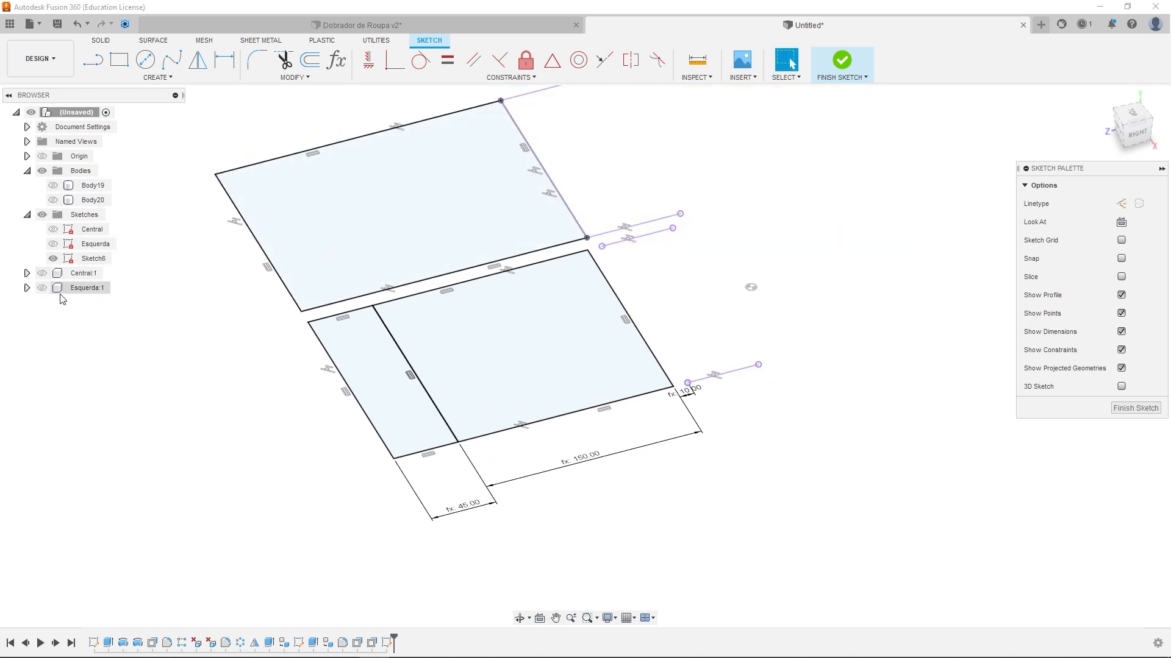
Rename the lower panel sketch as Baixo
click(97, 260)
click(98, 261)
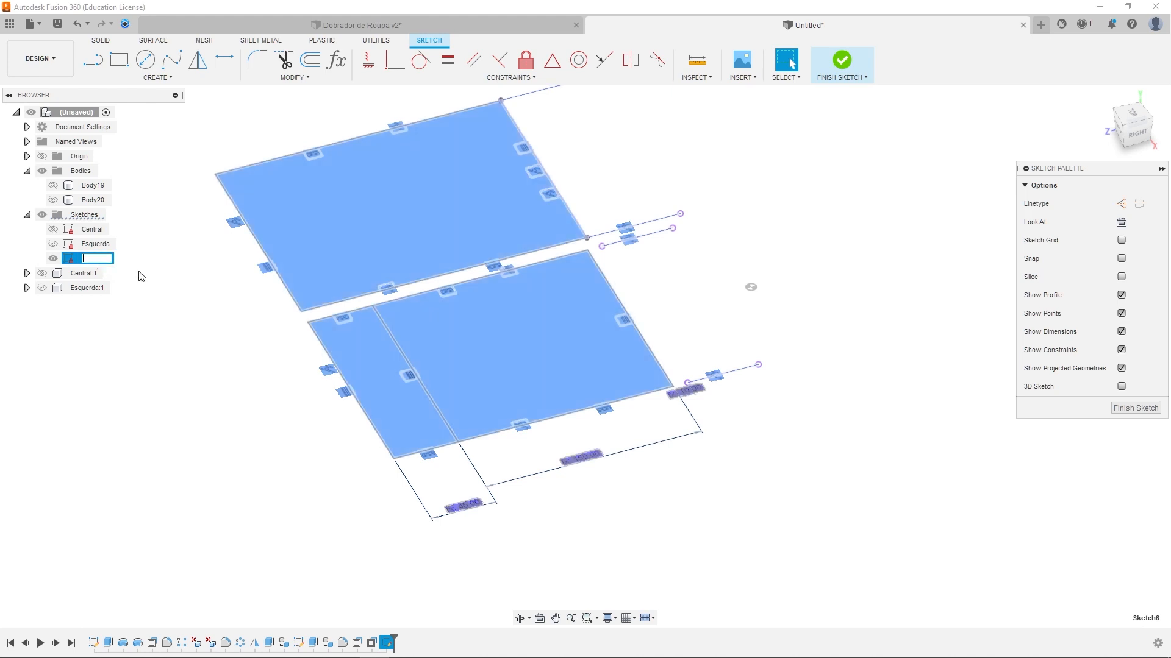
key(Return)
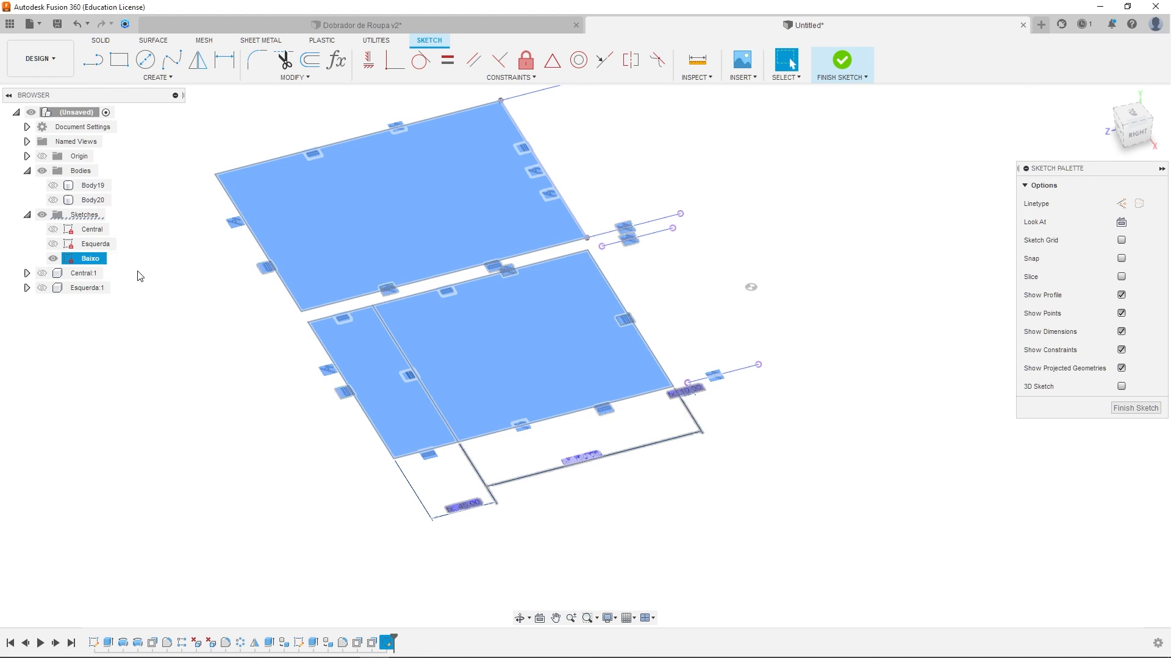
Show the hinge knuckle bodies Body19 and Body20 beside the sketch
click(53, 200)
click(53, 186)
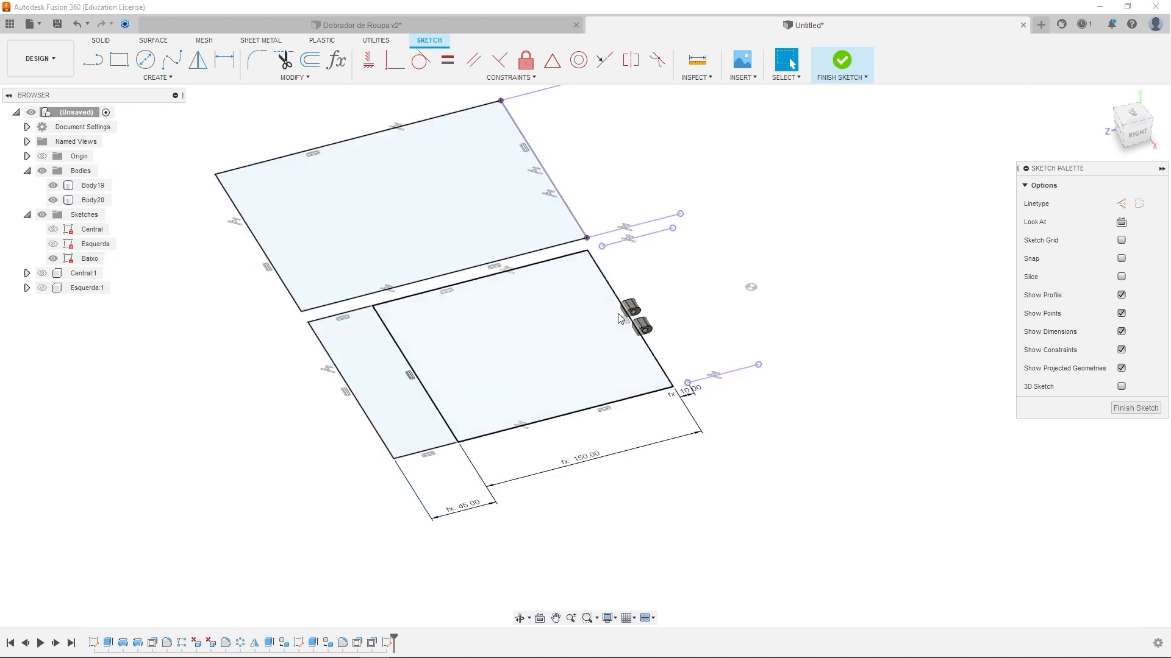
scroll(634, 314, up, 5)
shift+middle_drag(634, 314, 731, 335)
scroll(756, 311, down, 2)
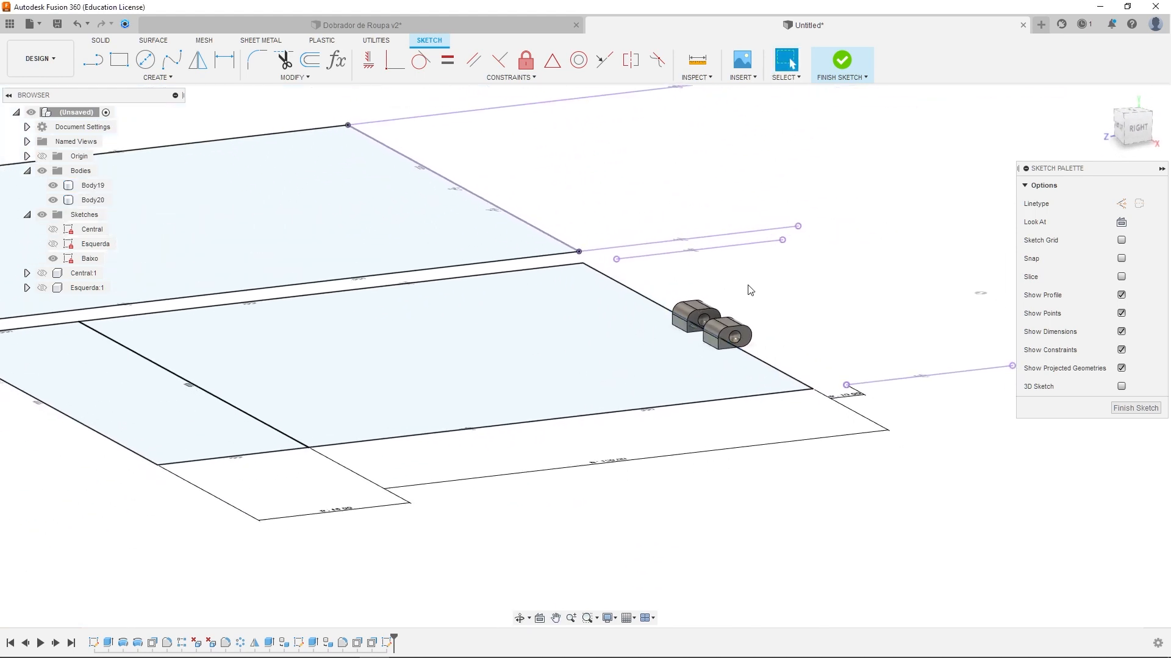
Extrude the 150 mm and 45 mm rectangle profiles with extent To Object, ending at a flat face of the hinge knuckle
key(e)
click(556, 331)
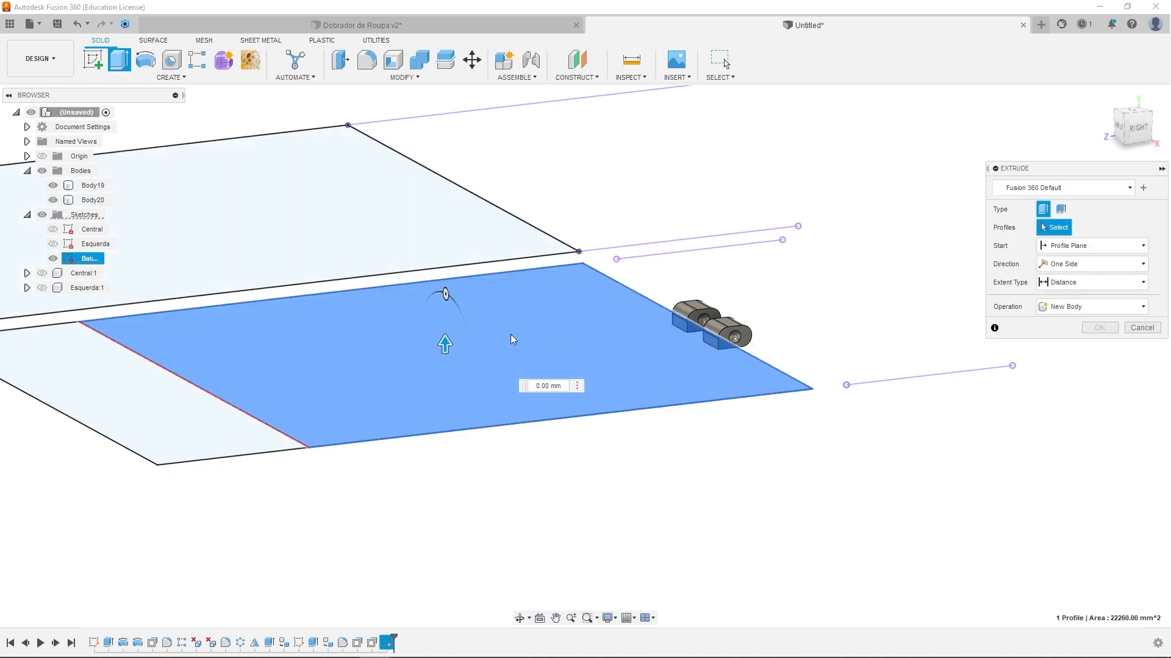
click(198, 416)
scroll(726, 335, up, 3)
shift+middle_drag(726, 351, 640, 305)
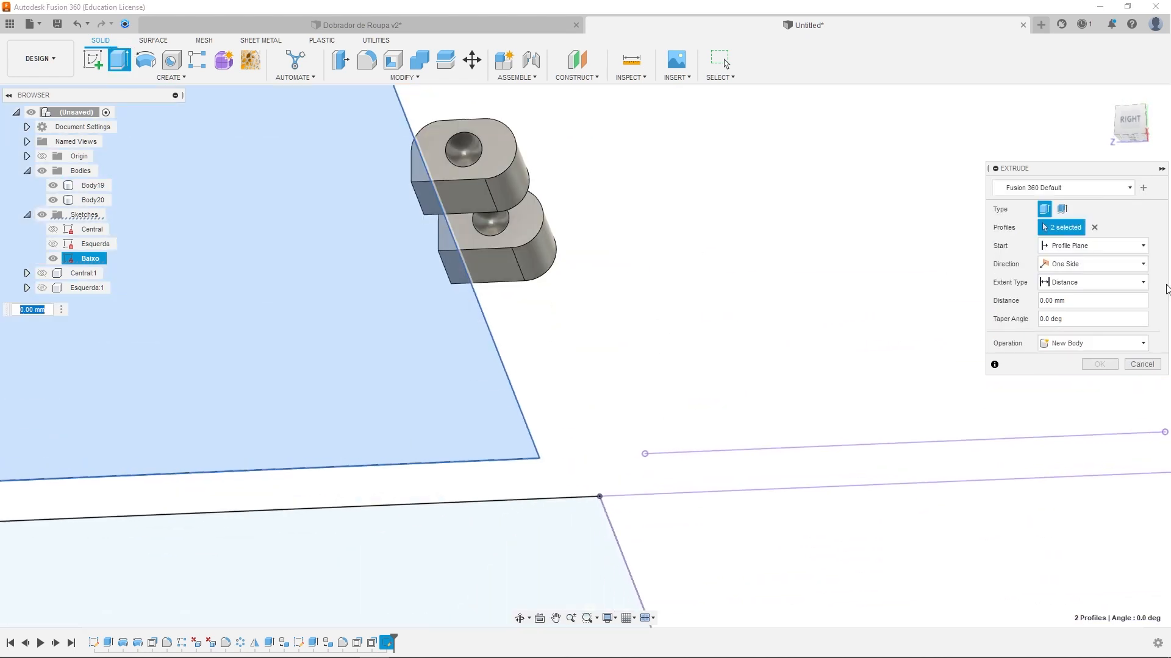
click(1109, 264)
click(1108, 249)
click(1123, 266)
click(1124, 286)
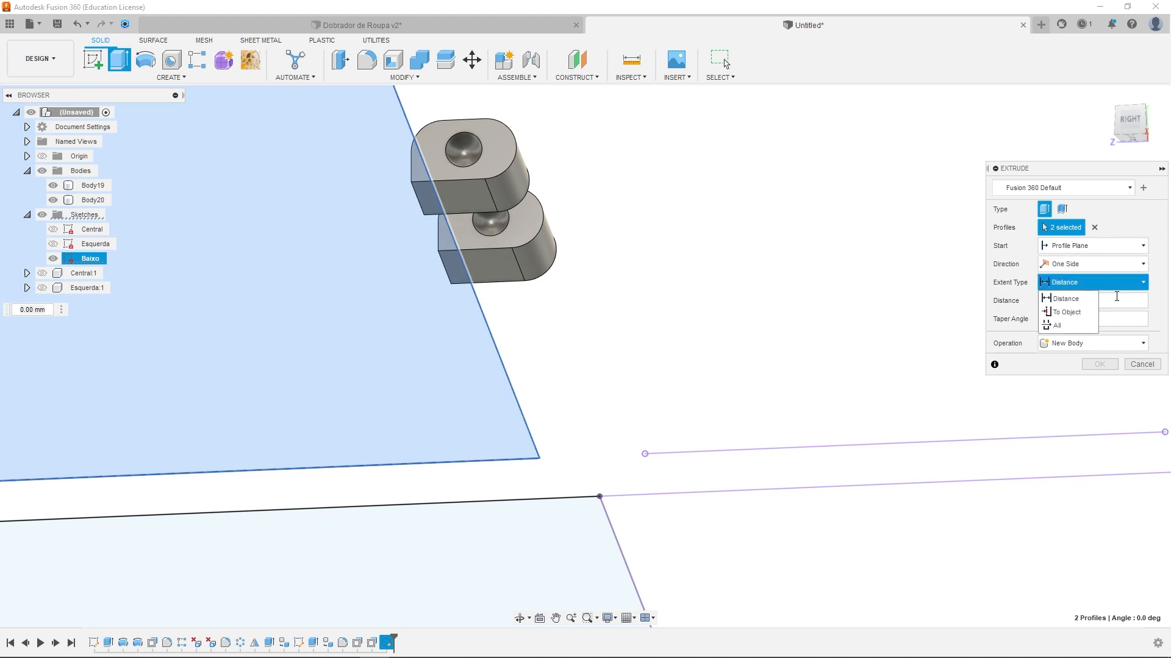
click(1066, 311)
click(458, 196)
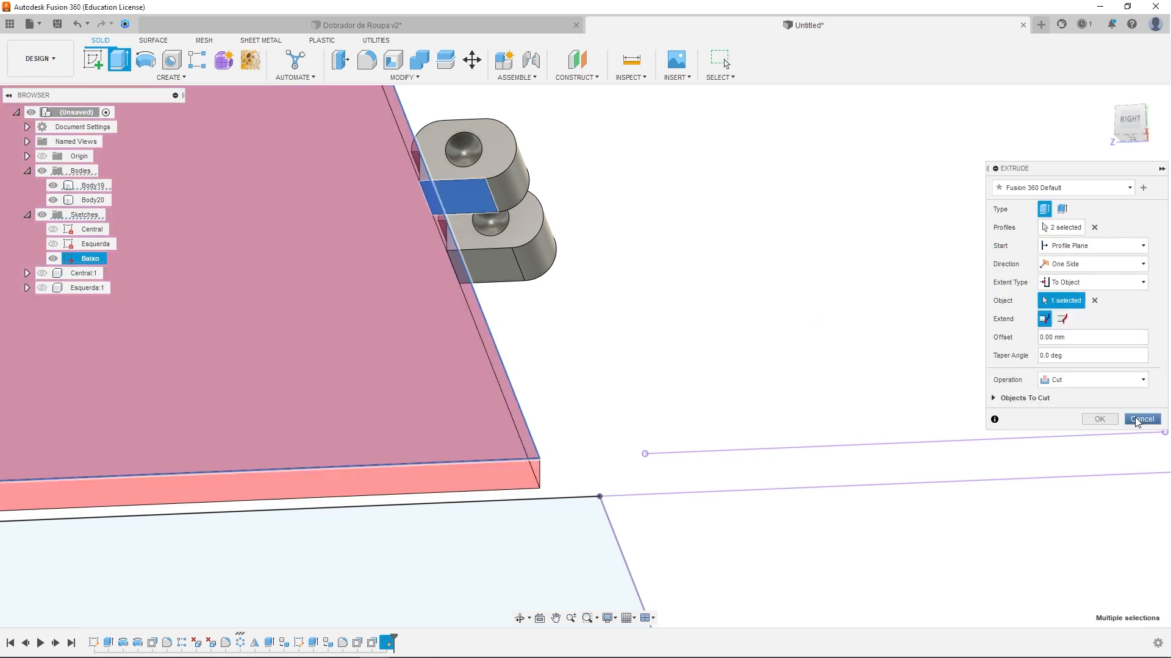
Set the extrusion's operation to Join and complete it
scroll(498, 250, down, 1)
shift+middle_drag(497, 248, 455, 238)
scroll(456, 210, down, 1)
click(1080, 383)
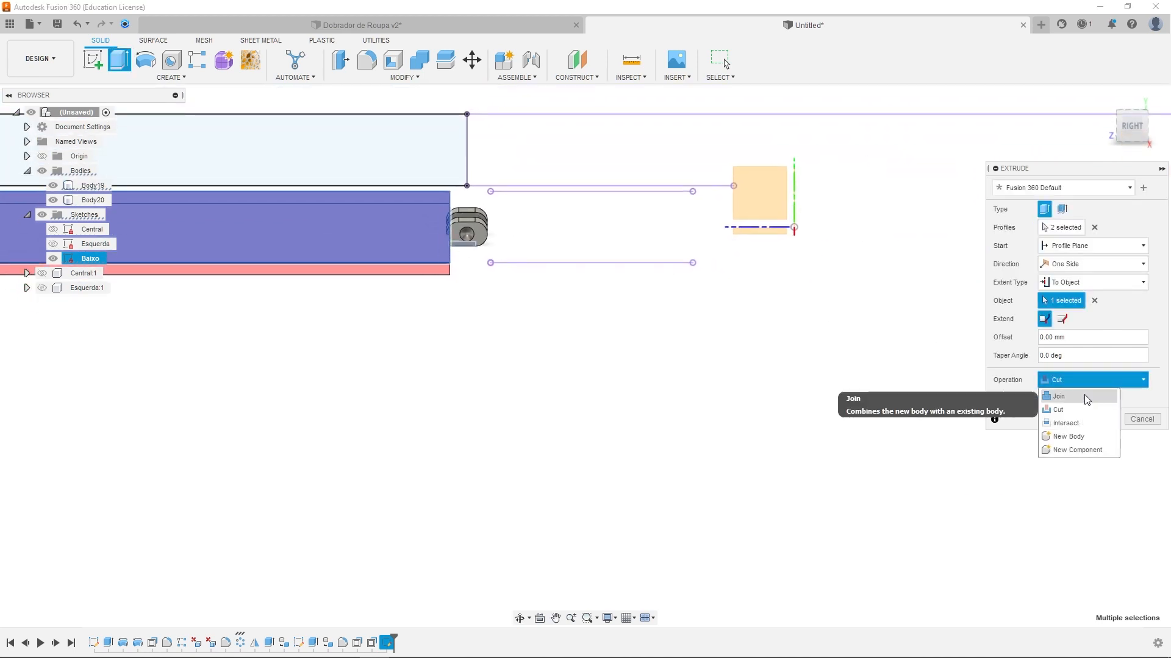
click(1086, 398)
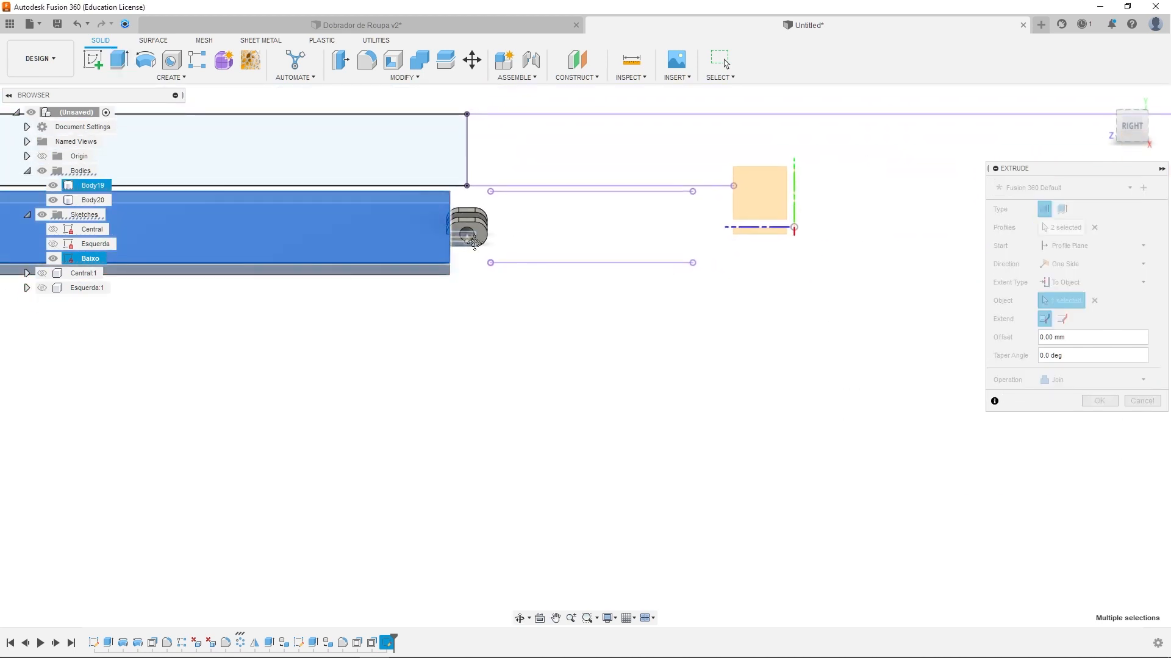
scroll(539, 284, up, 5)
scroll(531, 283, down, 4)
scroll(531, 283, up, 5)
click(1100, 402)
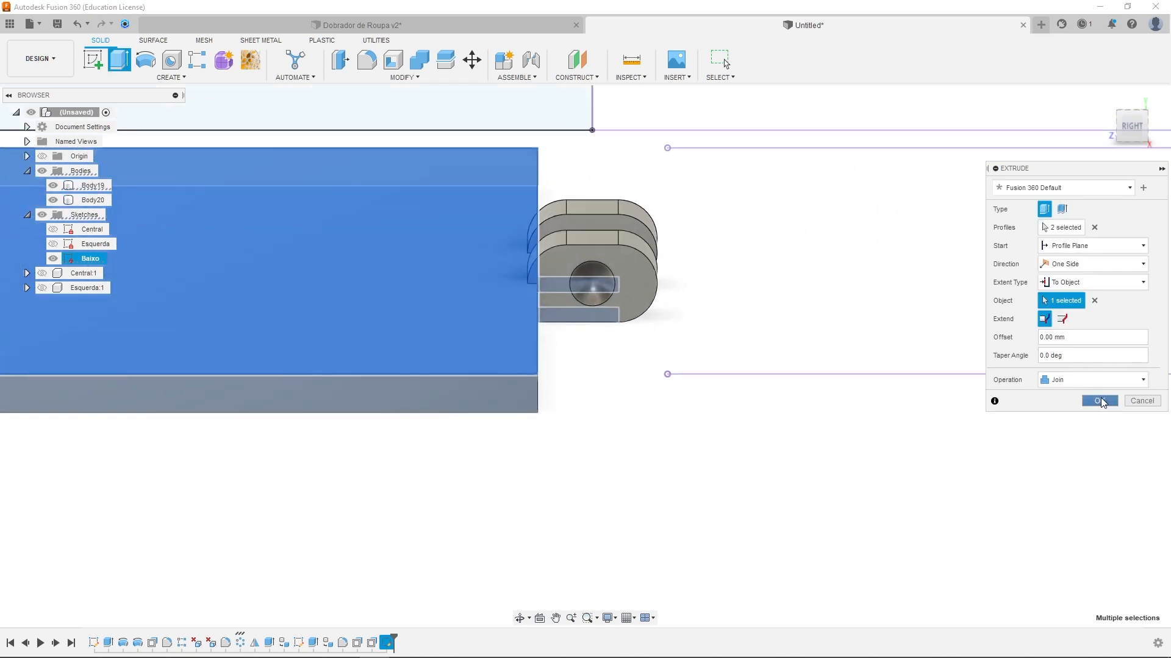
Edit the Baixo sketch and delete the 10 mm spacing dimension above the 150 mm rectangle
scroll(564, 279, down, 1)
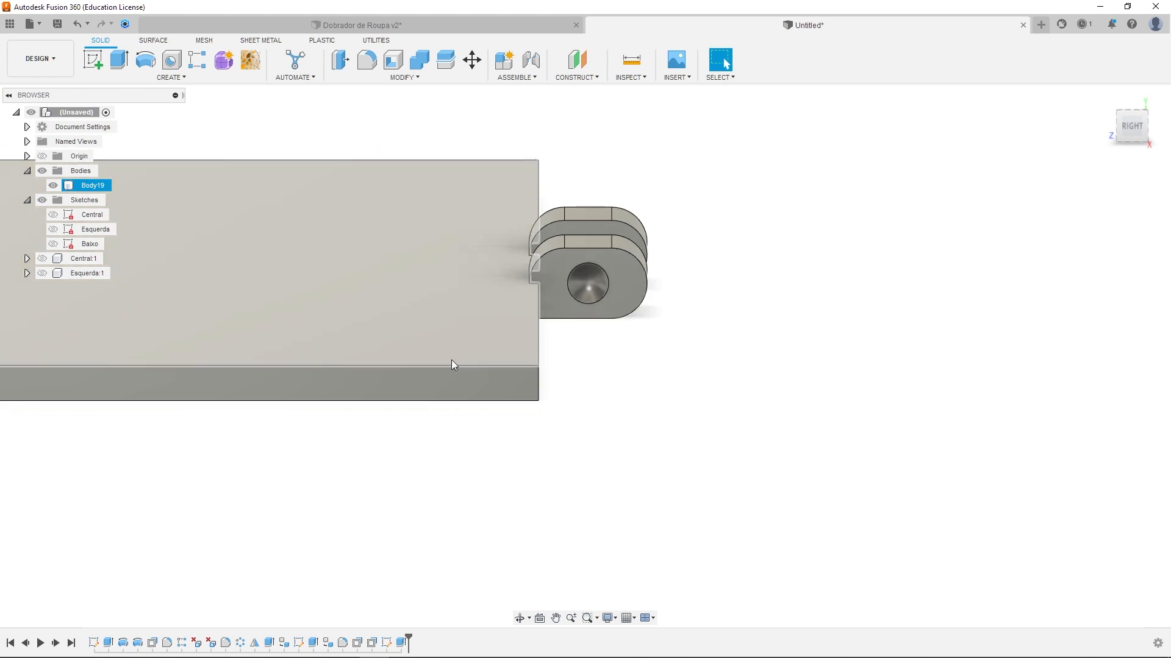
double_click(386, 642)
middle_drag(759, 417, 348, 367)
scroll(637, 361, up, 1)
scroll(648, 350, down, 5)
middle_drag(845, 377, 731, 365)
scroll(459, 331, down, 3)
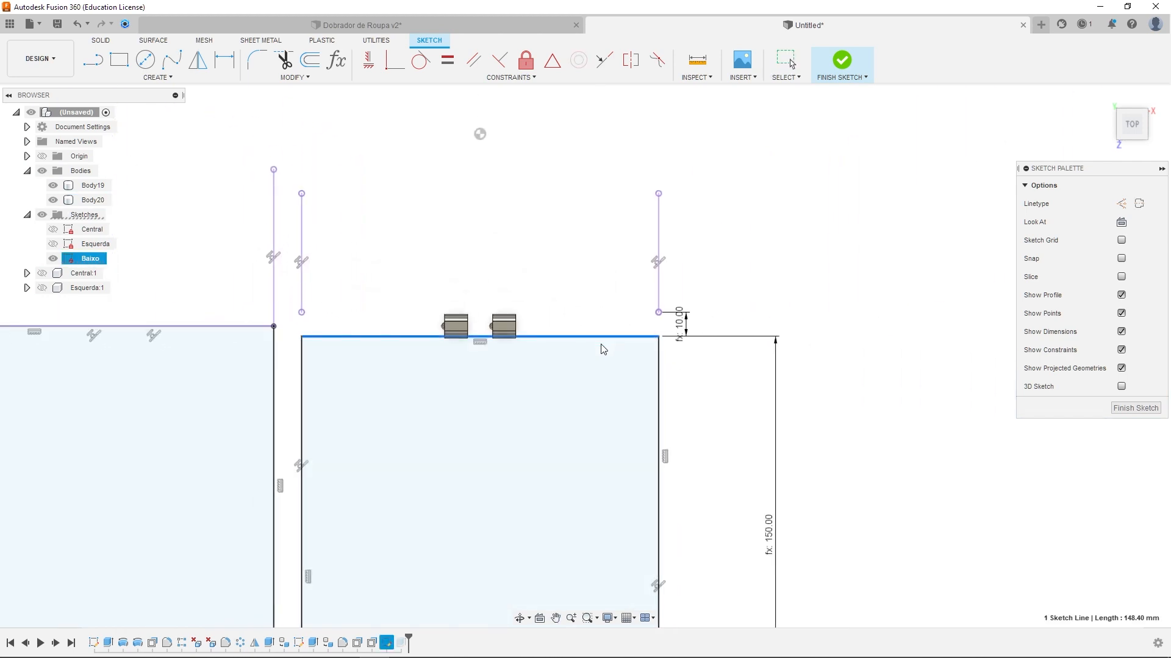
scroll(602, 320, up, 1)
click(727, 330)
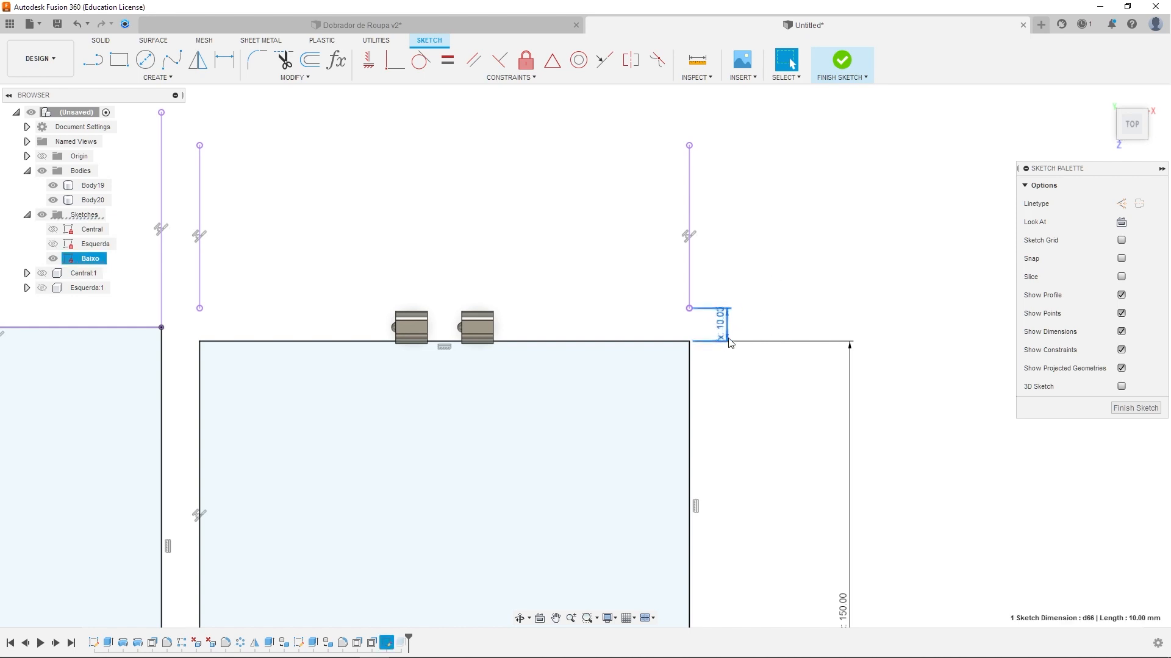
key(Delete)
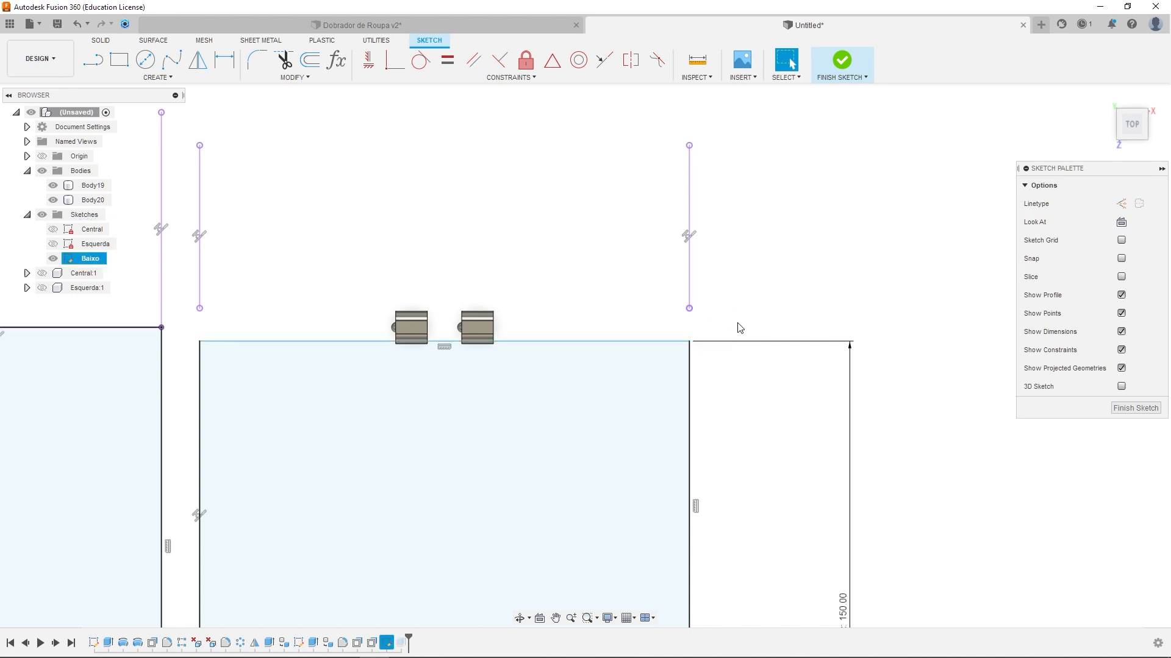
Make the 150 mm rectangle's upper edge collinear with the hinge knuckle's lower edge and finish the sketch
click(578, 342)
scroll(463, 348, up, 5)
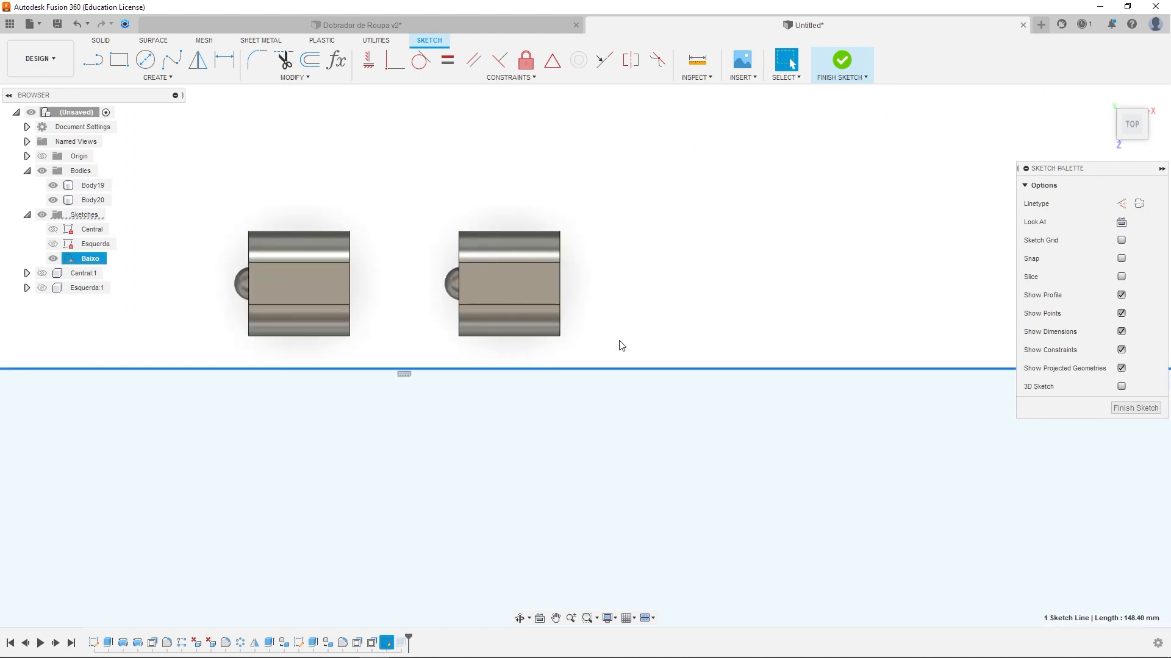
shift+click(538, 336)
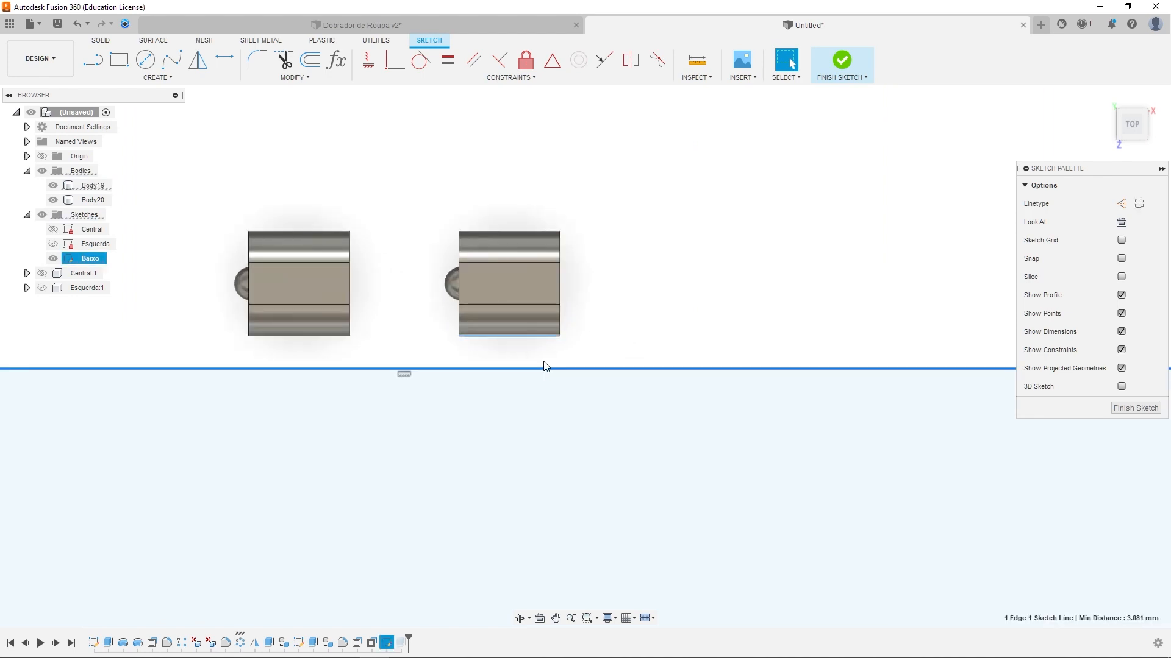
click(603, 61)
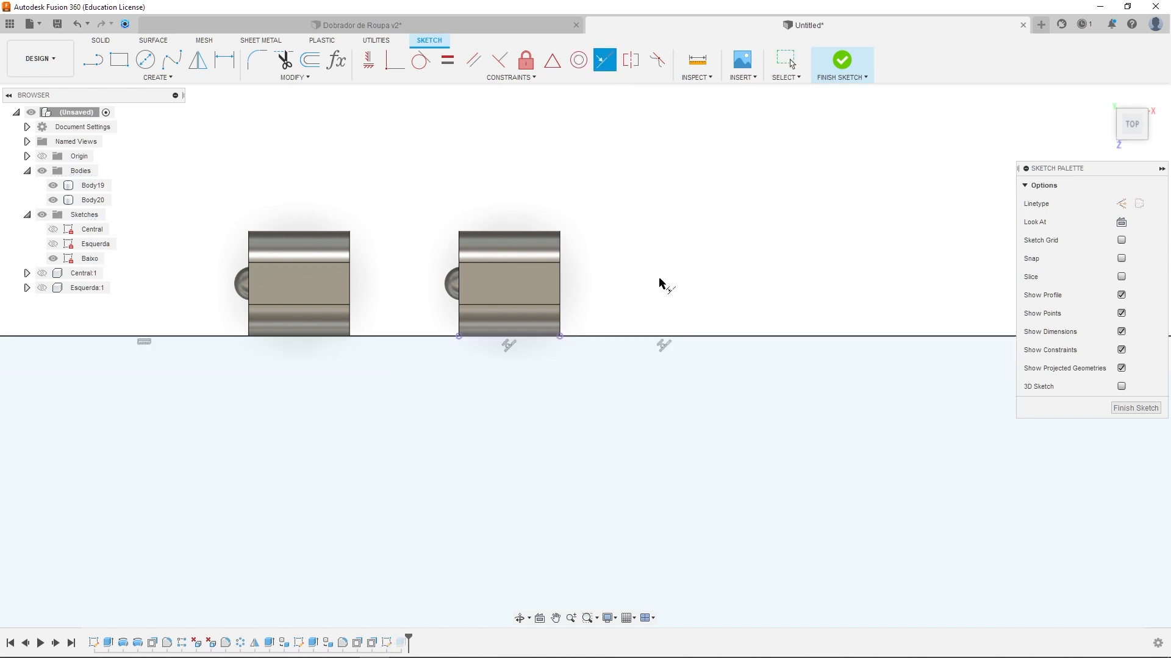
scroll(640, 275, down, 5)
click(842, 61)
shift+middle_drag(784, 449, 847, 385)
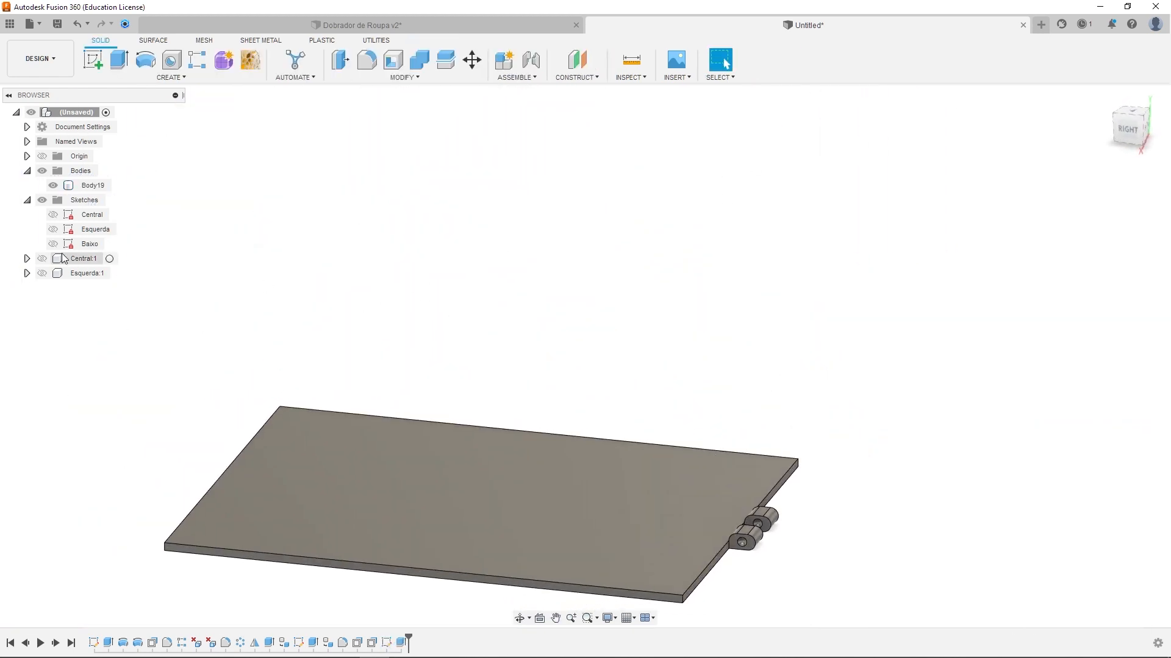
Show the Central and Esquerda components again alongside the extruded lower panel
click(42, 258)
click(42, 273)
scroll(682, 371, down, 3)
shift+middle_drag(683, 371, 682, 396)
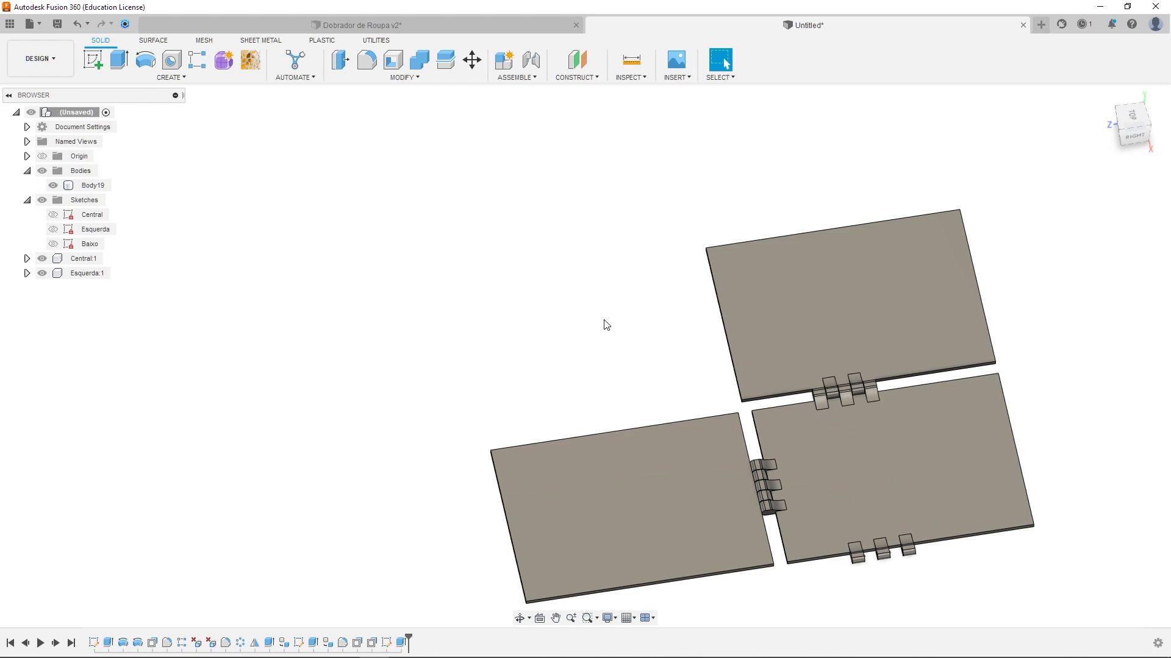
scroll(637, 305, up, 2)
middle_drag(648, 357, 510, 291)
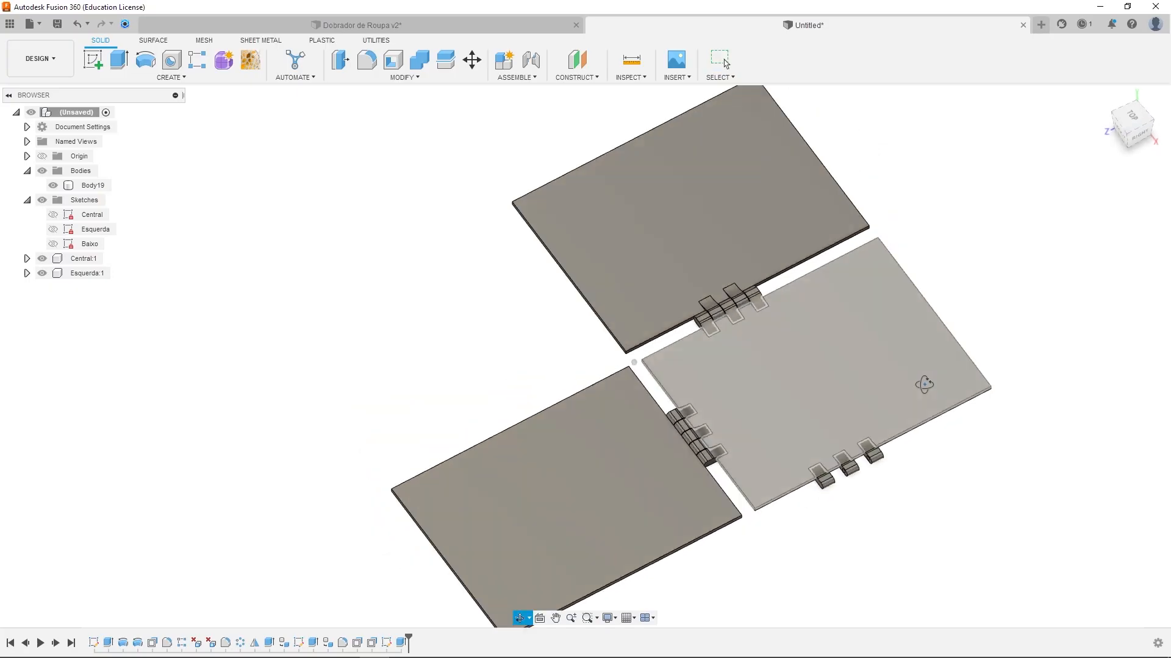
Switch to the Dobrador de Roupa v2 document, roll its timeline to the end and examine the finished board's panels, hinges and tabs
click(470, 28)
click(406, 247)
key(v)
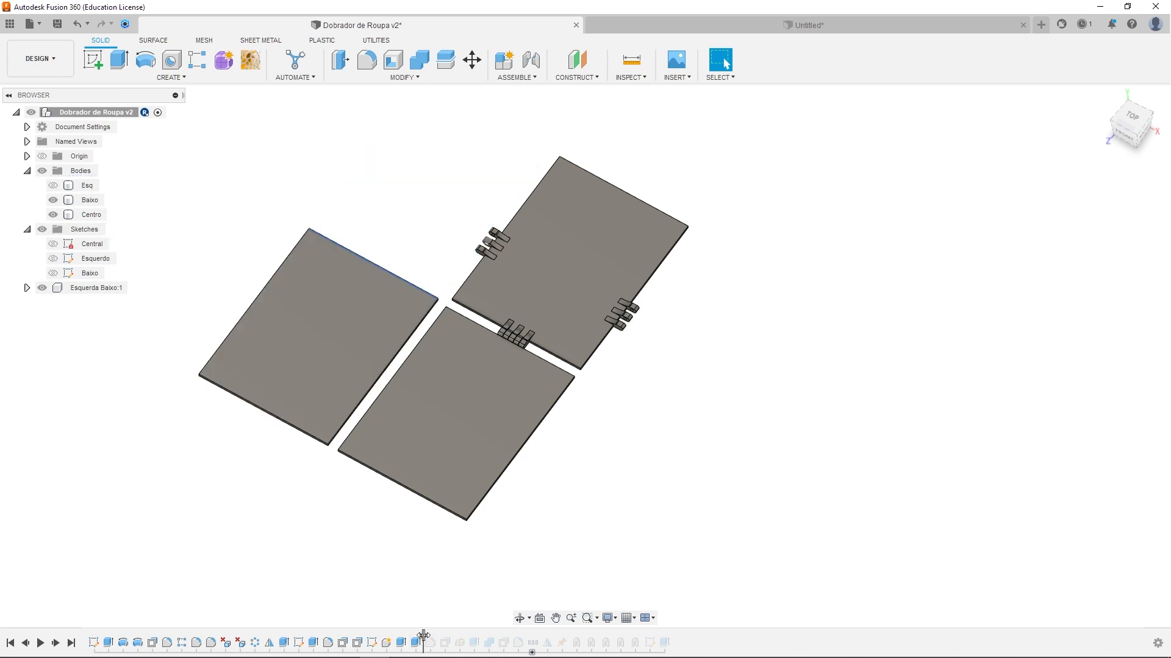
drag(424, 637, 671, 640)
click(346, 250)
key(v)
scroll(358, 261, down, 8)
shift+middle_drag(357, 261, 401, 327)
scroll(433, 347, up, 4)
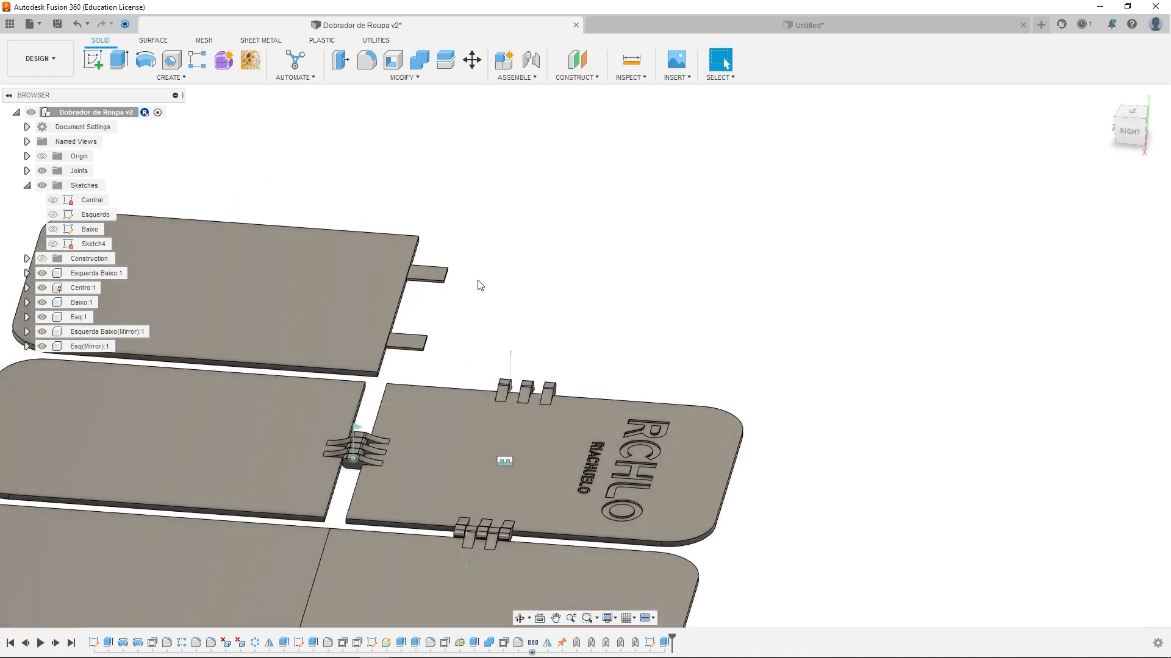
middle_drag(481, 269, 630, 226)
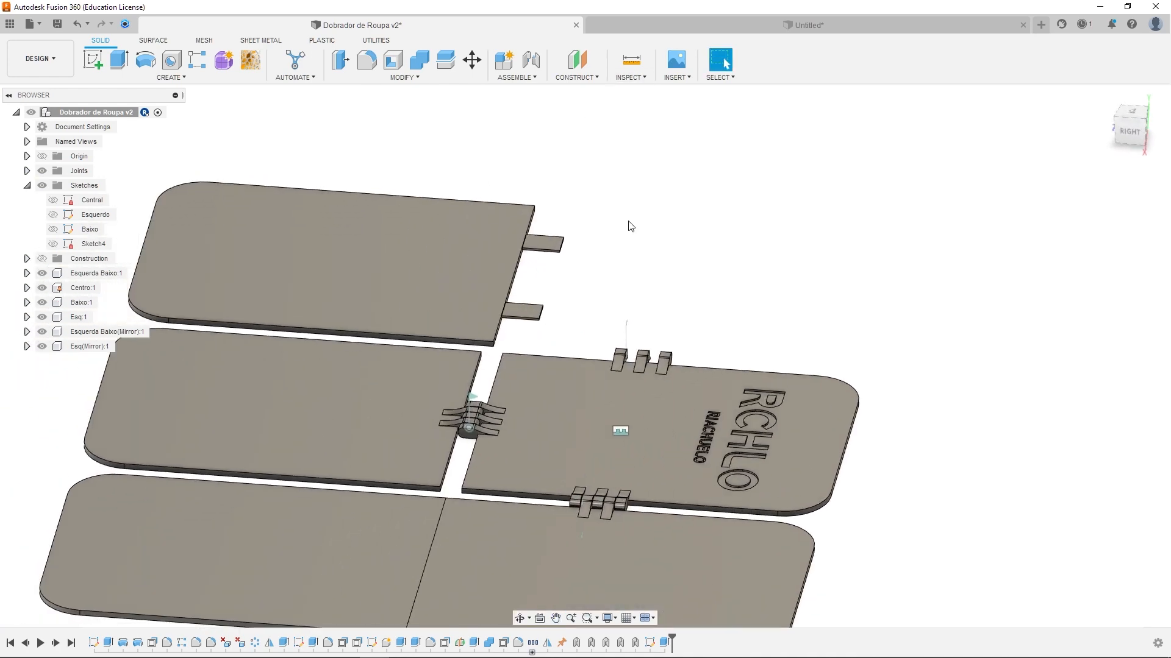
In the Untitled document's Baixo sketch, draw a vertical construction line upward from the midpoint of the left rectangle's upper edge
click(772, 27)
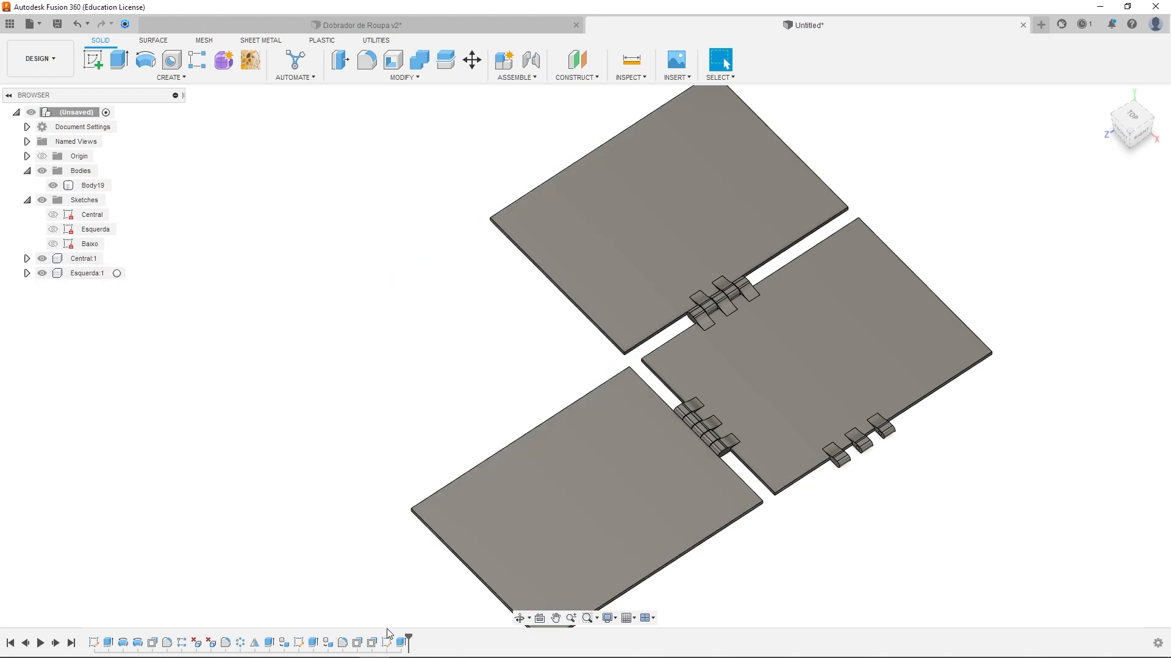
double_click(386, 642)
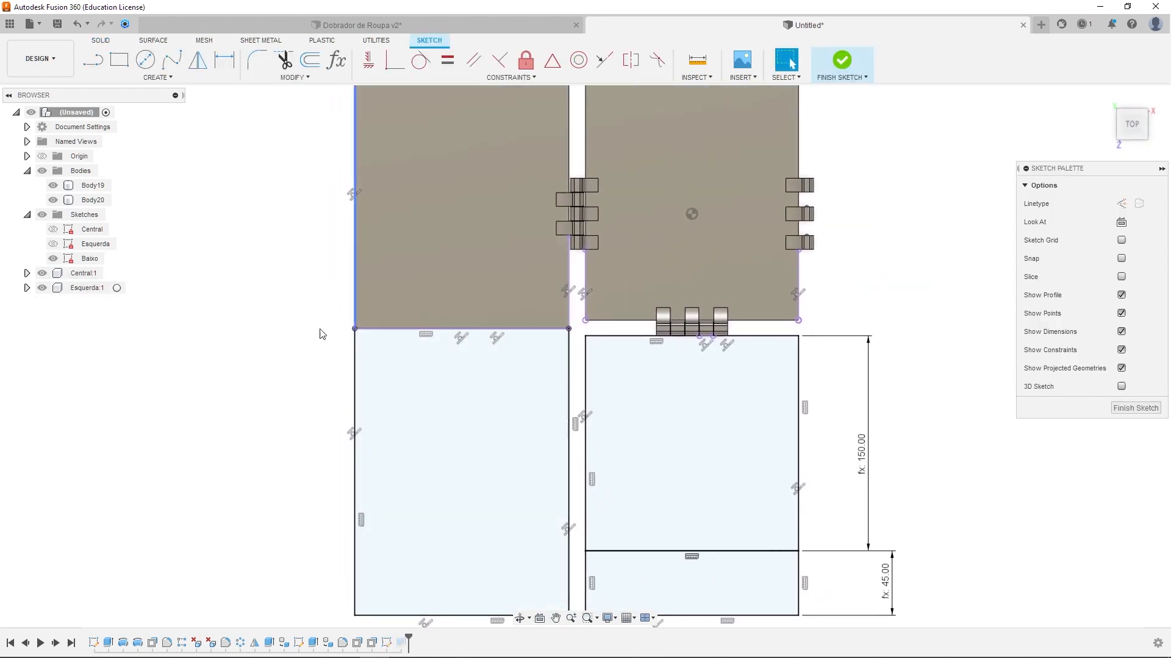
key(l)
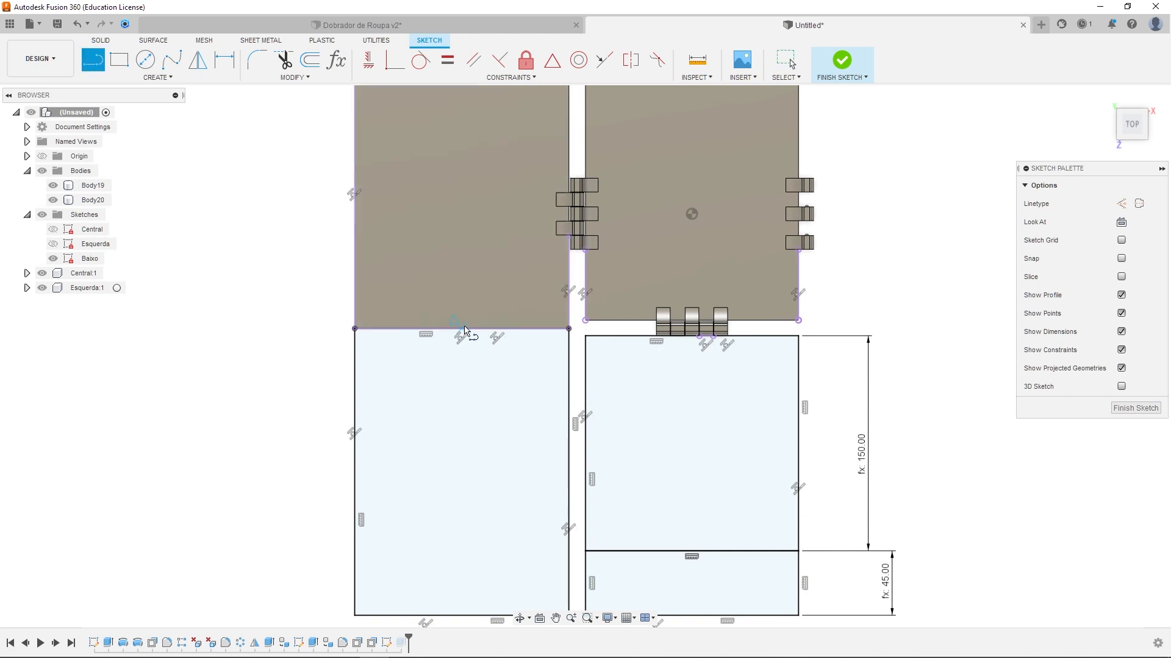
click(461, 329)
click(462, 242)
key(Escape)
click(462, 282)
click(1139, 203)
click(256, 333)
Sketch a small upright rectangle on the Esquerda plate, standing on its lower edge, between the plate's left side and the construction line
key(r)
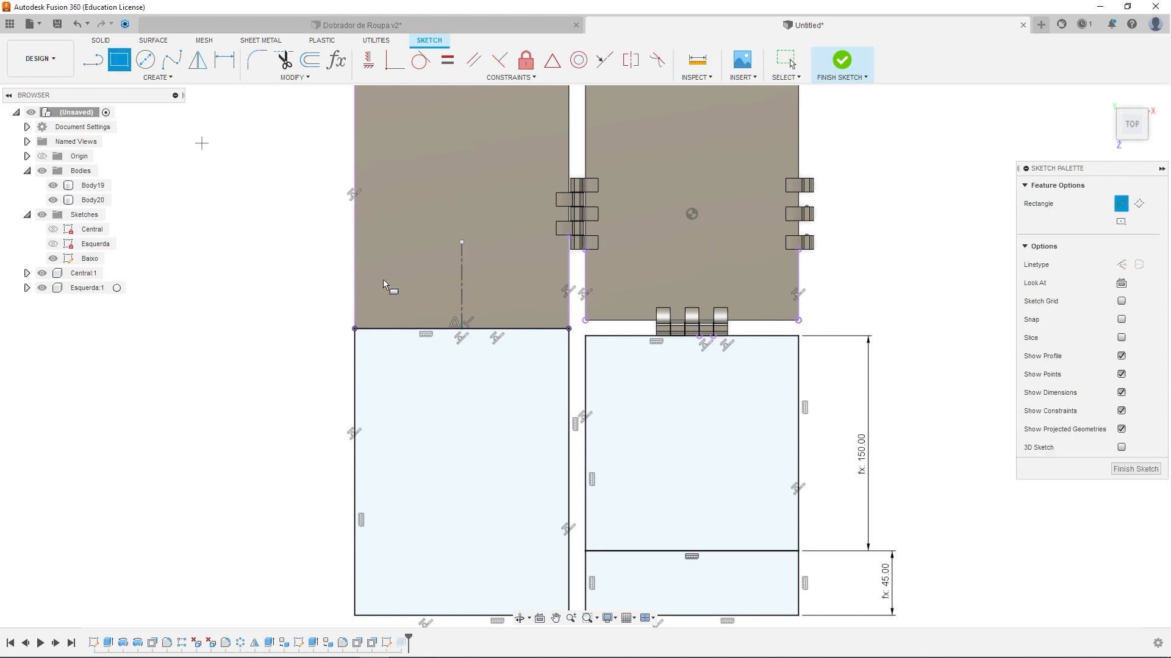
click(388, 329)
click(425, 281)
scroll(386, 317, up, 5)
Dimension the distance from the plate's lower-left corner to the tab rectangle's left side as TamanhoDente*2
key(d)
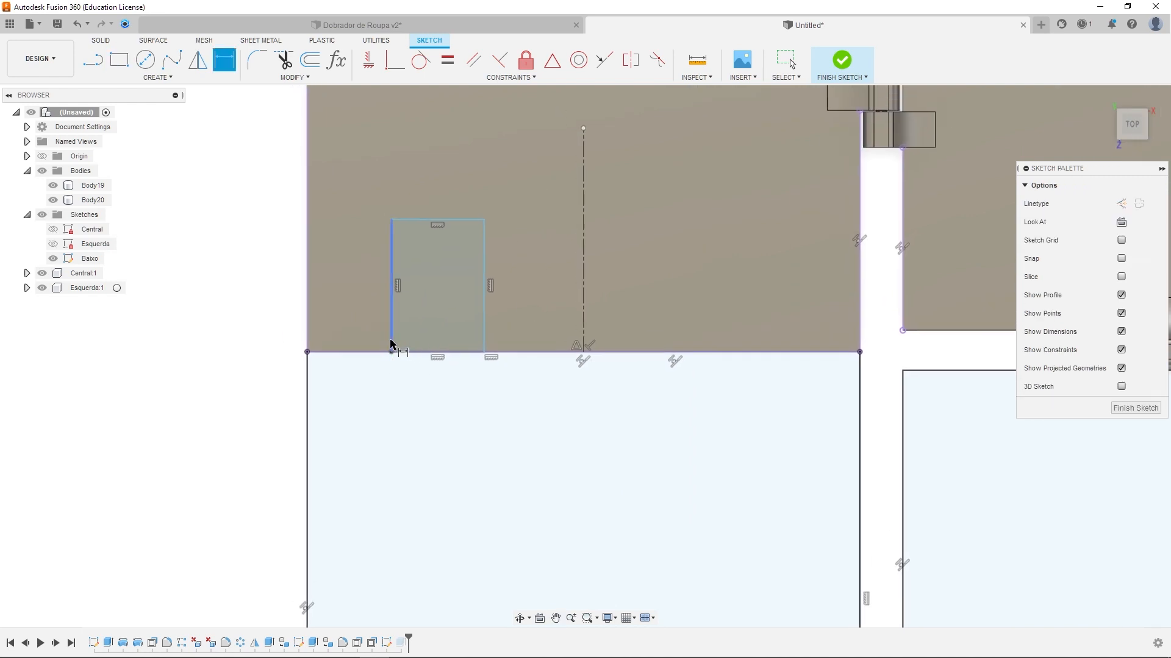
click(391, 344)
click(308, 352)
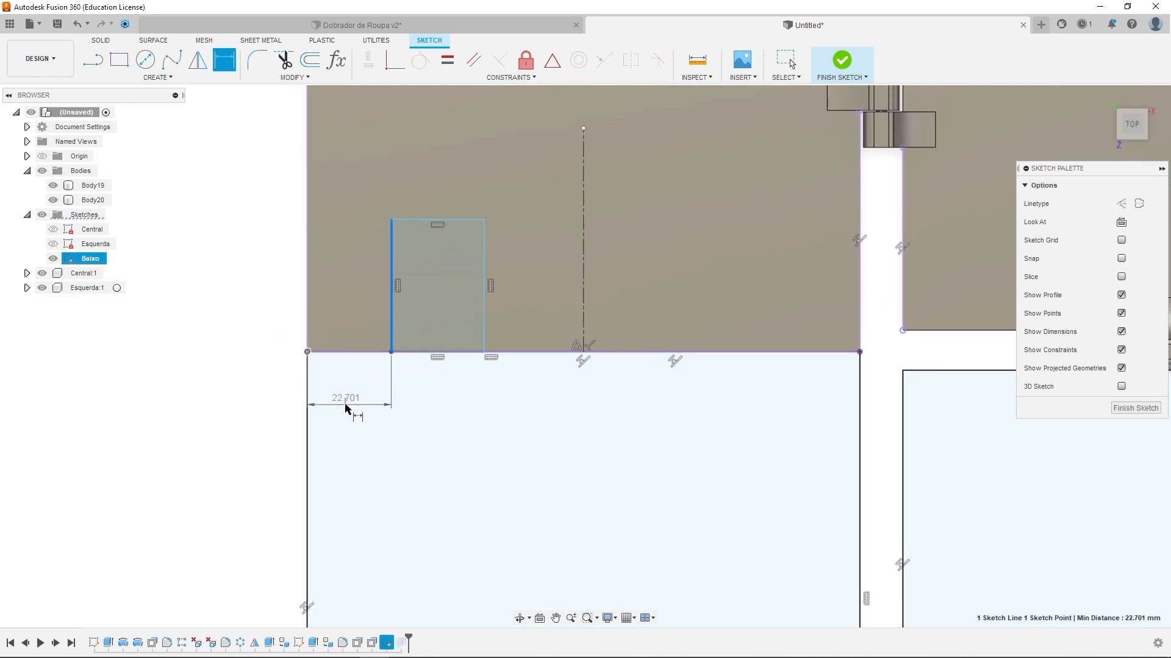
click(357, 405)
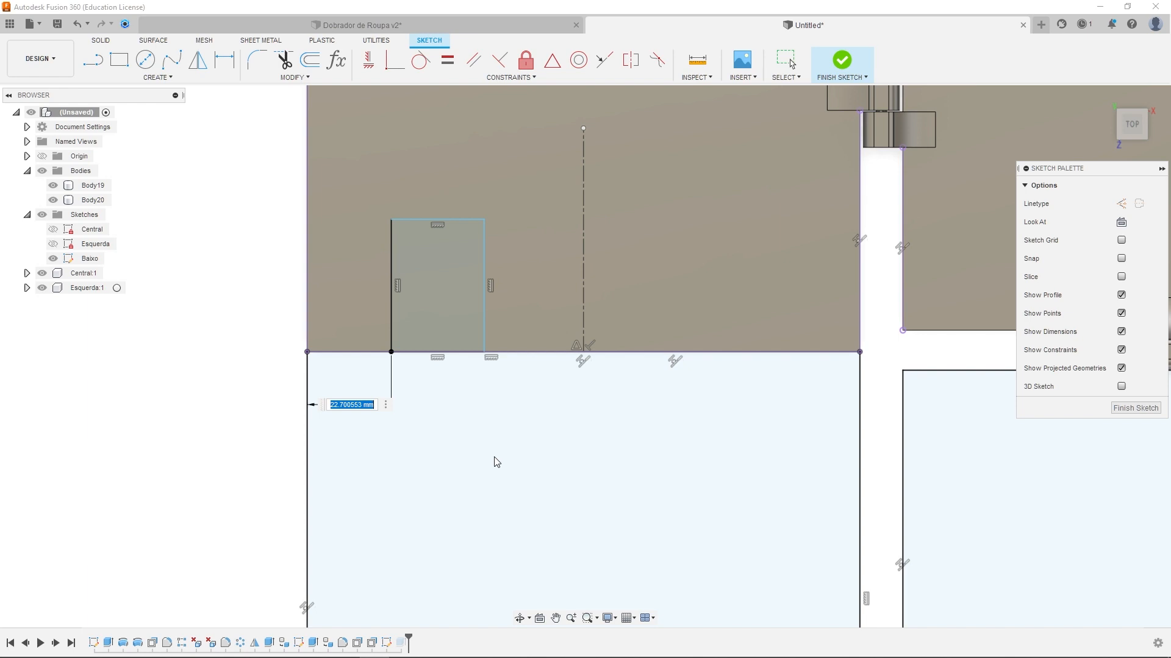
text(den)
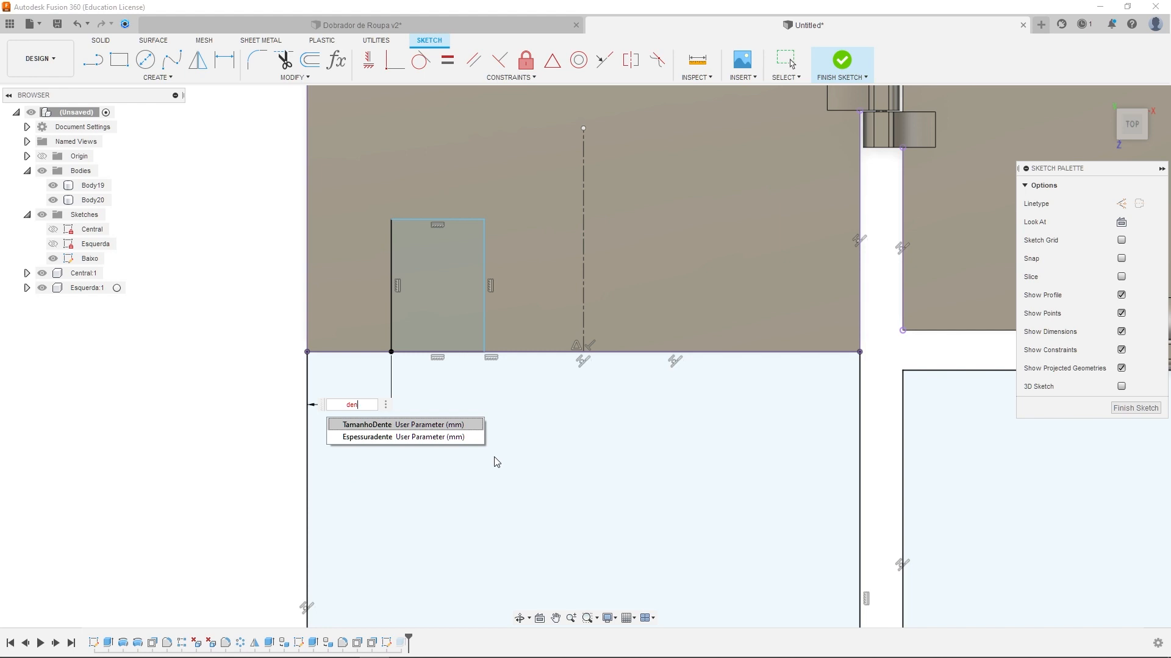
key(Return)
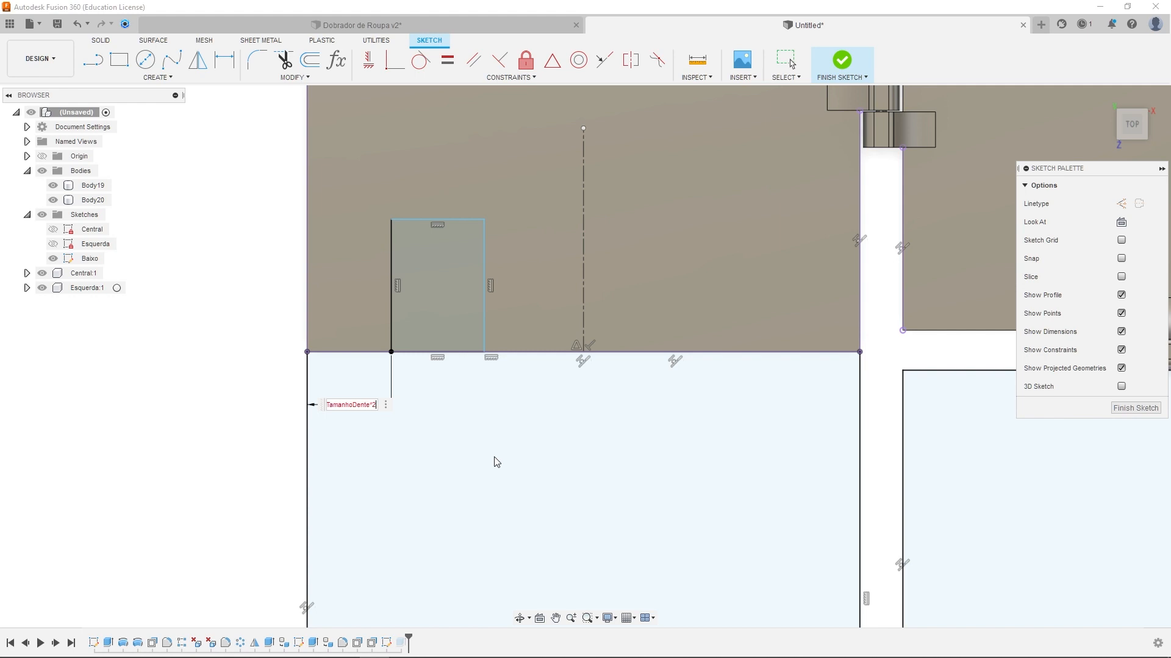
key(Return)
Add a diameter dimension from the tab rectangle's inner side about the vertical construction line, set to TamanhoDente*3
click(477, 330)
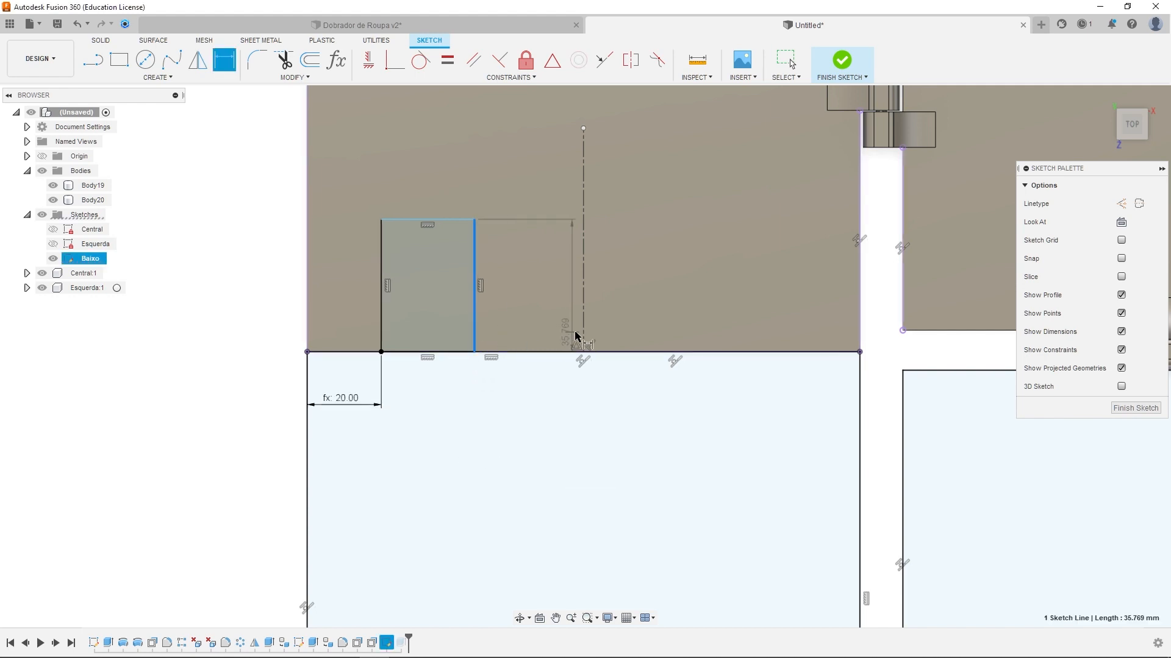
click(583, 334)
text(tam)
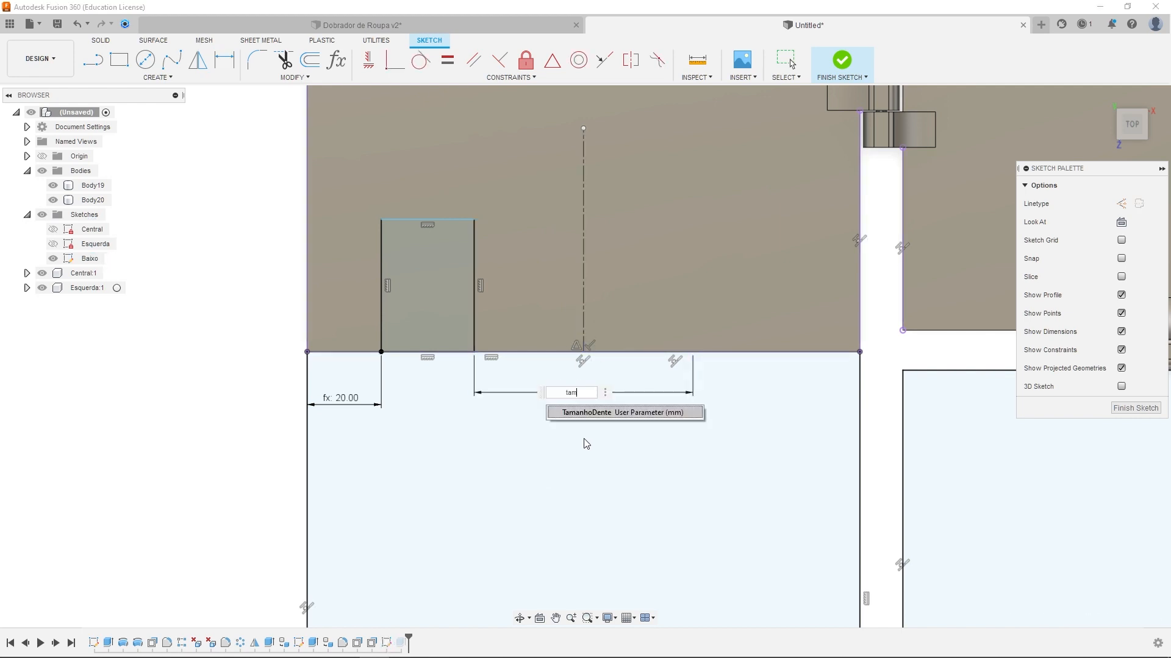
key(Return)
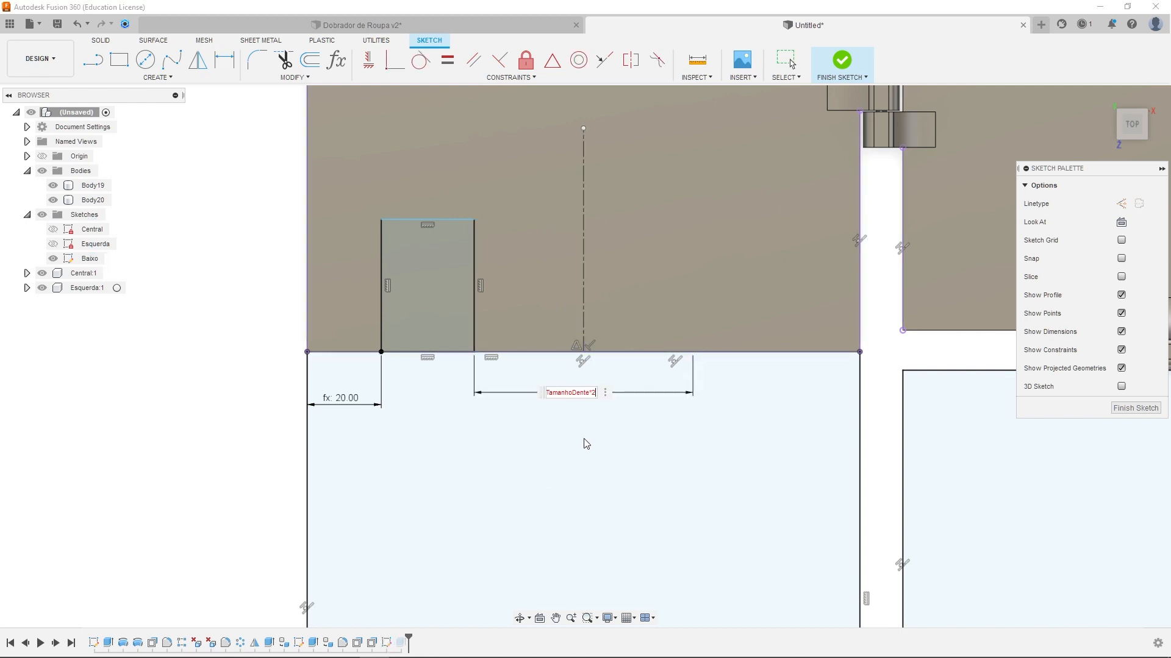
text(*3)
key(Return)
Set the tab rectangle's offset from the plate's lower-left corner to TamanhoDente*3
double_click(380, 409)
triple_click(360, 404)
text(tama)
key(Return)
text(*3)
key(Return)
Dimension the tab rectangle's height between its lower and upper edges and set it to TamanhoDente * 3, giving 30 mm
scroll(480, 284, down, 3)
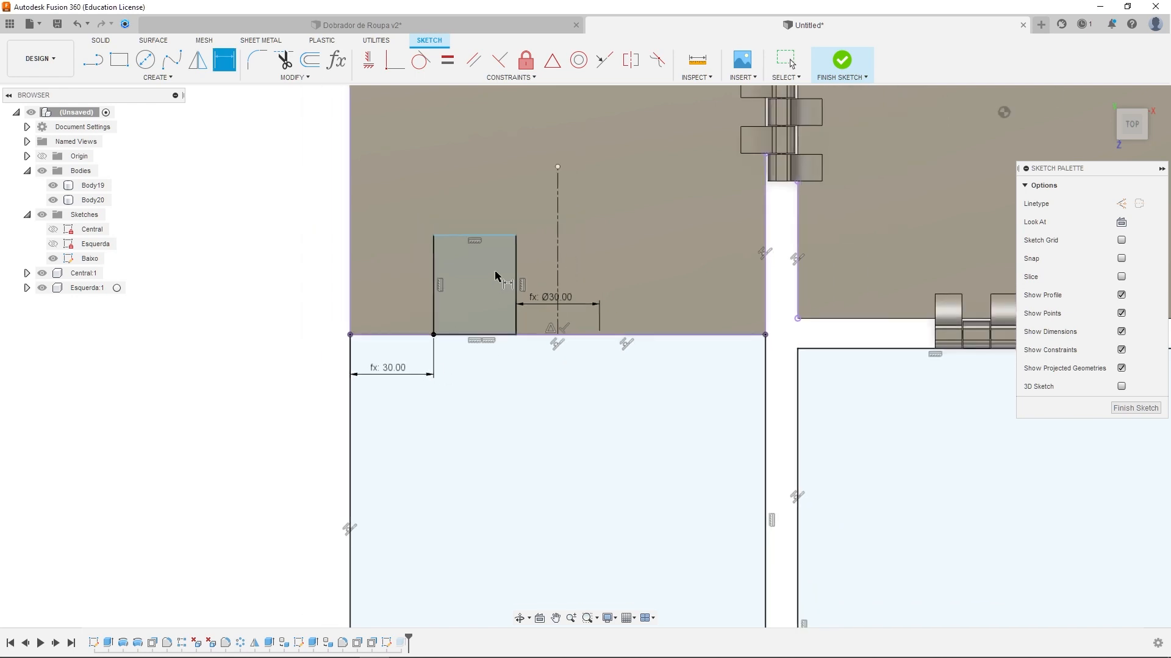
scroll(541, 282, up, 2)
scroll(542, 291, down, 4)
scroll(497, 269, up, 2)
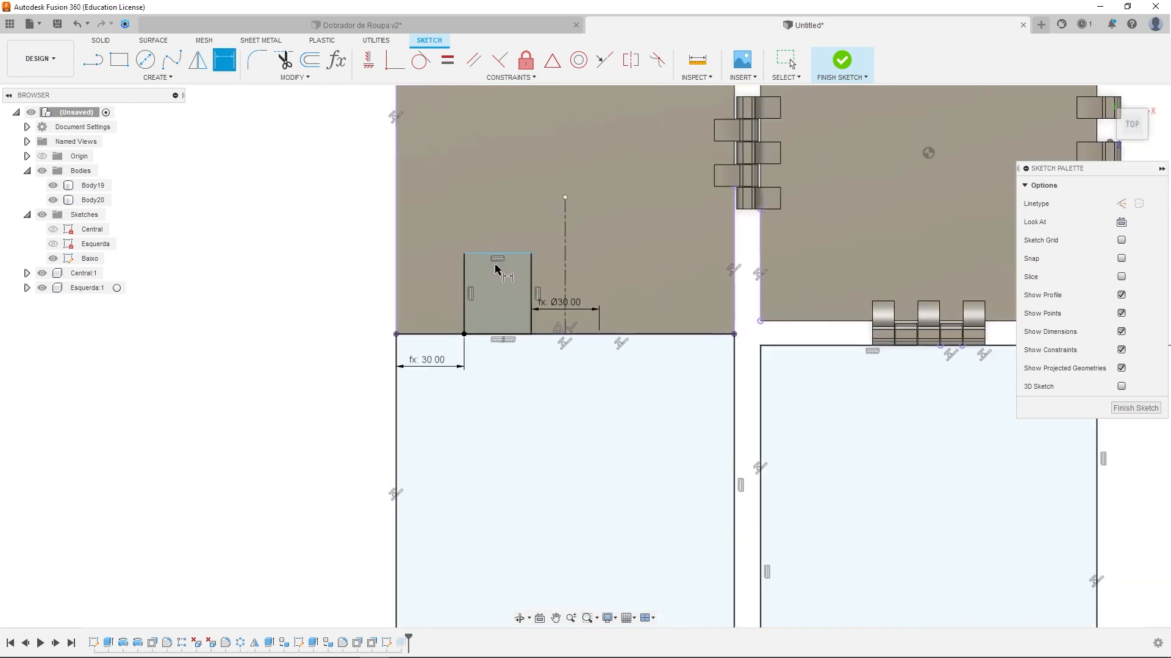
click(475, 334)
click(495, 254)
click(366, 292)
text(TamanhoDente)
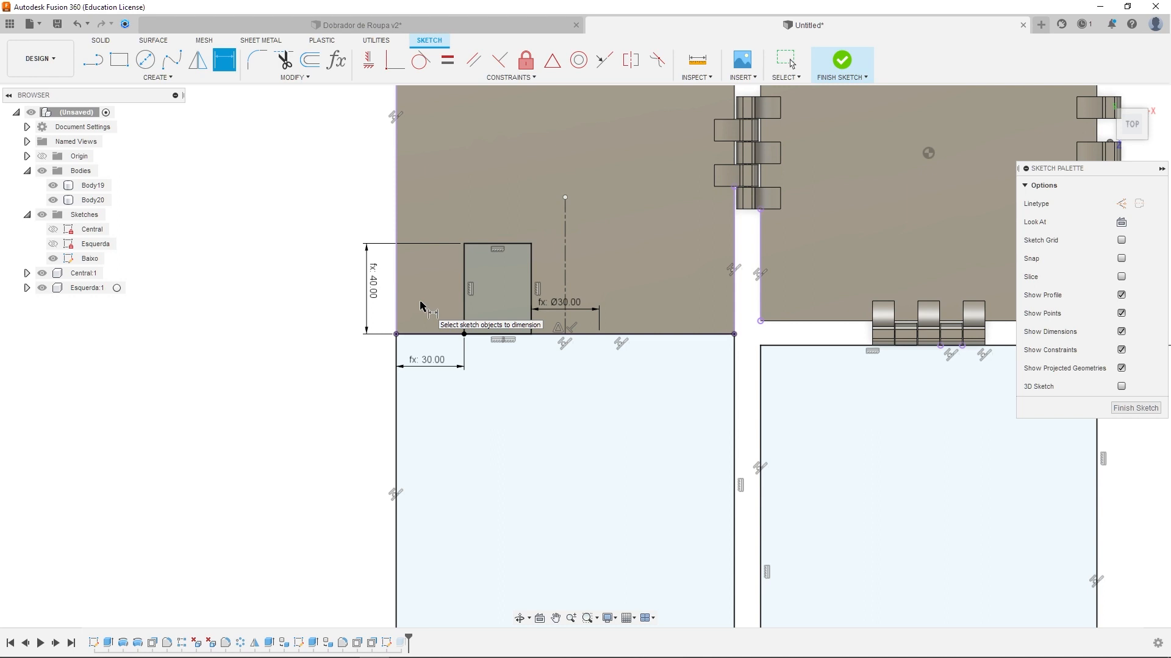
double_click(378, 287)
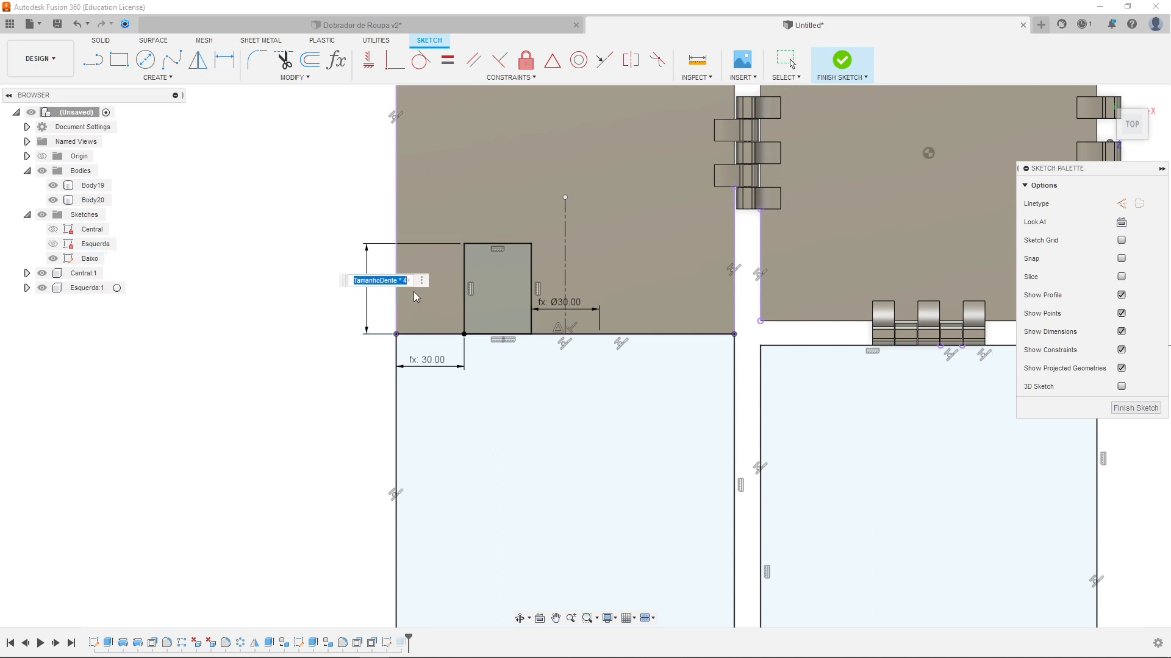
key(Return)
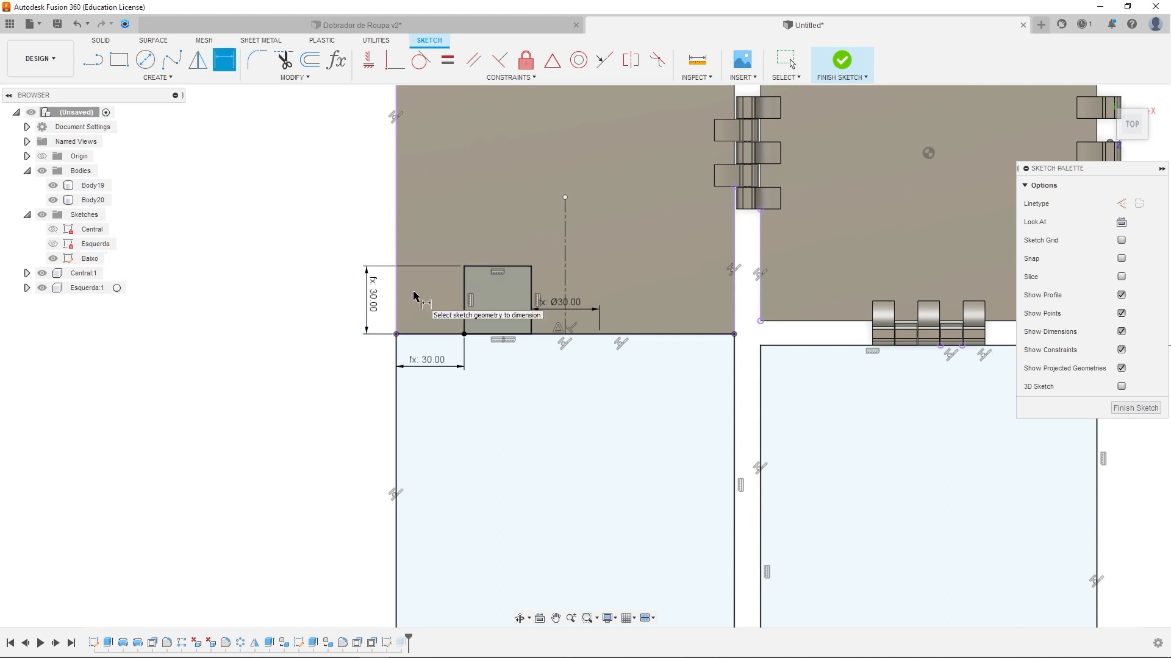
Mirror the tab rectangle's lines about the vertical construction line and finish the Baixo sketch
scroll(415, 298, down, 5)
scroll(476, 298, up, 5)
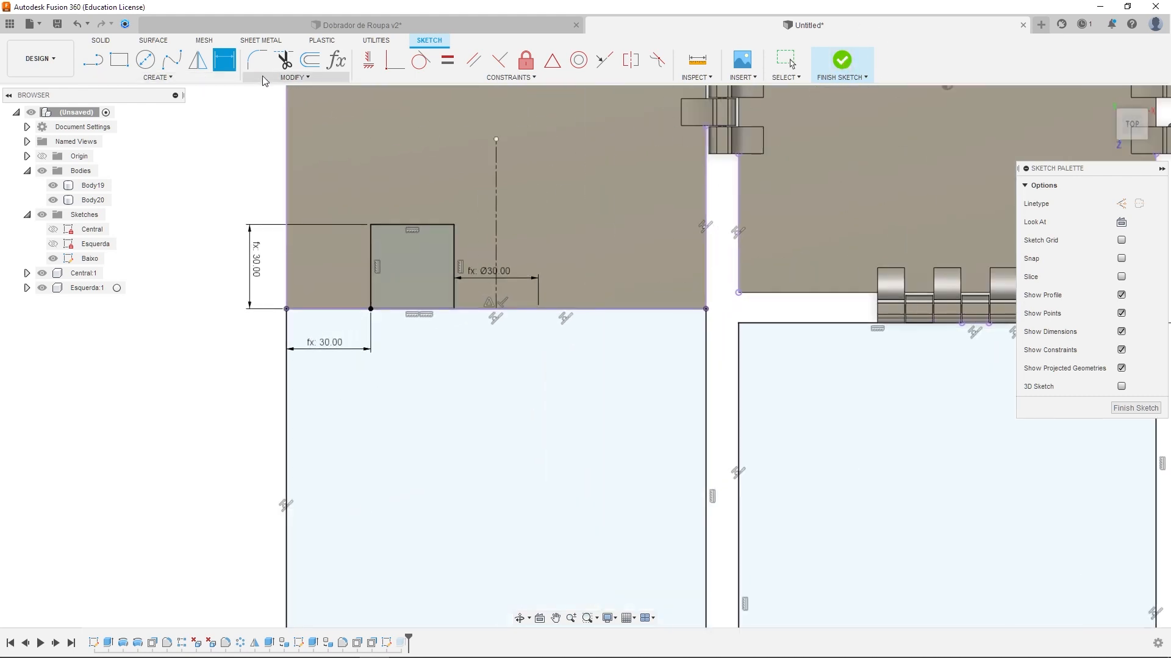
click(198, 60)
click(435, 226)
click(373, 272)
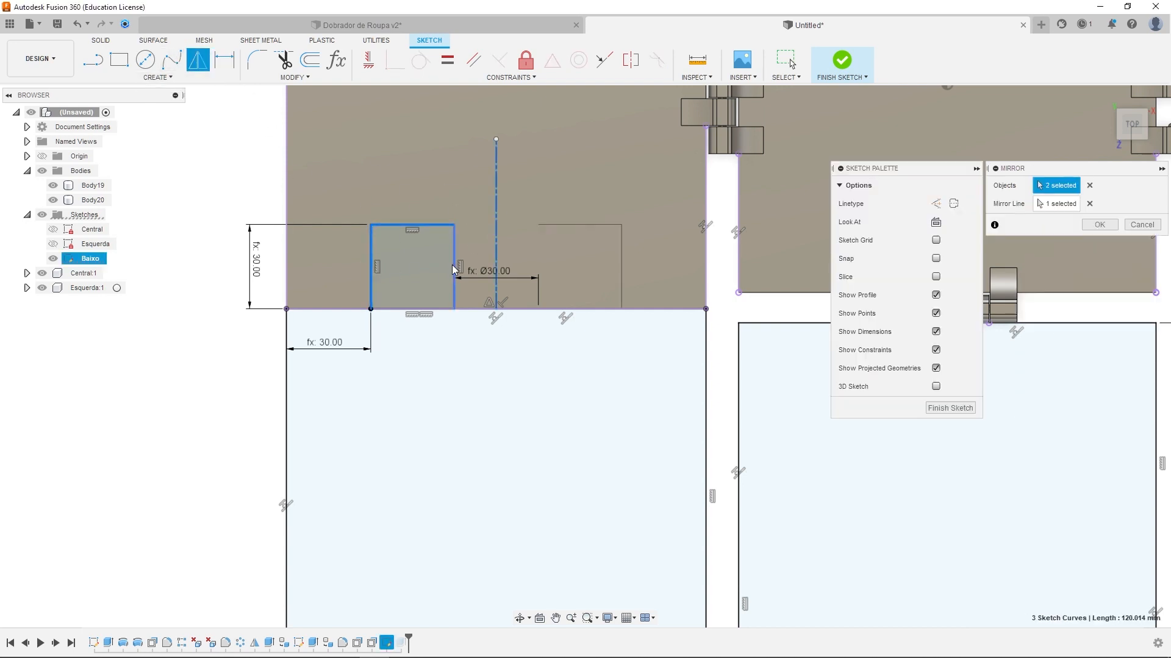
click(1100, 225)
scroll(484, 335, down, 3)
shift+middle_drag(483, 335, 562, 287)
scroll(622, 390, up, 4)
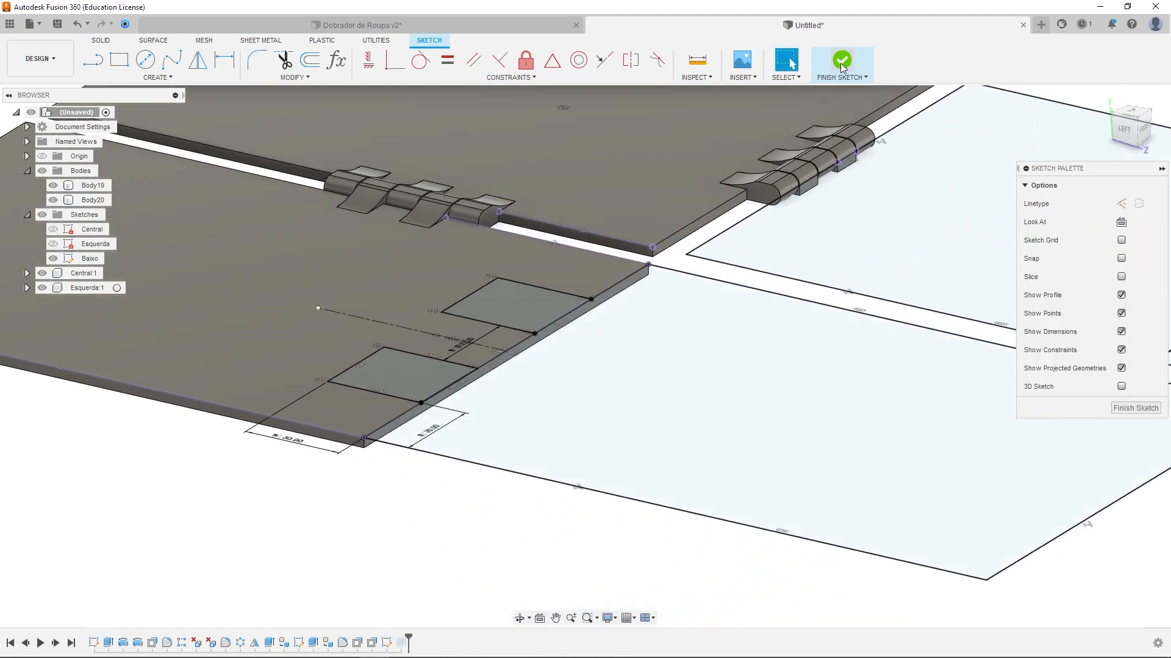
click(842, 66)
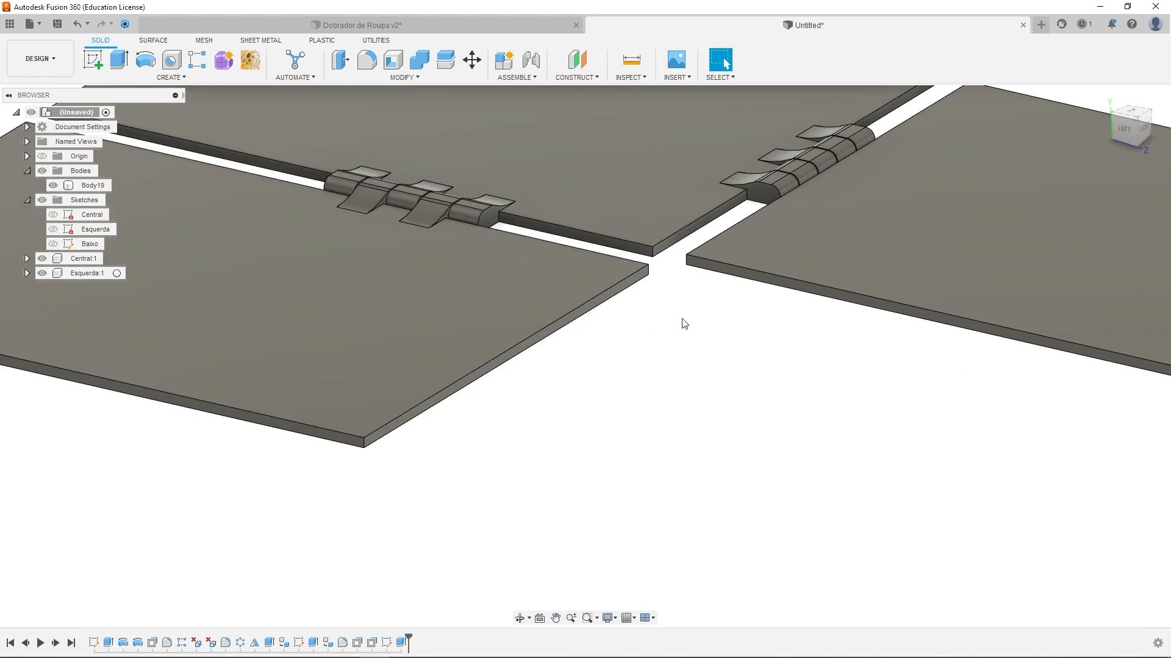
Extrude the Baixo sketch's lower-left panel profile to the underside of the Esquerda plate as a new component
shift+middle_drag(722, 287, 672, 291)
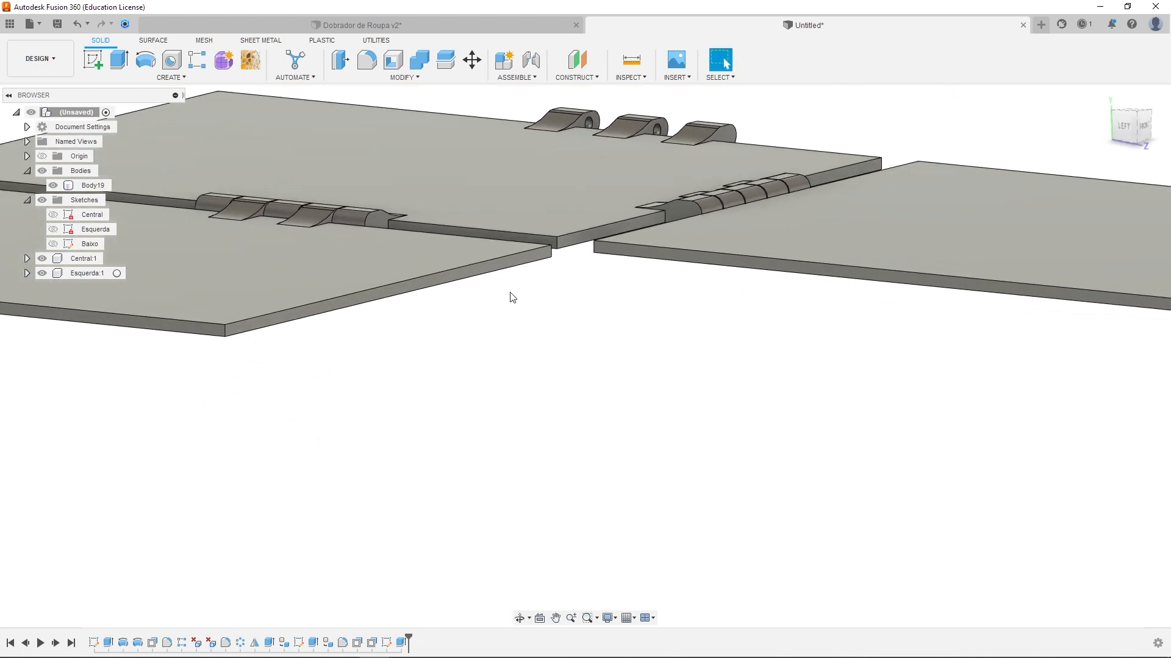
scroll(514, 297, down, 2)
click(116, 63)
click(53, 244)
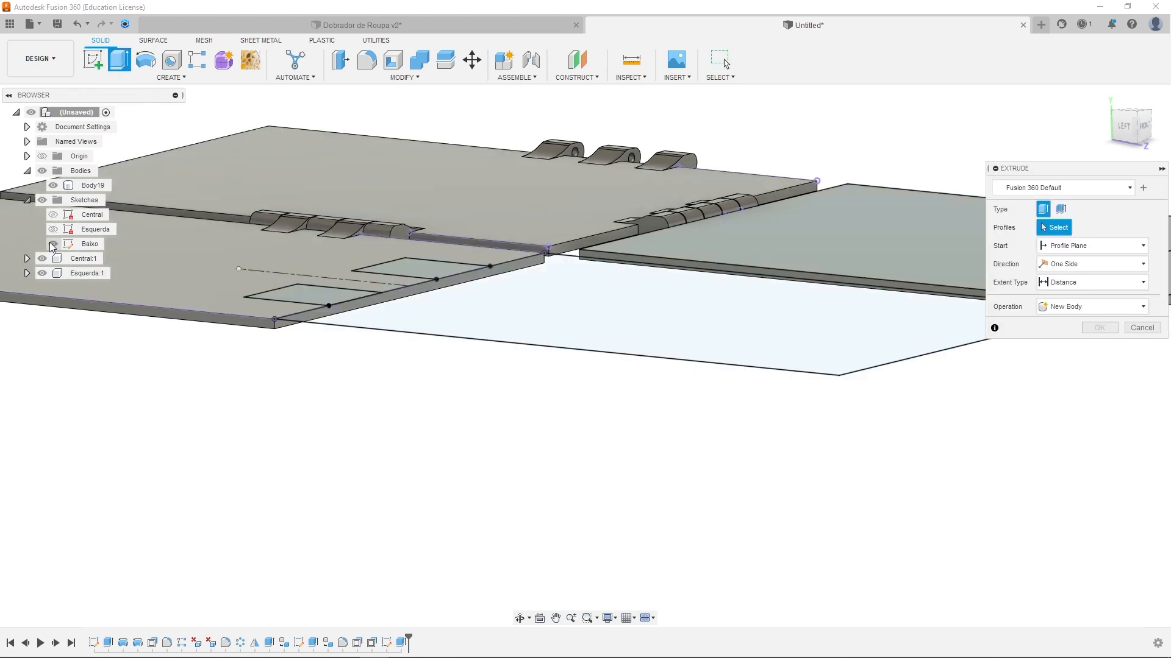
click(583, 320)
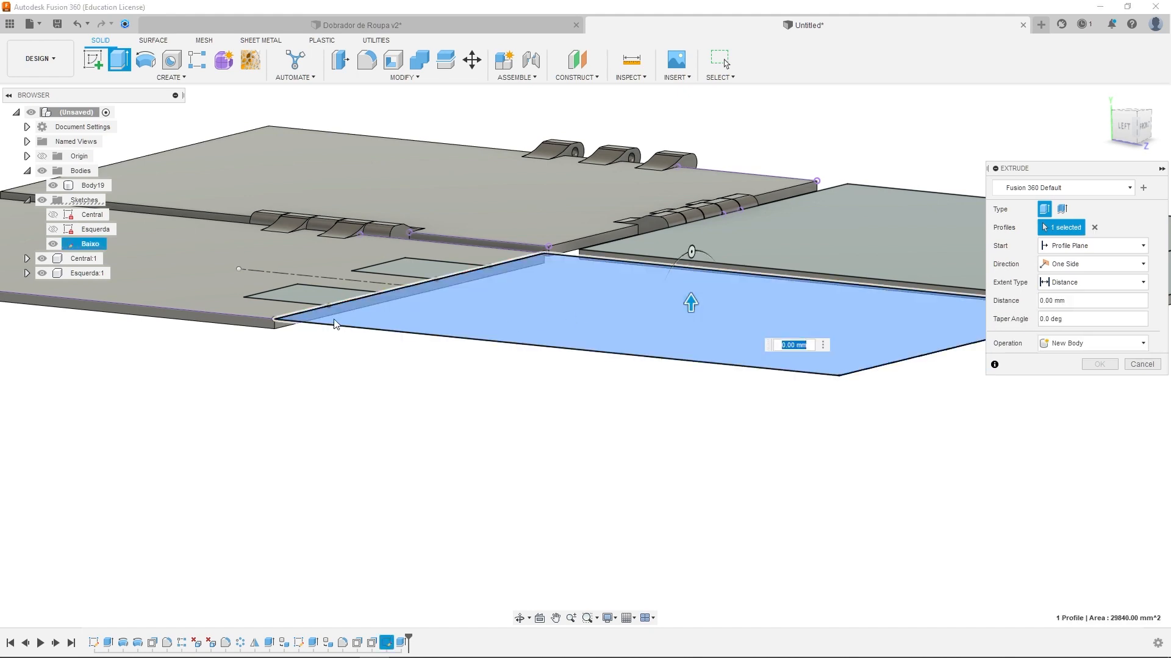
shift+middle_drag(309, 342, 308, 241)
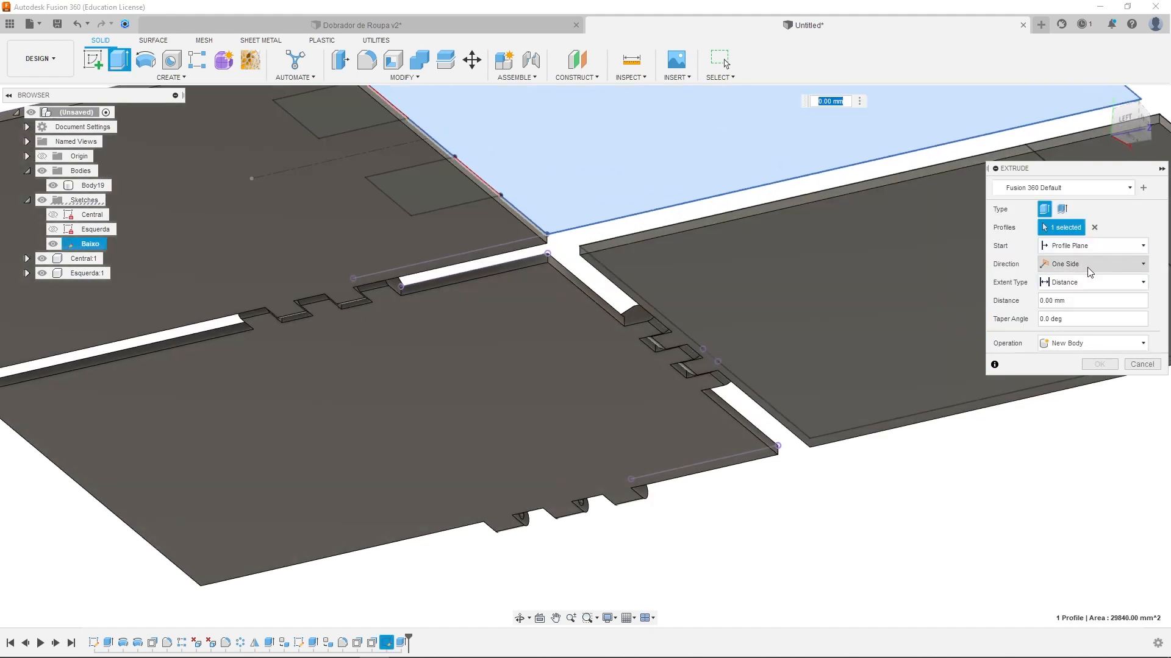
click(1091, 283)
click(1067, 300)
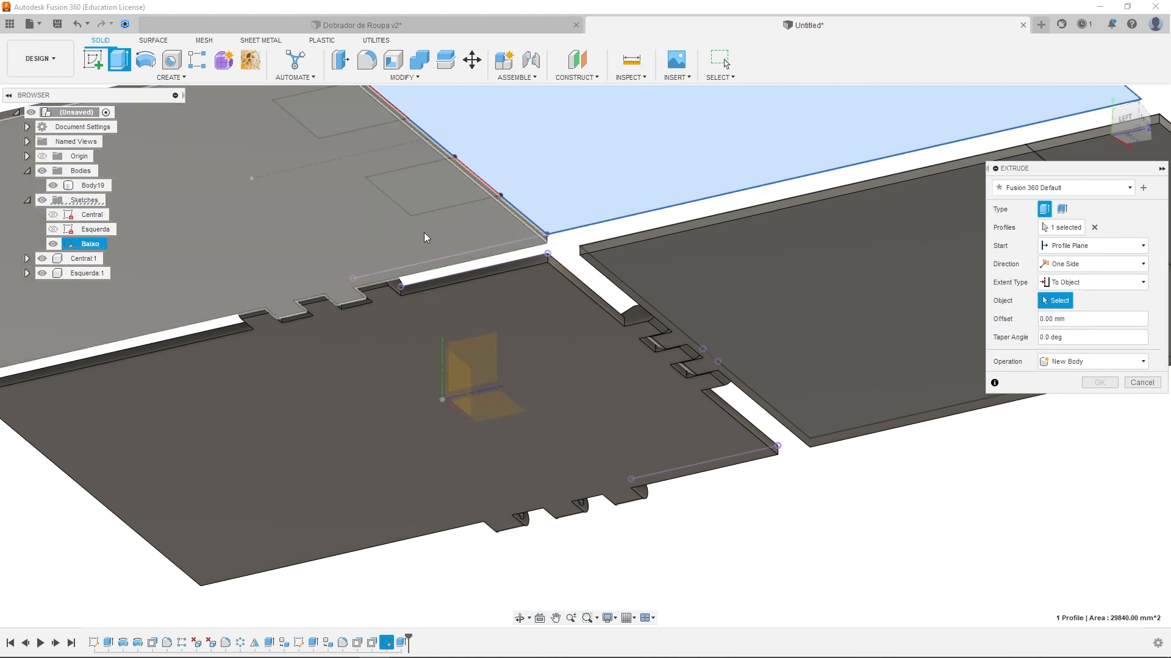
click(425, 237)
scroll(528, 248, down, 3)
shift+middle_drag(531, 201, 434, 250)
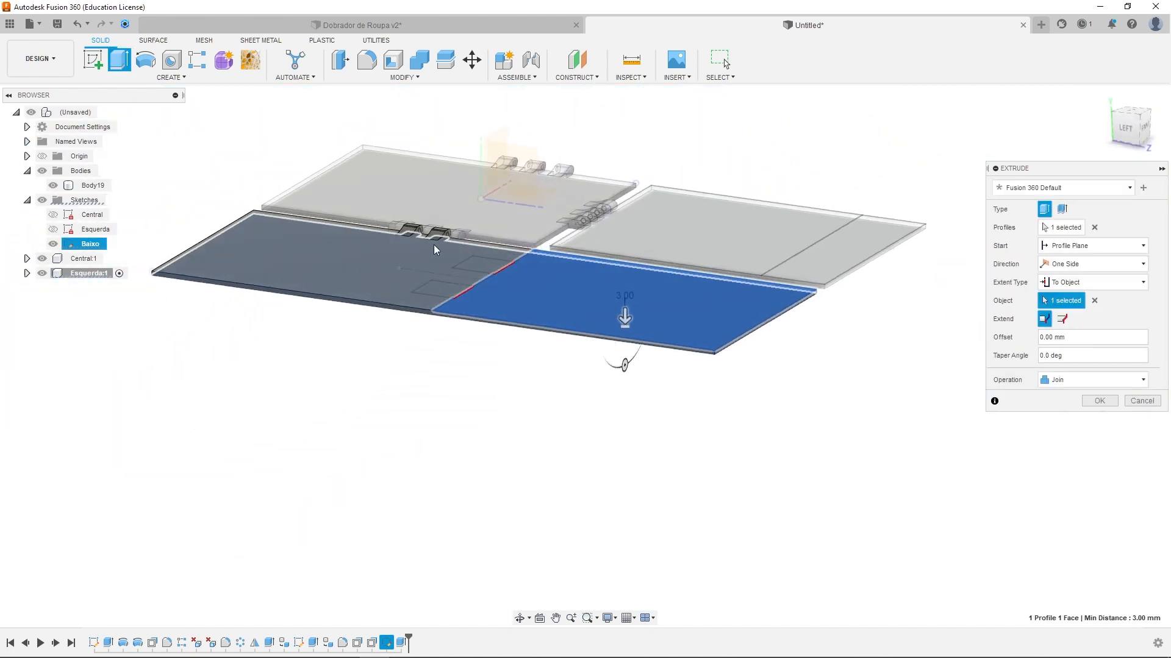
click(1089, 380)
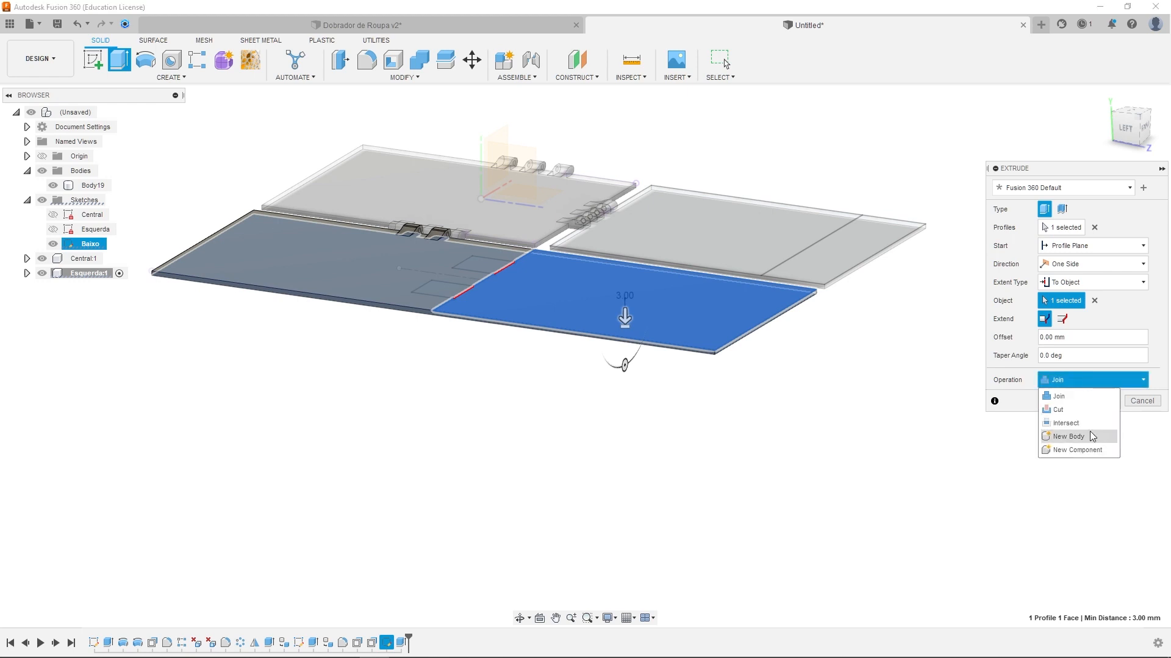
click(1084, 449)
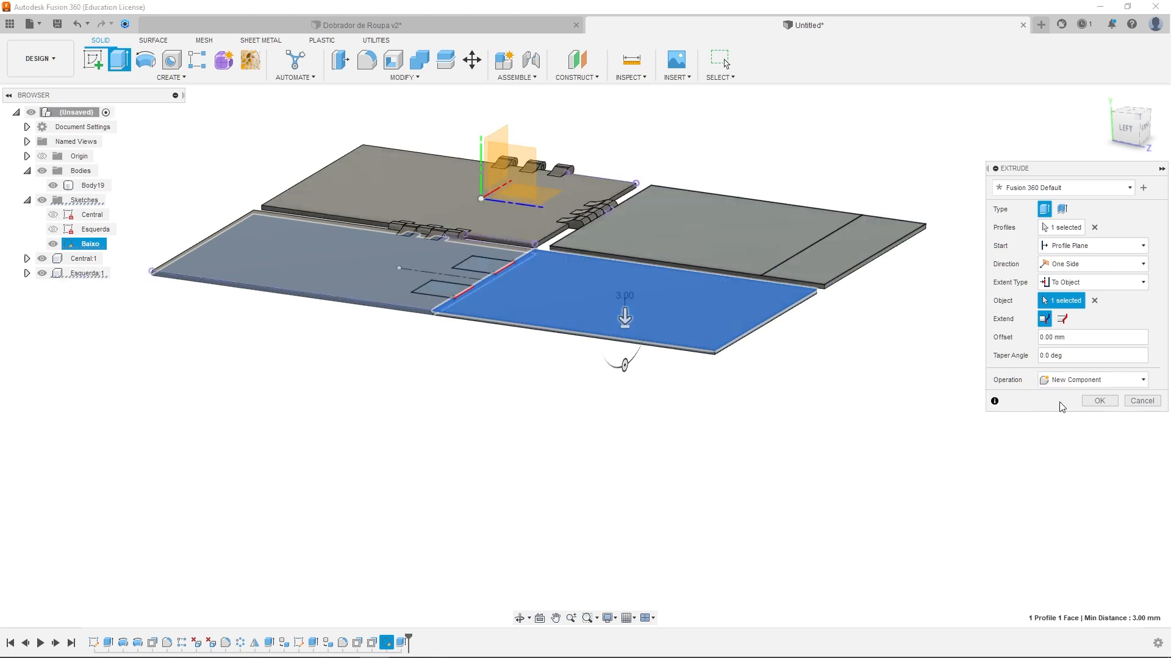
click(1101, 401)
Hide the Central and Esquerda components and rename the new panel component as Esquerda Baixo
scroll(422, 276, up, 3)
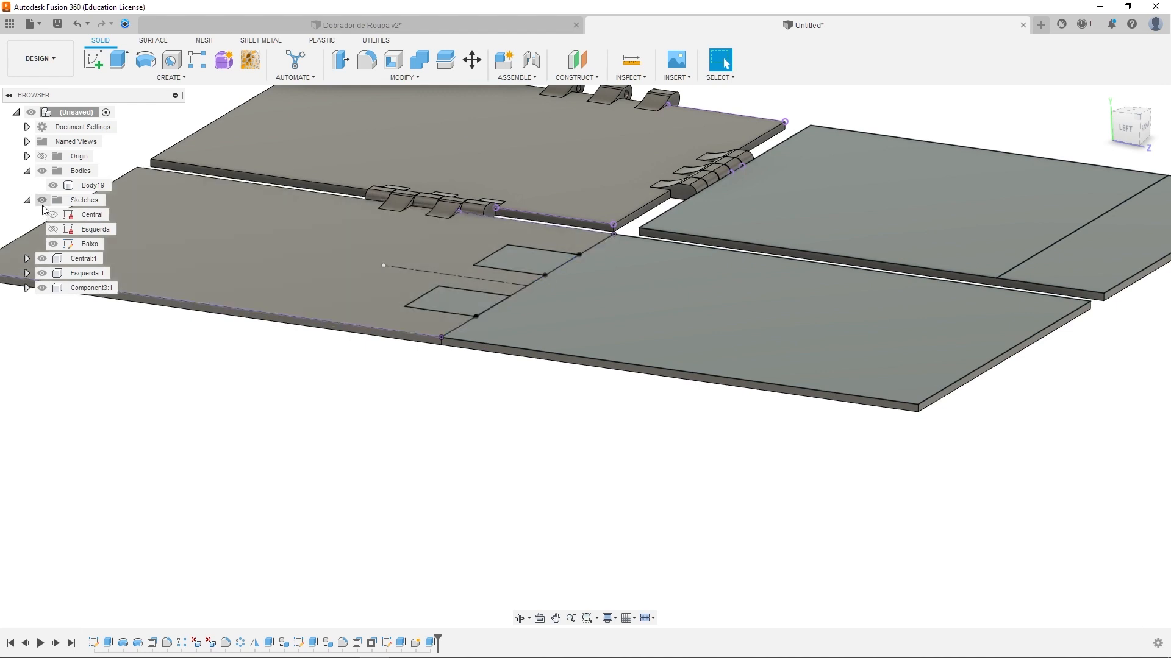
click(42, 259)
click(40, 274)
click(93, 291)
click(95, 291)
text(Esquerda Baixo)
key(Return)
Switch to the Dobrador de Roupa v2 document, examine how the two tabs sit in the panel's thickness, and return to the Untitled document
click(356, 265)
shift+middle_drag(359, 267, 507, 265)
scroll(639, 265, up, 5)
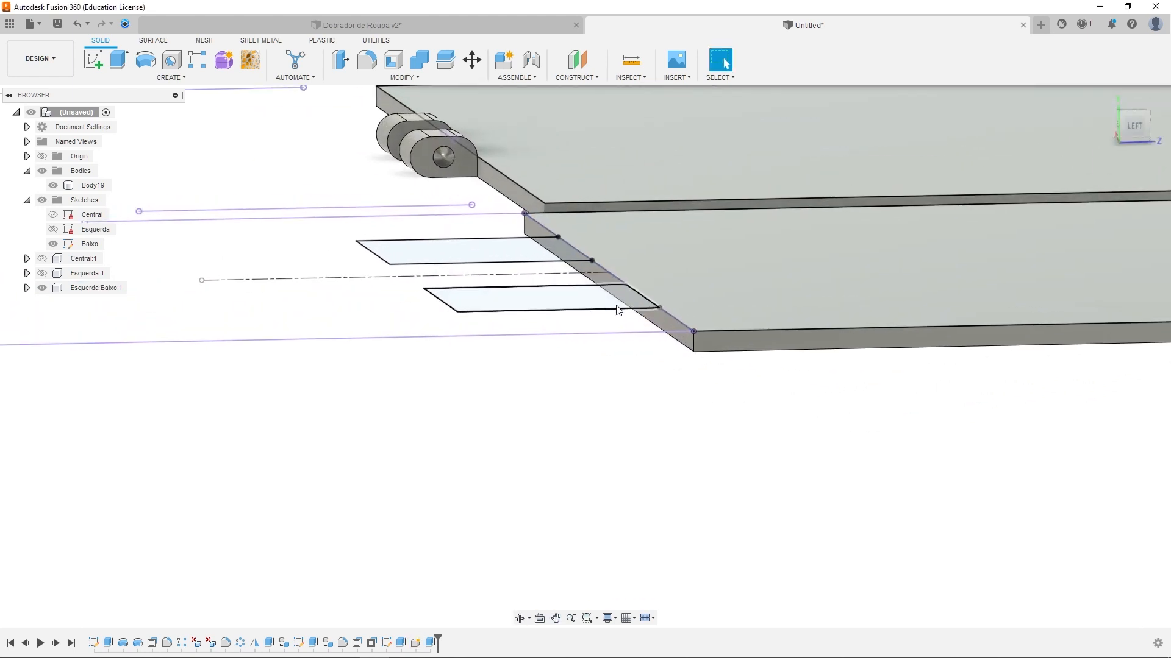
scroll(634, 300, down, 3)
click(362, 25)
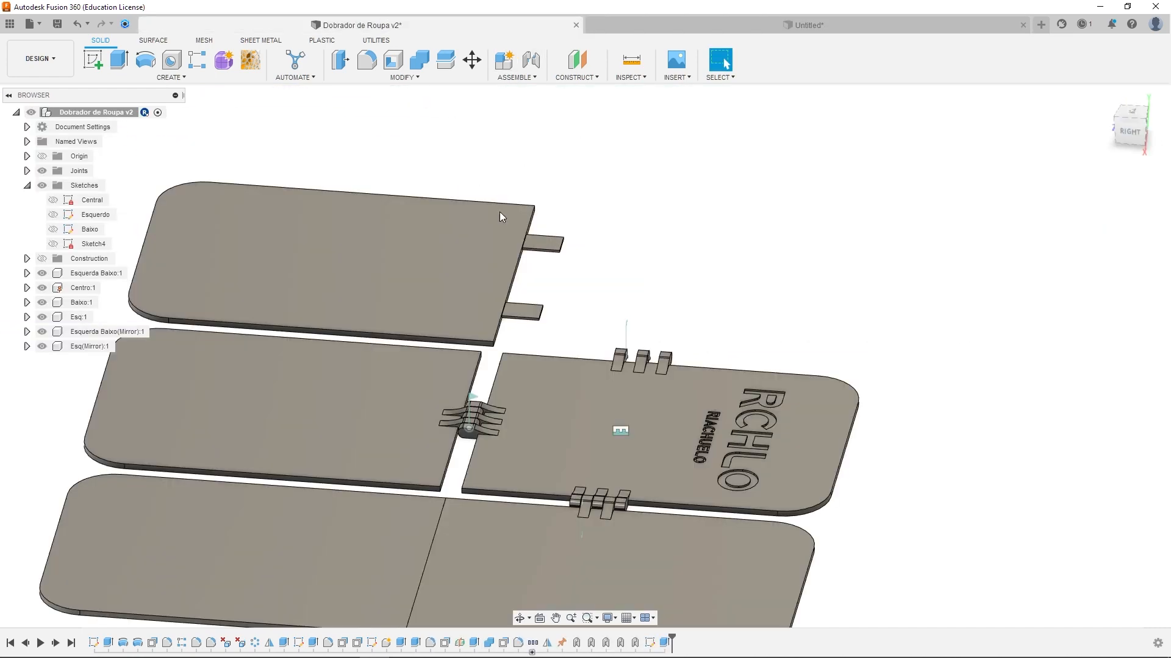
shift+middle_drag(535, 348, 543, 432)
scroll(541, 428, up, 1)
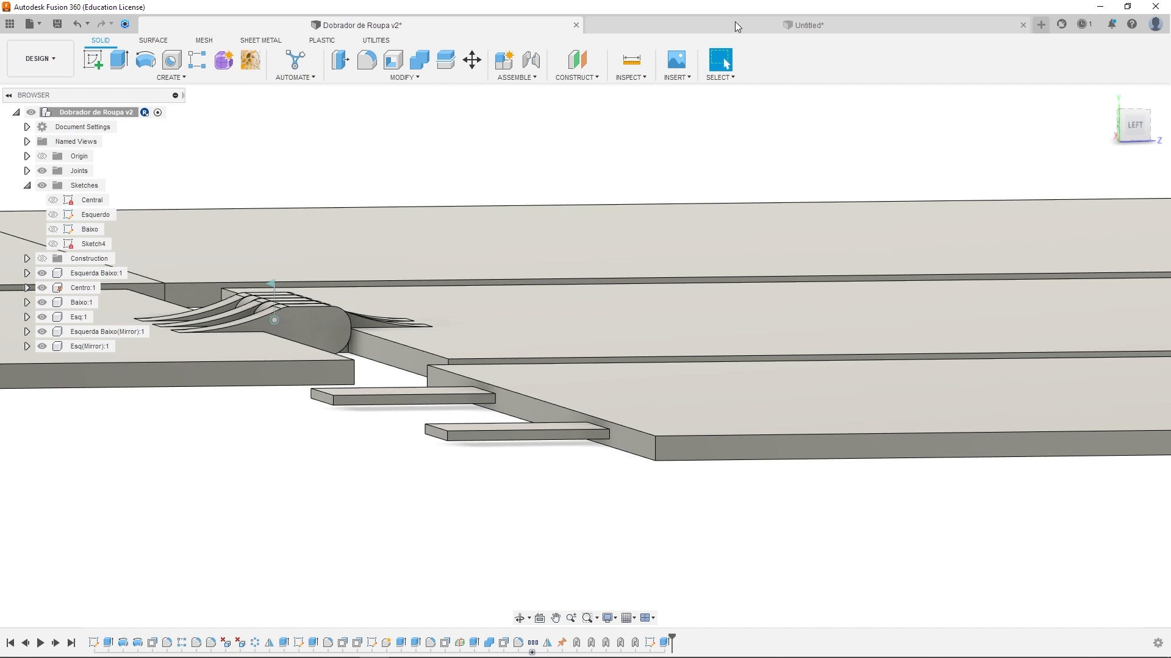
click(794, 25)
middle_drag(729, 312, 650, 347)
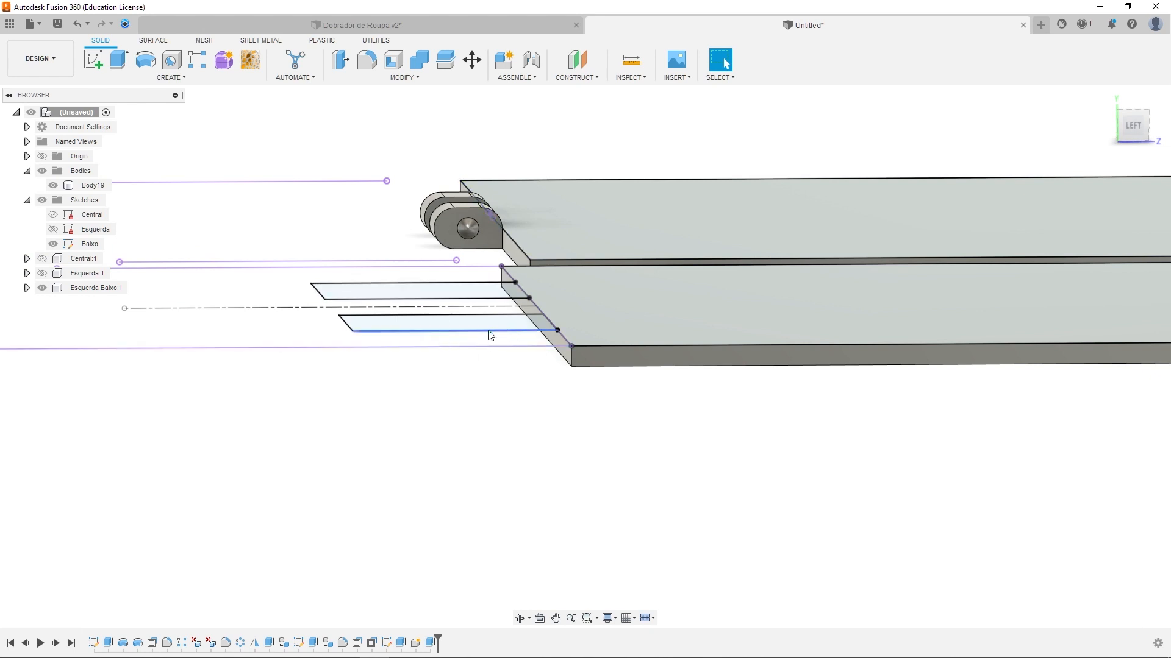
Create a midplane between the upper and lower faces of the Esquerda Baixo panel
click(586, 76)
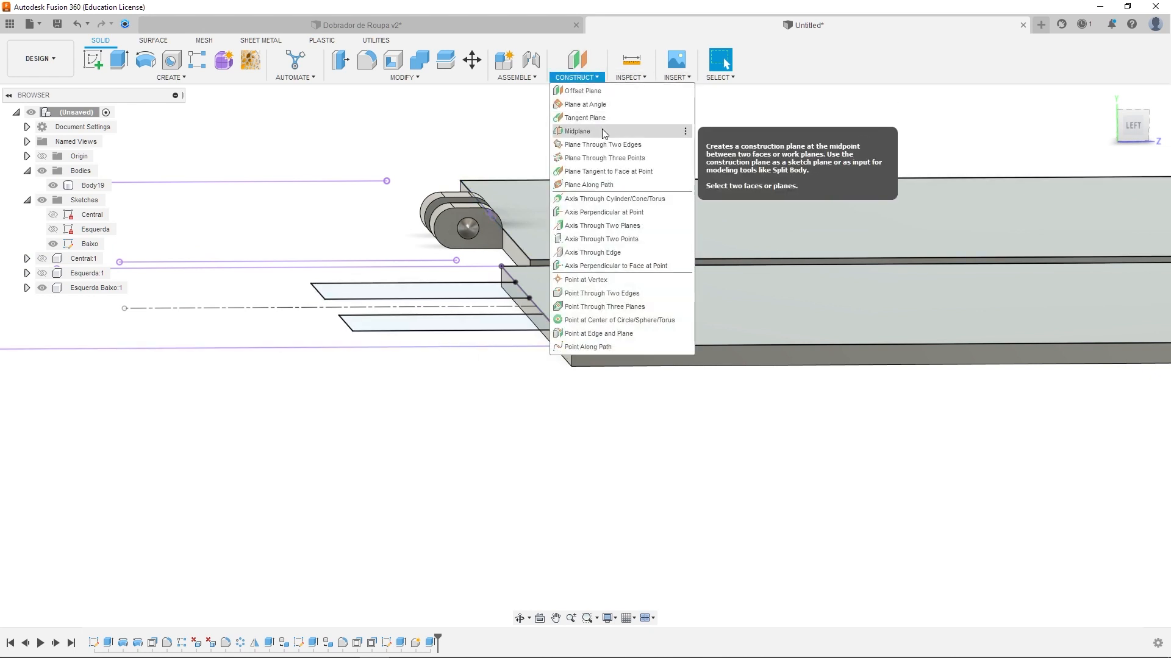
click(602, 131)
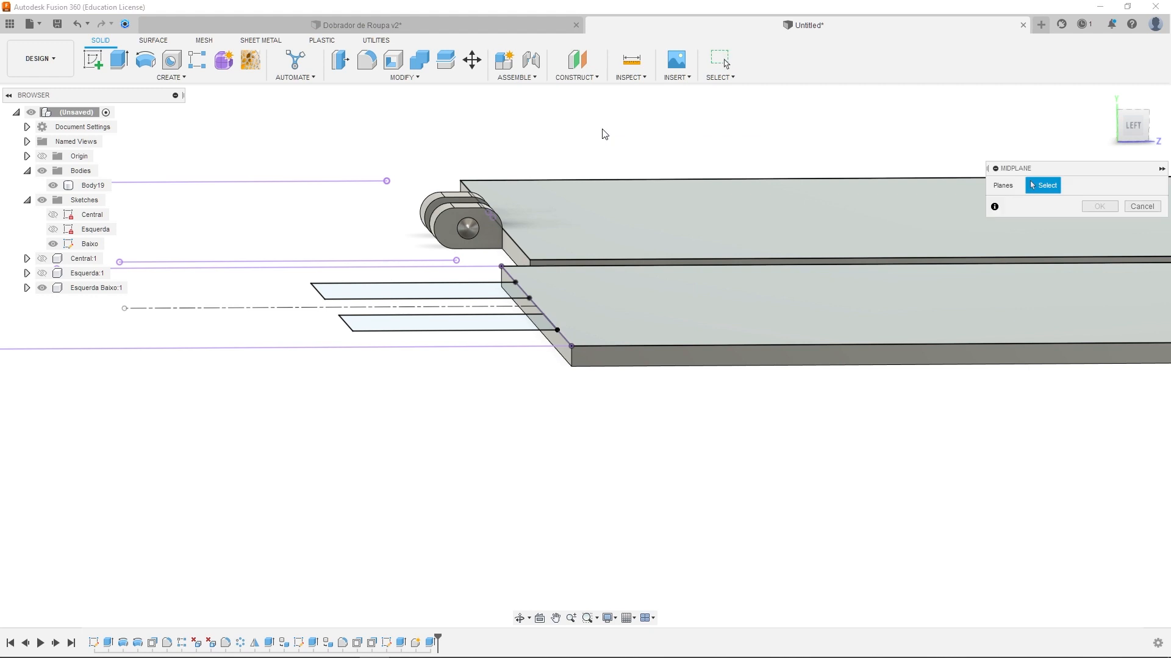
click(692, 302)
scroll(714, 353, up, 5)
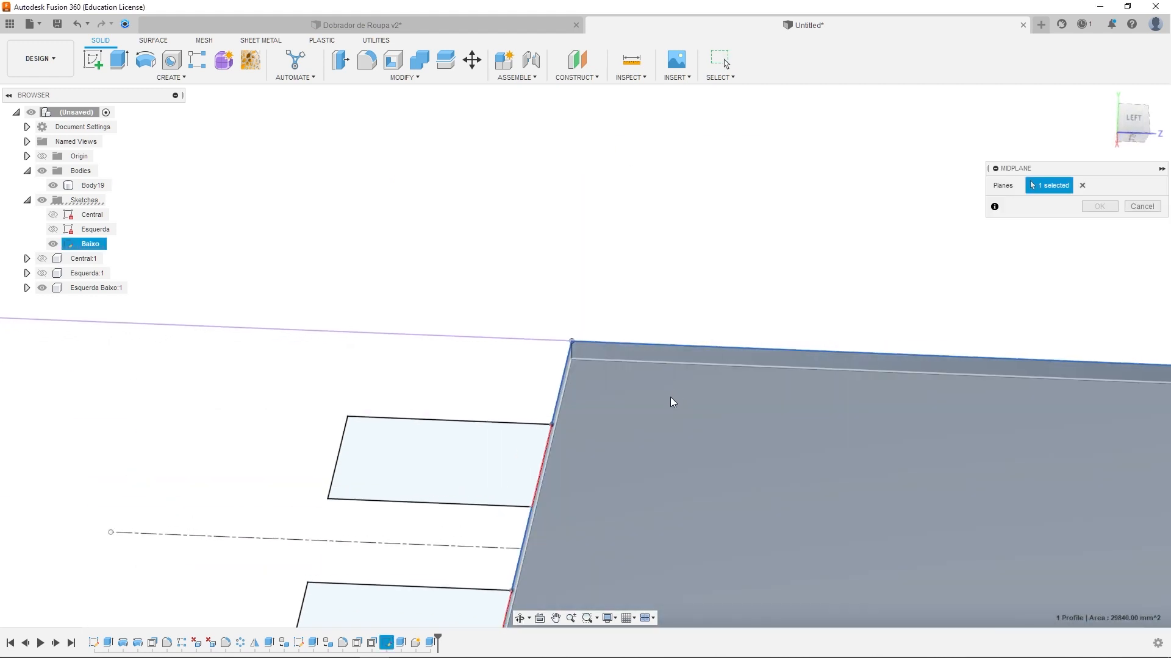
click(671, 402)
mouse_move(638, 264)
shift+middle_down()
mouse_move(609, 311)
mouse_move(621, 303)
shift+middle_up()
shift+middle_drag(661, 356, 567, 314)
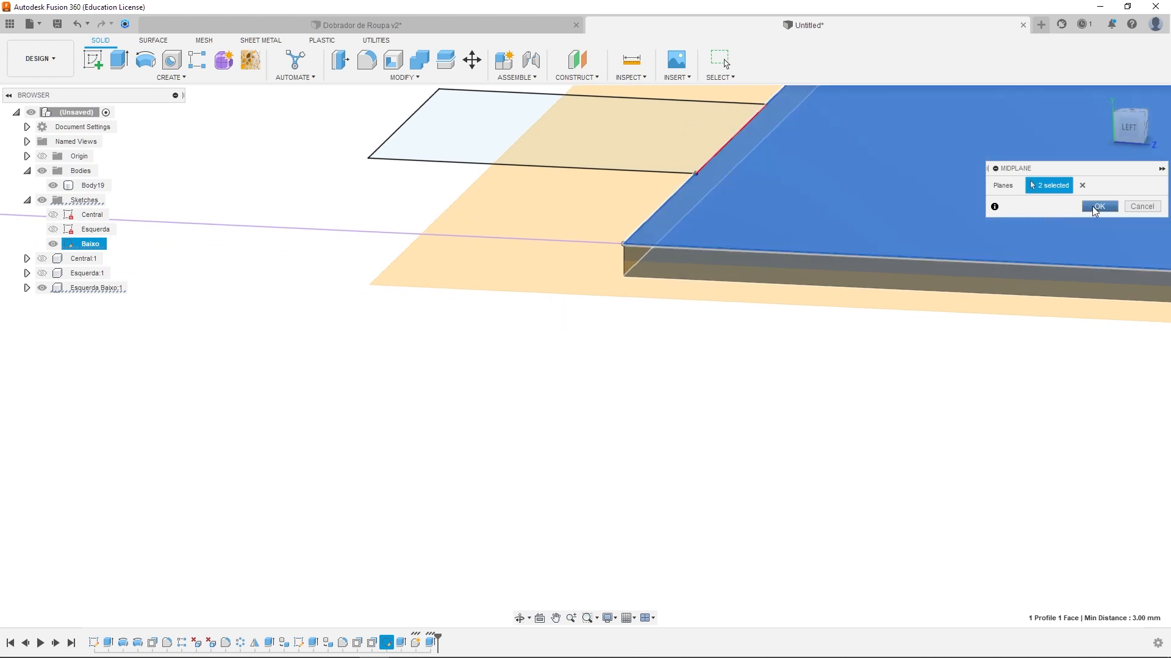
click(1097, 207)
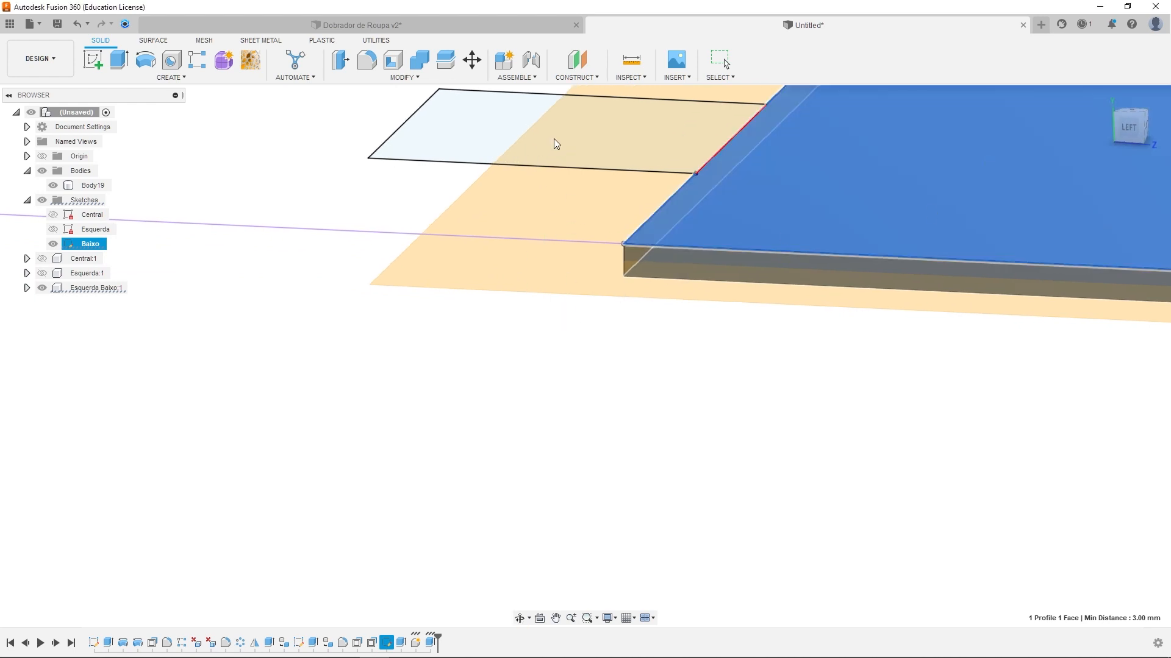
Start an extrusion of the two tab profiles in the Baixo sketch, using the Esquerda Baixo panel's midplane as the start object
middle_drag(573, 204, 558, 322)
scroll(488, 318, down, 3)
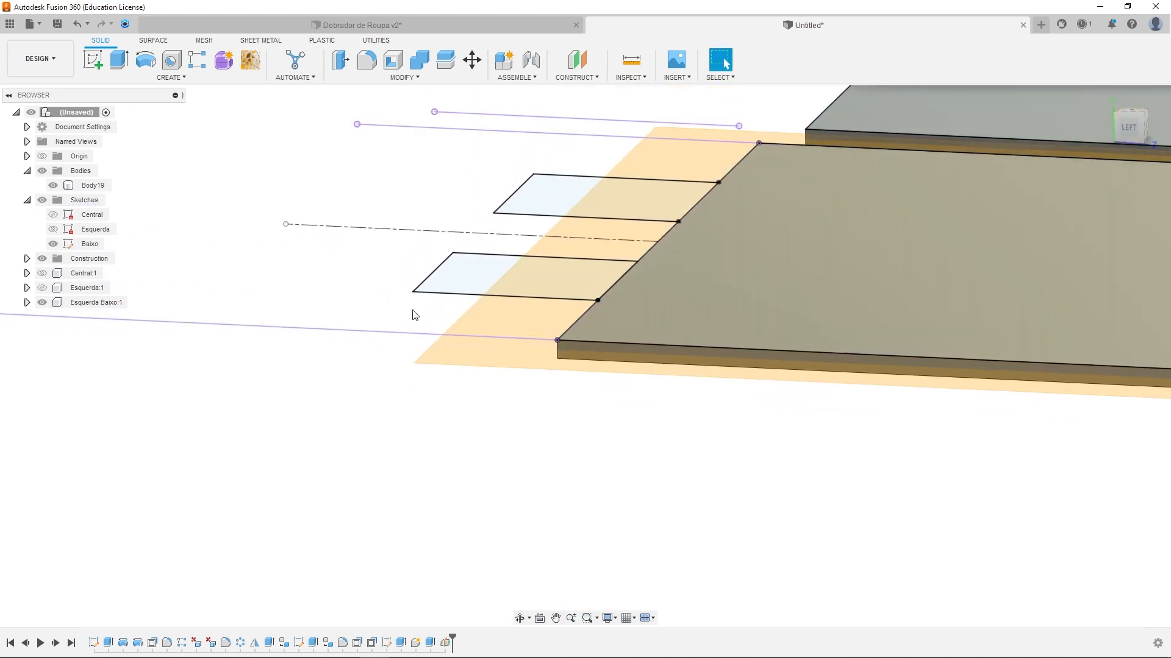
scroll(375, 220, up, 5)
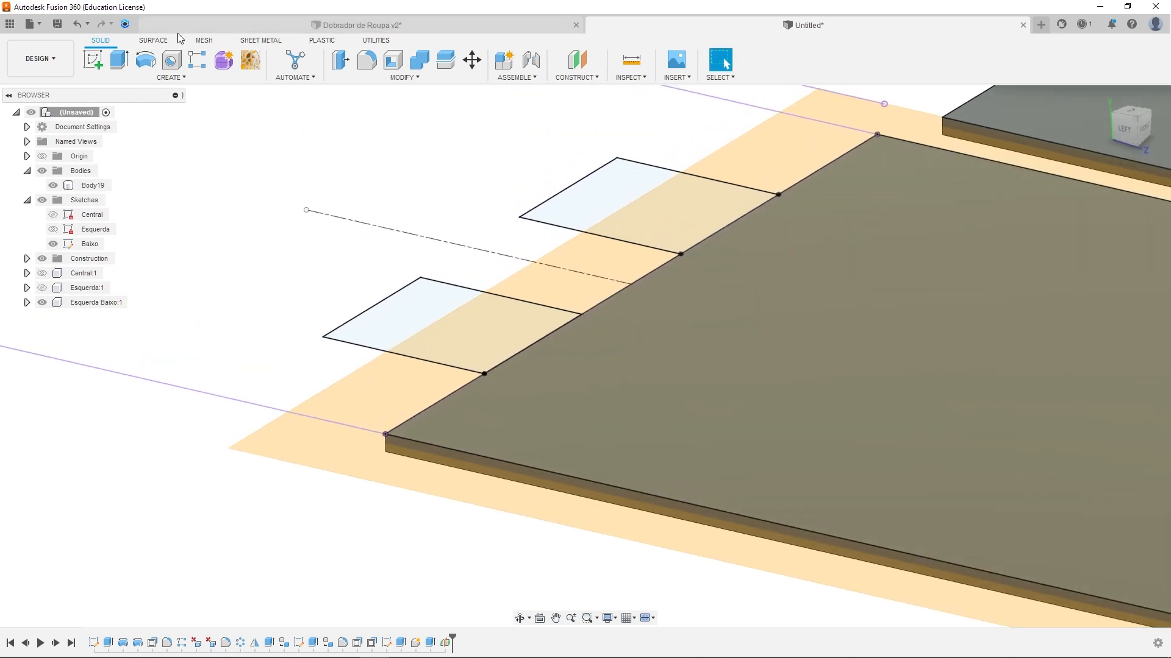
click(120, 61)
click(585, 201)
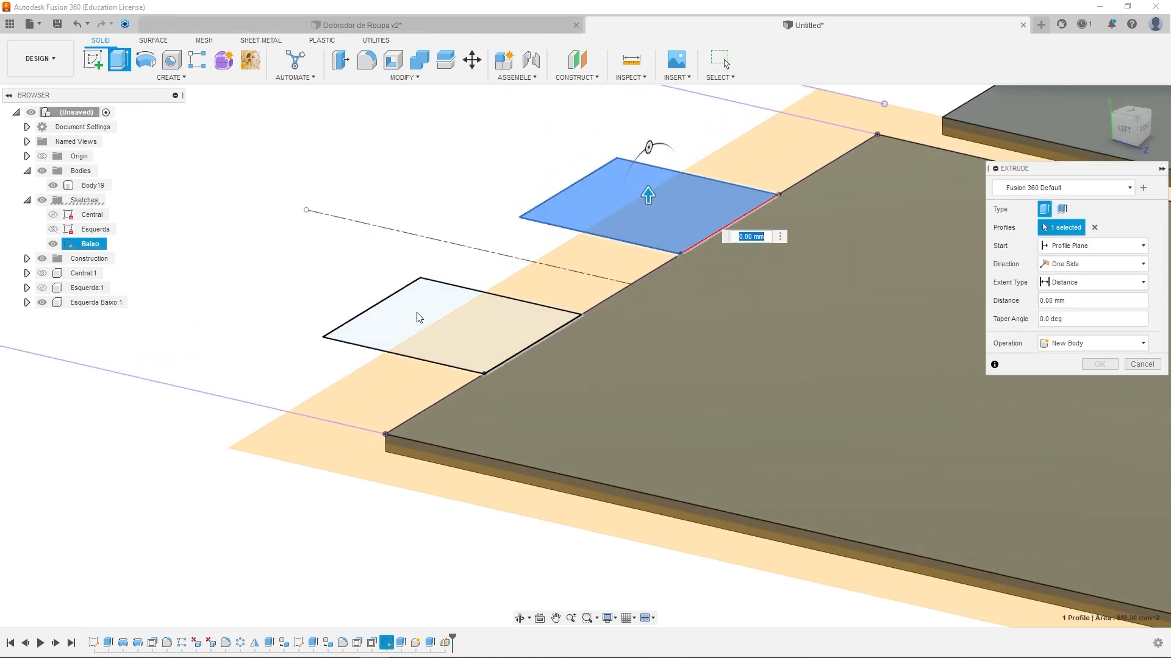
click(430, 298)
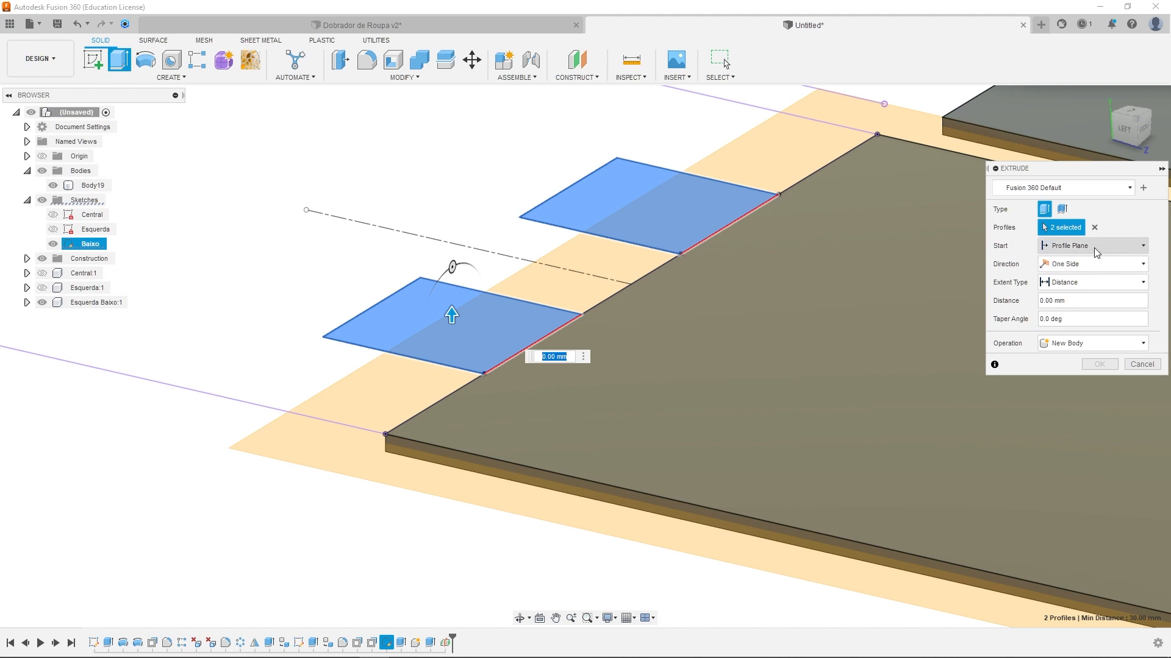
shift+middle_drag(411, 342, 441, 289)
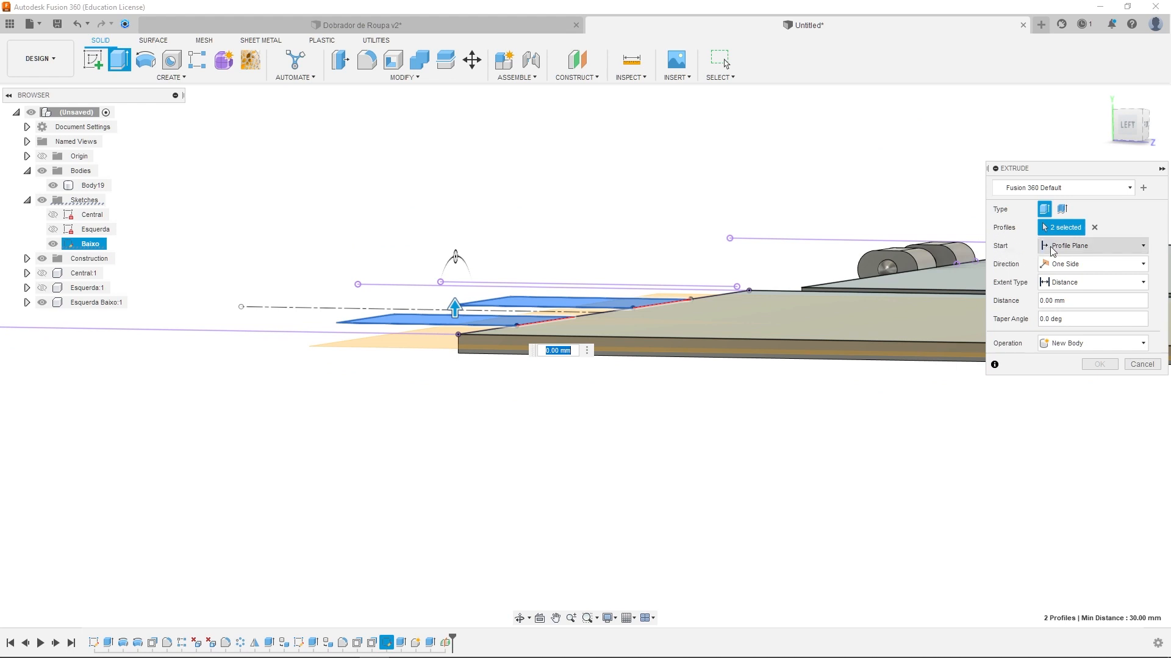
shift+middle_drag(472, 293, 371, 332)
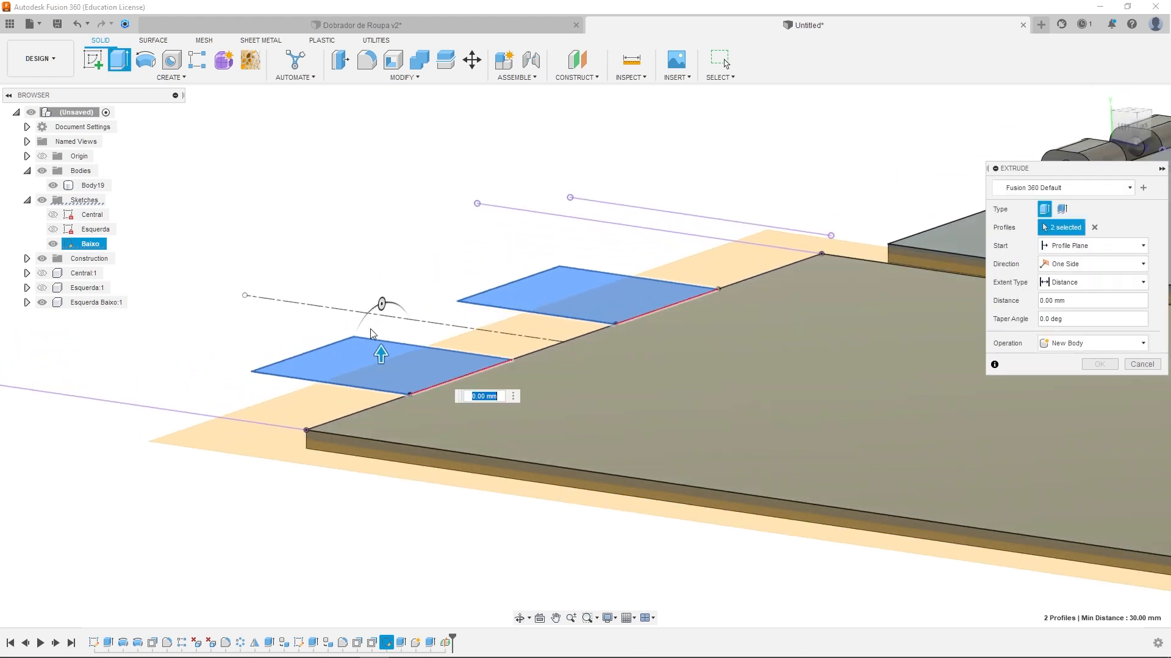
click(1096, 247)
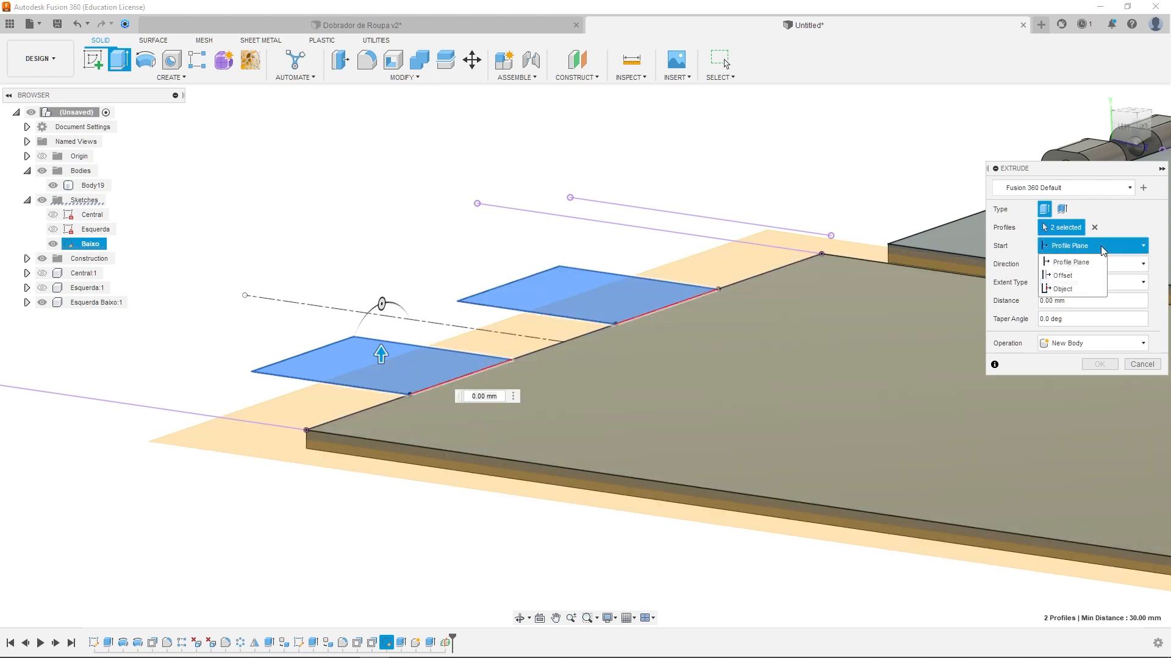
click(1062, 289)
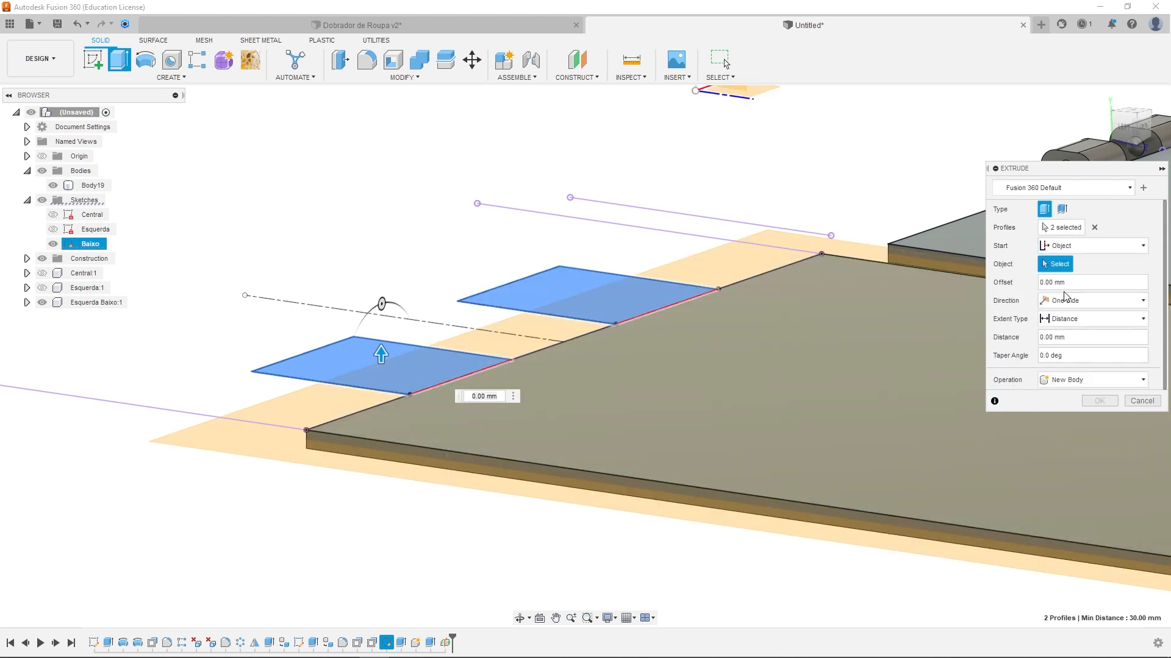
click(258, 407)
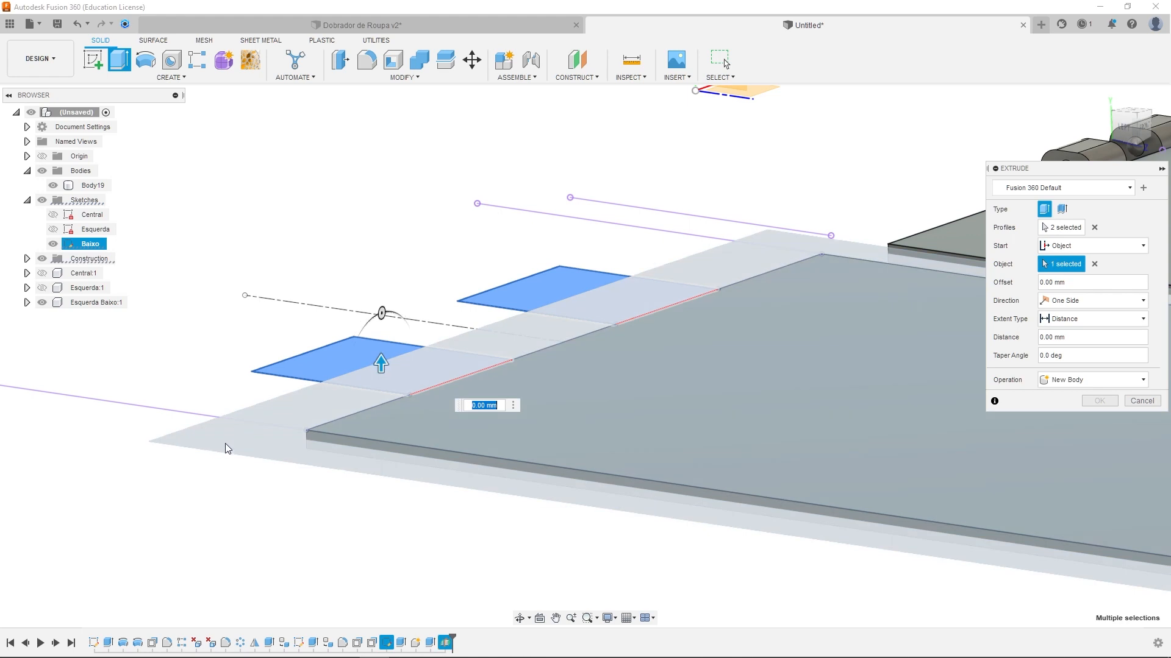
Pull the tab extrusion to a trial distance of 7 mm and make its direction symmetric about the midplane
mouse_move(290, 290)
shift+middle_down()
mouse_move(314, 268)
mouse_move(319, 297)
shift+middle_up()
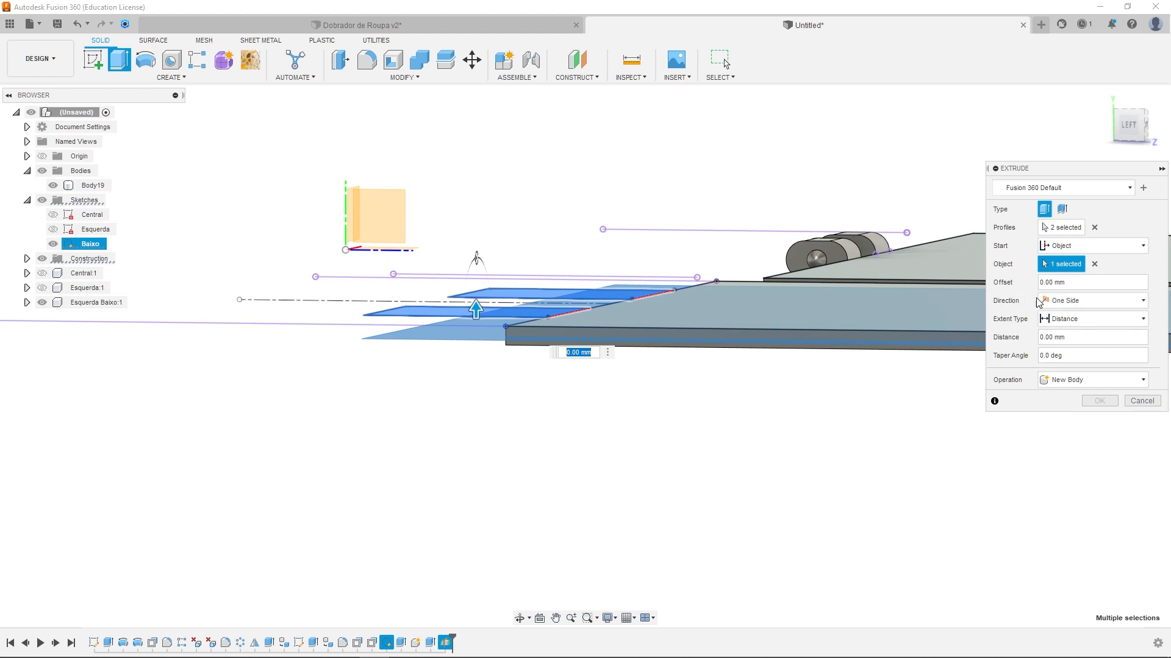
drag(474, 311, 488, 205)
scroll(441, 350, up, 2)
shift+middle_drag(439, 353, 484, 339)
click(1131, 125)
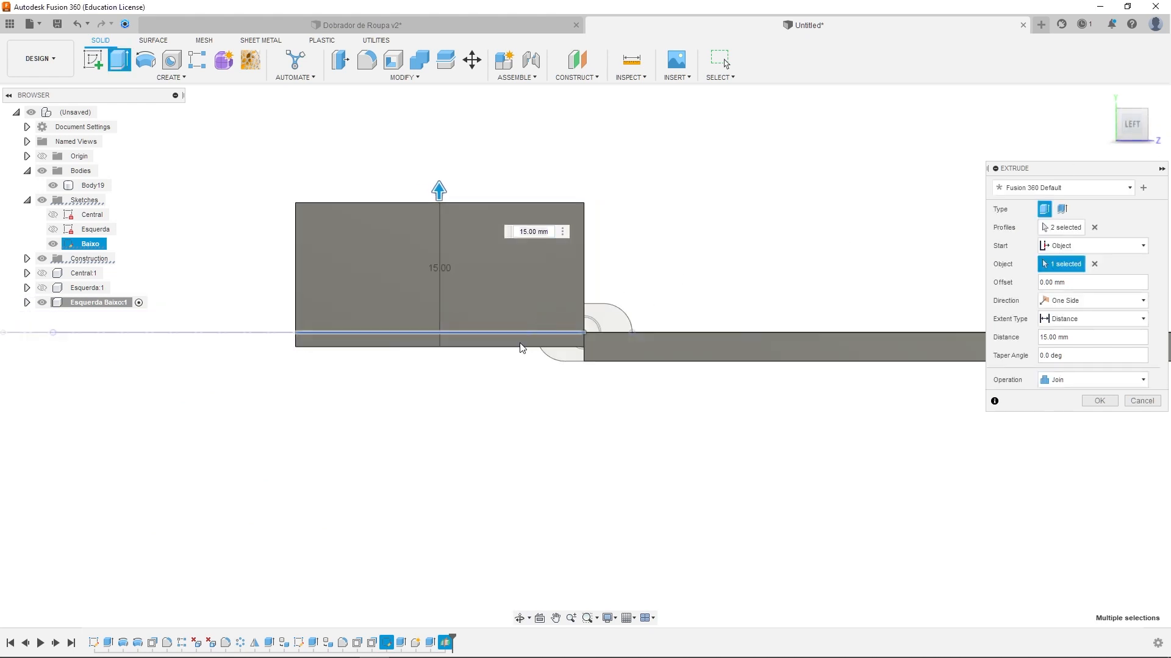
scroll(525, 346, up, 1)
drag(408, 164, 410, 254)
click(1114, 300)
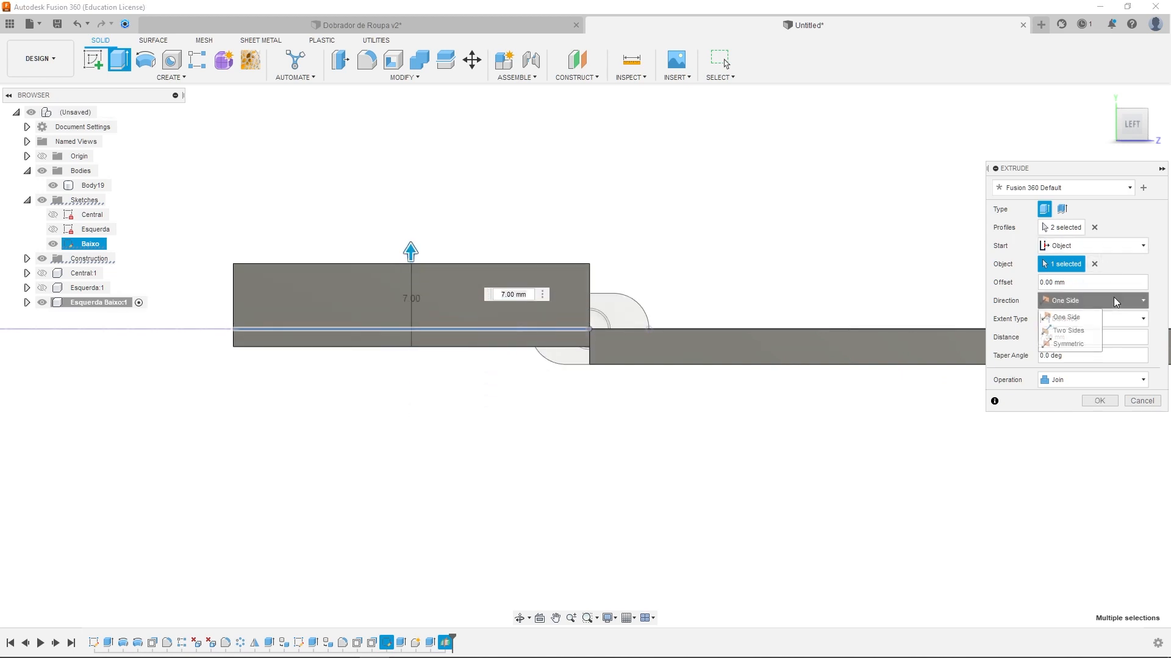
click(1067, 342)
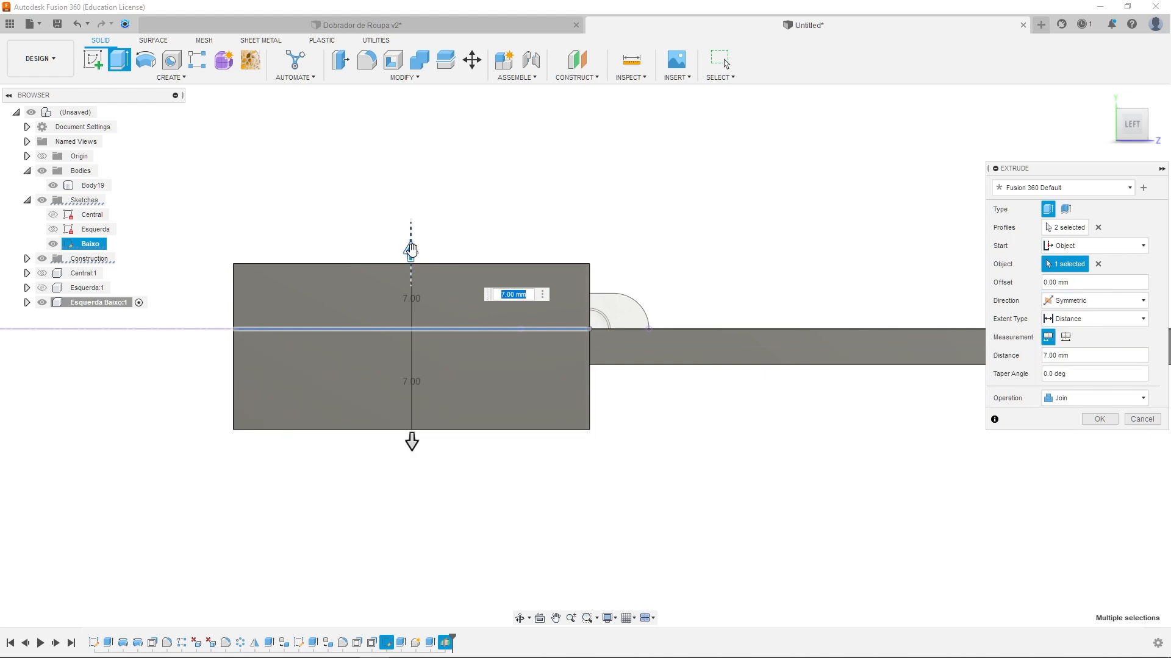
Try a symmetric distance of Tolerância * 4, settle on Tolerância * 3, and join the tabs to the Esquerda Baixo panel
drag(411, 249, 408, 299)
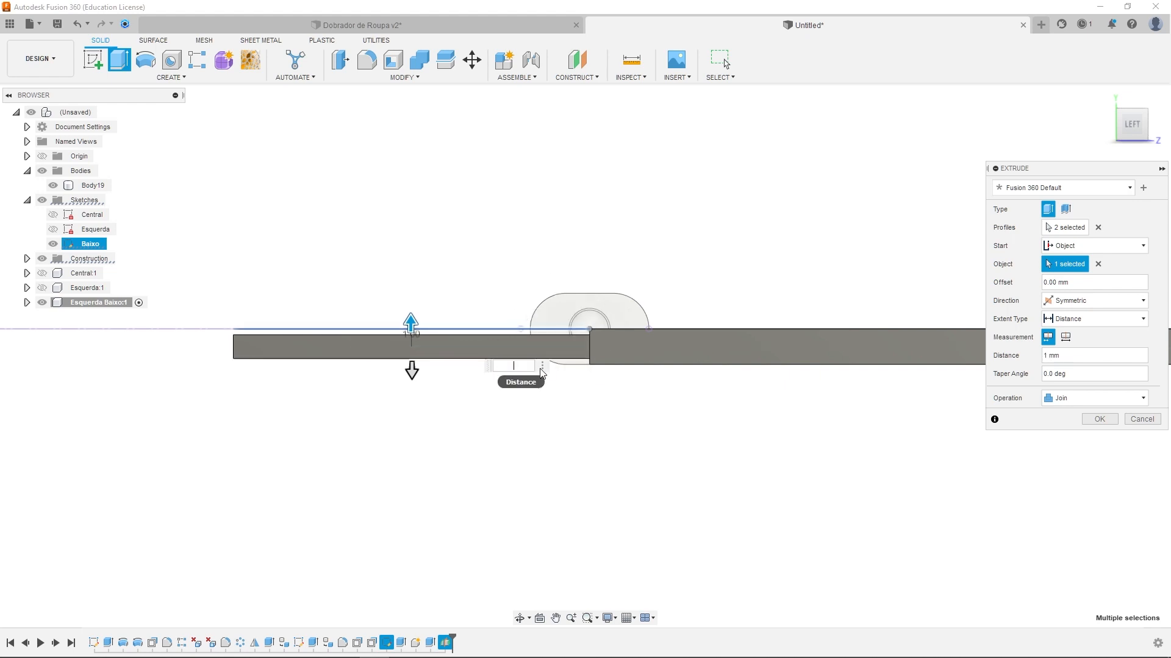
text(tole)
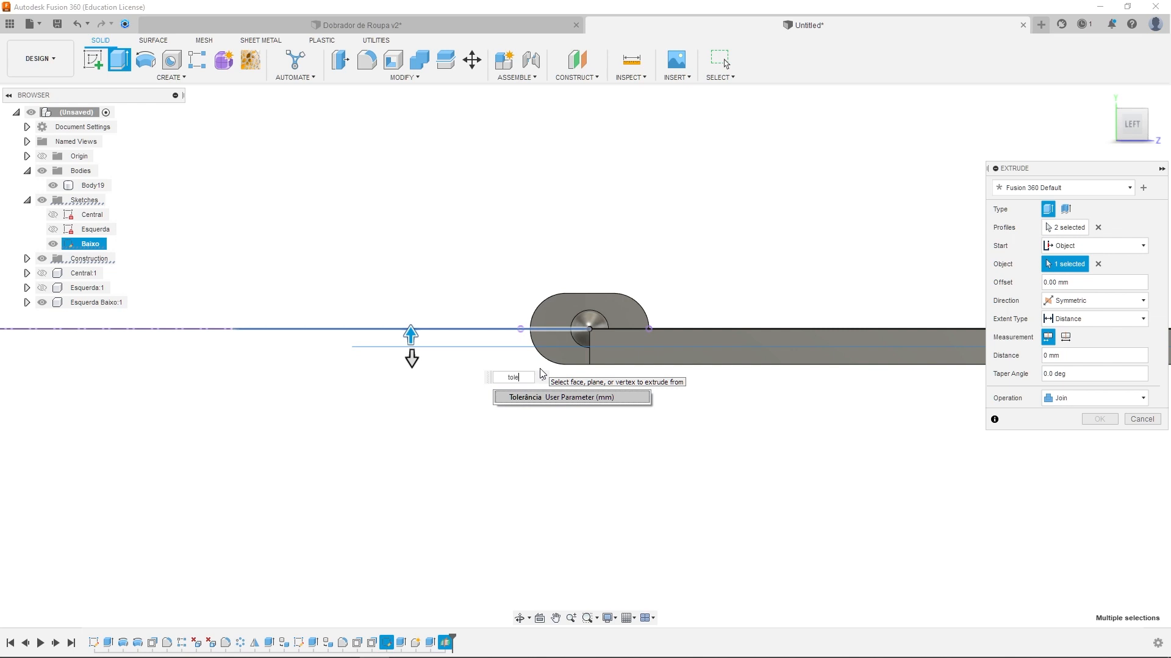
key(Return)
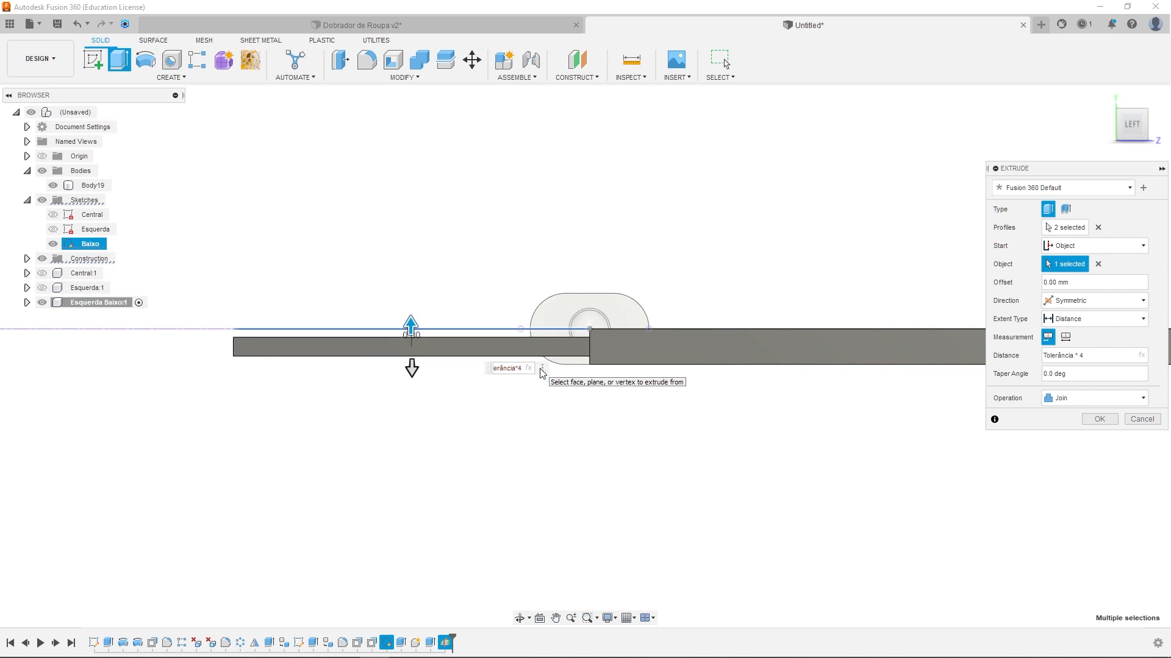
shift+middle_drag(640, 321, 458, 387)
scroll(457, 383, down, 2)
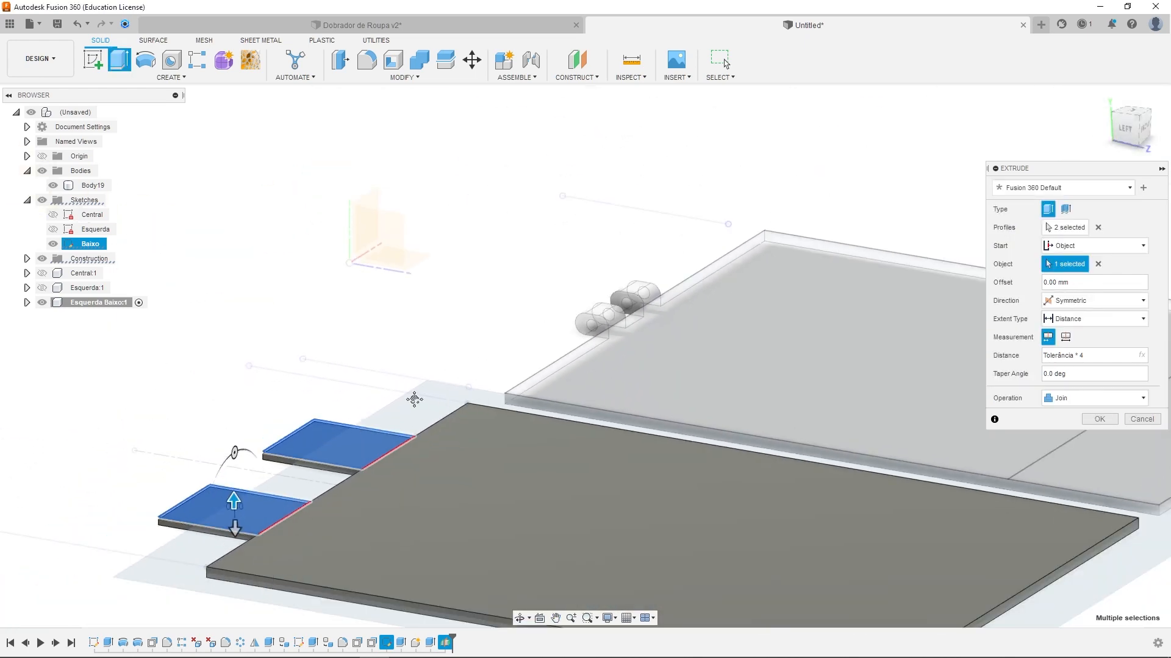
middle_drag(380, 415, 465, 381)
click(1093, 357)
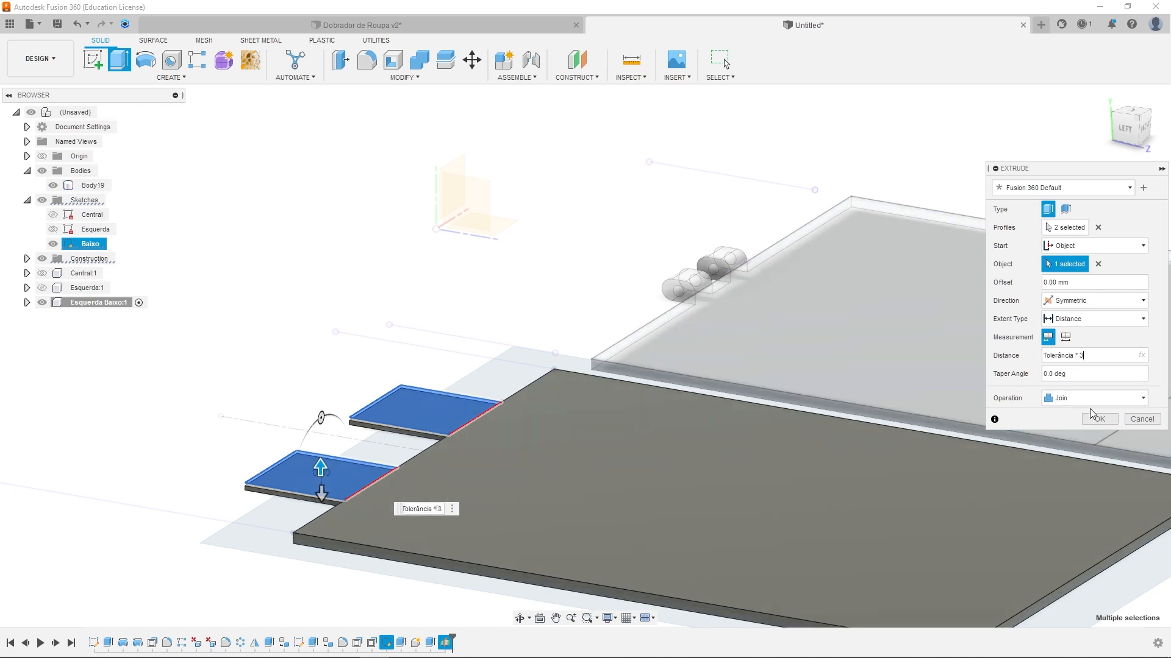
click(1095, 419)
Hide the Baixo sketch and the construction geometry, and show the Esquerda component
scroll(421, 379, down, 3)
shift+middle_drag(425, 382, 296, 303)
click(85, 243)
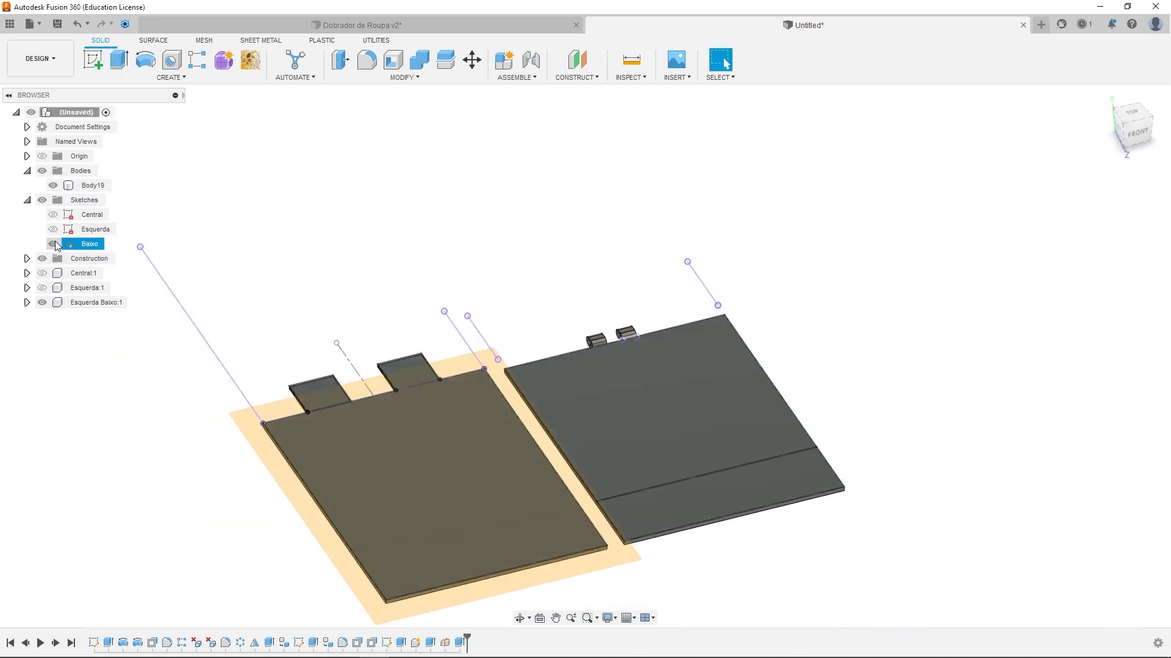
click(53, 244)
middle_drag(349, 286, 461, 264)
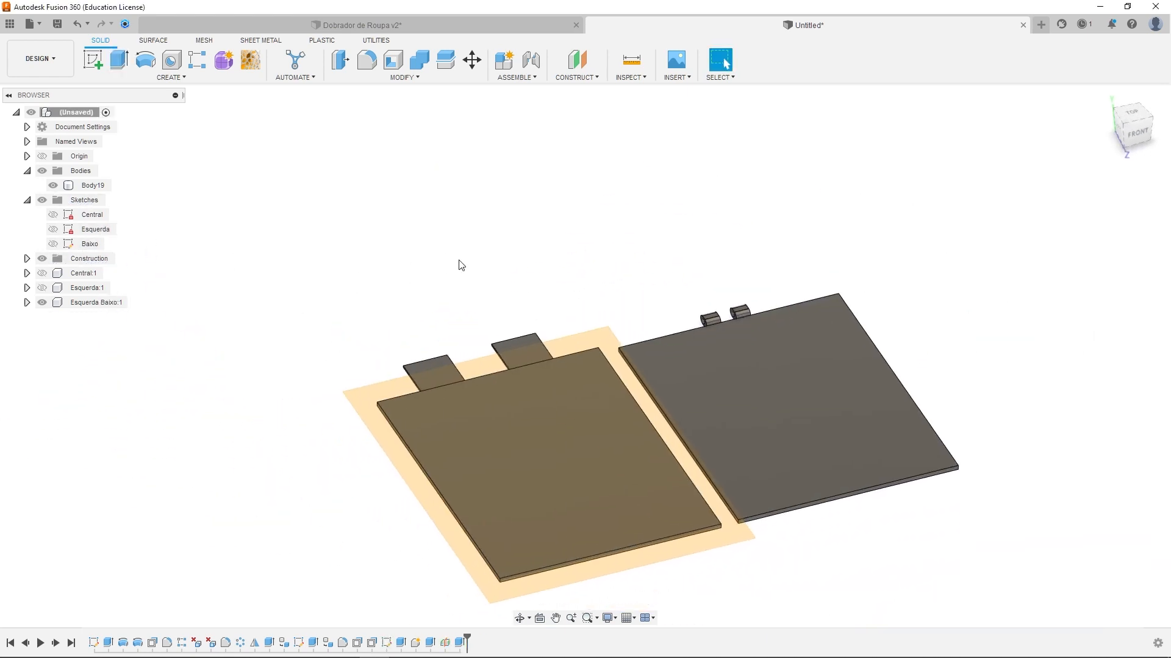
click(42, 259)
click(42, 288)
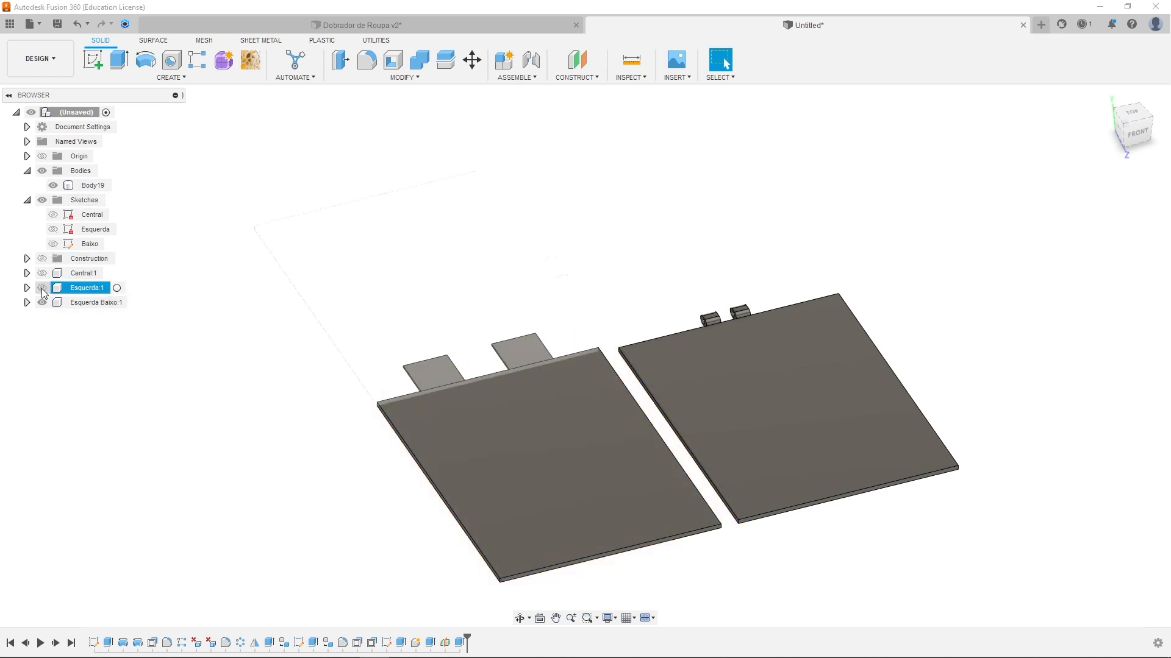
click(42, 288)
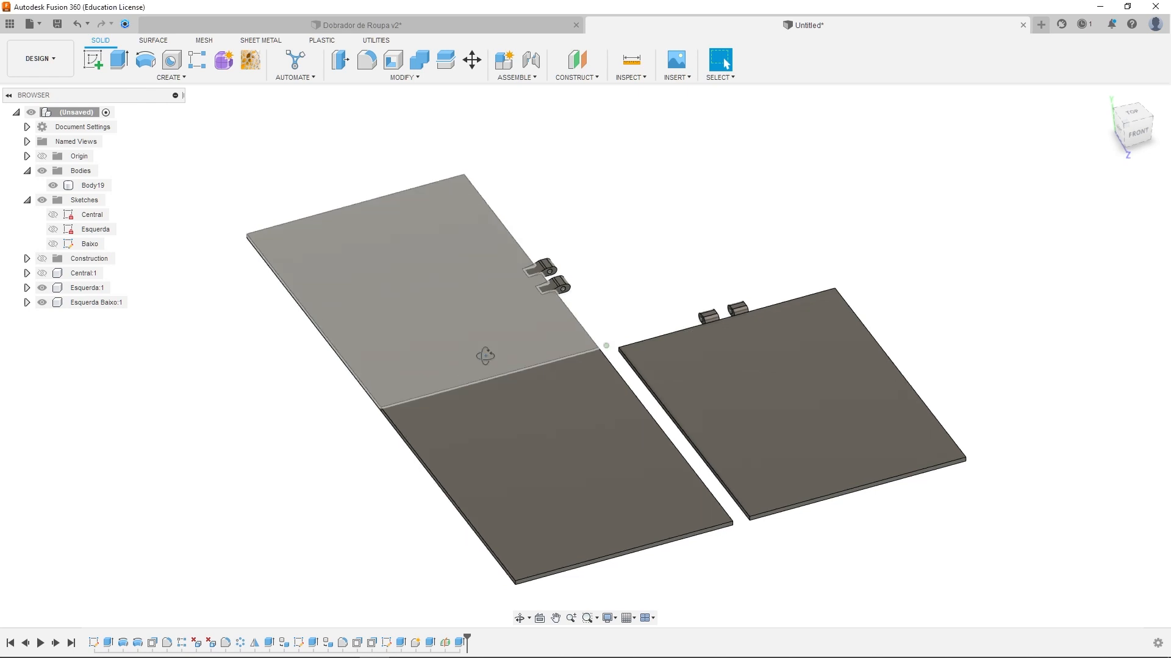
Cut the Esquerda plate with the Esquerda Baixo panel as the tool body using Combine, keeping the tool
shift+middle_drag(479, 347, 544, 379)
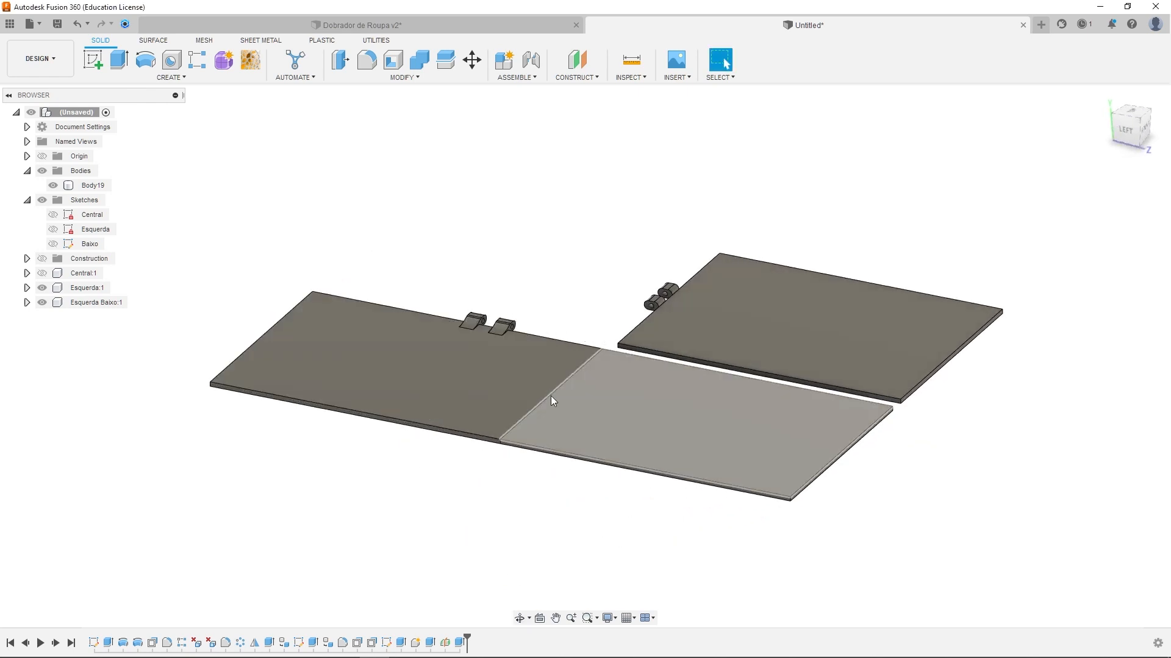
scroll(550, 371, up, 5)
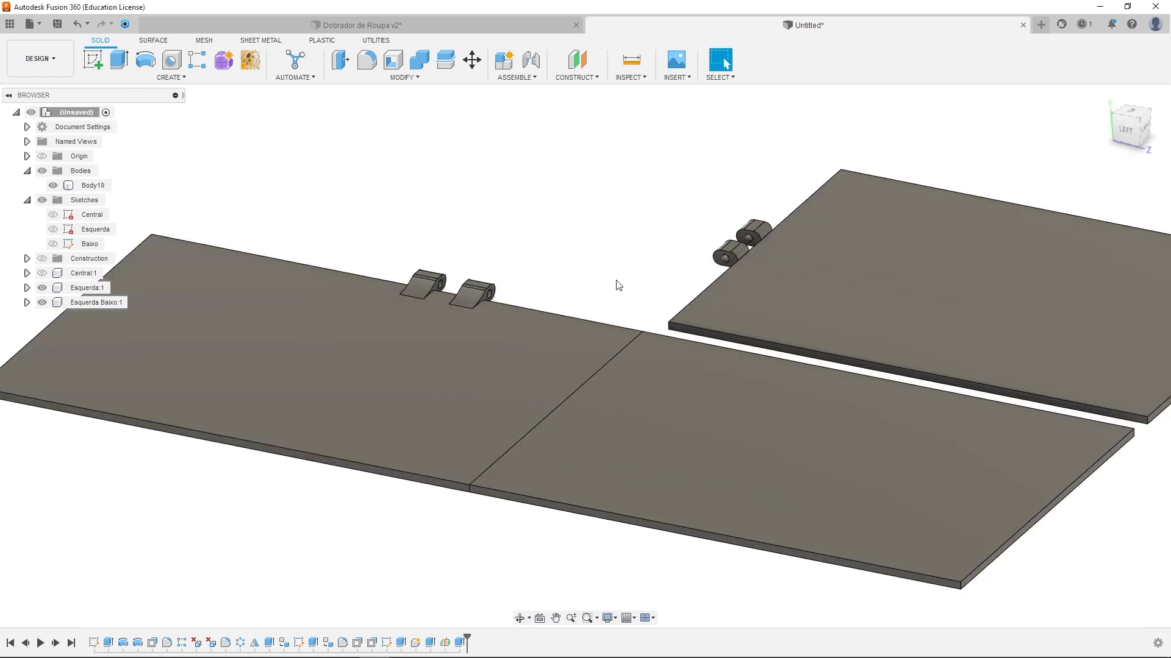
click(418, 64)
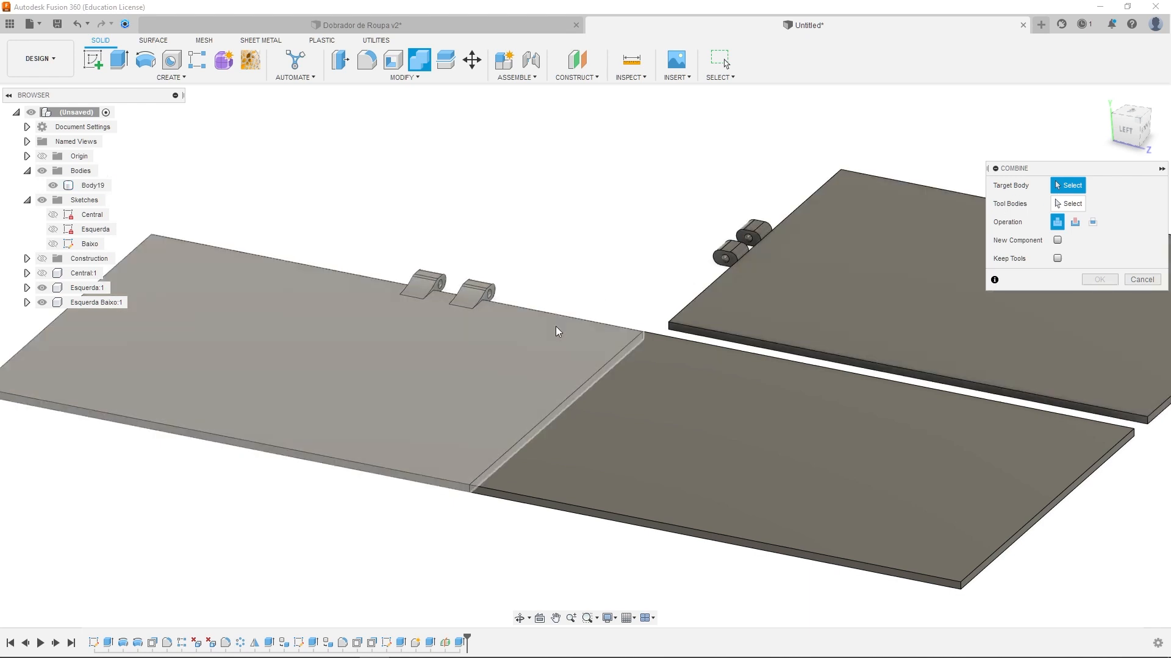
click(426, 354)
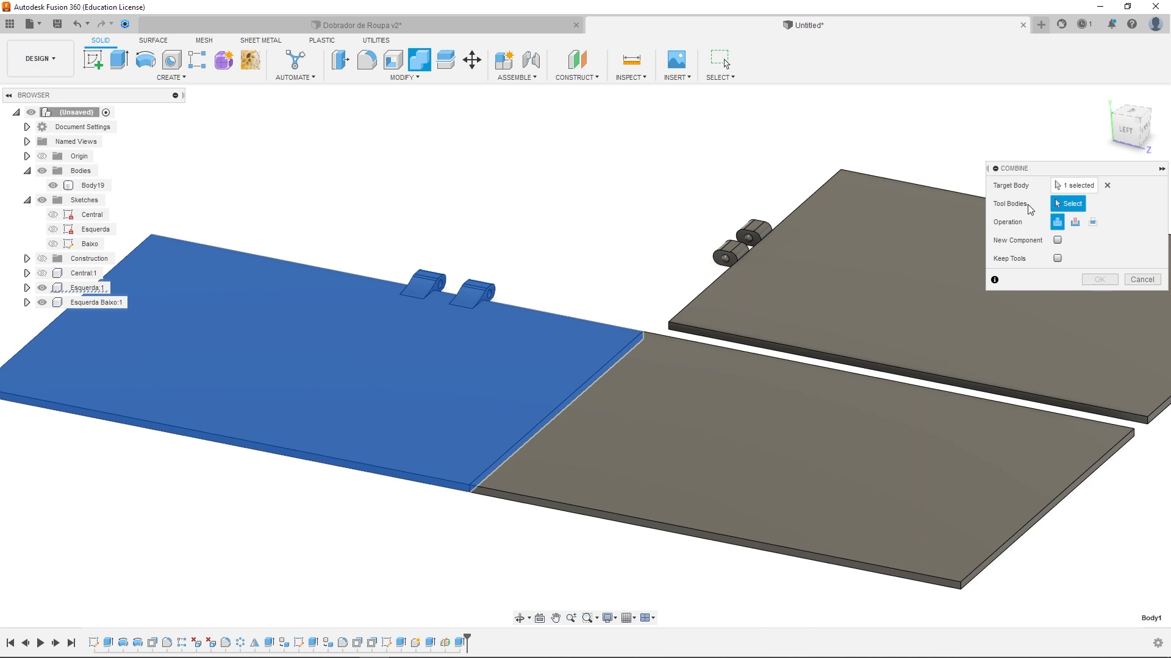
click(733, 390)
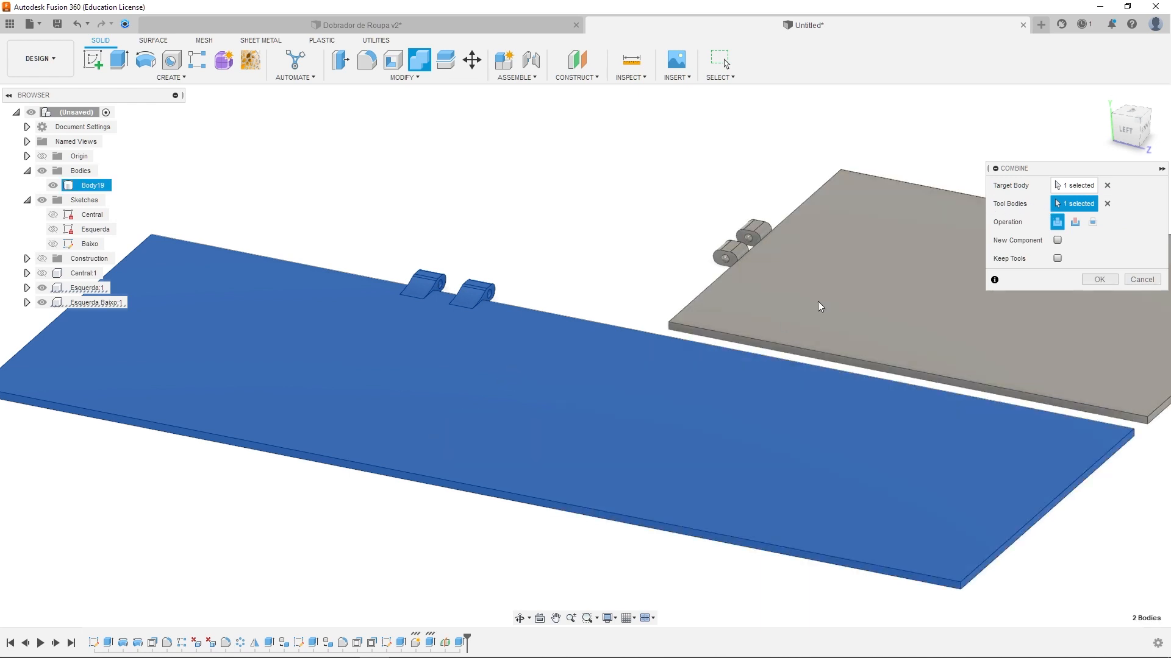
click(1076, 223)
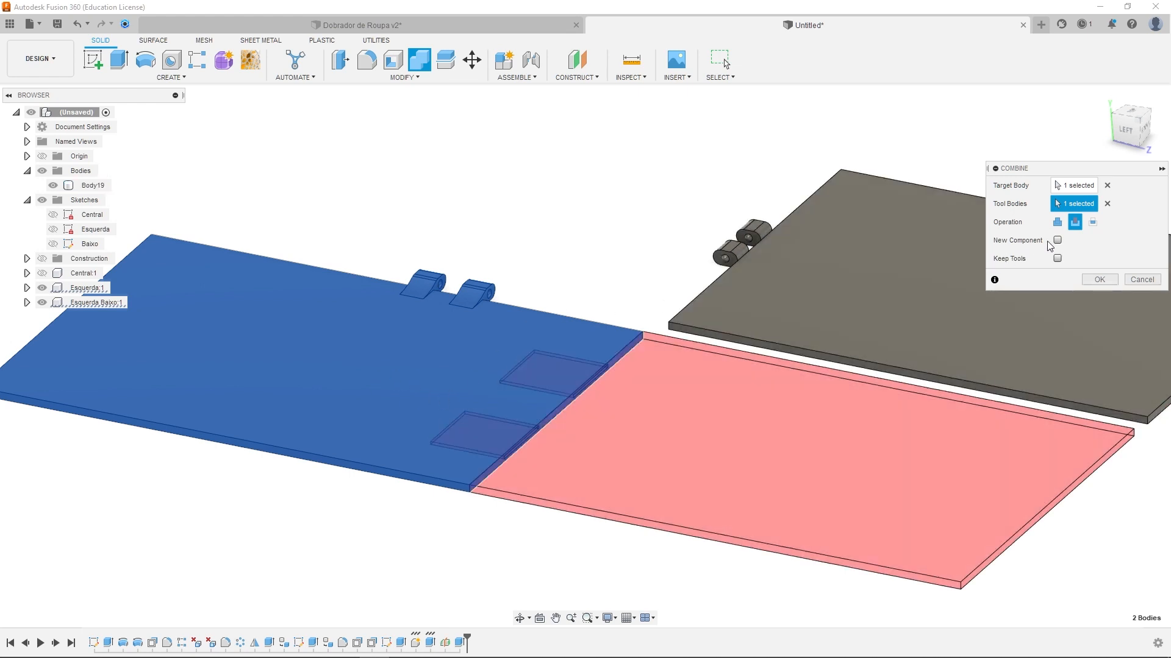
click(1057, 259)
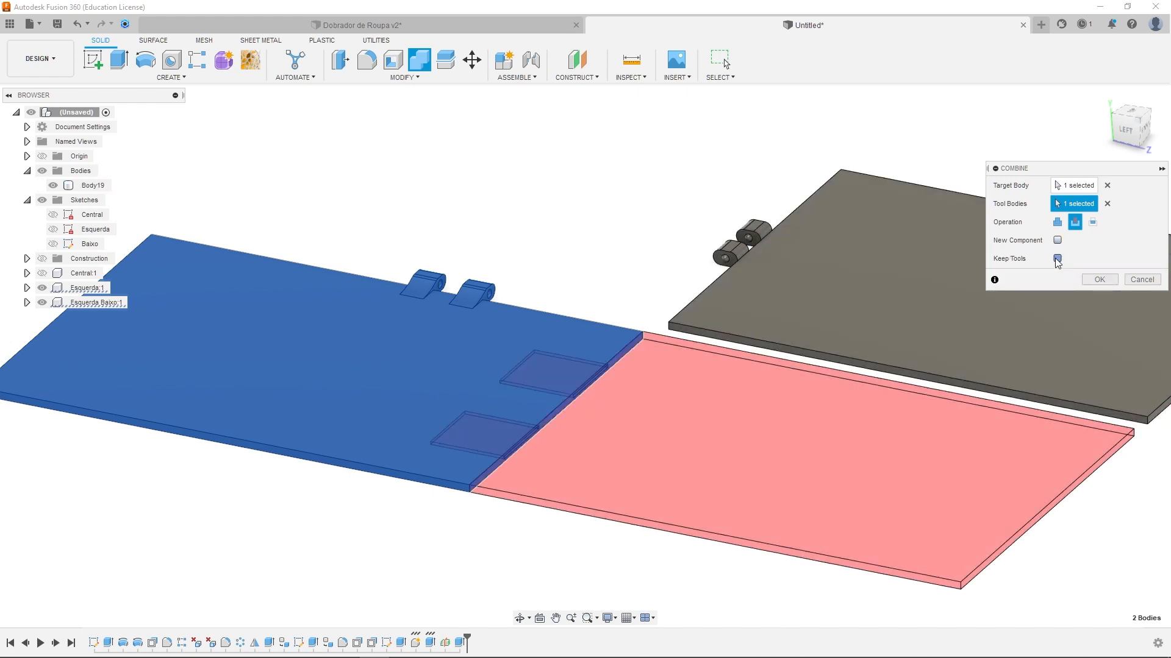
click(1099, 280)
Move the Esquerda Baixo panel away to inspect the tab slots in the Esquerda plate's edge, and revert its position
drag(528, 429, 610, 485)
scroll(512, 461, up, 3)
shift+middle_drag(504, 432, 596, 439)
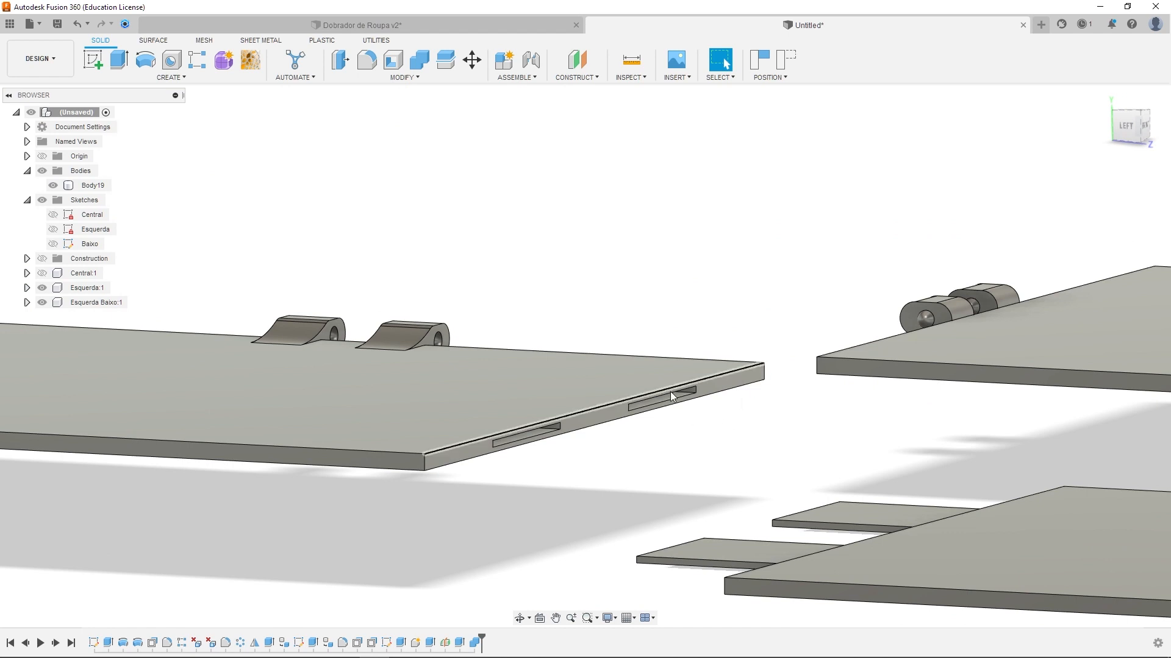
click(786, 59)
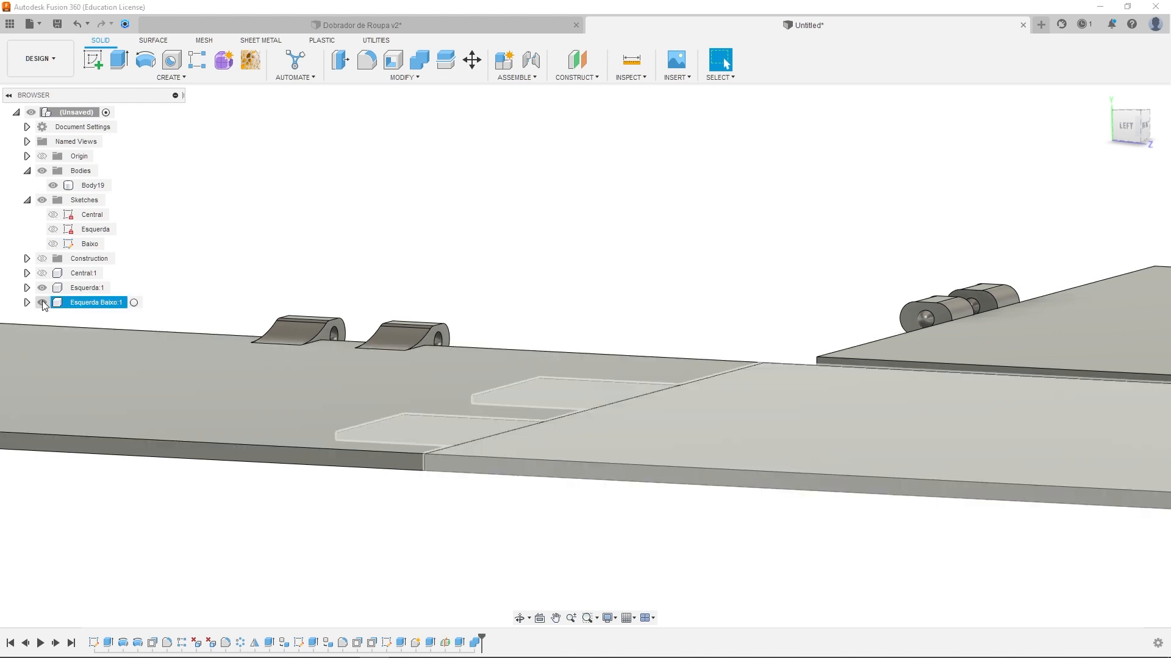
Hide the Esquerda Baixo component and start an Offset Face on the inner faces of a tab slot in the Esquerda plate's edge
click(42, 302)
shift+middle_drag(742, 440, 704, 398)
scroll(742, 382, up, 3)
shift+middle_drag(770, 451, 828, 364)
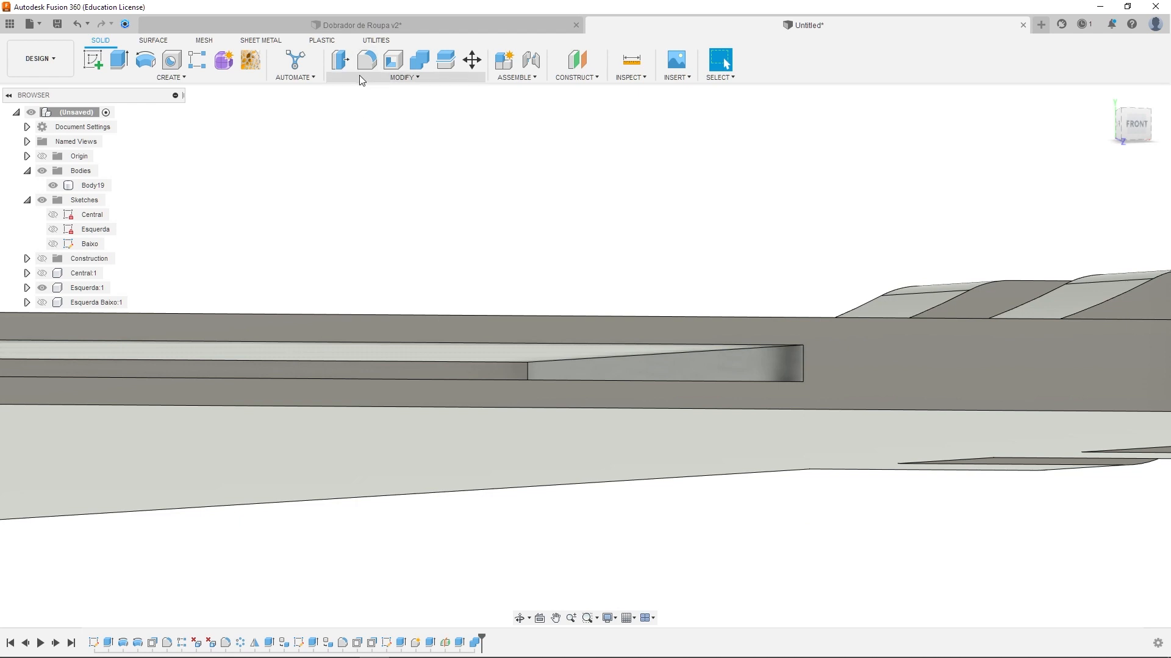
click(362, 77)
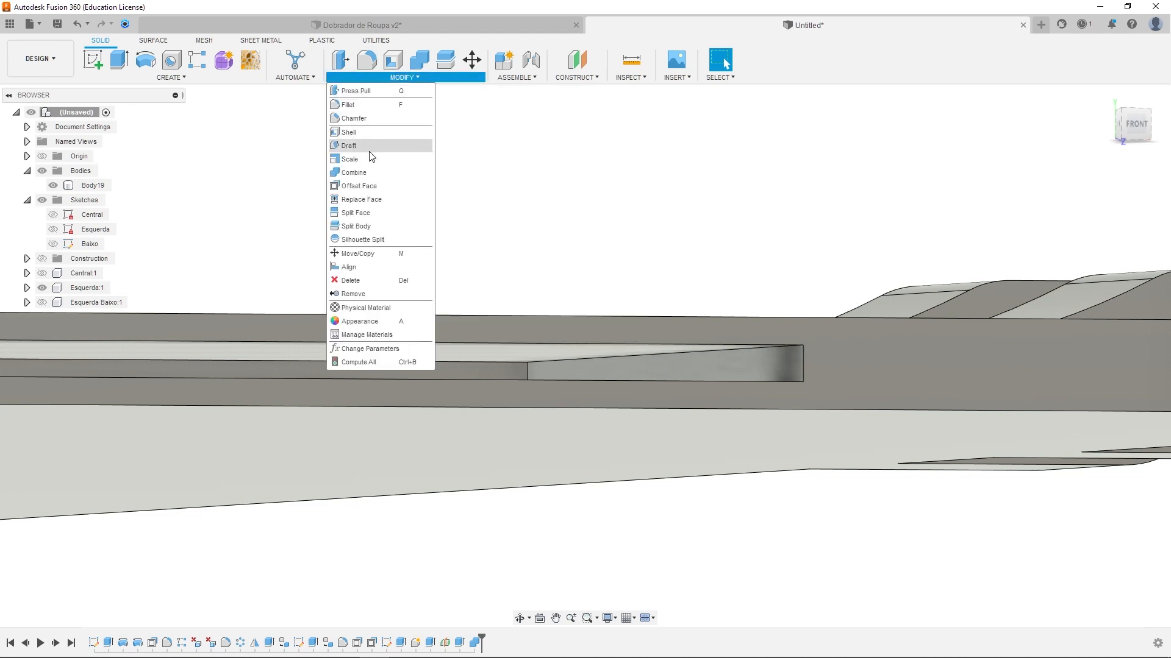
click(379, 186)
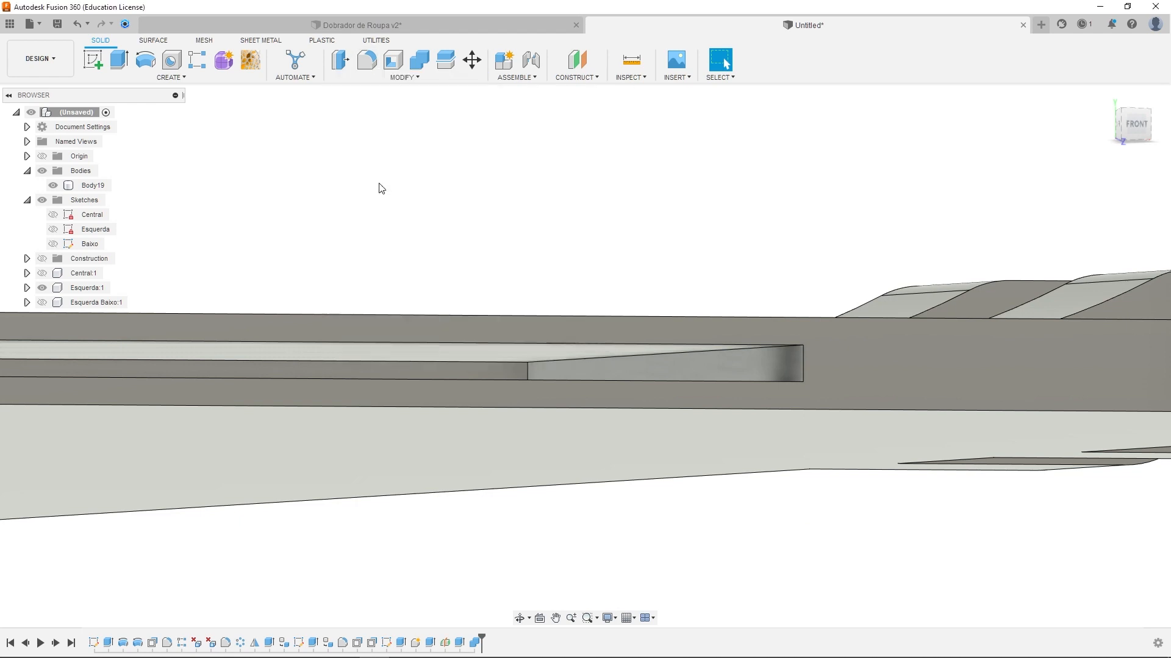
click(753, 375)
click(465, 358)
shift+middle_drag(451, 332, 470, 286)
click(327, 354)
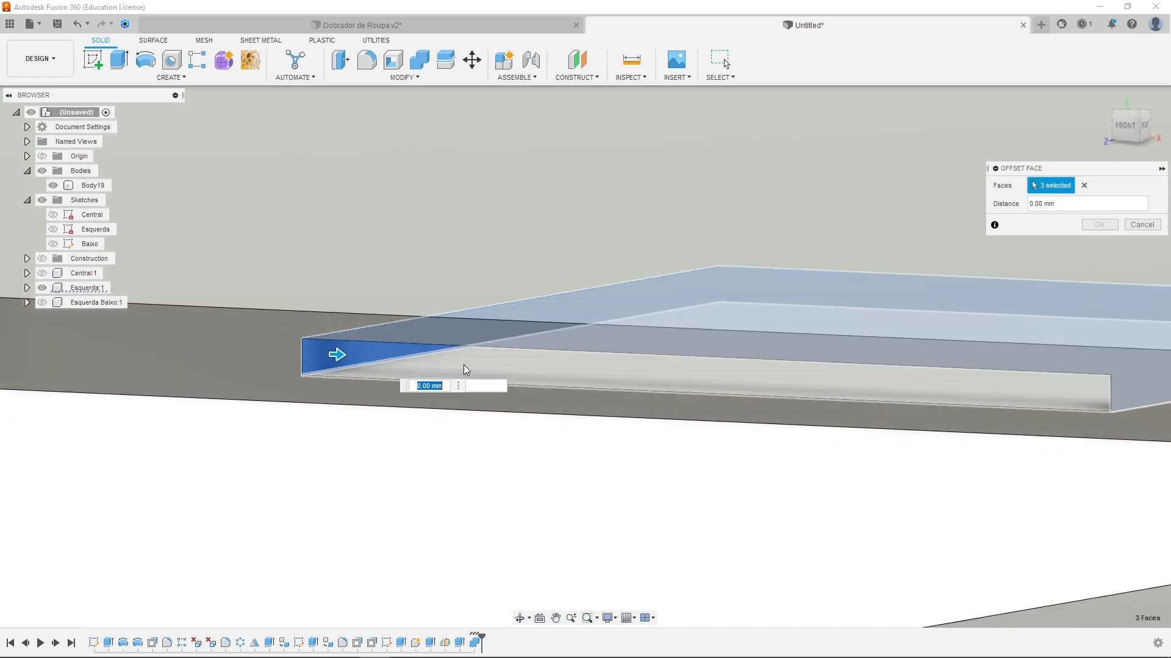
Add the remaining inner faces of both tab slots to the Offset Face selection, ten faces in all
click(464, 365)
shift+middle_drag(541, 367, 569, 363)
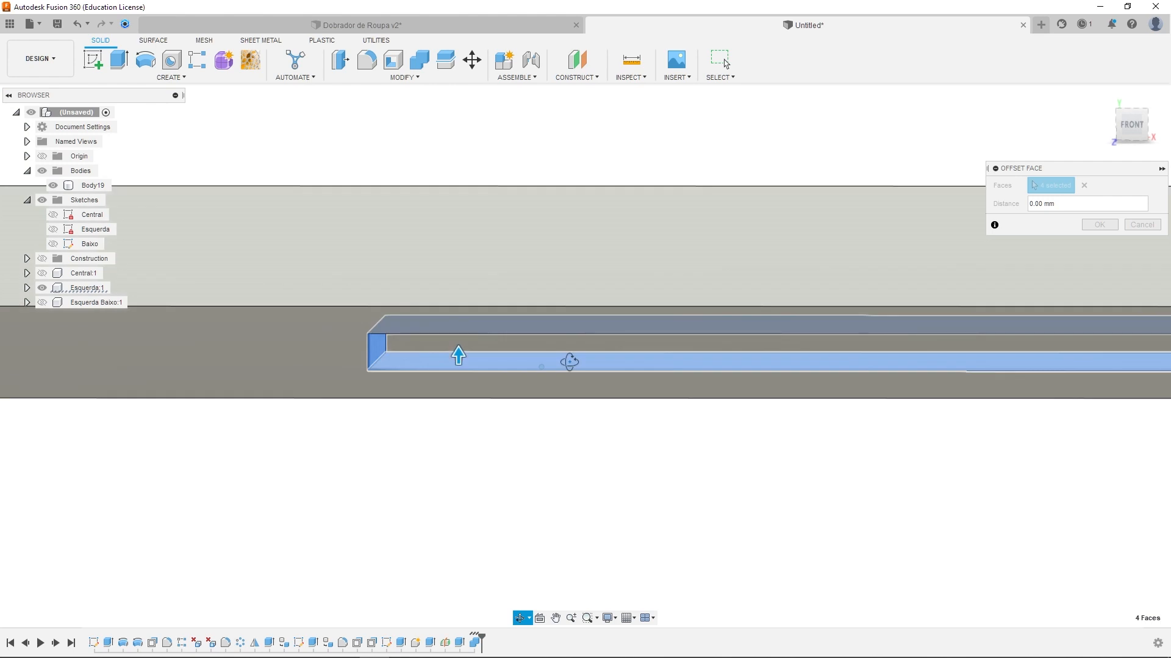
click(539, 350)
shift+middle_drag(319, 343, 504, 420)
click(510, 403)
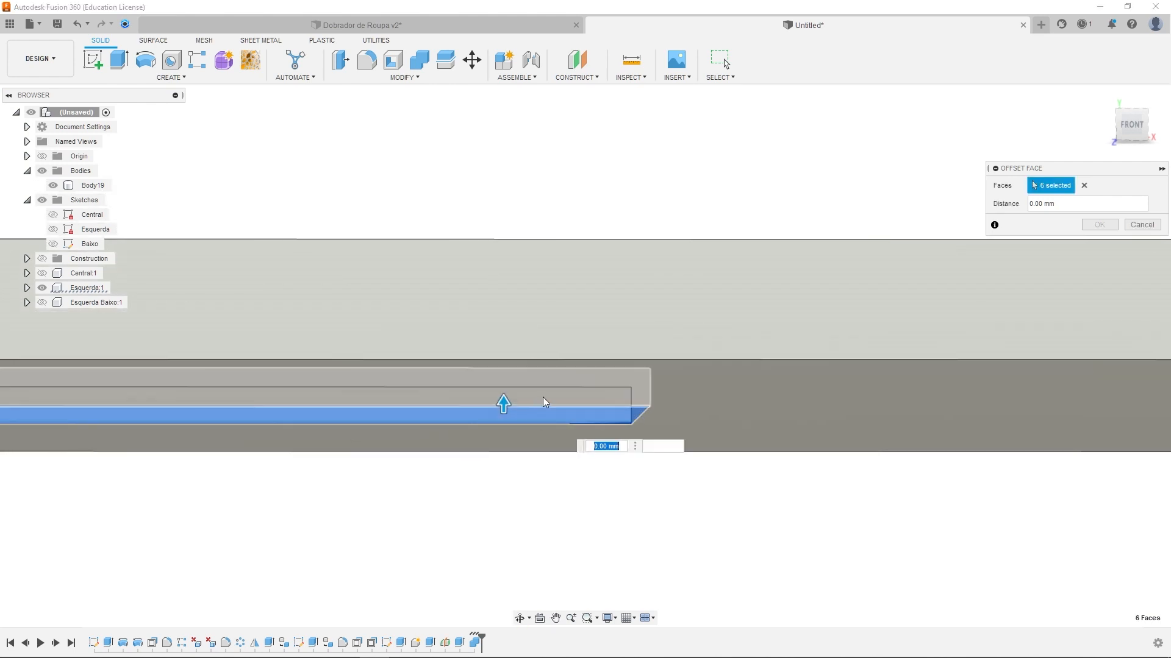
shift+middle_drag(544, 400, 634, 404)
click(883, 351)
click(921, 366)
click(333, 345)
shift+middle_drag(447, 334, 728, 350)
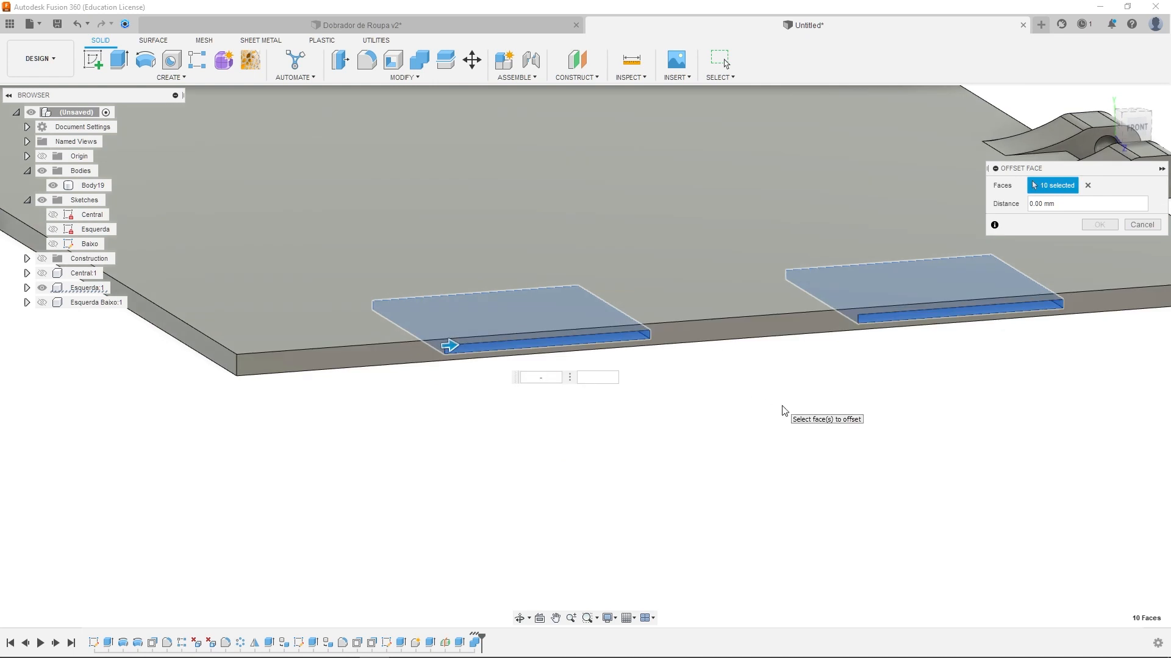
Offset the slot faces by -Tolerância to add clearance, and show the Esquerda Baixo component again
text(tol)
key(Return)
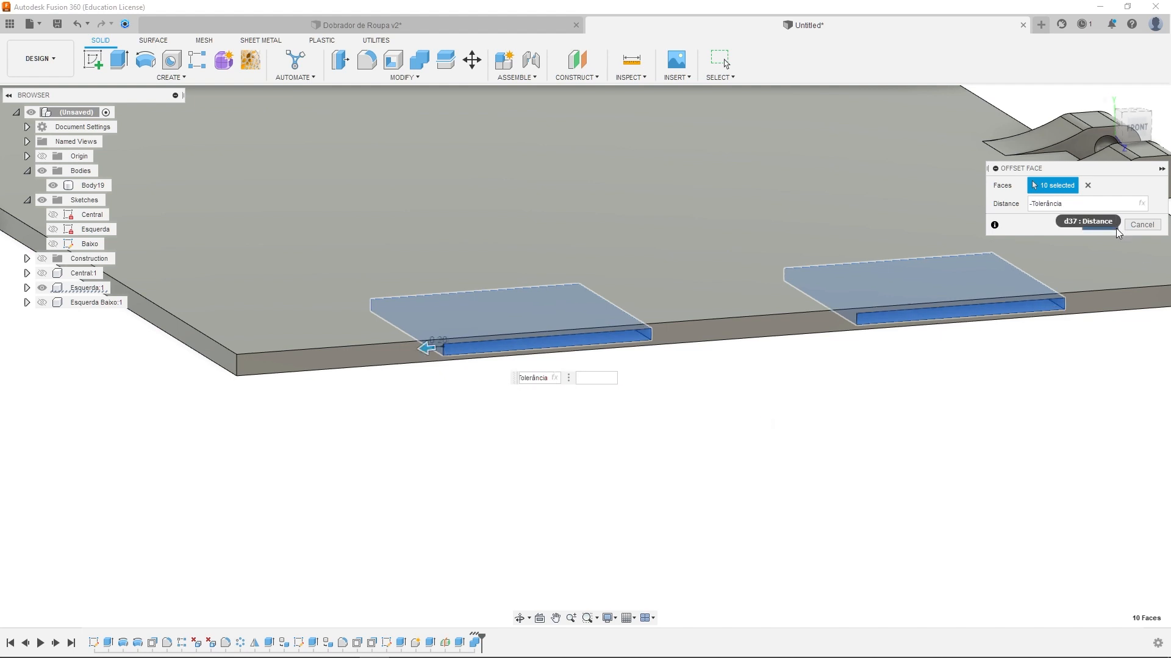
click(1116, 228)
scroll(692, 301, down, 5)
middle_drag(696, 306, 727, 334)
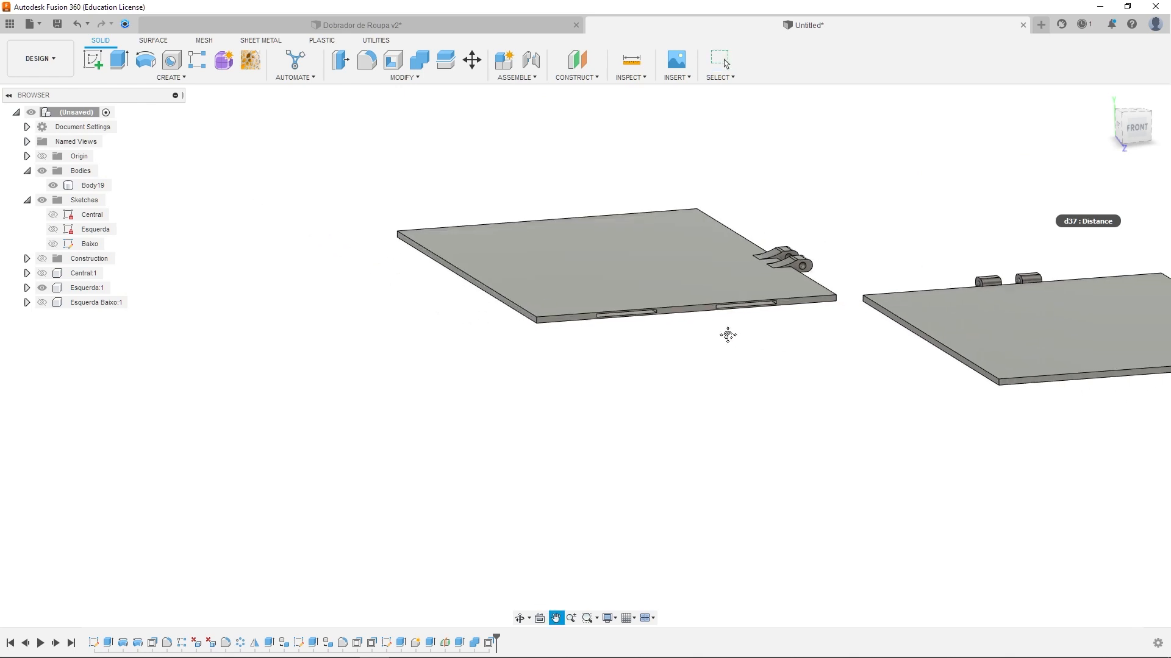
scroll(728, 335, up, 3)
click(42, 302)
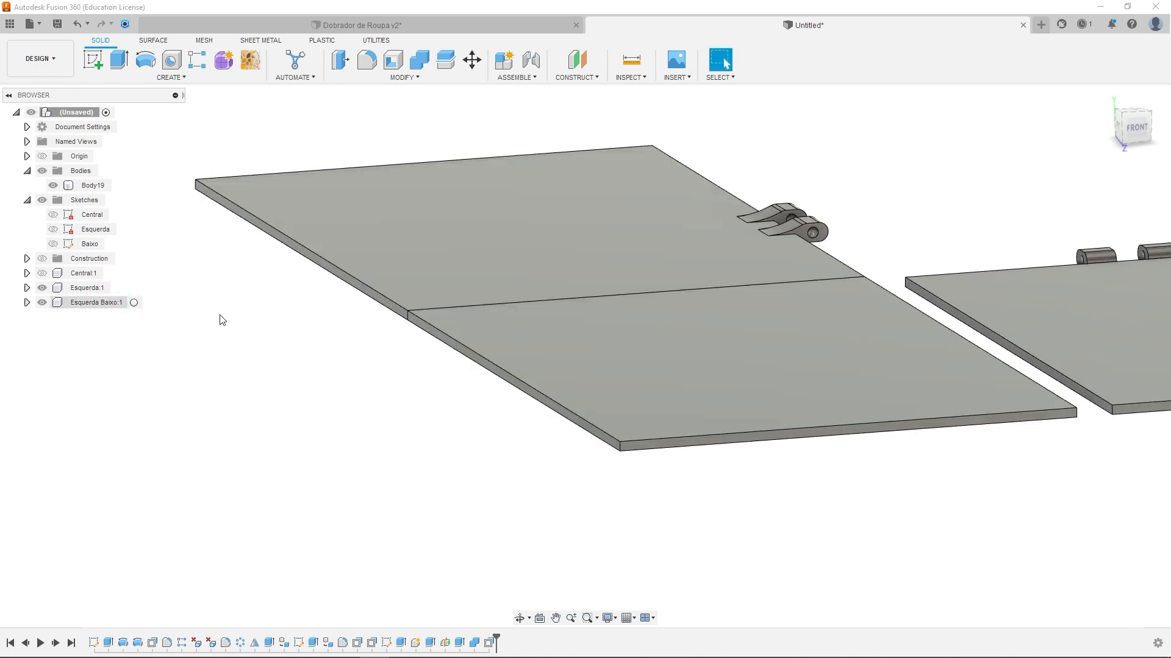
Switch to the Dobrador de Roupa v2 design, show its hidden Esq body, and examine the layout of the two side panels
scroll(488, 324, down, 4)
shift+middle_drag(730, 346, 692, 383)
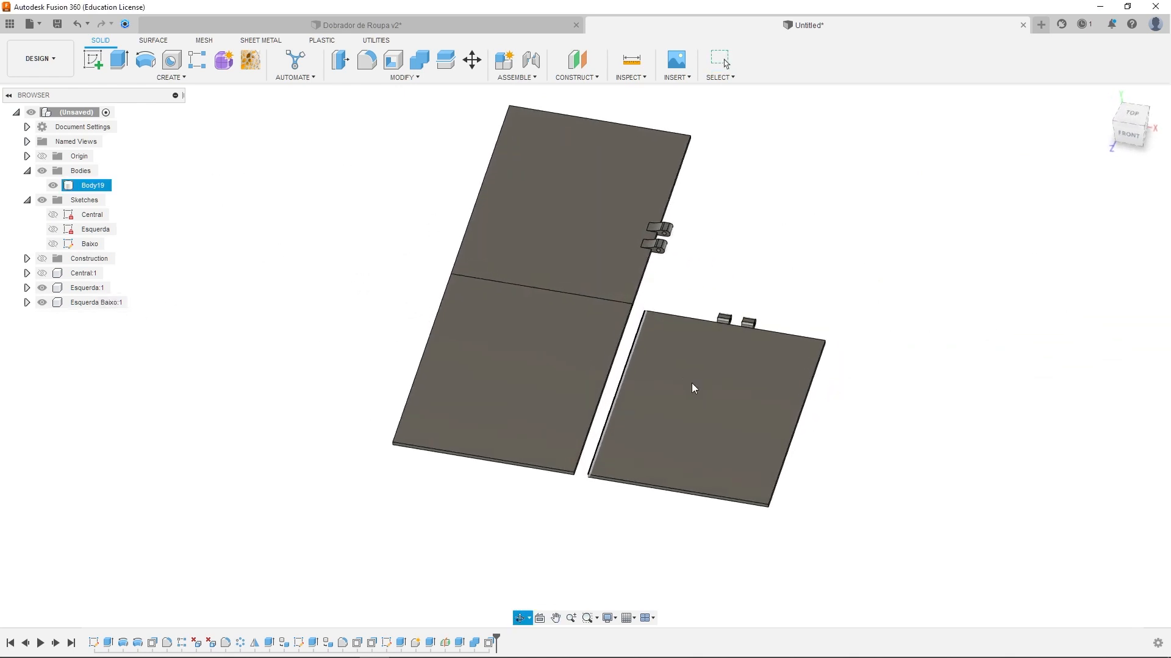
click(452, 25)
scroll(405, 421, down, 4)
shift+middle_drag(387, 413, 482, 457)
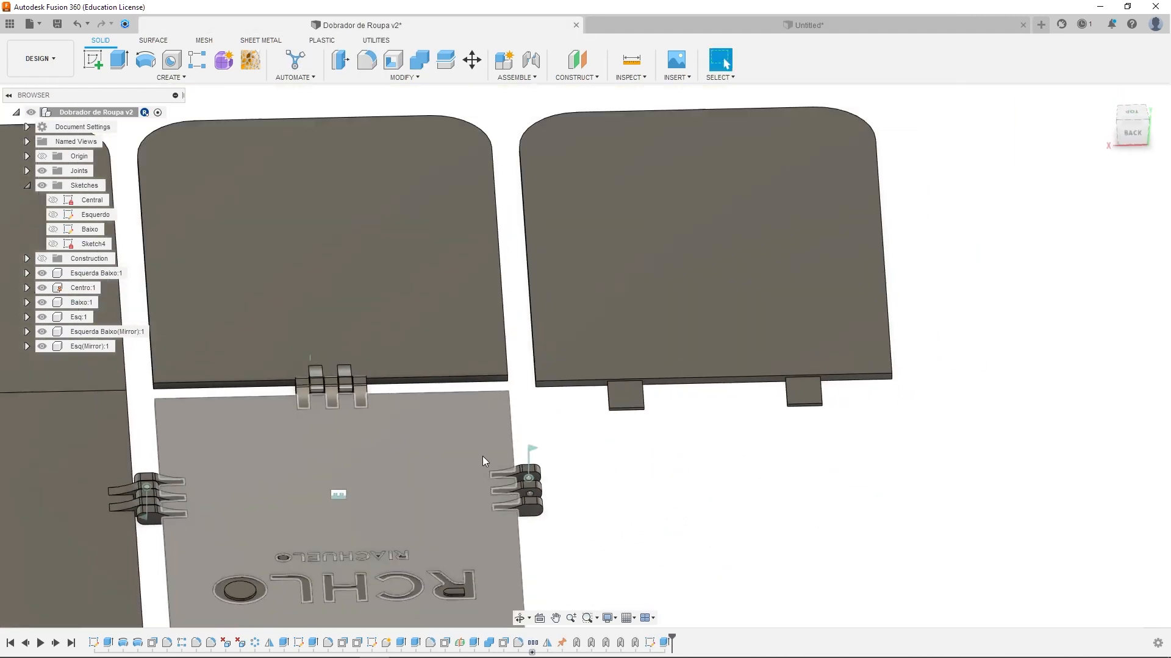
scroll(482, 459, down, 3)
shift+middle_drag(440, 397, 485, 417)
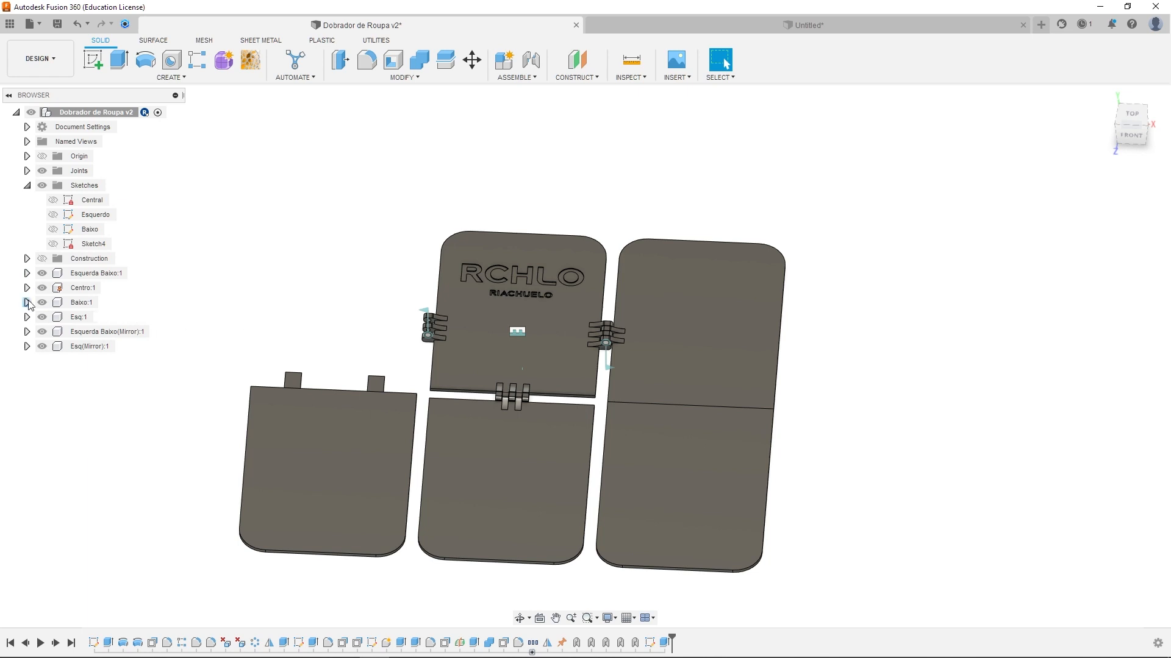
click(27, 317)
click(64, 361)
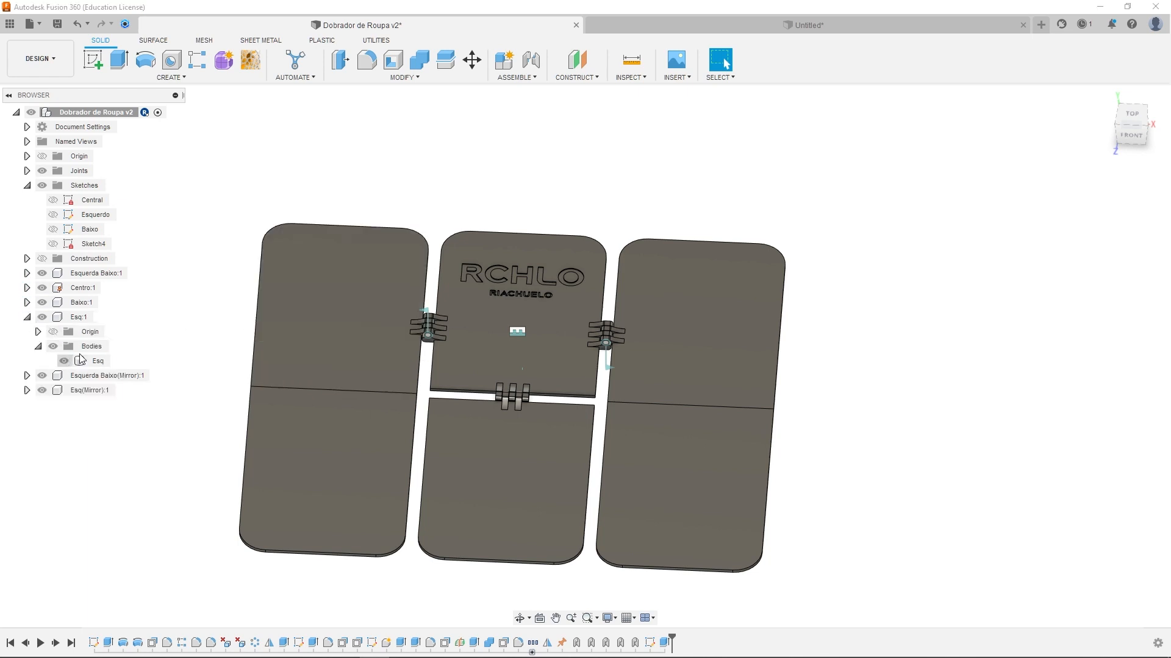
drag(221, 206, 449, 596)
drag(593, 180, 853, 631)
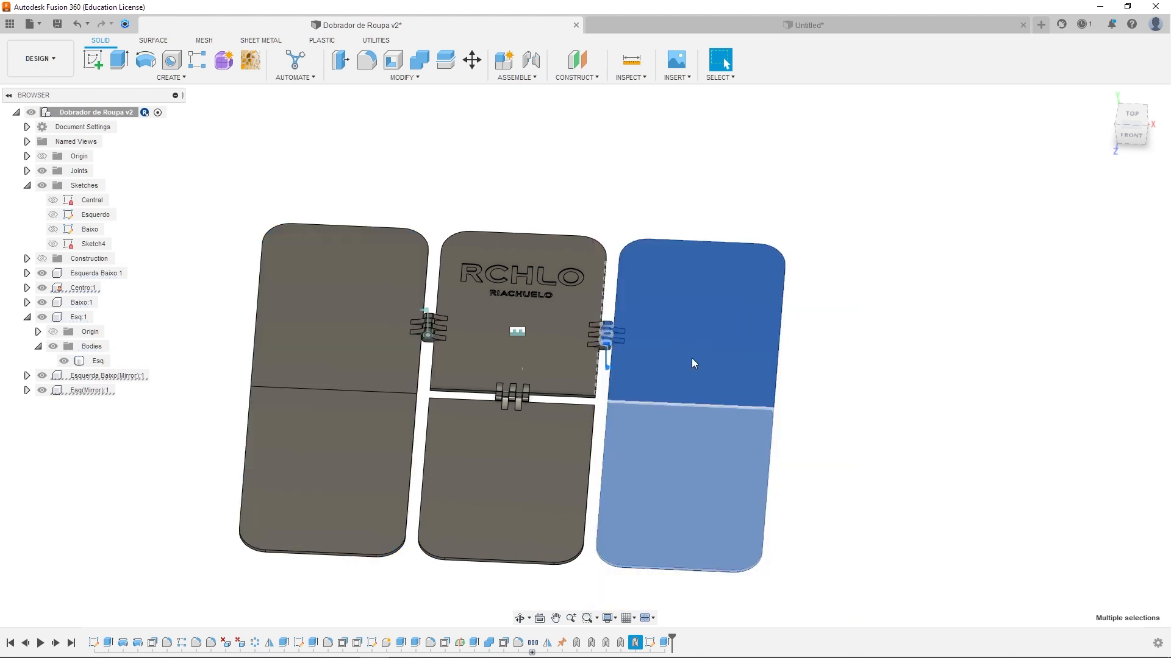
Compare the rounded corner and side panels of the Dobrador de Roupa v2 design with the untitled design, ending in the untitled design
click(683, 26)
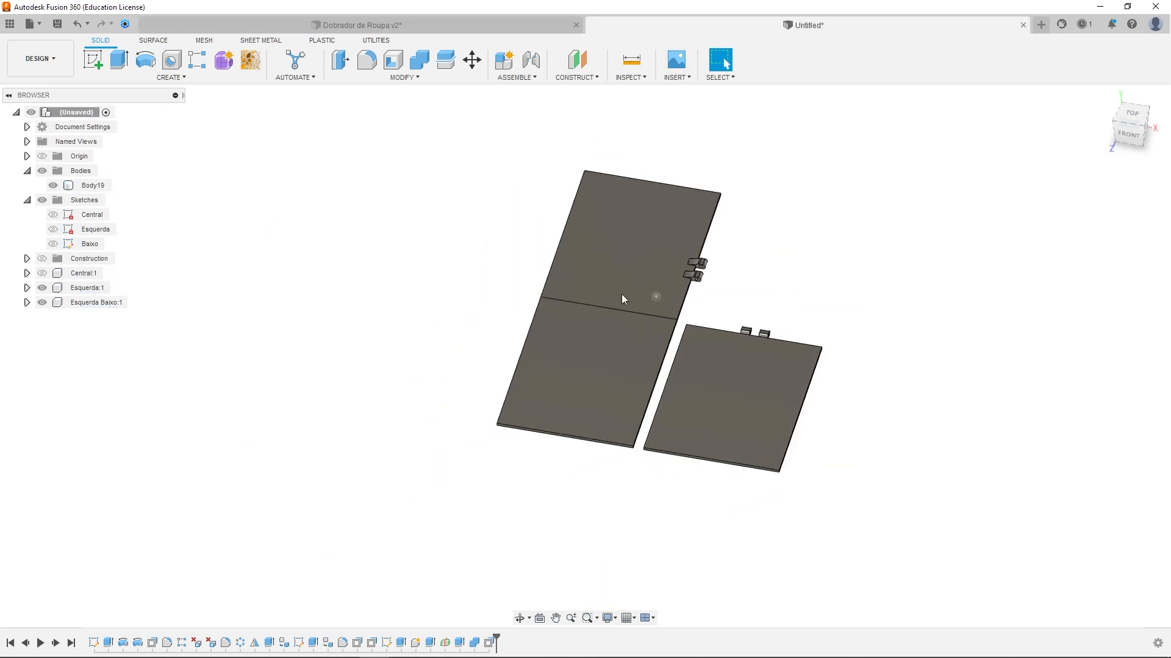
click(419, 30)
drag(297, 247, 298, 246)
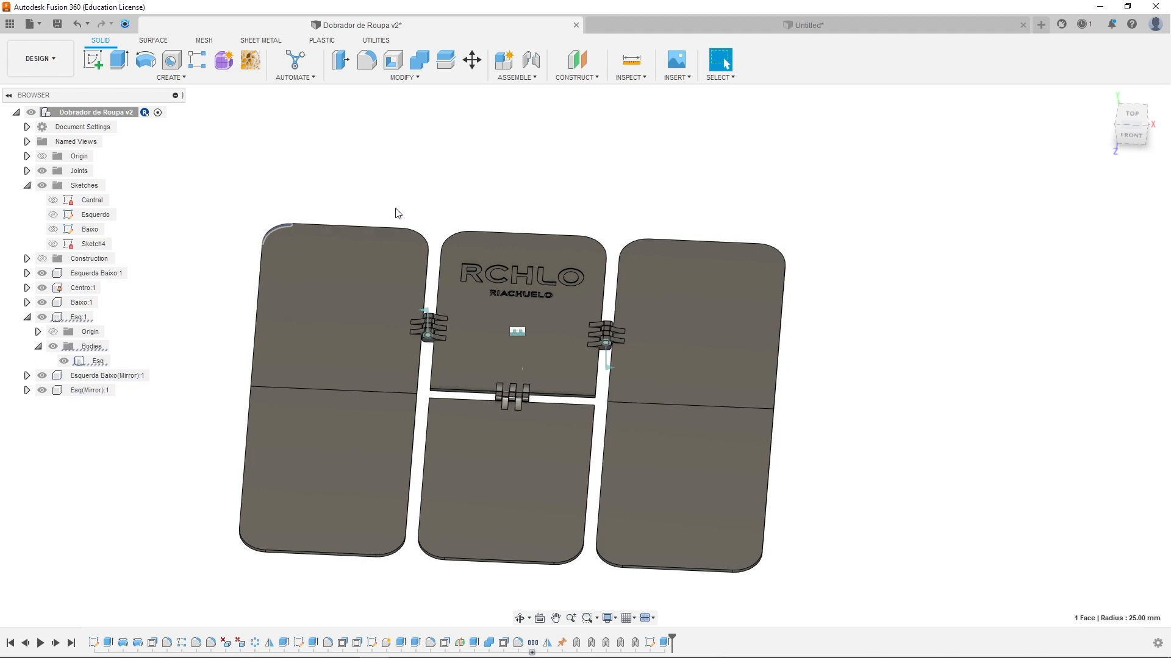
click(701, 28)
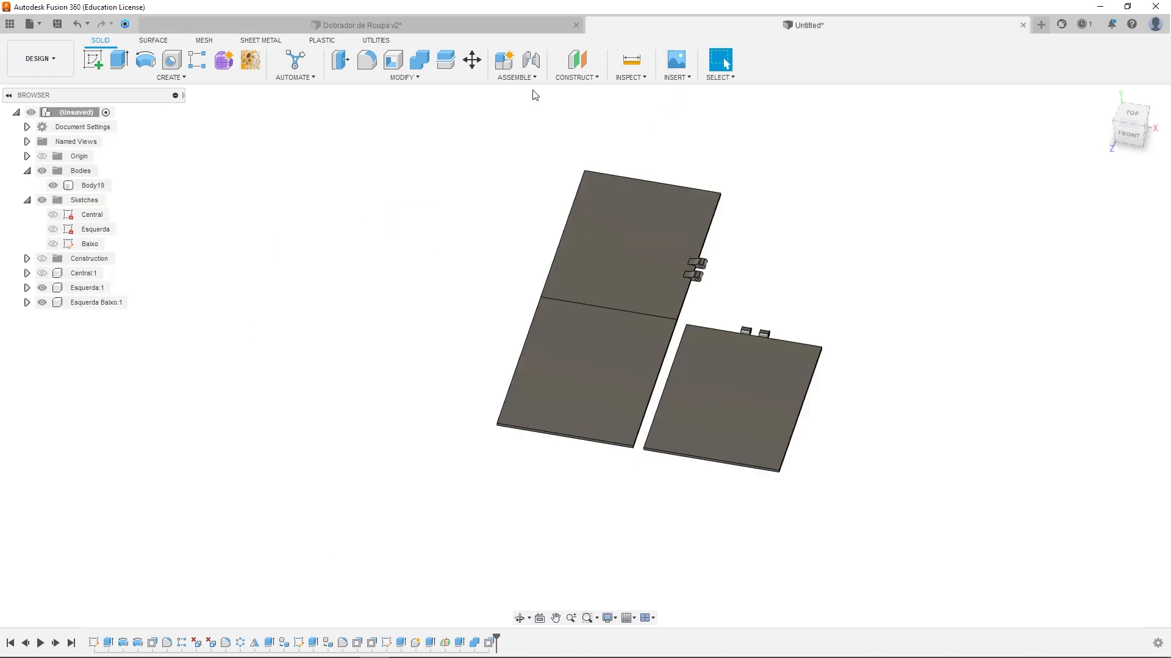
click(470, 31)
drag(225, 194, 443, 595)
click(742, 24)
Show the Central component and start a Fillet on one of the Central plate's upper corner edges
scroll(726, 213, up, 4)
key(f)
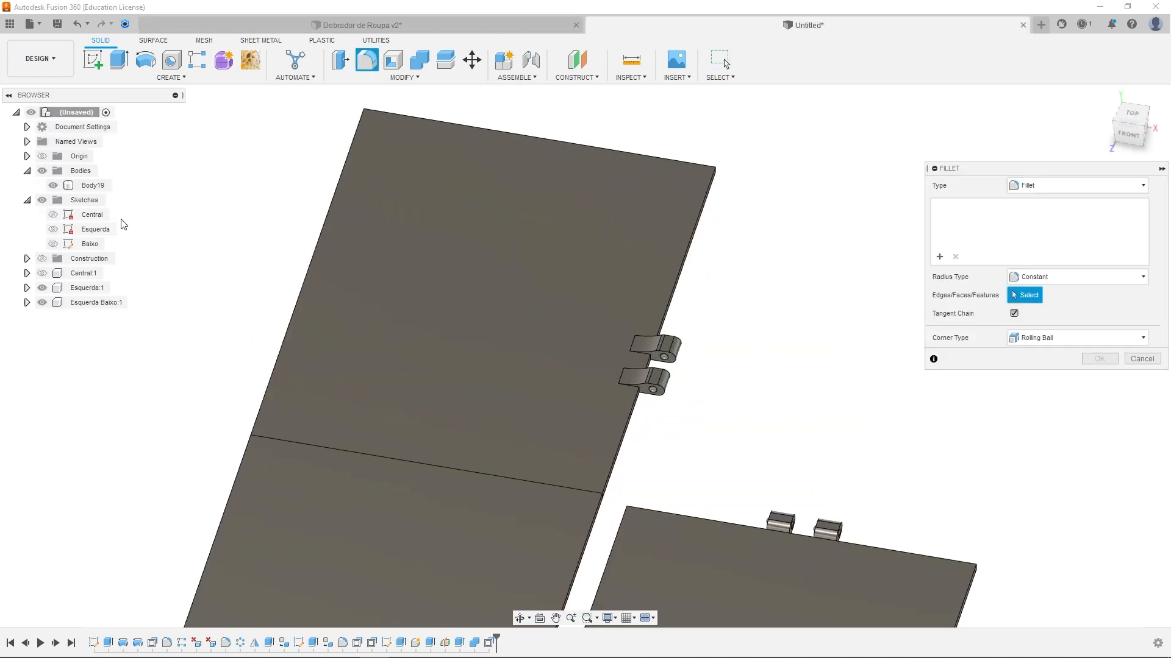
key(Escape)
click(43, 273)
scroll(762, 317, up, 3)
middle_drag(1020, 268, 626, 308)
shift+middle_drag(742, 339, 975, 365)
scroll(934, 352, up, 5)
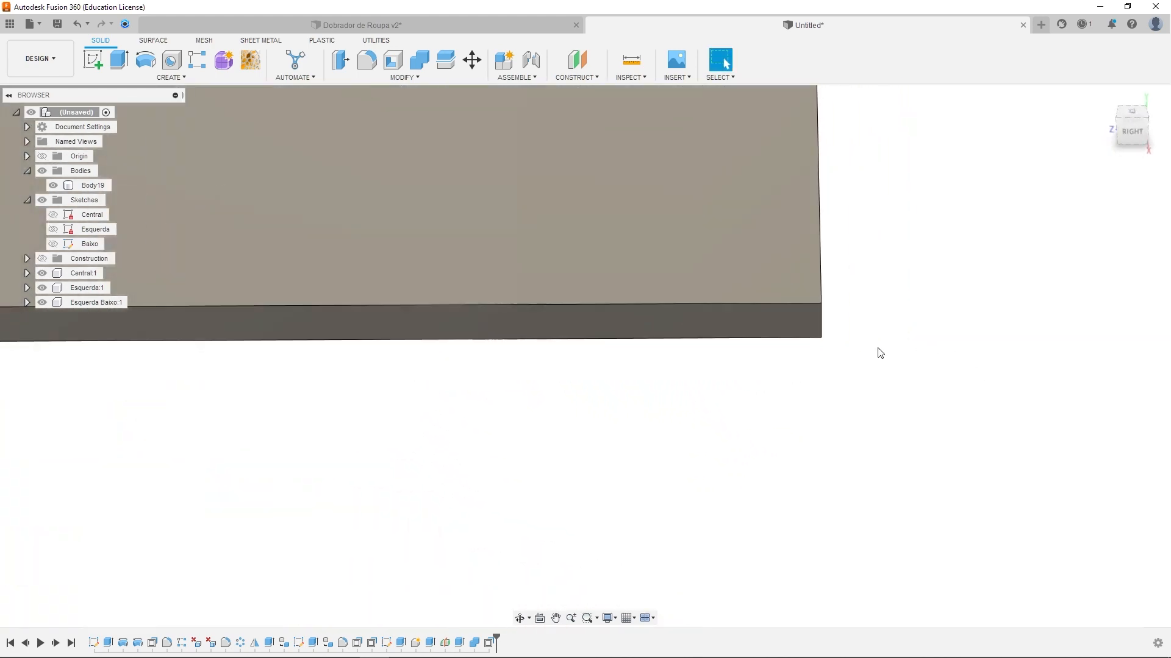
key(f)
click(820, 320)
Add the other upper corner edge of the Central plate and both upper corner edges of the Esquerda plate to the fillet
shift+middle_drag(842, 327, 844, 282)
scroll(488, 98, down, 1)
middle_drag(657, 192, 353, 335)
middle_drag(792, 140, 566, 361)
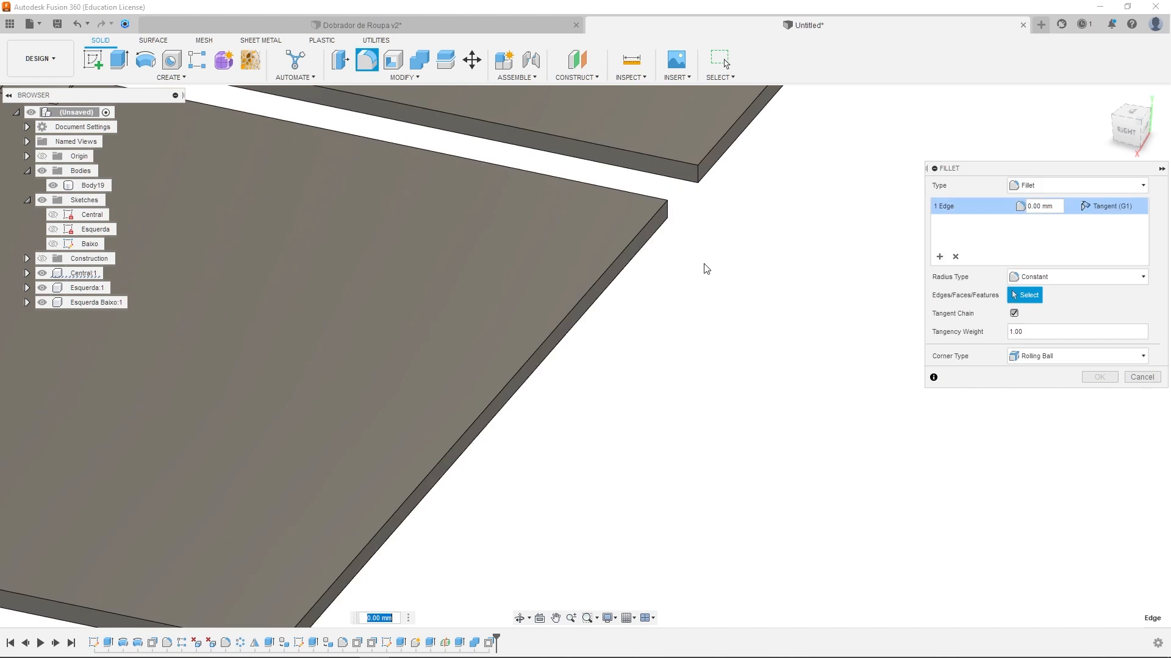
click(667, 210)
click(699, 181)
shift+middle_drag(699, 181, 795, 279)
click(795, 275)
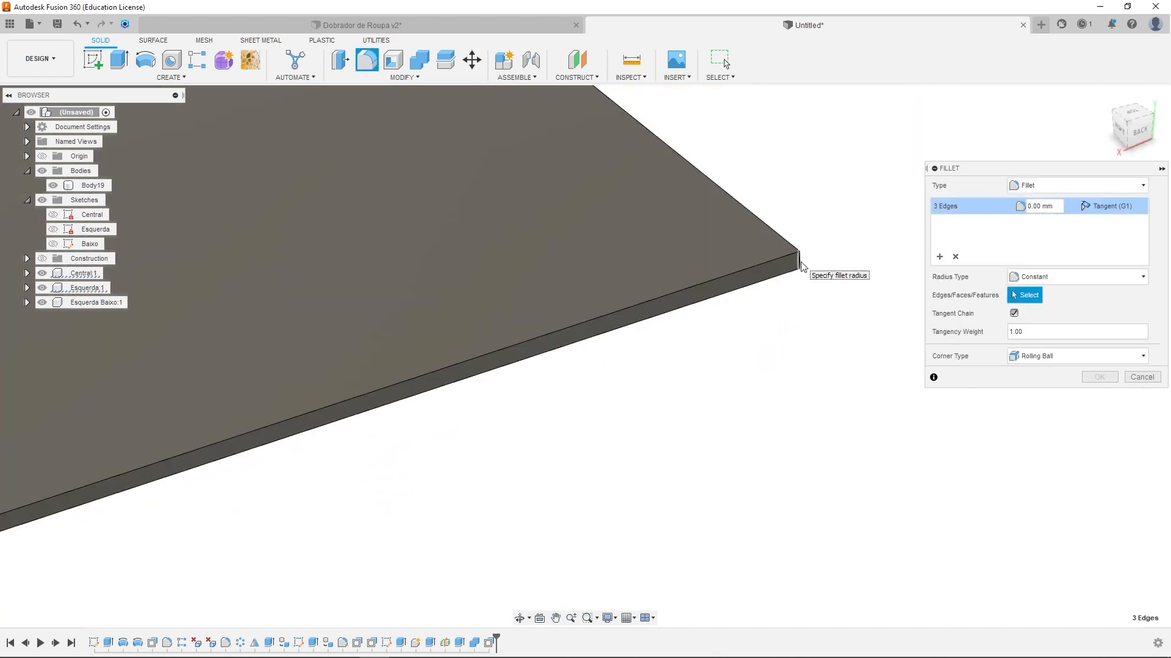
Add the lower outer corner edges of Body19 and the Esquerda Baixo panel to the fillet, making eight edges
scroll(621, 256, down, 4)
middle_drag(421, 253, 707, 320)
shift+middle_drag(427, 311, 573, 335)
scroll(537, 339, up, 5)
click(482, 322)
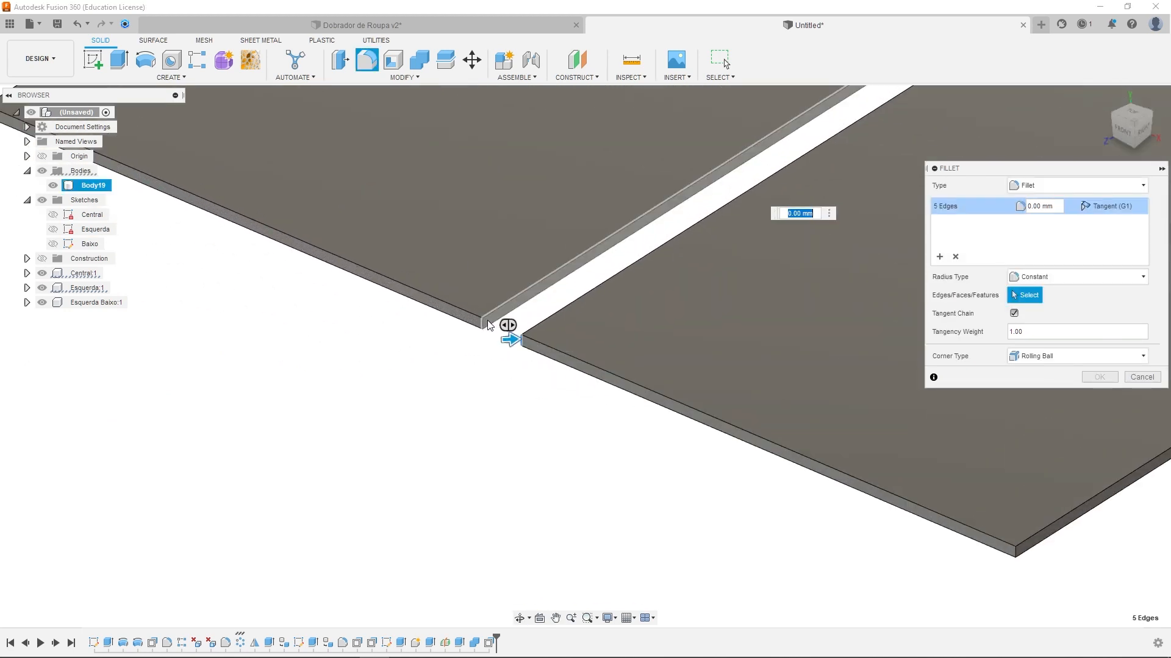
click(1023, 556)
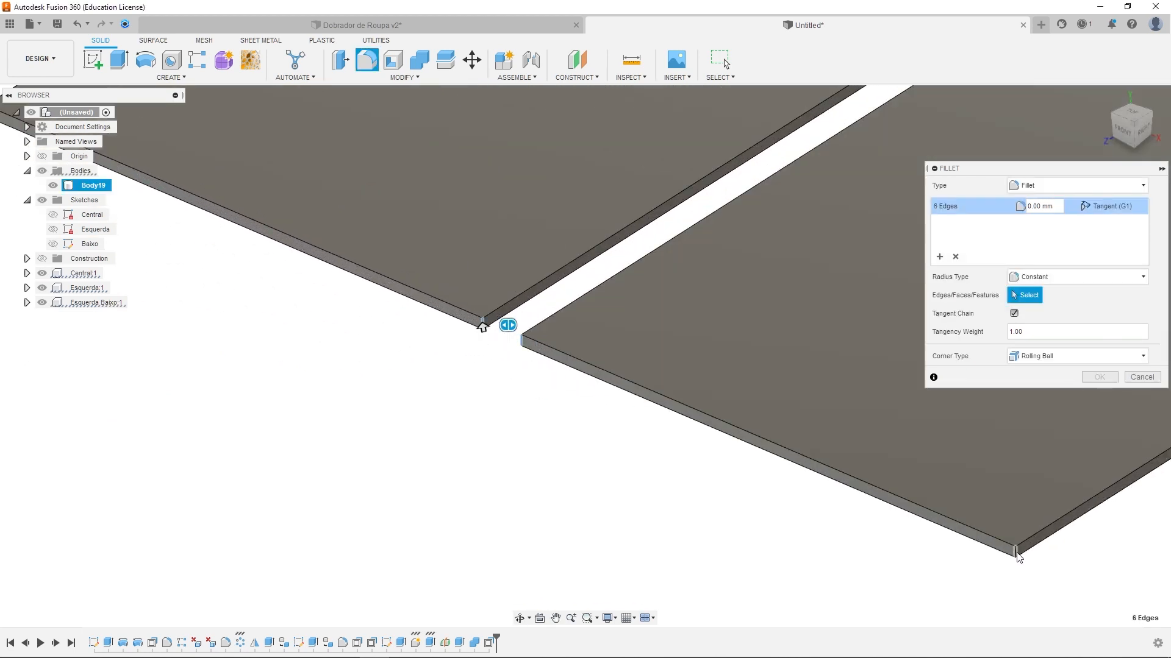
middle_drag(323, 310, 708, 408)
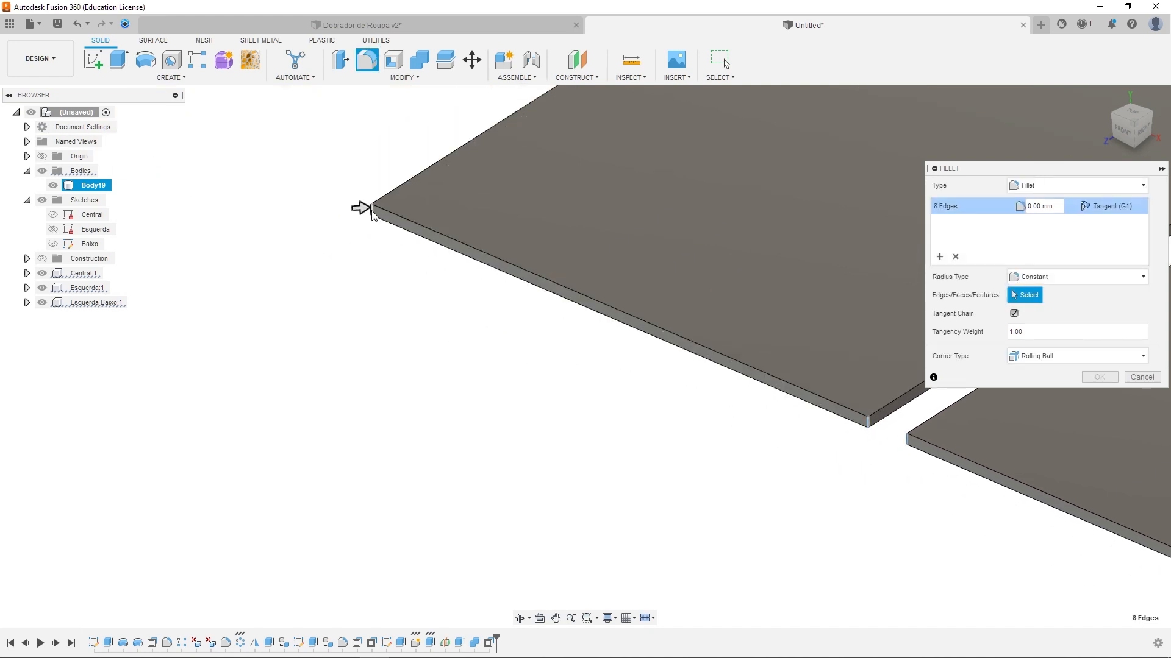
Set the fillet radius to the FilletPlacas parameter and apply it to the eight corner edges
scroll(453, 264, down, 6)
shift+middle_drag(494, 267, 504, 374)
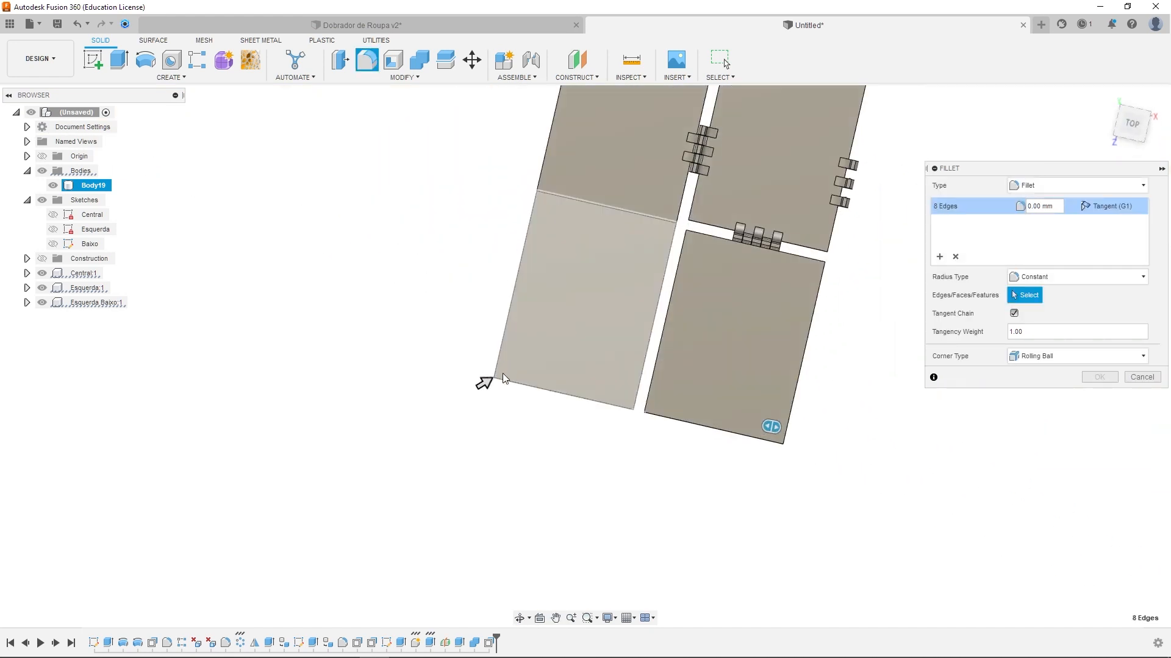
mouse_move(476, 378)
mouse_down()
mouse_move(501, 361)
mouse_move(488, 372)
mouse_up()
text(FilletPlacas)
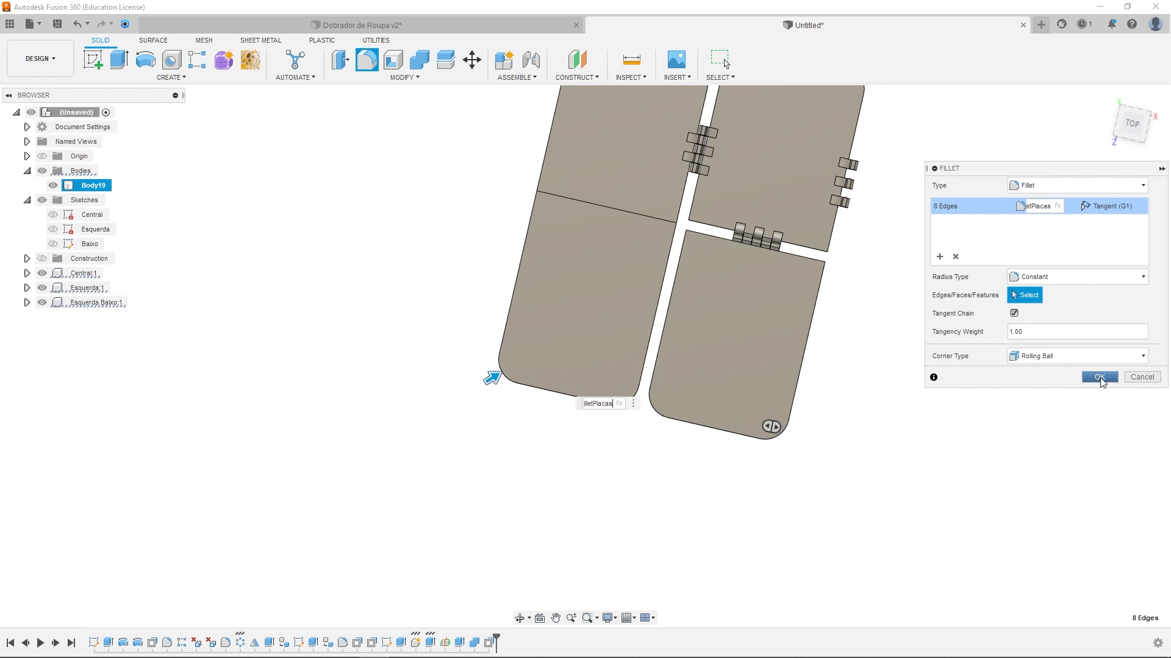
click(1100, 378)
mouse_move(859, 219)
middle_down()
mouse_move(766, 333)
mouse_move(792, 319)
mouse_move(782, 284)
mouse_move(800, 279)
middle_up()
scroll(704, 334, down, 2)
Mirror the Esquerda and Esquerda Baixo components about the vertical origin plane running lengthwise through the middle of the Central plate
drag(402, 134, 640, 522)
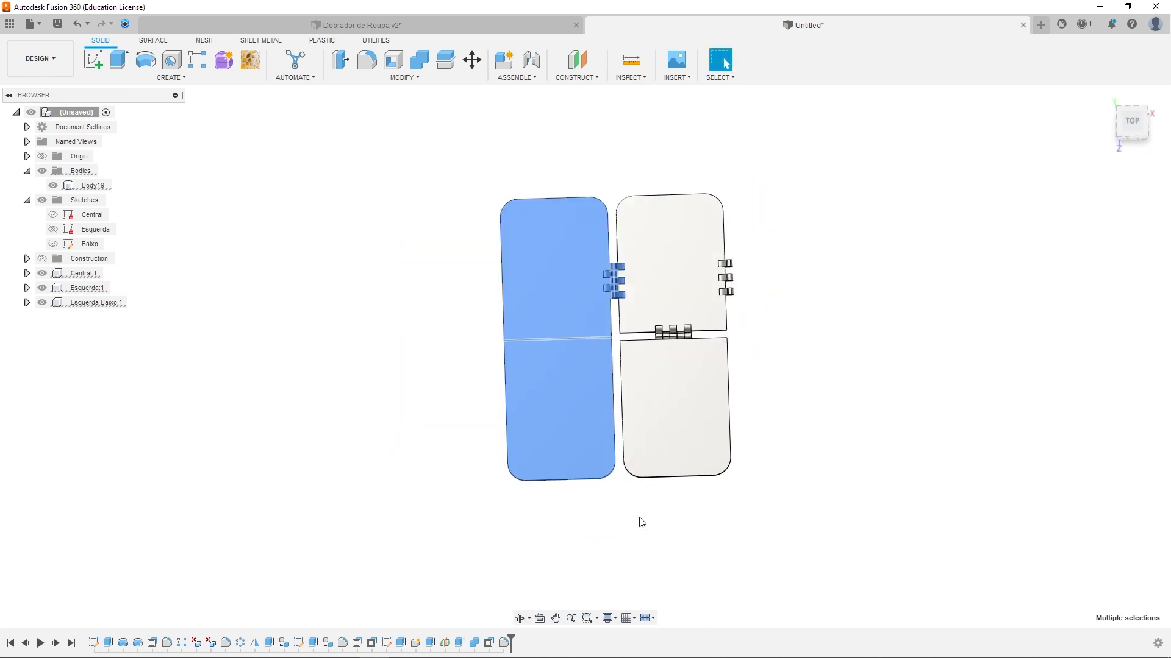
click(819, 503)
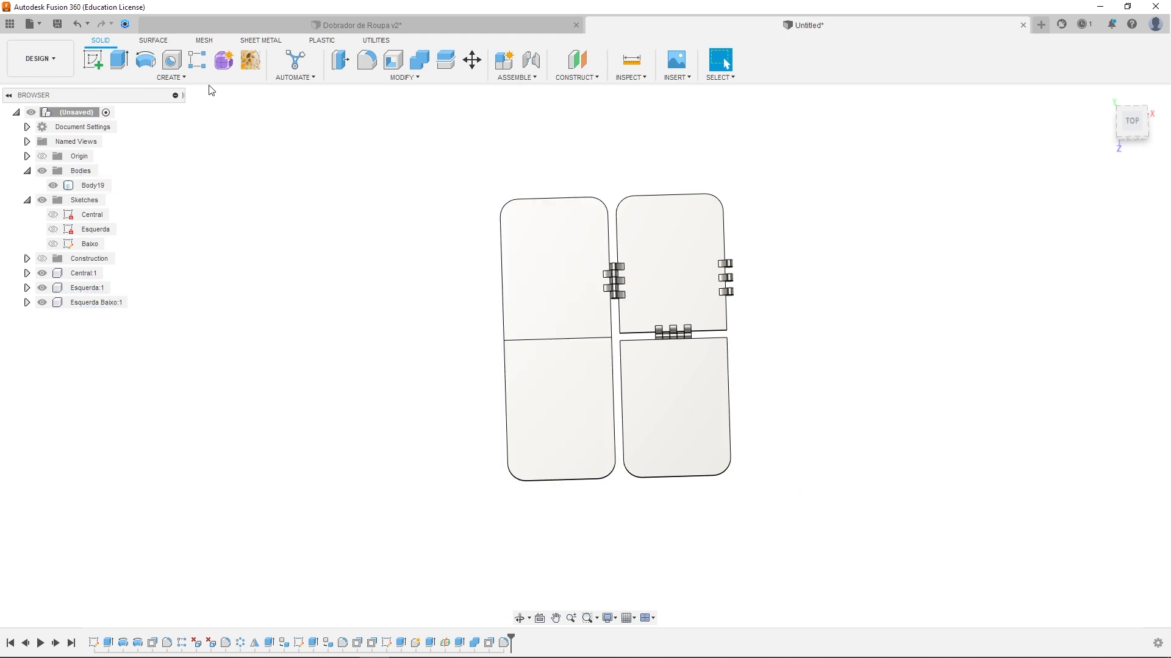
click(171, 78)
click(130, 356)
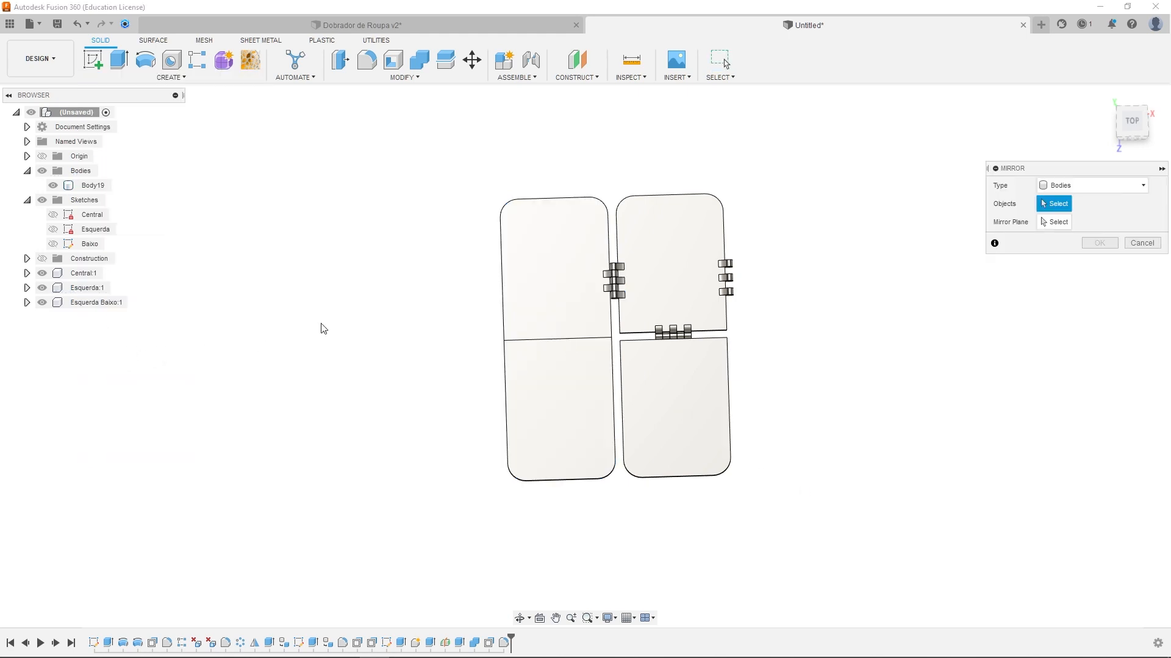
click(1073, 186)
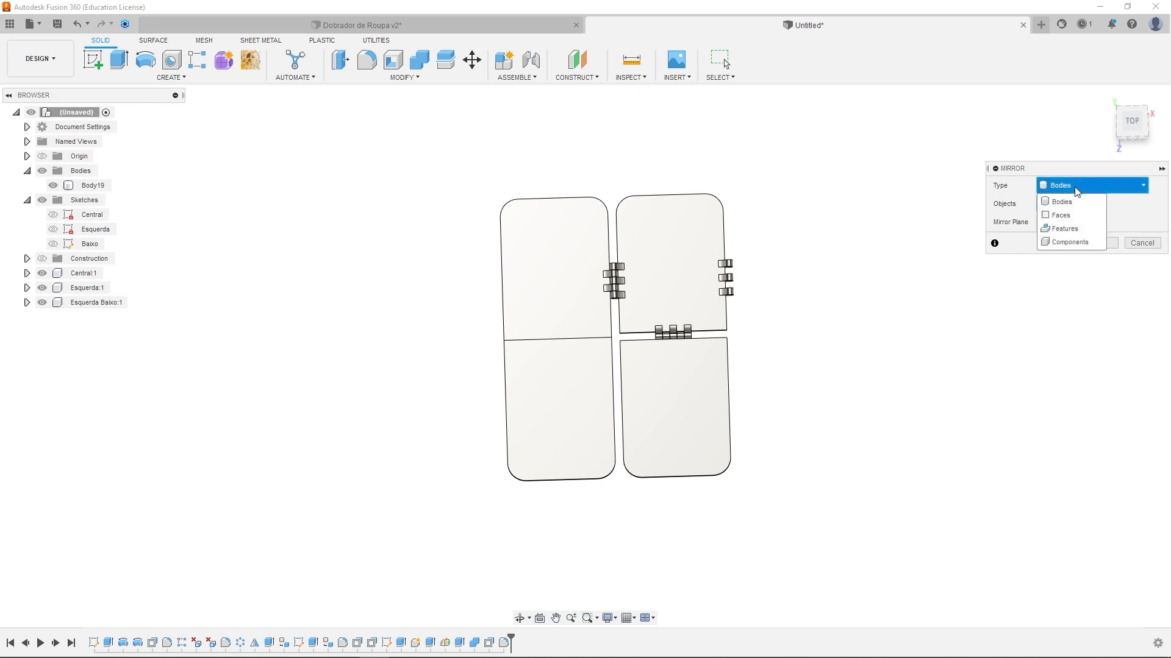
click(1068, 242)
click(576, 293)
click(584, 403)
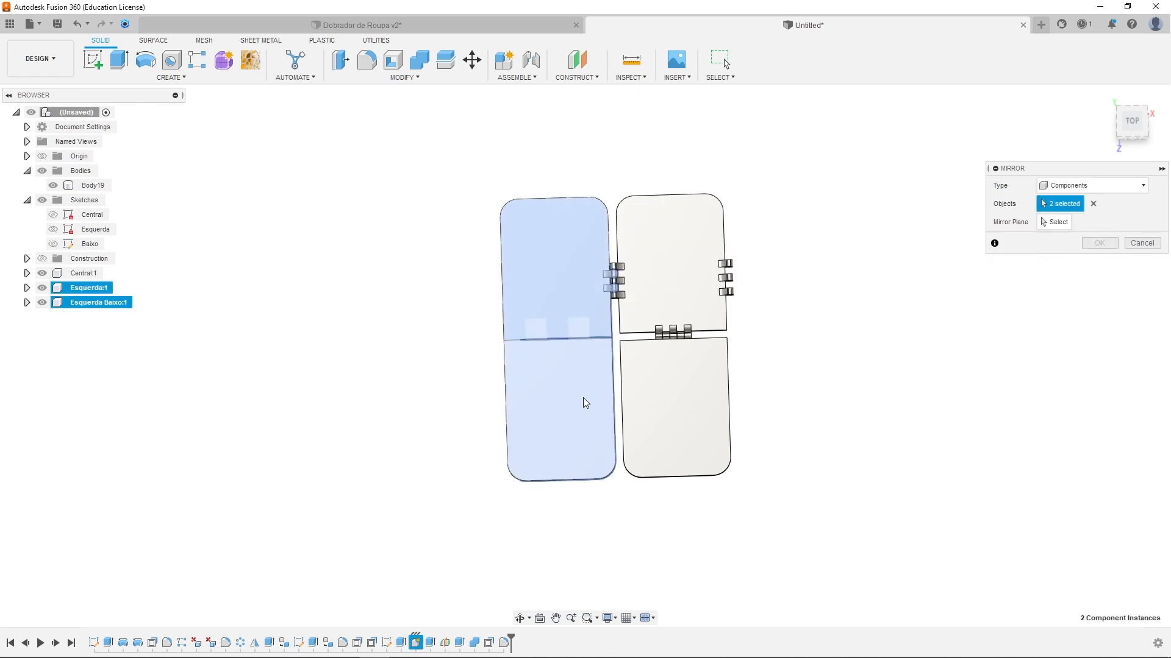
click(1054, 224)
shift+middle_drag(882, 355, 828, 298)
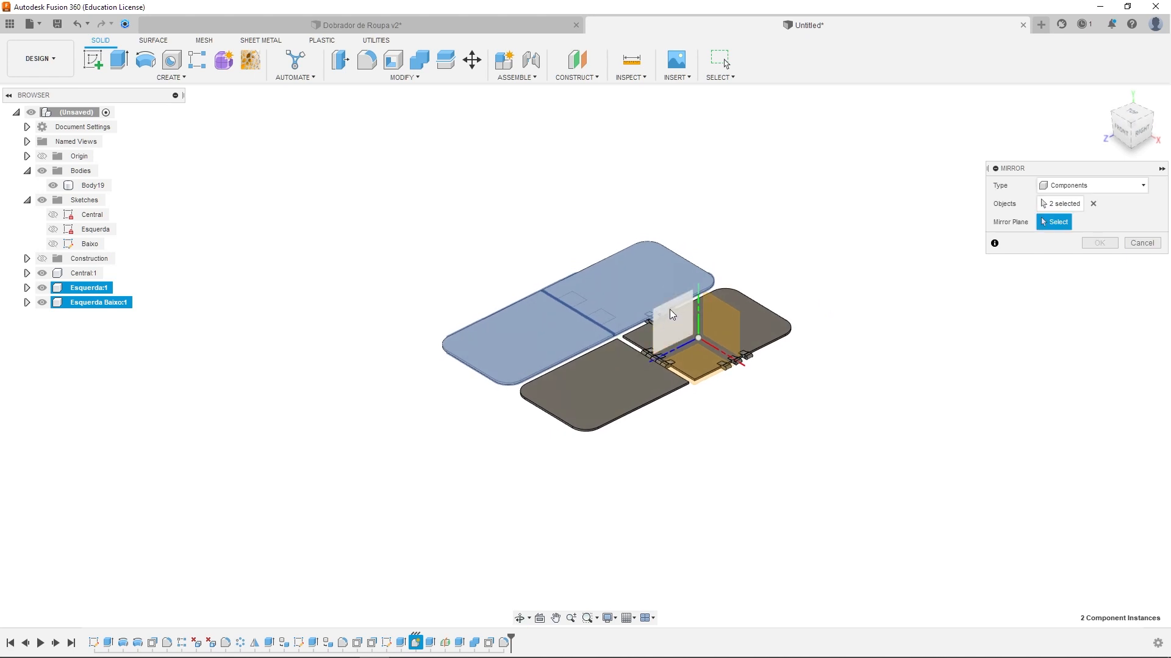
click(671, 310)
click(1098, 243)
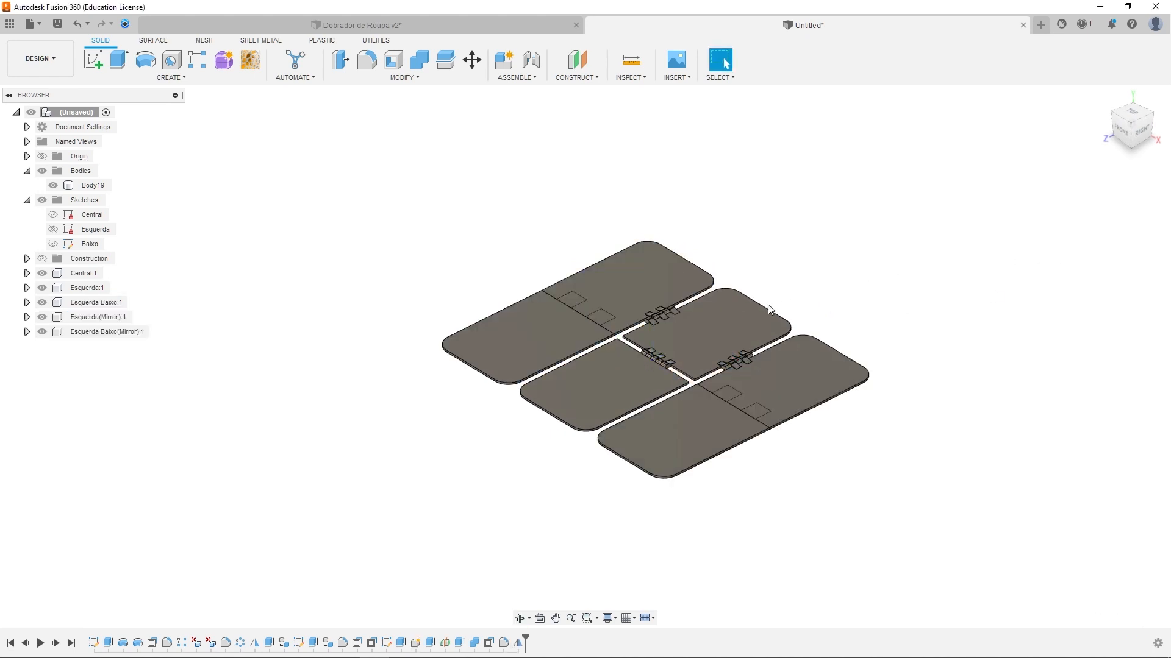
shift+middle_drag(793, 368, 803, 272)
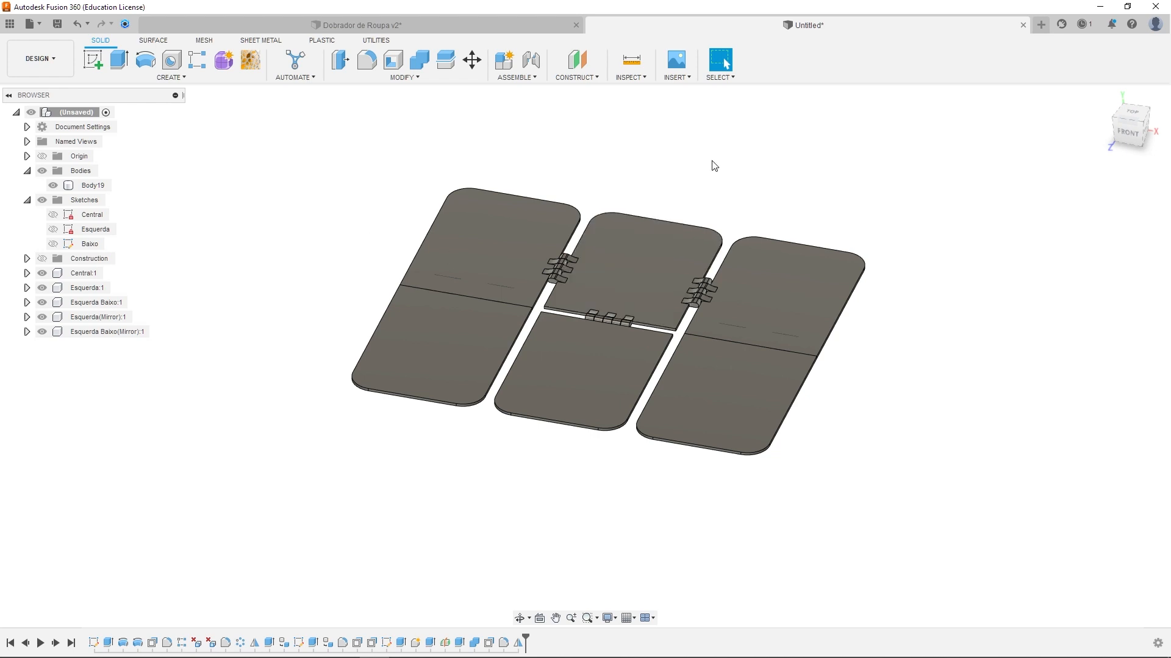
Start a sketch on the Central plate's upper face and insert the Renner.svg file from the computer's desktop
click(100, 64)
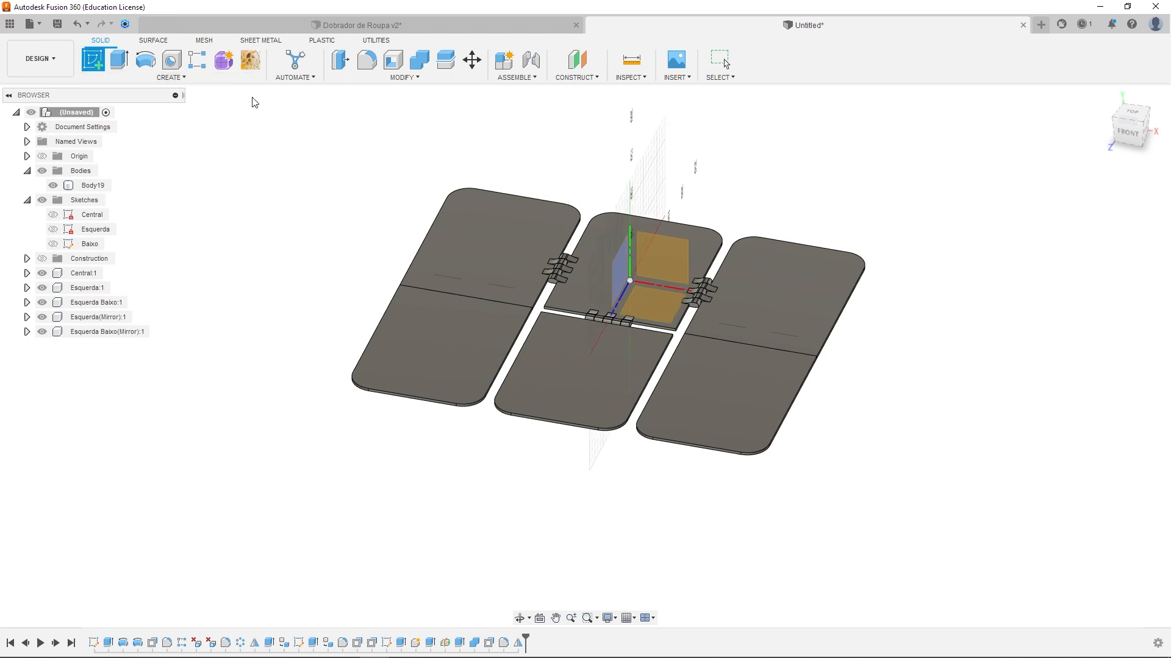
click(715, 245)
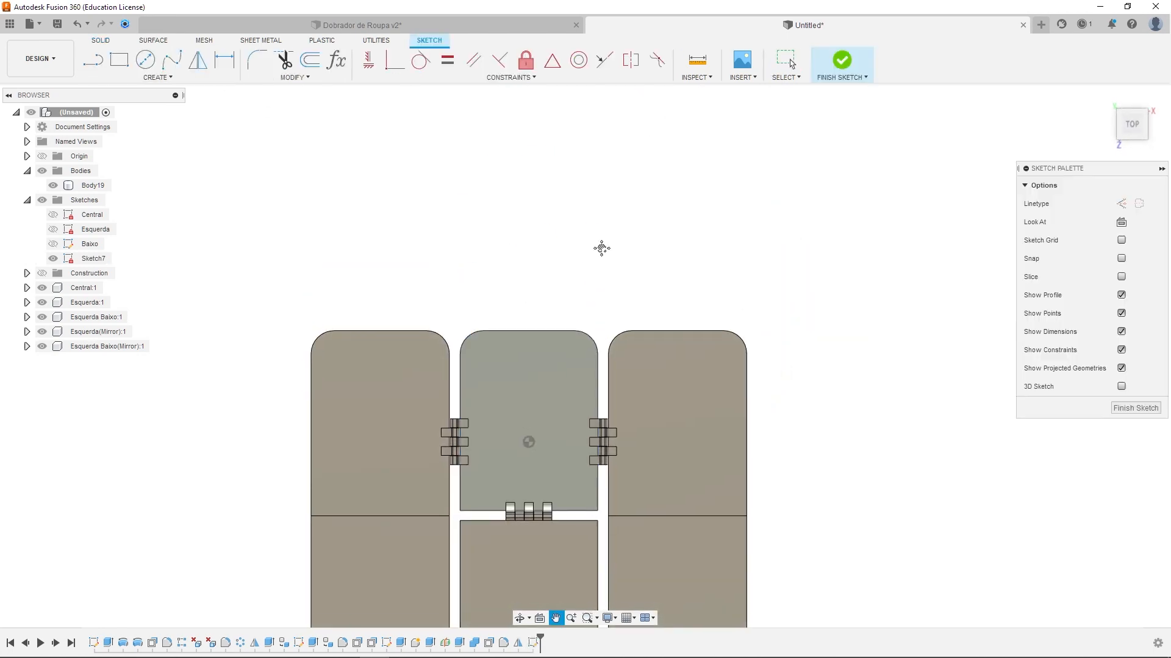
click(746, 79)
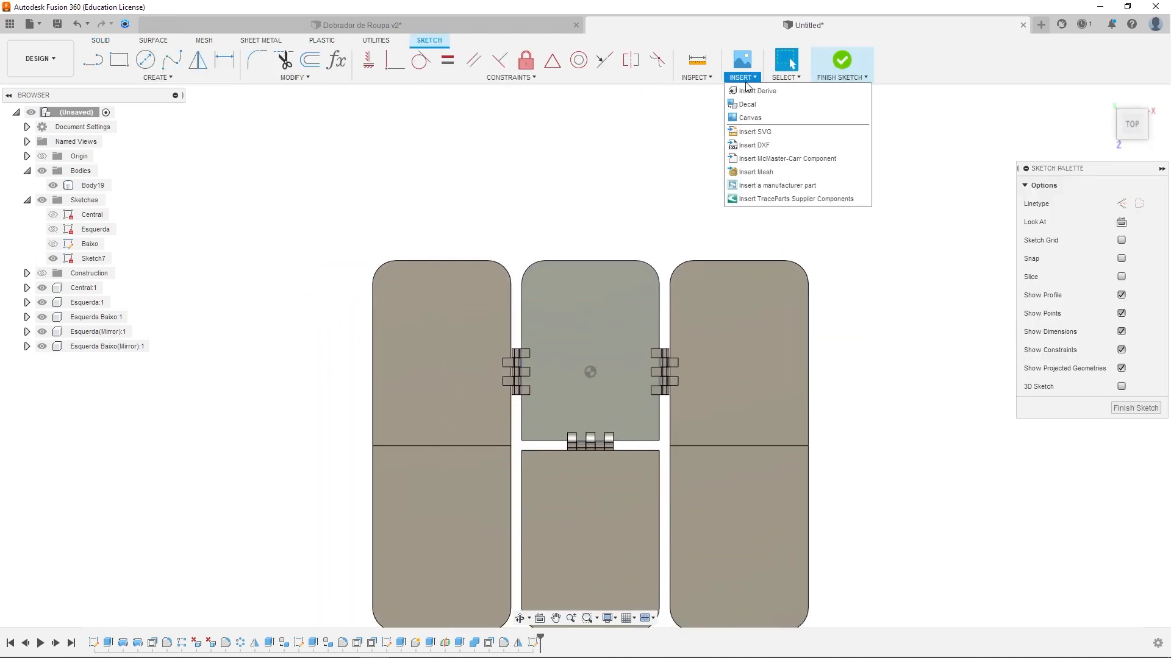
click(786, 133)
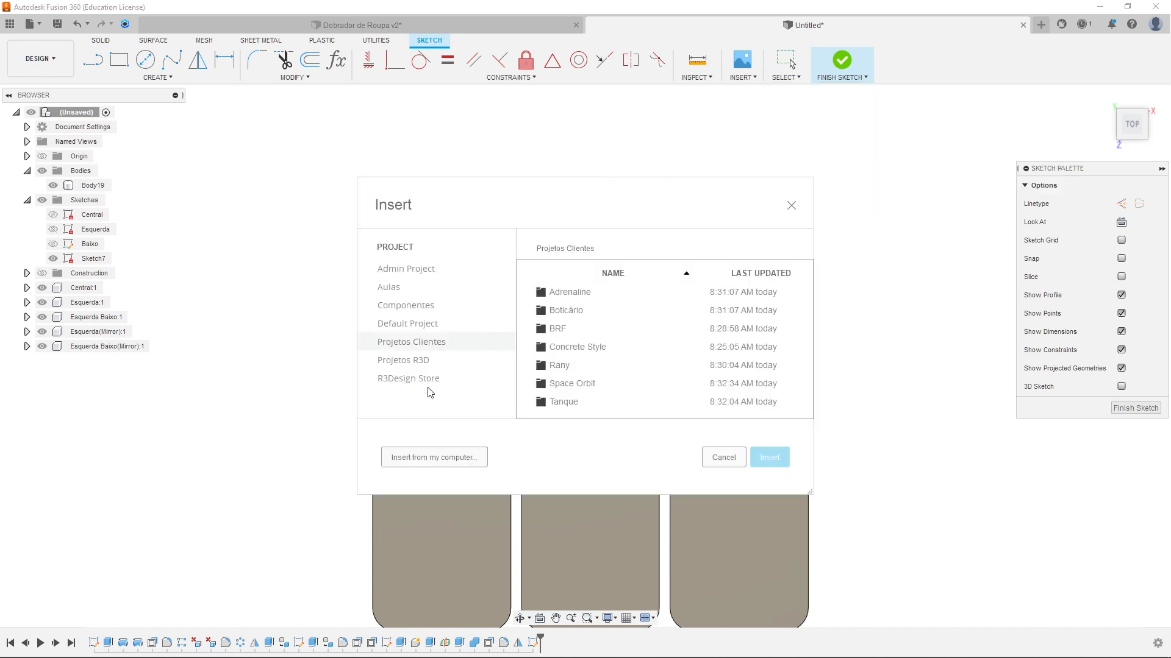
click(434, 457)
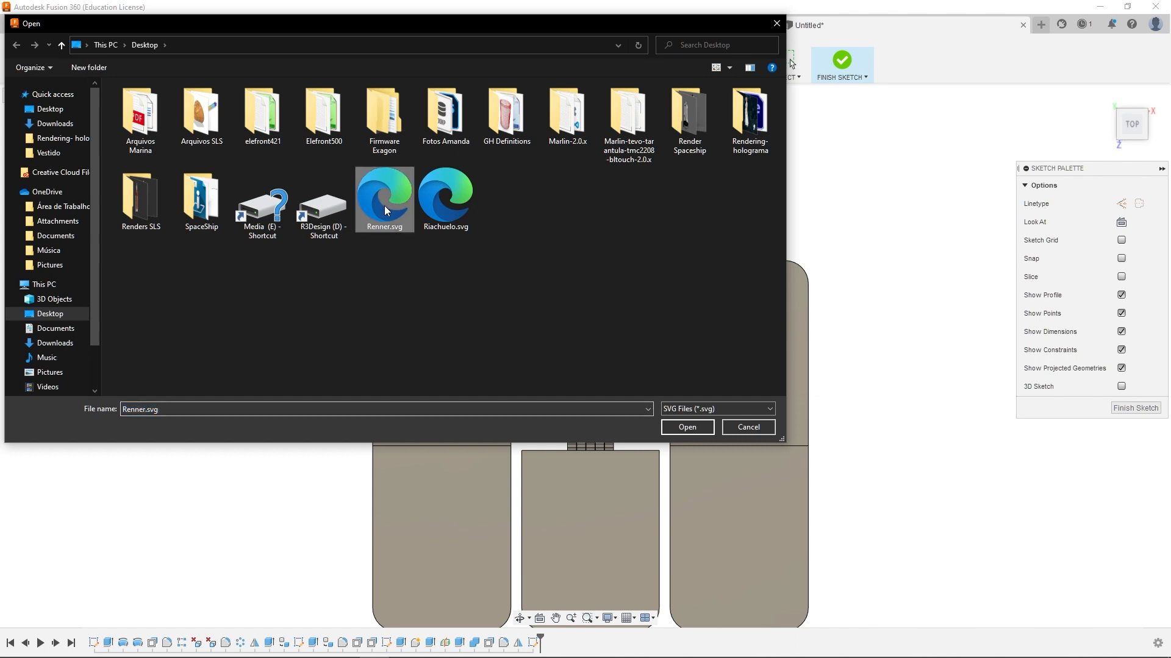
double_click(384, 206)
Place and scale the Renner logo so it spans the upper part of the Central plate
click(590, 390)
click(608, 372)
mouse_move(570, 350)
mouse_down()
mouse_move(662, 393)
mouse_move(635, 371)
mouse_move(651, 372)
mouse_up()
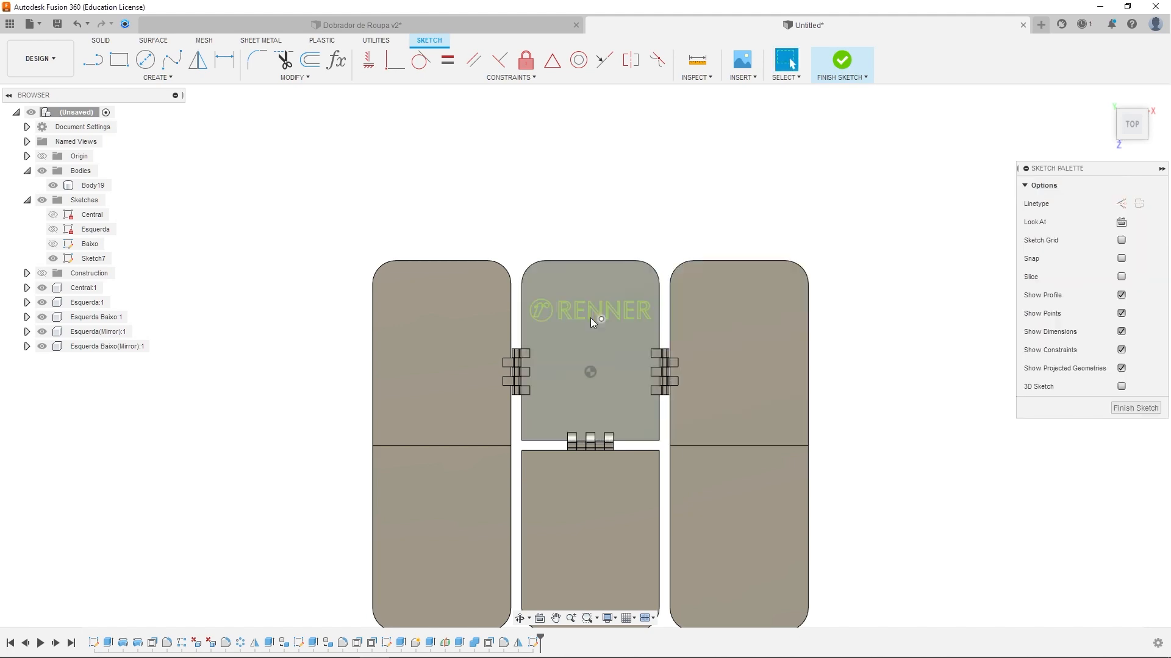
Extrude the logo's circle and the six RENNER letter profiles downward as a cut into the Central plate
scroll(566, 316, up, 4)
mouse_move(566, 316)
shift+middle_down()
mouse_move(613, 368)
mouse_move(617, 332)
mouse_move(574, 321)
shift+middle_up()
key(e)
click(558, 314)
click(589, 335)
click(622, 365)
click(679, 400)
click(703, 428)
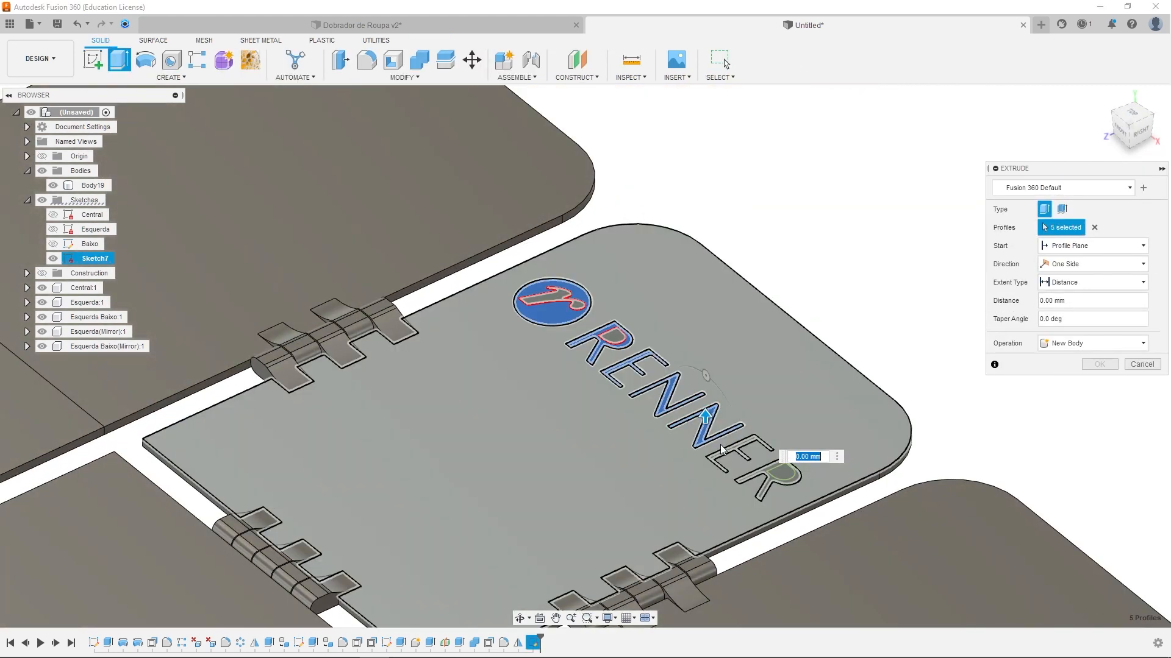
click(730, 455)
click(765, 472)
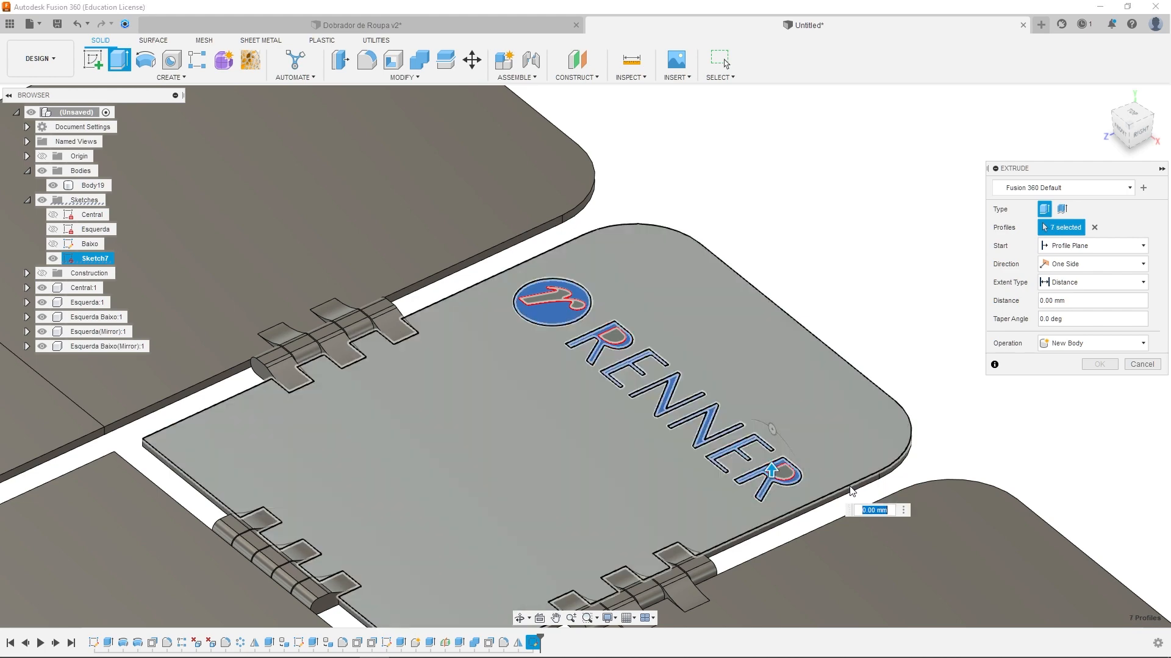
text(-2)
key(BackSpace)
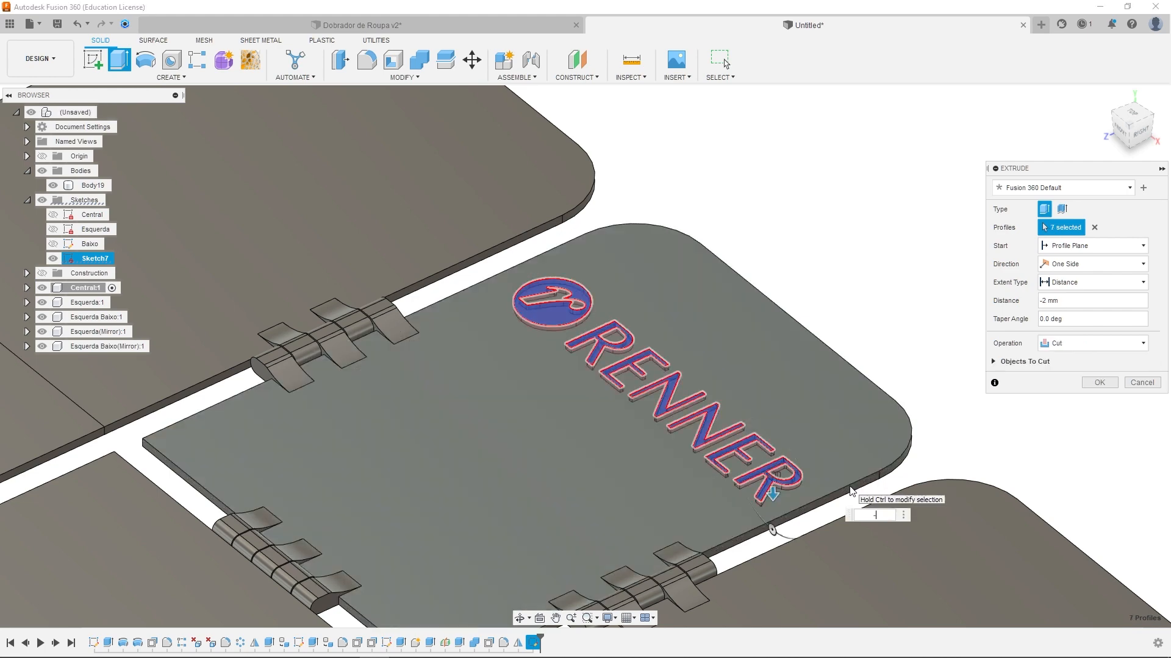
key(Return)
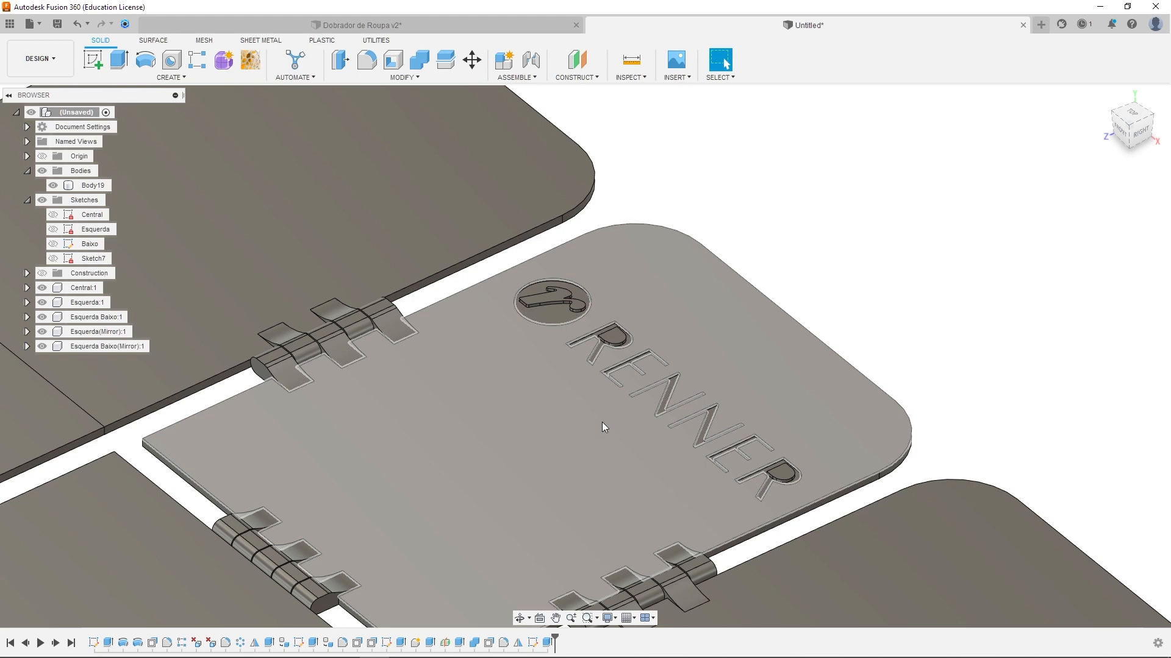
scroll(817, 309, down, 5)
shift+middle_drag(817, 308, 946, 308)
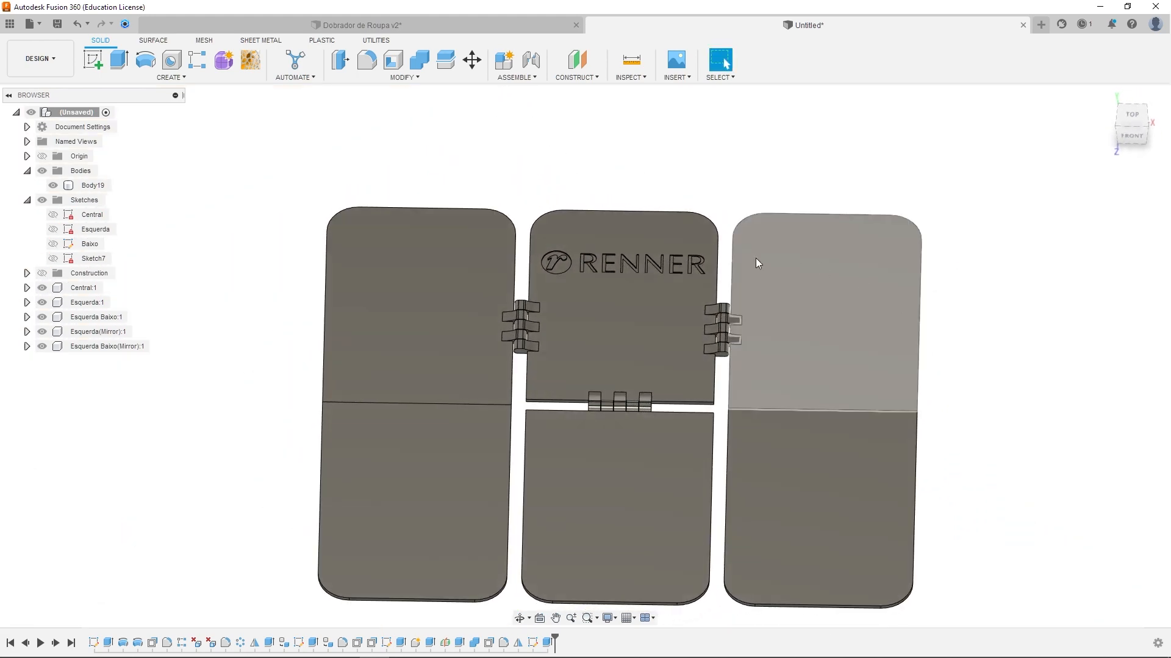
shift+middle_drag(840, 204, 832, 192)
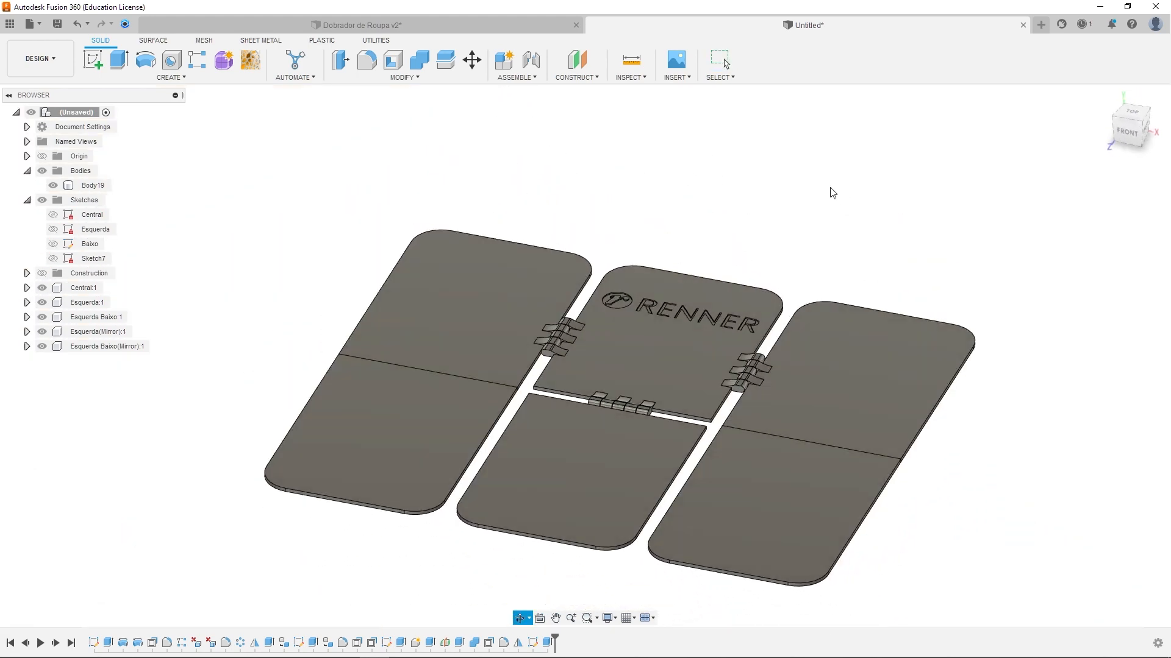
click(517, 78)
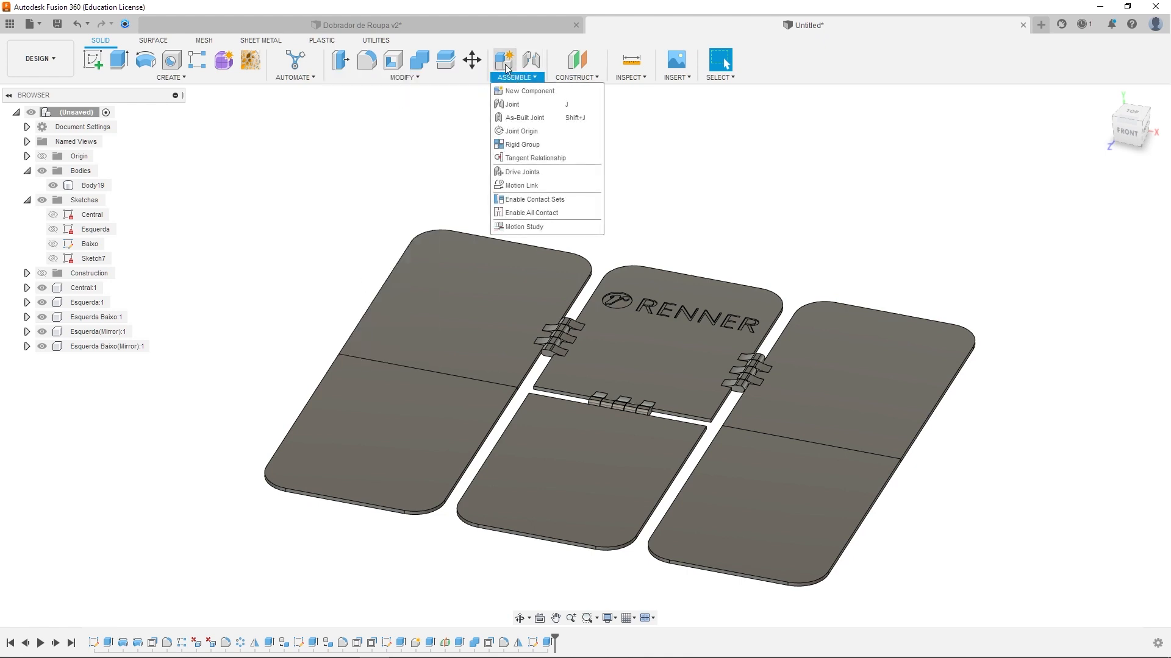
mouse_move(479, 78)
click(731, 214)
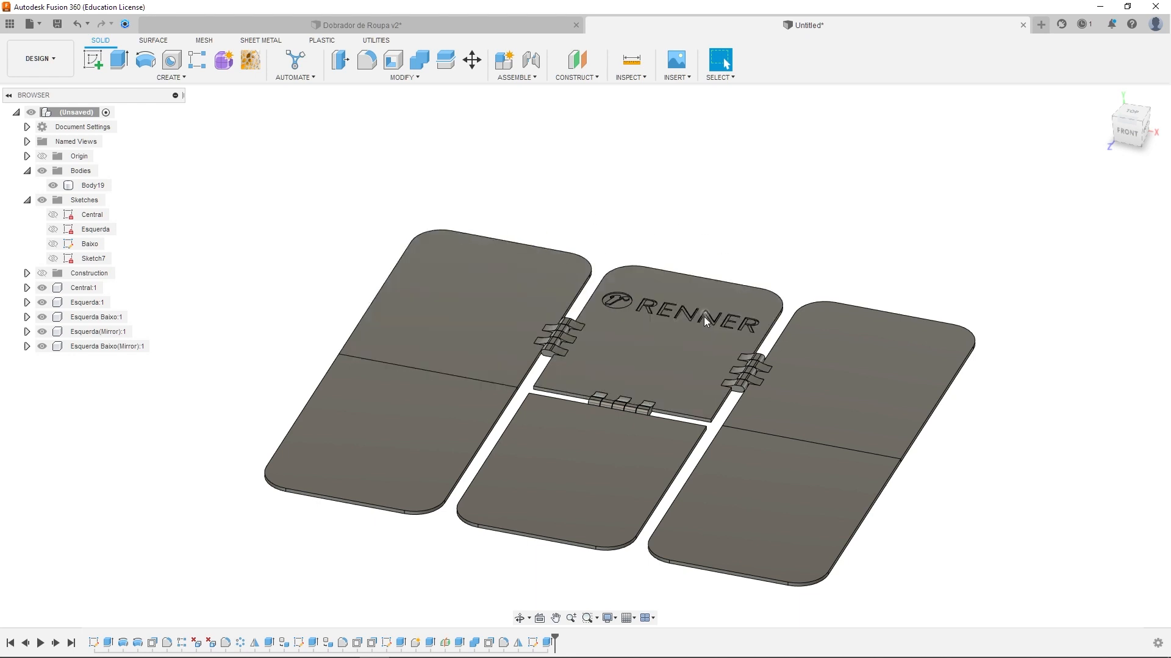
click(717, 290)
click(719, 232)
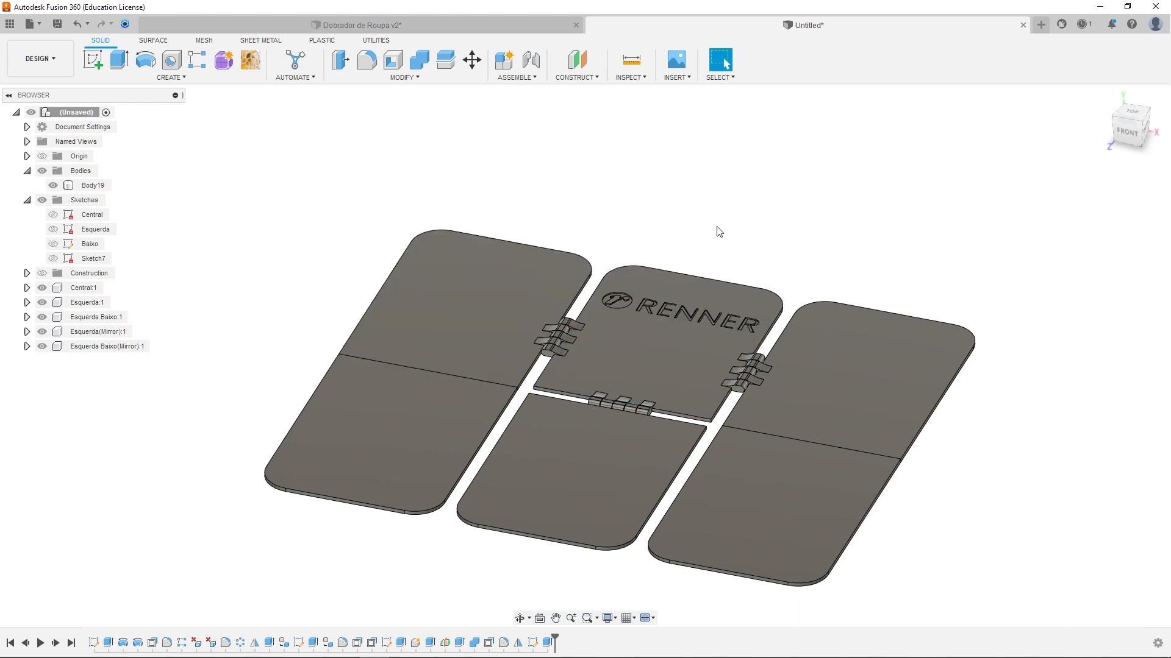
Ground the Central component
click(93, 288)
right_click(86, 290)
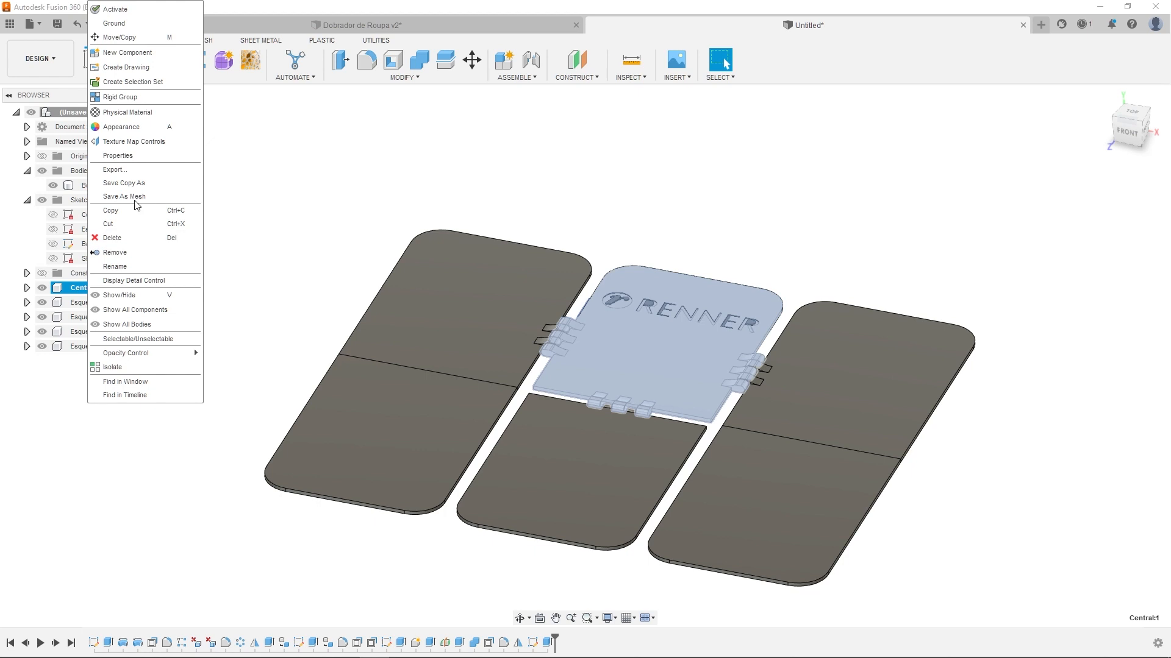
click(152, 25)
key(Escape)
Pull the mirrored panels and the Esquerda panel away from the Central plate to check their free movement, and revert their positions
drag(899, 367, 1004, 328)
drag(809, 488, 906, 551)
click(583, 498)
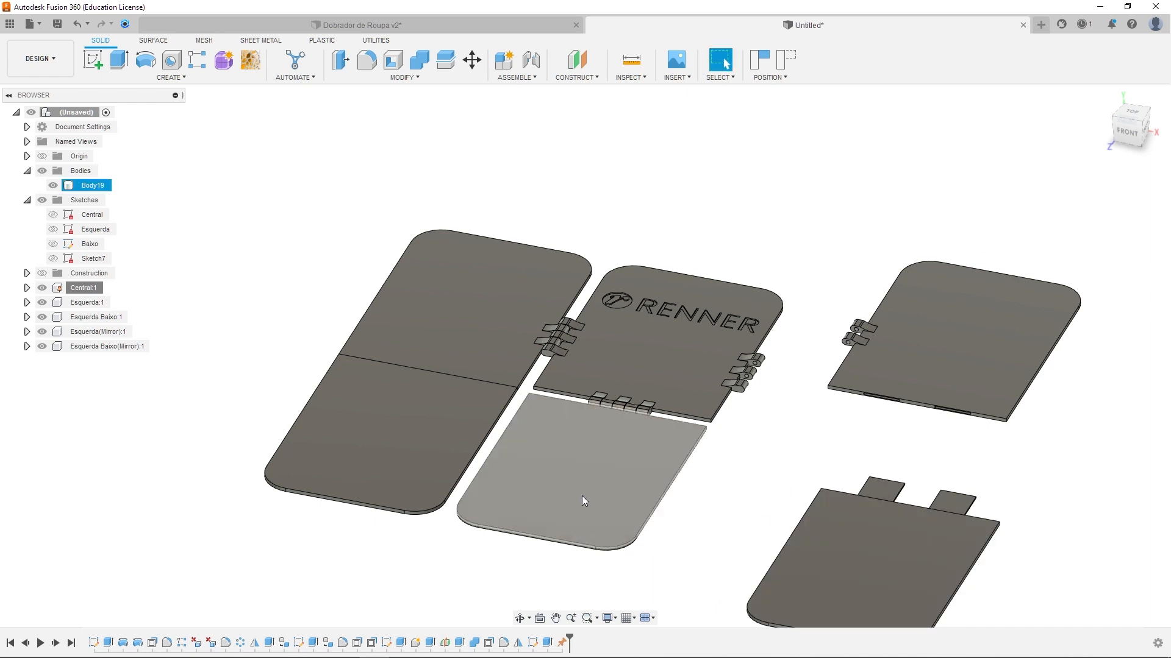
click(396, 408)
drag(478, 332, 435, 348)
drag(468, 308, 503, 266)
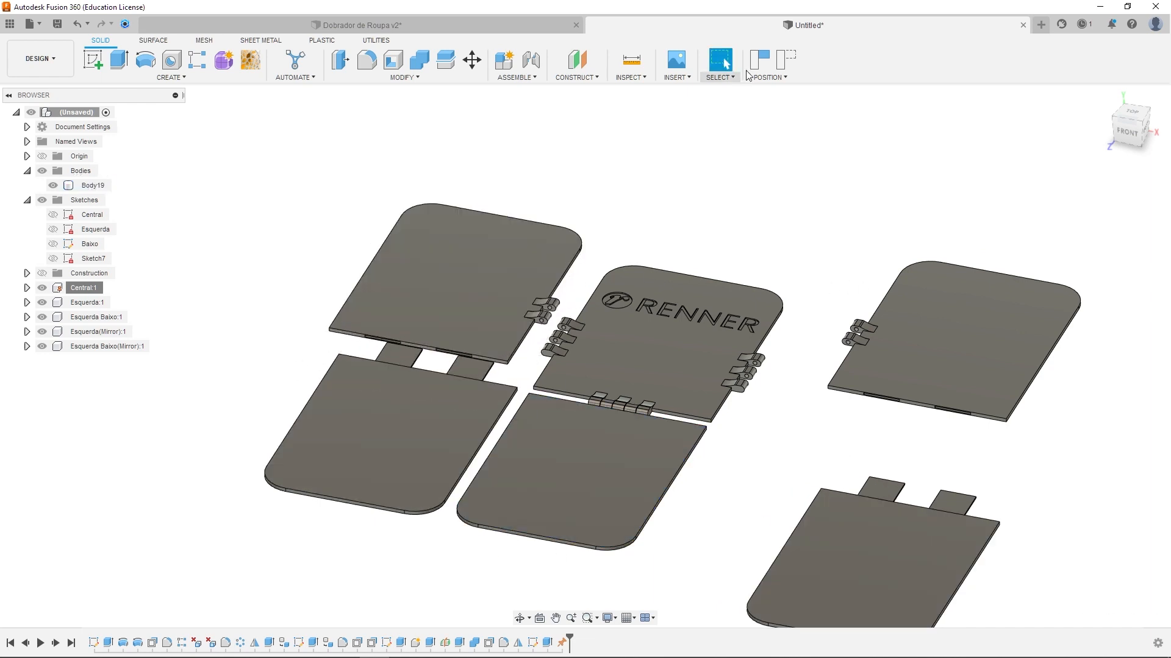
click(795, 60)
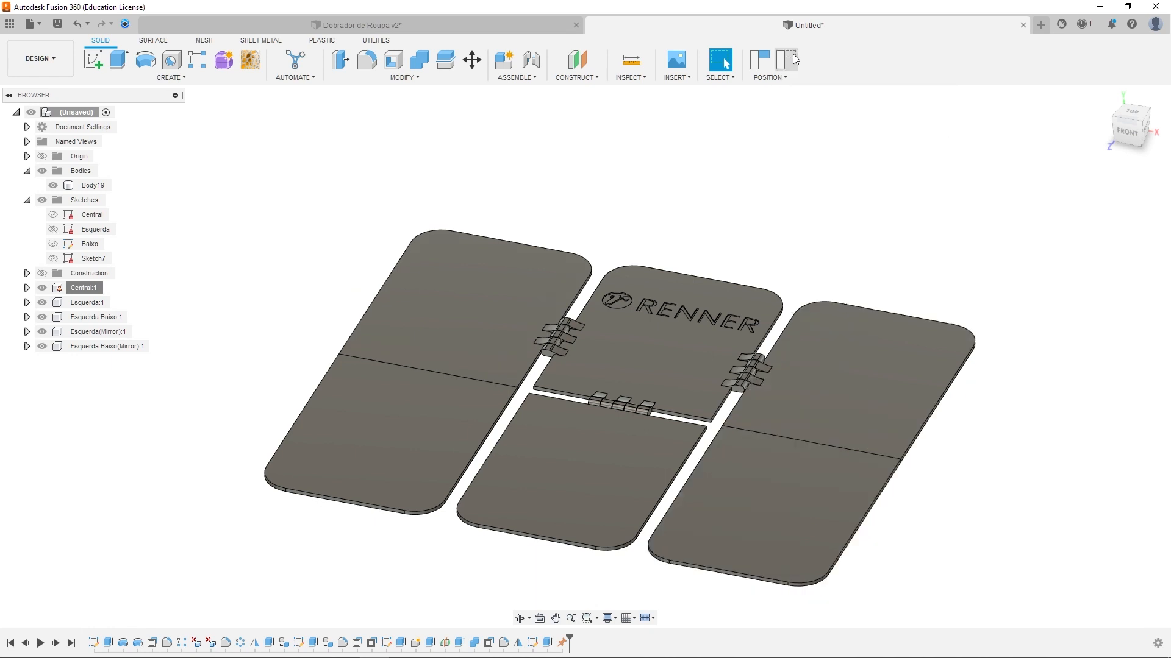
Create a component from Body19, the plate below the Central one, and rename it Baixo
click(593, 451)
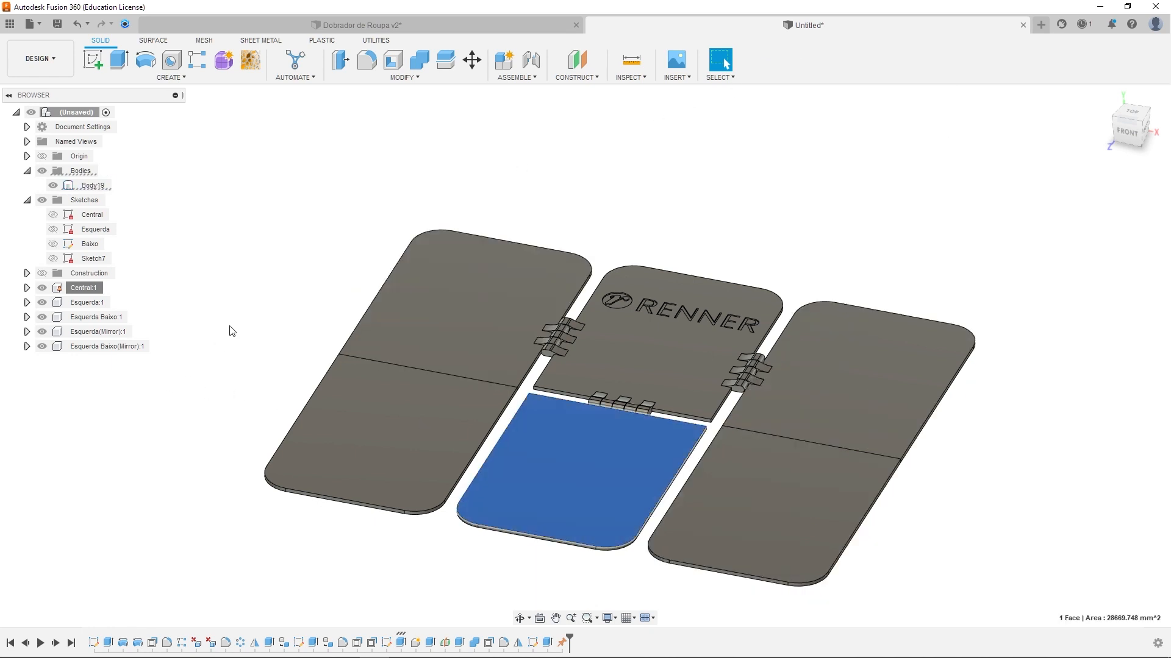
click(92, 185)
right_click(92, 187)
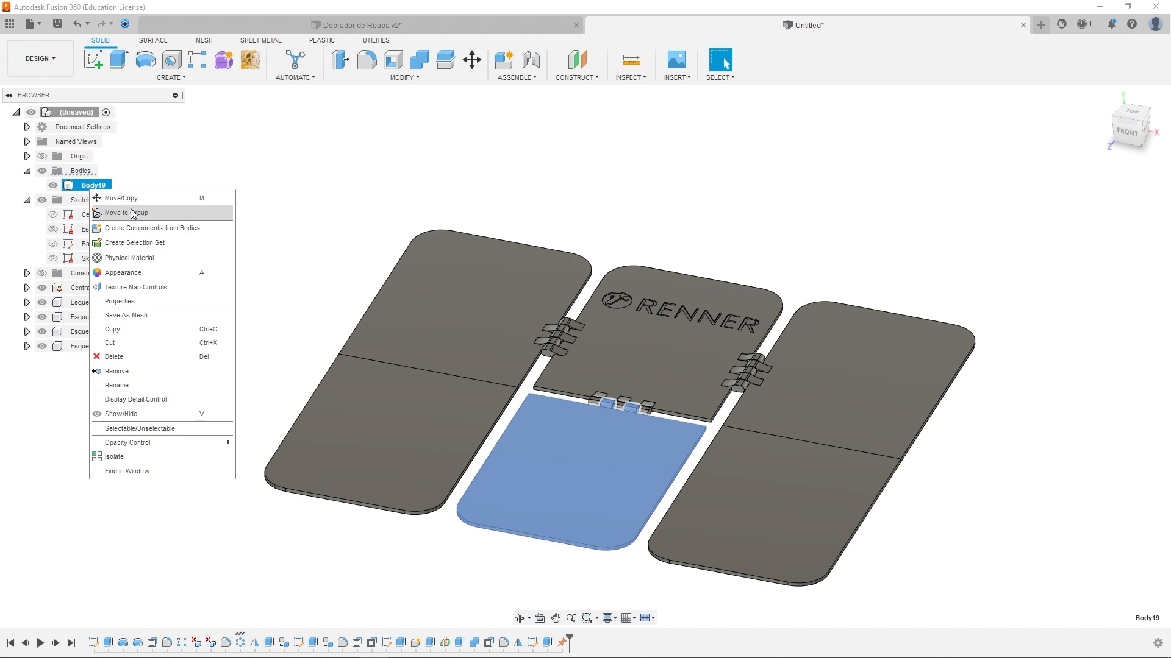
click(136, 228)
click(92, 332)
click(92, 332)
text(Baixo)
key(Return)
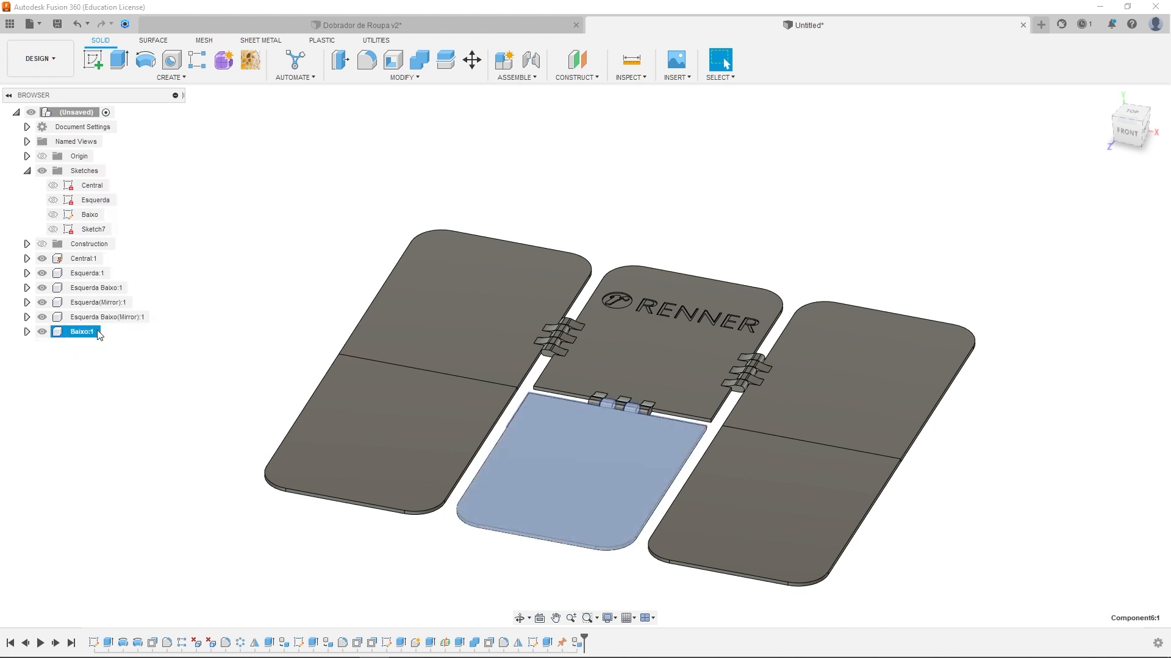
Try moving the Baixo component away from the Central plate, and undo the move
drag(343, 426, 303, 448)
click(399, 409)
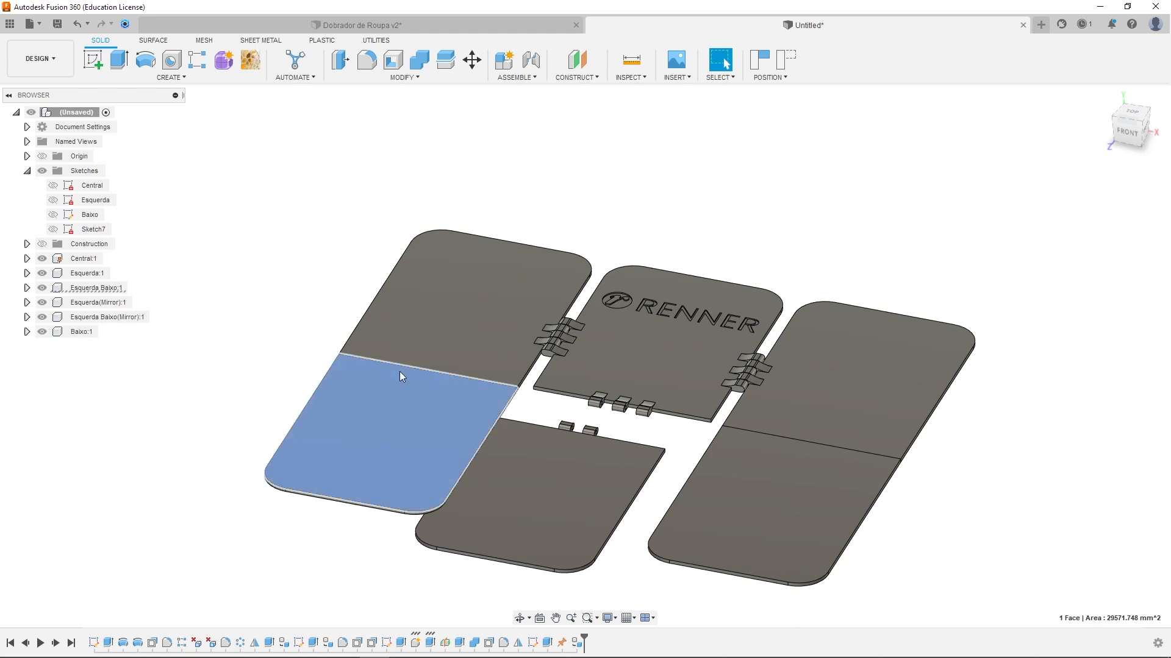
key(ctrl+z)
Examine the Esquerda Baixo component's body and check its free movement, reverting its position
click(98, 288)
click(27, 288)
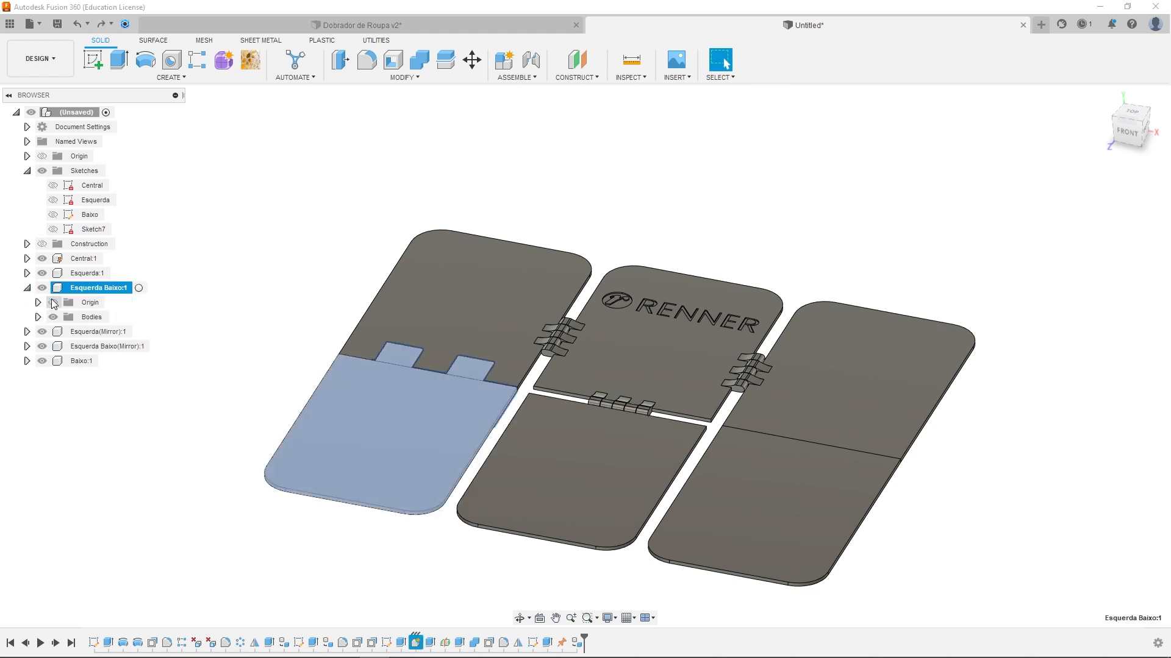
right_click(83, 287)
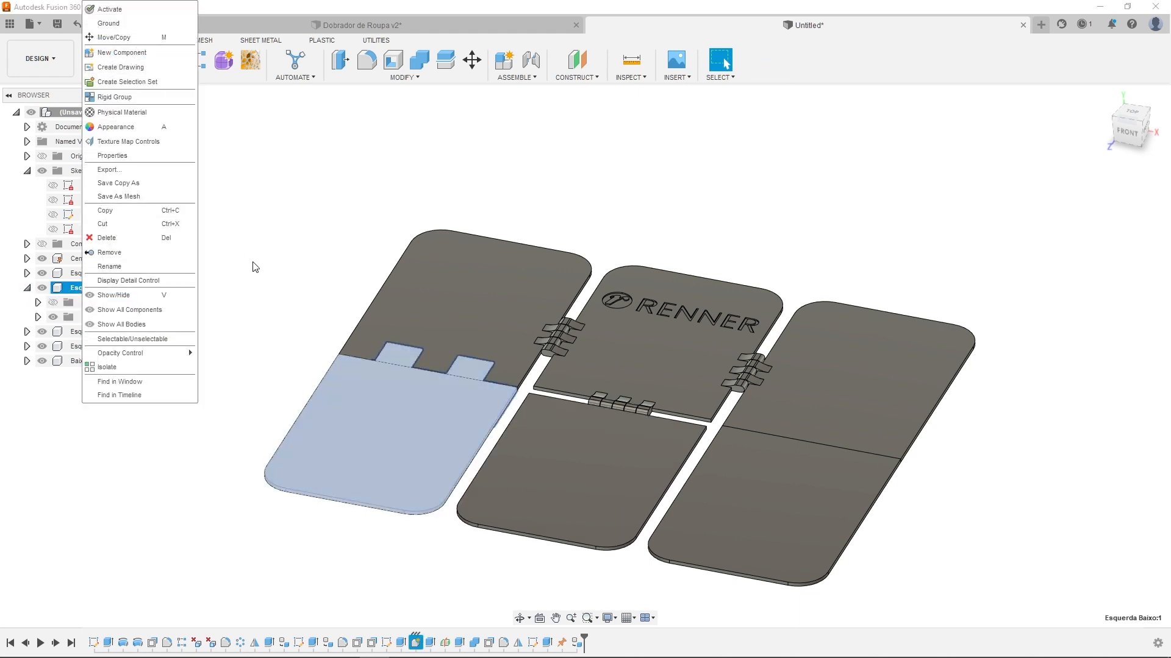
click(254, 268)
click(38, 317)
click(105, 333)
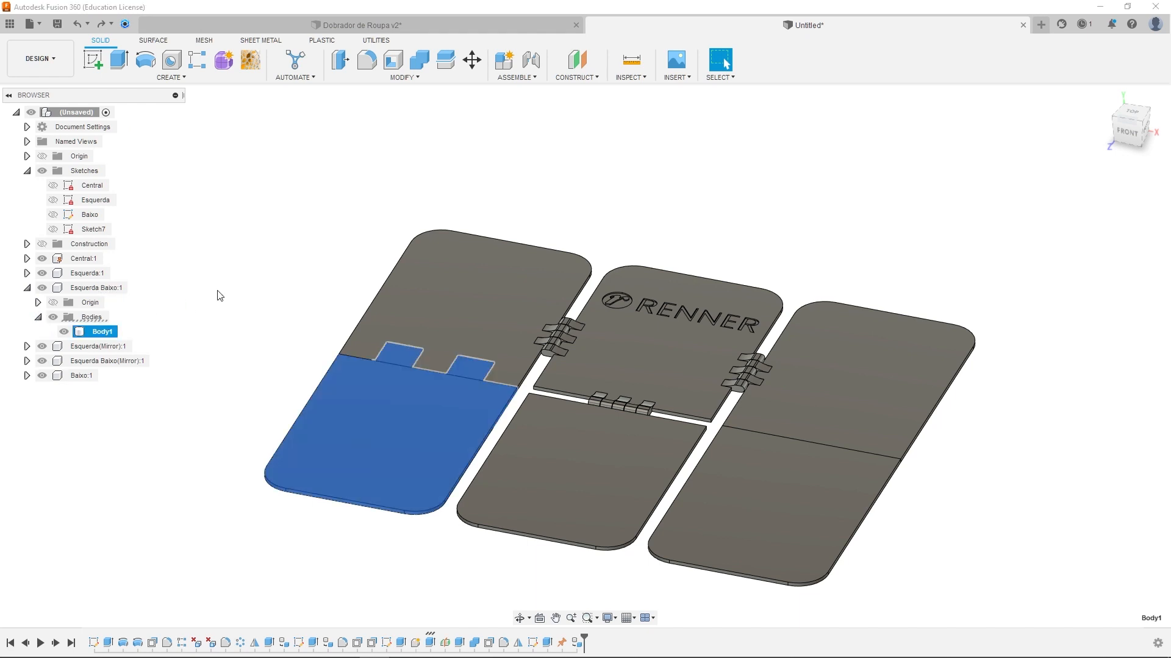
click(218, 293)
drag(379, 414, 294, 447)
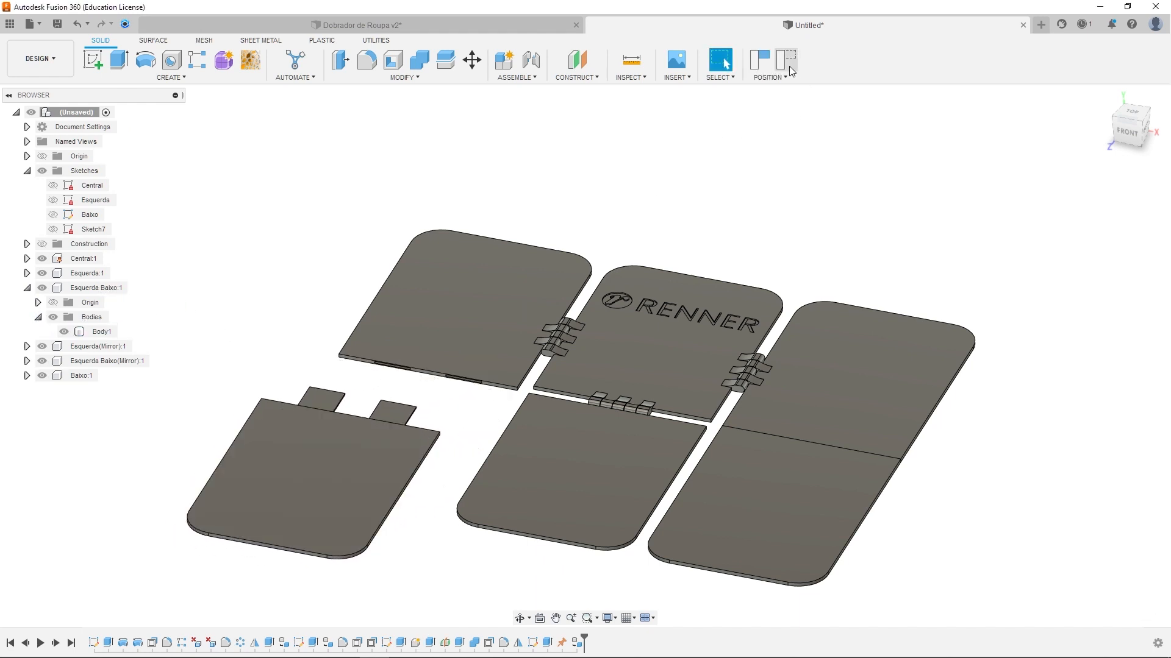
click(787, 65)
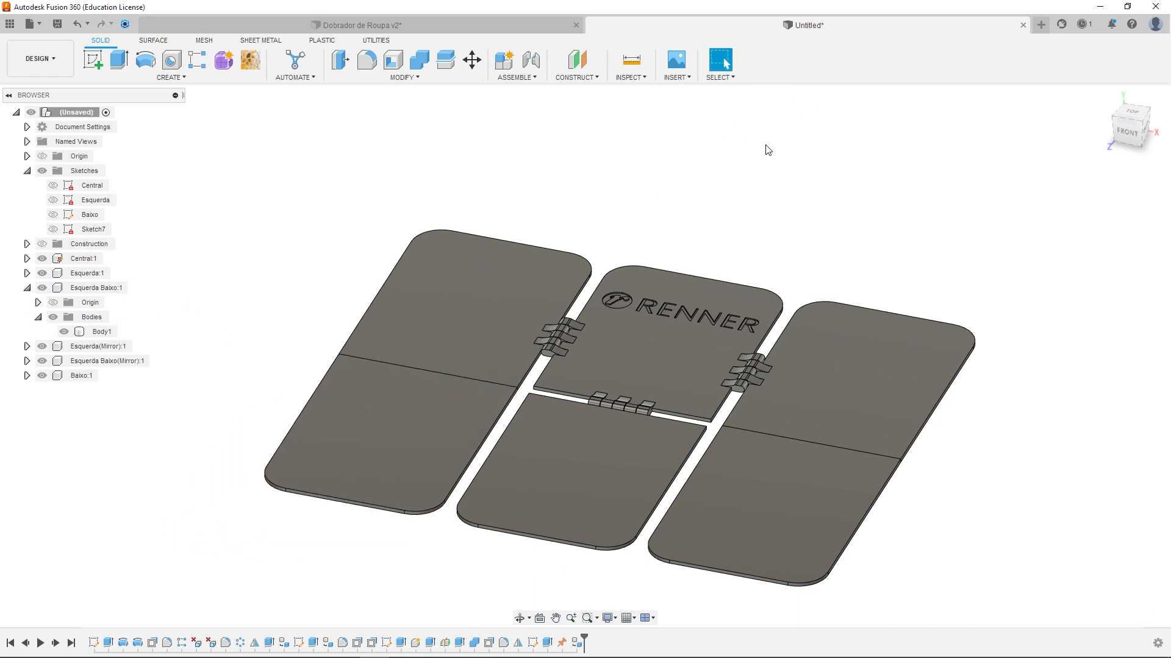
Join the Esquerda Baixo and Esquerda components with a Rigid as-built joint, previewing its animation
click(532, 78)
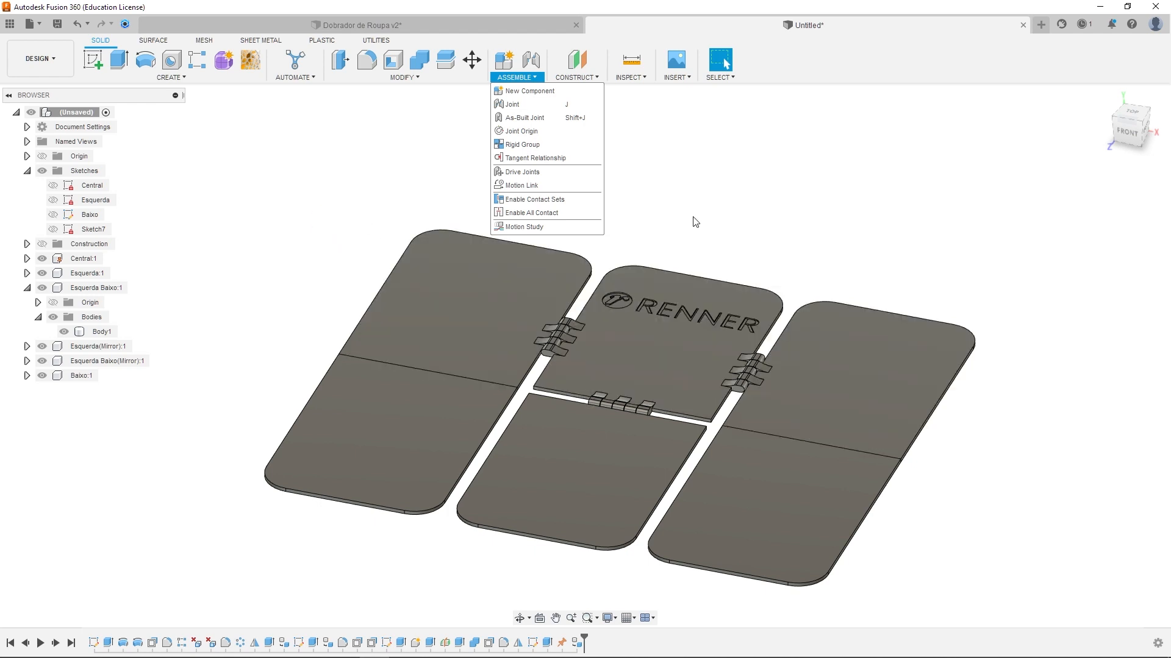
click(557, 119)
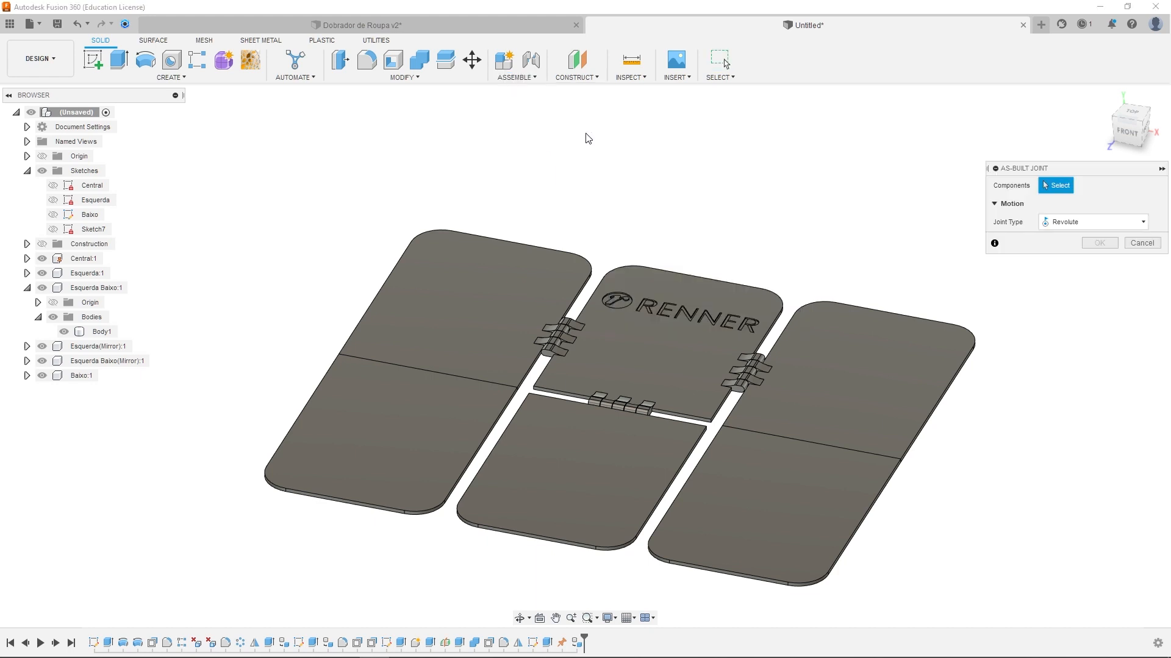
click(414, 408)
click(470, 302)
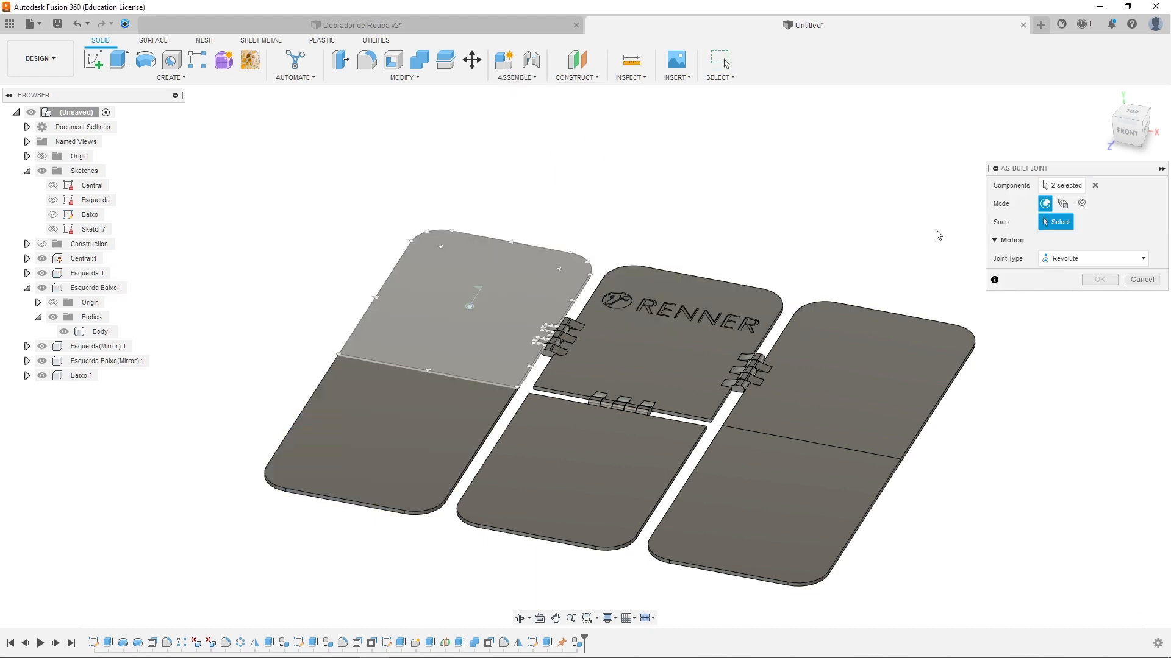
click(1080, 258)
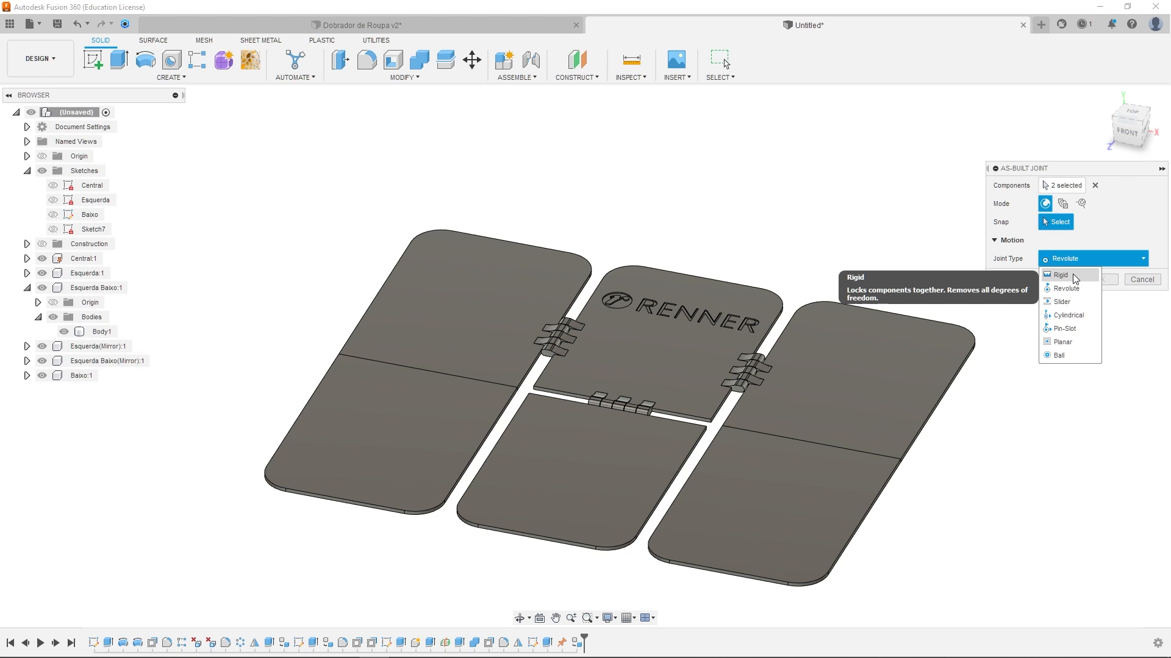
click(1073, 275)
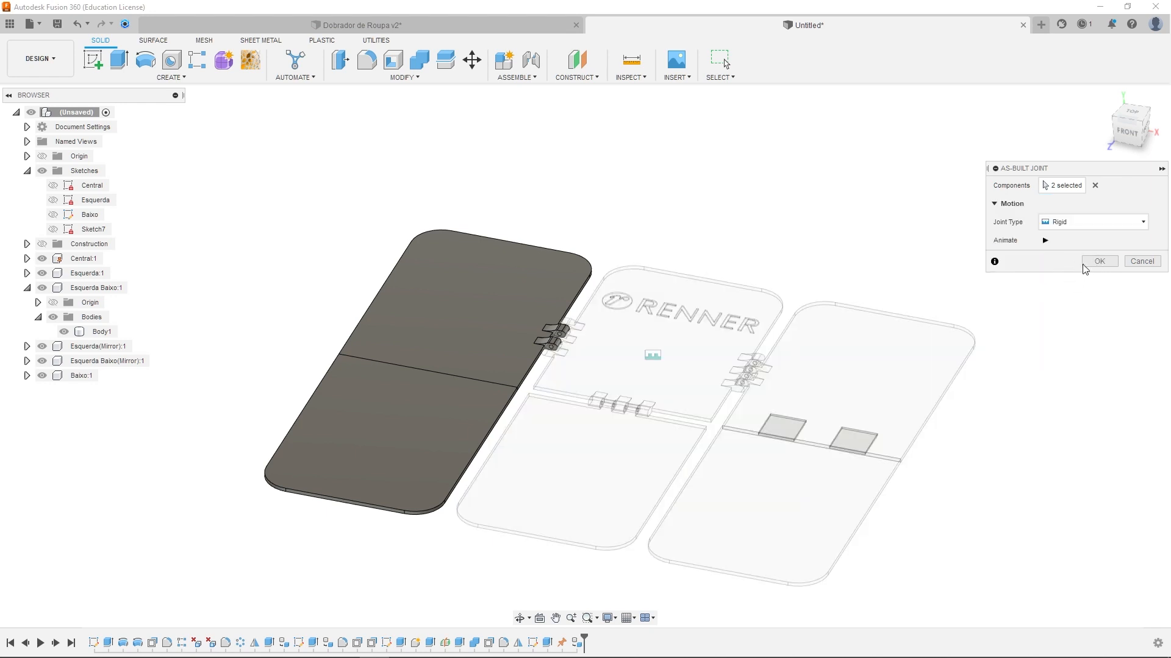
click(1046, 244)
click(1100, 262)
middle_drag(1029, 281, 925, 264)
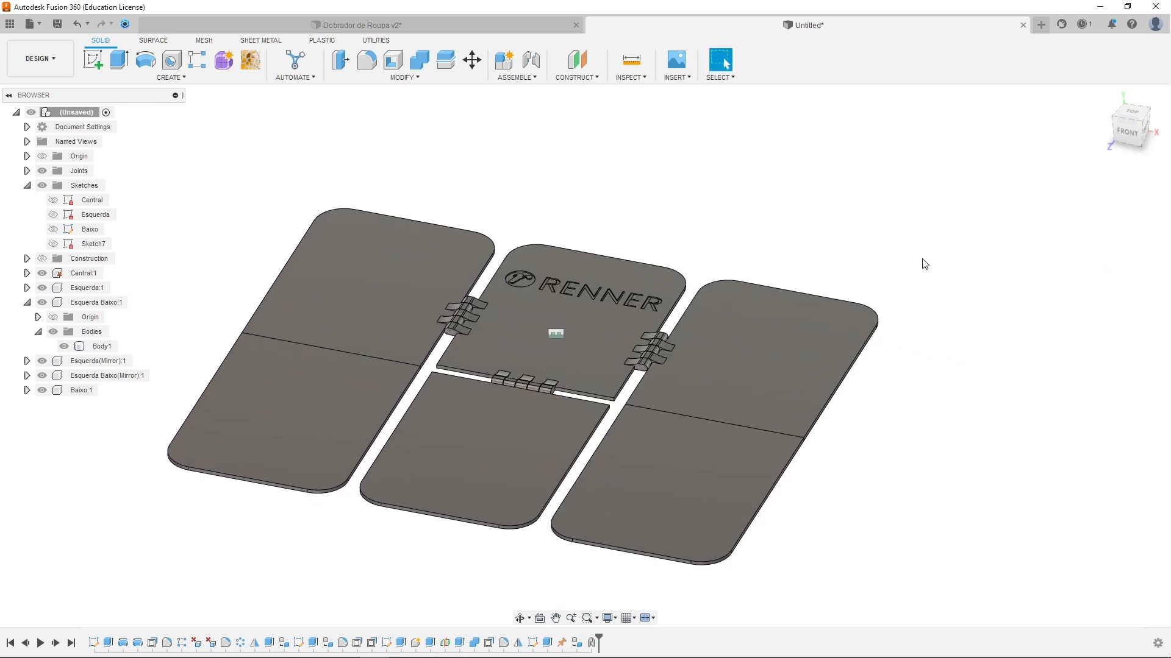
Join the Esquerda(Mirror) and Esquerda Baixo(Mirror) components with a Rigid as-built joint, then check that they move together and revert the position
right_click(964, 539)
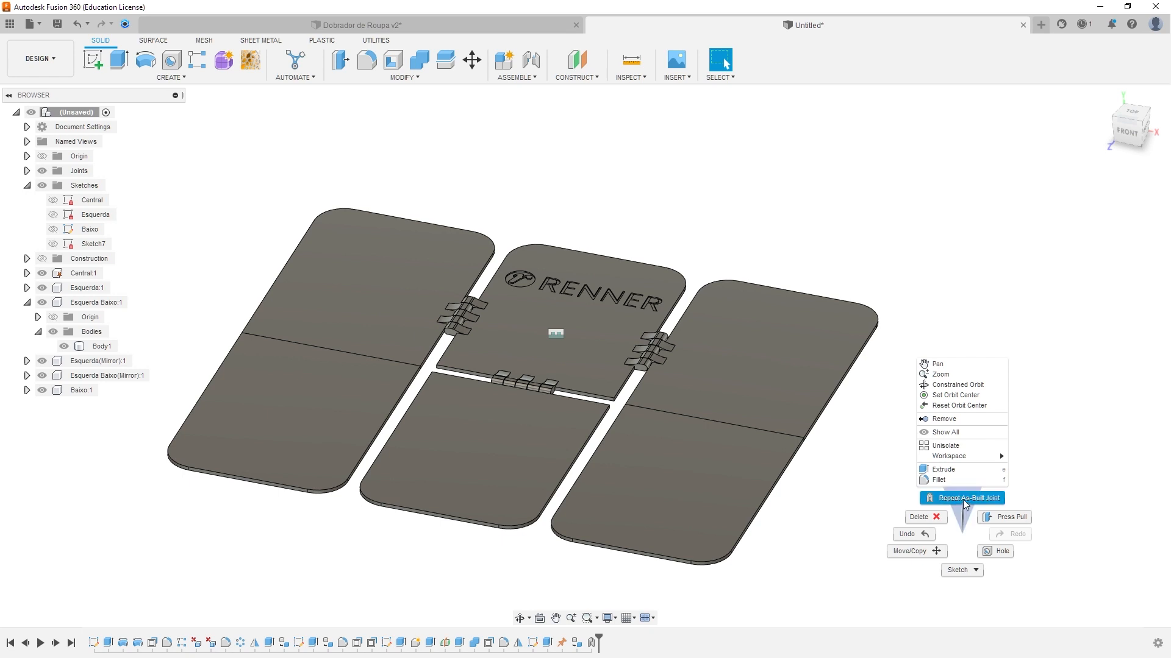
click(963, 499)
click(762, 397)
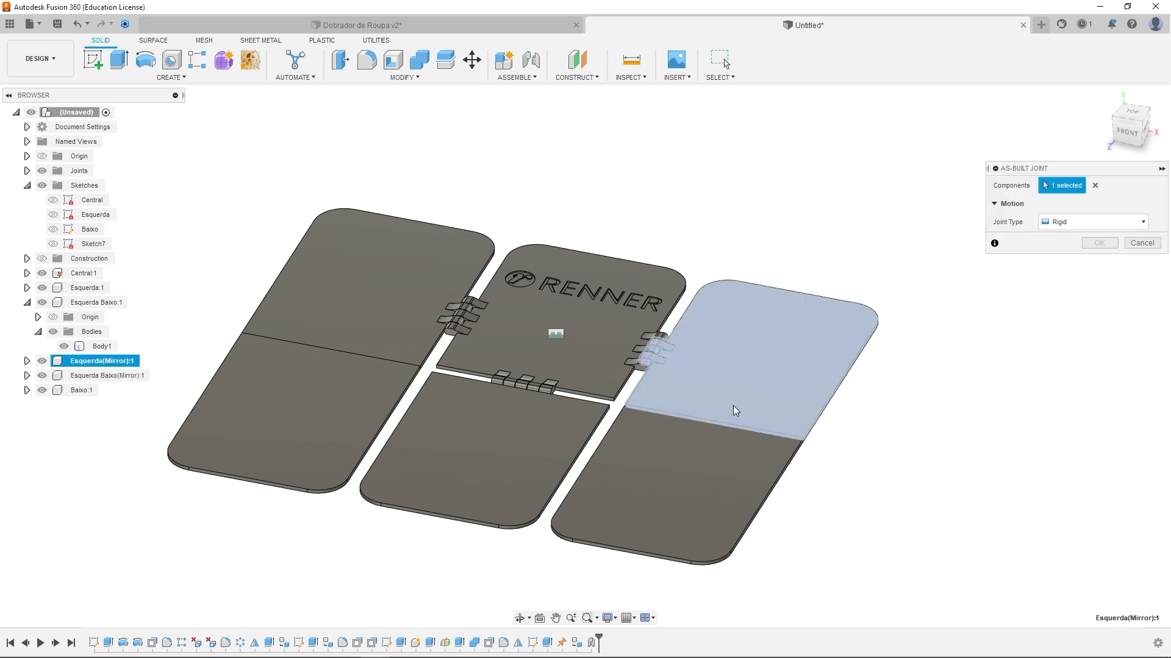
click(686, 460)
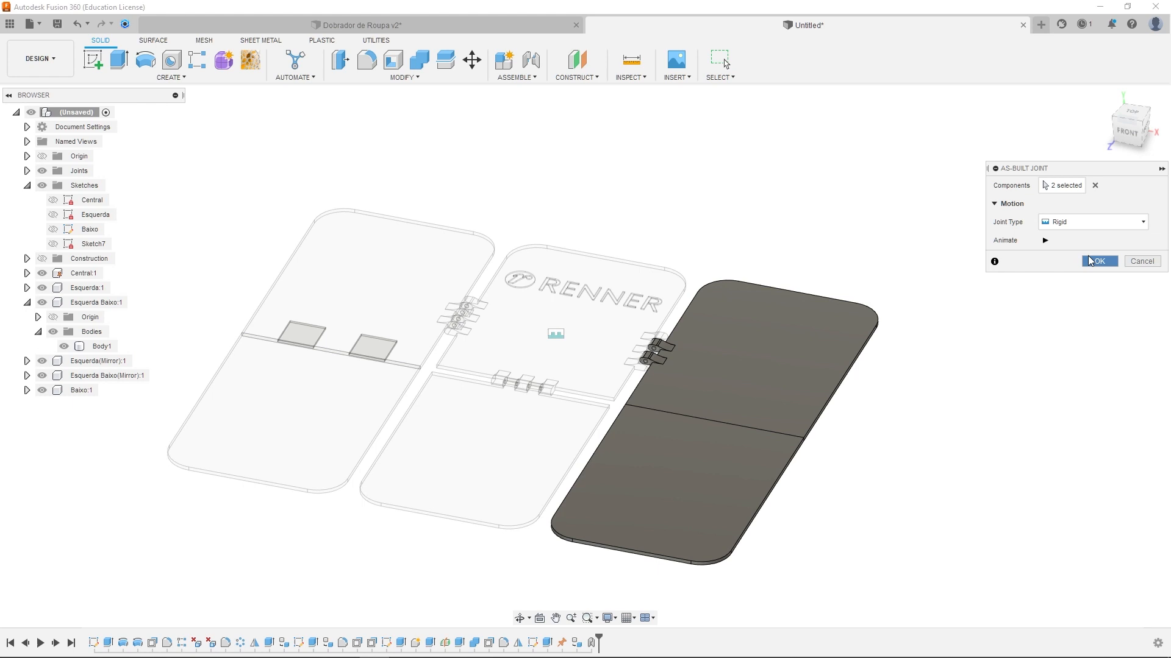
click(1089, 261)
drag(769, 398, 881, 353)
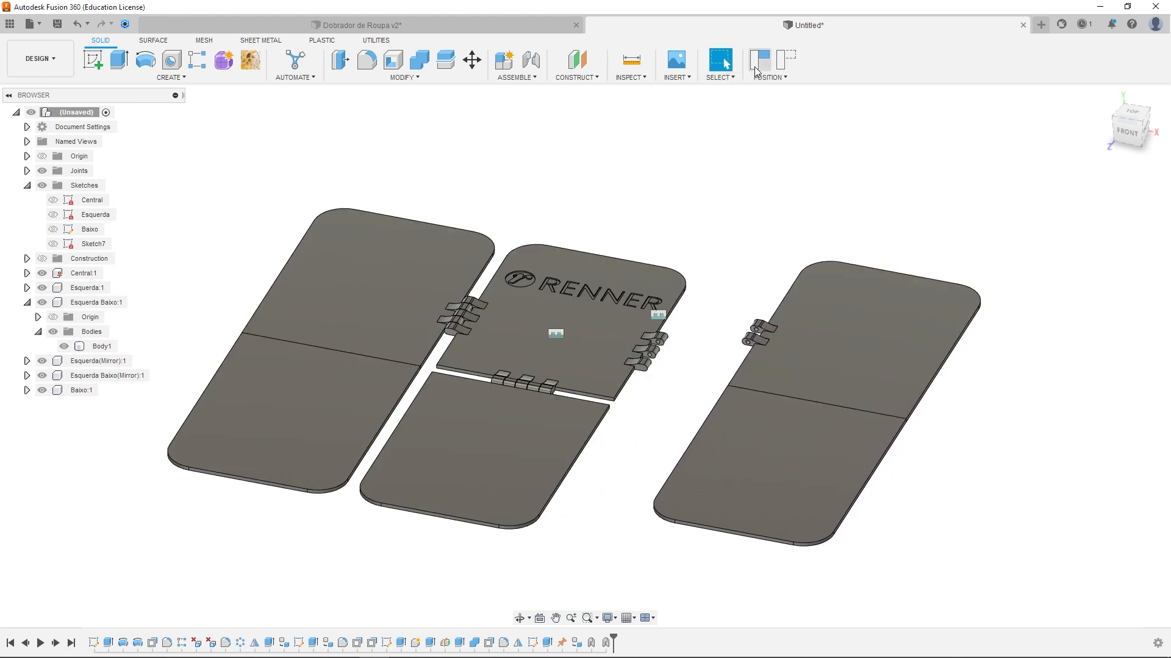
click(781, 68)
Start an as-built joint between the Esquerda and Central components and set its joint type to Revolute
scroll(454, 277, up, 4)
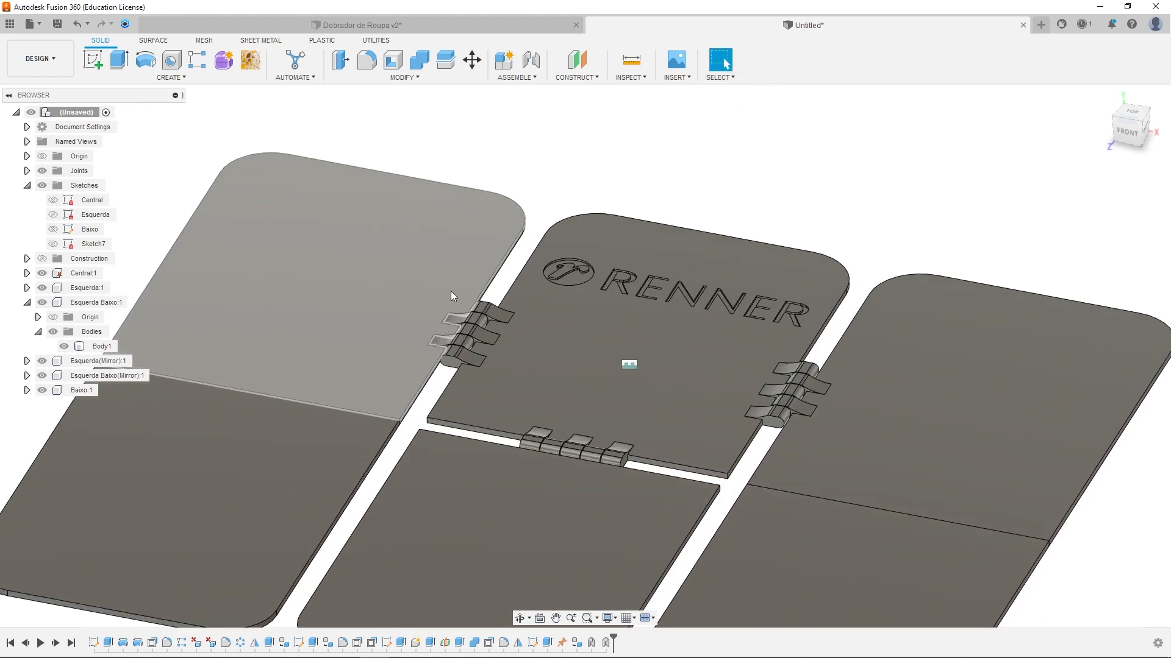
scroll(458, 314, up, 3)
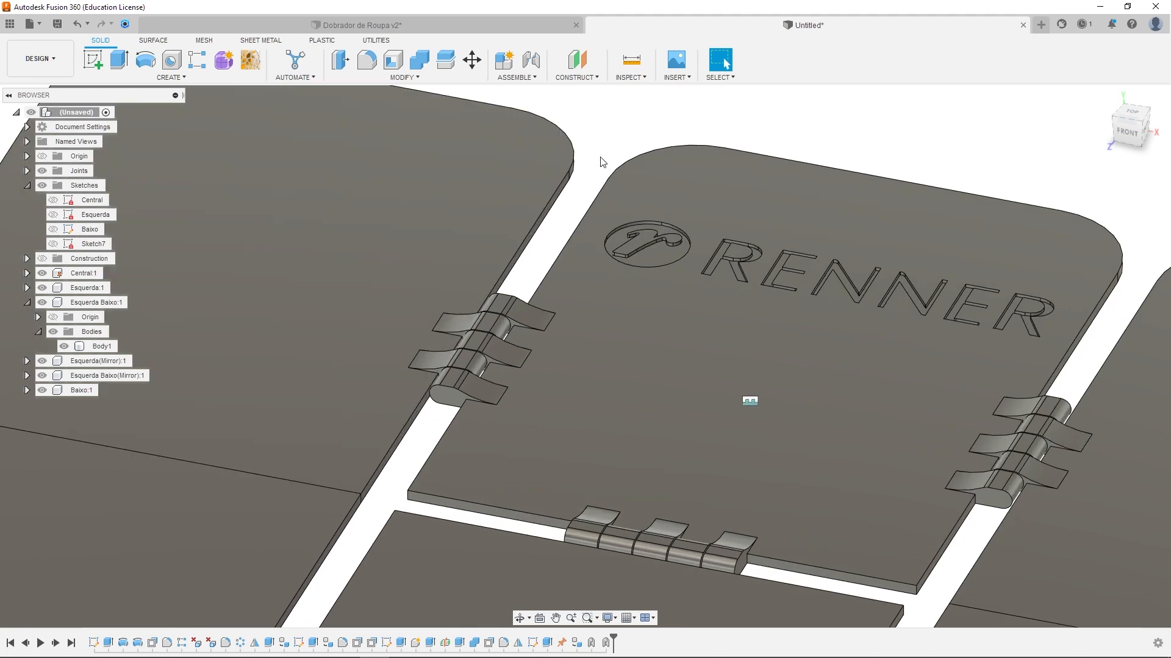
click(515, 78)
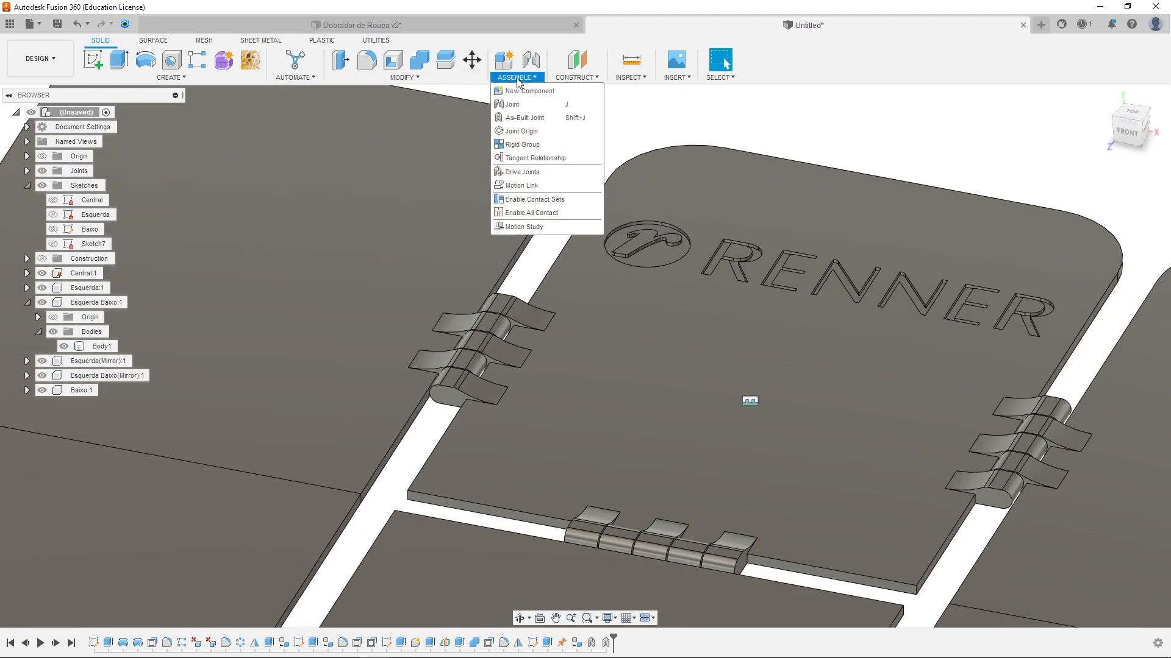
click(524, 116)
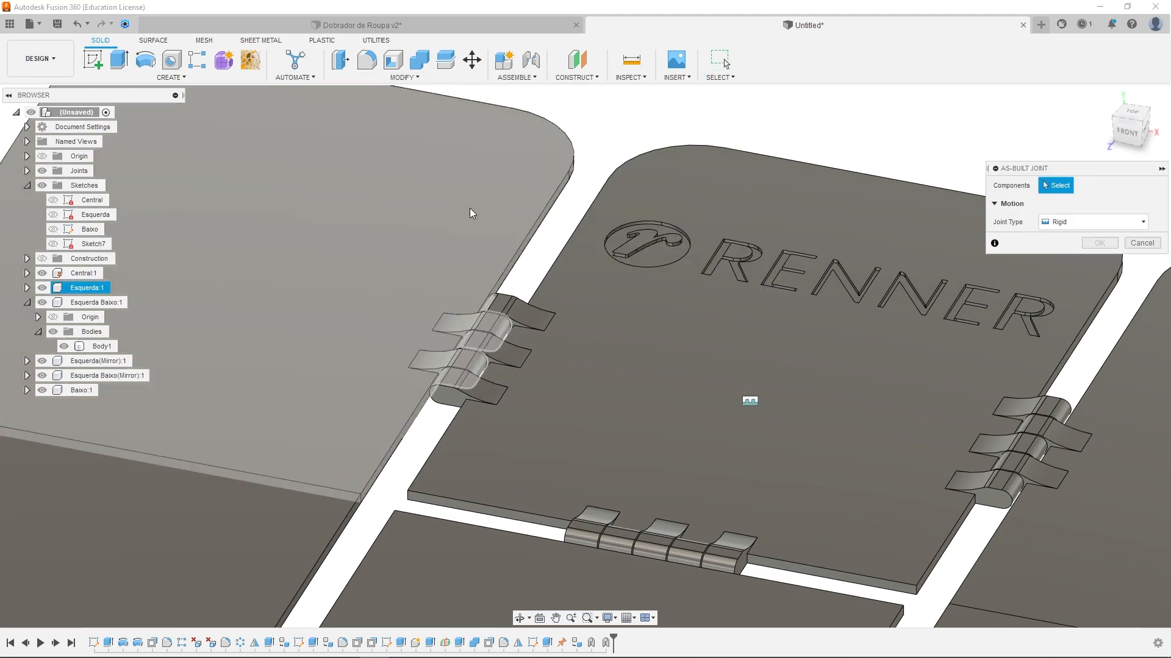
click(431, 250)
click(654, 297)
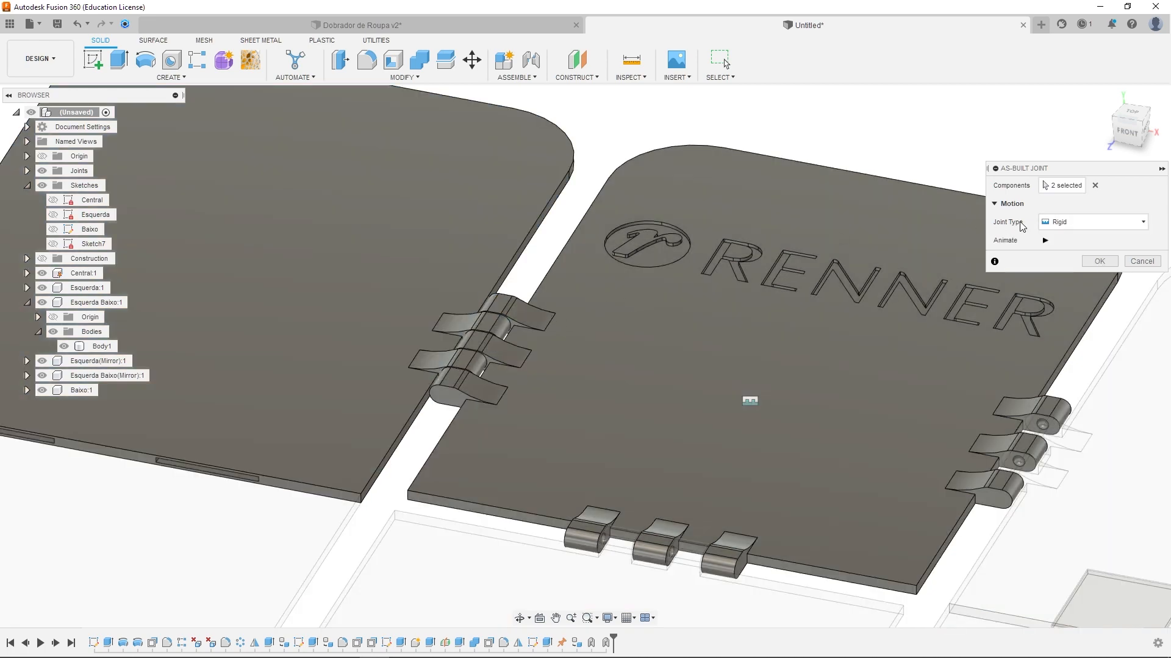
click(1053, 227)
click(1061, 241)
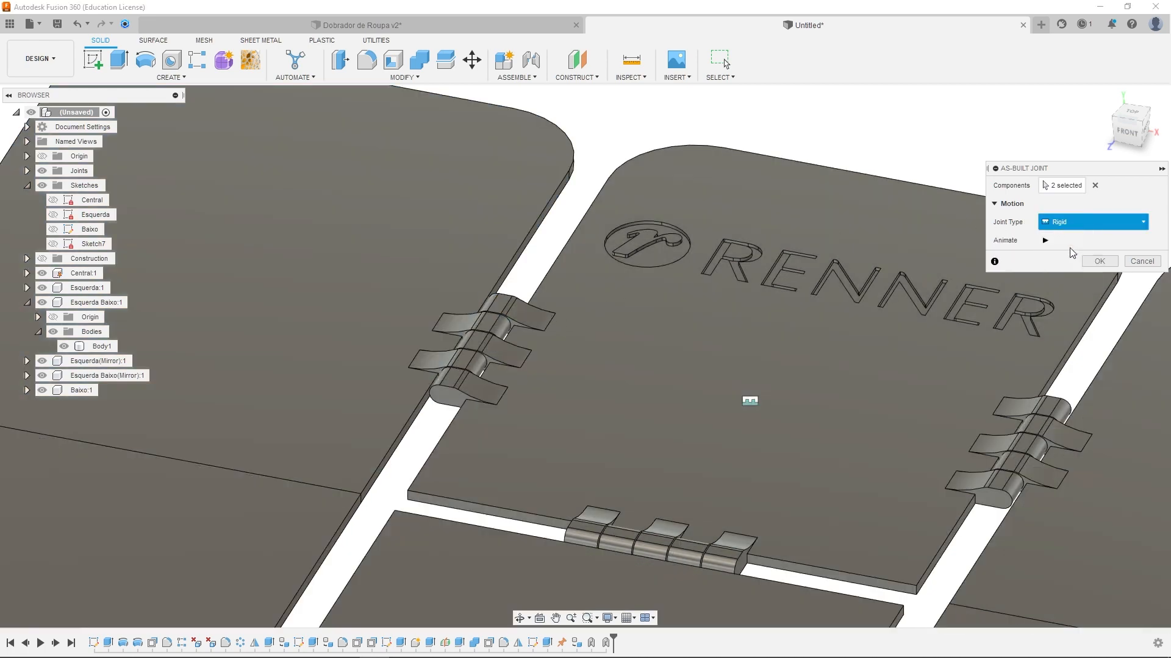
Place the revolute joint at the Esquerda hinge's knuckle hole, hiding Central while picking, and preview the rotation about the Z Axis
scroll(443, 340, up, 8)
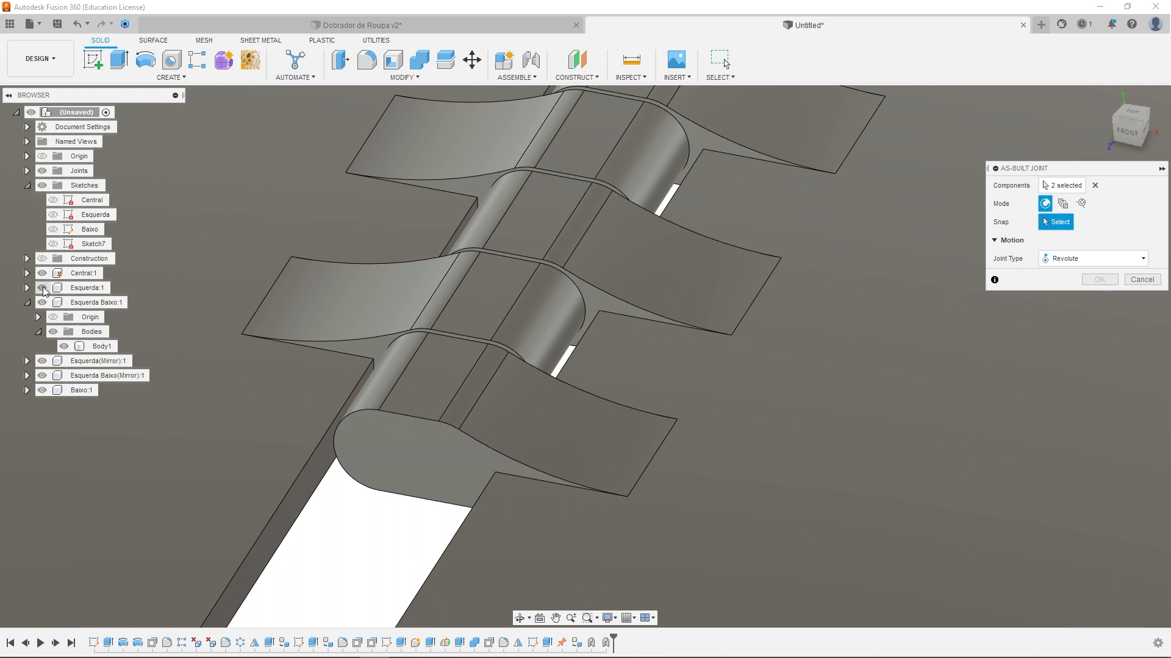
click(42, 274)
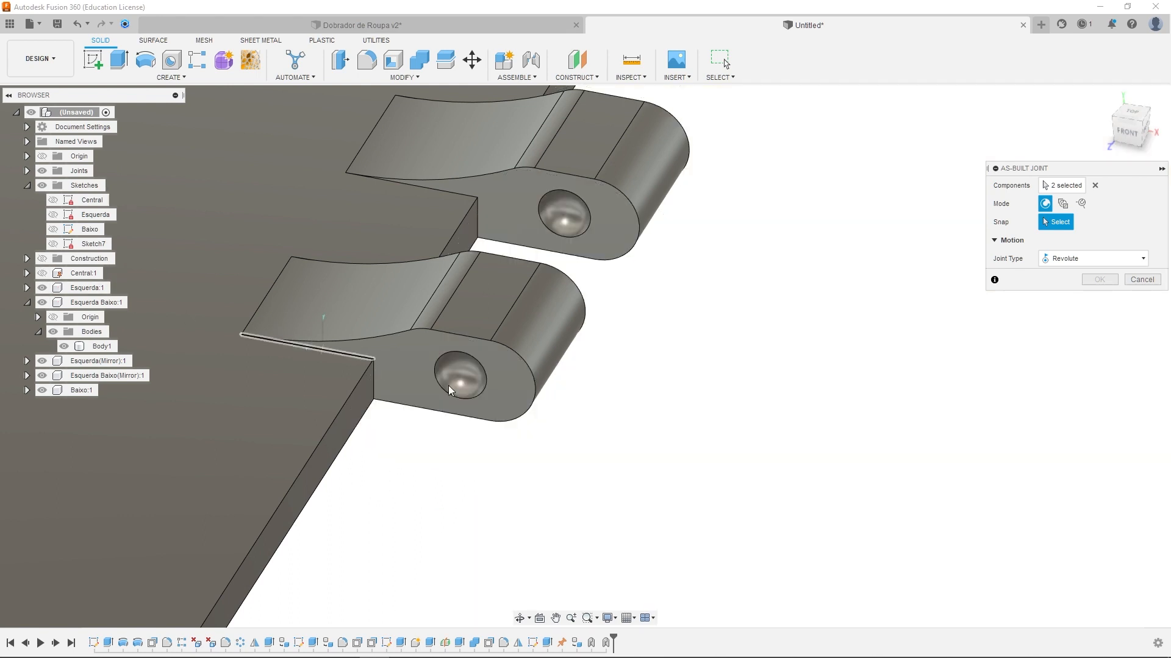
click(485, 376)
scroll(747, 322, down, 3)
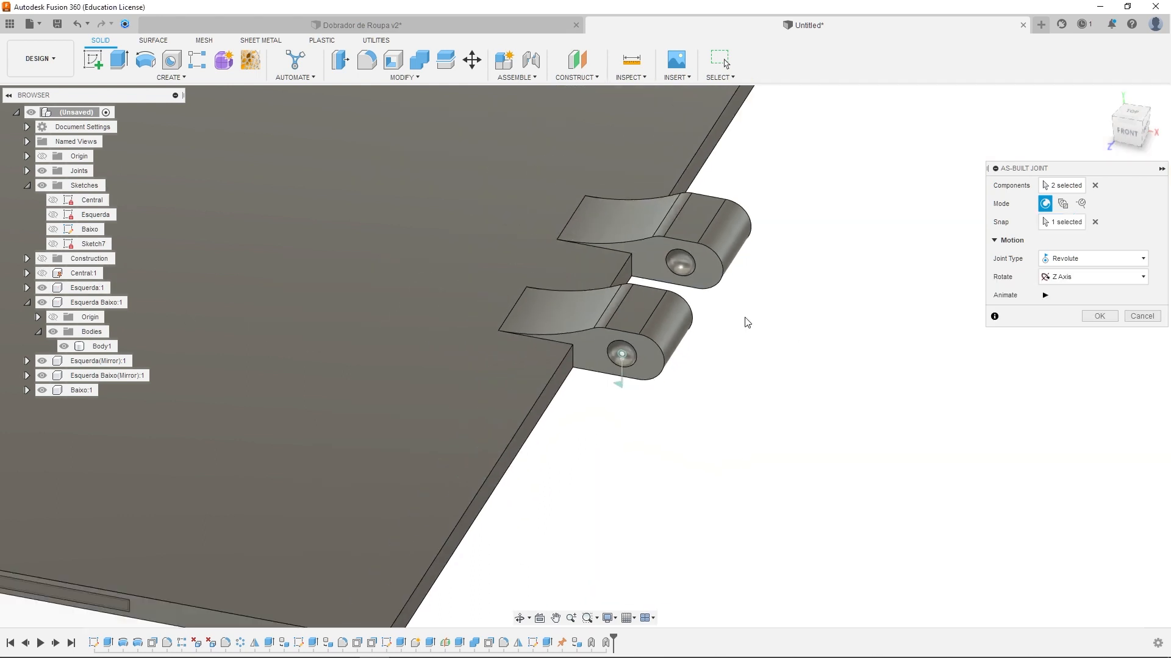
scroll(747, 323, down, 3)
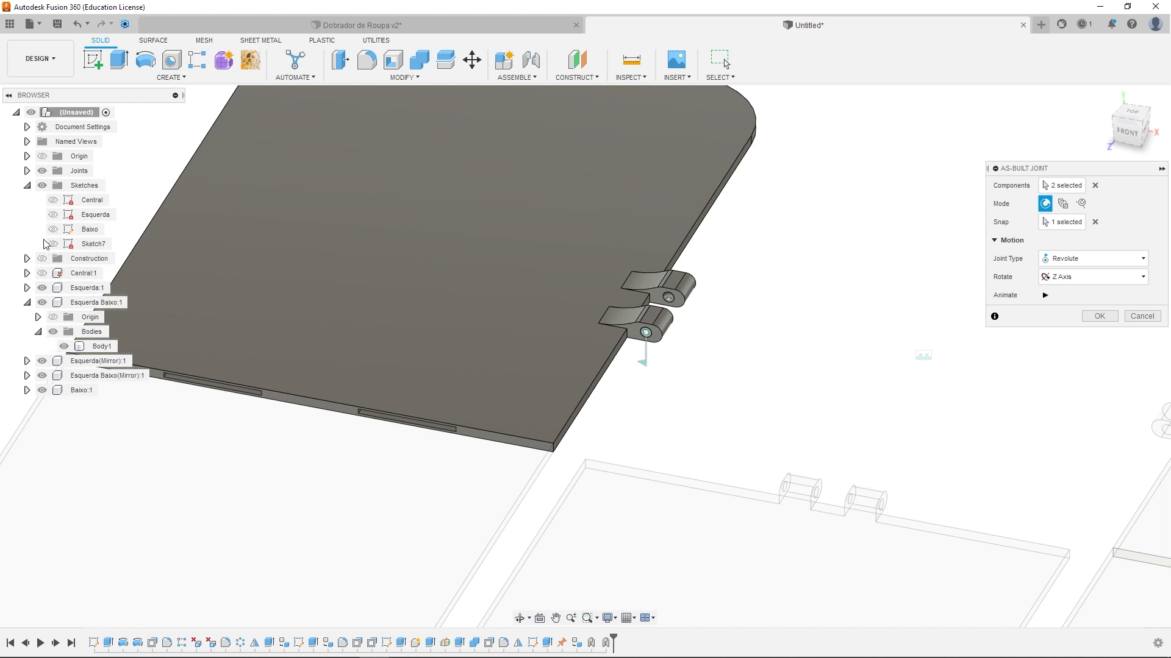
click(42, 274)
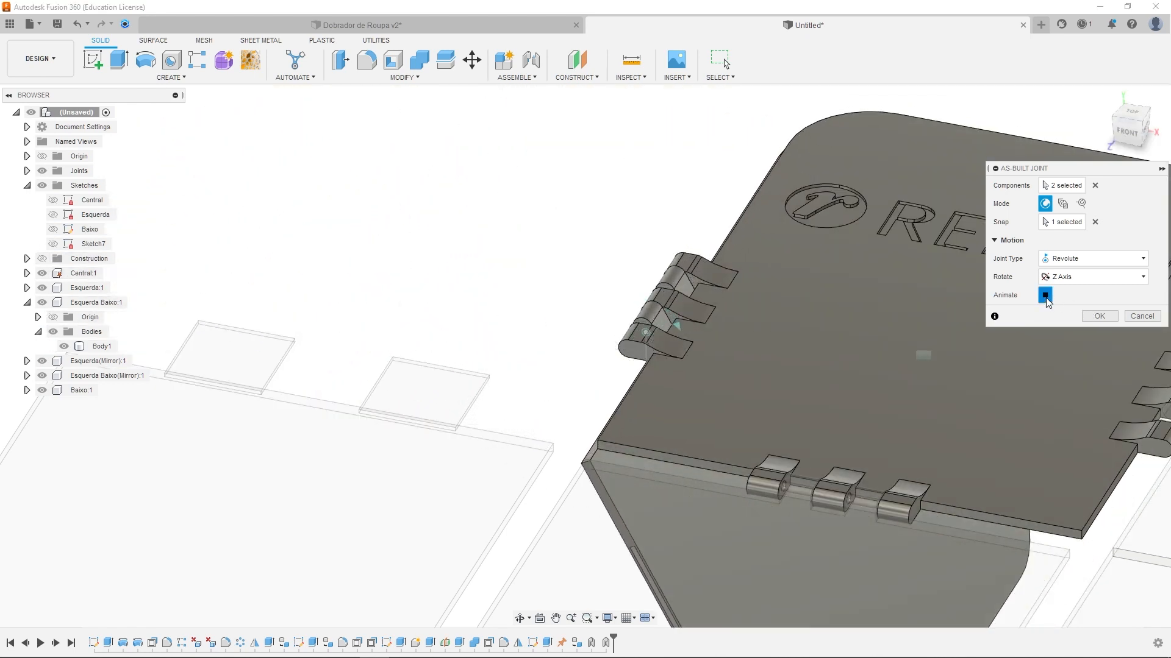
click(1101, 316)
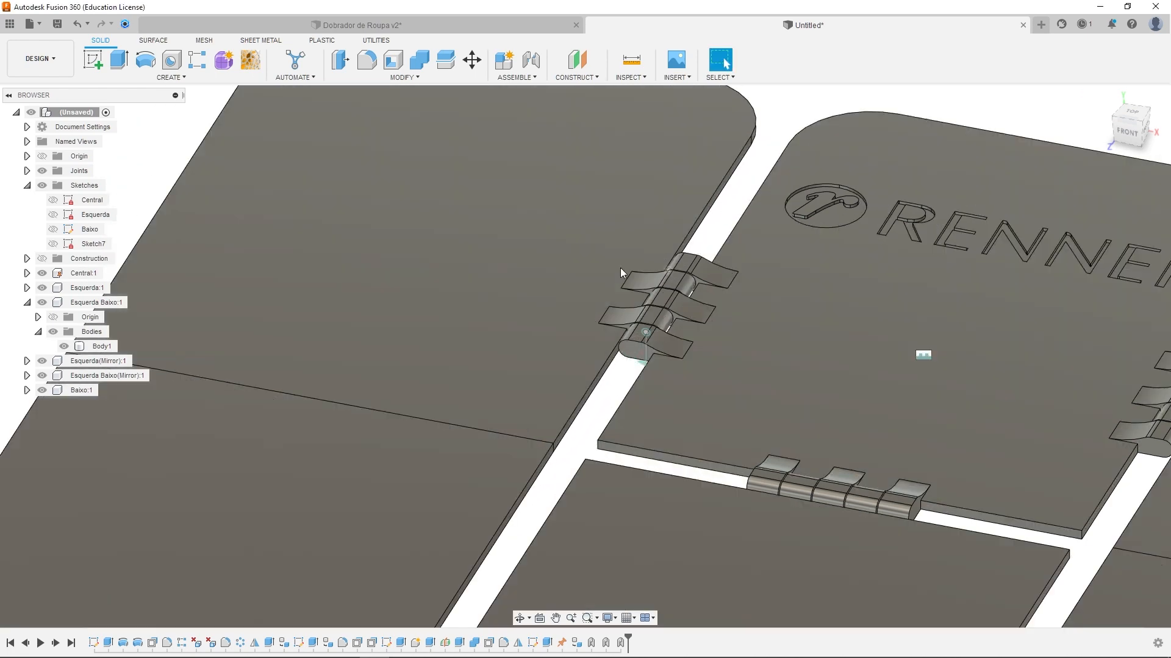
Check the Esquerda panel's hinge rotation and revert its position
scroll(587, 255, down, 5)
drag(471, 333, 447, 366)
click(786, 60)
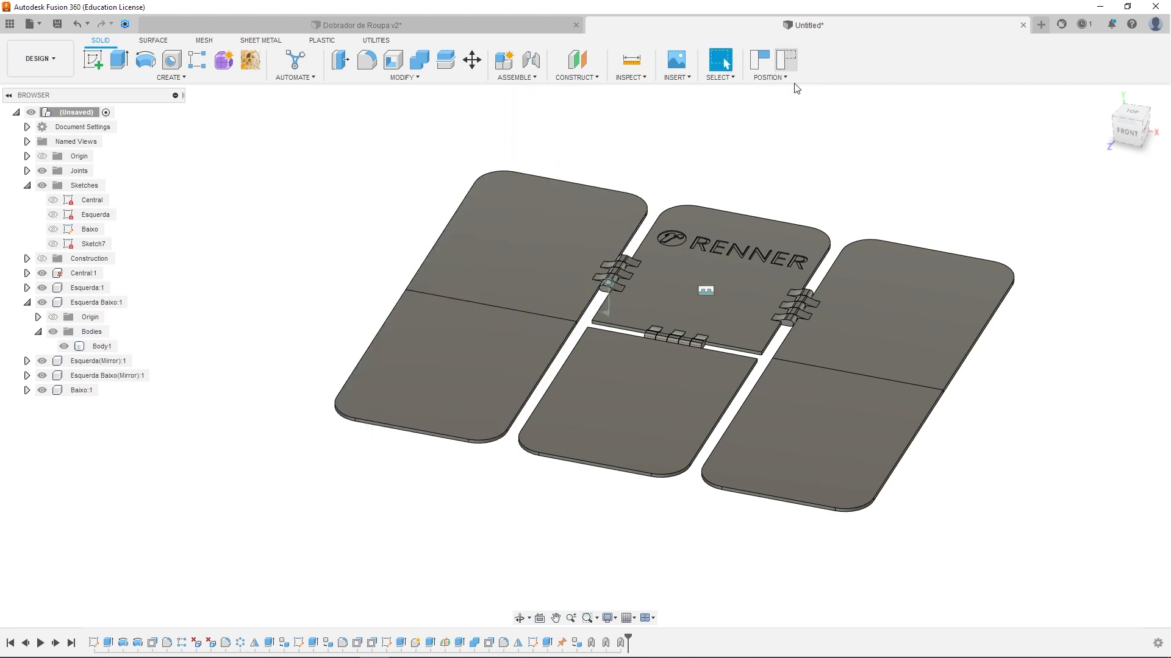
scroll(831, 281, up, 3)
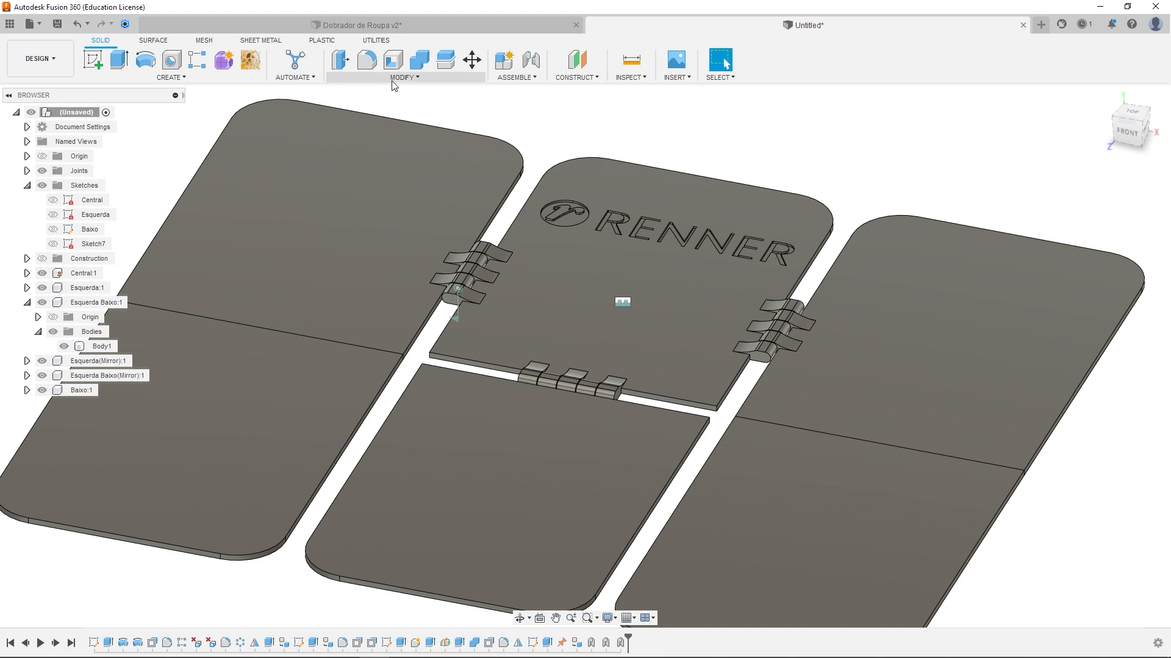
click(412, 76)
click(516, 77)
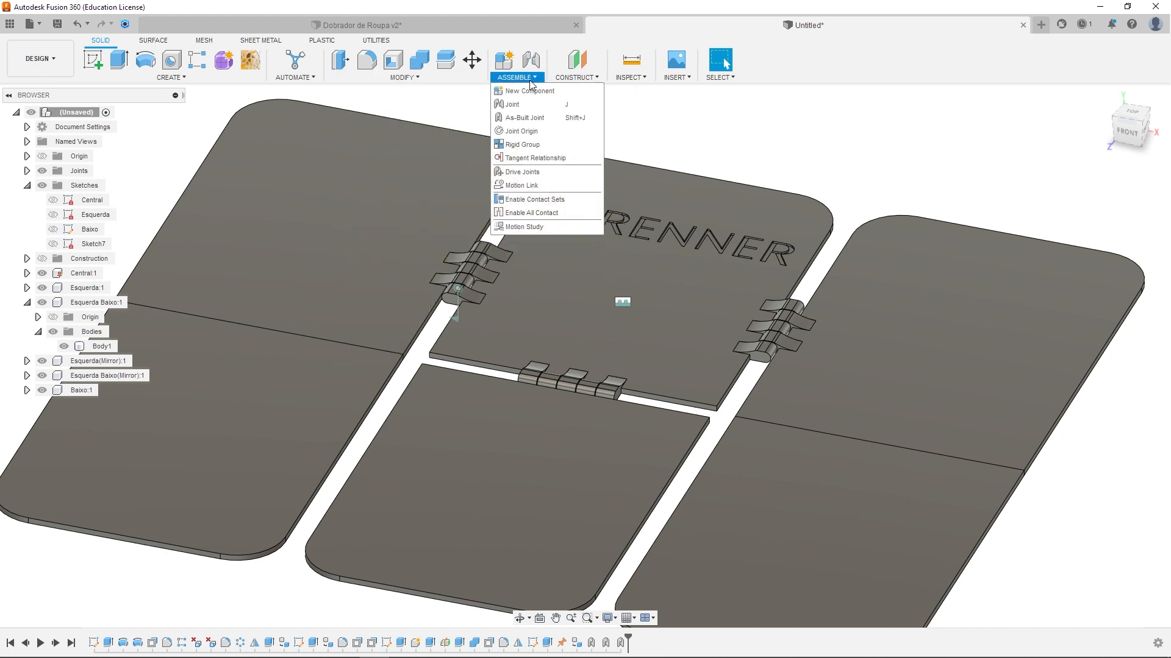
click(525, 116)
click(807, 517)
click(906, 371)
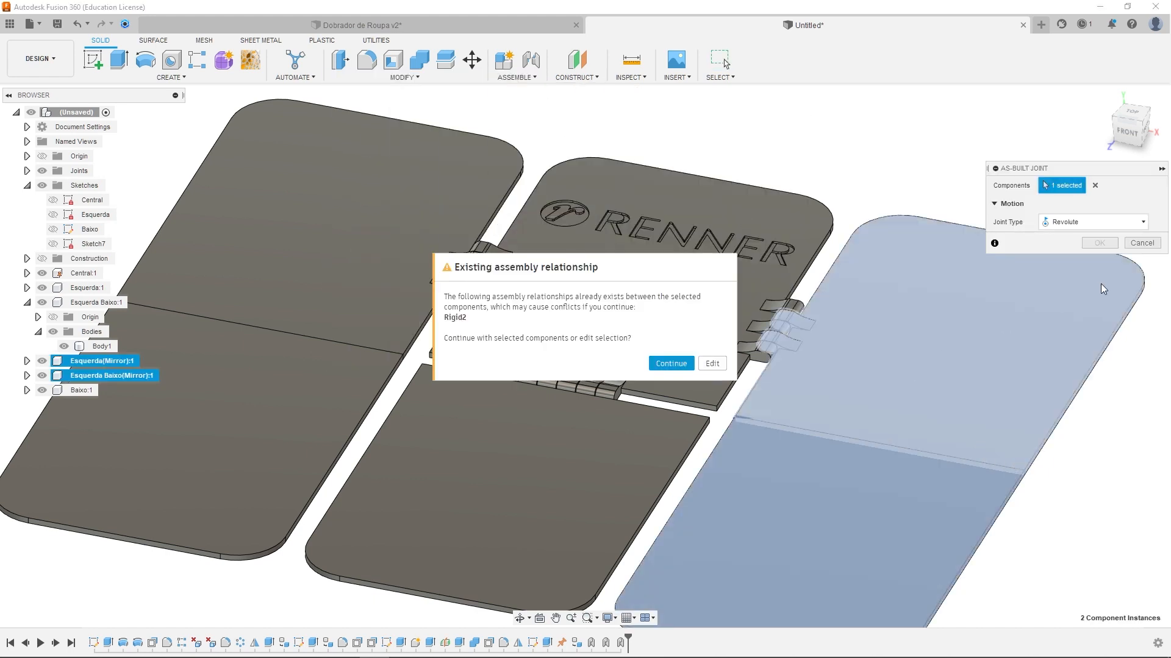
click(671, 364)
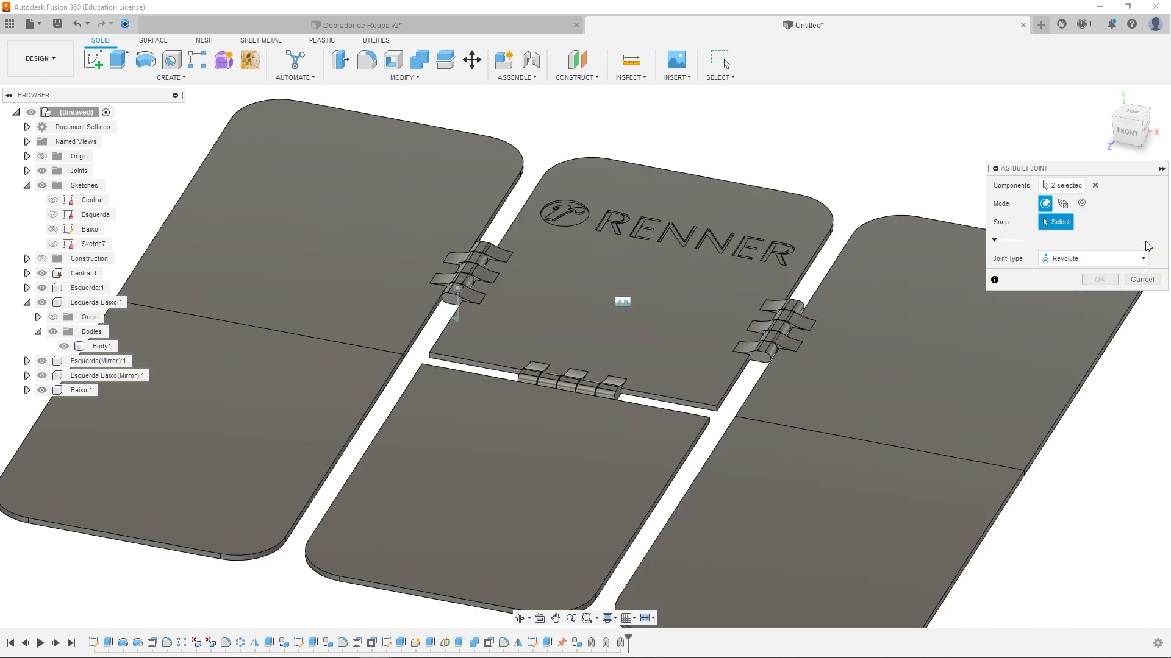
click(1142, 285)
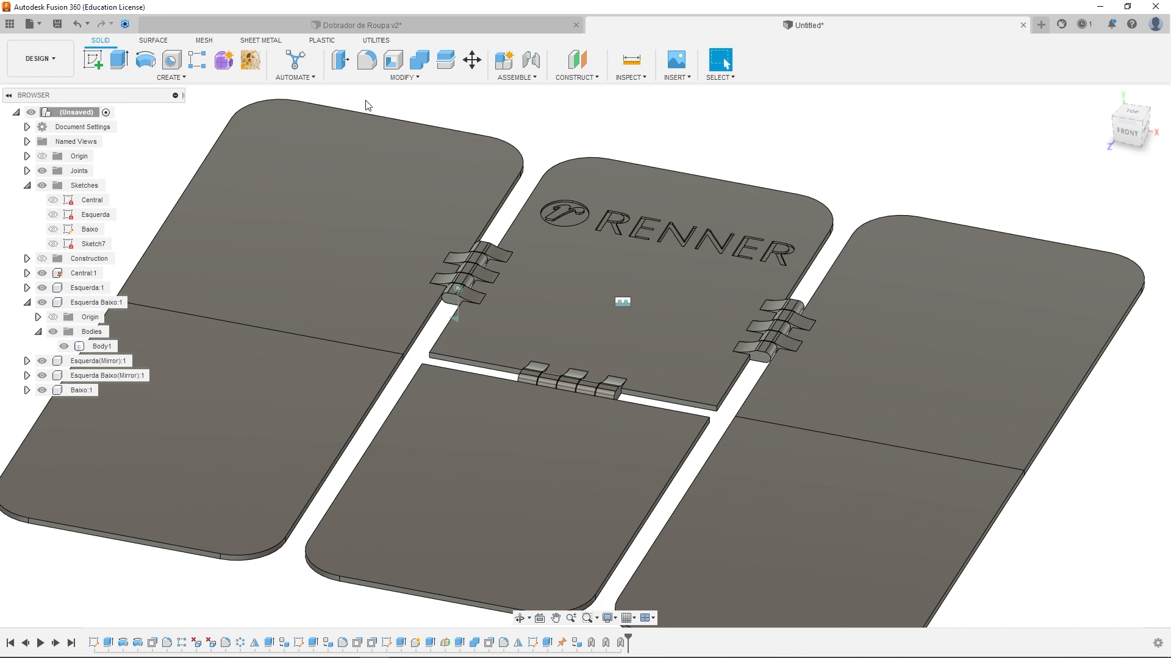
Join Esquerda(Mirror) to Central with a Revolute as-built joint at the hinge's knuckle hole, hiding Central only while picking
click(504, 79)
click(527, 117)
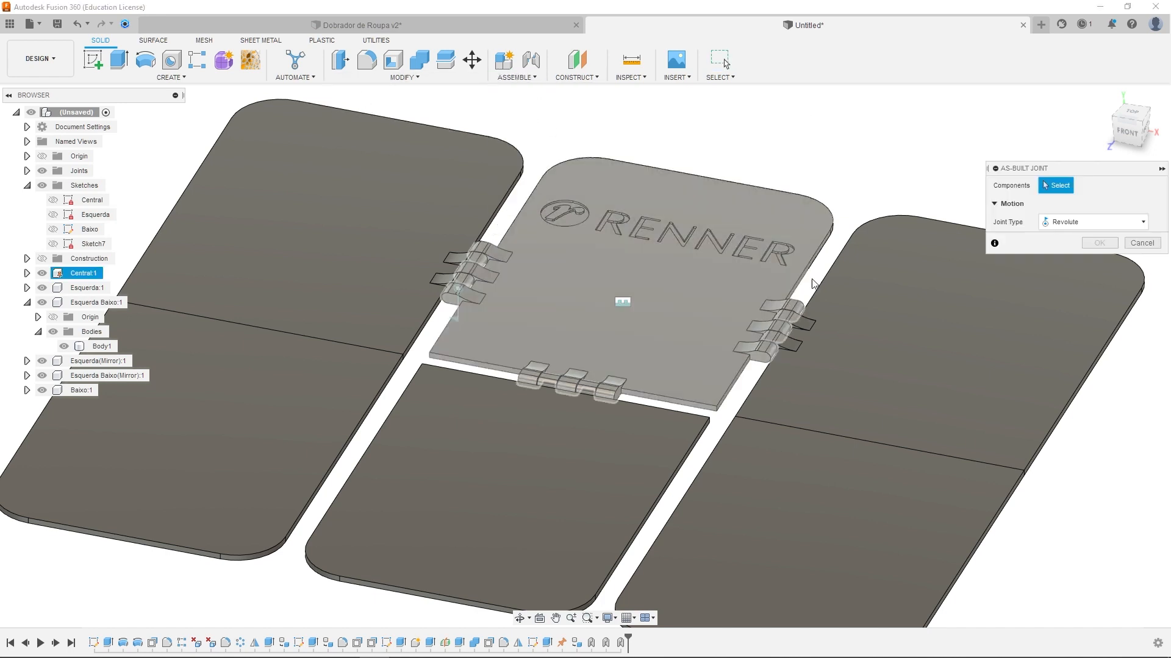
click(835, 308)
click(738, 309)
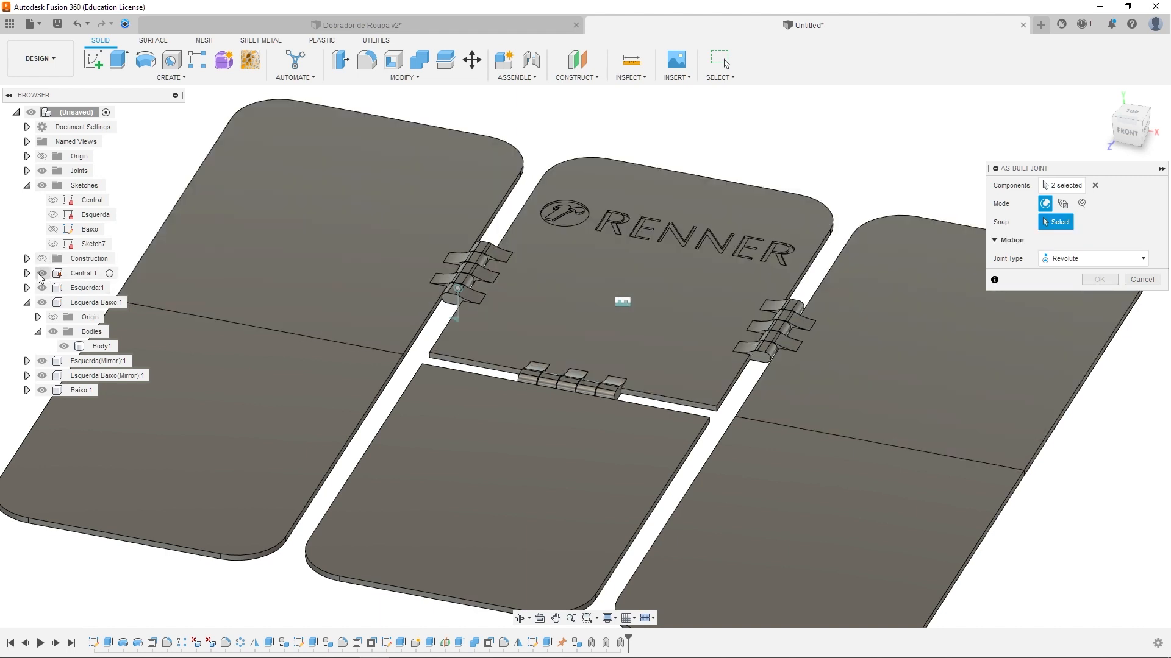
click(42, 274)
scroll(798, 320, up, 5)
click(798, 320)
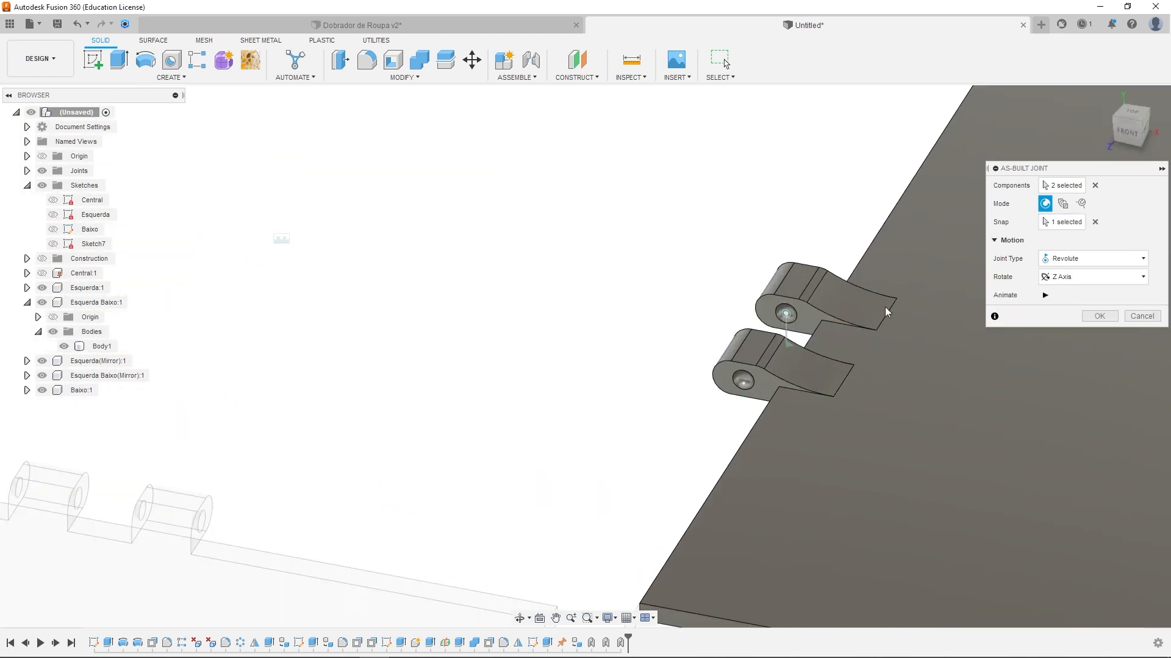
scroll(885, 311, down, 5)
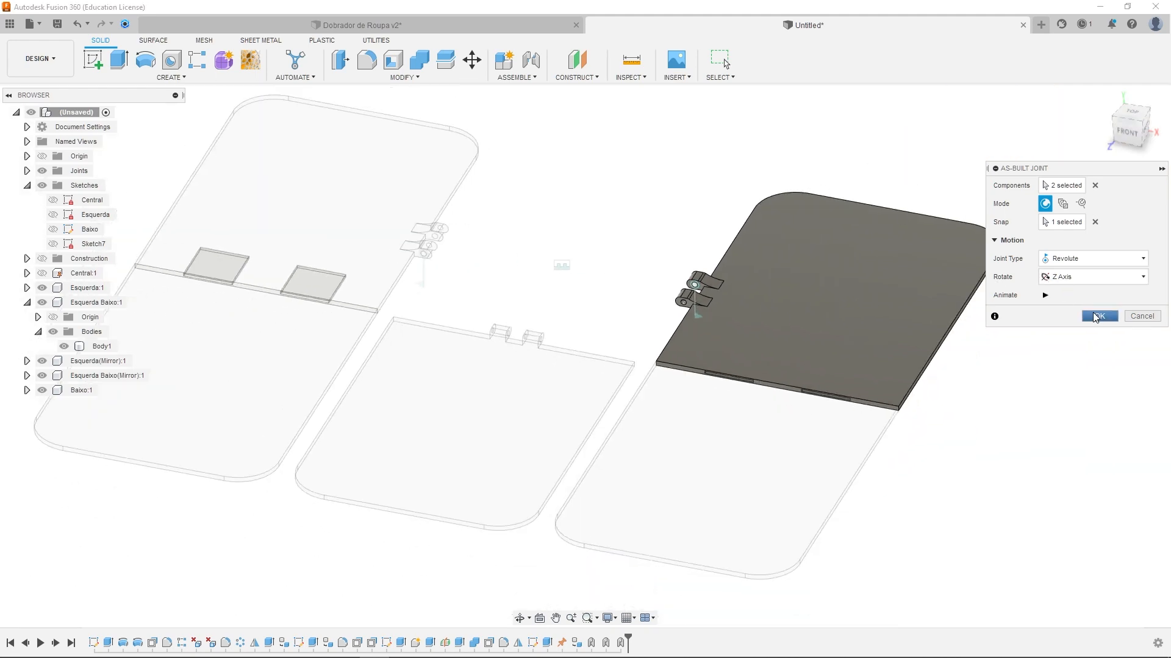
click(1098, 316)
click(42, 273)
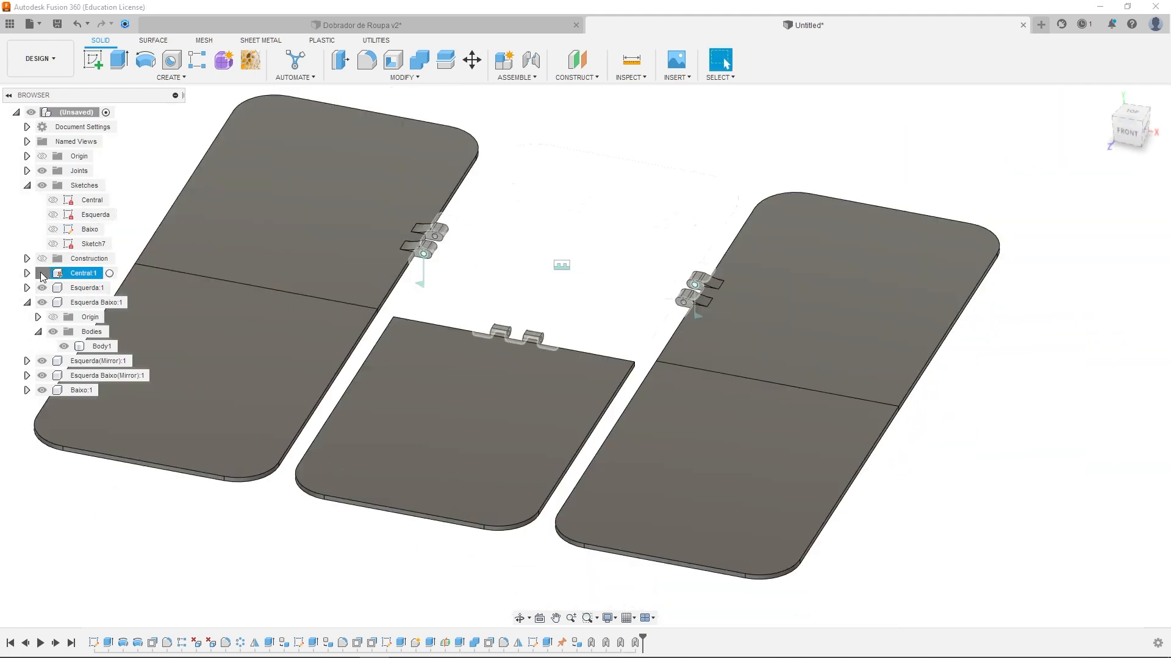
Check the folding of both side panels and the free movement of the Baixo plate, then revert all positions
drag(815, 313, 816, 261)
drag(339, 257, 353, 222)
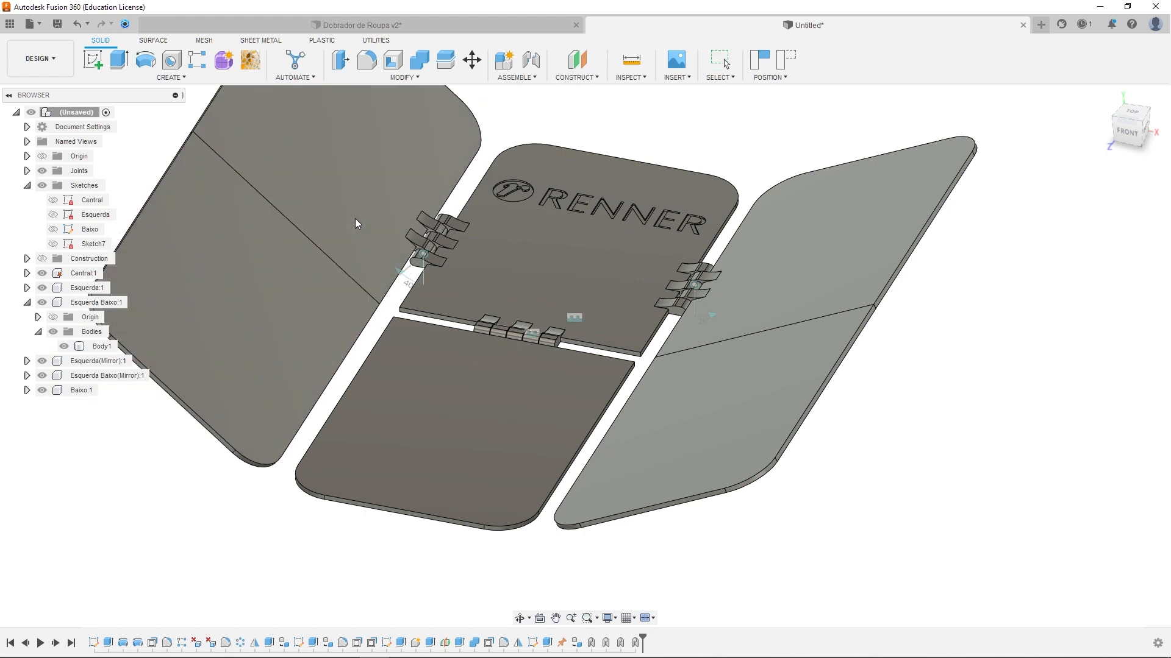
drag(653, 303, 771, 364)
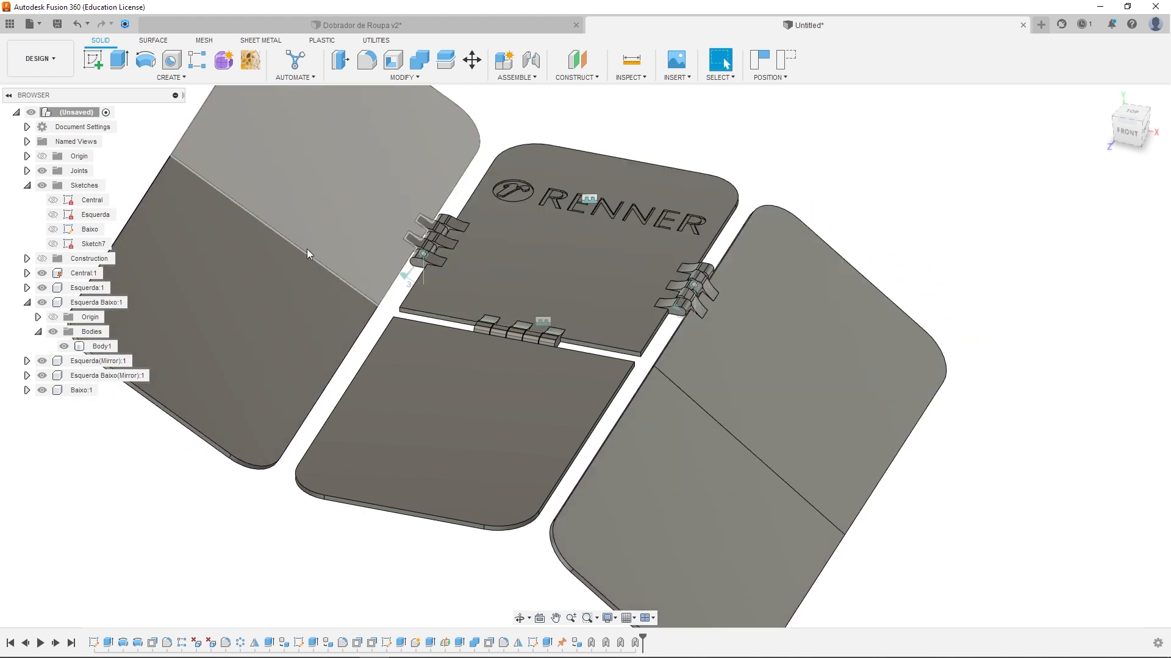
drag(324, 261, 294, 326)
drag(415, 415, 634, 393)
click(786, 60)
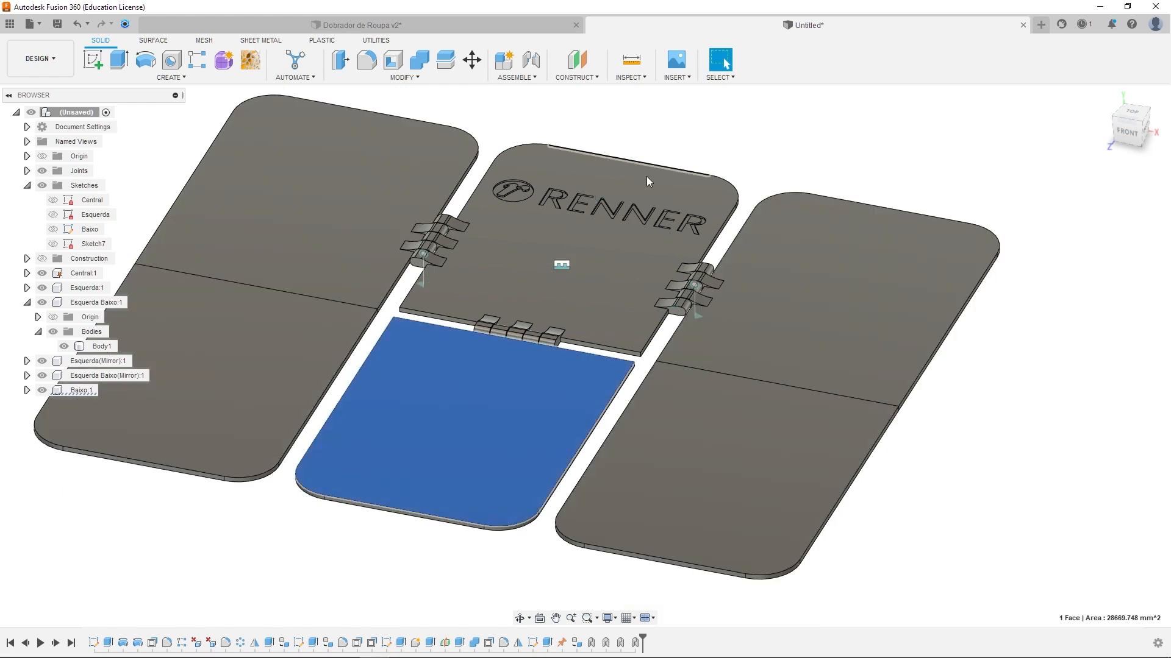
click(882, 172)
Join Baixo to Central with a Revolute as-built joint at the hole of Baixo's hinge knuckle, hiding Central for picking
click(515, 78)
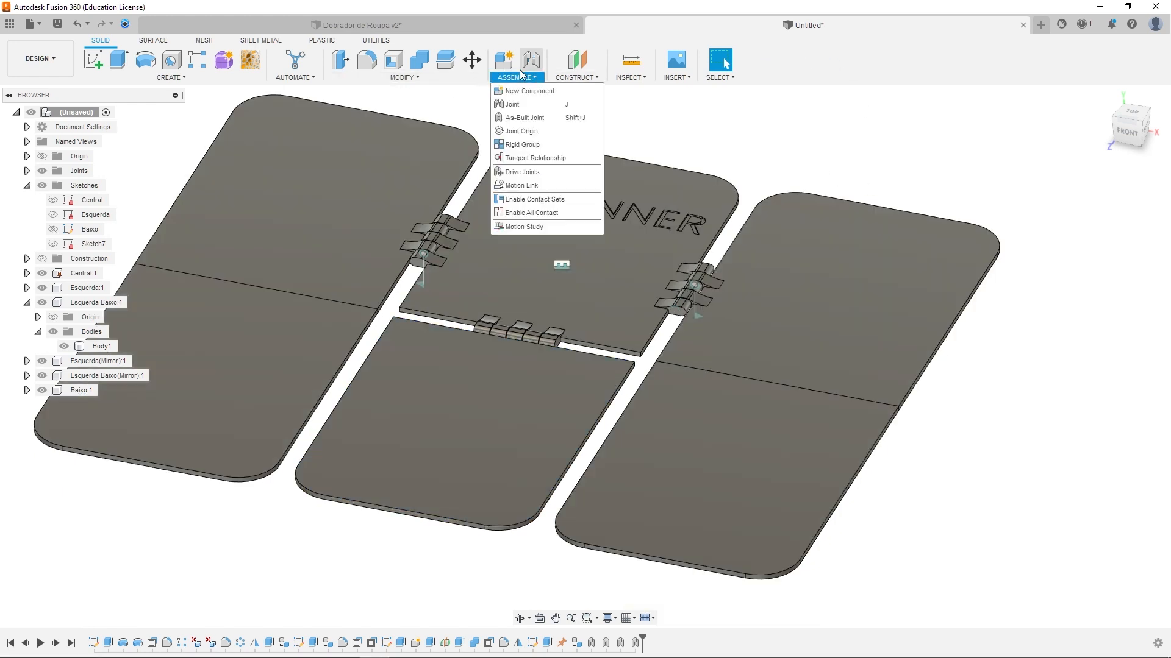
click(525, 117)
click(504, 394)
click(569, 313)
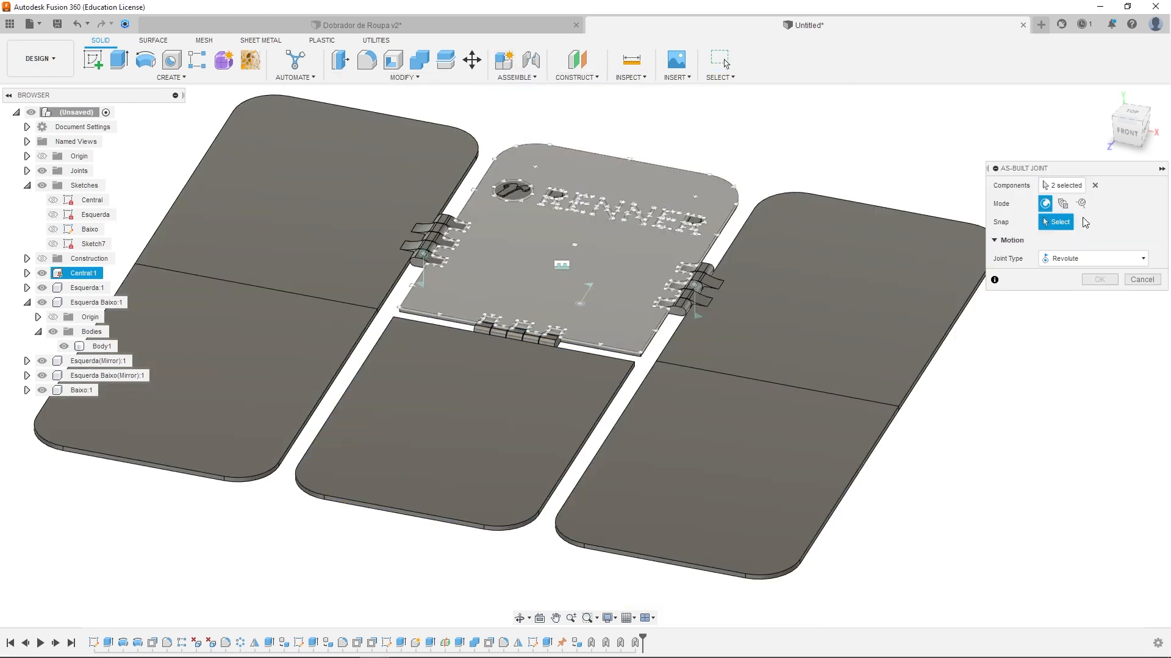
scroll(518, 329, up, 6)
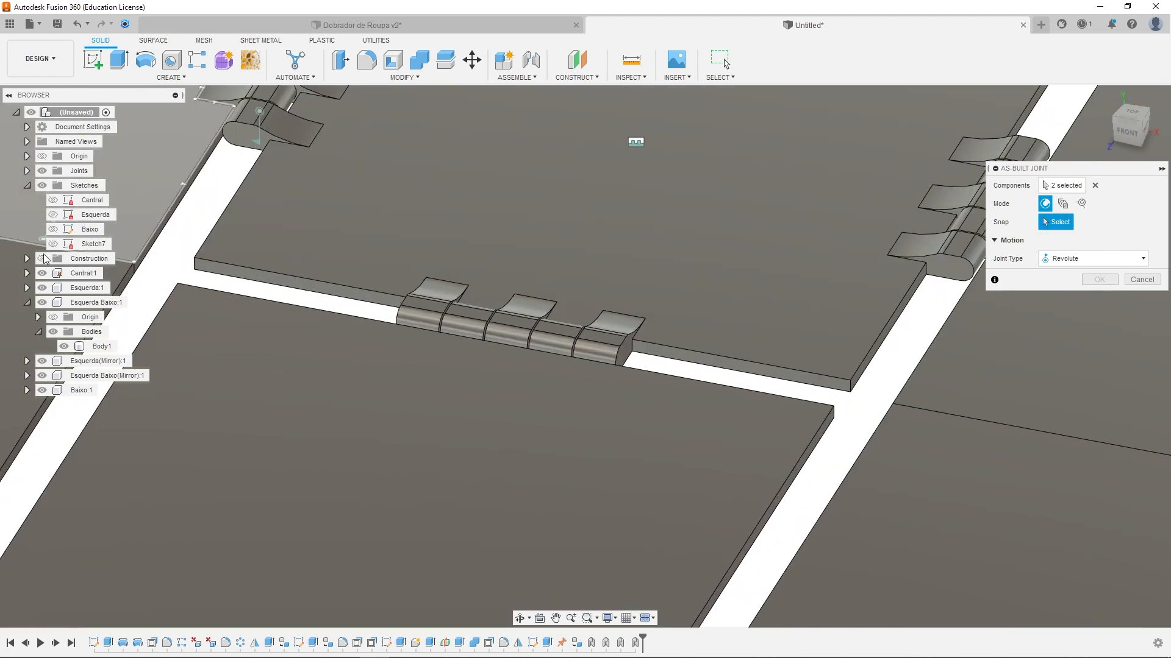
click(42, 273)
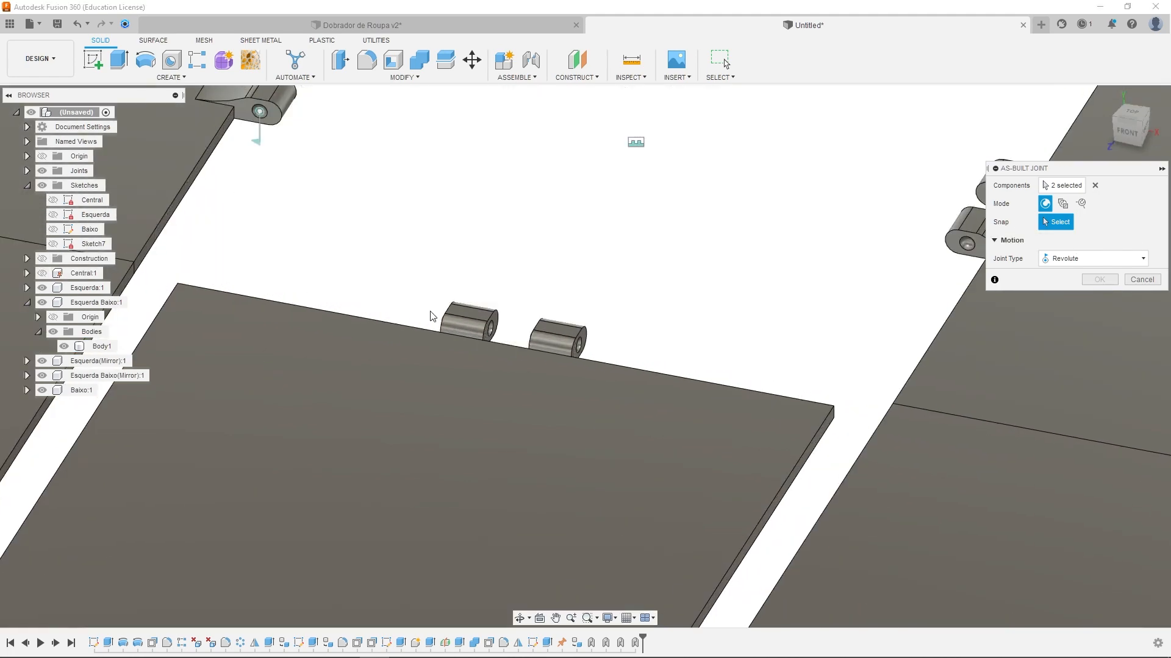
click(492, 330)
click(1098, 316)
Check the folding of Baixo and the side panels, show the Central component again, and revert all positions
scroll(558, 291, down, 6)
drag(484, 390, 488, 339)
drag(782, 307, 788, 237)
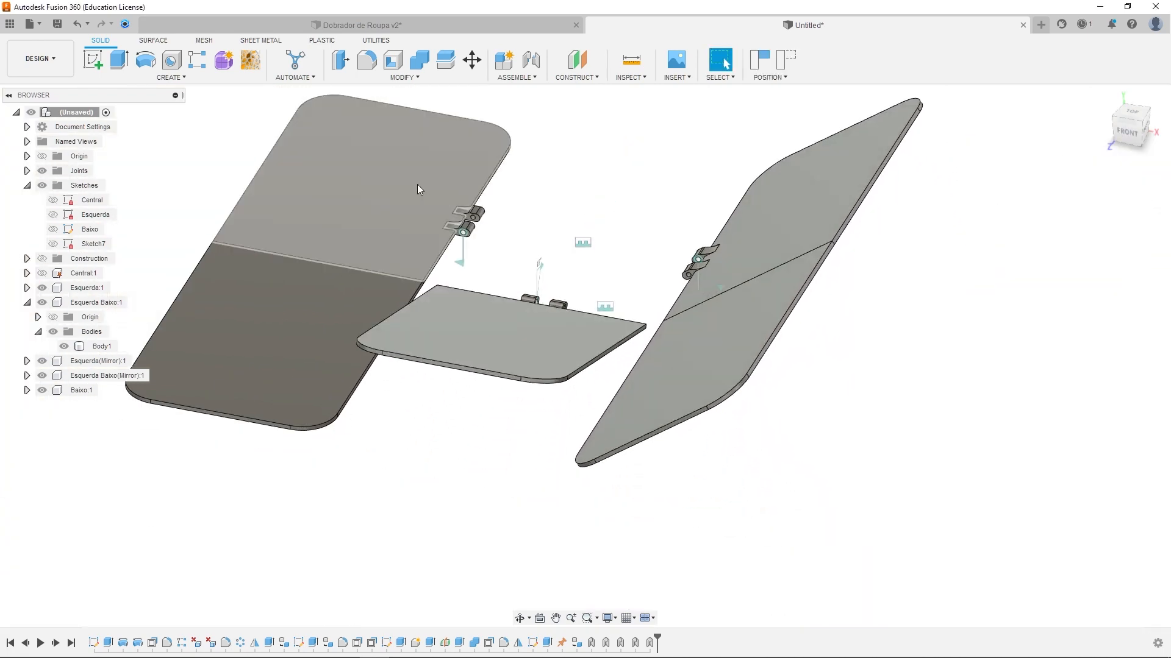
drag(417, 185, 419, 174)
click(43, 273)
drag(369, 218, 470, 194)
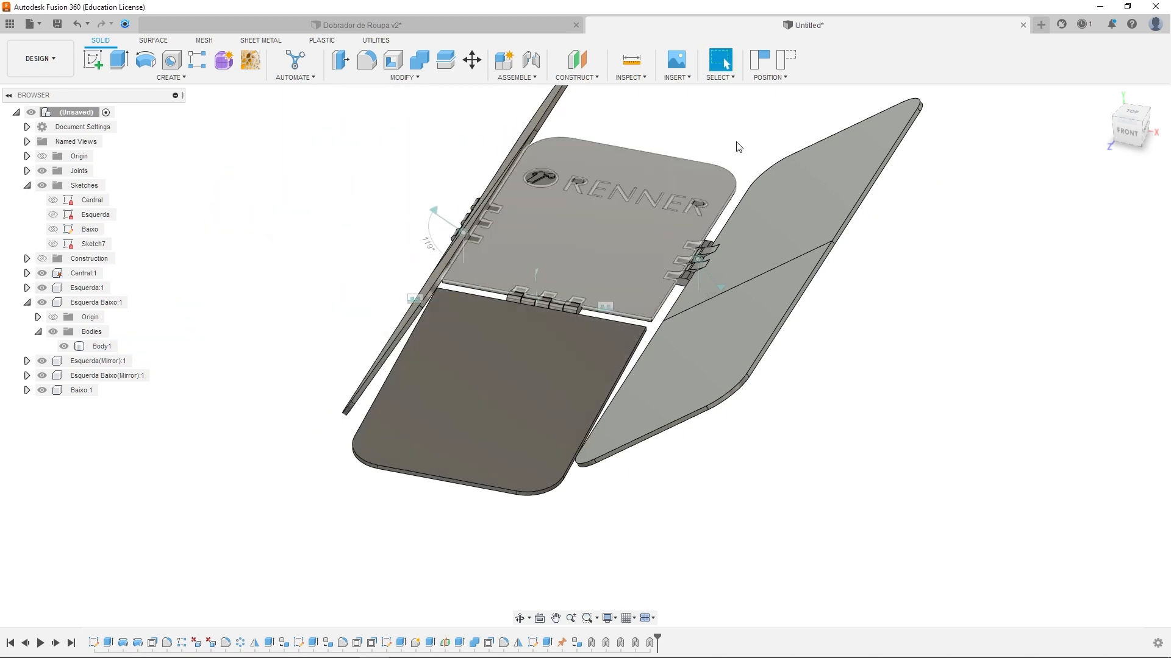
click(786, 59)
Check in the front view how Esquerda(Mirror) folds over onto Central at its hinge, then revert its position
drag(851, 305, 817, 207)
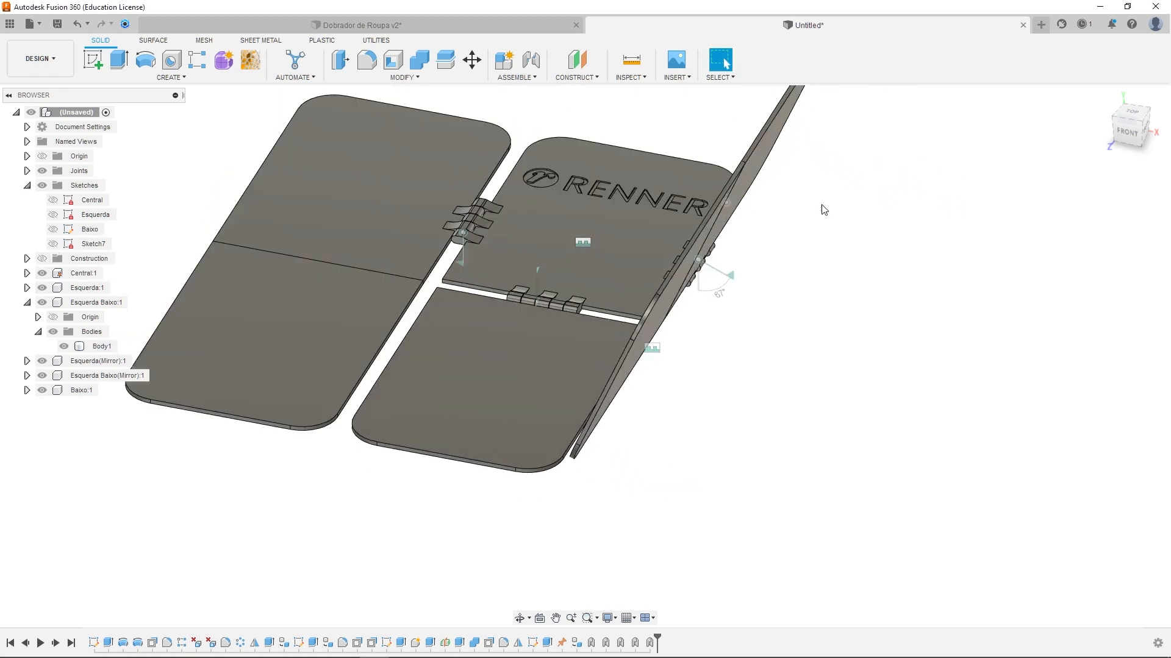
click(1134, 132)
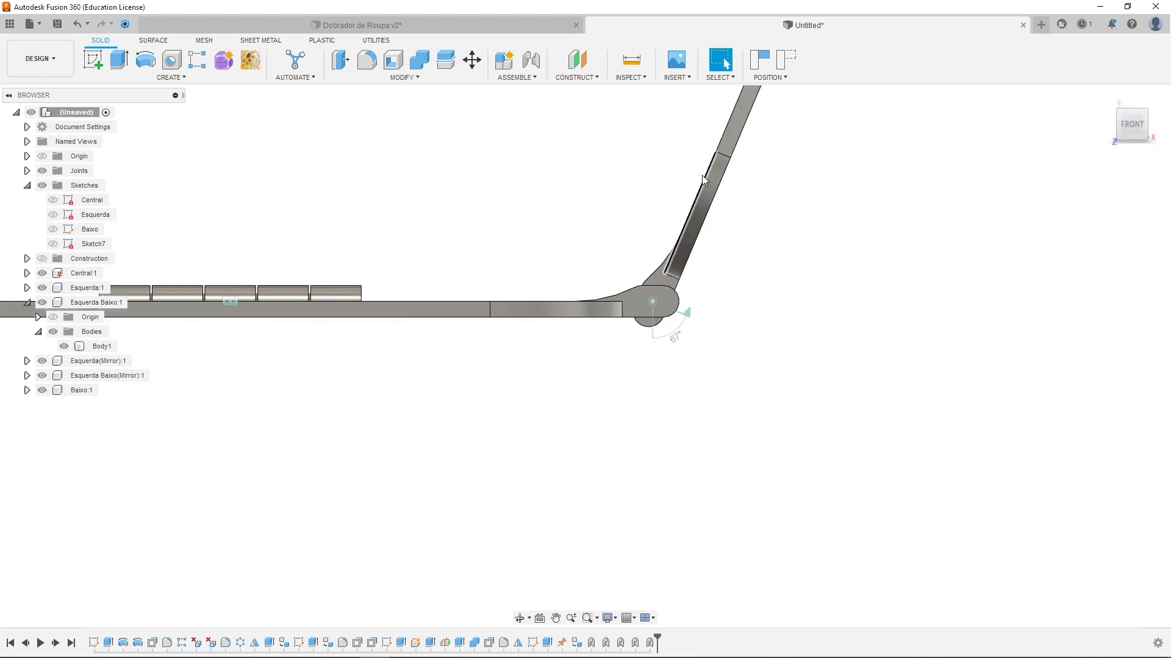
drag(699, 179, 442, 290)
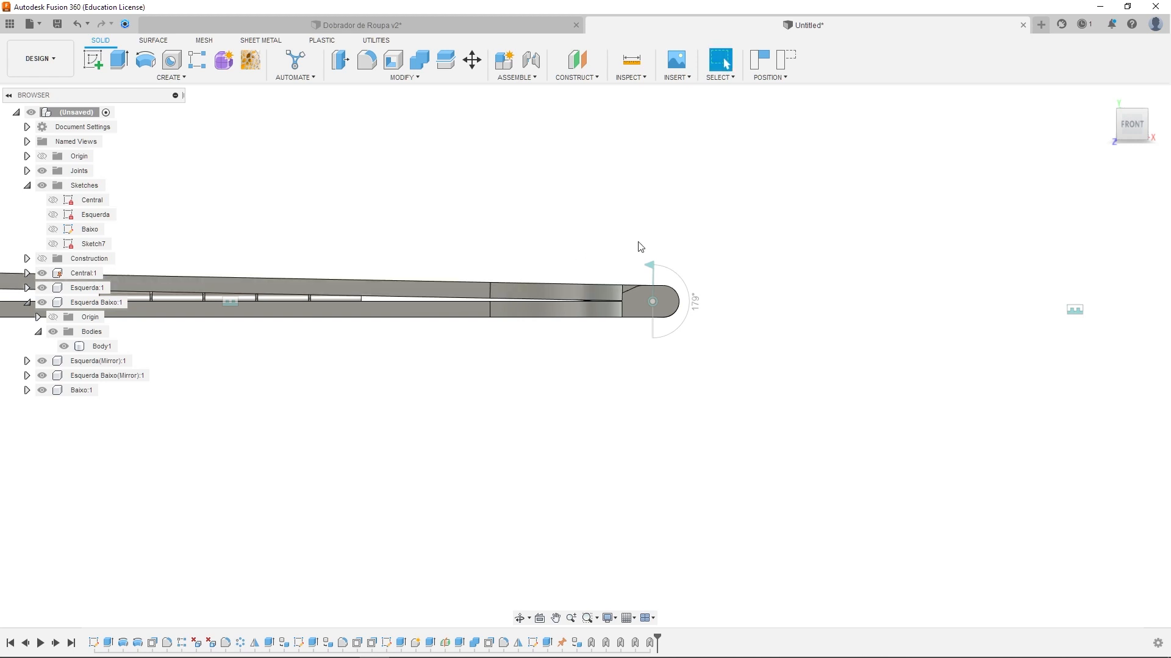
scroll(678, 238, down, 2)
shift+middle_drag(678, 238, 607, 298)
click(788, 62)
shift+middle_drag(758, 229, 745, 247)
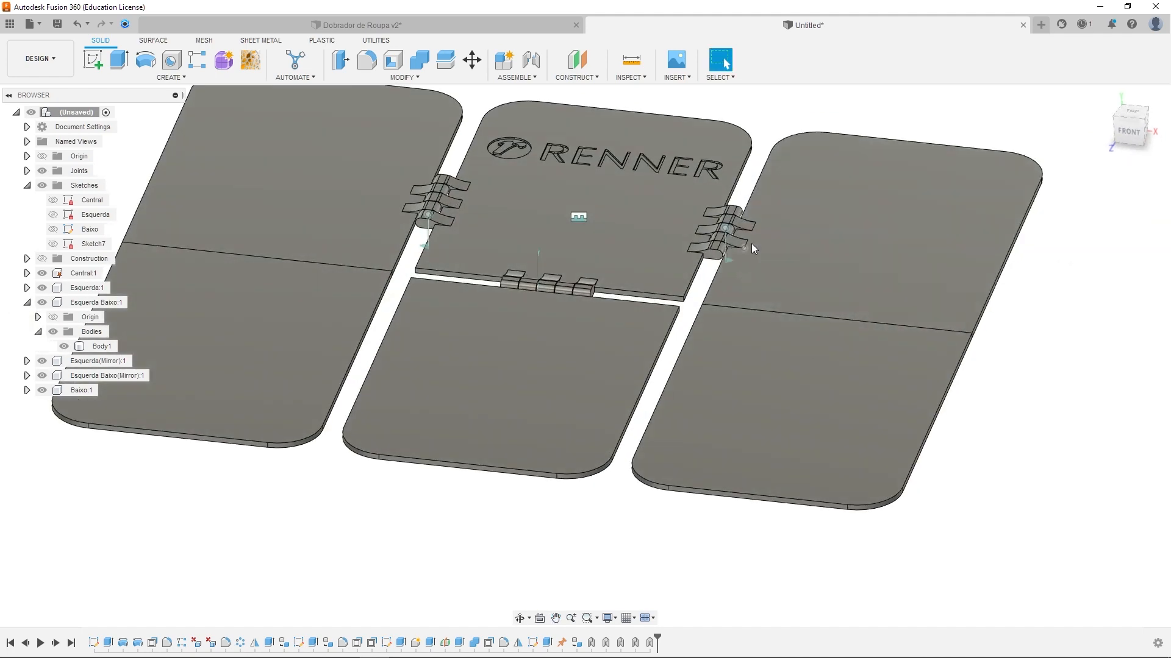
Set the user parameter Larguramodulo to 200 mm, keeping the board in view to check the resized panels
scroll(707, 201, down, 3)
click(404, 77)
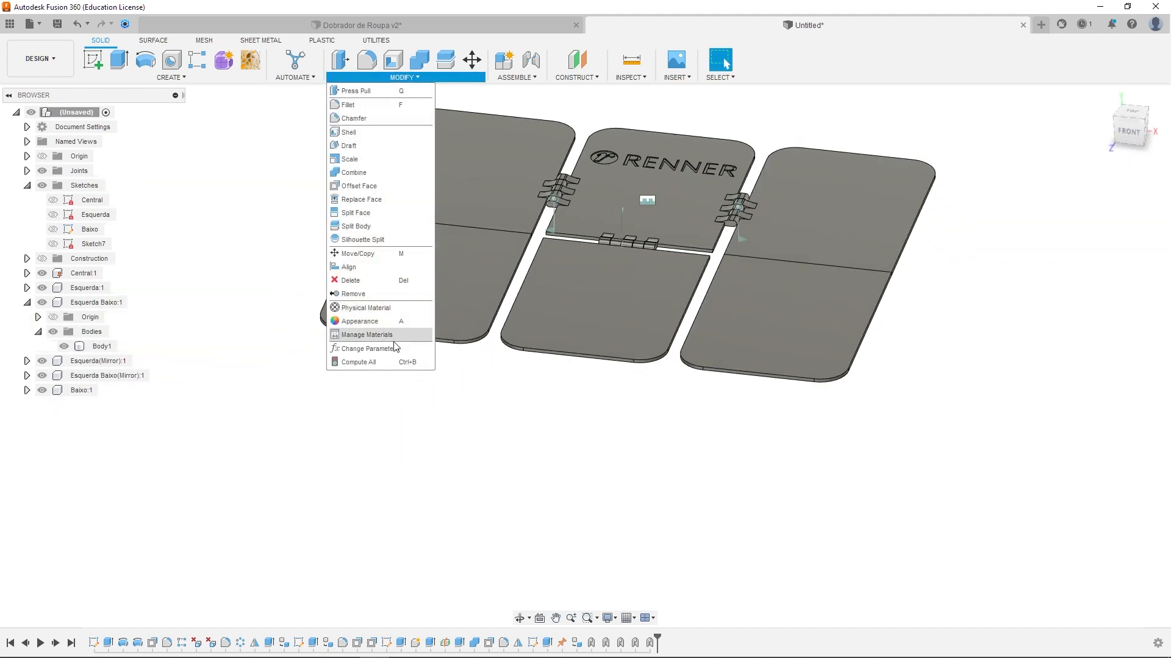
click(414, 336)
drag(608, 200, 593, 384)
click(776, 448)
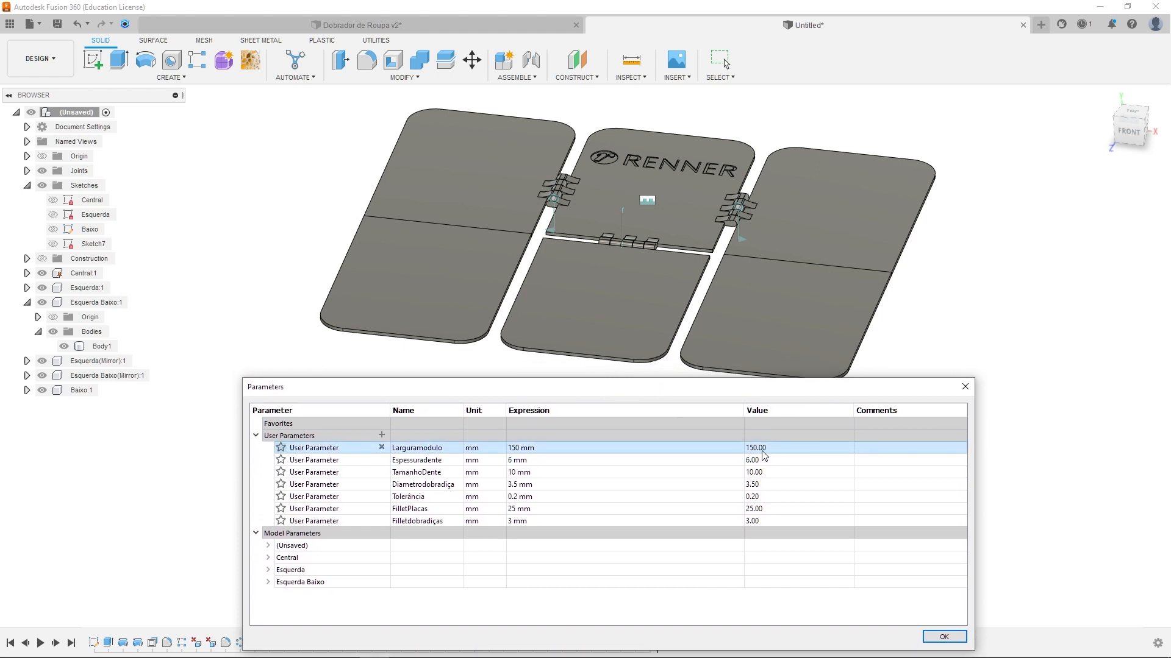
double_click(580, 449)
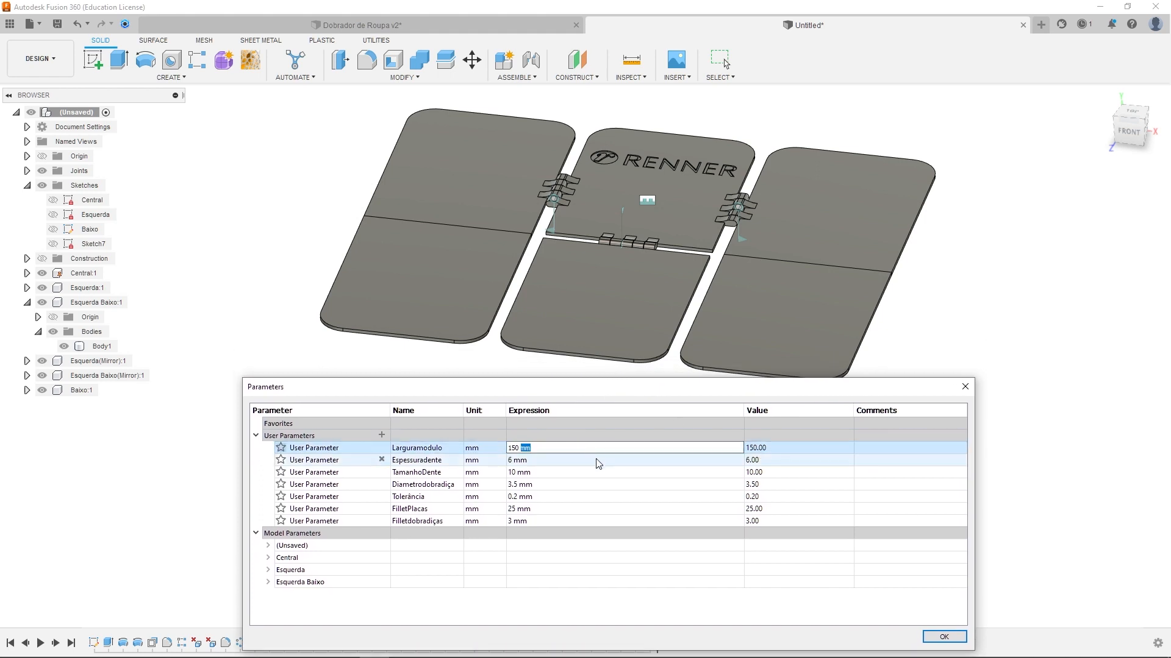
key(Return)
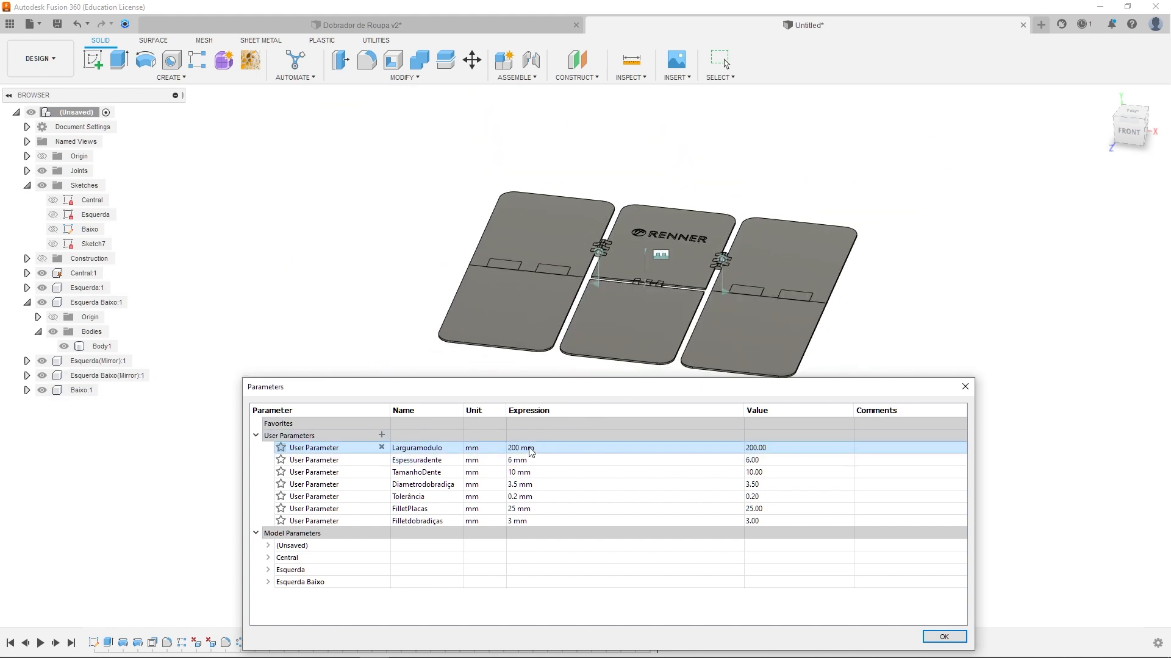
mouse_move(875, 295)
shift+middle_down()
mouse_move(870, 324)
mouse_move(883, 329)
mouse_move(854, 291)
shift+middle_up()
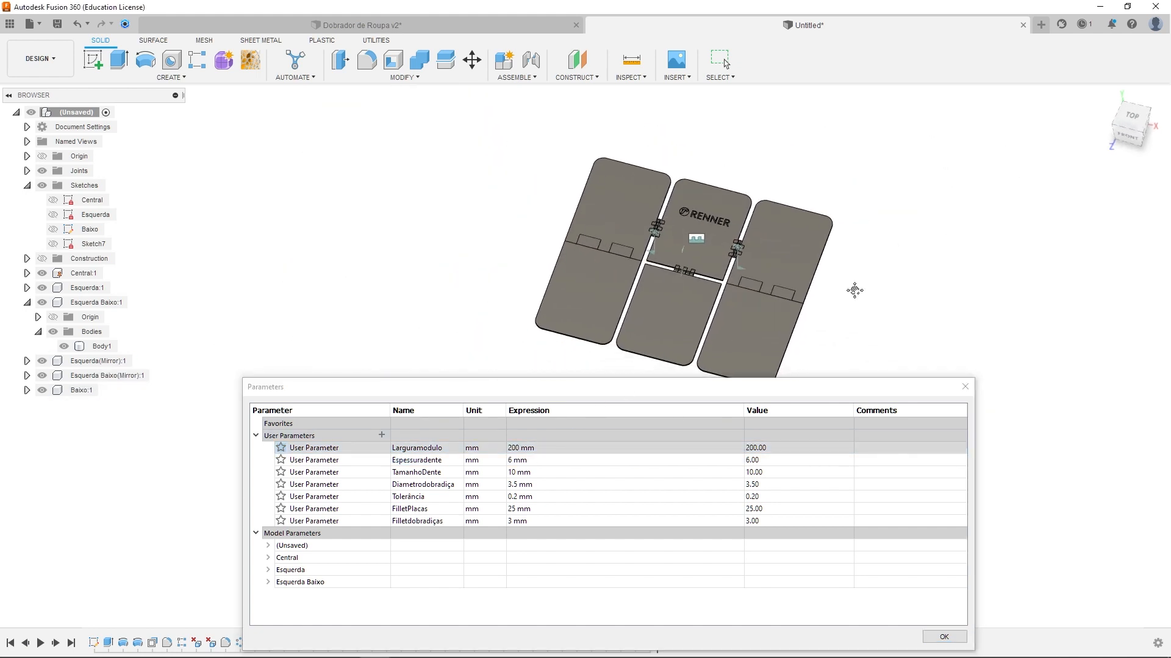
Set the user parameter Larguramodulo to 120 mm, check the resized board, and close the parameters table
click(522, 449)
click(534, 450)
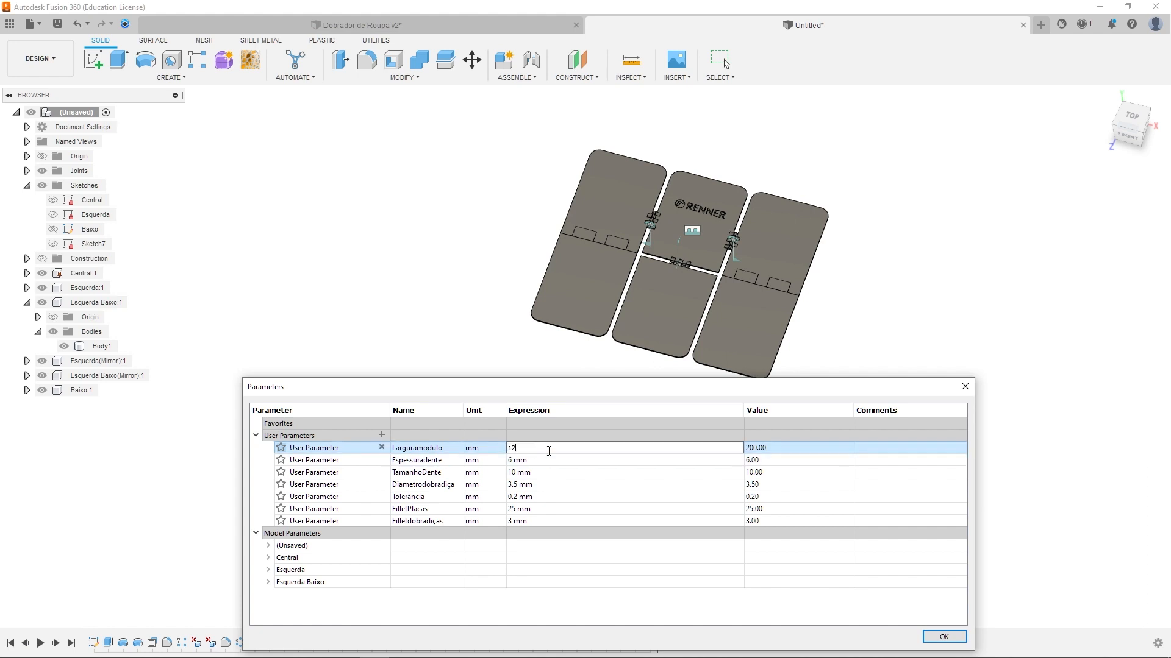
text(120)
key(Return)
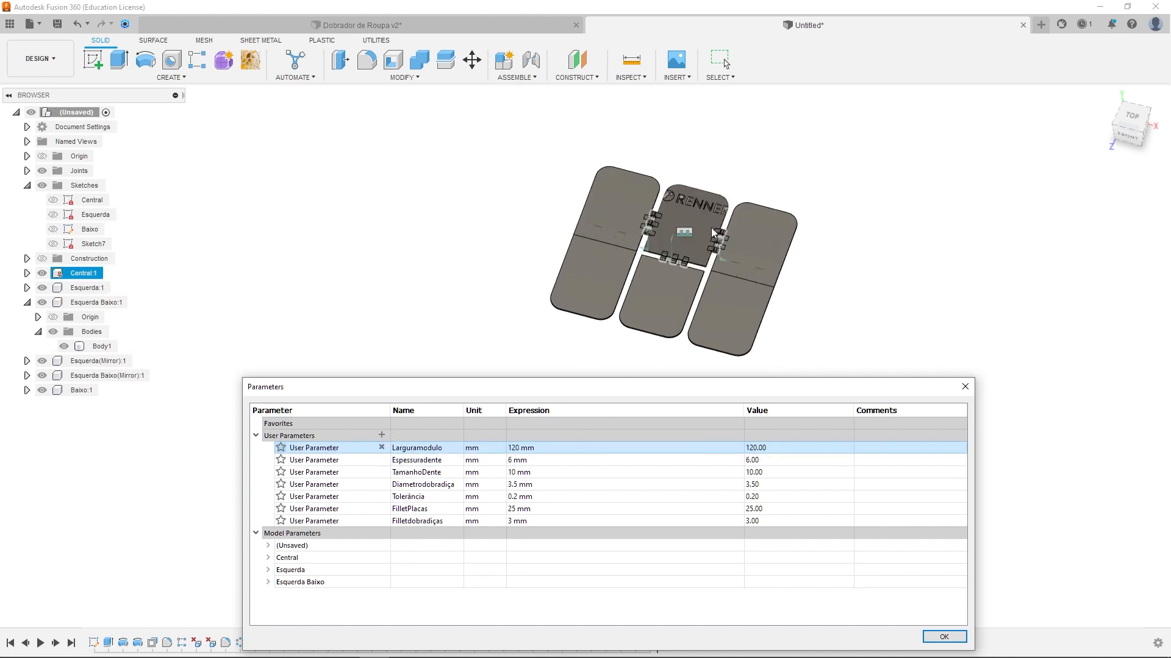
scroll(709, 228, up, 2)
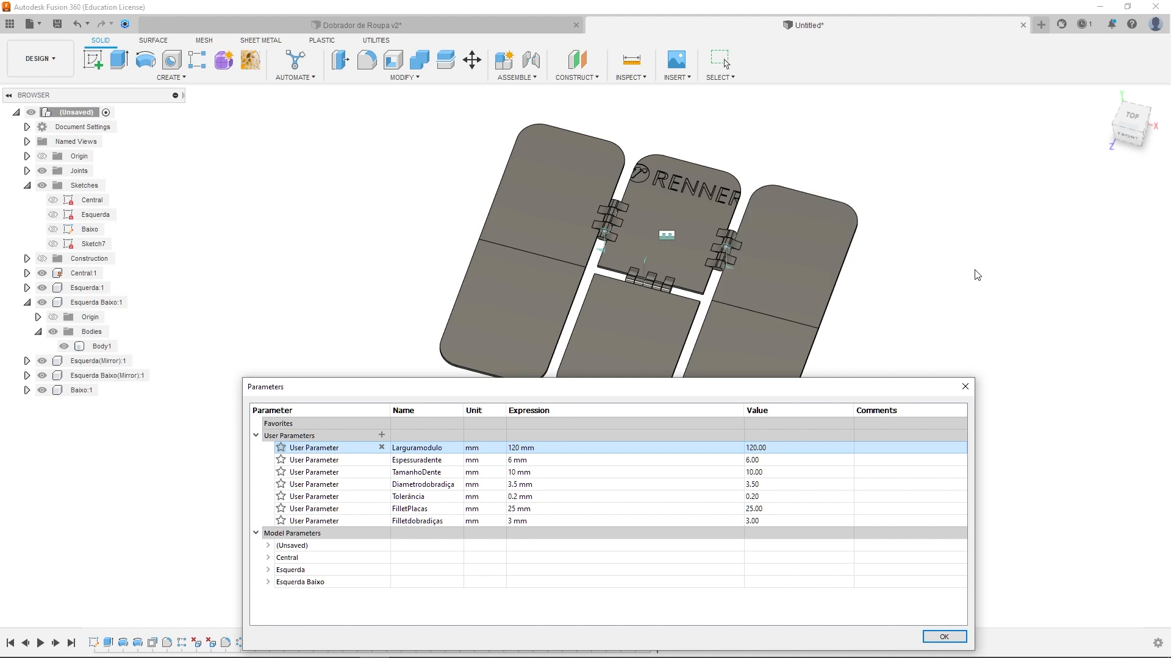
middle_drag(932, 288, 901, 237)
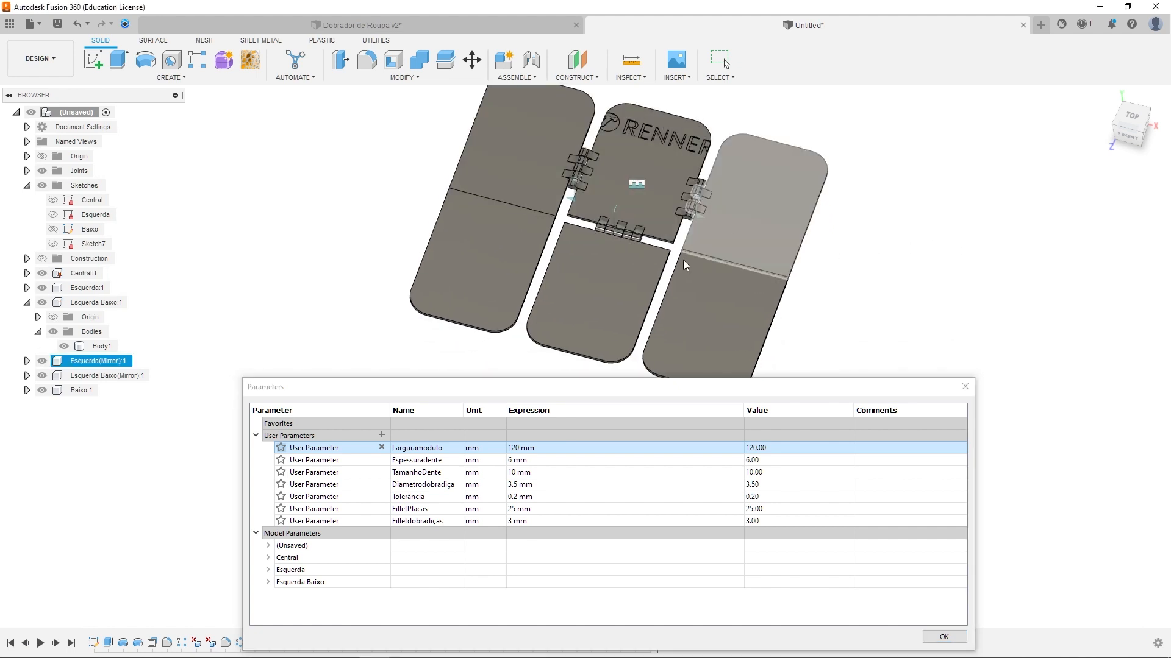
click(963, 386)
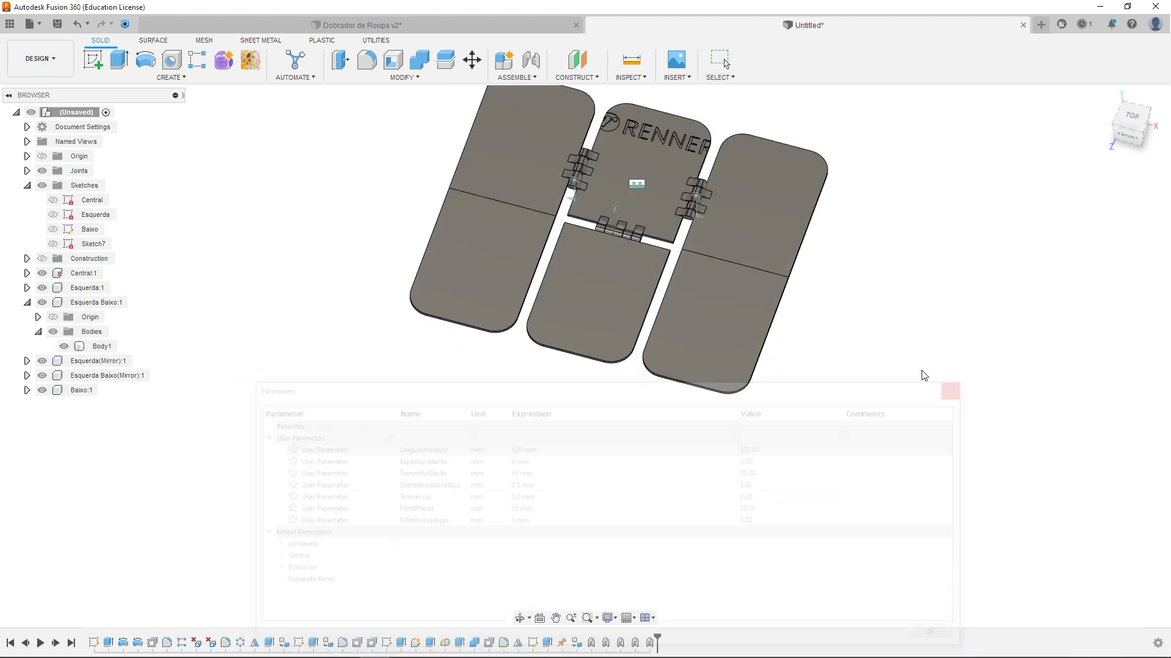